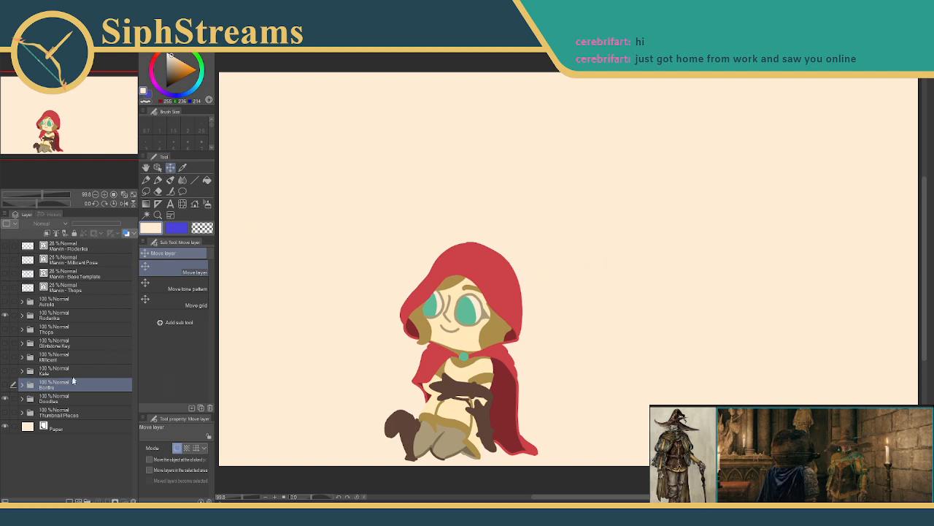
- Move the Roderika group to the canvas's lower right area and switch to the Milli pen marker
click(71, 318)
drag(396, 325, 748, 303)
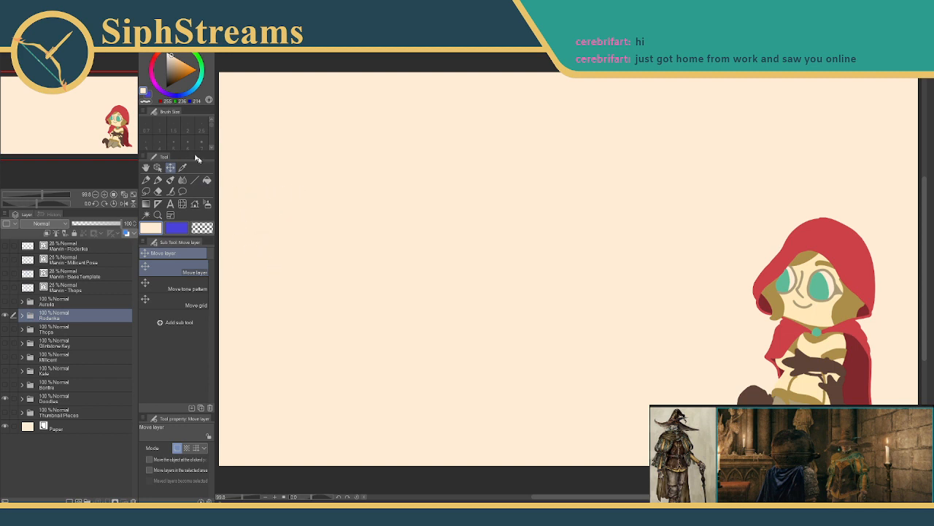
click(158, 180)
click(175, 231)
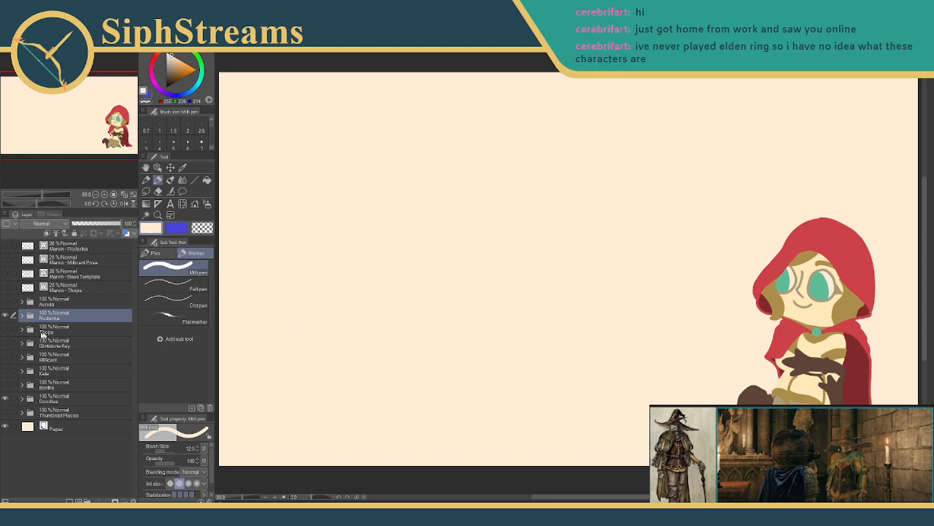
- Make the Thops, Millicent and Kale groups visible, leaving the Glintstone Key and Aurelia groups hidden after a brief preview
click(4, 330)
click(5, 343)
click(5, 356)
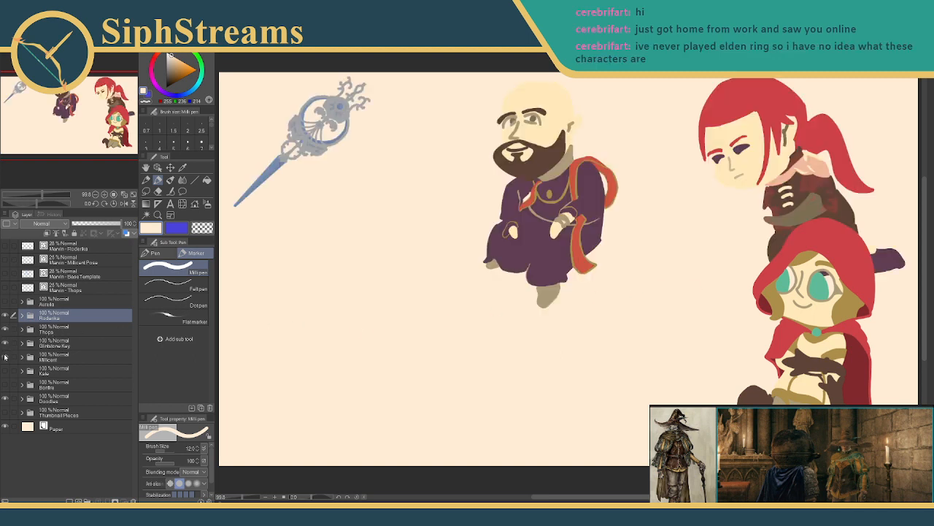
click(5, 344)
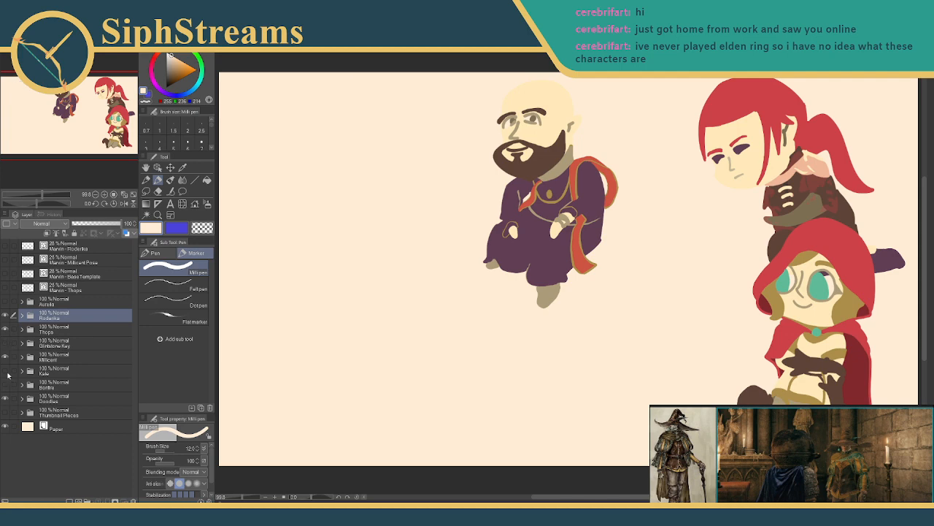
click(5, 371)
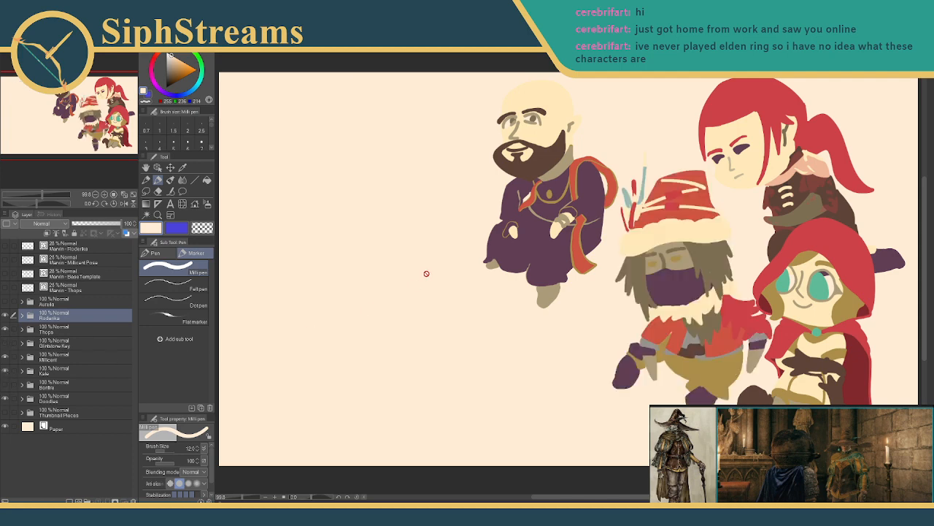
click(5, 301)
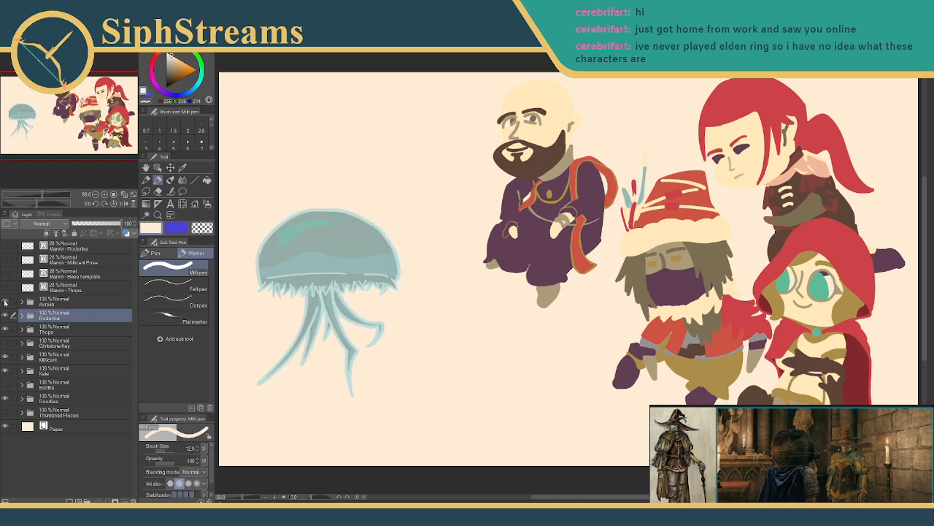
click(5, 301)
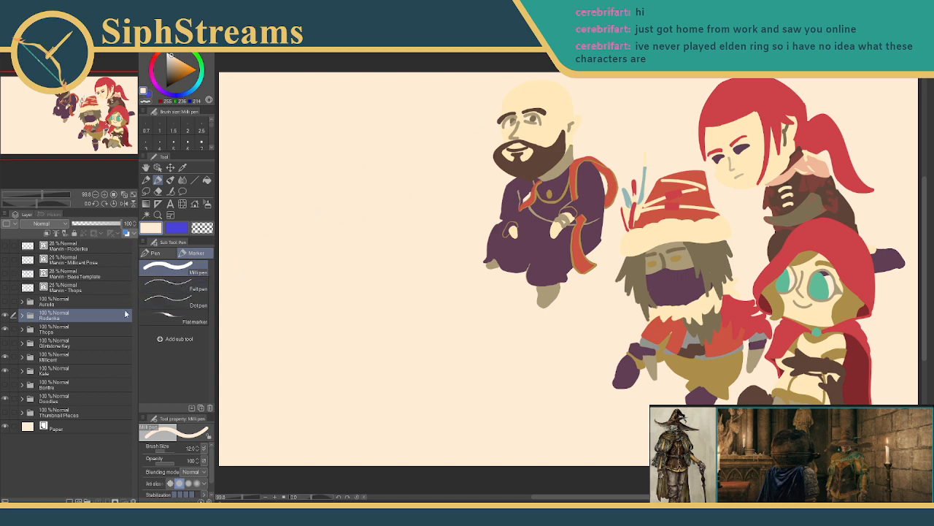
- Create a new vector layer directly below the Marvin - Thops layer and name it Marvin - Rogier
click(69, 274)
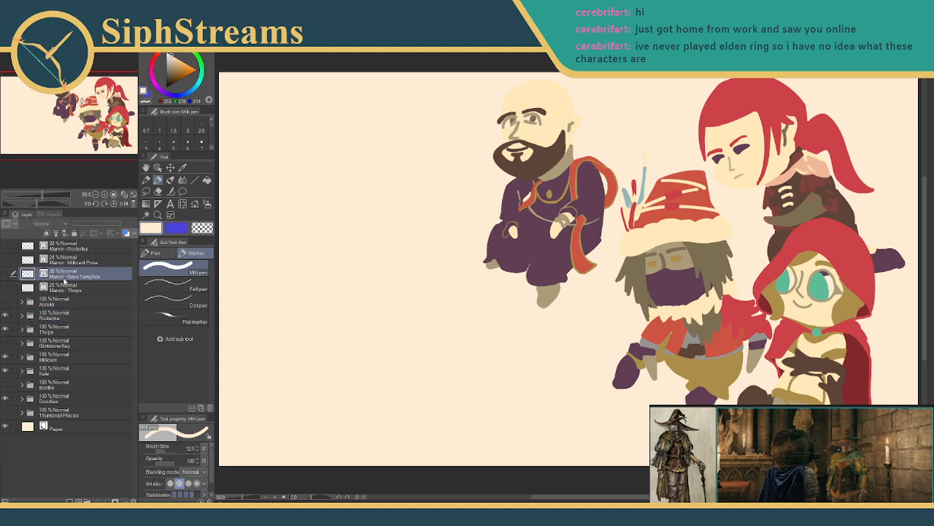
click(64, 289)
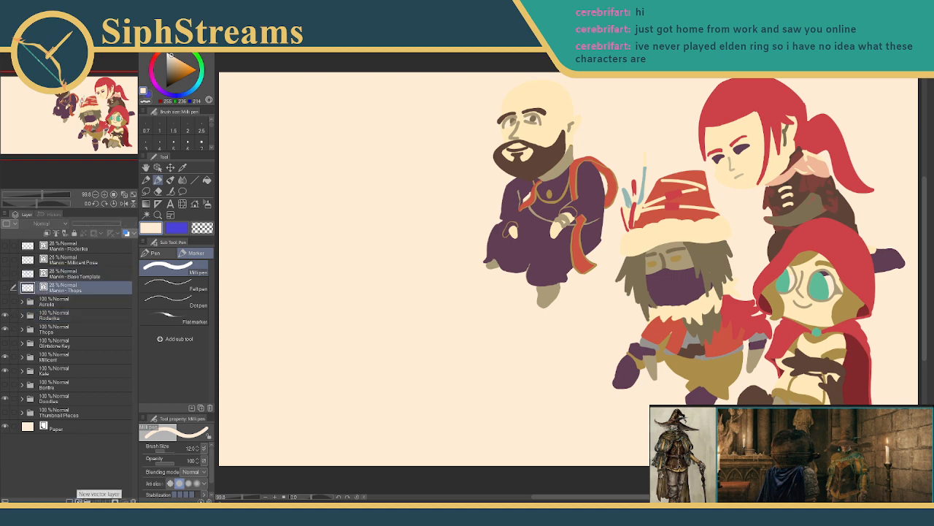
click(78, 500)
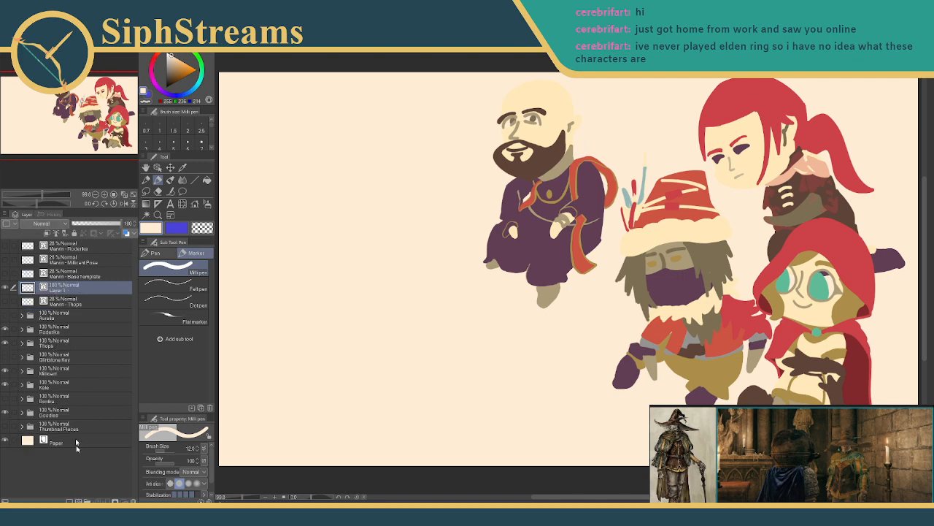
drag(66, 289, 41, 288)
double_click(58, 301)
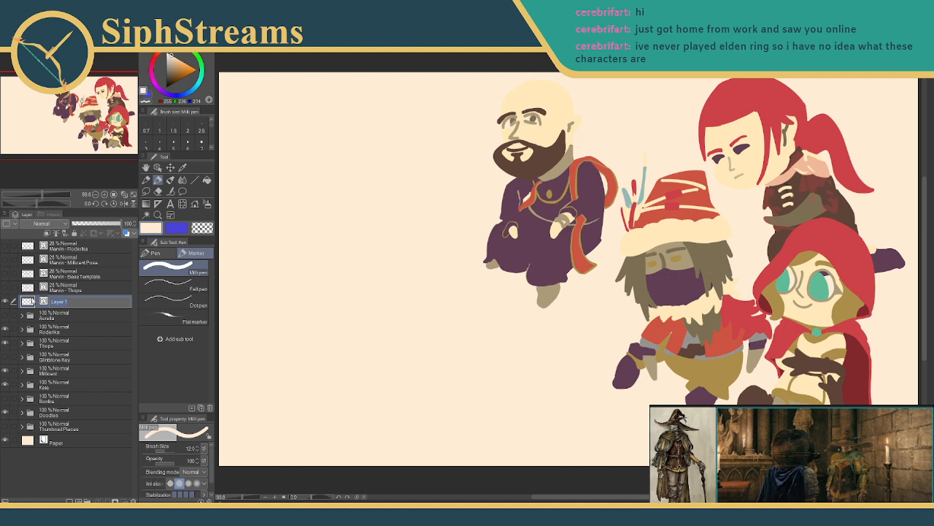
text(Marvin - Rogier)
key(Return)
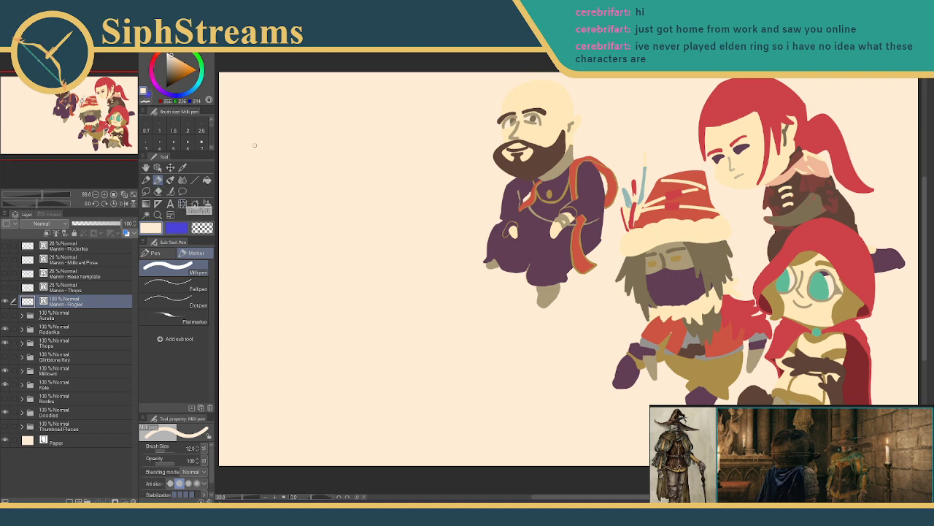
- Set the Milli pen's brush size to 6
click(189, 144)
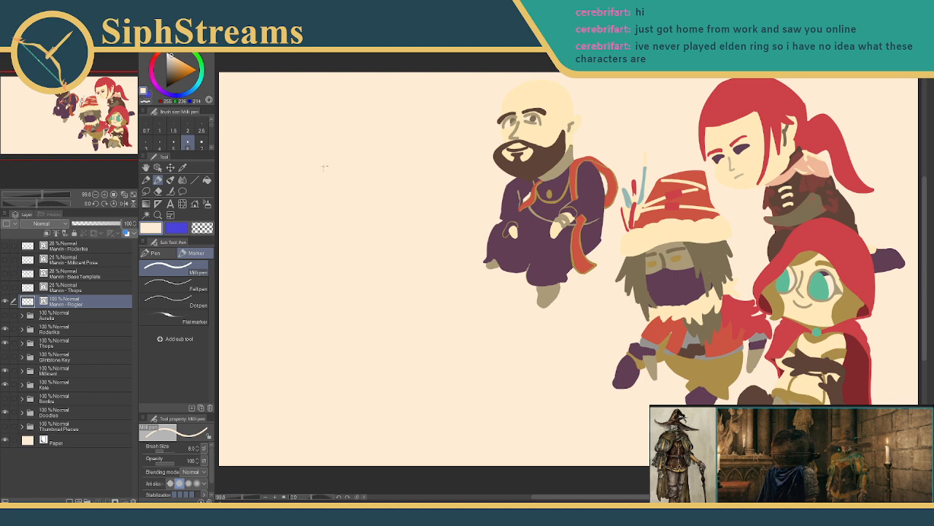
scroll(363, 254, up, 1)
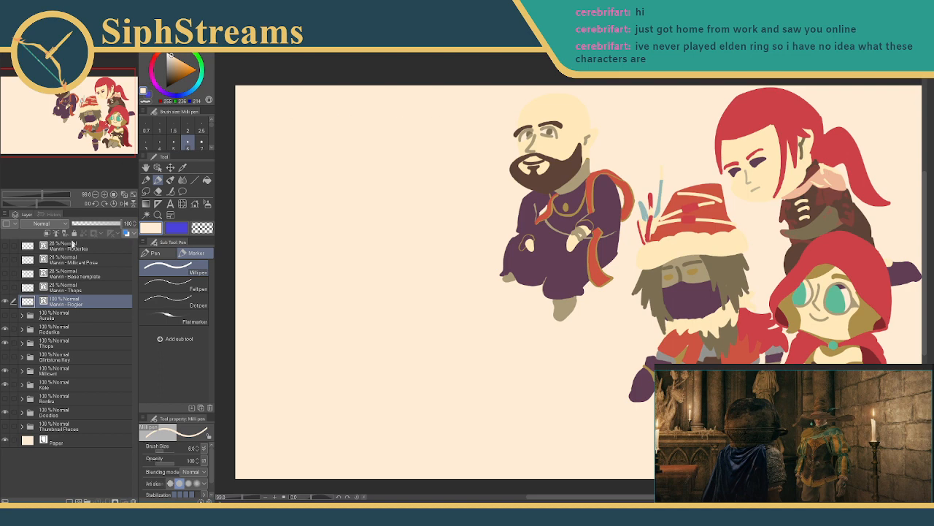
- Preview the canvas with the Aurelia group shown and check the Millicent group by toggling its visibility
click(6, 315)
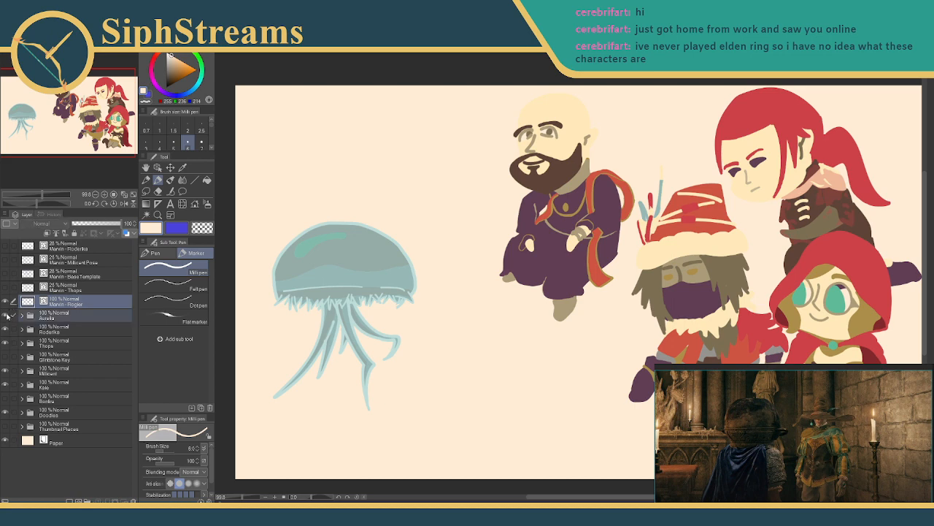
click(8, 315)
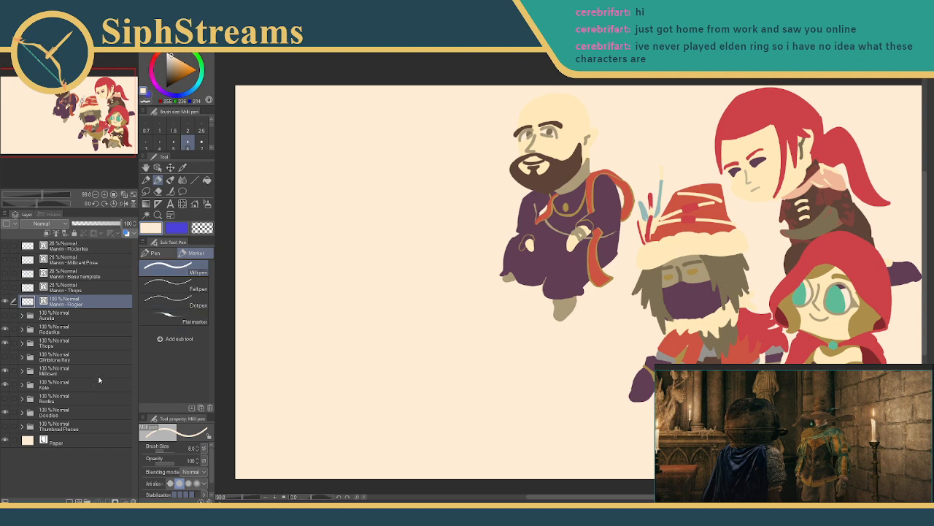
click(6, 370)
click(7, 371)
drag(325, 185, 329, 184)
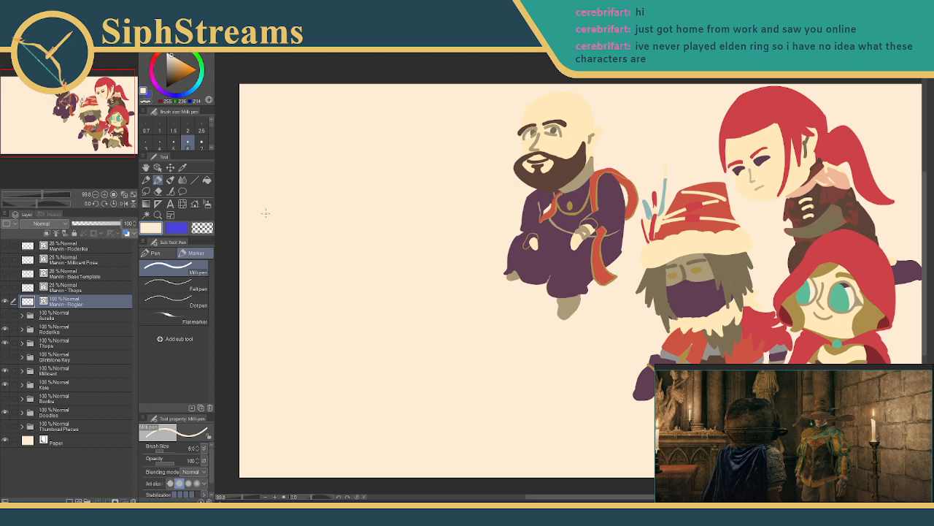
drag(290, 252, 312, 258)
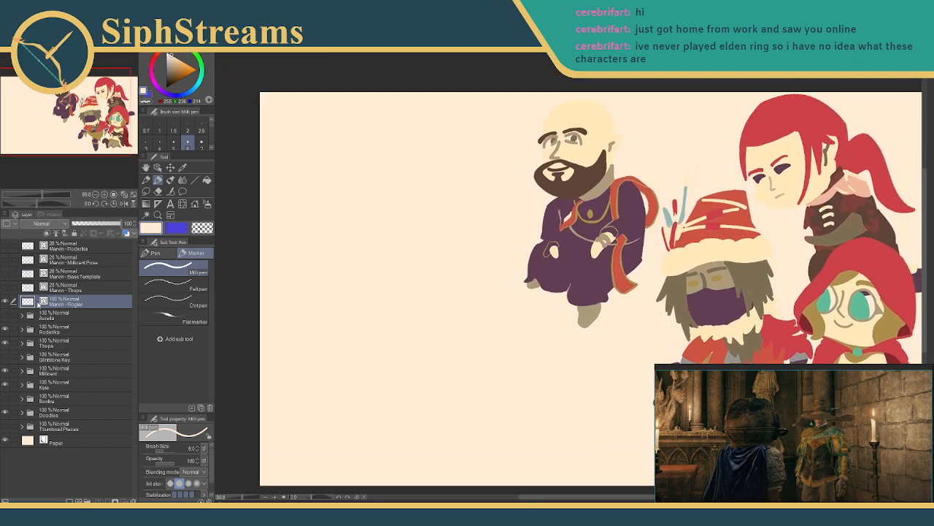
- Compare the Thops, Base Template, Millicent Pose and Roderika guide sketches by briefly showing each layer
click(5, 288)
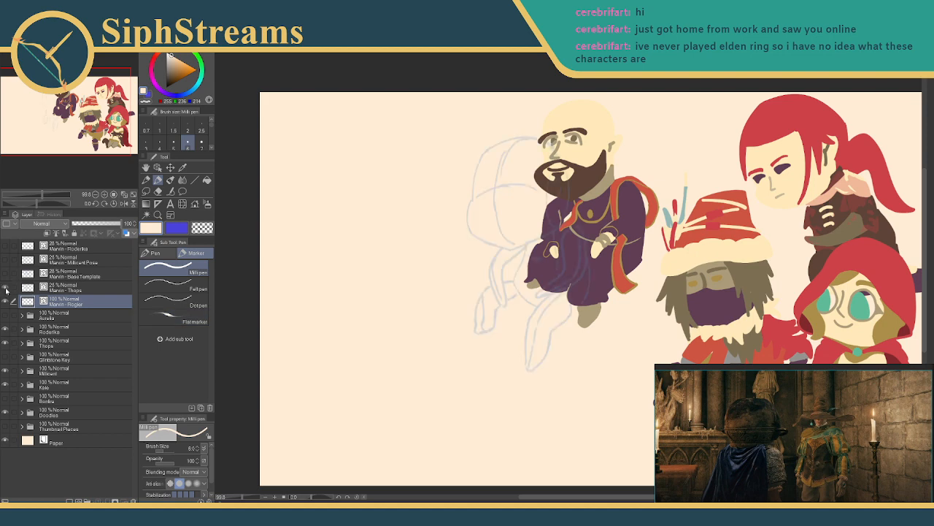
click(6, 290)
click(5, 276)
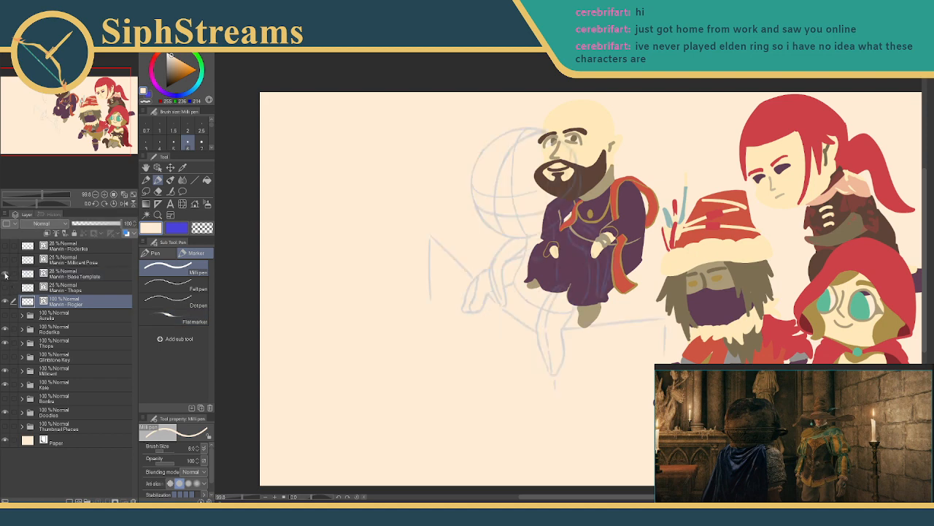
click(5, 275)
click(6, 261)
click(6, 260)
click(5, 248)
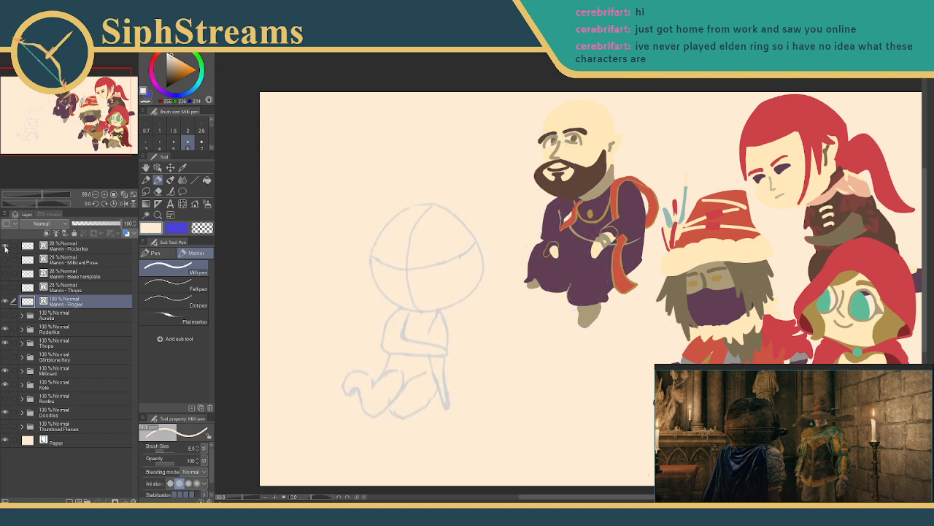
click(5, 249)
click(5, 261)
click(5, 261)
- Show the Marvin - Base Template layer and move its sketch down to below the bald bearded figure
click(6, 274)
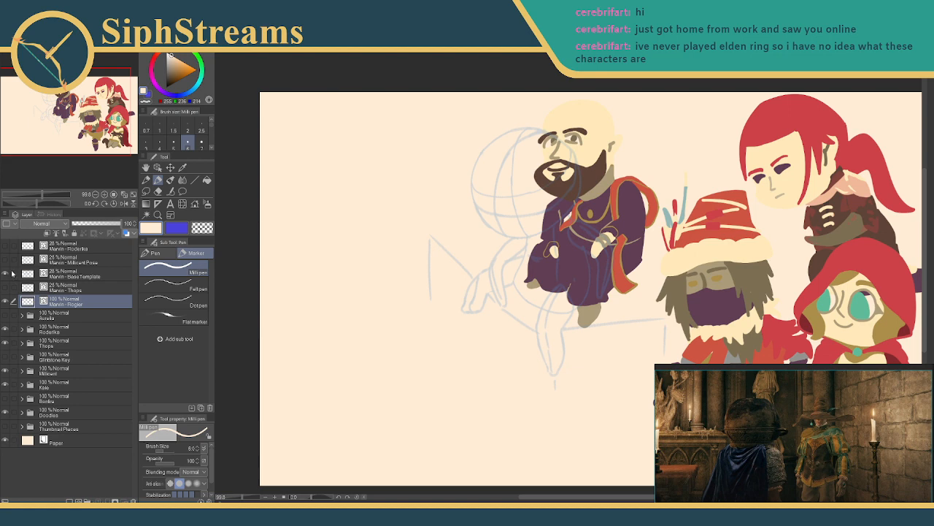
click(79, 274)
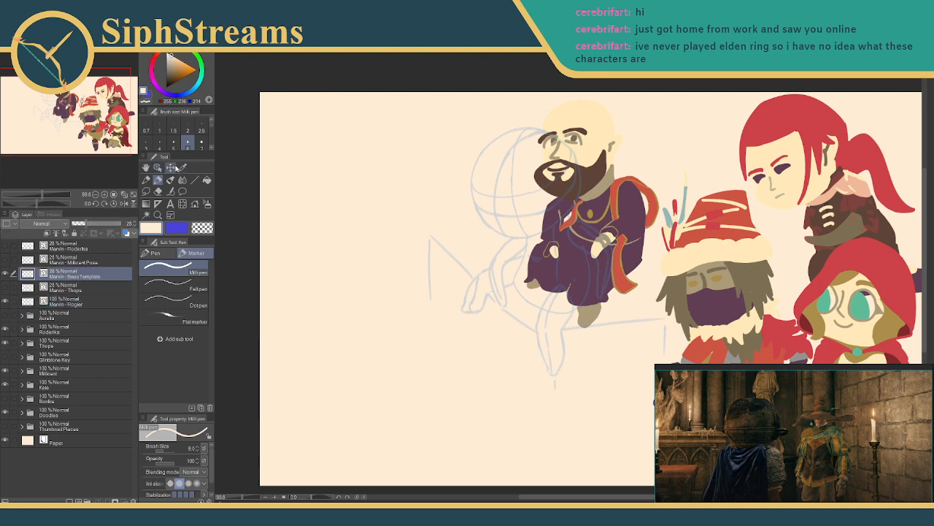
click(169, 168)
mouse_move(419, 261)
mouse_down()
mouse_move(500, 432)
mouse_move(501, 397)
mouse_move(479, 392)
mouse_up()
- Make the Marvin - Rogier layer active and sample the template sketch's blue line color for the Milli pen
click(62, 290)
click(64, 301)
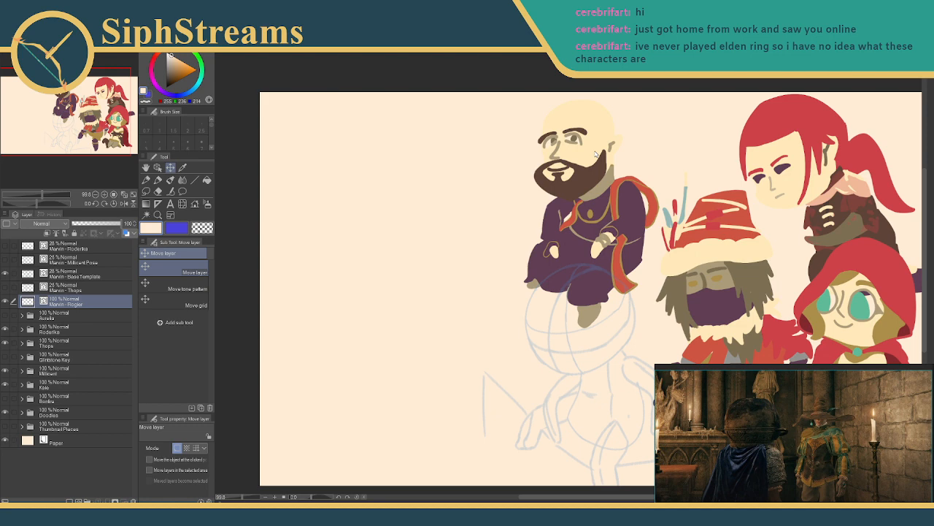
click(157, 179)
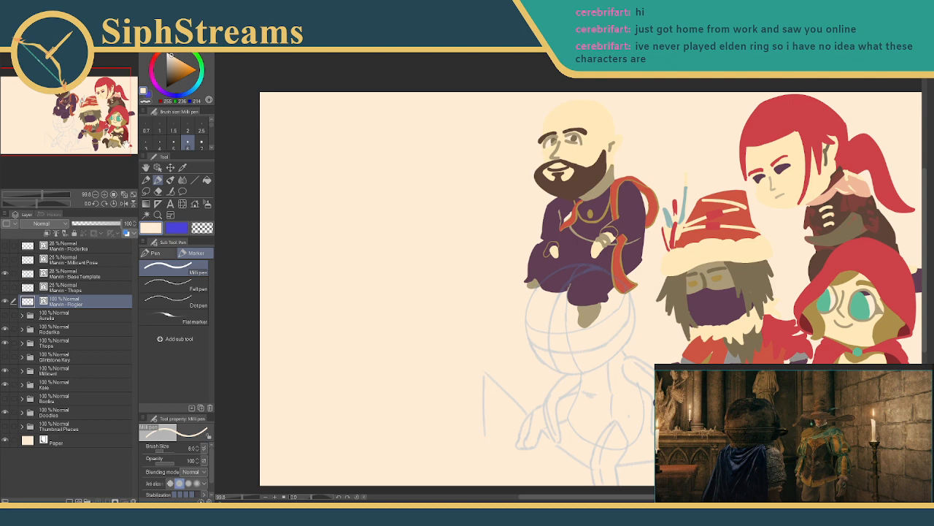
click(183, 167)
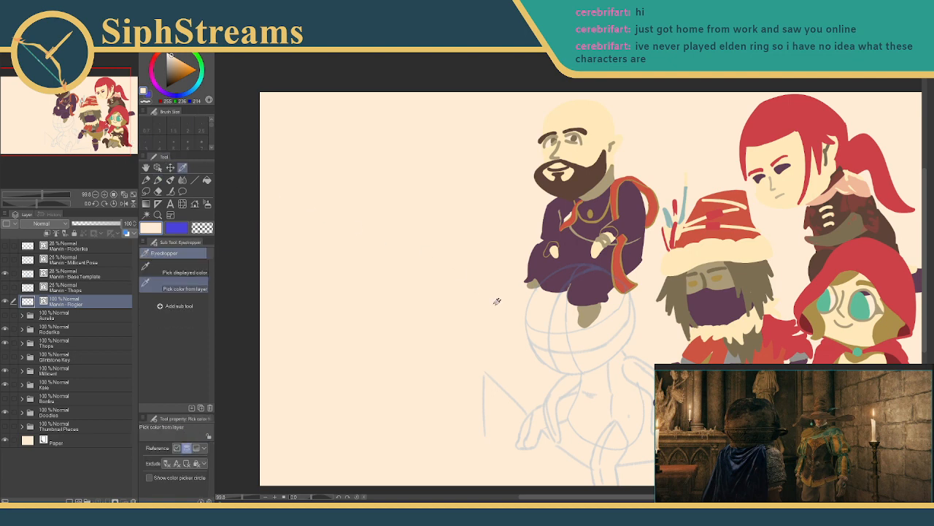
click(544, 345)
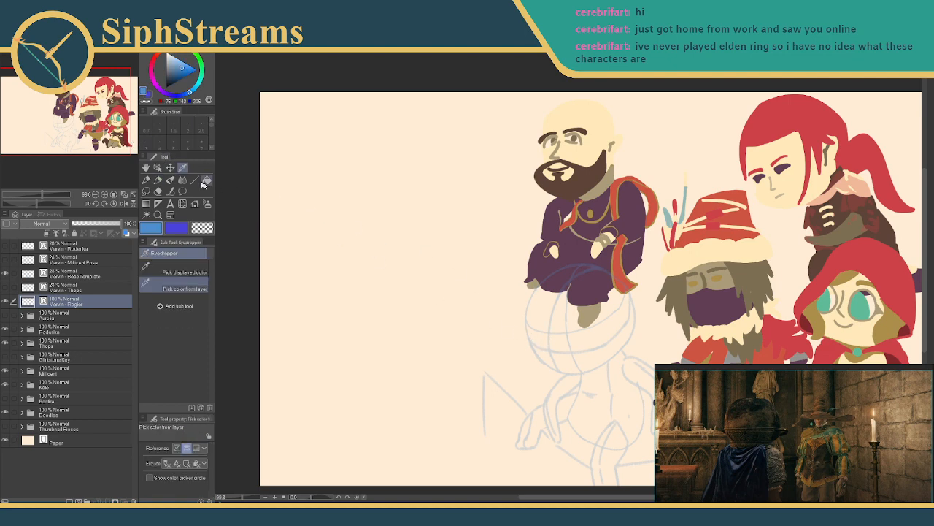
click(159, 181)
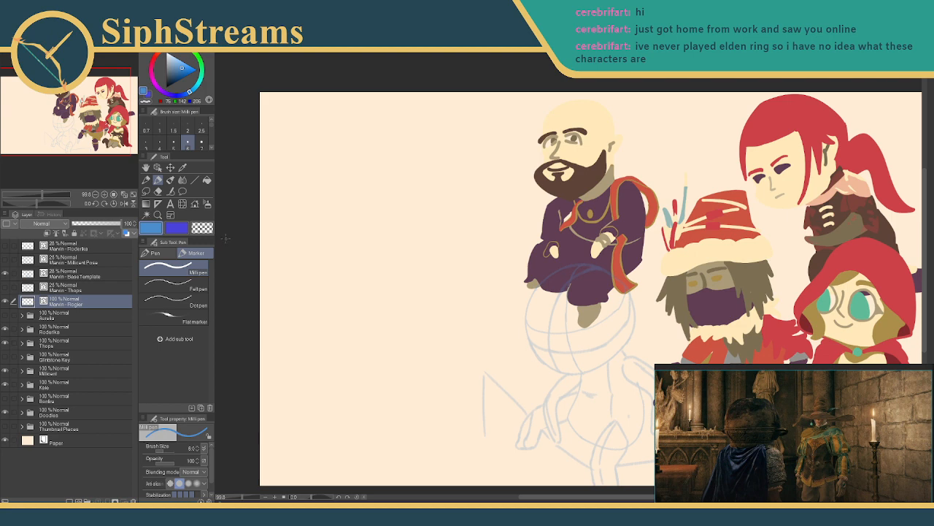
- Try drawing a blue head circle with the Milli pen in the empty area beside the template sketch
mouse_move(315, 263)
mouse_down()
mouse_move(315, 246)
mouse_move(314, 268)
mouse_up()
drag(243, 500, 247, 499)
drag(284, 371, 459, 229)
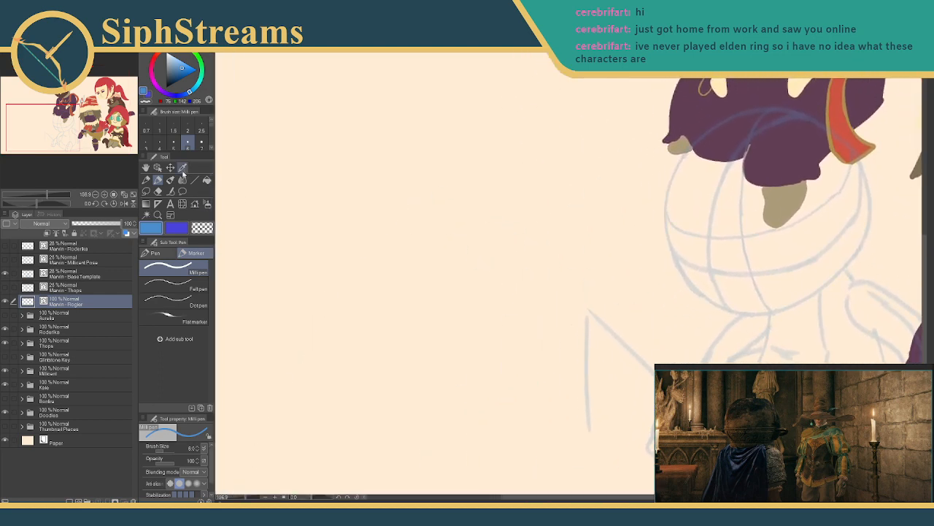
click(183, 168)
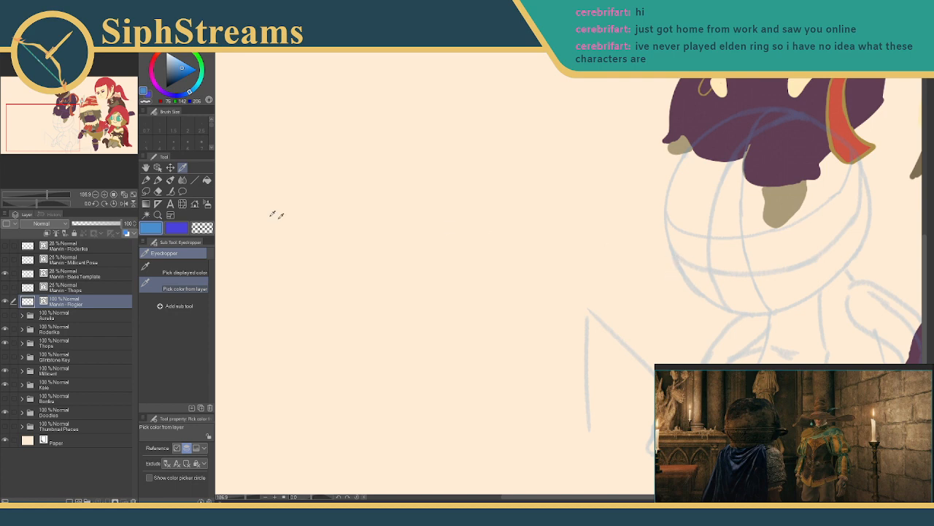
click(158, 180)
mouse_move(426, 179)
mouse_down()
mouse_move(329, 251)
mouse_move(321, 208)
mouse_up()
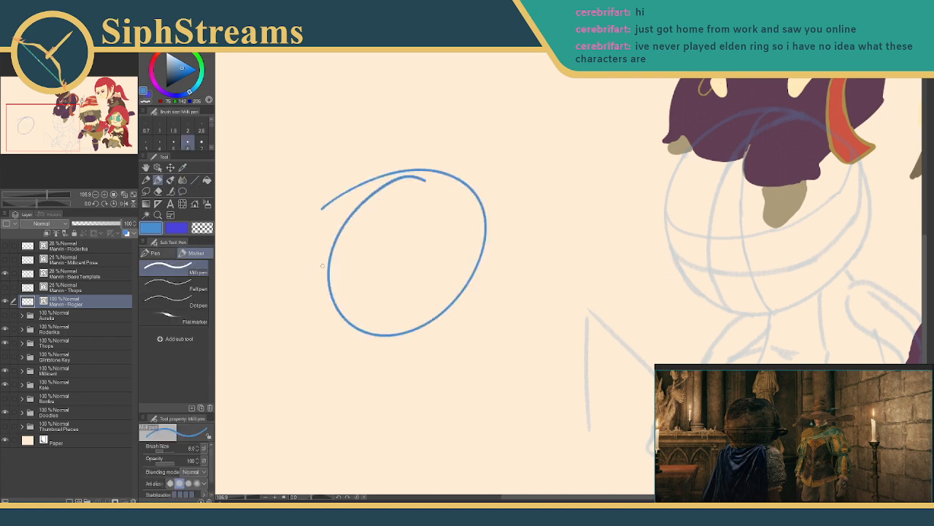
key(ctrl+z)
- Switch to the Mechanical pencil and lower the Marvin - Rogier layer's opacity to 30%
click(146, 179)
mouse_move(381, 171)
mouse_down()
mouse_move(284, 254)
mouse_move(372, 169)
mouse_up()
key(ctrl+z)
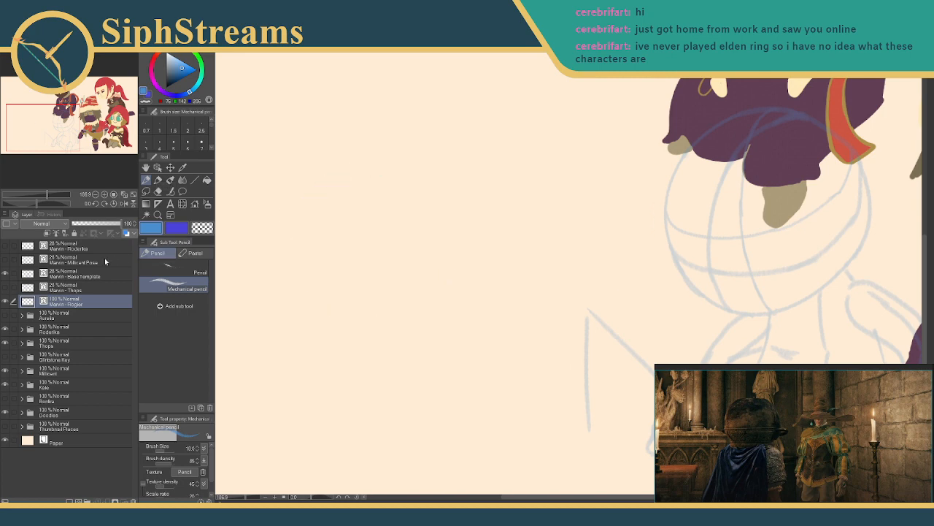
click(72, 290)
click(75, 272)
click(73, 290)
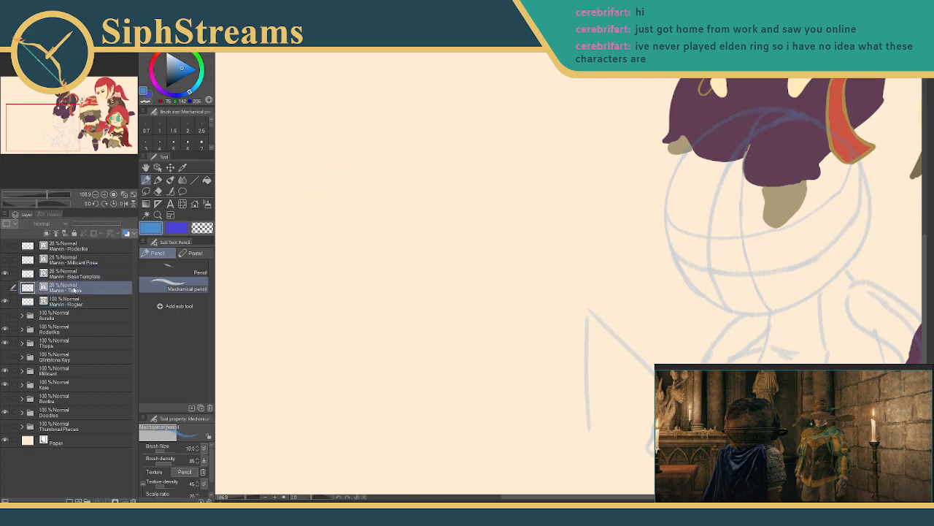
click(73, 301)
mouse_move(120, 224)
mouse_down()
mouse_move(78, 227)
mouse_move(88, 226)
mouse_up()
- Sketch a large head circle with the Mechanical pencil in the empty area beside the template, redoing the stroke until it is round
mouse_move(427, 187)
mouse_down()
mouse_move(349, 333)
mouse_move(298, 235)
mouse_up()
key(ctrl+z)
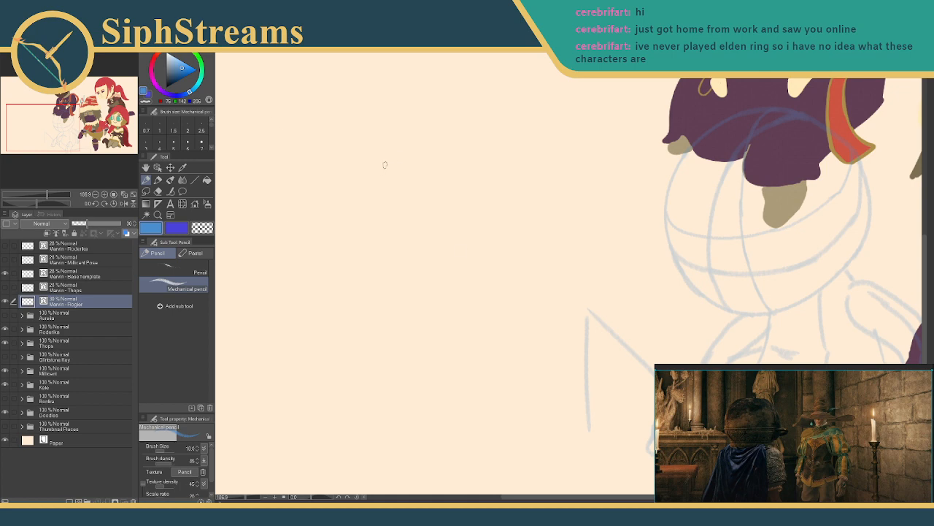
mouse_move(358, 143)
mouse_down()
mouse_move(493, 183)
mouse_move(315, 160)
mouse_move(319, 175)
mouse_up()
key(ctrl+z)
key(ctrl+z)
mouse_move(315, 139)
mouse_down()
mouse_move(321, 172)
mouse_move(499, 176)
mouse_up()
key(ctrl+z)
key(ctrl+z)
mouse_move(307, 177)
mouse_down()
mouse_move(352, 302)
mouse_move(289, 233)
mouse_move(293, 184)
mouse_move(272, 217)
mouse_up()
key(ctrl+z)
key(ctrl+z)
mouse_move(304, 171)
mouse_down()
mouse_move(465, 153)
mouse_move(278, 199)
mouse_up()
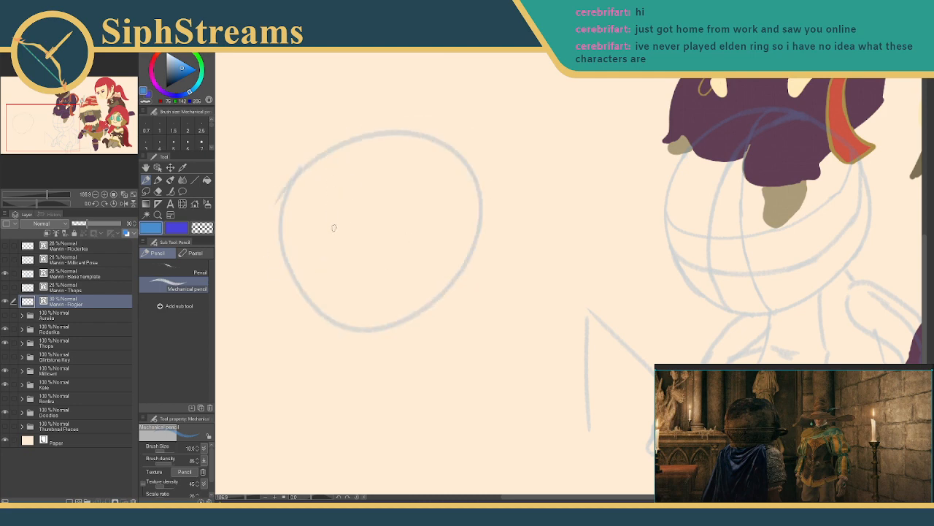
- Reshape the head circle into a wider, rounder form using Pinch vector line at the maximum pinch level
key(ctrl+t)
key(Return)
click(171, 192)
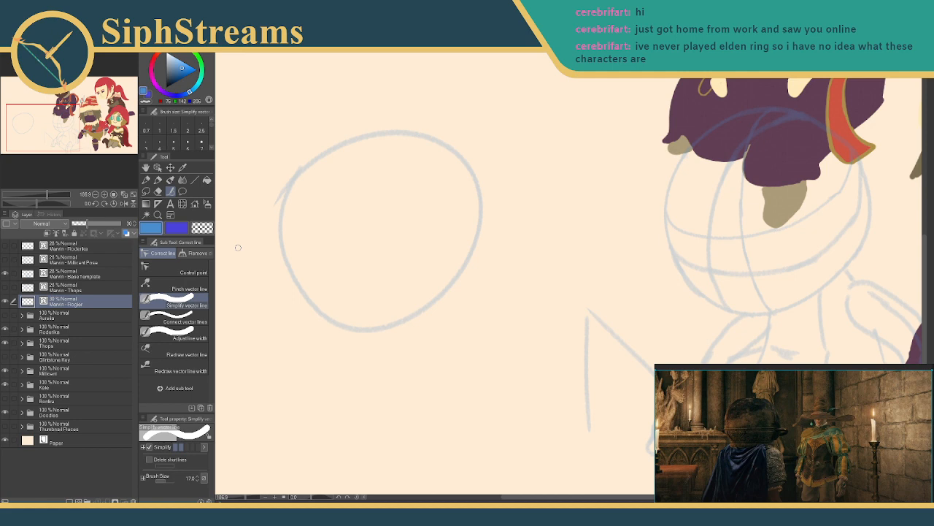
click(169, 337)
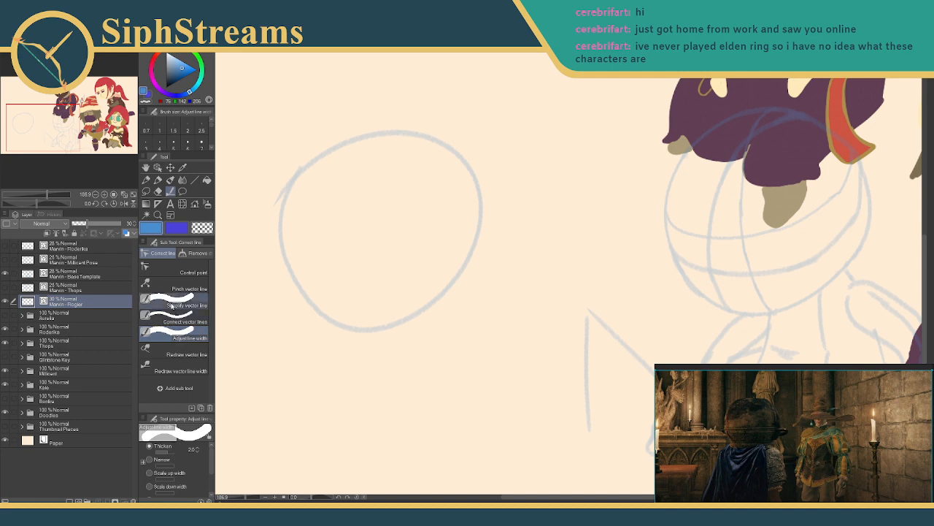
click(185, 289)
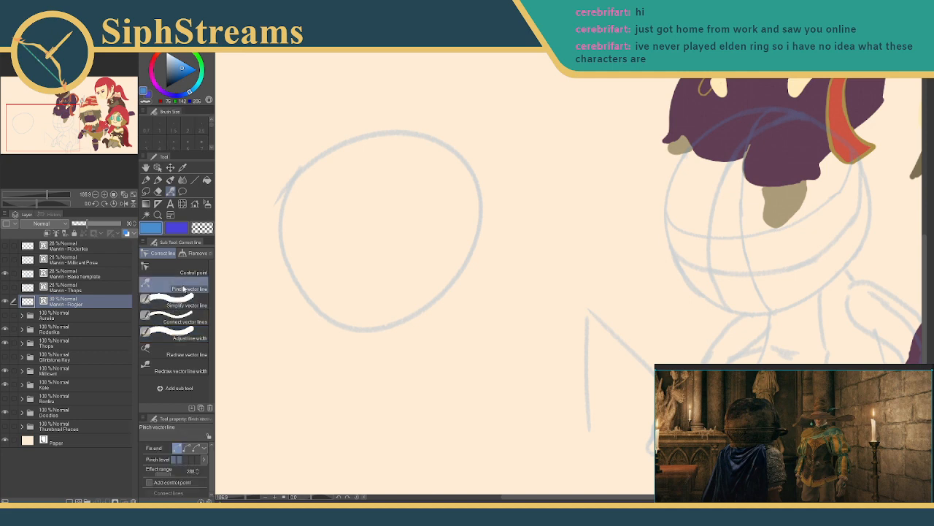
key(ctrl+z)
click(196, 460)
mouse_move(392, 272)
mouse_down()
mouse_move(422, 302)
mouse_move(401, 273)
mouse_up()
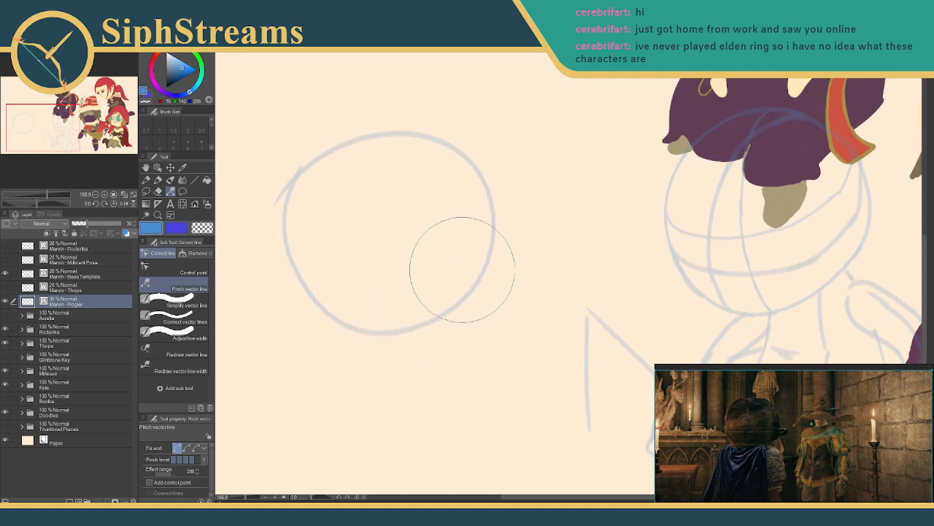
drag(317, 198, 338, 173)
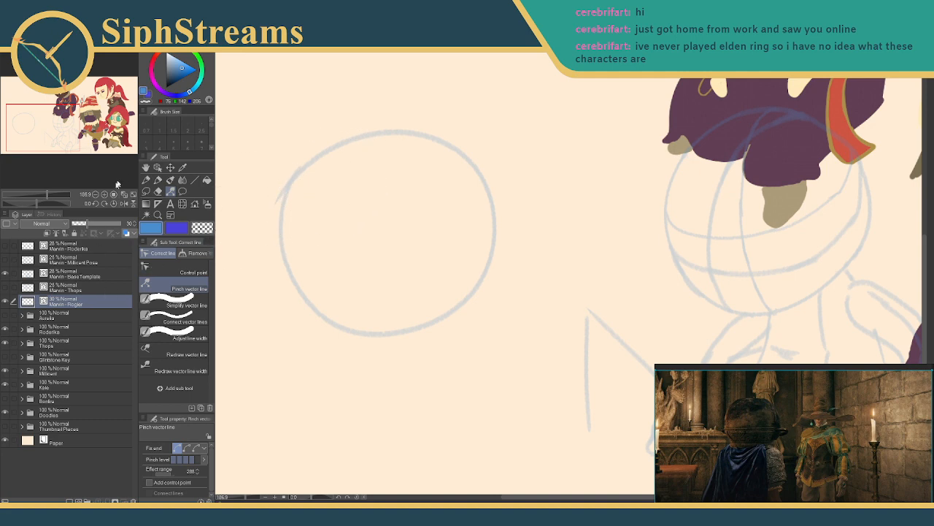
- Erase the stray tail overshooting the head circle's upper-left edge with the Hard eraser
click(157, 180)
key(e)
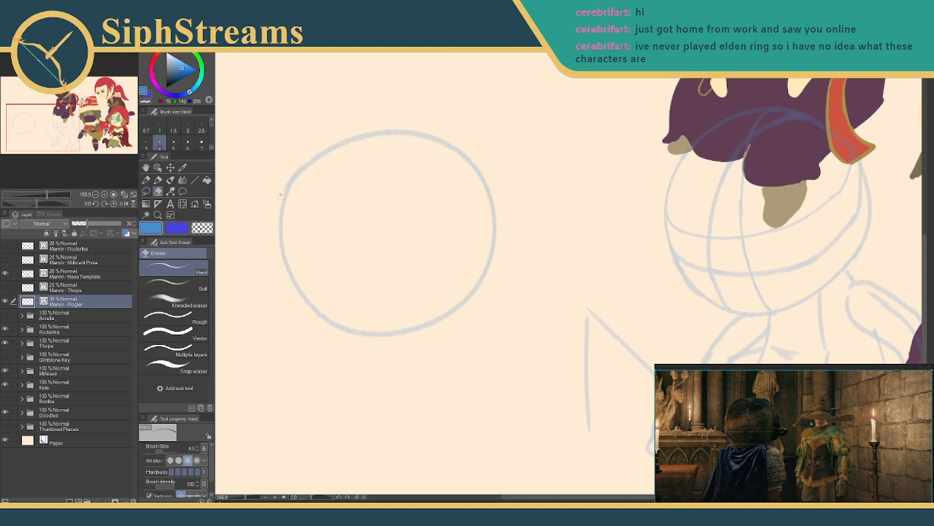
key(p)
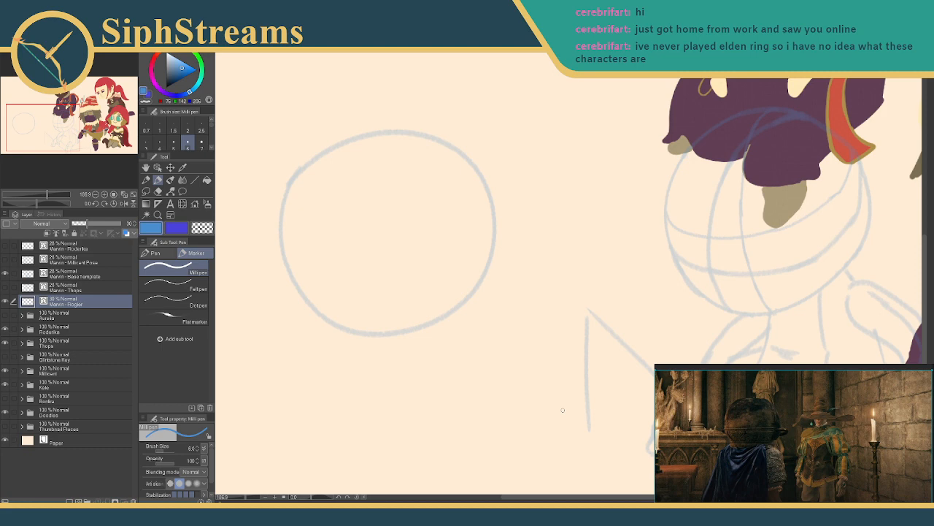
- Shift the head circle straight up with Move layer to leave room for the body, and return to the Mechanical pencil
mouse_move(436, 249)
mouse_down()
mouse_move(405, 202)
mouse_move(440, 184)
mouse_move(469, 182)
mouse_move(451, 231)
mouse_move(472, 241)
mouse_up()
drag(298, 274, 305, 272)
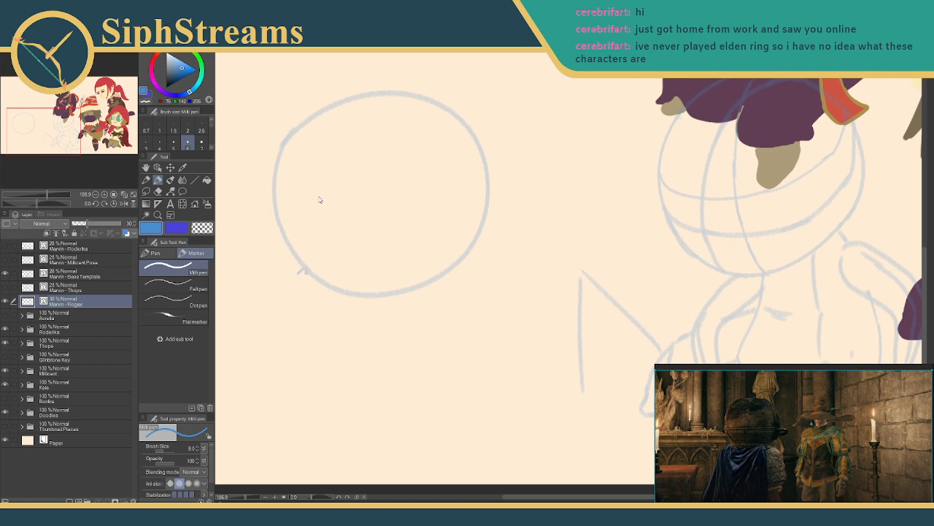
click(146, 179)
click(170, 168)
mouse_move(288, 239)
mouse_down()
mouse_move(297, 169)
mouse_move(288, 157)
mouse_up()
key(p)
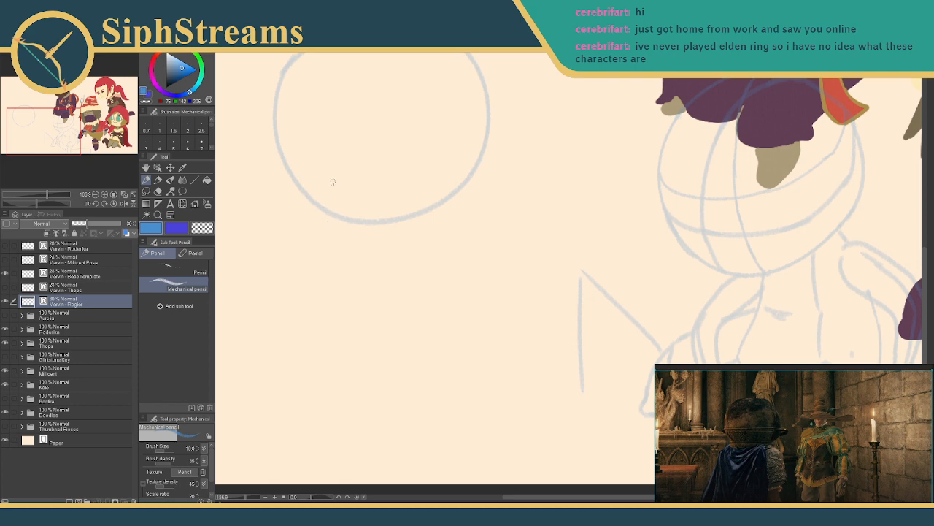
- Sketch the torso's two side lines descending from the head circle with the Mechanical pencil, redoing the right line until it flares outward
drag(296, 184, 347, 195)
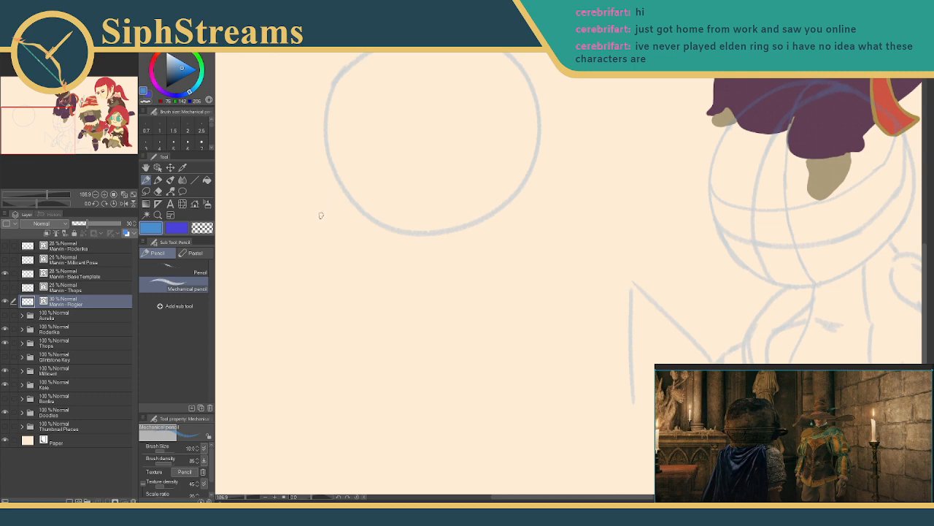
drag(413, 235, 425, 377)
key(ctrl+z)
scroll(209, 128, down, 2)
click(159, 145)
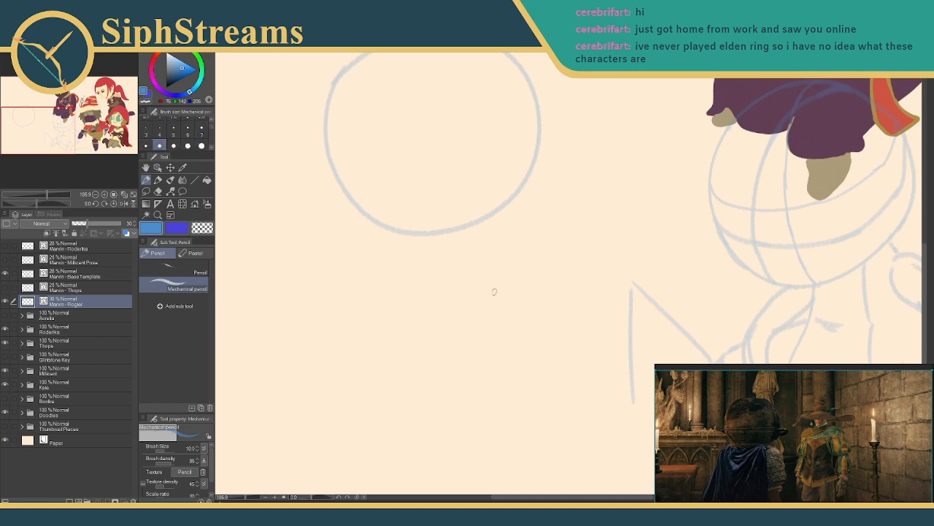
drag(422, 234, 440, 381)
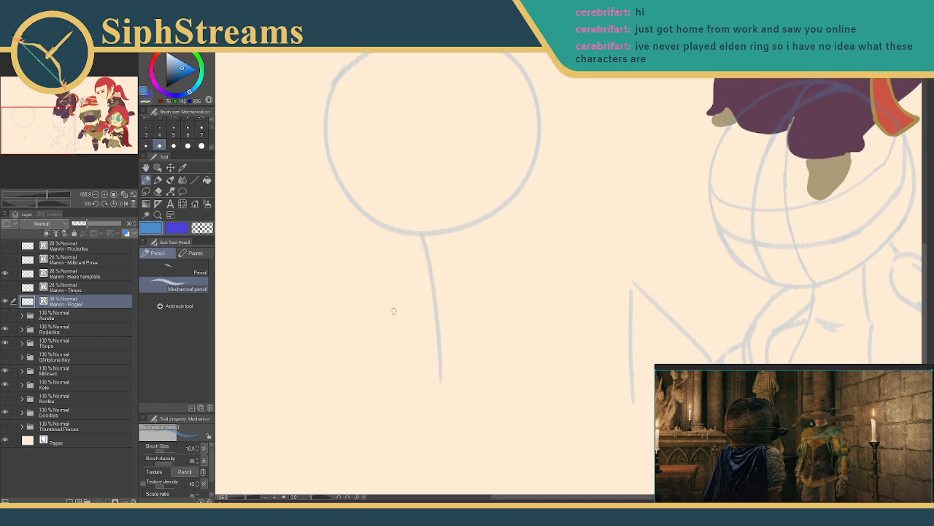
key(ctrl+z)
drag(423, 234, 427, 369)
key(ctrl+z)
key(ctrl+z)
mouse_move(431, 235)
mouse_down()
mouse_move(436, 312)
mouse_move(456, 367)
mouse_up()
drag(360, 208, 314, 374)
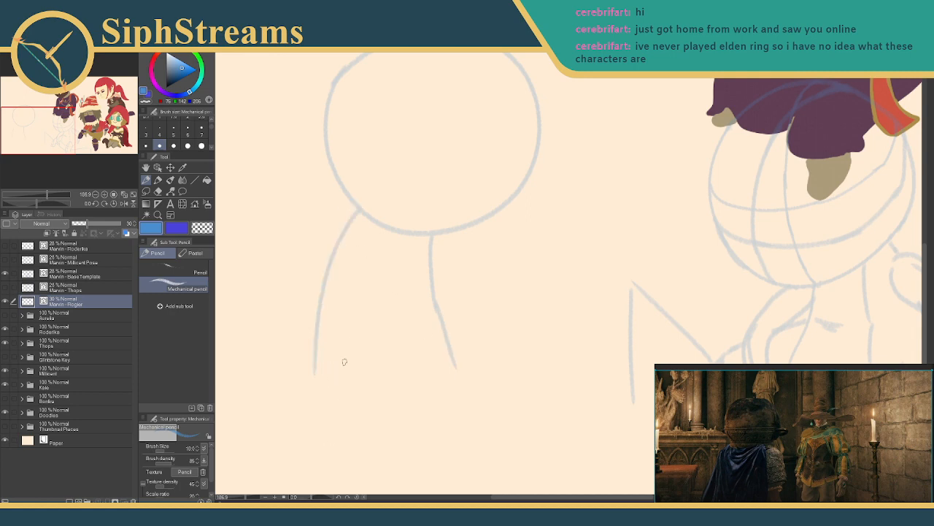
- Draw a curved bottom edge joining the torso's two side lines, redoing the stroke as needed
drag(317, 375, 424, 373)
key(ctrl+z)
mouse_move(320, 381)
mouse_down()
mouse_move(441, 381)
mouse_move(310, 382)
mouse_up()
key(ctrl+z)
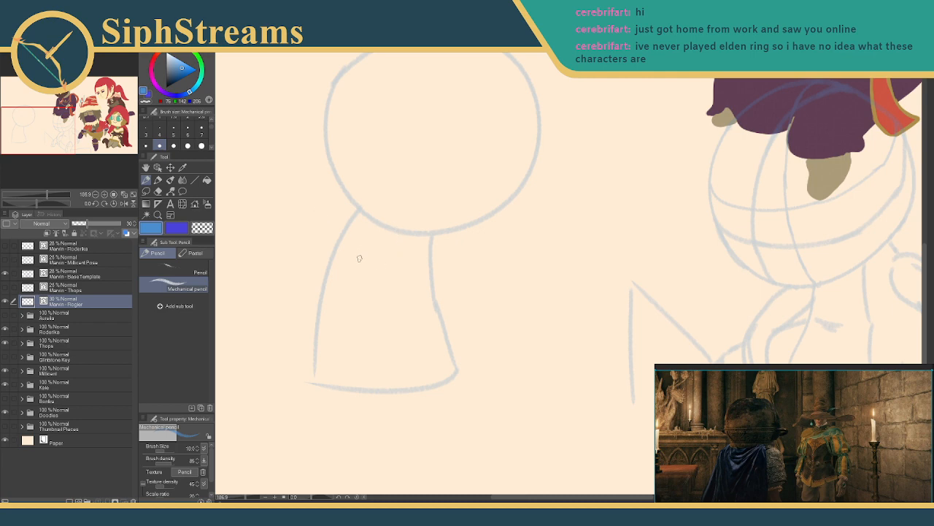
- Close the torso's lower-left corner with a short curve and trim the overshooting line ends with the Vector eraser
drag(384, 318, 406, 297)
mouse_move(434, 231)
mouse_down()
mouse_move(420, 265)
mouse_move(421, 244)
mouse_move(443, 249)
mouse_move(409, 269)
mouse_move(389, 254)
mouse_move(384, 340)
mouse_move(386, 259)
mouse_move(365, 270)
mouse_move(391, 250)
mouse_move(377, 286)
mouse_move(398, 267)
mouse_move(386, 267)
mouse_move(401, 250)
mouse_move(396, 239)
mouse_up()
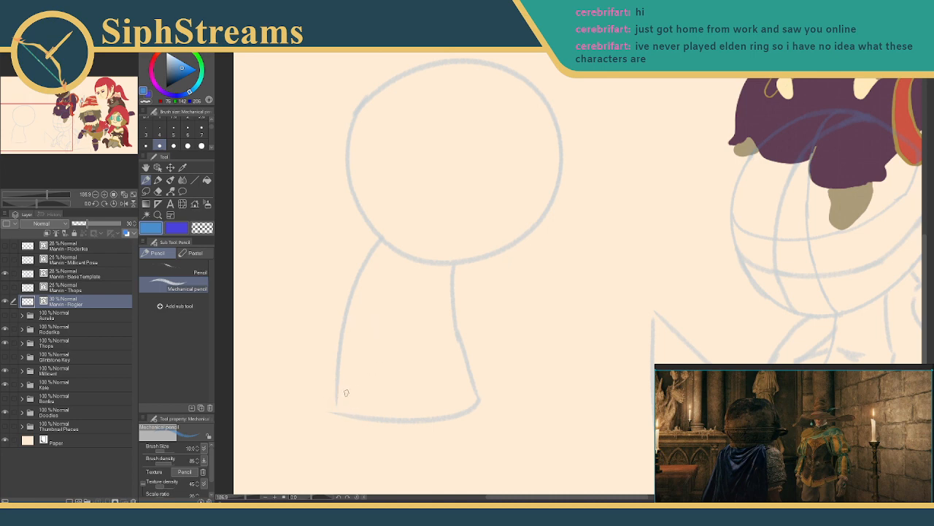
mouse_move(355, 382)
mouse_down()
mouse_move(394, 374)
mouse_move(372, 407)
mouse_move(405, 418)
mouse_up()
key(ctrl+z)
mouse_move(357, 395)
mouse_down()
mouse_move(402, 412)
mouse_move(437, 417)
mouse_up()
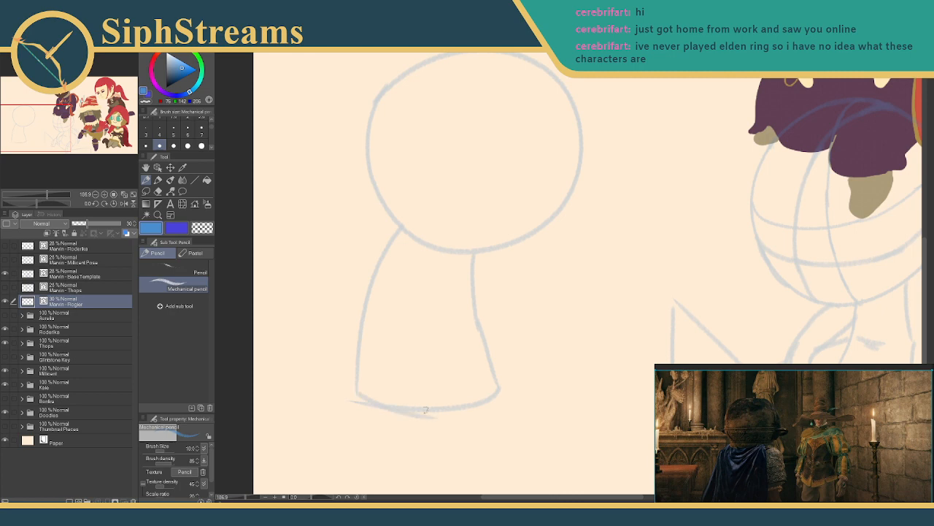
key(e)
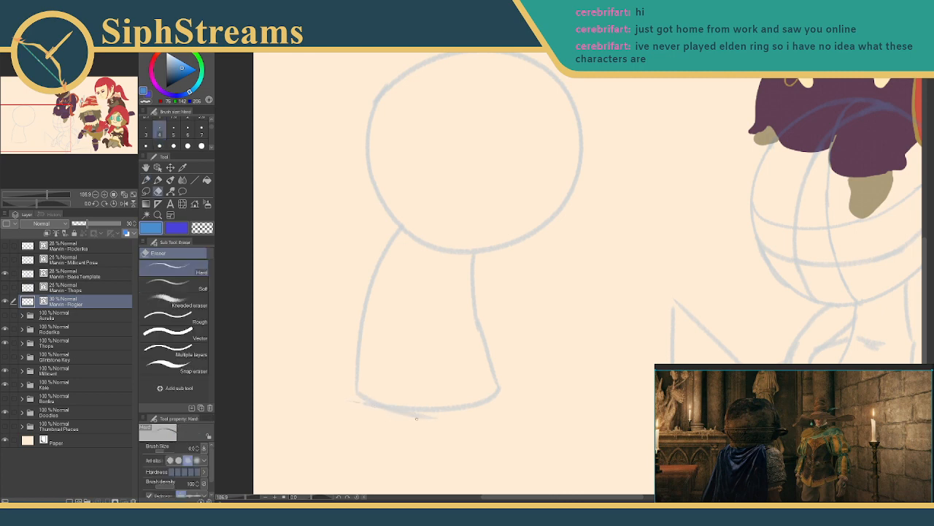
click(179, 335)
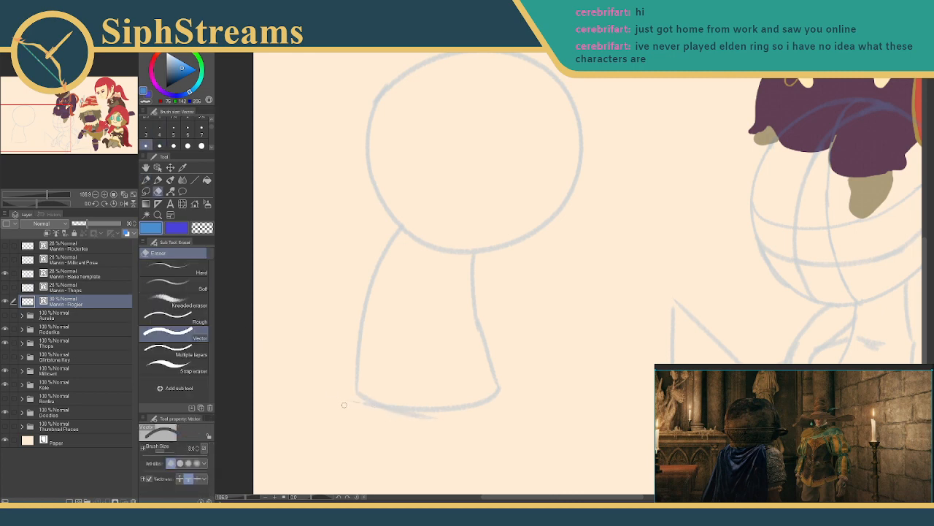
drag(383, 414, 419, 424)
key(p)
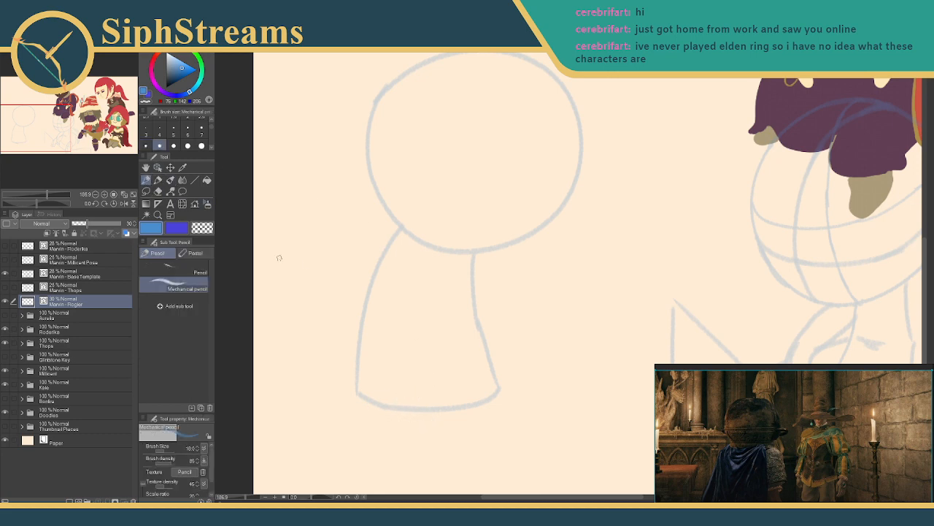
drag(476, 318, 425, 323)
key(ctrl+z)
key(ctrl+z)
- Try sketching two short leg lines beneath the right half of the torso's bottom edge
mouse_move(358, 361)
mouse_down()
mouse_move(365, 307)
mouse_move(383, 299)
mouse_move(357, 313)
mouse_up()
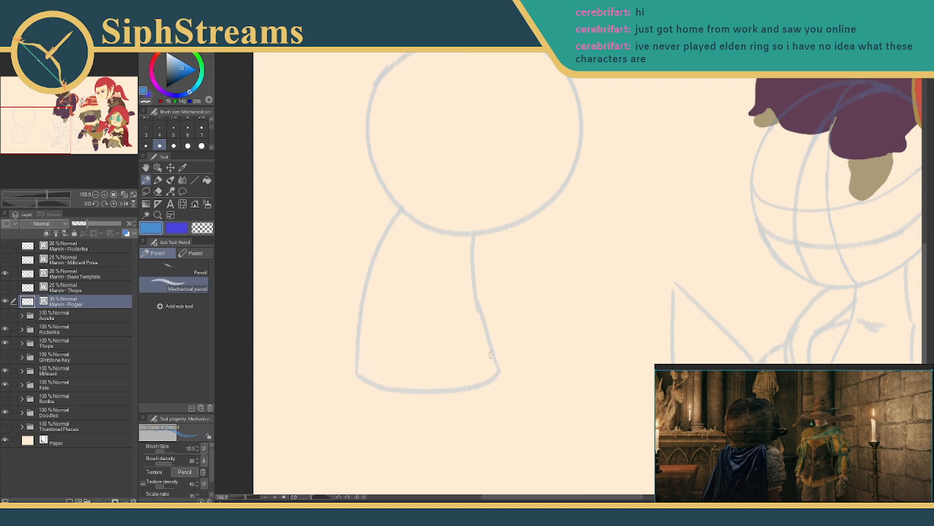
mouse_move(497, 359)
mouse_down()
mouse_move(484, 400)
mouse_move(463, 323)
mouse_up()
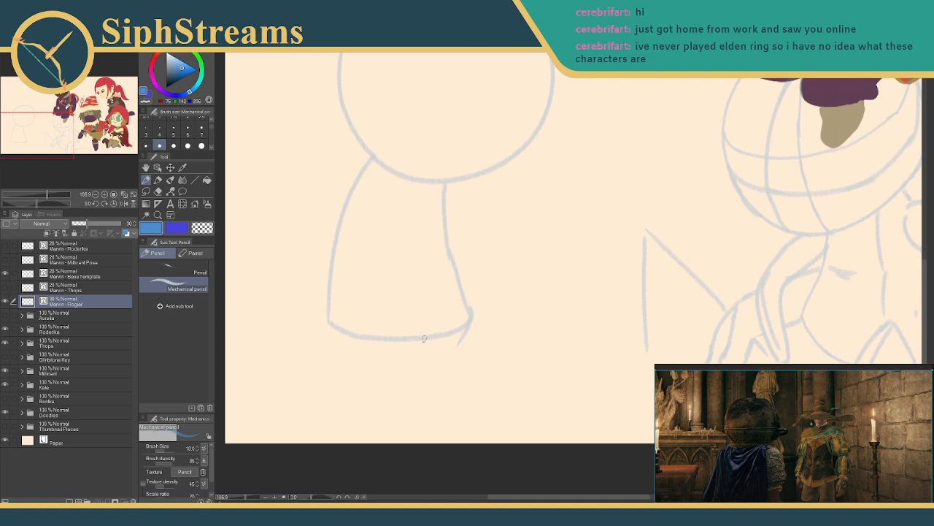
key(ctrl+z)
drag(472, 315, 467, 369)
drag(415, 325, 422, 444)
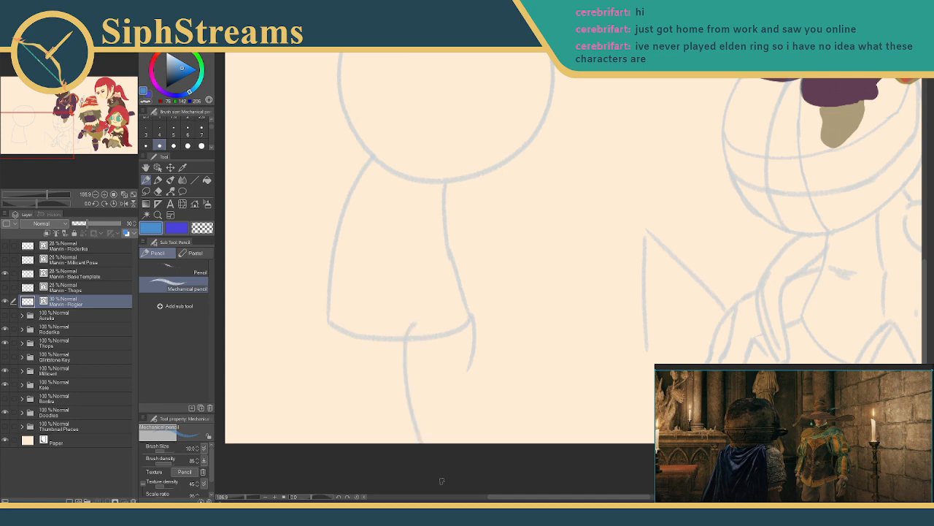
key(ctrl+z)
mouse_move(418, 319)
mouse_down()
mouse_move(412, 440)
mouse_move(453, 393)
mouse_move(441, 442)
mouse_up()
key(ctrl+z)
key(ctrl+z)
key(ctrl+z)
drag(407, 273, 392, 382)
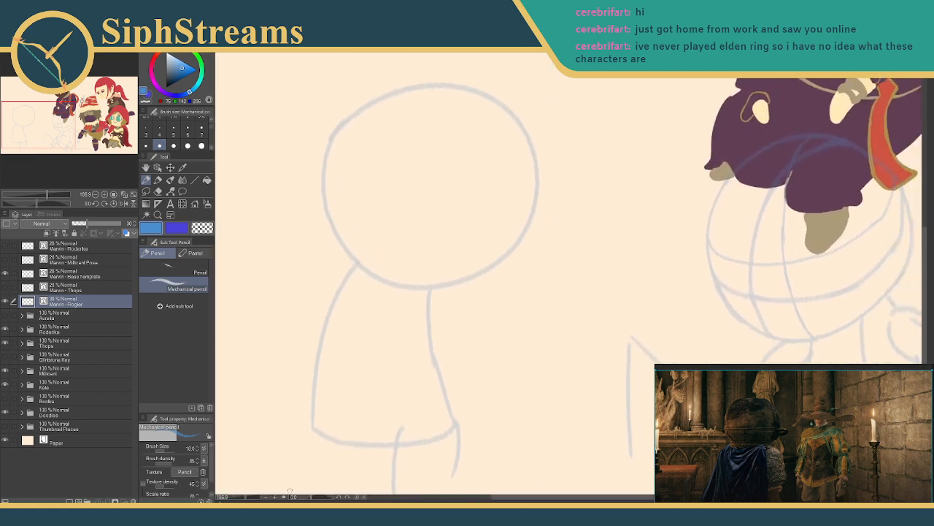
- Move the whole Rogier sketch further up with Move layer to make room for the legs below the torso
drag(246, 498, 243, 498)
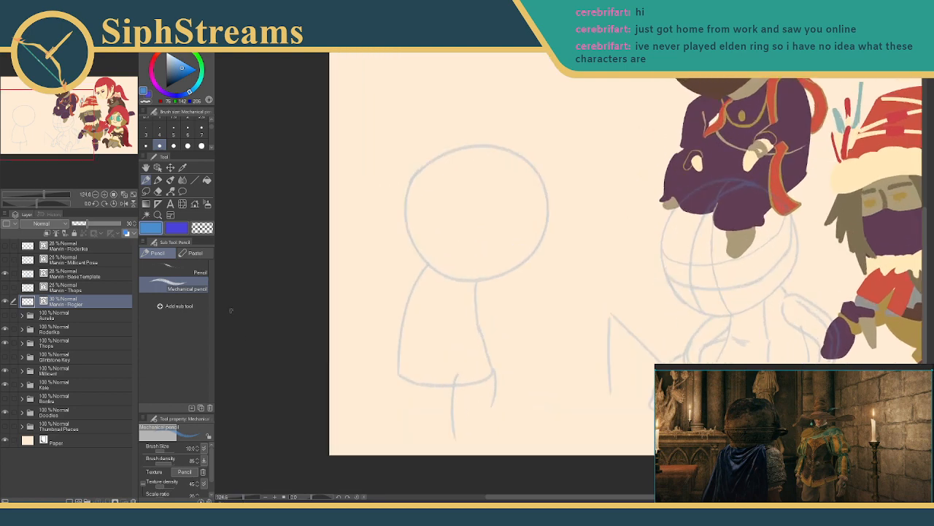
click(170, 167)
drag(407, 246, 421, 165)
key(p)
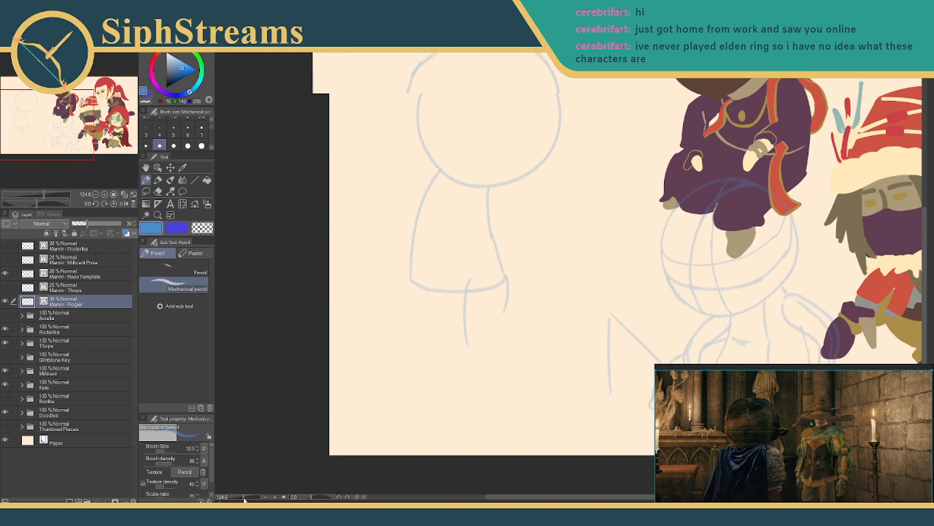
drag(235, 499, 245, 499)
drag(440, 310, 343, 329)
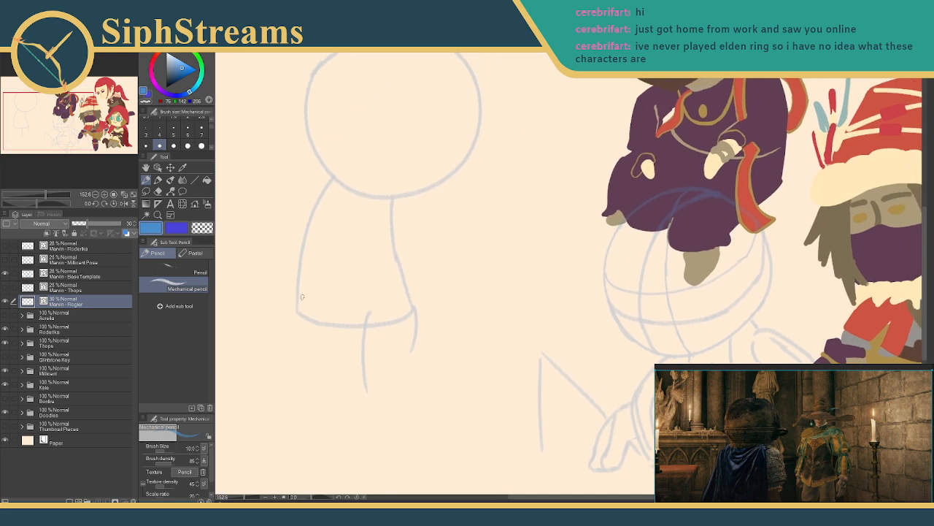
- Draw a slanted line across the lower torso and remove the two short leg lines with the Vector eraser
drag(298, 299, 420, 278)
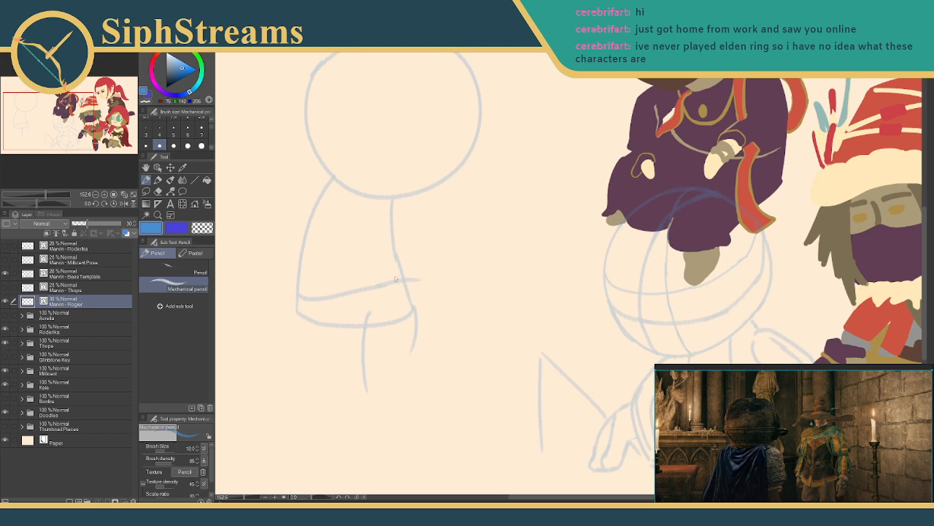
key(e)
click(365, 361)
click(413, 334)
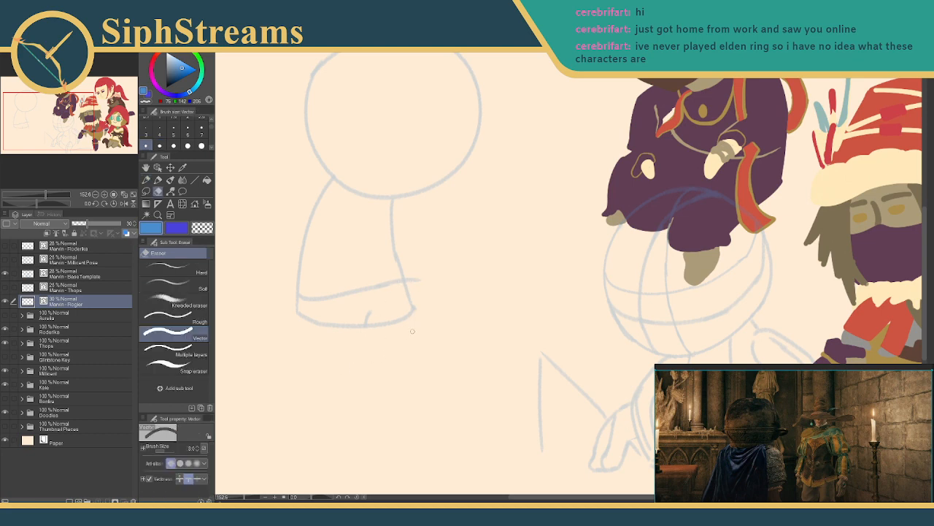
key(p)
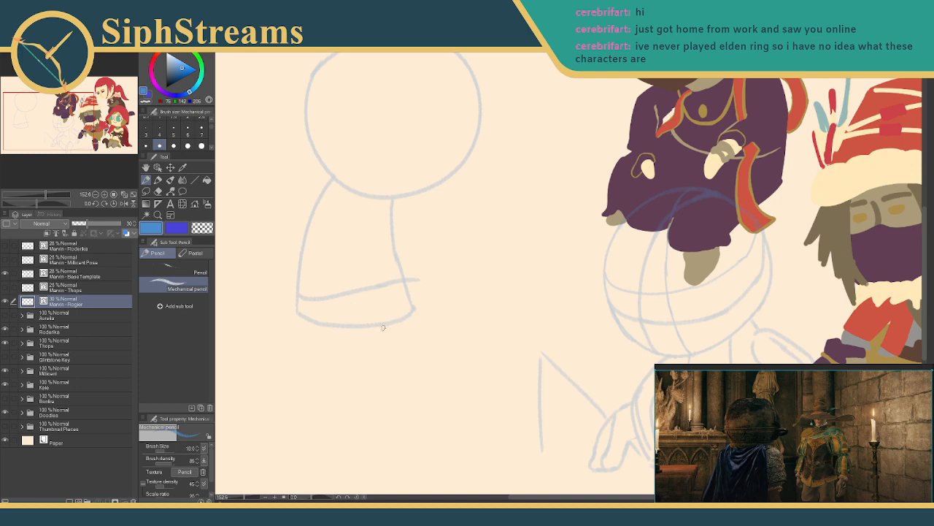
- Sketch a long, tapered leg with a rounded tip hanging from the torso's lower right, widening its left side
mouse_move(391, 304)
mouse_down()
mouse_move(385, 349)
mouse_move(395, 406)
mouse_up()
drag(410, 299, 418, 410)
key(ctrl+z)
drag(421, 348, 398, 424)
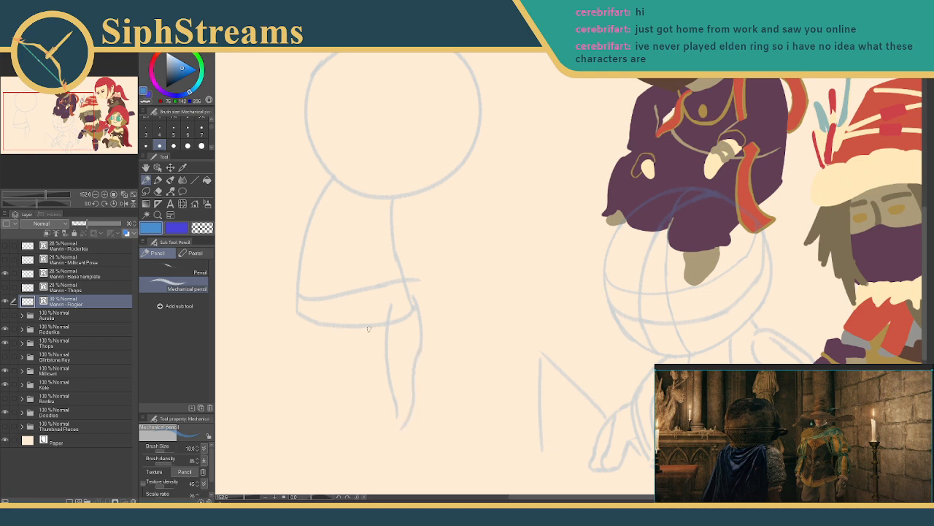
drag(371, 312, 375, 425)
key(ctrl+z)
drag(368, 313, 409, 427)
key(ctrl+z)
drag(372, 312, 378, 427)
drag(377, 423, 401, 417)
drag(409, 304, 412, 362)
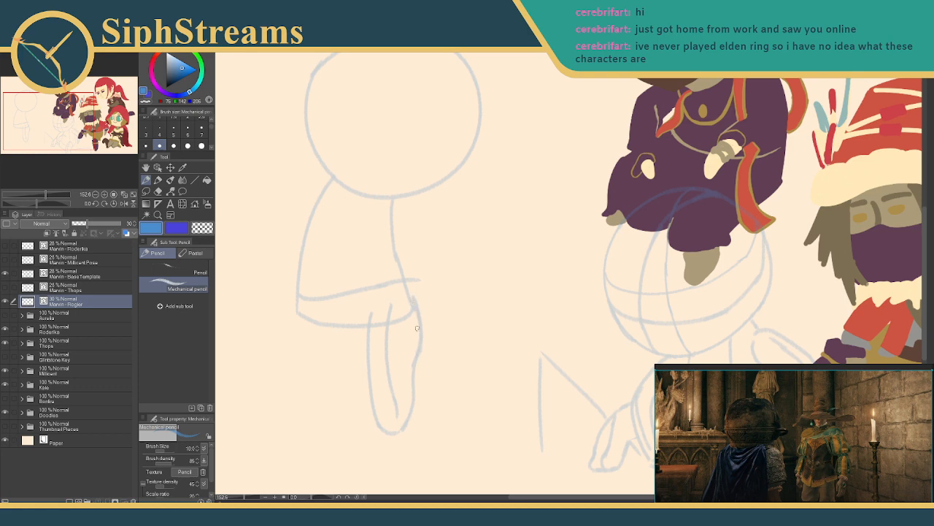
- Erase the extra inner leg line and the torso edge crossing the leg with the Vector eraser
key(e)
mouse_move(401, 318)
mouse_down()
mouse_move(391, 357)
mouse_move(391, 307)
mouse_move(392, 354)
mouse_move(380, 325)
mouse_up()
drag(396, 408, 395, 394)
key(p)
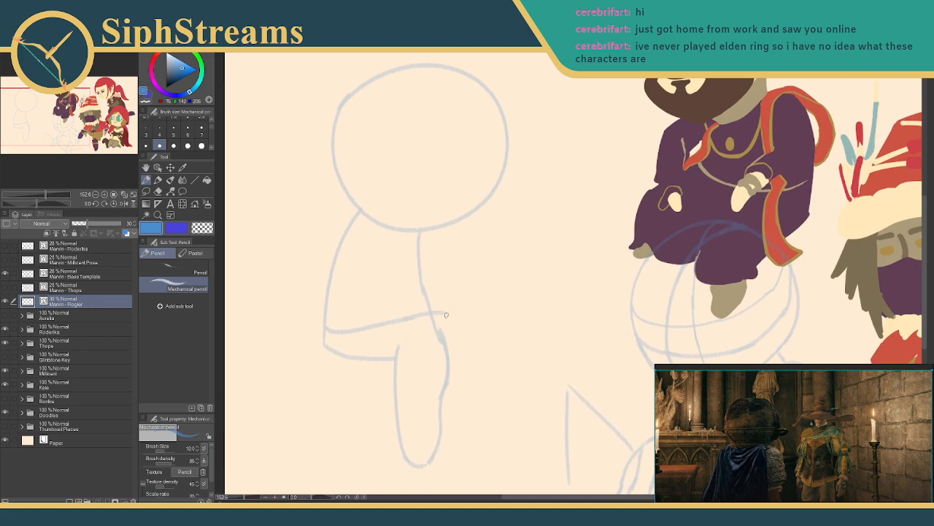
- Outline a slanted band across the hips with a pointed right end and a rounded left end wrapping past the torso
drag(449, 313, 429, 346)
mouse_move(433, 301)
mouse_down()
mouse_move(329, 312)
mouse_move(357, 319)
mouse_move(325, 319)
mouse_up()
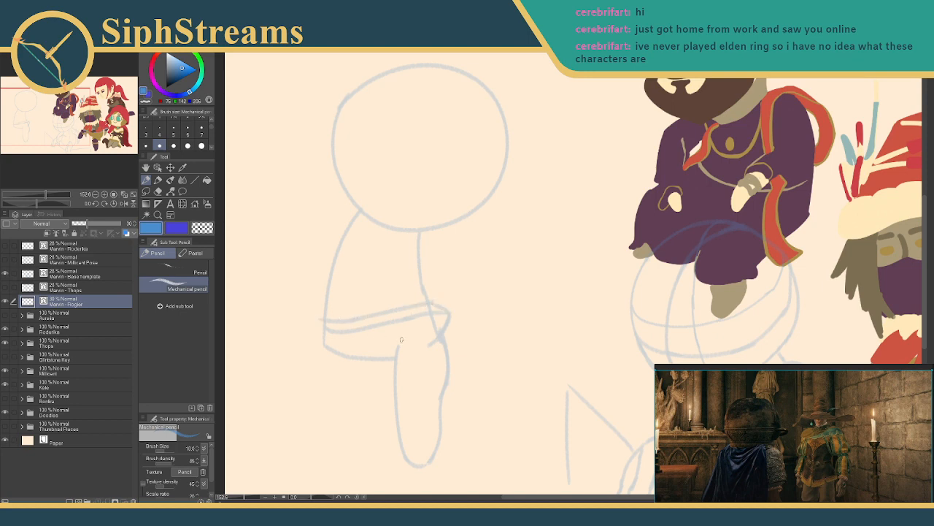
mouse_move(430, 342)
mouse_down()
mouse_move(354, 347)
mouse_move(365, 352)
mouse_move(322, 335)
mouse_move(363, 354)
mouse_move(337, 364)
mouse_move(318, 346)
mouse_up()
key(ctrl+z)
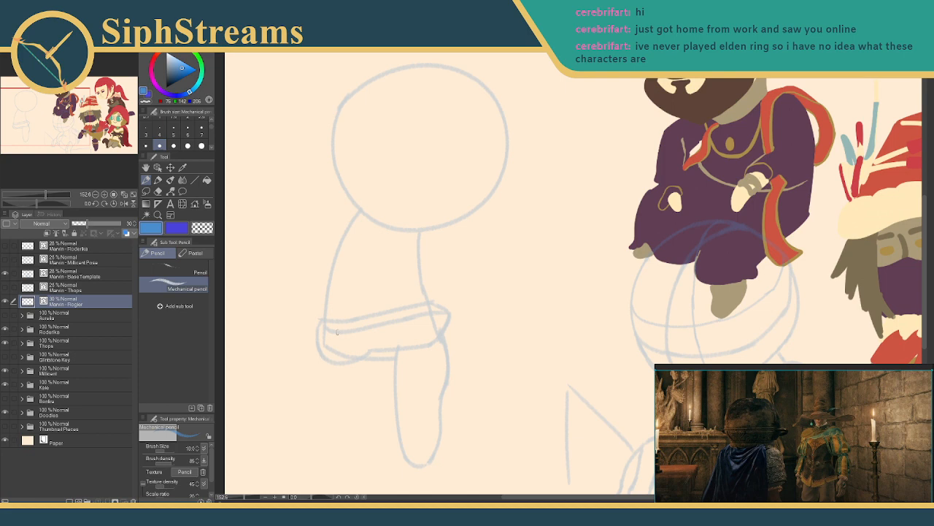
- Erase the overlapping torso and guide lines inside the left part of the hip band with the Vector eraser
key(w)
click(341, 338)
key(p)
key(ctrl+d)
key(e)
mouse_move(355, 336)
mouse_down()
mouse_move(352, 327)
mouse_move(324, 333)
mouse_move(338, 348)
mouse_up()
click(324, 345)
click(358, 355)
key(p)
key(ctrl+z)
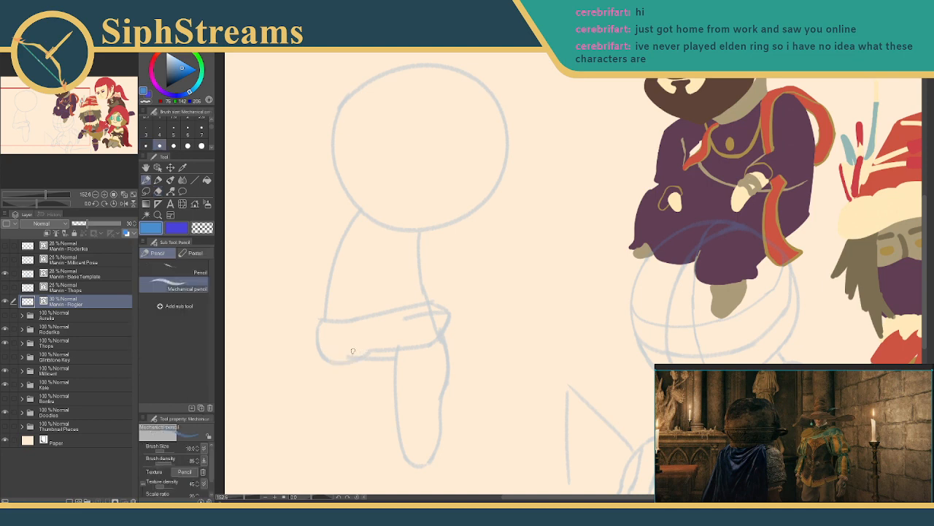
- Erase the top edge, right end and lower right edge of the hip band with the Vector eraser
key(e)
click(421, 316)
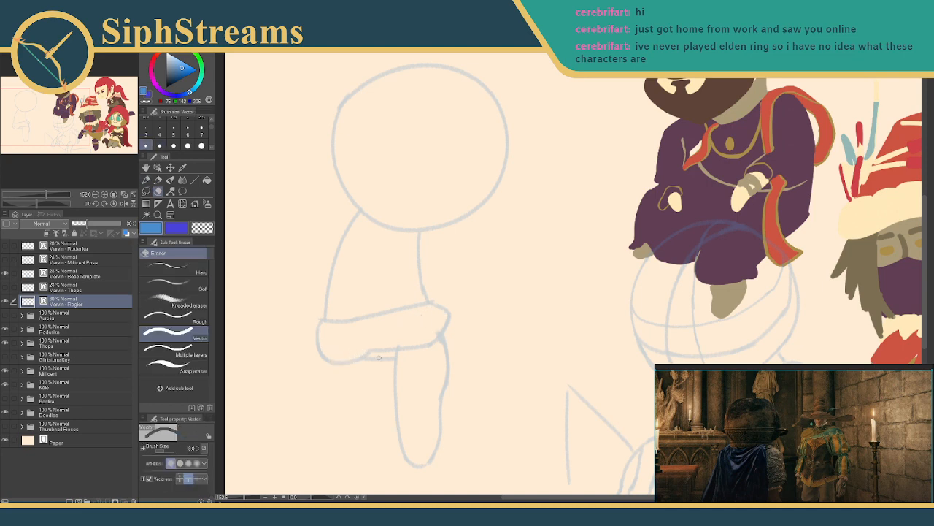
key(p)
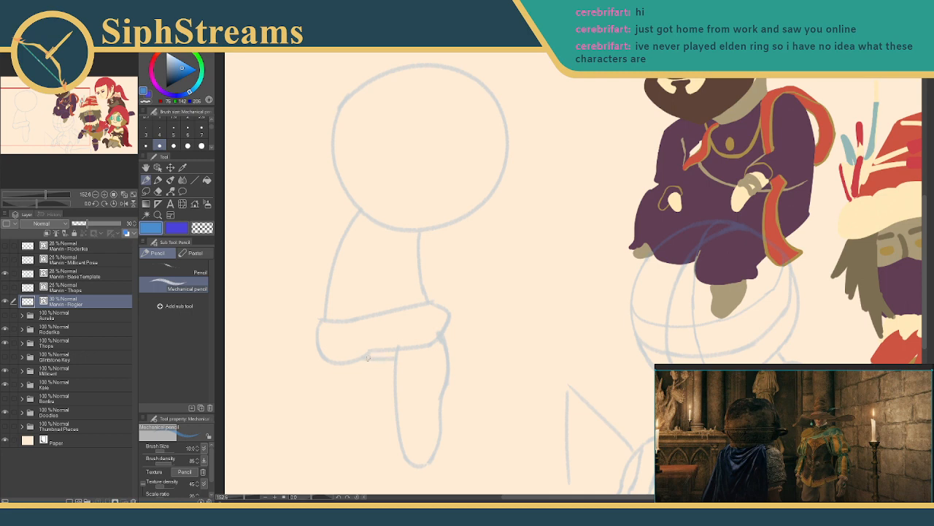
key(e)
click(383, 319)
click(441, 308)
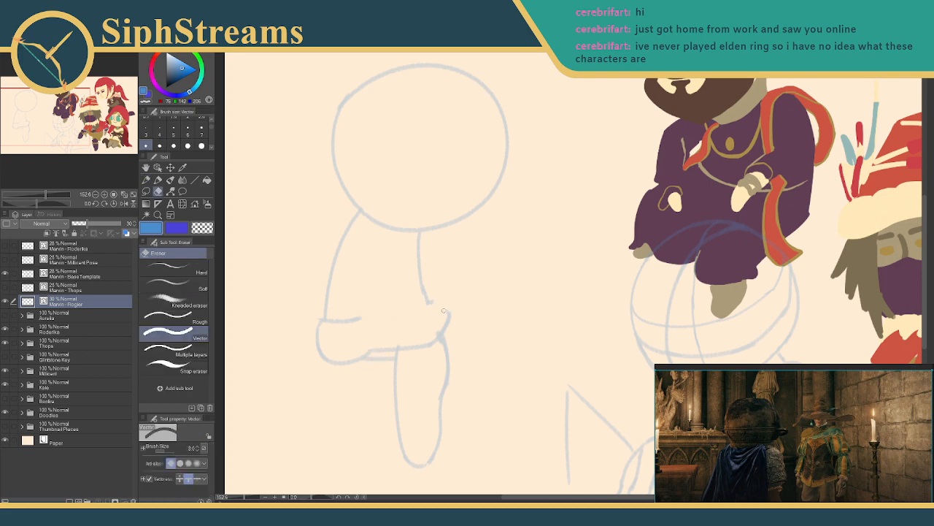
click(447, 321)
drag(444, 346, 397, 357)
click(391, 350)
key(p)
key(ctrl+z)
key(ctrl+z)
key(ctrl+z)
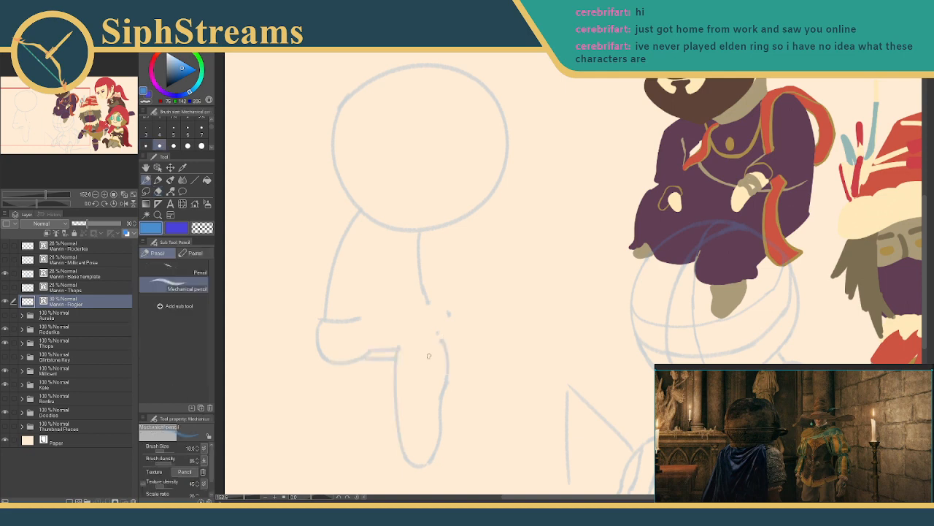
- Erase the old tapered leg hanging below the hip band with the Vector eraser
key(e)
drag(447, 364, 444, 390)
key(p)
mouse_move(442, 318)
mouse_down()
mouse_move(433, 244)
mouse_move(412, 256)
mouse_up()
key(e)
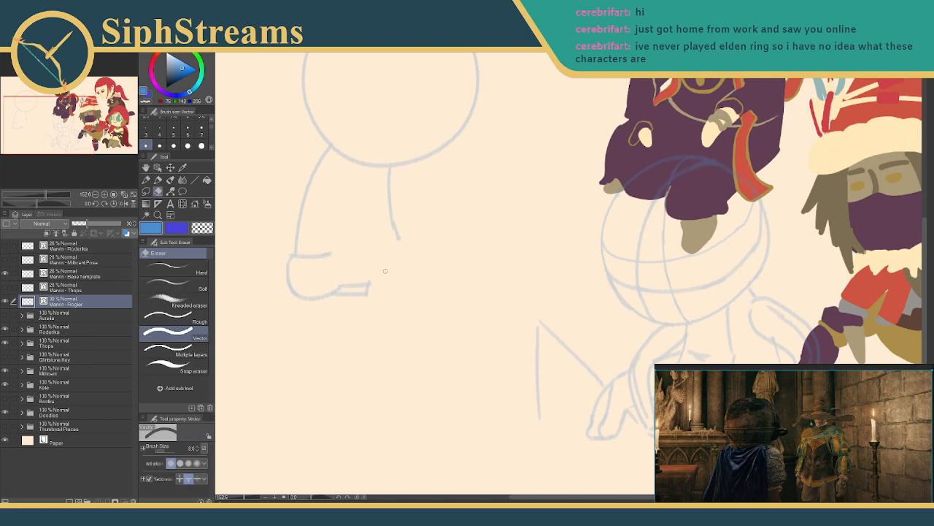
- Sketch a slimmer, slanted leg with a rounded tip below the torso's lower right
key(p)
drag(385, 259, 385, 294)
mouse_move(383, 258)
mouse_down()
mouse_move(385, 319)
mouse_move(404, 370)
mouse_up()
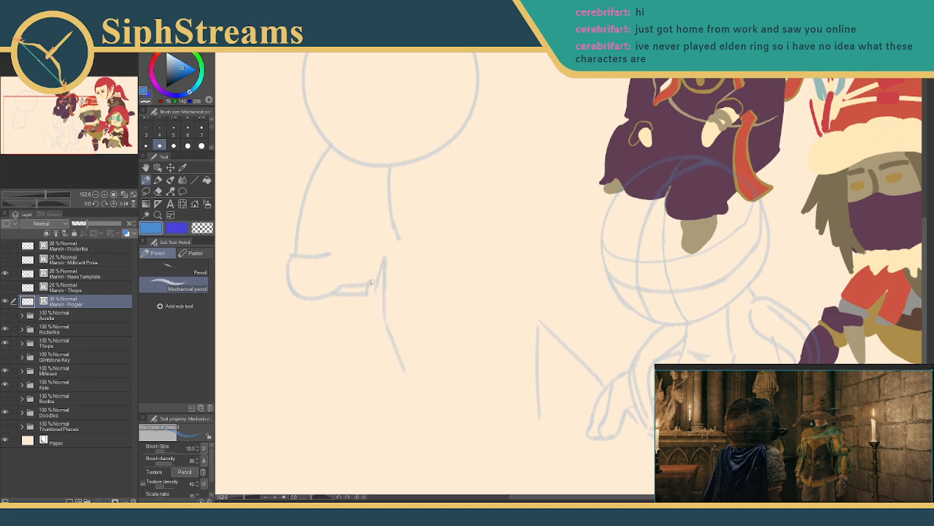
mouse_move(384, 259)
mouse_down()
mouse_move(406, 289)
mouse_move(407, 322)
mouse_up()
drag(375, 286, 376, 334)
key(ctrl+z)
drag(407, 320, 412, 365)
key(ctrl+z)
mouse_move(407, 318)
mouse_down()
mouse_move(412, 383)
mouse_move(412, 372)
mouse_up()
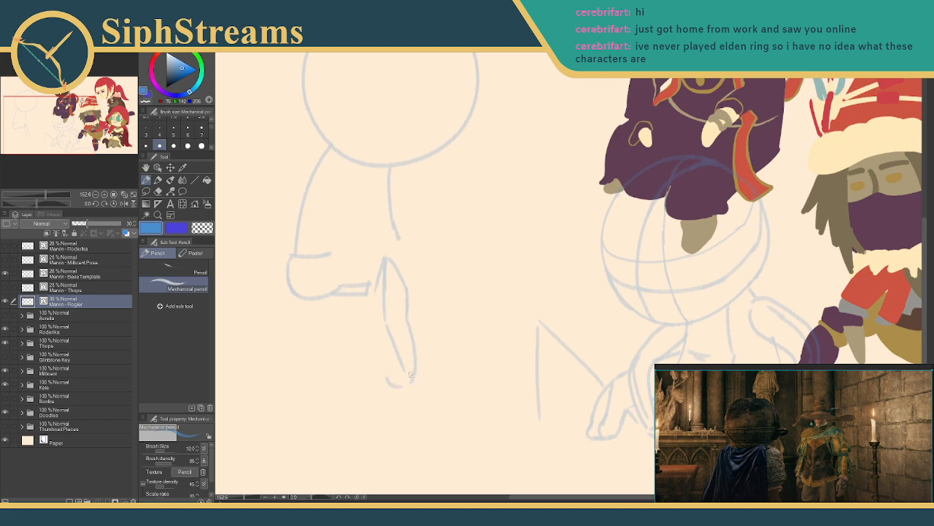
mouse_move(377, 290)
mouse_down()
mouse_move(372, 341)
mouse_move(391, 376)
mouse_up()
key(ctrl+z)
drag(376, 334, 389, 367)
key(ctrl+z)
- Erase the rounded left end and lower edge of the old hip band, keeping the torso's left edge
key(e)
click(298, 256)
key(ctrl+z)
click(296, 257)
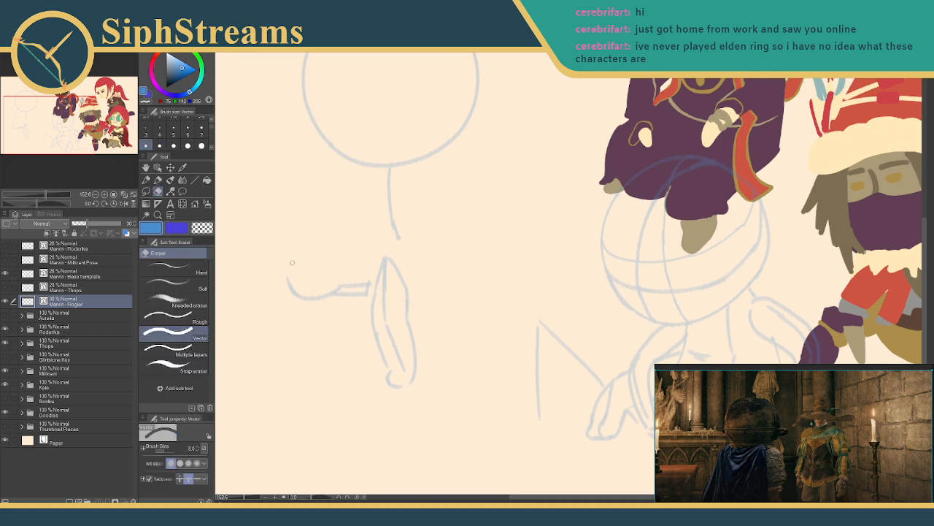
key(p)
key(ctrl+z)
key(e)
click(290, 286)
drag(335, 282, 362, 284)
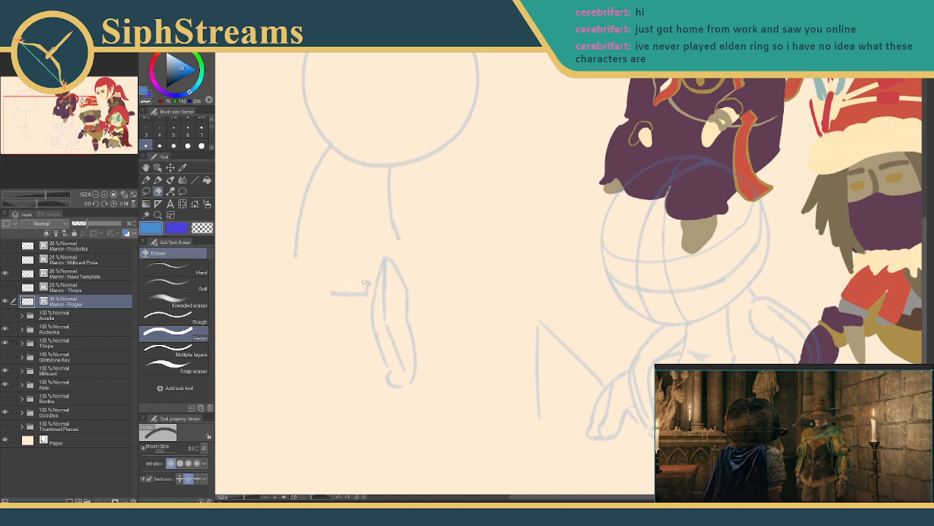
key(p)
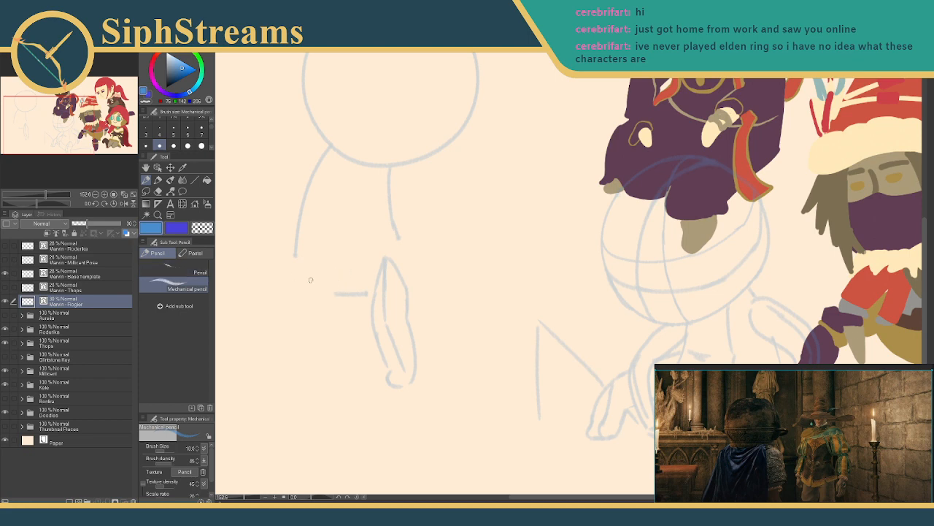
- Redraw the hip band as a curved shape with a rounded left end and an upturned pointed right end
drag(295, 265, 424, 242)
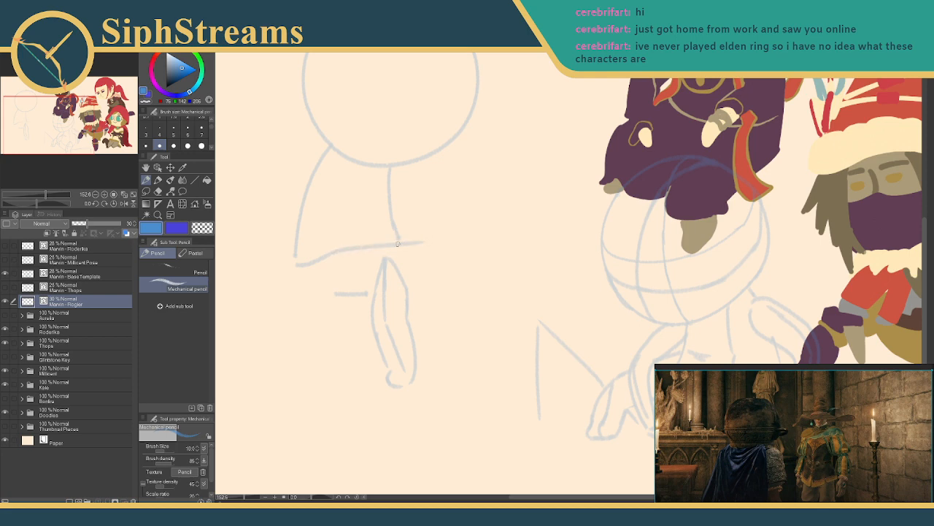
key(ctrl+z)
mouse_move(338, 251)
mouse_down()
mouse_move(431, 229)
mouse_move(415, 266)
mouse_move(356, 277)
mouse_up()
key(ctrl+z)
mouse_move(415, 267)
mouse_down()
mouse_move(359, 270)
mouse_move(394, 276)
mouse_move(371, 286)
mouse_up()
mouse_move(297, 263)
mouse_down()
mouse_move(338, 289)
mouse_move(304, 300)
mouse_move(368, 291)
mouse_up()
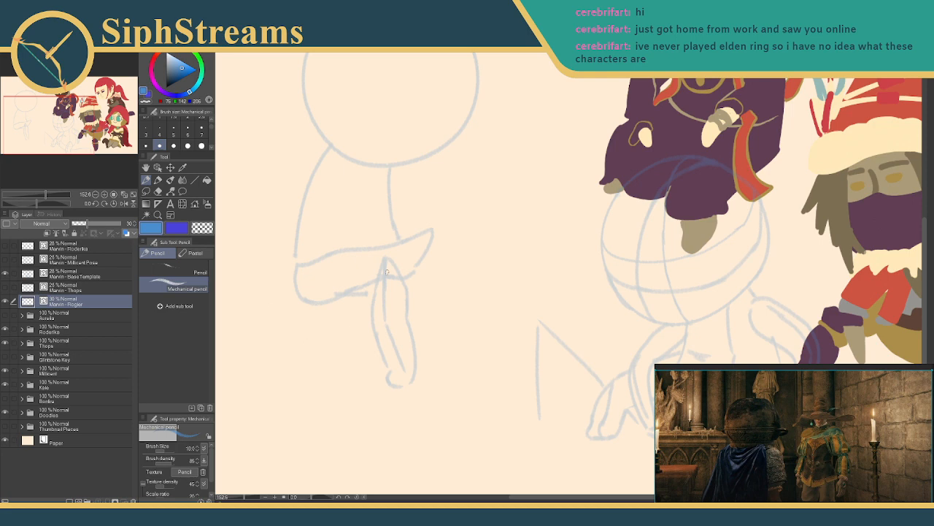
- Erase the leftover guide line, the leg top inside the hip band and the leg's left edge
key(e)
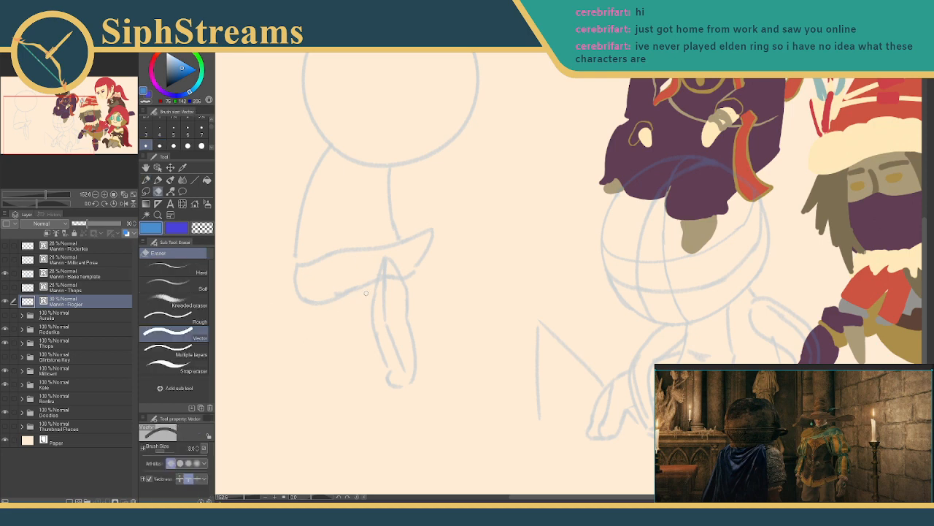
drag(376, 268, 389, 271)
key(p)
key(e)
mouse_move(380, 336)
mouse_down()
mouse_move(374, 313)
mouse_move(376, 349)
mouse_up()
key(p)
key(ctrl+z)
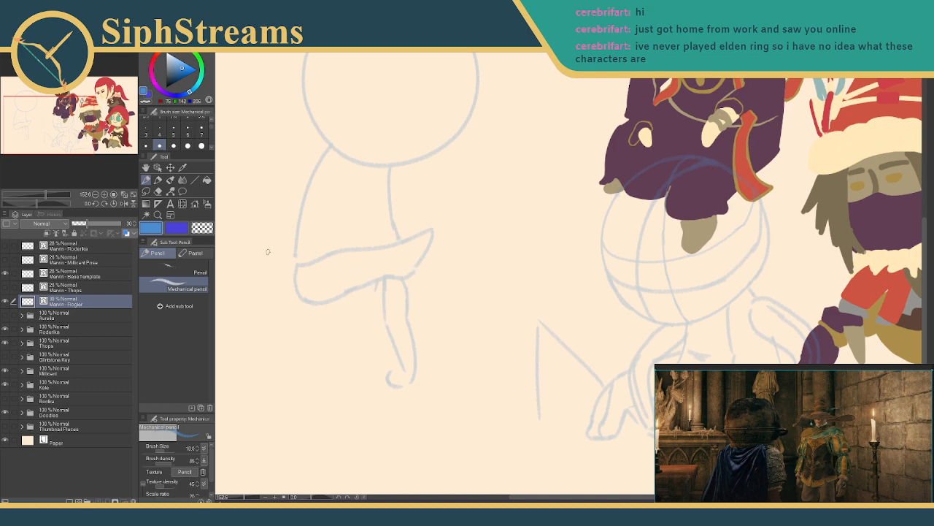
- Soften the hip band's pointed right end and clean up its lower right edge where it meets the leg
mouse_move(424, 232)
mouse_down()
mouse_move(432, 238)
mouse_move(432, 226)
mouse_move(401, 242)
mouse_up()
key(e)
key(p)
key(e)
key(p)
drag(396, 276, 416, 268)
key(e)
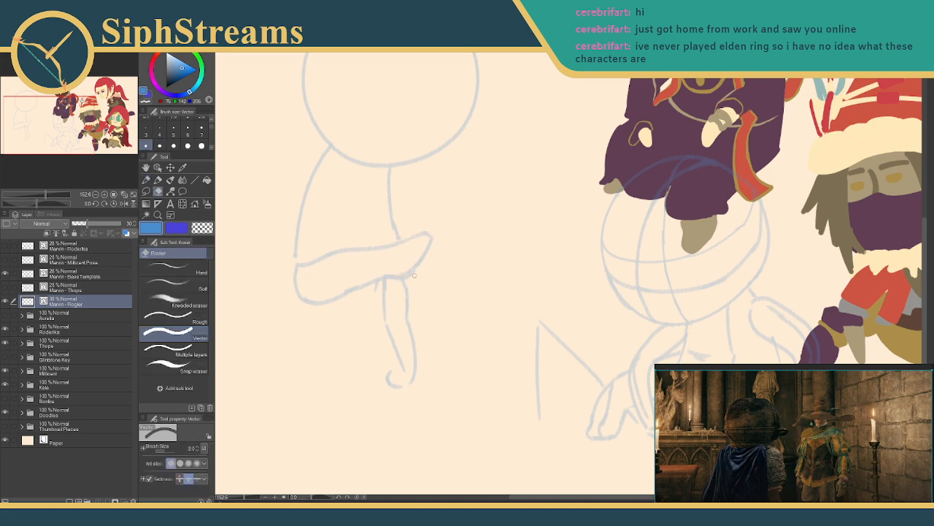
key(p)
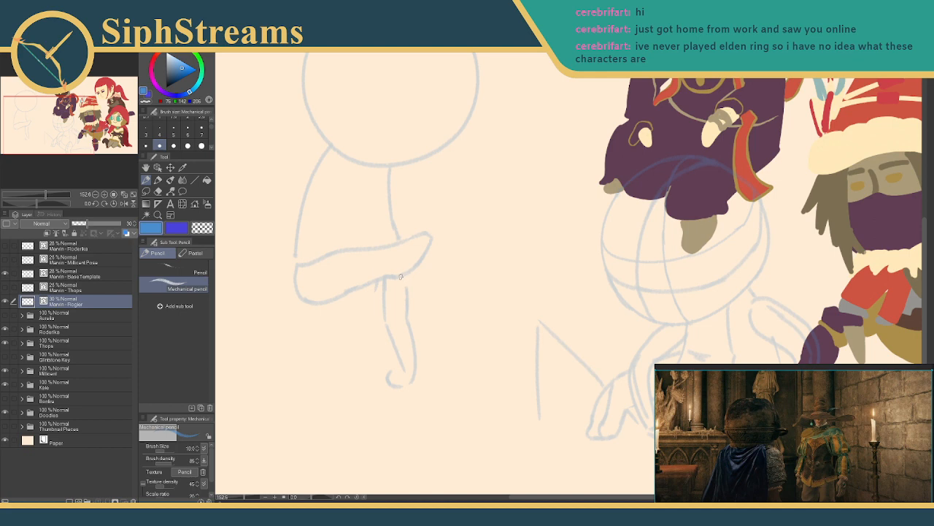
- Add a line along the leg's left side and join the torso's left edge to the hip band
drag(367, 285, 378, 346)
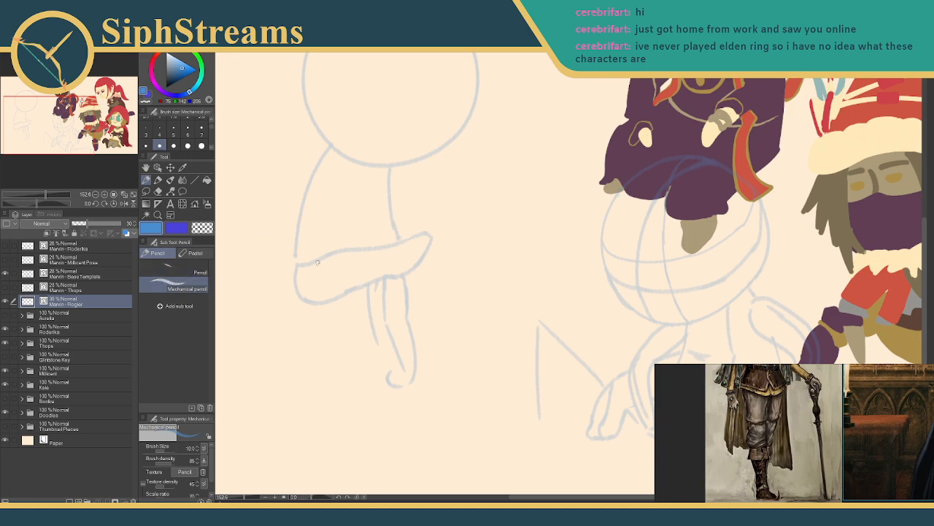
drag(295, 255, 301, 265)
key(e)
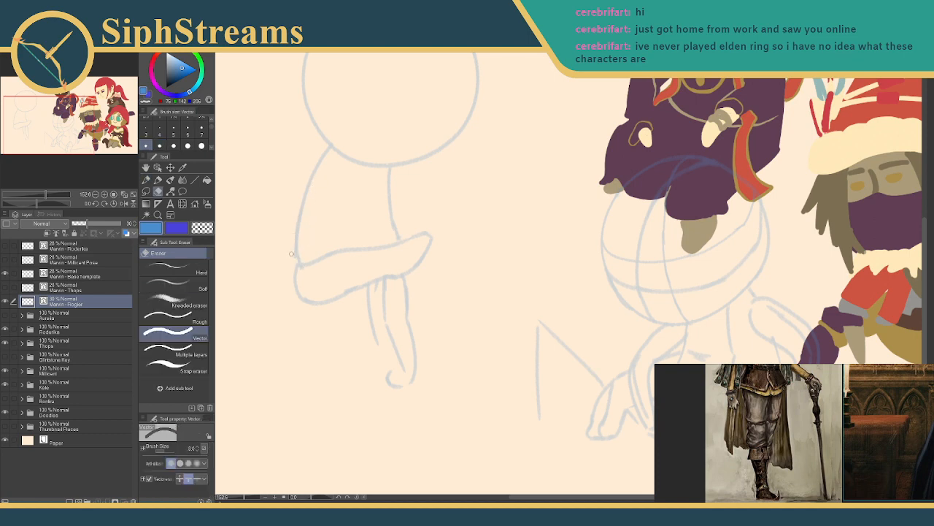
key(p)
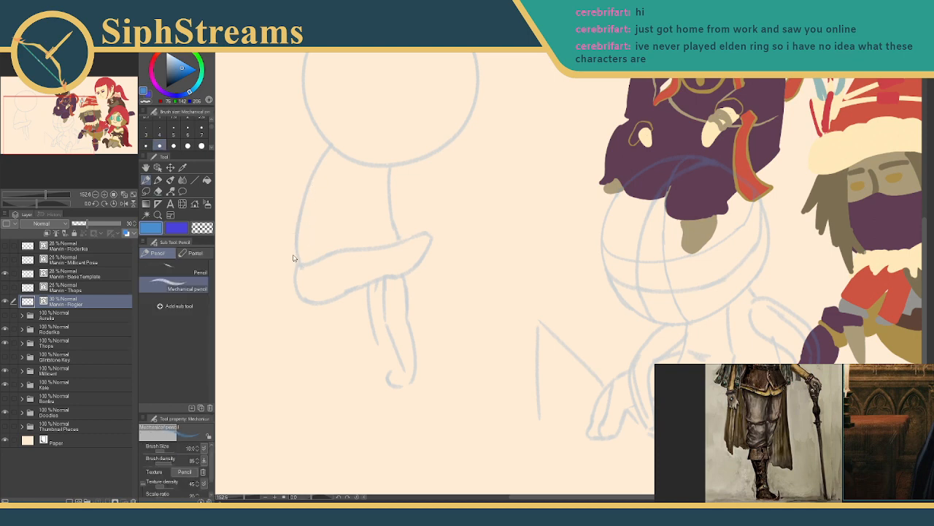
- Draw a curved outer arm line from the neck down past the hip band's left end, hooking inward at the bottom
scroll(282, 234, up, 3)
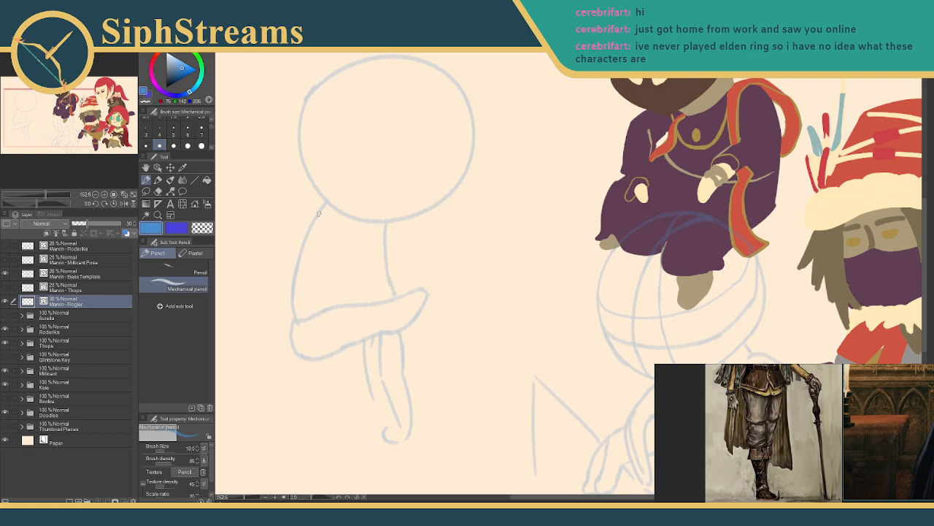
mouse_move(326, 202)
mouse_down()
mouse_move(272, 294)
mouse_move(276, 364)
mouse_move(295, 358)
mouse_up()
drag(330, 206, 293, 259)
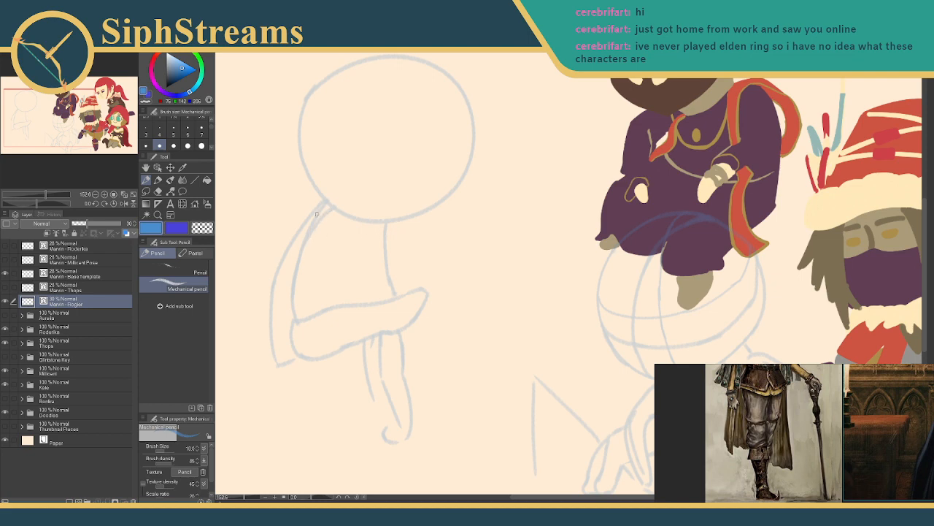
- Erase the hip band's top line and redraw it with a higher arch from the left end to the right tip
key(e)
key(p)
key(e)
click(328, 310)
key(p)
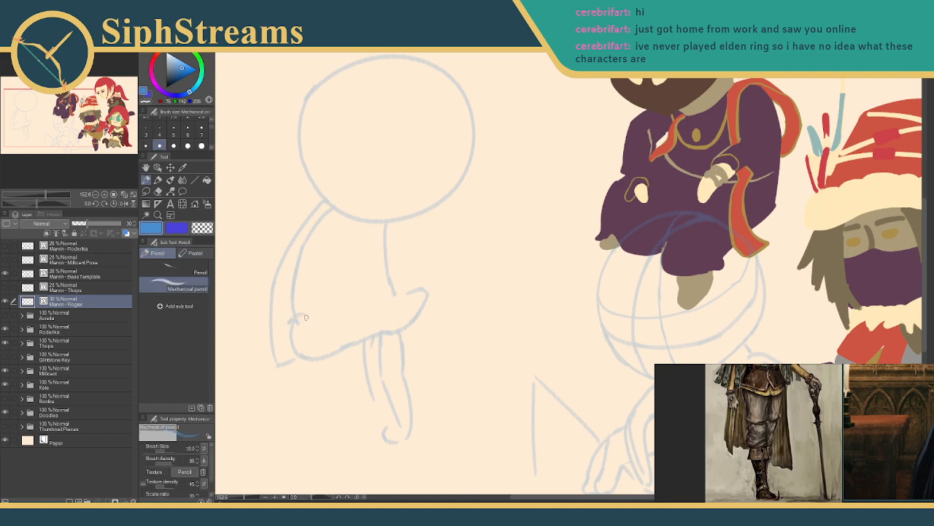
mouse_move(296, 316)
mouse_down()
mouse_move(362, 305)
mouse_move(315, 306)
mouse_move(298, 333)
mouse_move(334, 316)
mouse_move(409, 307)
mouse_up()
key(ctrl+z)
key(ctrl+z)
key(ctrl+z)
- Erase the leg's old side lines and draw a longer curved left edge farther out from the hip band
key(e)
mouse_move(371, 398)
mouse_down()
mouse_move(367, 352)
mouse_move(362, 388)
mouse_up()
key(p)
key(ctrl+z)
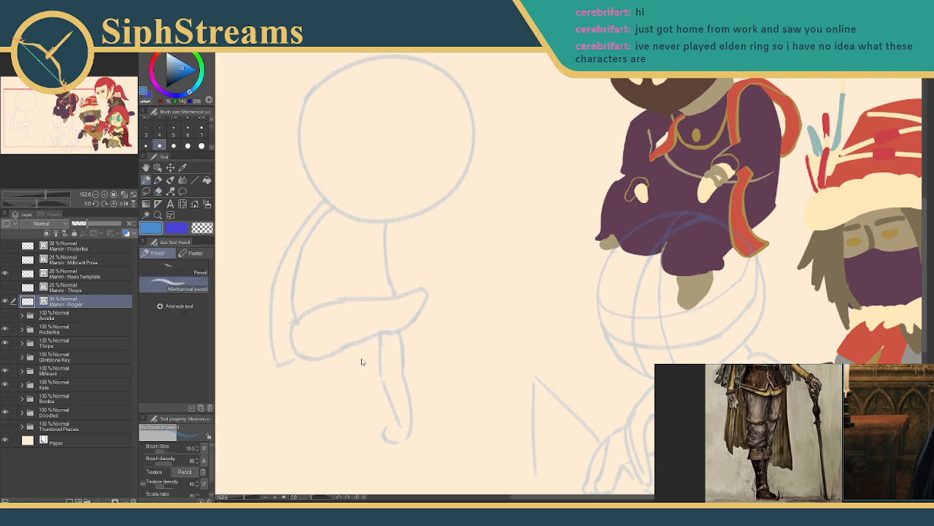
drag(365, 342, 374, 405)
key(e)
mouse_move(371, 361)
mouse_down()
mouse_move(364, 365)
mouse_move(404, 365)
mouse_up()
key(p)
key(e)
key(p)
mouse_move(353, 346)
mouse_down()
mouse_move(358, 398)
mouse_move(376, 442)
mouse_up()
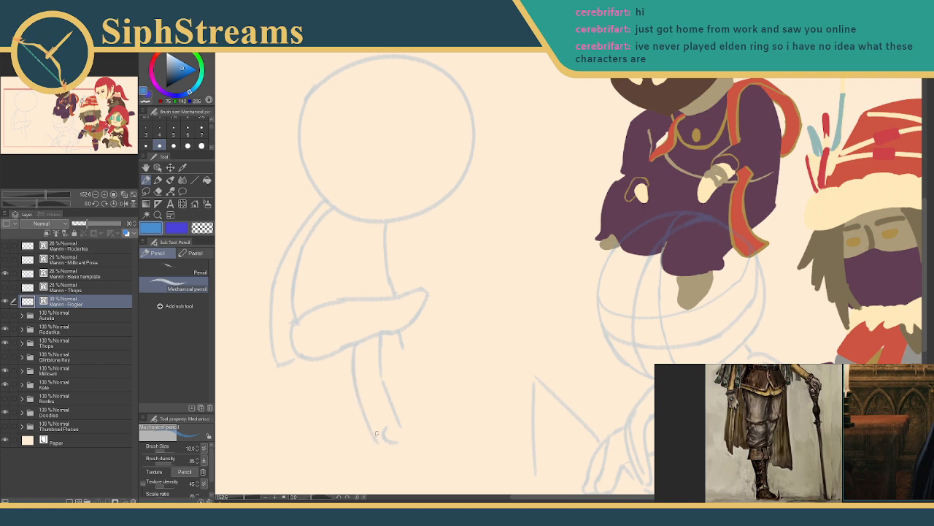
- Erase the remaining inner leg lines and draw the wider leg's right edge and rounded tip
key(e)
drag(383, 380, 381, 338)
key(p)
mouse_move(430, 393)
mouse_down()
mouse_move(441, 342)
mouse_move(445, 352)
mouse_up()
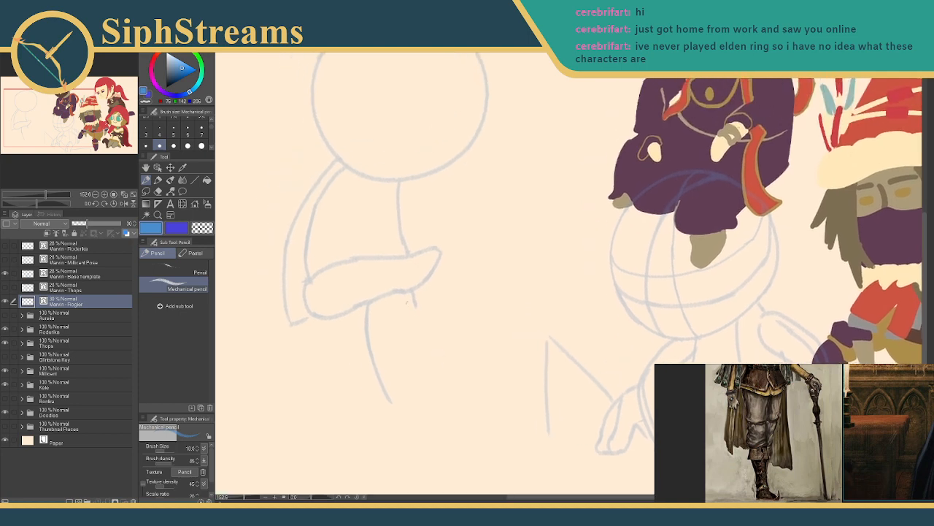
mouse_move(415, 293)
mouse_down()
mouse_move(411, 333)
mouse_move(431, 402)
mouse_up()
key(ctrl+z)
key(ctrl+z)
drag(412, 291, 424, 387)
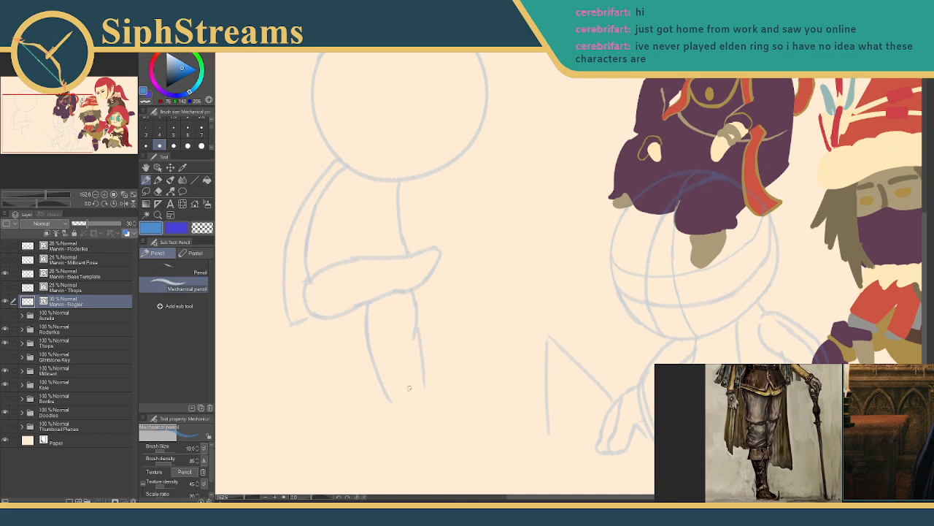
mouse_move(392, 401)
mouse_down()
mouse_move(426, 382)
mouse_move(404, 412)
mouse_move(417, 407)
mouse_up()
key(ctrl+z)
drag(399, 371, 413, 428)
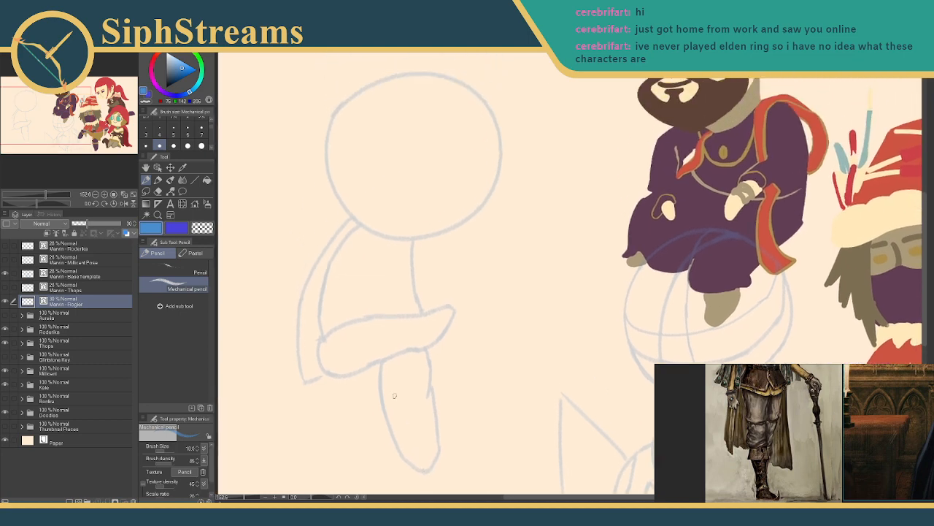
- Redraw the leg's left edge so it tapers more sharply to the tip, erasing the old edge
mouse_move(404, 370)
mouse_down()
mouse_move(406, 419)
mouse_move(367, 396)
mouse_move(387, 383)
mouse_move(372, 343)
mouse_move(378, 434)
mouse_up()
drag(394, 372, 395, 442)
key(e)
drag(341, 376, 370, 436)
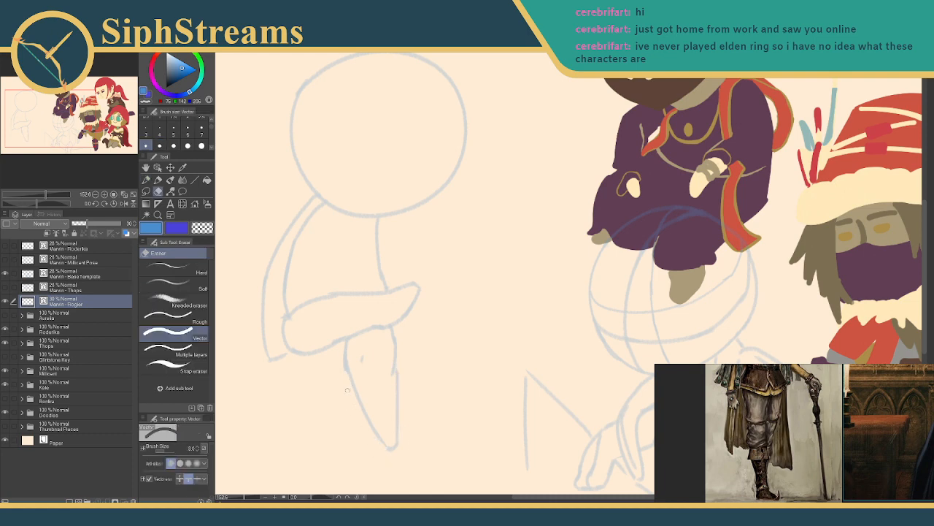
key(p)
- Erase the lower part of the left arm's outer line and try out a longer curve in its place
scroll(336, 372, up, 3)
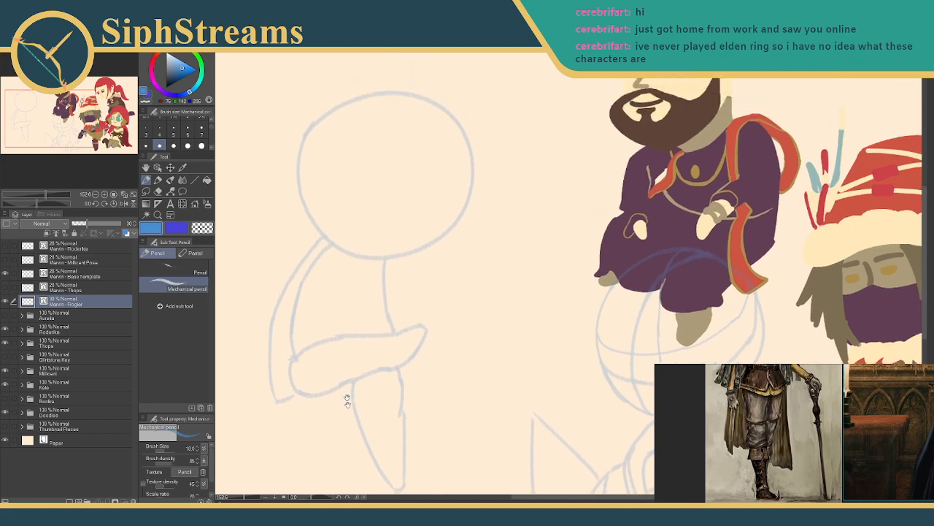
key(e)
click(260, 409)
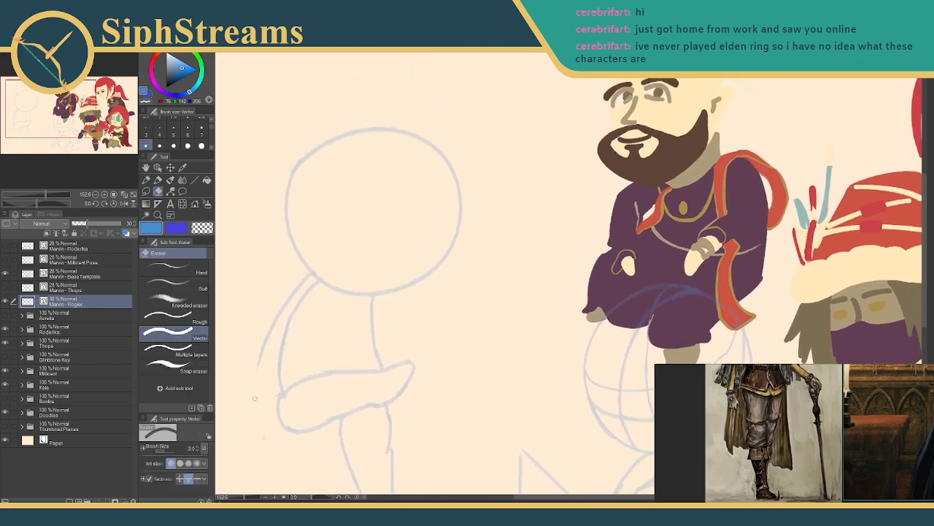
key(p)
drag(261, 357, 254, 439)
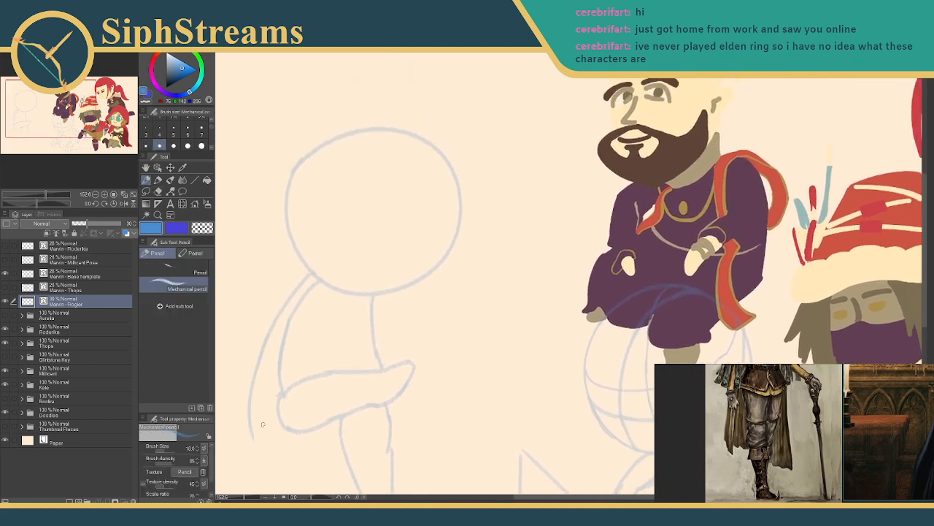
key(ctrl+z)
- Draw a bent outer line for the right arm and outline the left arm as a narrow shape beside the torso
mouse_move(399, 290)
mouse_down()
mouse_move(436, 326)
mouse_move(424, 317)
mouse_move(435, 332)
mouse_move(432, 374)
mouse_up()
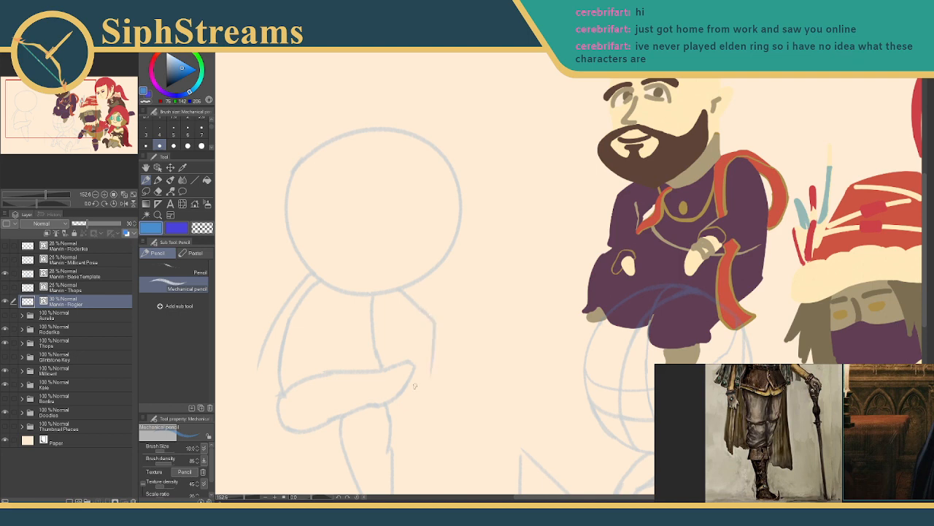
mouse_move(302, 287)
mouse_down()
mouse_move(259, 358)
mouse_move(268, 417)
mouse_up()
mouse_move(293, 338)
mouse_down()
mouse_move(308, 366)
mouse_move(288, 326)
mouse_move(270, 408)
mouse_up()
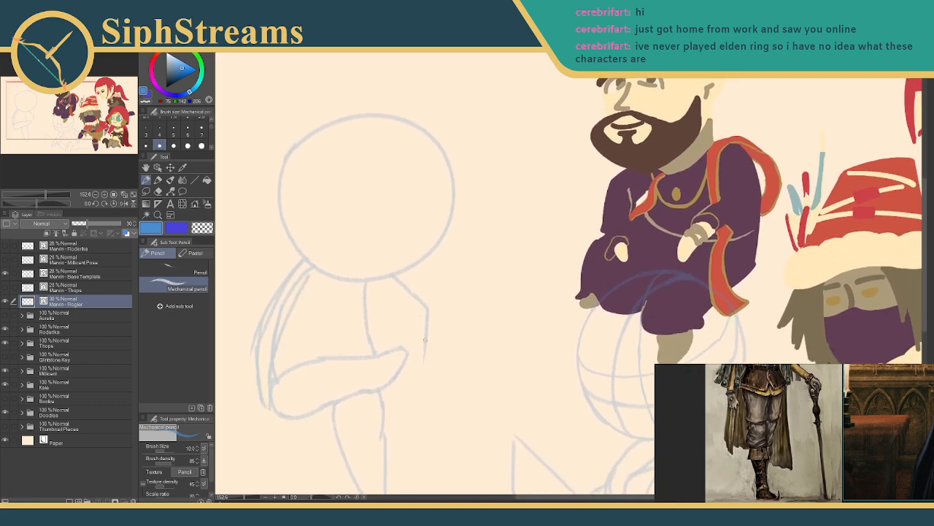
- Add the right arm's inner line from the torso and shorten the forearm to a small closed tip
mouse_move(367, 297)
mouse_down()
mouse_move(423, 324)
mouse_move(422, 372)
mouse_up()
drag(427, 338, 421, 380)
key(e)
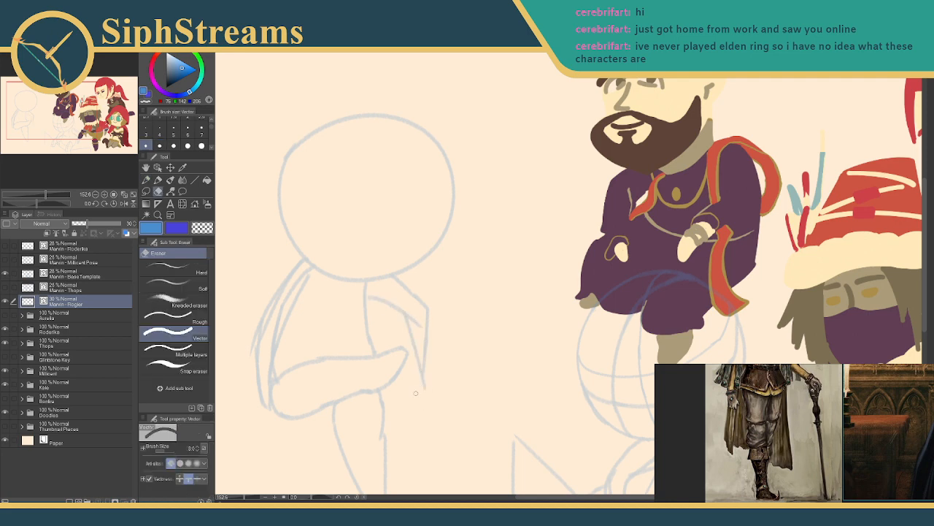
key(p)
key(e)
click(428, 374)
key(p)
drag(417, 295, 424, 373)
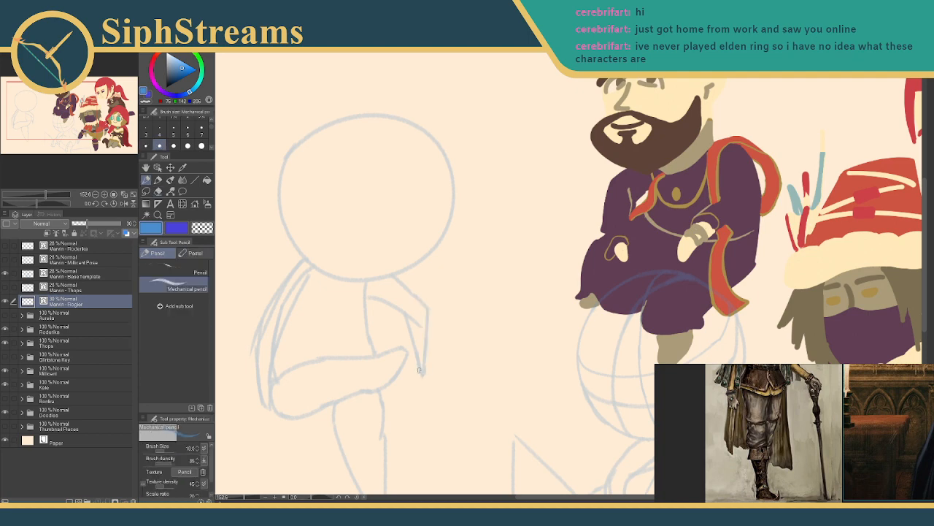
- Clean up the left arm's pencil outline, erasing the stray lines and redrawing the outer edge with a bend at the elbow
key(e)
key(p)
key(e)
key(p)
drag(380, 279, 419, 308)
key(e)
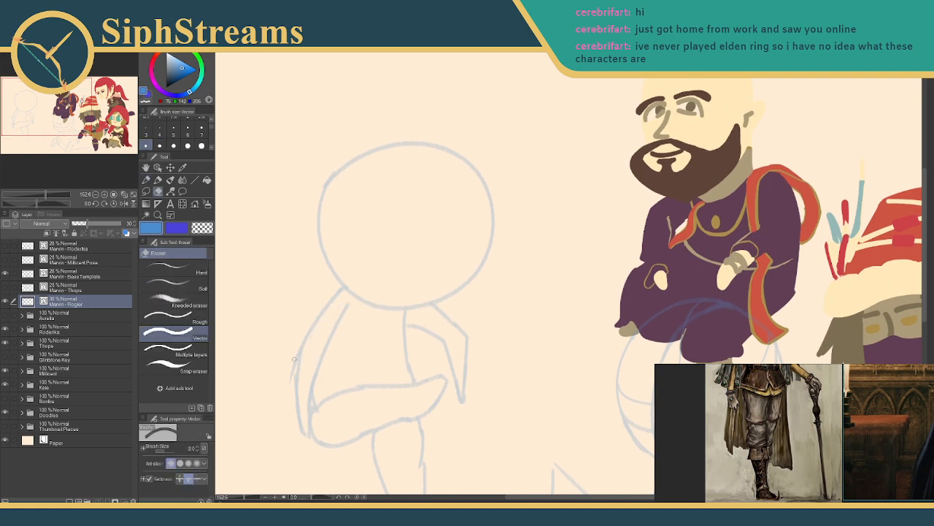
key(p)
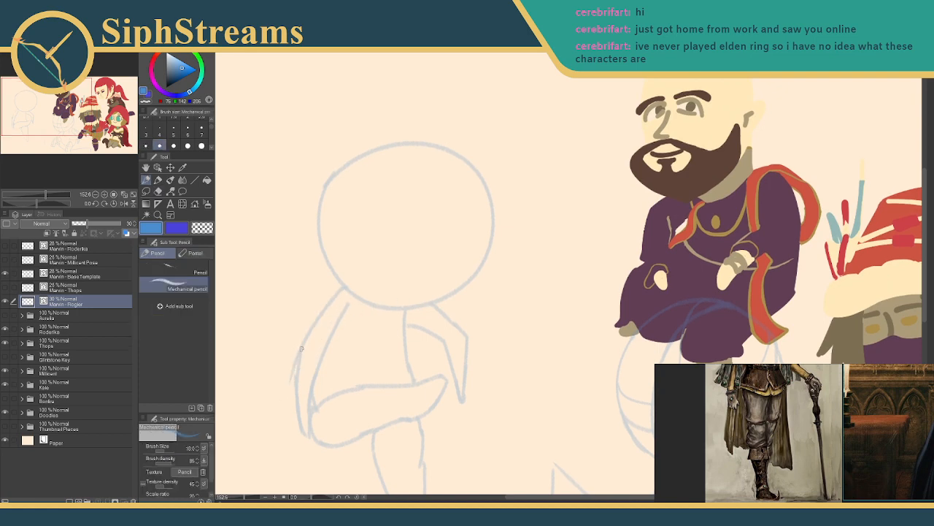
key(e)
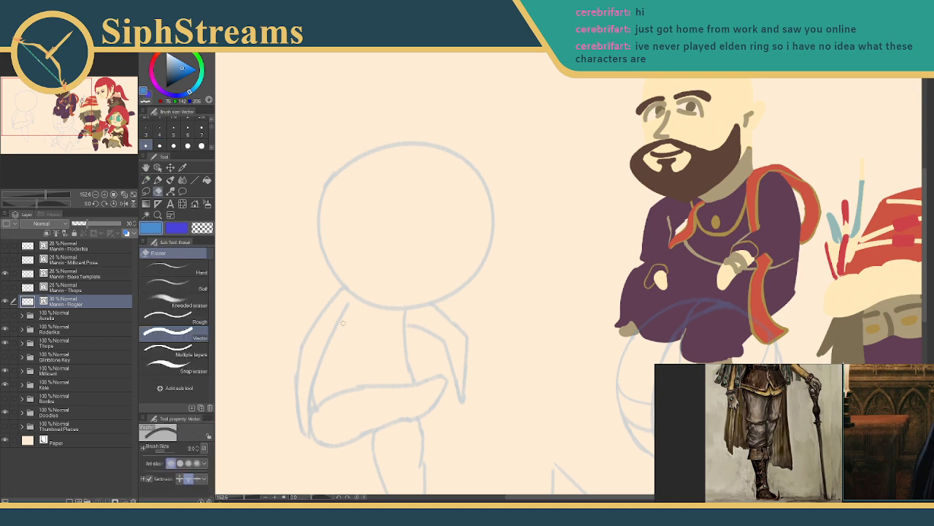
key(p)
drag(333, 328, 348, 300)
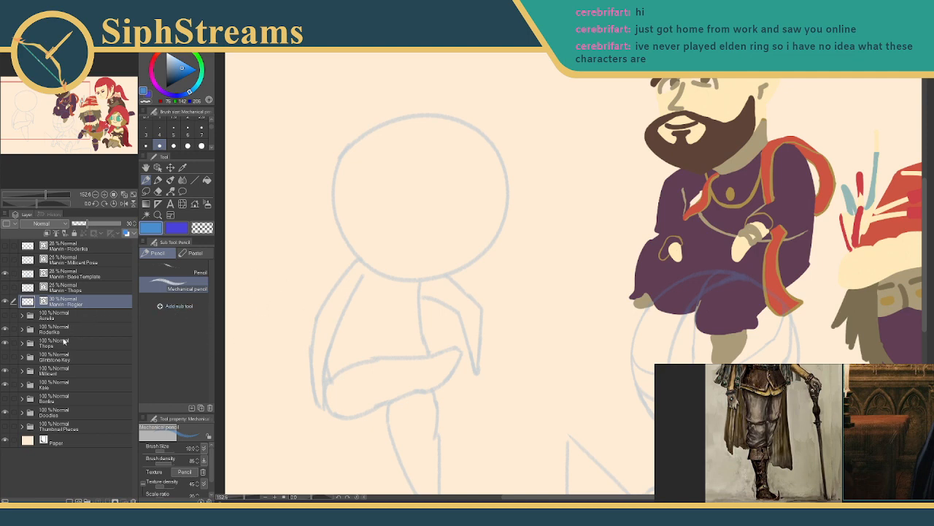
- Add a new vector layer directly above the Marvin - Rogier sketch layer
click(69, 500)
double_click(57, 316)
double_click(63, 303)
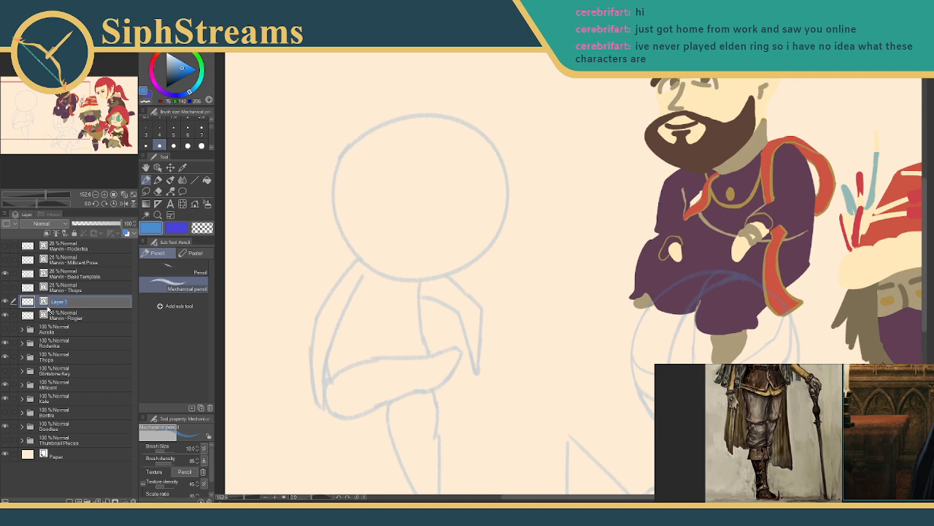
key(Return)
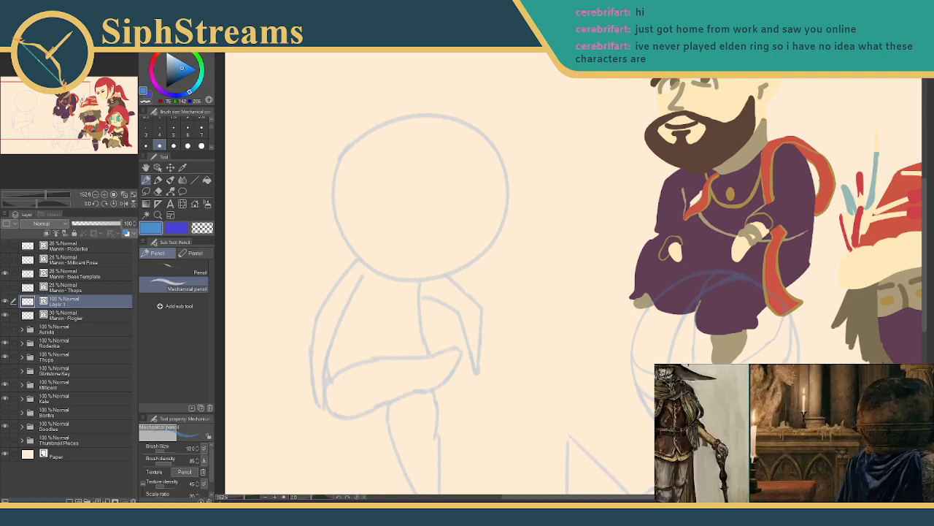
- Sample the grey-brown hair colour of the character in the red fur-trimmed hat as the drawing colour
click(183, 169)
click(96, 167)
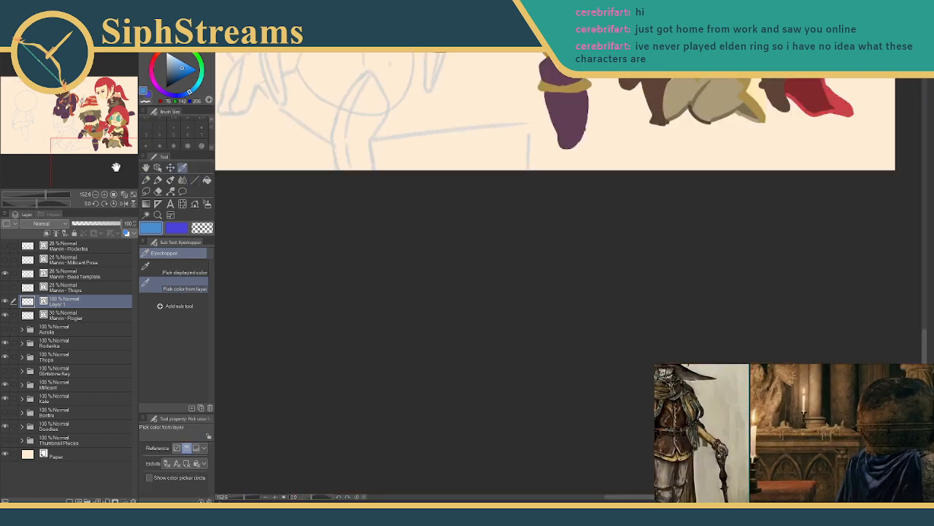
drag(322, 155, 453, 454)
drag(377, 245, 377, 358)
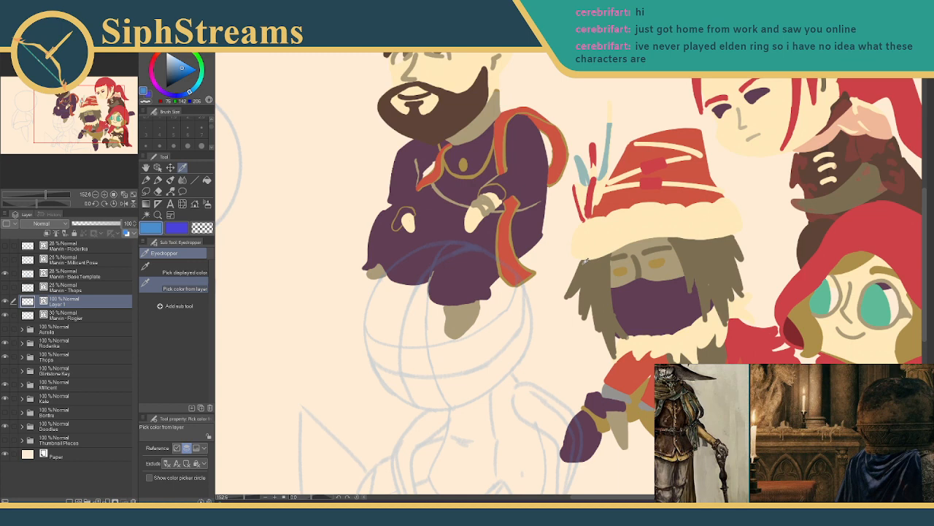
click(591, 274)
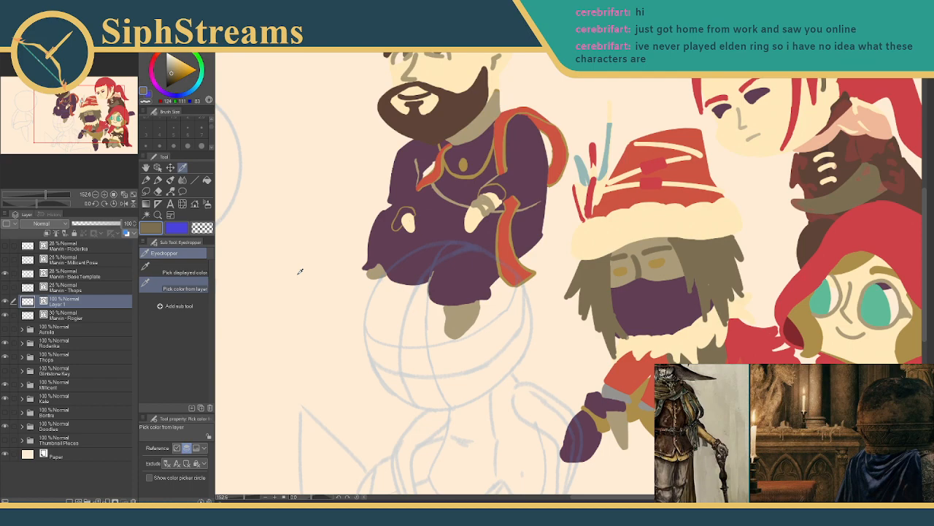
drag(494, 258, 499, 222)
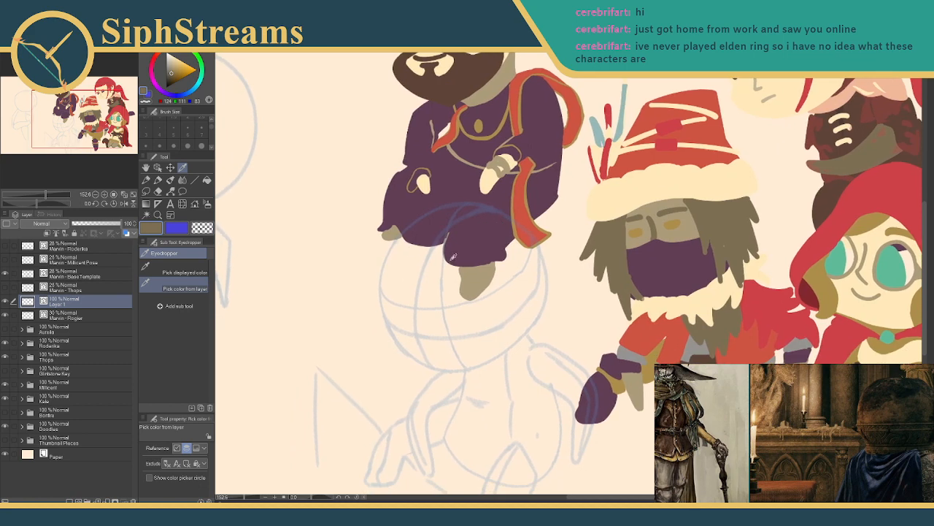
drag(364, 287, 351, 251)
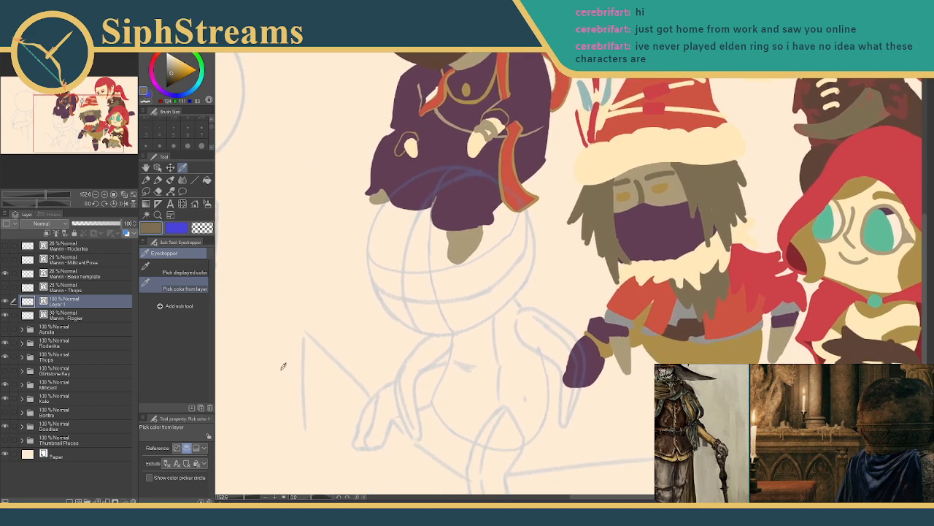
drag(321, 286, 479, 338)
mouse_move(330, 221)
mouse_down()
mouse_move(474, 265)
mouse_move(417, 258)
mouse_move(421, 283)
mouse_up()
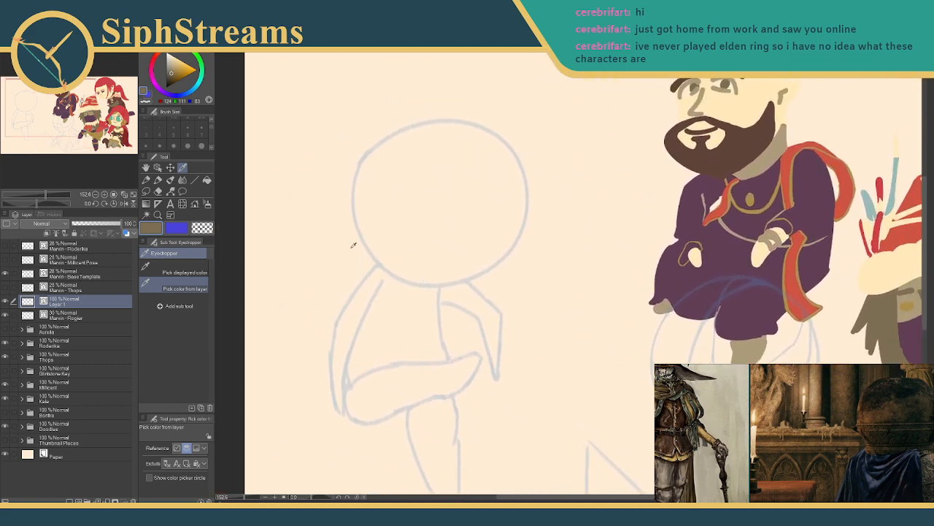
- Draw curved vertical and horizontal face guide lines across the head circle on the Marvin - Rogier layer with the Milli pen
click(158, 181)
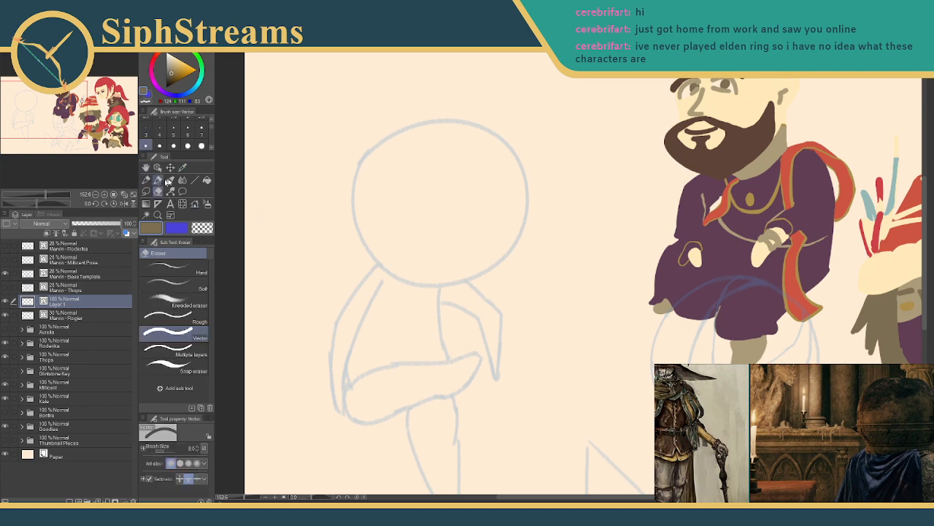
click(70, 315)
drag(459, 125, 416, 256)
key(ctrl+z)
drag(466, 126, 429, 283)
drag(380, 184, 519, 214)
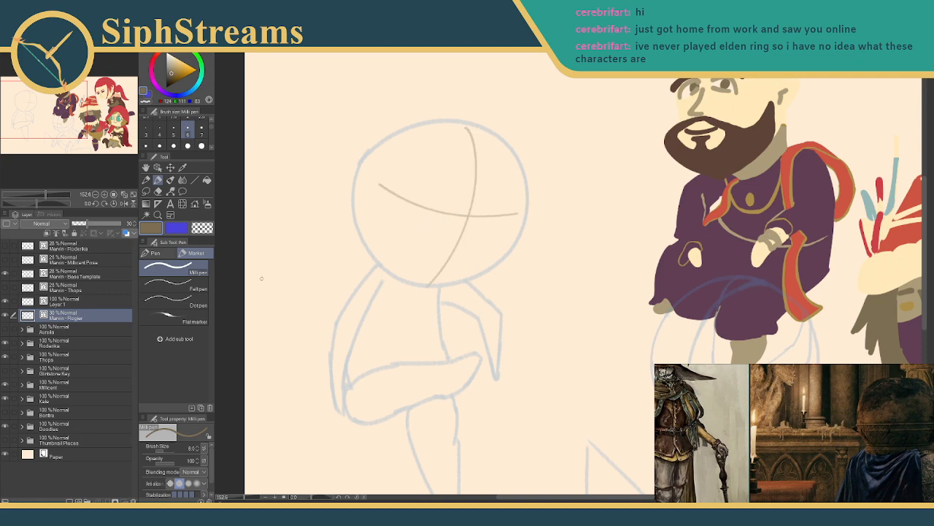
drag(319, 287, 322, 232)
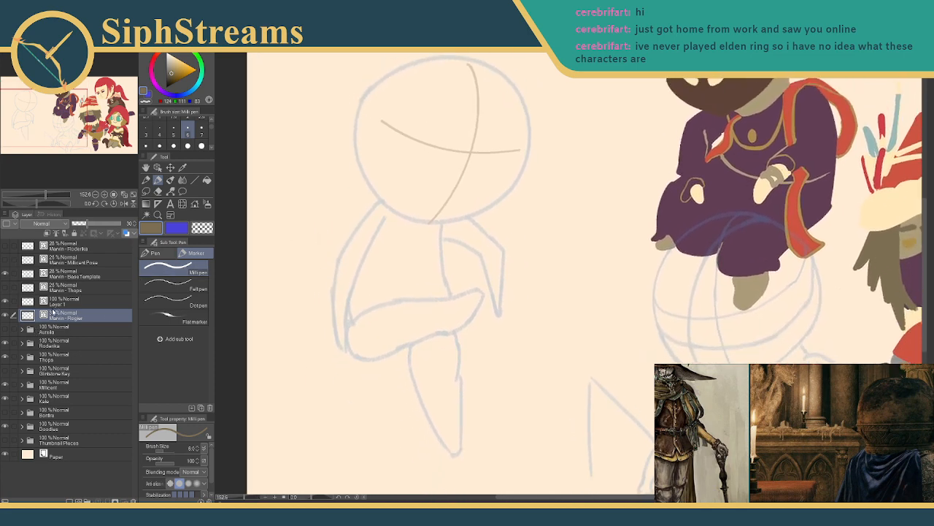
- Rename the new vector layer Khakis and place it in a new folder named Lines
mouse_move(56, 319)
mouse_down()
mouse_move(58, 300)
mouse_move(59, 324)
mouse_up()
double_click(60, 301)
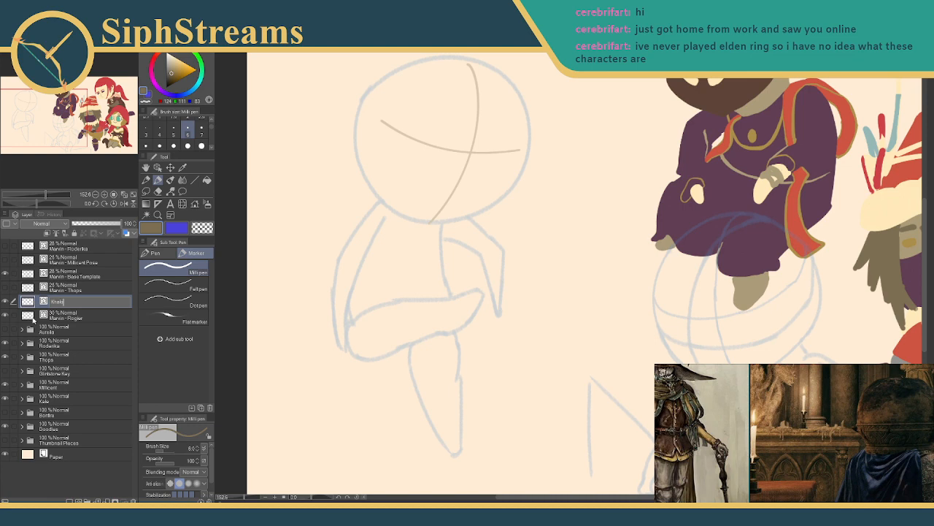
key(Return)
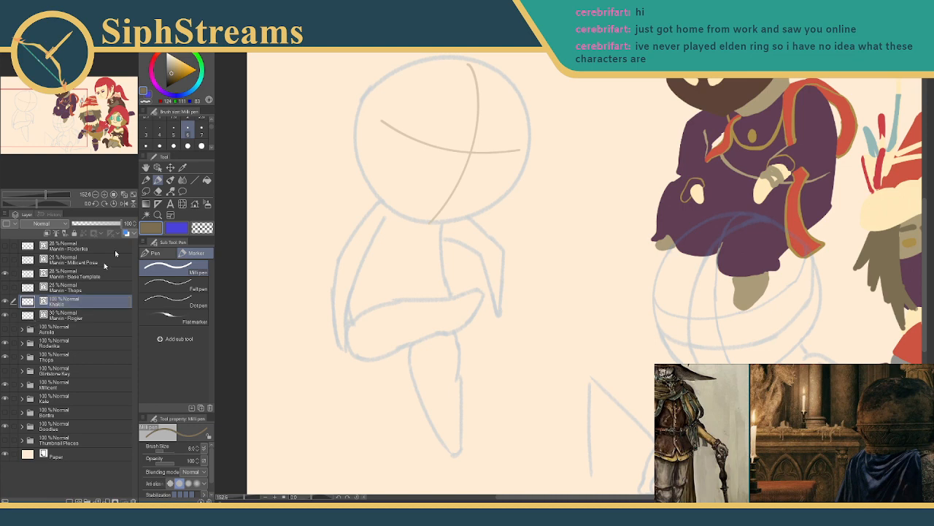
key(ctrl+g)
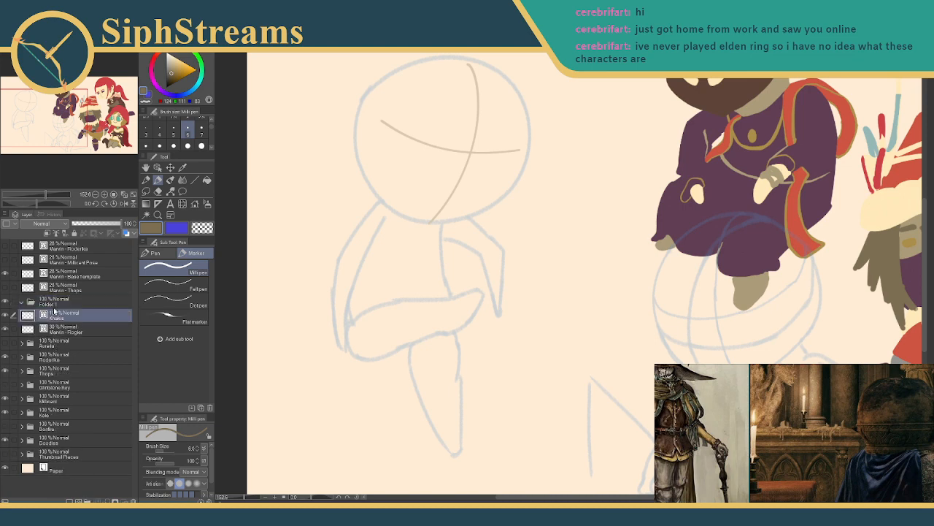
double_click(53, 302)
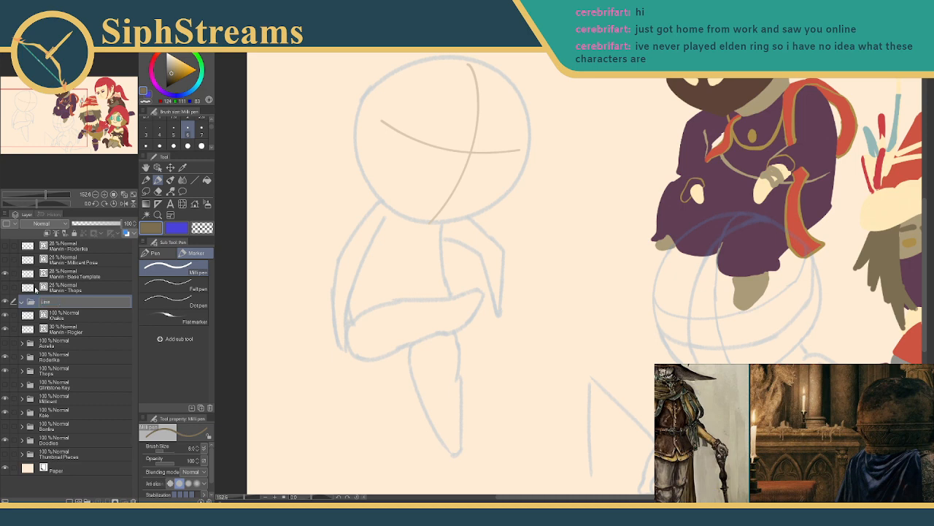
drag(78, 320, 57, 304)
- Nest the Lines folder in a new folder named Rogier and make the Khakis layer active with pen size 10
click(87, 501)
double_click(46, 304)
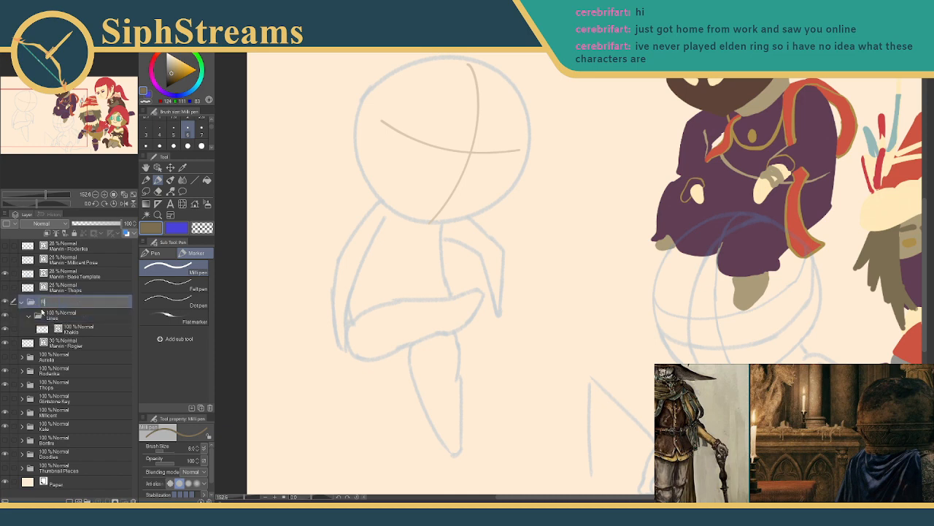
key(Return)
click(88, 330)
click(159, 145)
drag(369, 250, 425, 342)
drag(650, 173, 655, 270)
drag(580, 221, 398, 253)
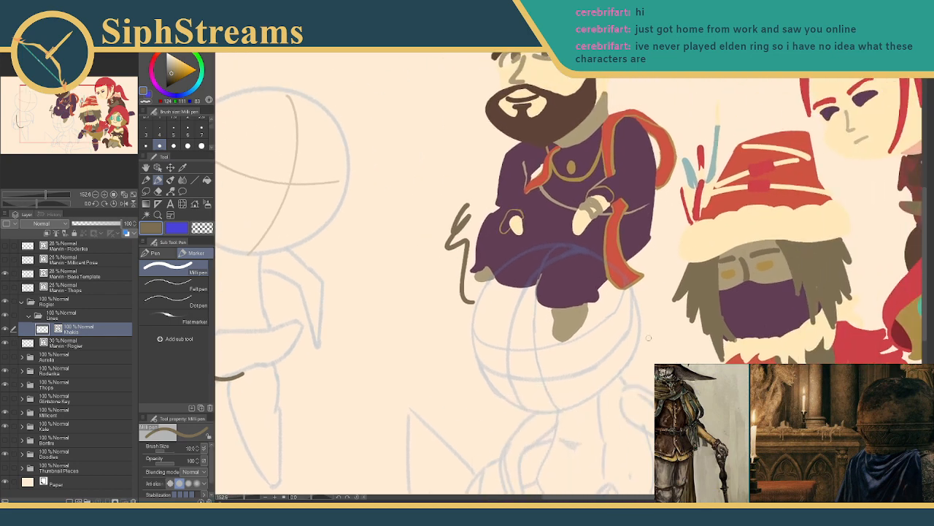
drag(661, 340, 648, 406)
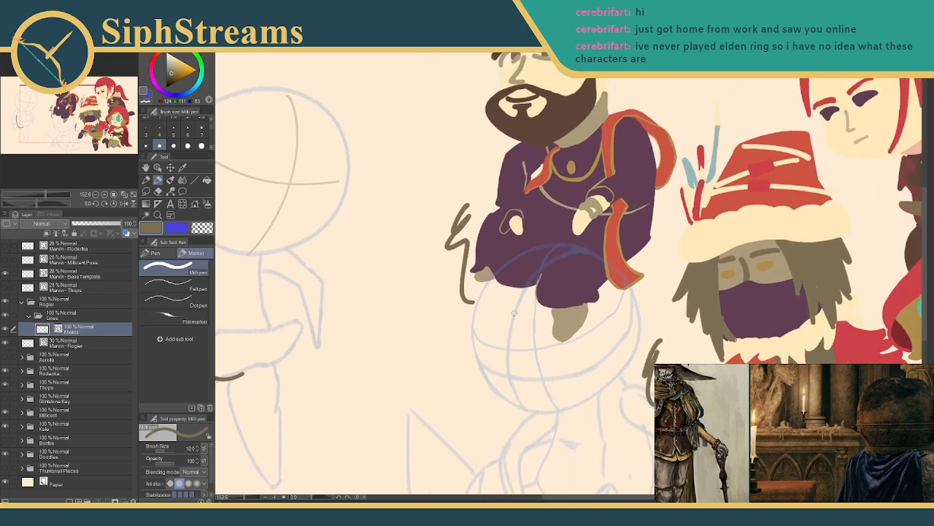
key(ctrl+z)
key(ctrl+z)
mouse_move(503, 307)
mouse_down()
mouse_move(511, 302)
mouse_move(532, 438)
mouse_up()
drag(497, 192, 465, 296)
key(ctrl+z)
mouse_move(359, 269)
mouse_down()
mouse_move(507, 187)
mouse_move(492, 213)
mouse_up()
mouse_move(312, 277)
mouse_down()
mouse_move(328, 184)
mouse_move(306, 187)
mouse_up()
key(e)
mouse_move(337, 274)
mouse_down()
mouse_move(347, 379)
mouse_move(352, 341)
mouse_move(402, 364)
mouse_up()
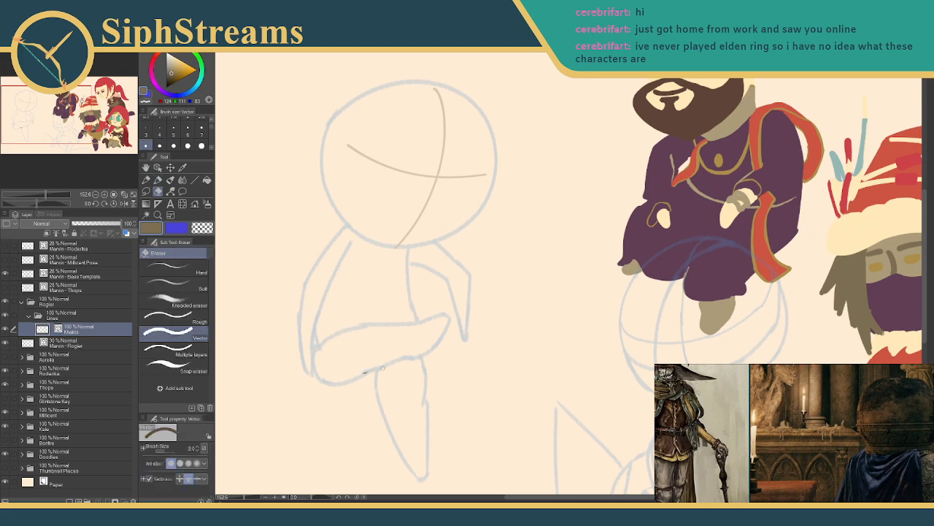
- Ink the raised thigh's trouser outline with the Milli pen, with a puffed upper edge and a wavy lower edge following the guide
key(p)
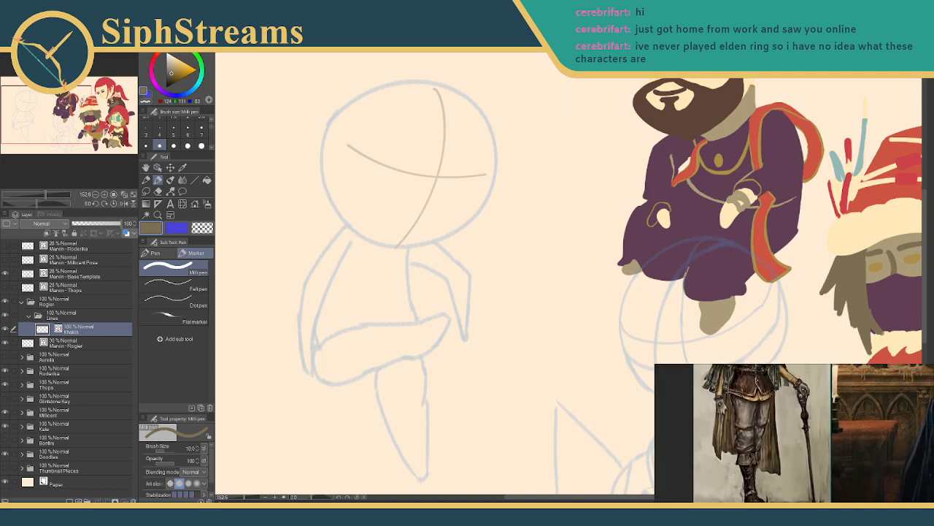
mouse_move(361, 354)
mouse_down()
mouse_move(365, 333)
mouse_move(362, 348)
mouse_up()
drag(245, 500, 249, 499)
drag(294, 377, 489, 285)
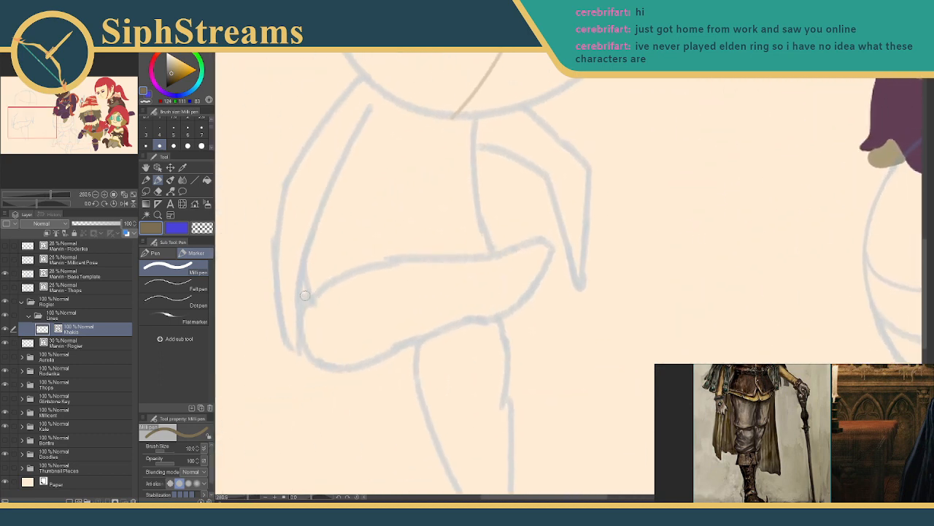
drag(303, 299, 401, 232)
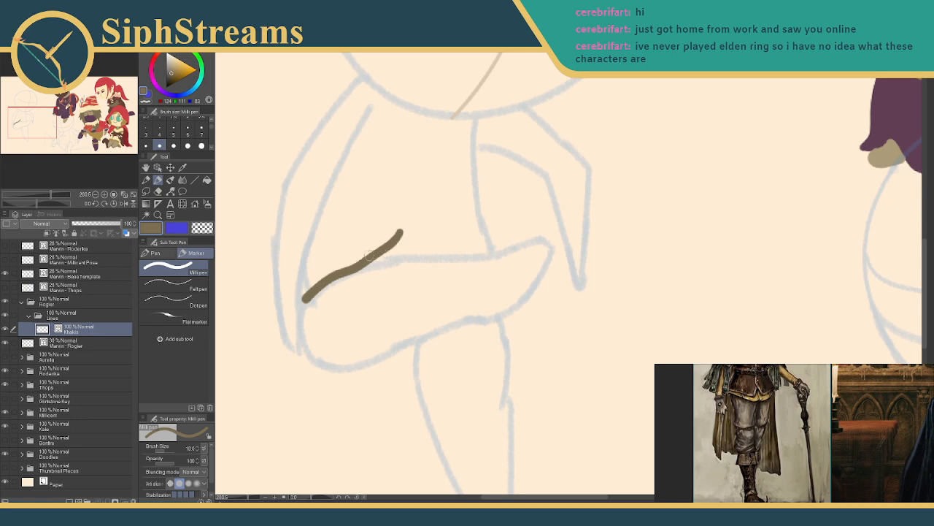
key(ctrl+z)
mouse_move(301, 308)
mouse_down()
mouse_move(419, 229)
mouse_move(422, 263)
mouse_up()
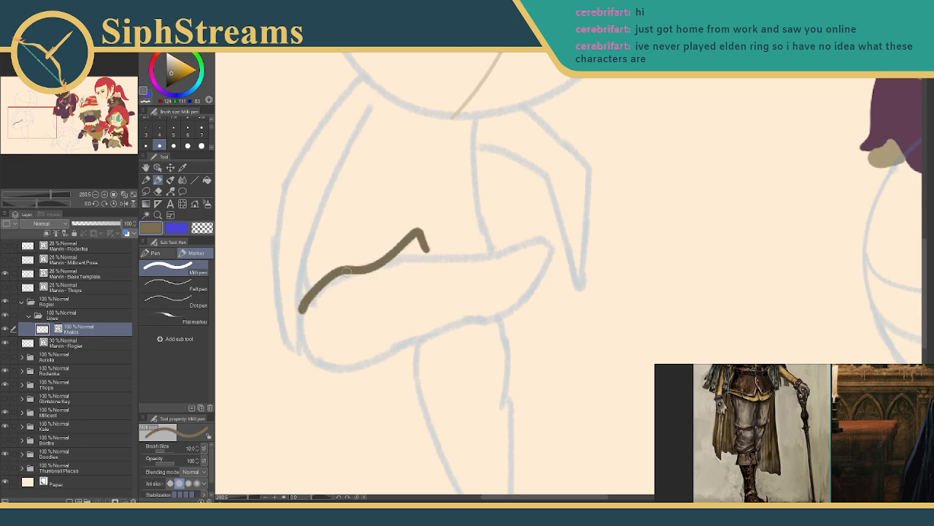
key(ctrl+z)
mouse_move(298, 316)
mouse_down()
mouse_move(329, 273)
mouse_move(380, 250)
mouse_move(413, 256)
mouse_up()
key(ctrl+z)
mouse_move(298, 315)
mouse_down()
mouse_move(348, 264)
mouse_move(403, 260)
mouse_up()
mouse_move(306, 353)
mouse_down()
mouse_move(365, 366)
mouse_move(431, 312)
mouse_up()
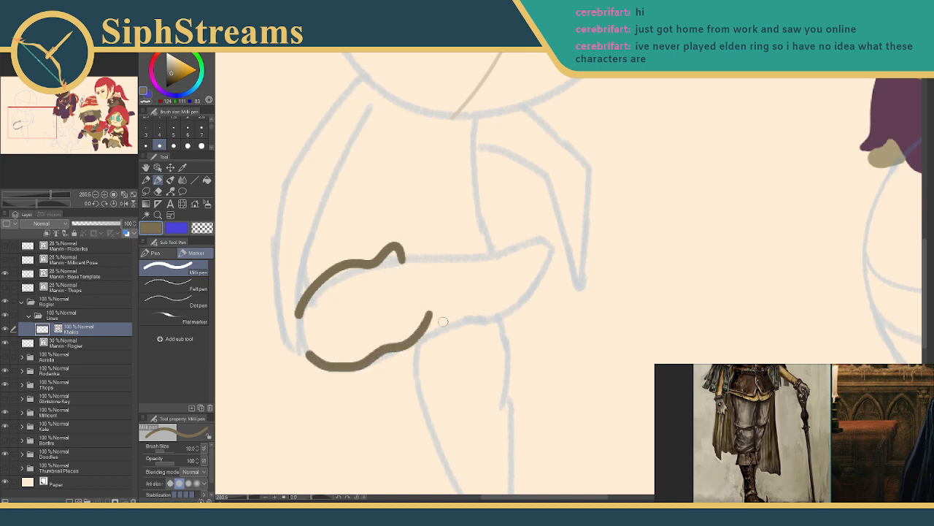
- Ink both baggy trouser sides of the standing leg, curling them inward at the knee with a short hem dash between them
drag(389, 316, 356, 253)
mouse_move(410, 349)
mouse_down()
mouse_move(373, 307)
mouse_move(380, 313)
mouse_up()
mouse_move(362, 228)
mouse_down()
mouse_move(343, 288)
mouse_move(351, 324)
mouse_move(390, 345)
mouse_up()
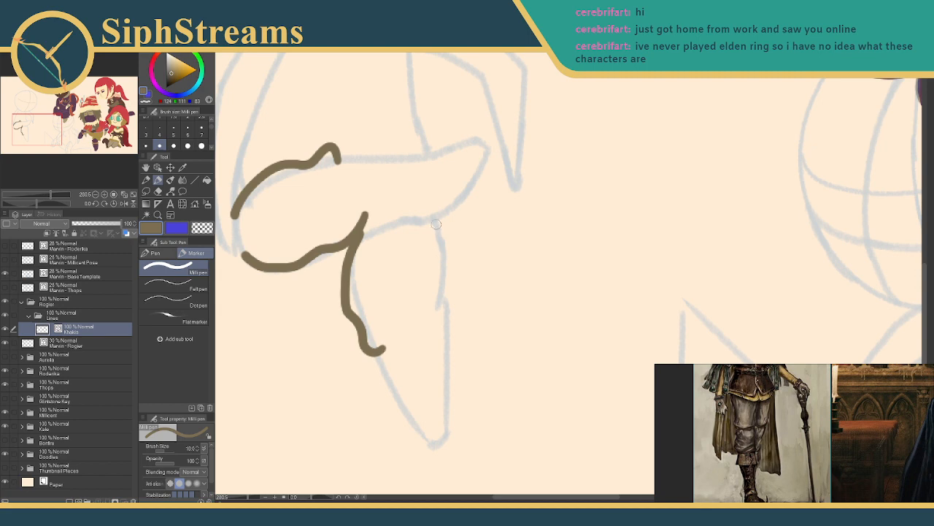
key(ctrl+z)
mouse_move(364, 230)
mouse_down()
mouse_move(349, 276)
mouse_move(353, 330)
mouse_move(379, 334)
mouse_up()
mouse_move(434, 220)
mouse_down()
mouse_move(448, 324)
mouse_move(417, 323)
mouse_up()
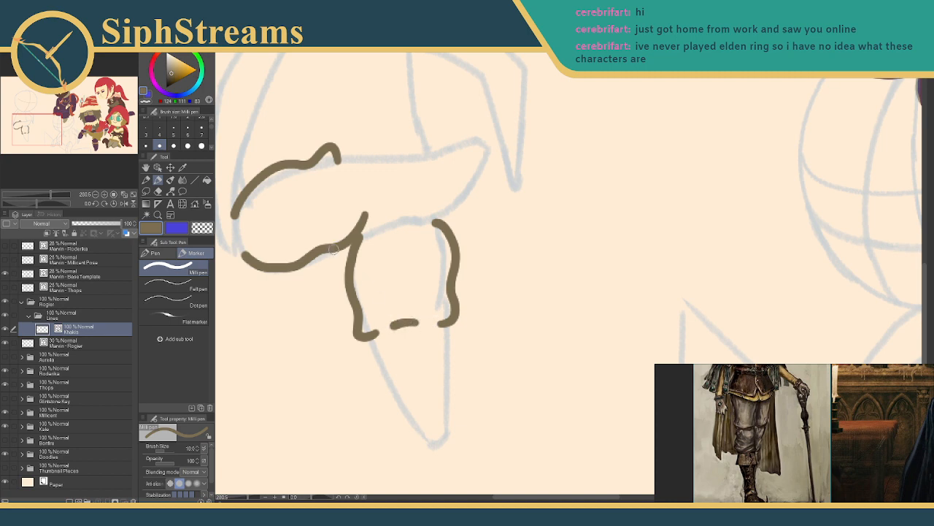
- Add a vector layer named Boots above the Khakis layer in the Lines folder
mouse_move(367, 251)
mouse_down()
mouse_move(415, 269)
mouse_move(413, 287)
mouse_up()
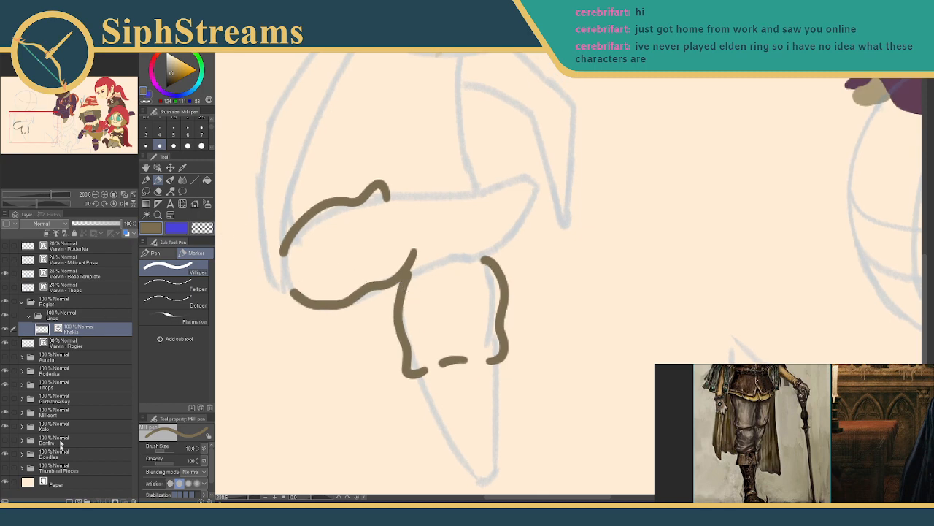
click(79, 500)
double_click(73, 330)
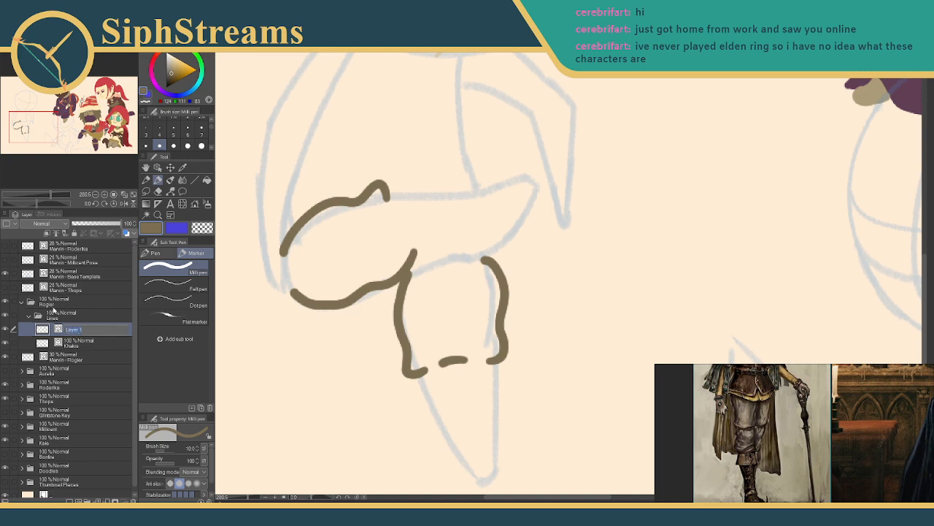
text(Boots)
key(Return)
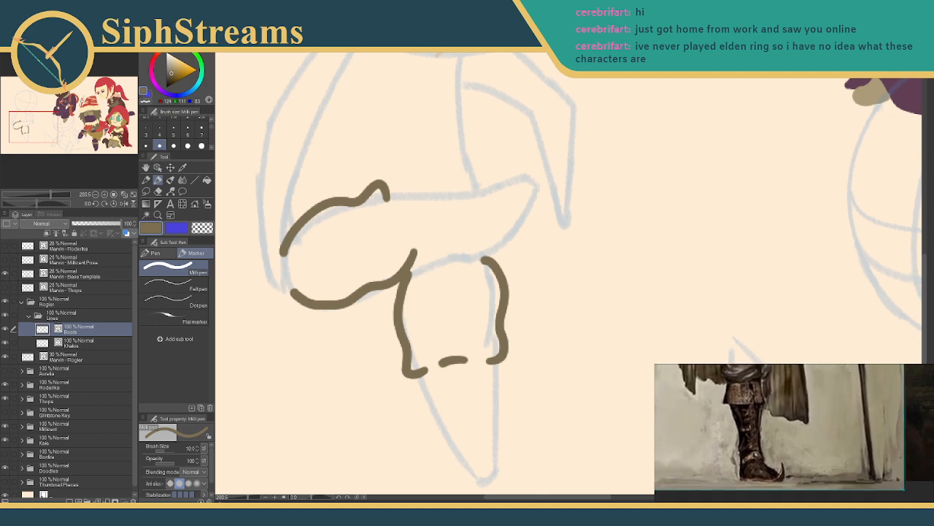
- Sample the dark brown of the bearded character's beard as the drawing colour and return to the leg
key(i)
drag(557, 223, 246, 330)
mouse_move(570, 158)
mouse_down()
mouse_move(358, 304)
mouse_move(320, 394)
mouse_up()
click(414, 168)
mouse_move(268, 337)
mouse_down()
mouse_move(511, 148)
mouse_move(642, 175)
mouse_move(614, 123)
mouse_up()
- Ink a flared boot cuff below the trouser hem, with two slanted sides and a curved lower edge
click(157, 180)
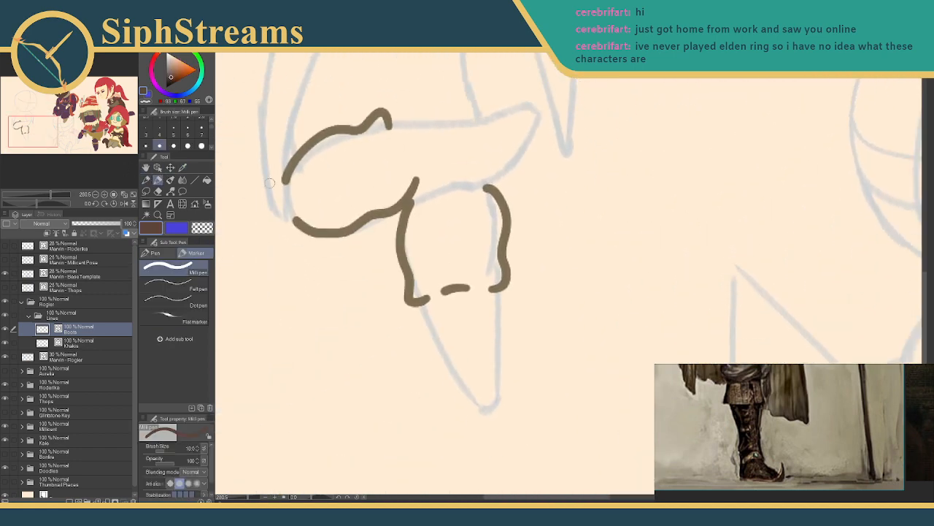
drag(425, 301, 414, 348)
drag(497, 294, 524, 330)
mouse_move(414, 348)
mouse_down()
mouse_move(510, 334)
mouse_move(502, 337)
mouse_up()
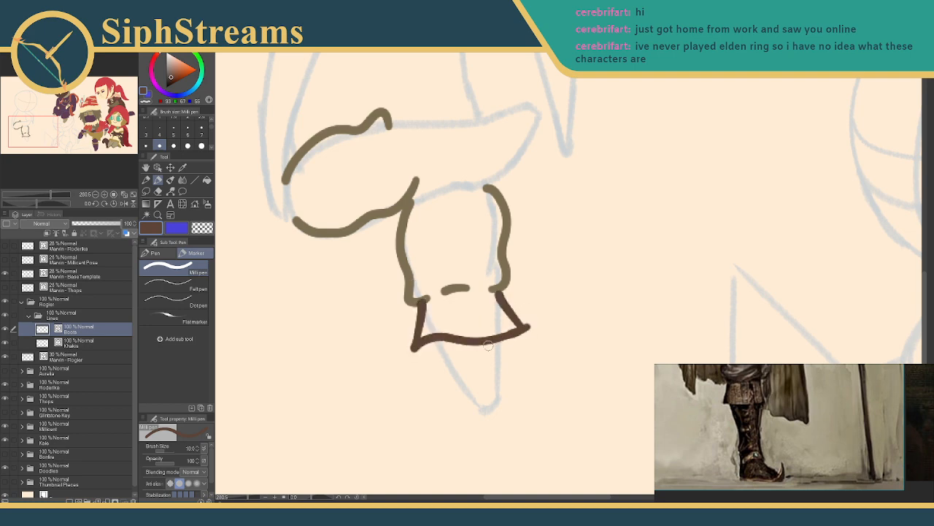
drag(424, 337, 462, 398)
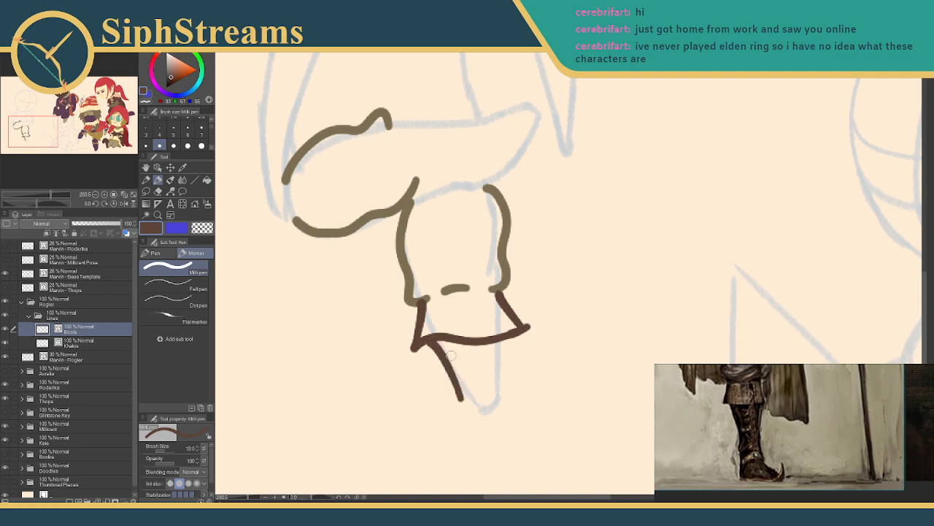
key(ctrl+z)
mouse_move(426, 337)
mouse_down()
mouse_move(463, 372)
mouse_move(481, 413)
mouse_up()
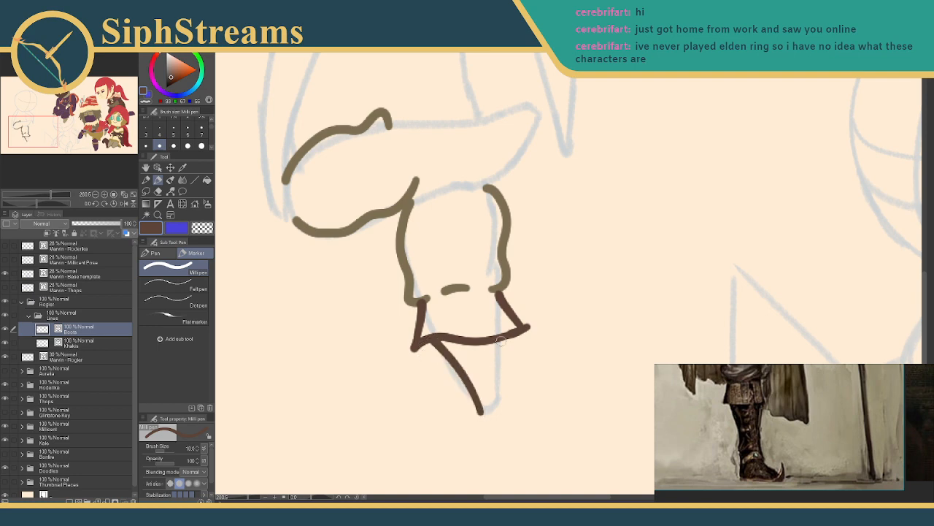
drag(505, 335, 501, 413)
key(ctrl+z)
key(ctrl+z)
drag(426, 337, 464, 408)
key(ctrl+z)
drag(426, 338, 481, 395)
key(ctrl+z)
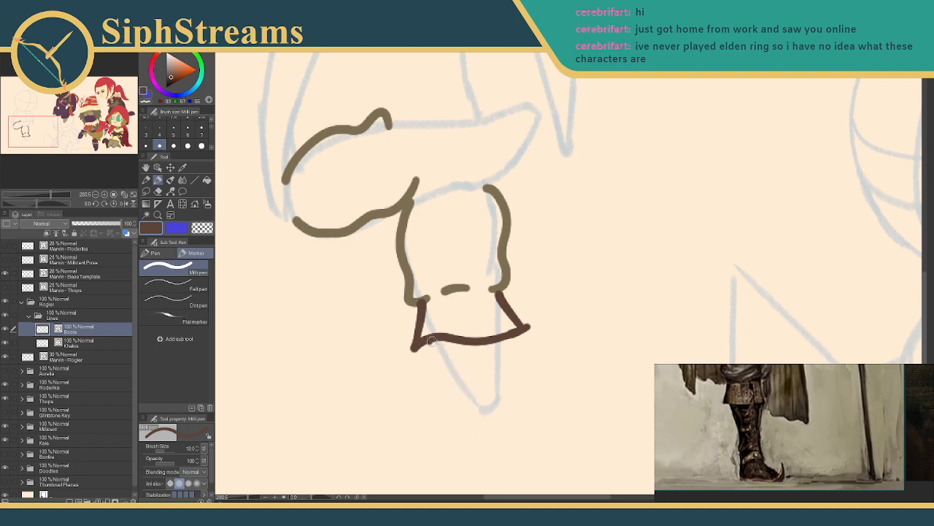
- Ink the standing boot below its cuff, with two tapering shaft sides, a small heel and an upturned pointed toe
drag(427, 338, 481, 425)
mouse_move(509, 333)
mouse_down()
mouse_move(499, 403)
mouse_move(465, 371)
mouse_up()
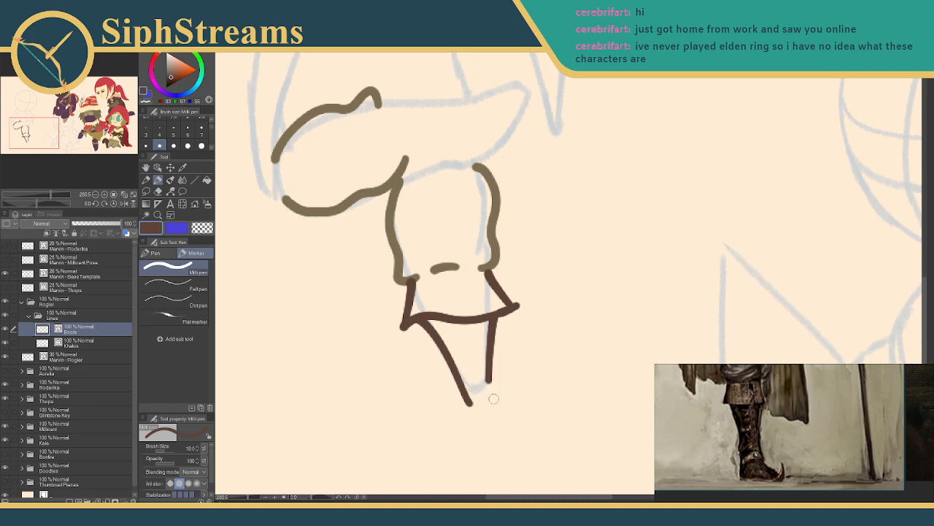
mouse_move(493, 405)
mouse_down()
mouse_move(516, 361)
mouse_move(514, 401)
mouse_move(491, 407)
mouse_move(503, 389)
mouse_move(489, 405)
mouse_move(504, 403)
mouse_up()
key(ctrl+z)
key(ctrl+z)
key(ctrl+z)
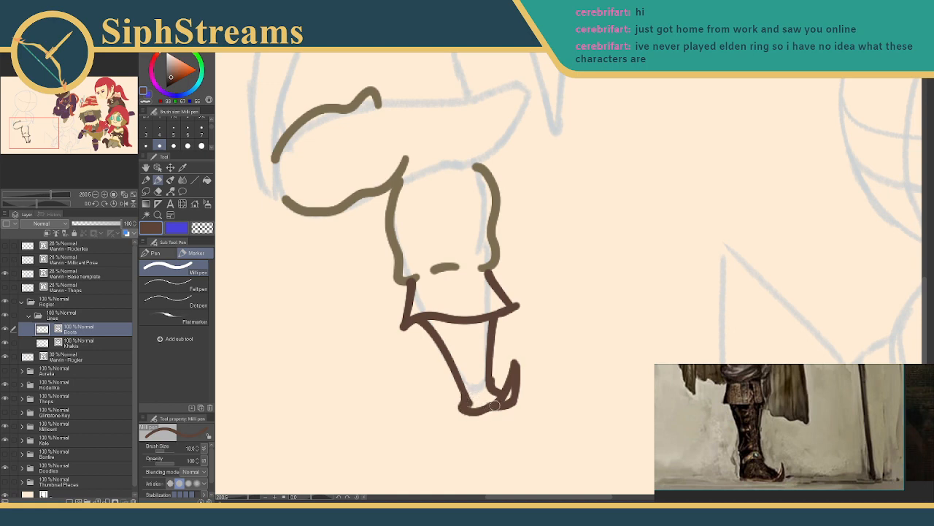
key(e)
key(p)
- Ink the flared upper and lower sides of the raised leg's boot cuff and close the standing boot's cuff with a curved top edge
mouse_move(464, 386)
mouse_down()
mouse_move(465, 394)
mouse_move(577, 419)
mouse_move(541, 486)
mouse_up()
mouse_move(455, 271)
mouse_down()
mouse_move(427, 344)
mouse_move(432, 315)
mouse_move(455, 288)
mouse_up()
mouse_move(489, 377)
mouse_down()
mouse_move(480, 233)
mouse_move(461, 311)
mouse_move(482, 354)
mouse_up()
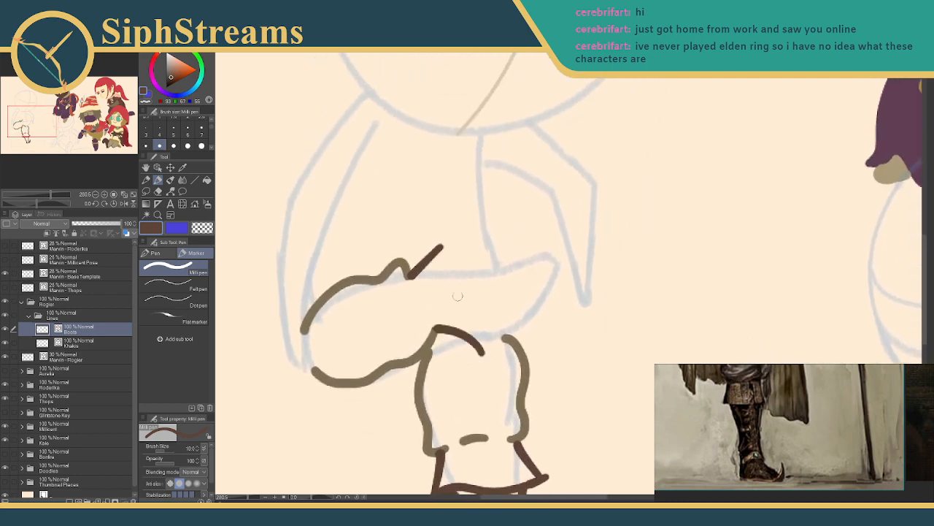
key(ctrl+z)
drag(433, 328, 466, 351)
mouse_move(467, 452)
mouse_down()
mouse_move(464, 358)
mouse_move(447, 356)
mouse_move(511, 350)
mouse_up()
- Ink the raised boot cuff's slanted inner edge against the trousers and its parallel outer edge
drag(413, 182, 431, 248)
key(ctrl+z)
mouse_move(406, 183)
mouse_down()
mouse_move(434, 227)
mouse_move(428, 241)
mouse_up()
key(ctrl+z)
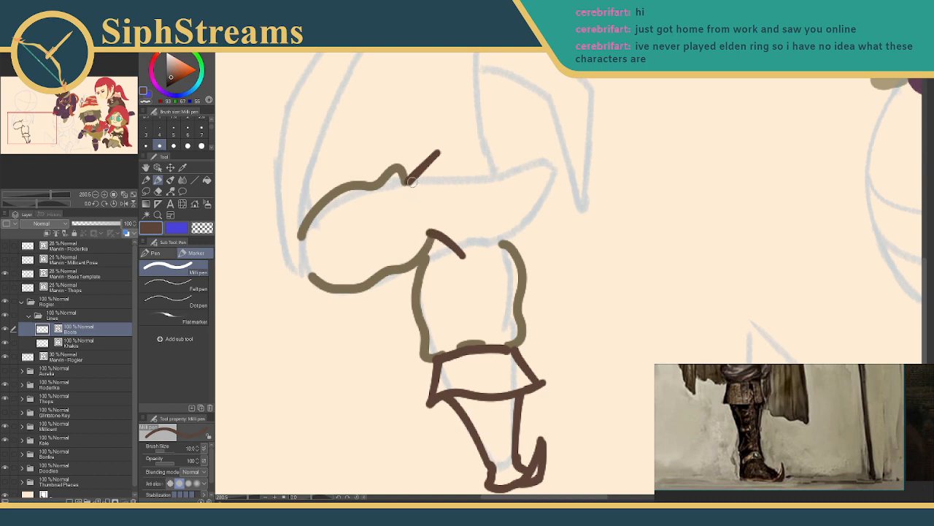
drag(412, 188, 430, 241)
mouse_move(439, 153)
mouse_down()
mouse_move(462, 257)
mouse_move(437, 154)
mouse_move(464, 216)
mouse_move(458, 257)
mouse_up()
key(ctrl+z)
- Ink the raised boot beyond its cuff, with a curved upper edge, a long curled toe, a sole line and a rounded heel
drag(453, 171, 504, 181)
drag(464, 240, 511, 221)
mouse_move(503, 182)
mouse_down()
mouse_move(509, 119)
mouse_move(521, 121)
mouse_move(540, 170)
mouse_move(538, 151)
mouse_move(524, 220)
mouse_up()
key(ctrl+z)
key(ctrl+z)
key(ctrl+z)
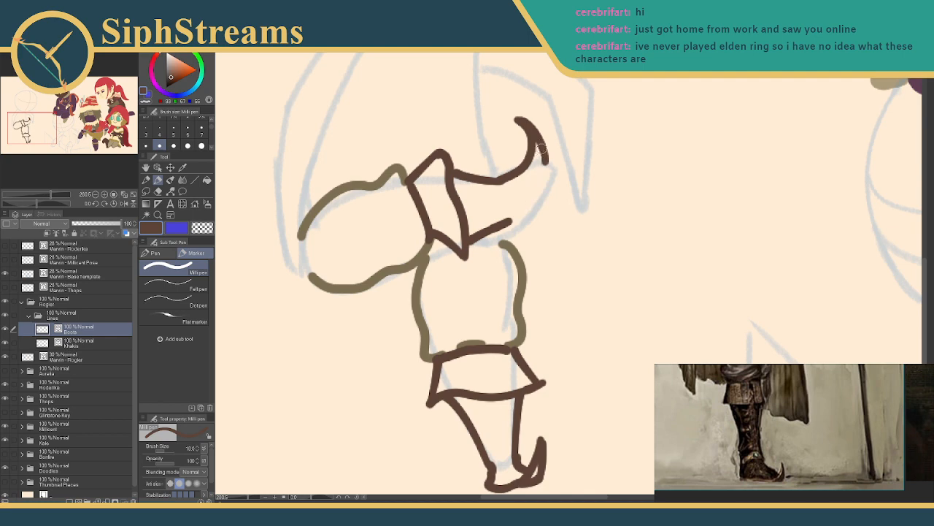
mouse_move(544, 158)
mouse_down()
mouse_move(512, 226)
mouse_move(531, 221)
mouse_move(535, 193)
mouse_up()
key(ctrl+z)
key(ctrl+z)
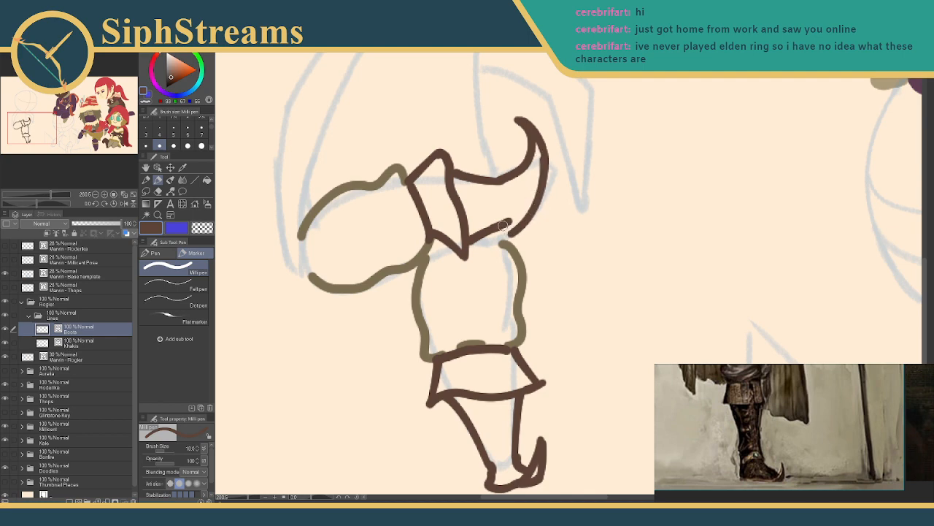
mouse_move(506, 231)
mouse_down()
mouse_move(537, 198)
mouse_move(521, 222)
mouse_up()
key(e)
key(p)
- Add a vector layer named Tunic - Saffron above the Boots layer in the Lines folder
mouse_move(441, 238)
mouse_down()
mouse_move(522, 222)
mouse_move(517, 382)
mouse_up()
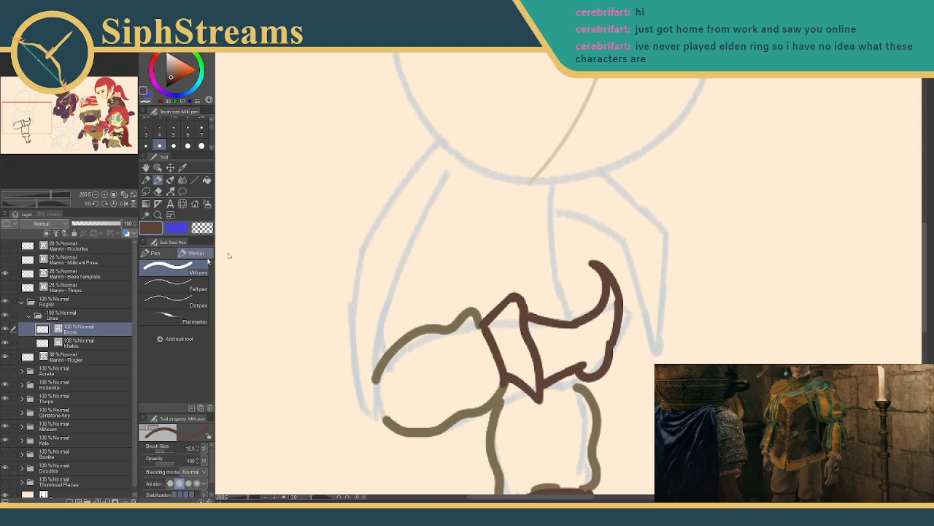
drag(55, 371, 61, 406)
click(57, 328)
click(80, 497)
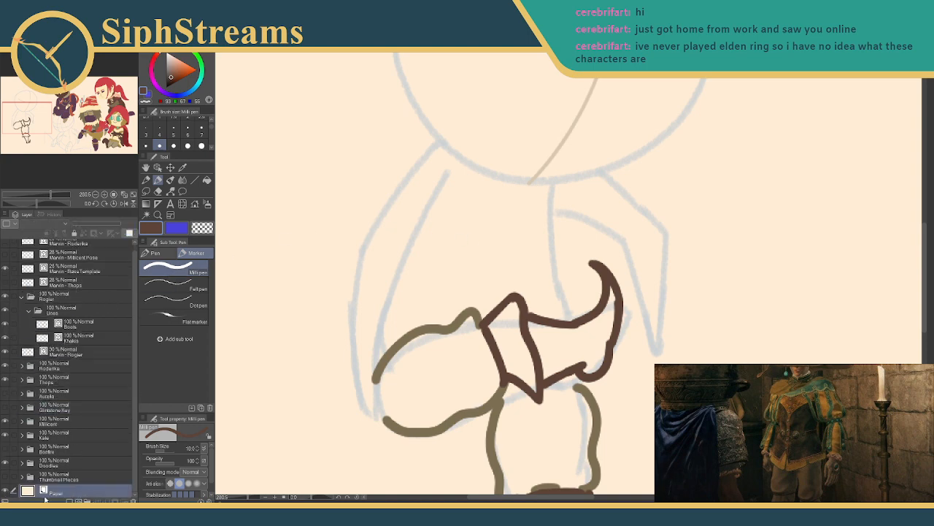
drag(133, 343, 131, 302)
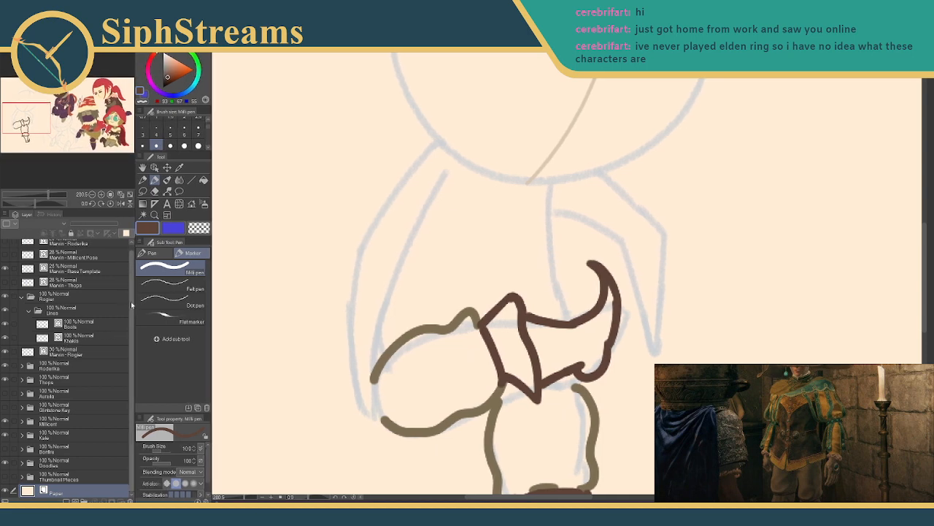
click(81, 332)
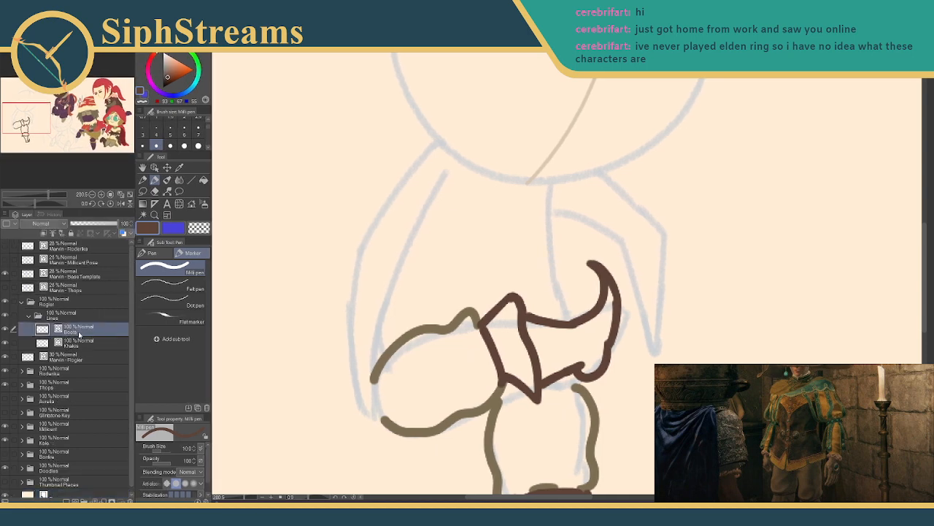
click(76, 501)
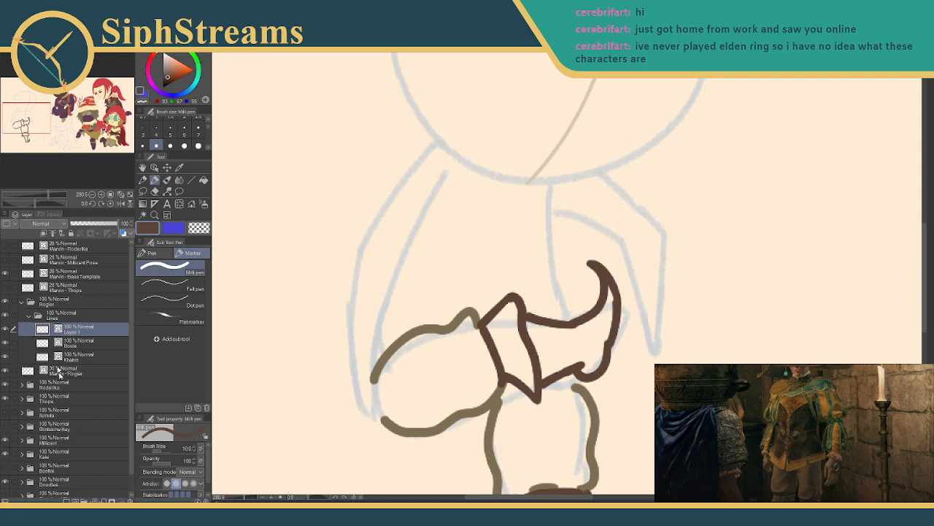
double_click(68, 330)
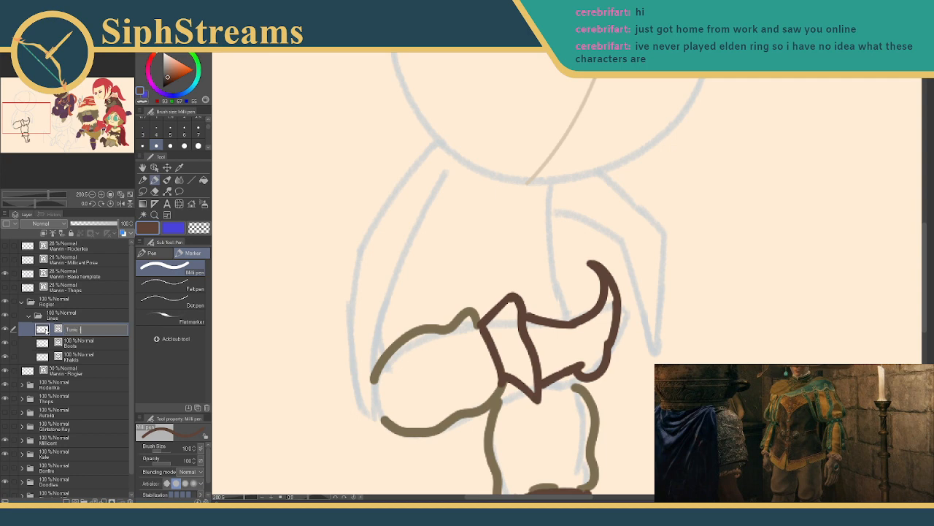
key(Return)
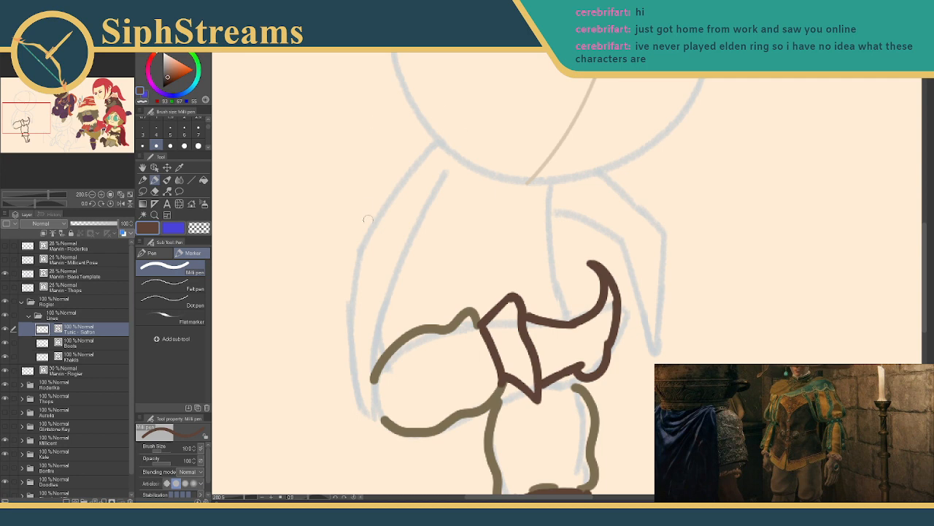
- Sample the golden ochre from the red-hooded character as the drawing colour and return to the new figure with the Milli pen
mouse_move(503, 253)
mouse_down()
mouse_move(516, 311)
mouse_move(519, 257)
mouse_up()
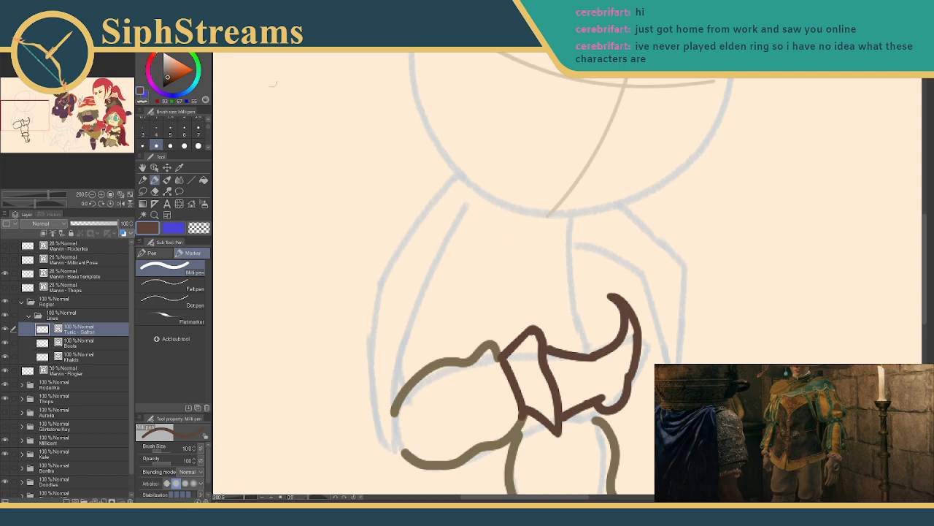
click(179, 168)
drag(633, 249, 246, 243)
drag(475, 203, 231, 342)
drag(563, 205, 197, 140)
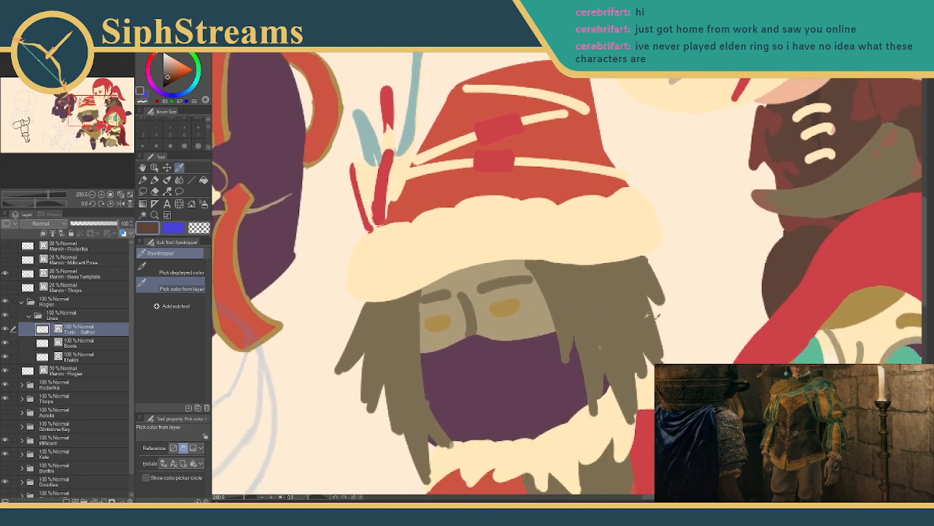
click(838, 305)
drag(314, 252, 796, 215)
mouse_move(256, 211)
mouse_down()
mouse_move(448, 209)
mouse_move(642, 180)
mouse_up()
click(154, 179)
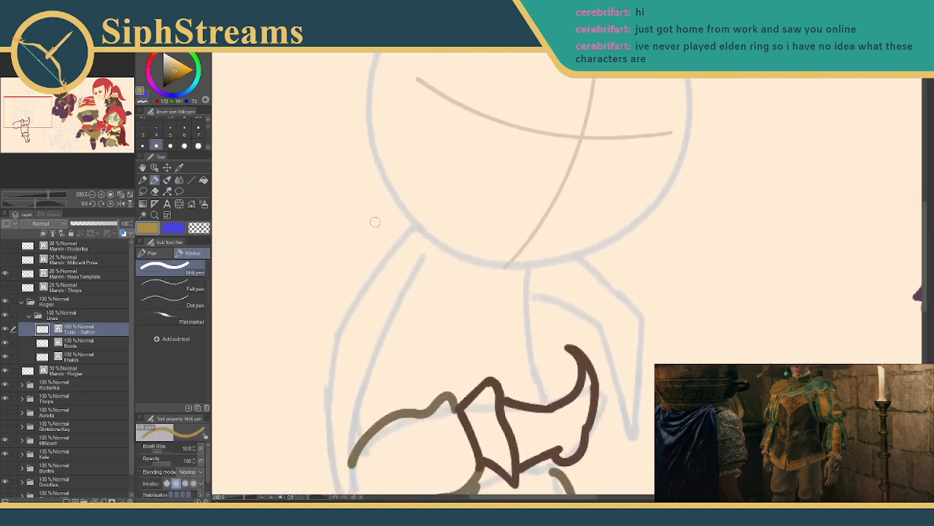
- Ink the sleeve of the hanging arm beside the raised knee, with a puffed shoulder, a narrow forearm and a rounded cuff, erasing the overshoot
mouse_move(429, 290)
mouse_down()
mouse_move(448, 233)
mouse_move(444, 245)
mouse_up()
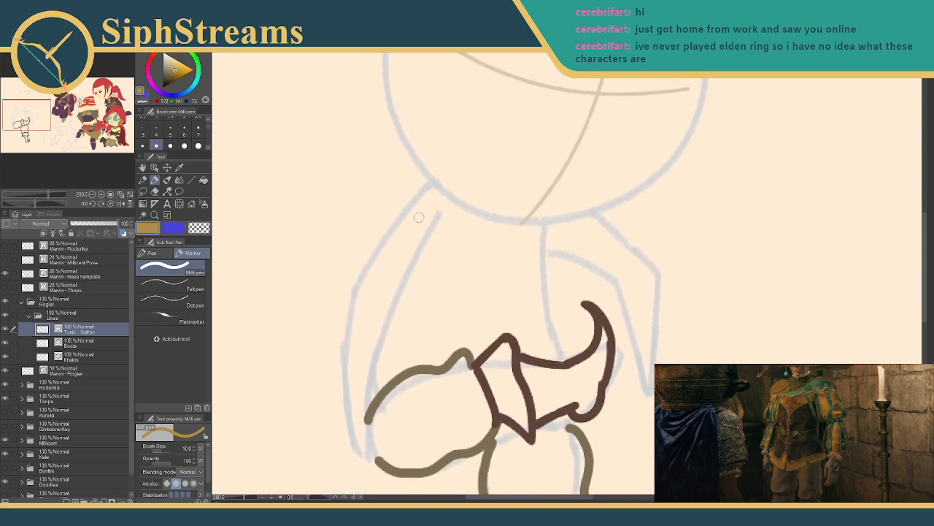
click(425, 184)
mouse_move(426, 183)
mouse_down()
mouse_move(385, 210)
mouse_move(357, 268)
mouse_up()
mouse_move(425, 247)
mouse_down()
mouse_move(392, 287)
mouse_move(350, 288)
mouse_move(341, 425)
mouse_up()
mouse_move(395, 286)
mouse_down()
mouse_move(367, 405)
mouse_move(368, 374)
mouse_move(364, 389)
mouse_move(371, 377)
mouse_move(338, 365)
mouse_up()
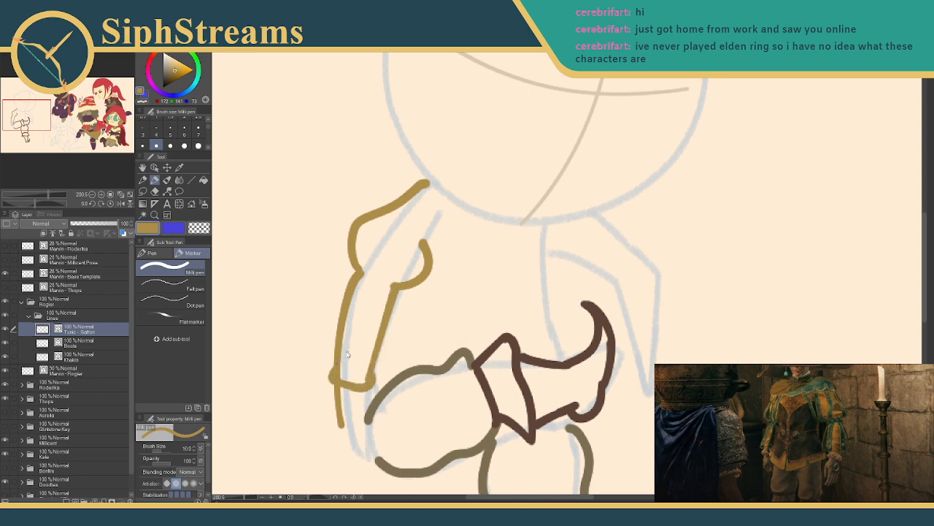
key(ctrl+z)
key(ctrl+z)
key(ctrl+z)
mouse_move(395, 288)
mouse_down()
mouse_move(354, 407)
mouse_move(371, 359)
mouse_move(368, 370)
mouse_move(329, 357)
mouse_up()
key(e)
drag(332, 403, 342, 407)
key(p)
- Ink the opposite sleeve with a puffed upper arm, a tapering forearm and a curved cuff above the raised boot's toe
drag(514, 310, 420, 326)
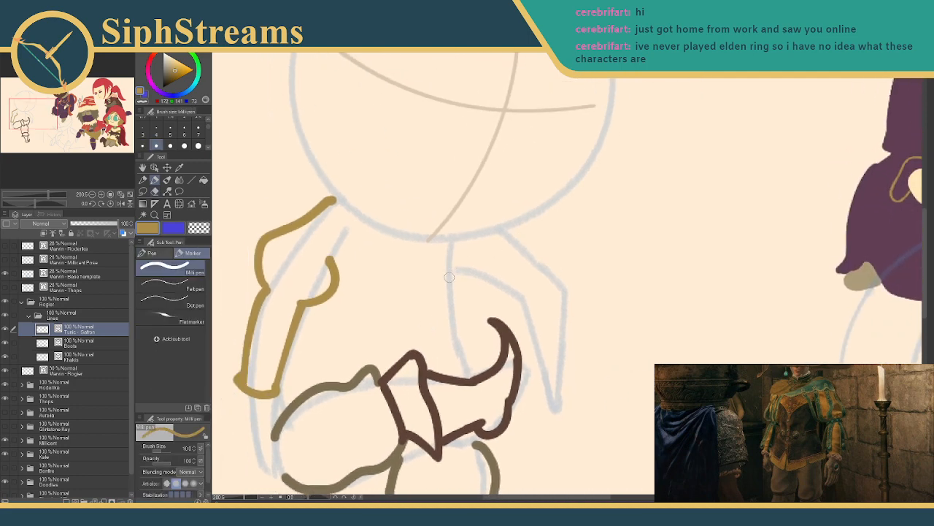
drag(449, 276, 496, 278)
mouse_move(509, 232)
mouse_down()
mouse_move(540, 241)
mouse_move(533, 268)
mouse_up()
key(ctrl+z)
key(ctrl+z)
mouse_move(449, 271)
mouse_down()
mouse_move(482, 296)
mouse_move(531, 305)
mouse_up()
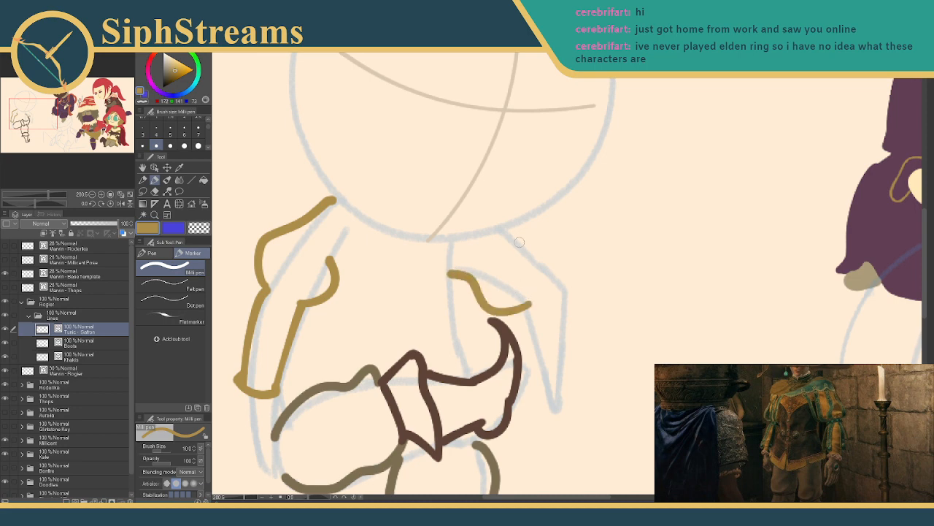
mouse_move(506, 231)
mouse_down()
mouse_move(564, 286)
mouse_move(540, 377)
mouse_up()
mouse_move(561, 284)
mouse_down()
mouse_move(560, 367)
mouse_move(530, 361)
mouse_up()
key(e)
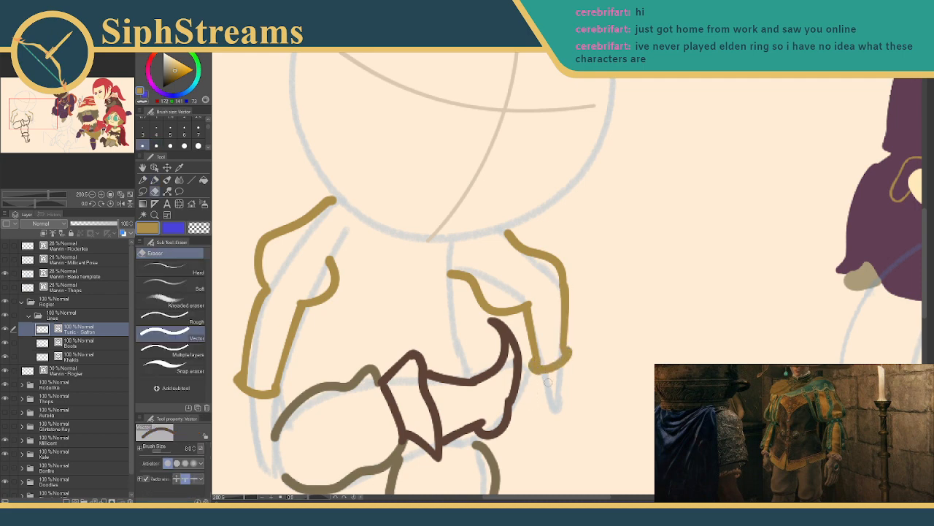
key(p)
- Review the existing characters and the whole canvas, comparing them with the newly inked figure
drag(657, 299, 302, 328)
drag(603, 296, 384, 386)
mouse_move(492, 334)
mouse_down()
mouse_move(456, 292)
mouse_move(354, 223)
mouse_up()
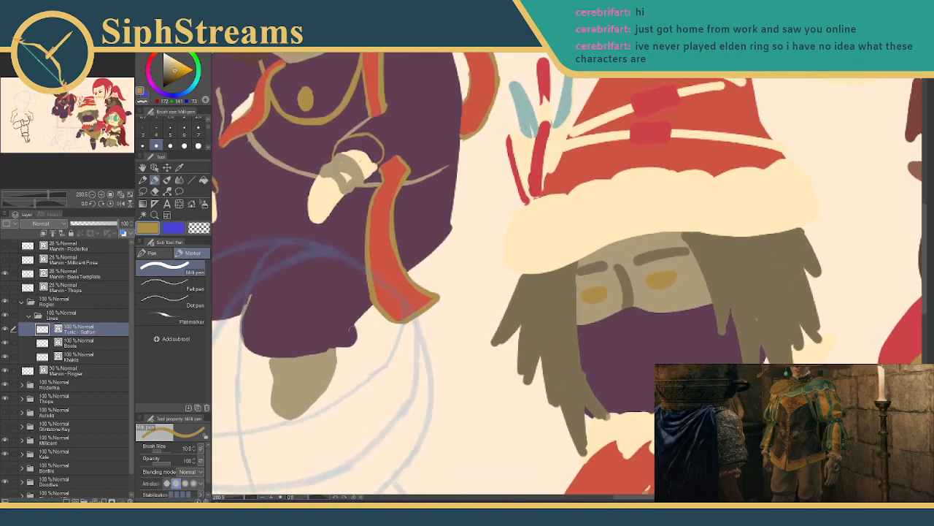
mouse_move(244, 497)
mouse_down()
mouse_move(235, 497)
mouse_move(247, 497)
mouse_up()
mouse_move(237, 511)
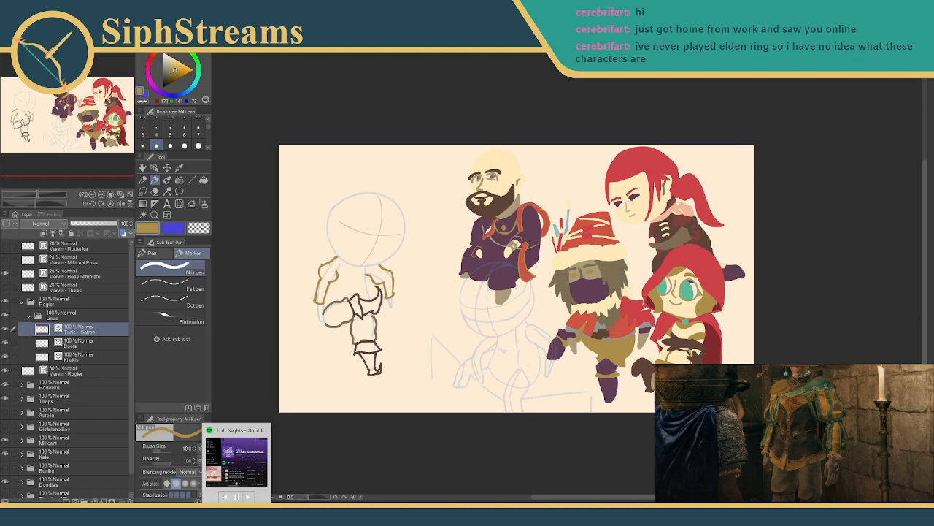
drag(384, 219, 407, 256)
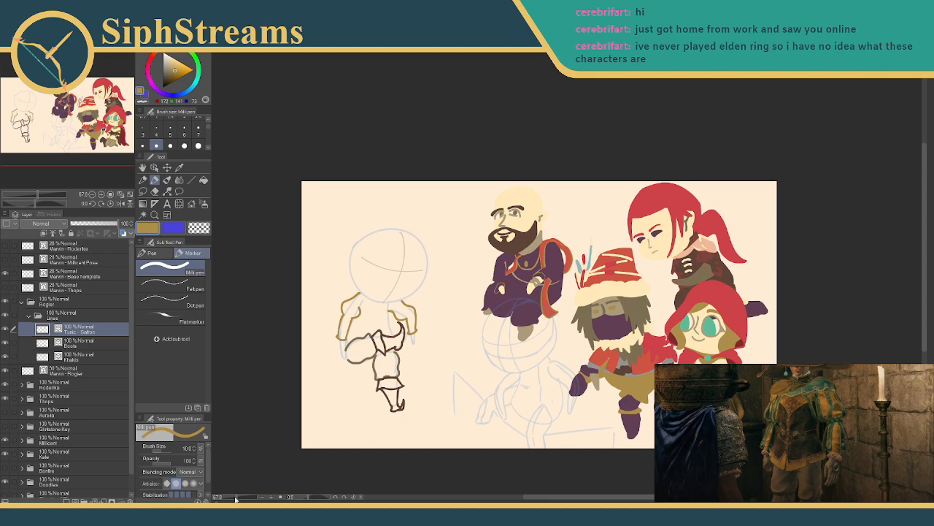
drag(238, 498, 242, 498)
mouse_move(295, 354)
mouse_down()
mouse_move(592, 267)
mouse_move(628, 314)
mouse_up()
- Reshape the shoulder of the sleeve above the raised boot's toe into a squarer puff and erase the old shoulder line
drag(473, 323, 498, 351)
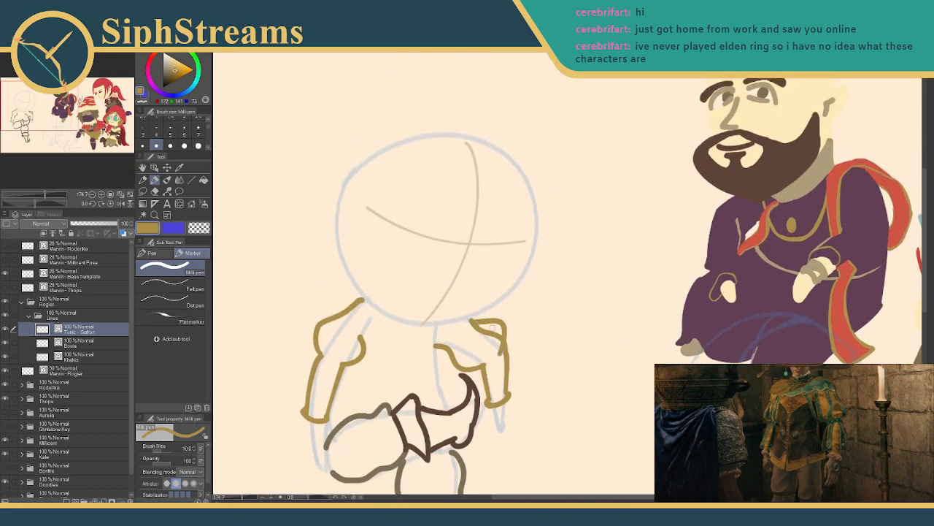
key(e)
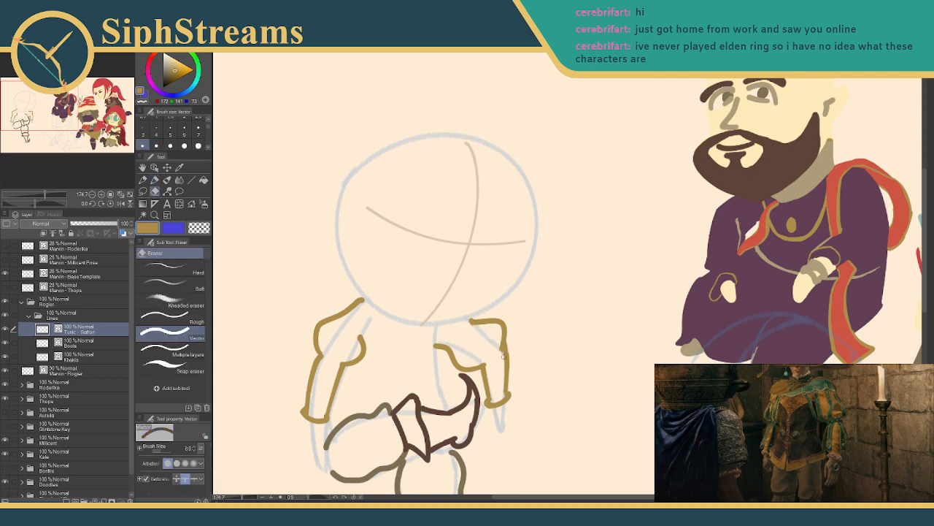
key(p)
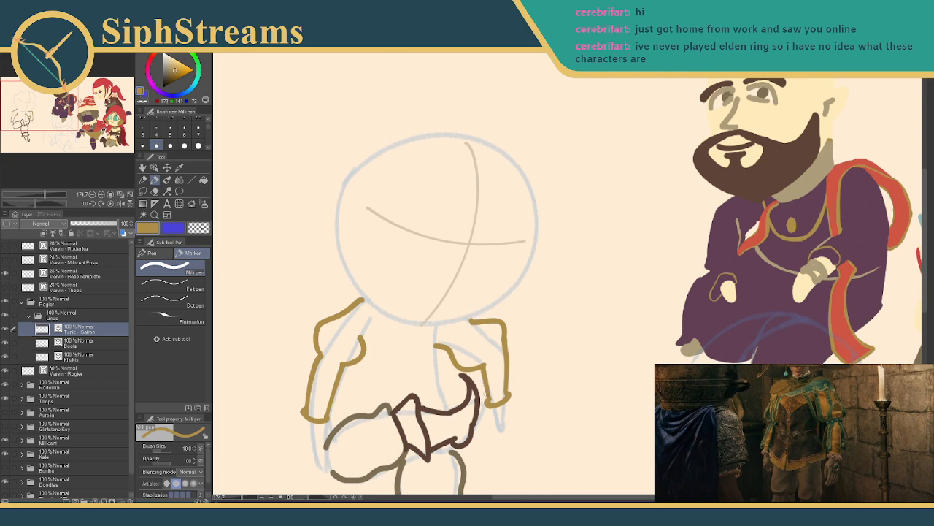
drag(465, 368, 461, 361)
mouse_move(499, 334)
mouse_down()
mouse_move(480, 357)
mouse_move(495, 343)
mouse_up()
key(ctrl+z)
- Ink the tunic's side edge curving from the inner end of the sleeve down to the raised boot
drag(400, 322, 416, 294)
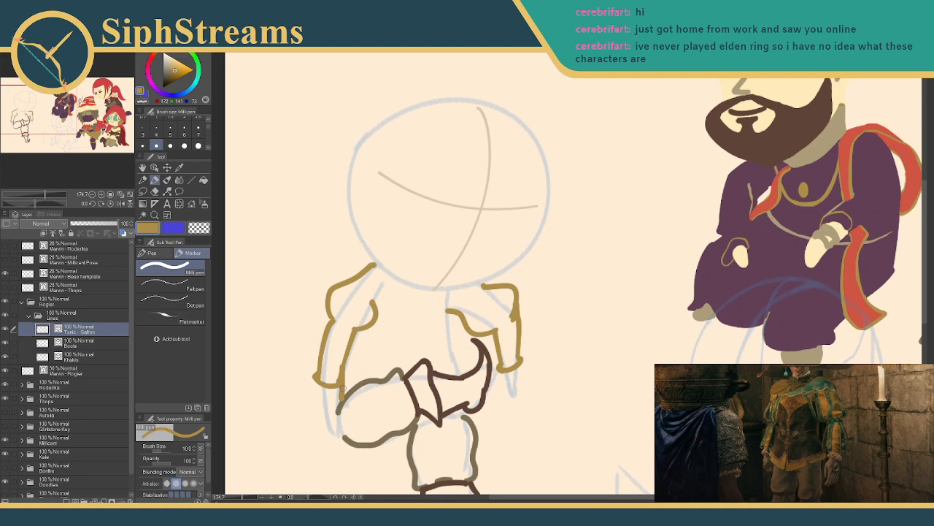
drag(448, 335, 472, 369)
key(ctrl+z)
mouse_move(448, 304)
mouse_down()
mouse_move(452, 357)
mouse_move(468, 369)
mouse_up()
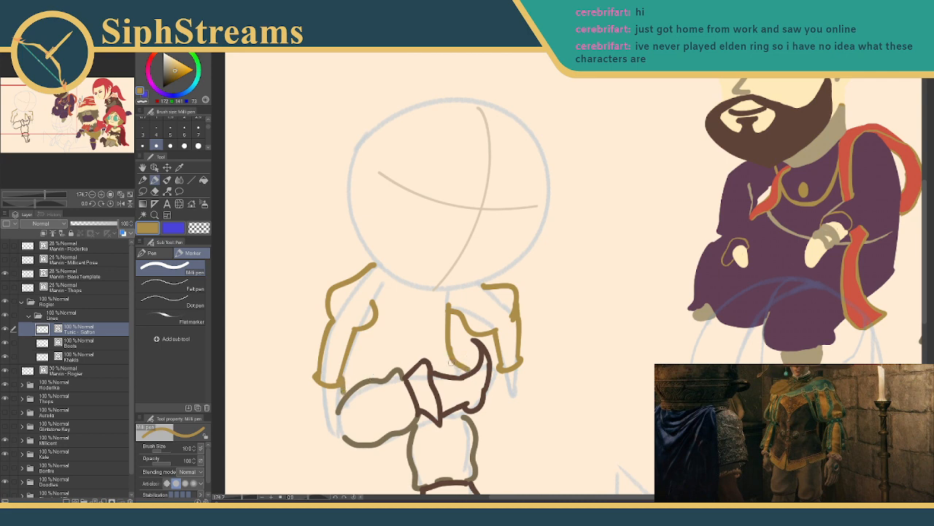
drag(434, 361, 440, 291)
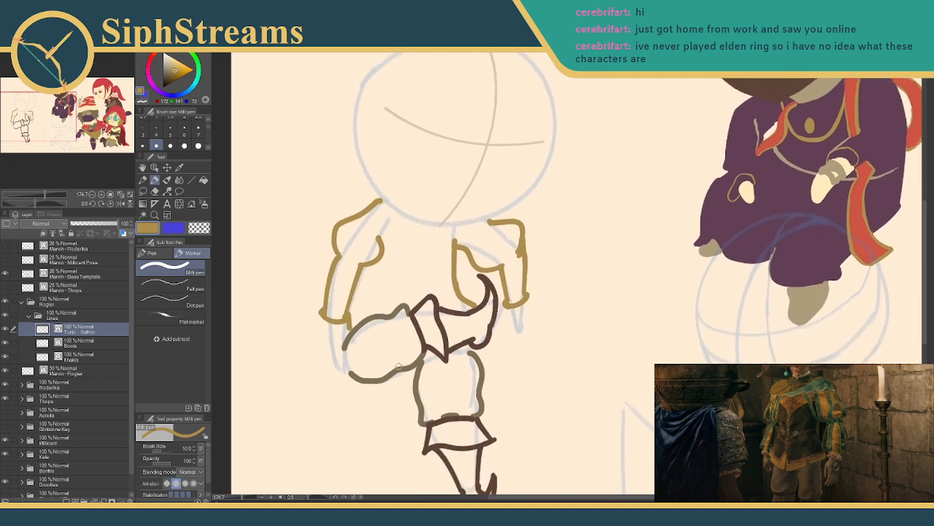
- Pick the trousers' khaki and, on the trousers layer, ink the short line closing the raised thigh's underside against the standing leg
key(i)
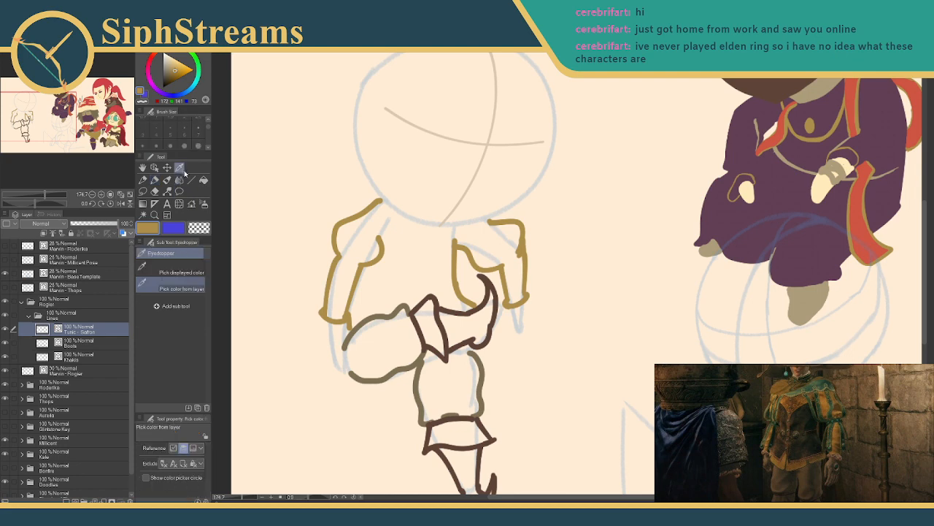
click(362, 374)
click(70, 356)
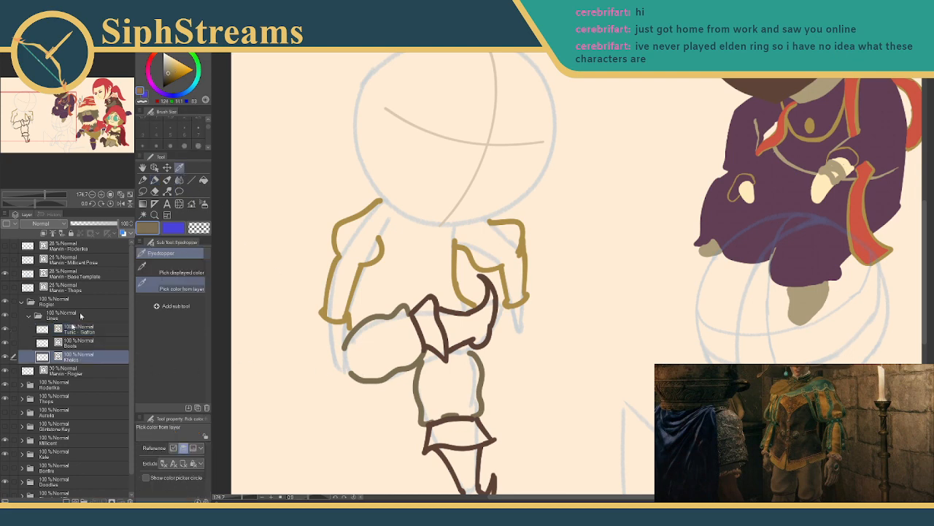
click(155, 180)
mouse_move(394, 376)
mouse_down()
mouse_move(421, 368)
mouse_move(417, 375)
mouse_up()
key(ctrl+z)
key(ctrl+z)
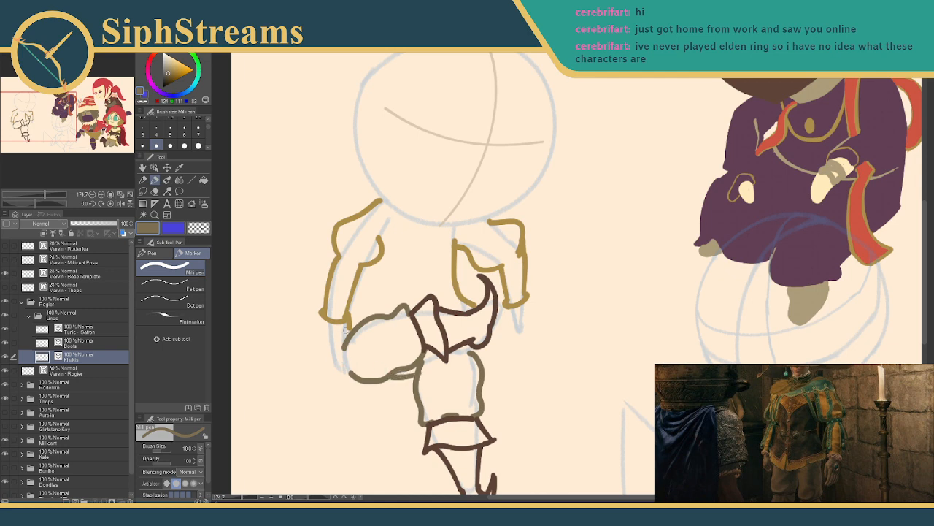
scroll(338, 335, up, 3)
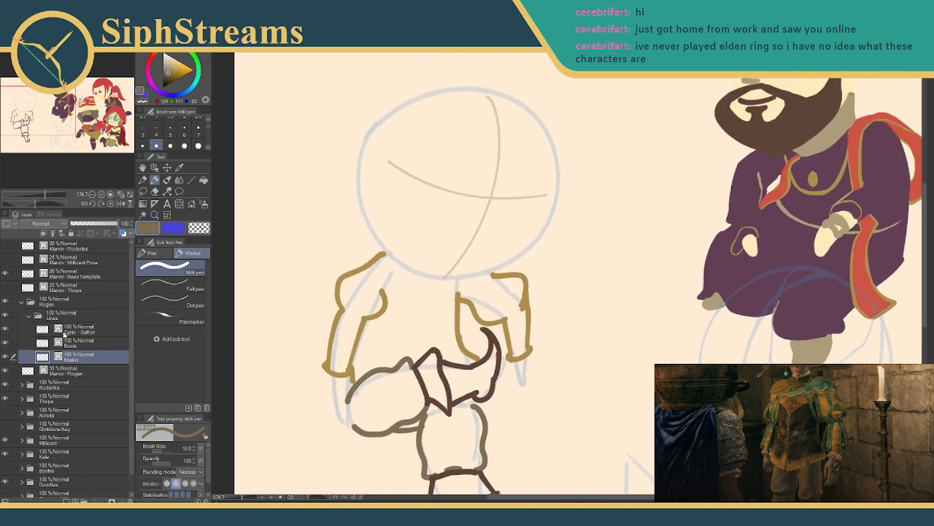
- Add a new vector layer above the saffron tunic layer in the Lines folder and name it Tunic - Brown
click(65, 332)
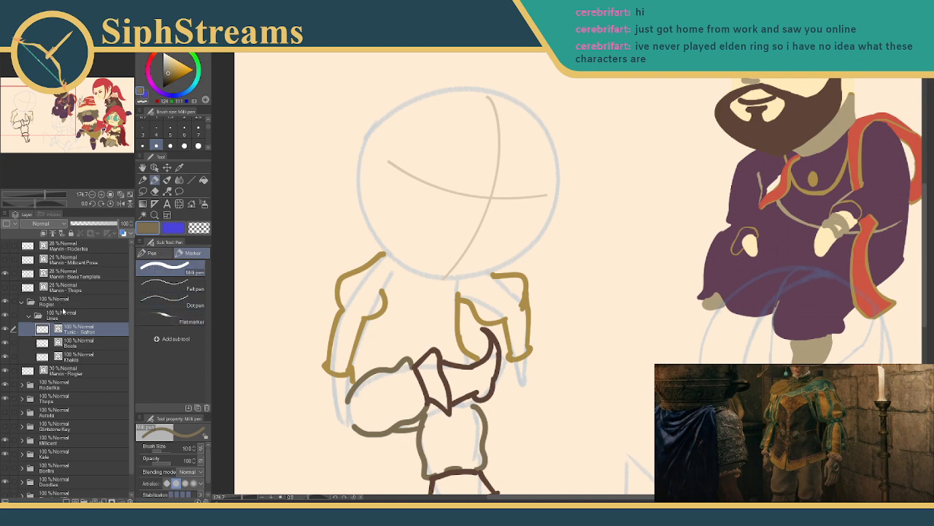
click(62, 314)
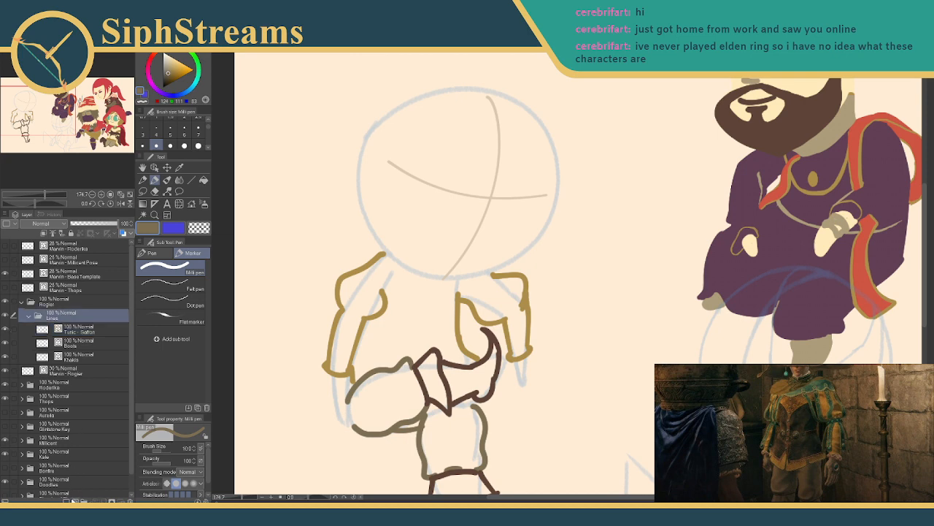
key(ctrl+shift+n)
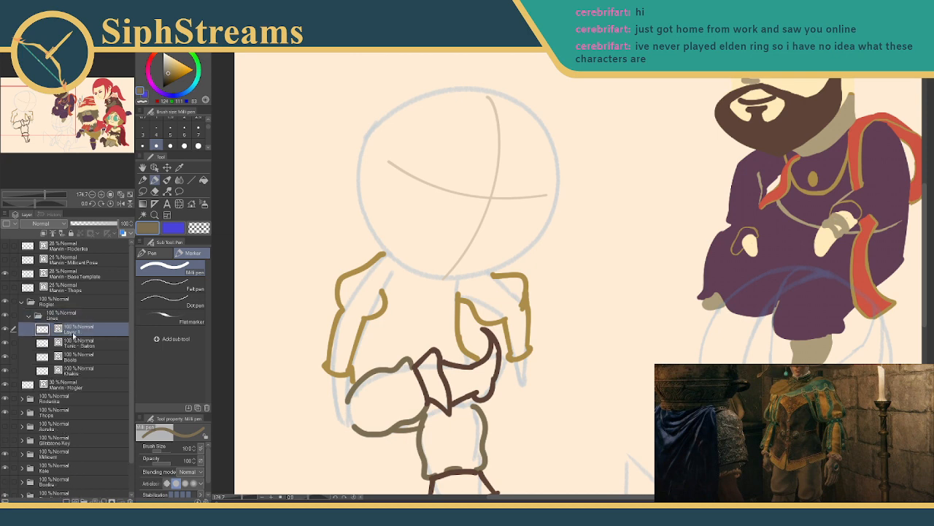
double_click(78, 332)
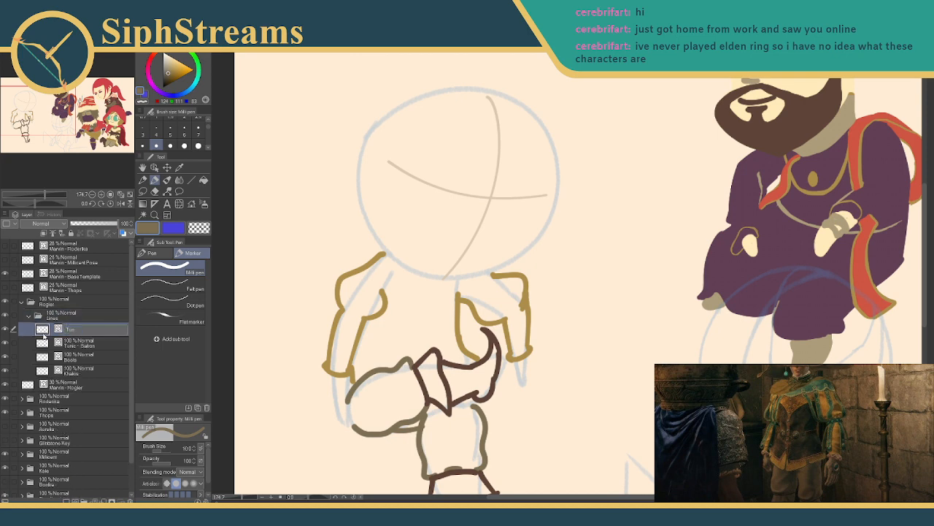
text(Tunic - Brown)
key(Return)
- Pick the boots' dark brown and ink a V-shaped neckline for the tunic between the two sleeves
click(299, 184)
key(ctrl+z)
click(179, 167)
click(430, 353)
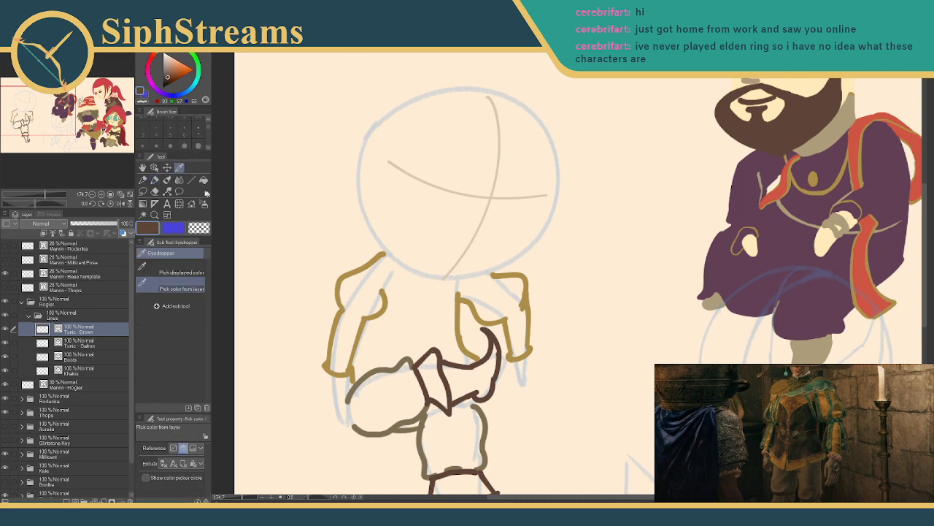
click(154, 180)
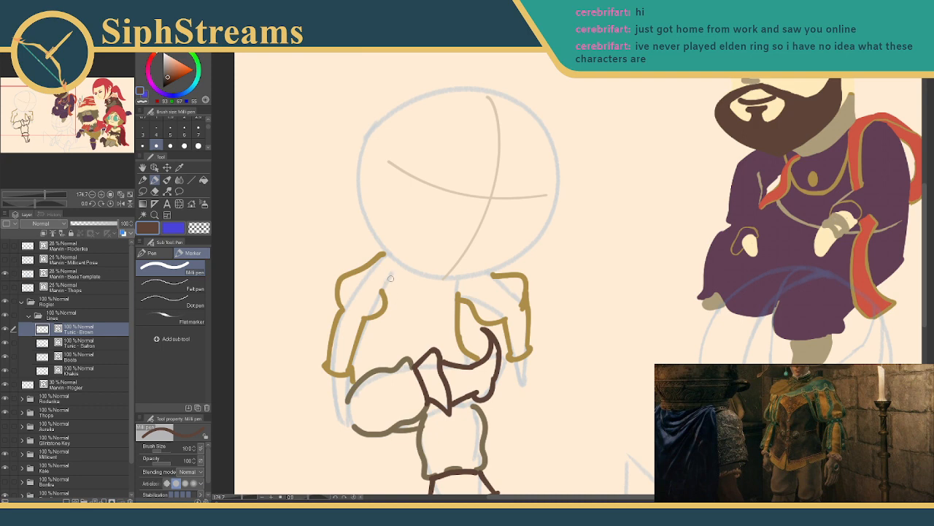
drag(392, 275, 408, 316)
key(ctrl+z)
drag(394, 275, 423, 315)
key(ctrl+z)
mouse_move(391, 274)
mouse_down()
mouse_move(414, 319)
mouse_move(458, 292)
mouse_up()
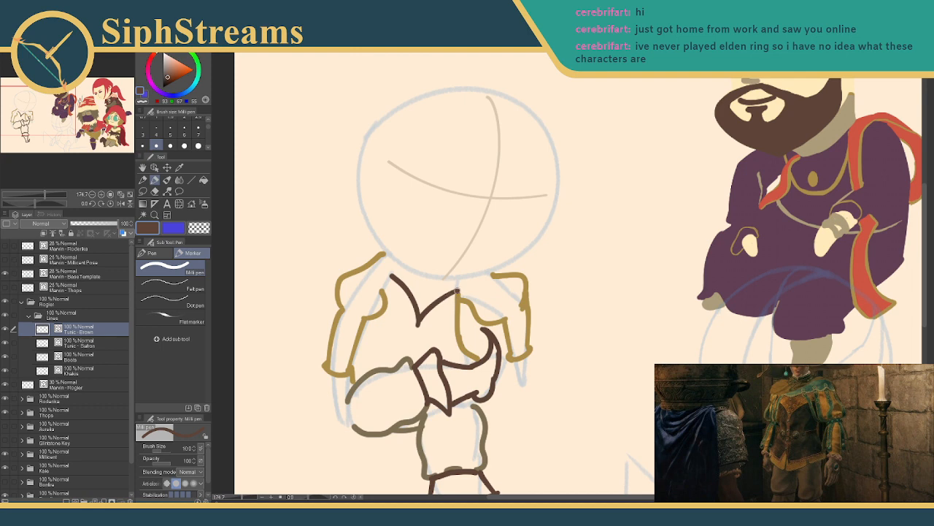
- Ink the brown tunic's two side edges from the neckline to the waist, ending in short hem corners
mouse_move(457, 294)
mouse_down()
mouse_move(464, 336)
mouse_move(454, 330)
mouse_move(453, 362)
mouse_up()
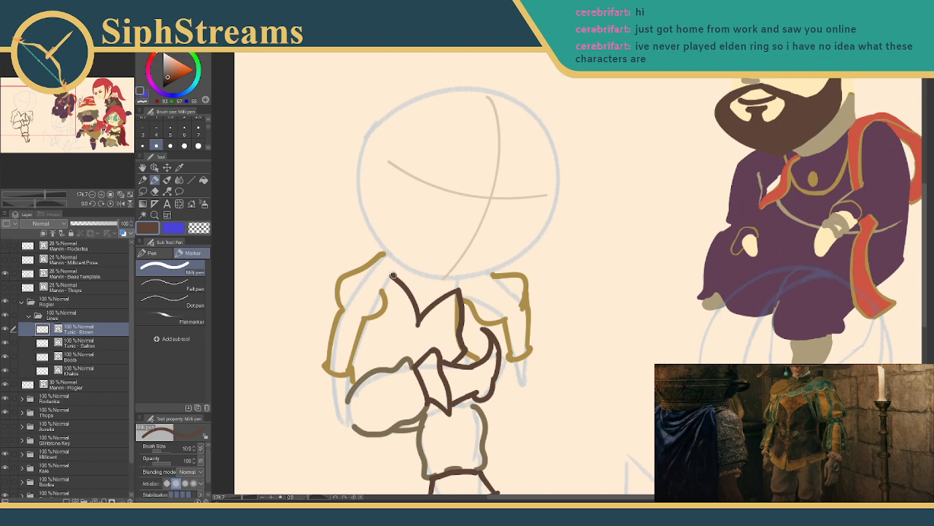
drag(393, 276, 387, 287)
mouse_move(370, 321)
mouse_down()
mouse_move(354, 371)
mouse_move(375, 367)
mouse_up()
key(ctrl+z)
drag(358, 349, 369, 317)
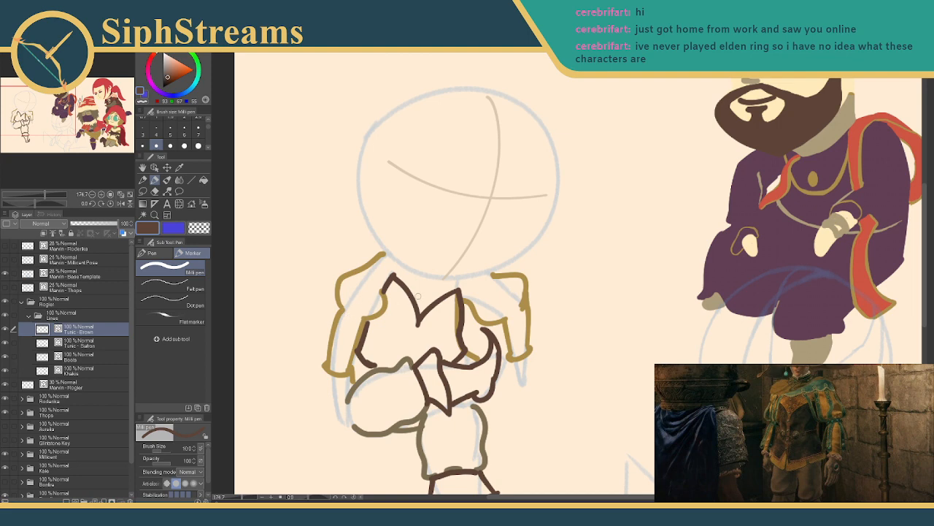
mouse_move(460, 294)
mouse_down()
mouse_move(458, 330)
mouse_move(445, 311)
mouse_move(455, 297)
mouse_move(461, 315)
mouse_move(458, 292)
mouse_move(459, 332)
mouse_up()
key(ctrl+z)
key(ctrl+z)
key(ctrl+z)
key(ctrl+z)
key(ctrl+z)
drag(476, 277, 477, 286)
key(e)
click(475, 279)
key(p)
mouse_move(451, 290)
mouse_down()
mouse_move(459, 275)
mouse_move(452, 287)
mouse_up()
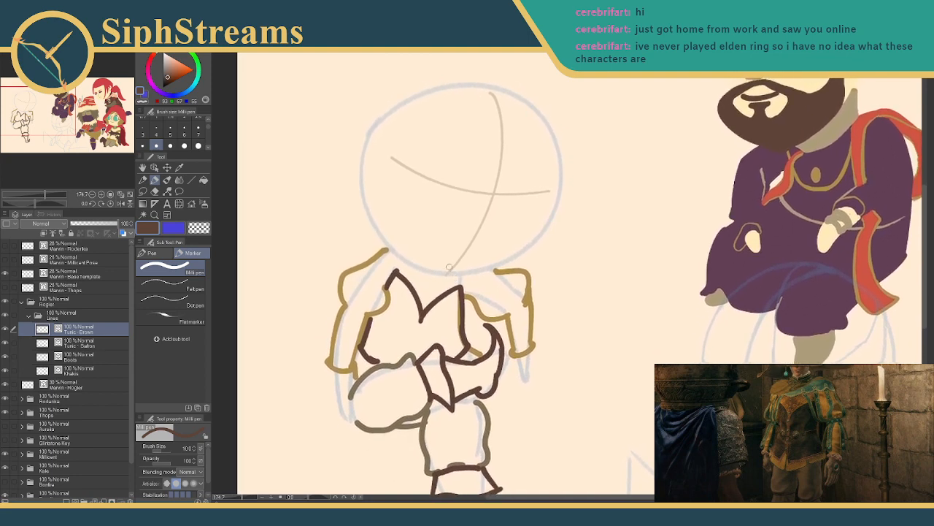
- Add a vector layer named Tunic Gilding above the brown tunic layer and clip it to the layer below
click(179, 167)
drag(570, 162, 382, 124)
drag(357, 168, 486, 212)
key(ctrl+shift+n)
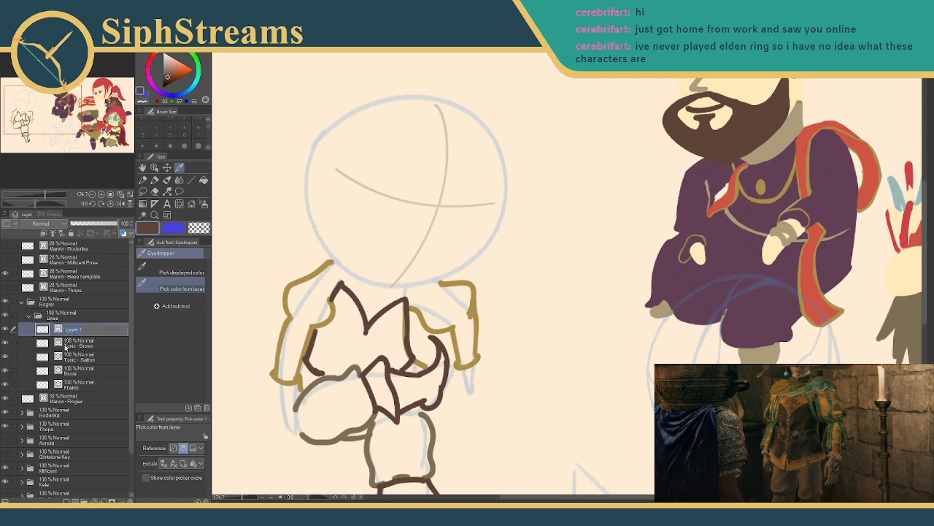
text(Tunic Gilding)
key(Return)
click(42, 234)
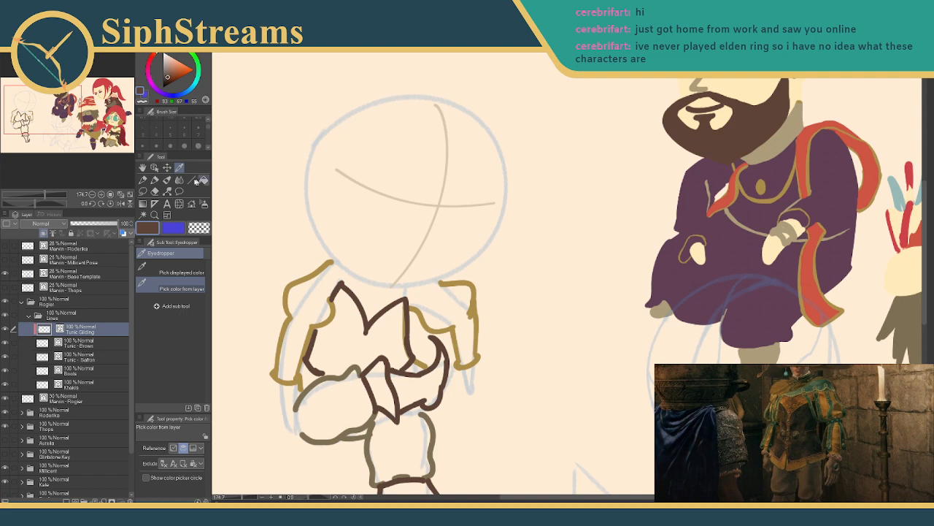
- On the Tunic - Brown layer, replace the V-shaped neckline with a shallow brown collar line joining both shoulders
click(154, 180)
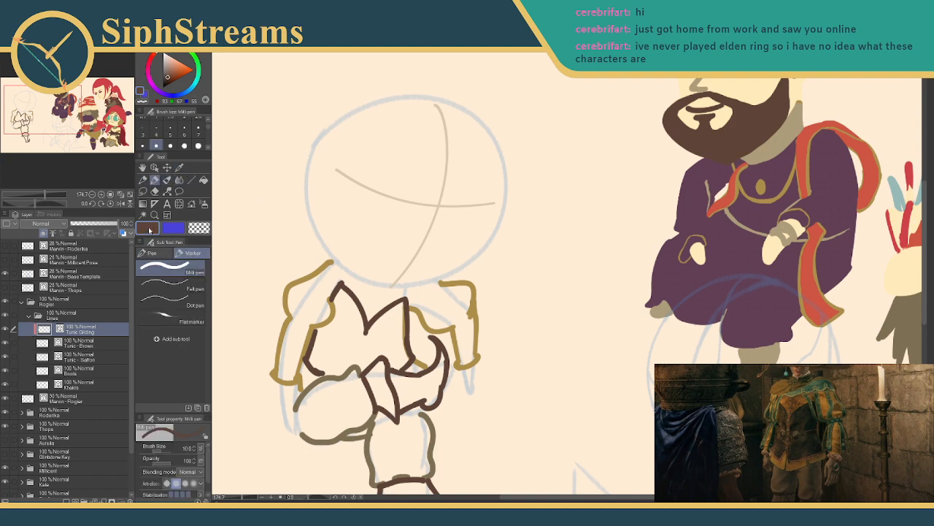
click(179, 168)
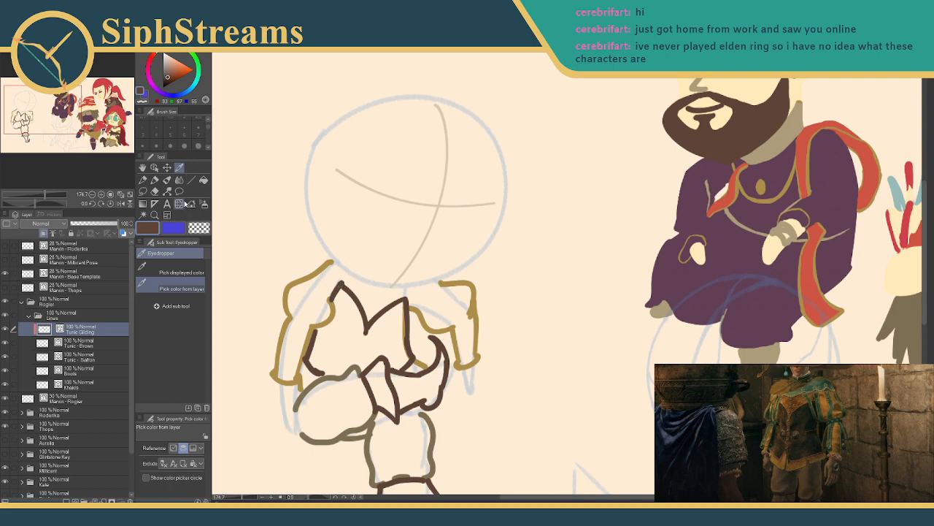
click(155, 180)
click(79, 342)
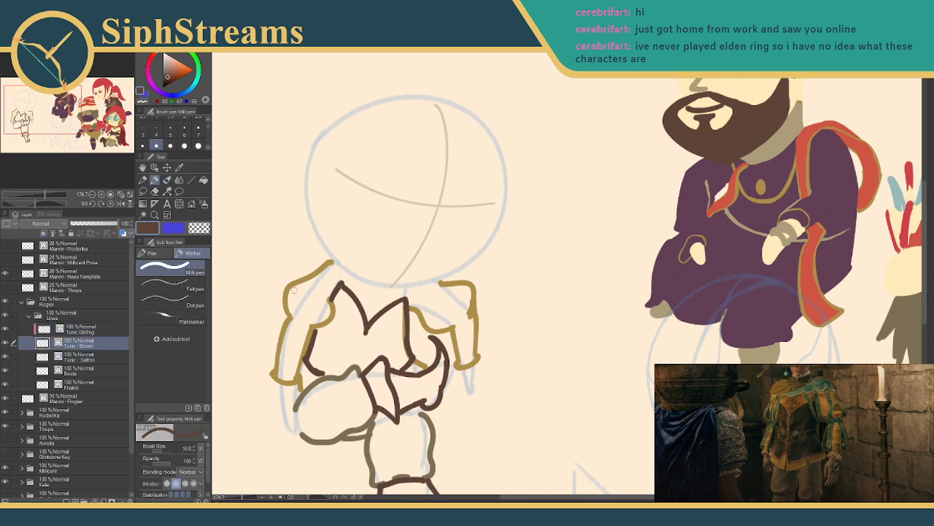
mouse_move(344, 270)
mouse_down()
mouse_move(337, 288)
mouse_move(351, 274)
mouse_move(403, 286)
mouse_move(406, 307)
mouse_move(370, 323)
mouse_move(397, 304)
mouse_up()
key(e)
key(p)
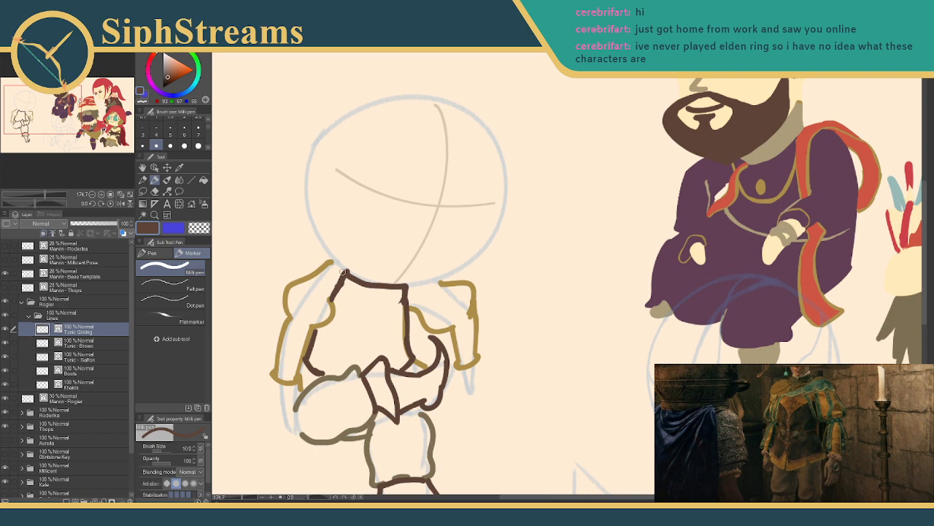
- Pick the sleeves' gold and ink a curved gilding line on the Tunic Gilding layer from the collar's outer corner down to the waist
drag(344, 286, 361, 319)
key(ctrl+z)
click(179, 167)
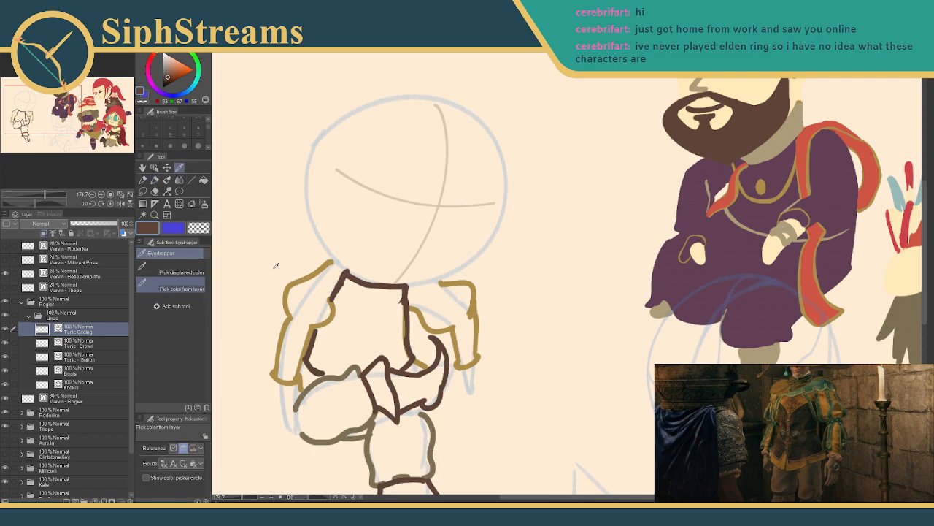
click(292, 281)
key(p)
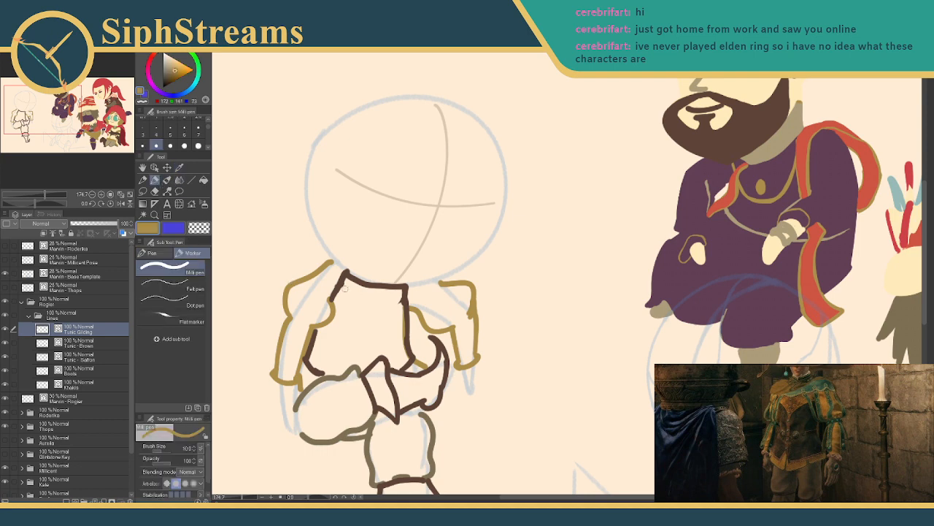
drag(341, 286, 371, 328)
key(ctrl+z)
drag(341, 285, 361, 375)
key(ctrl+z)
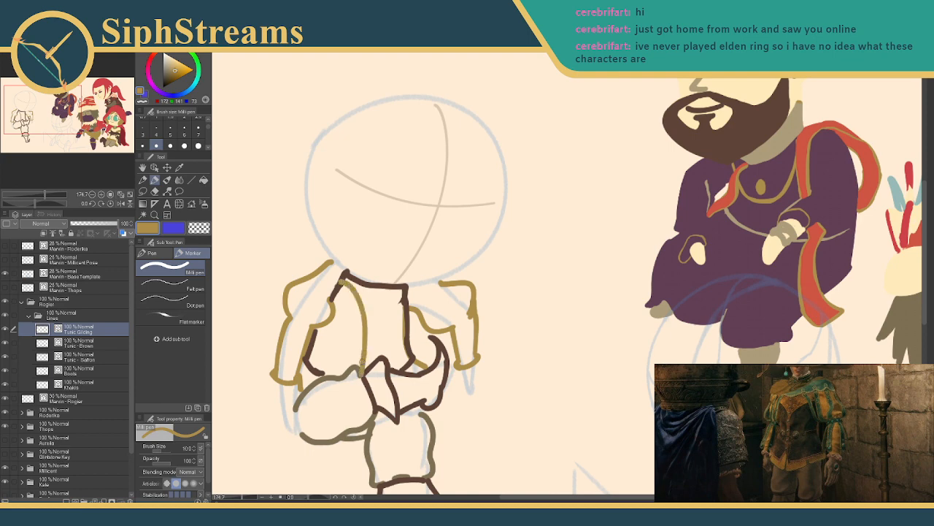
- Ink a second gilding curve from the first line up to the opposite collar corner and trim its overhanging end
drag(365, 330, 402, 293)
key(ctrl+z)
drag(365, 343, 403, 295)
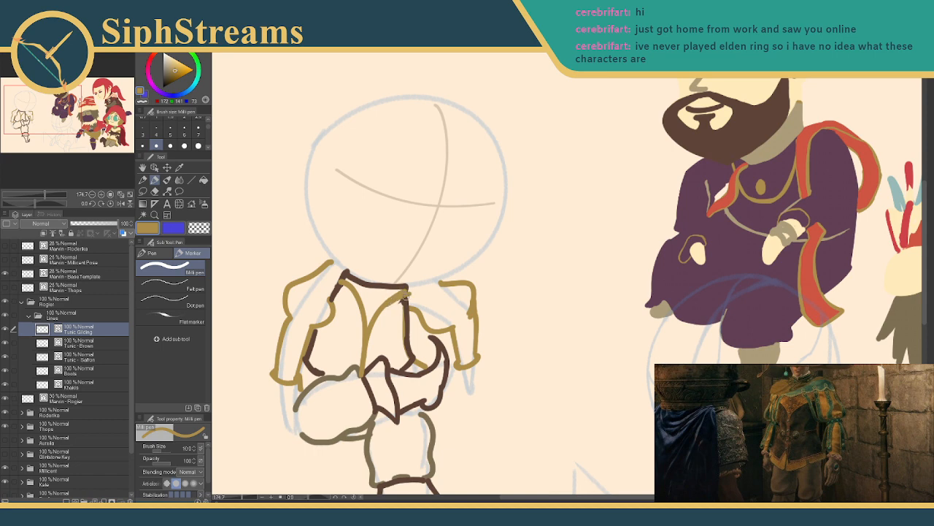
key(e)
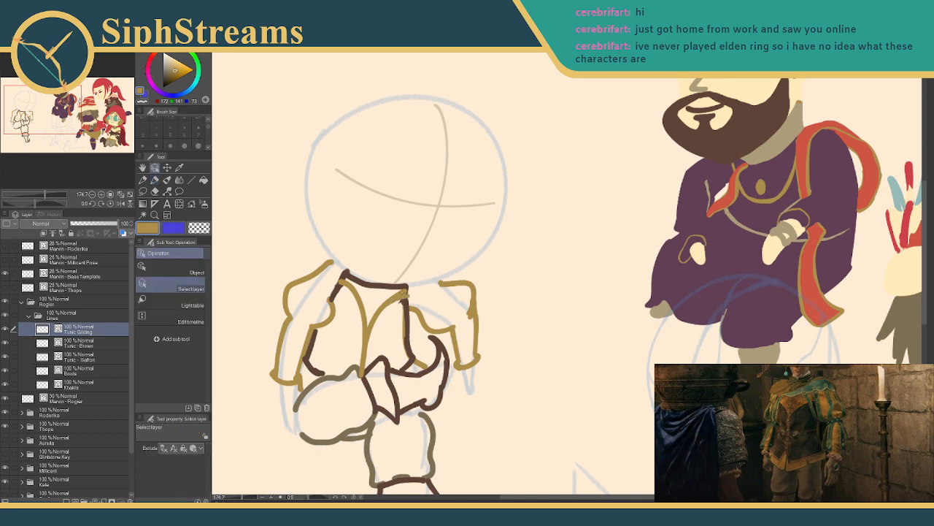
key(p)
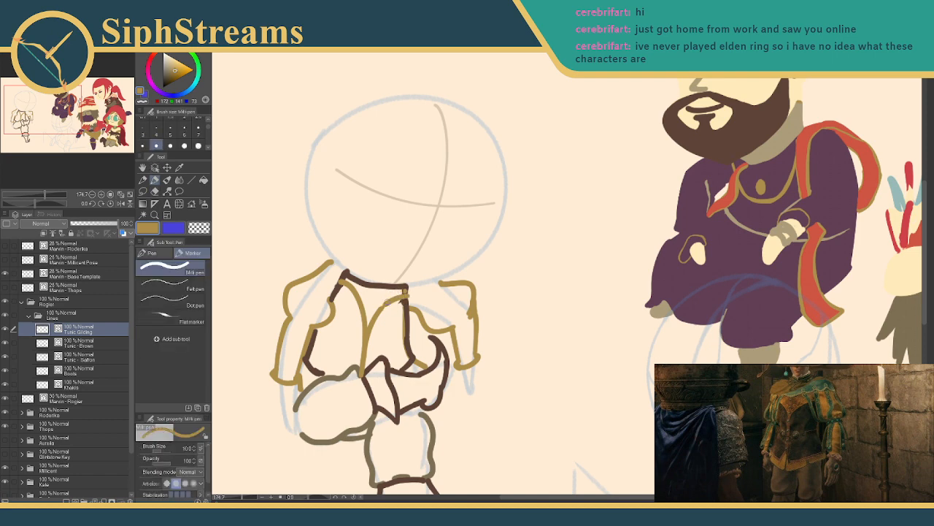
key(e)
key(p)
key(e)
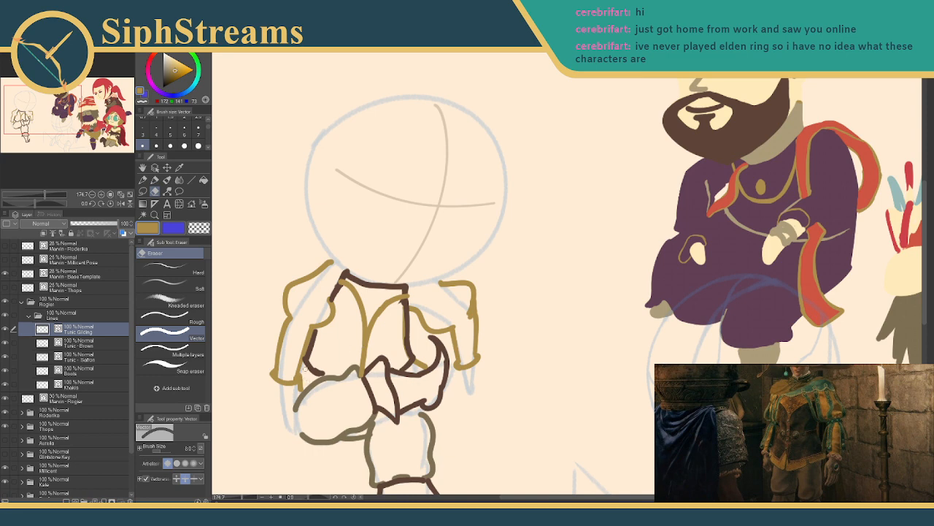
- Pick the bearded character's khaki collar colour and draw two round buttons, one on each side of the central gilding line
drag(400, 317, 362, 326)
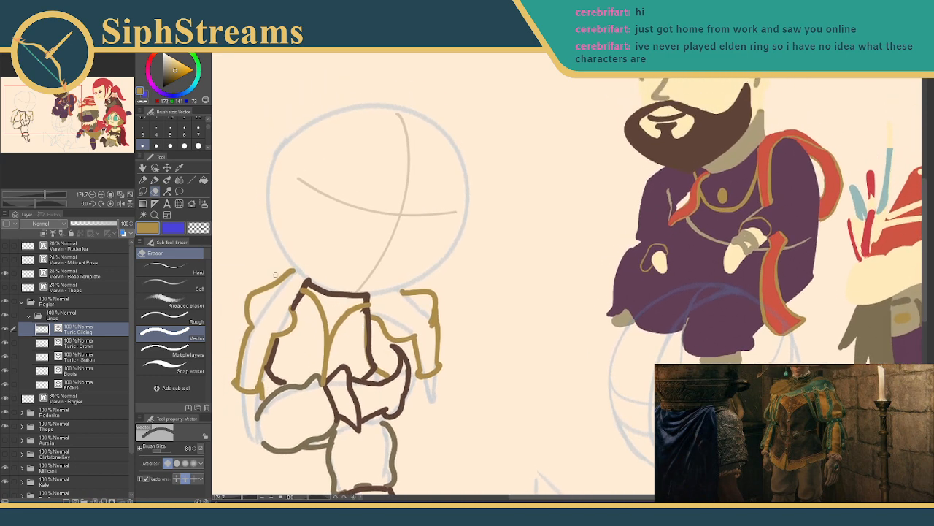
click(181, 169)
click(729, 149)
click(155, 180)
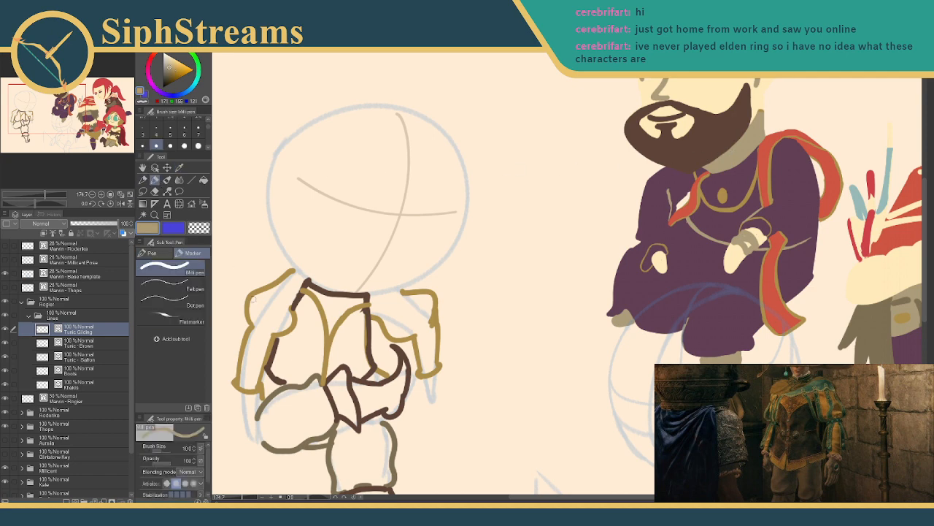
drag(266, 369, 286, 384)
drag(365, 379, 379, 365)
key(ctrl+z)
key(ctrl+z)
drag(334, 349, 319, 352)
- Pick a seafoam green from the existing characters as the drawing colour and return to the Rogier figure
click(178, 170)
drag(526, 238, 335, 188)
drag(715, 201, 428, 178)
click(685, 300)
mouse_move(281, 205)
mouse_down()
mouse_move(376, 176)
mouse_move(467, 286)
mouse_move(463, 268)
mouse_move(364, 250)
mouse_move(641, 225)
mouse_up()
mouse_move(401, 262)
mouse_down()
mouse_move(614, 346)
mouse_move(612, 359)
mouse_up()
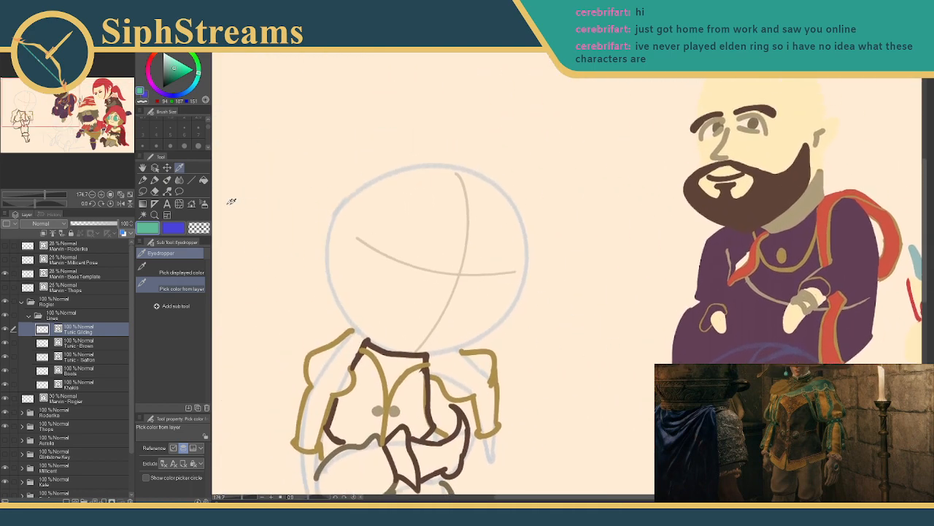
- Add a vector layer above Tunic Gilding and name it Tunic - Seafoam
click(155, 179)
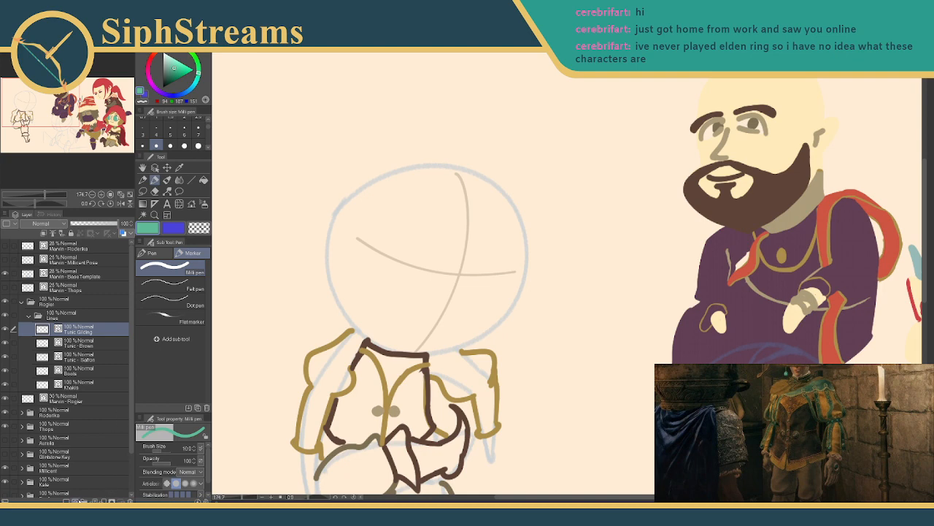
click(75, 501)
double_click(75, 331)
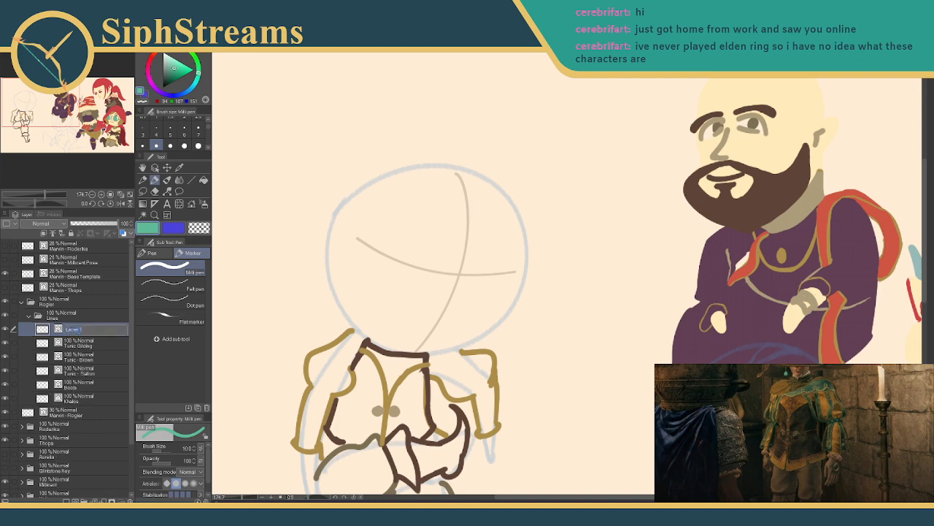
text(1)
key(Return)
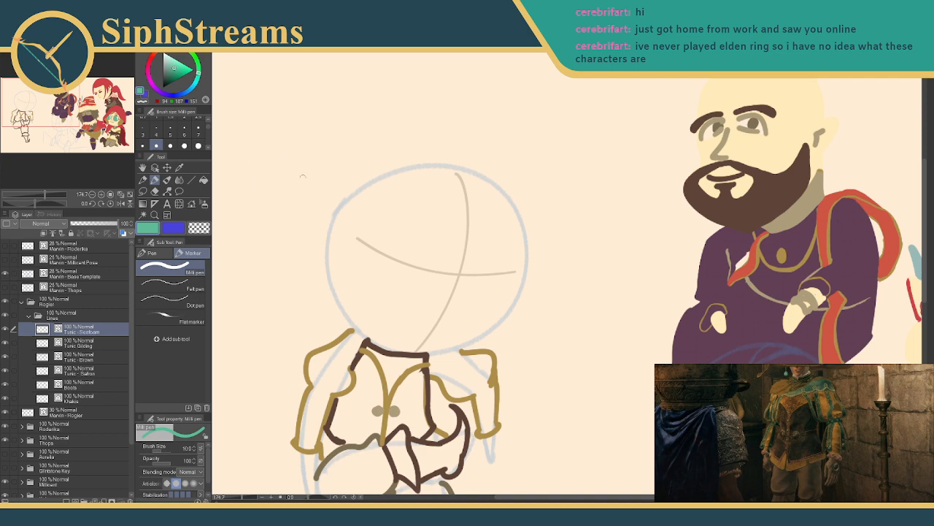
- Ink a wavy seafoam line along the tunic's neckline and out over the adjoining shoulder puff
mouse_move(355, 286)
mouse_down()
mouse_move(373, 249)
mouse_move(373, 214)
mouse_up()
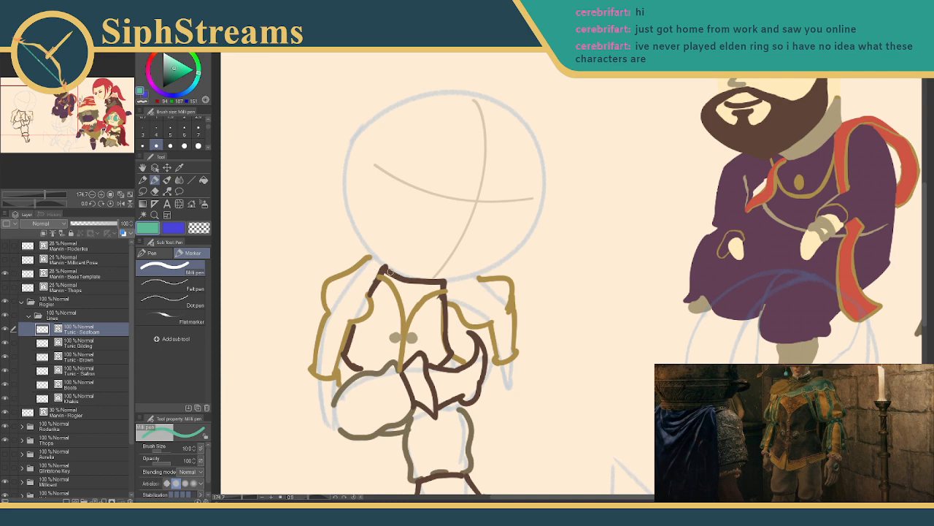
mouse_move(381, 270)
mouse_down()
mouse_move(425, 293)
mouse_move(449, 286)
mouse_up()
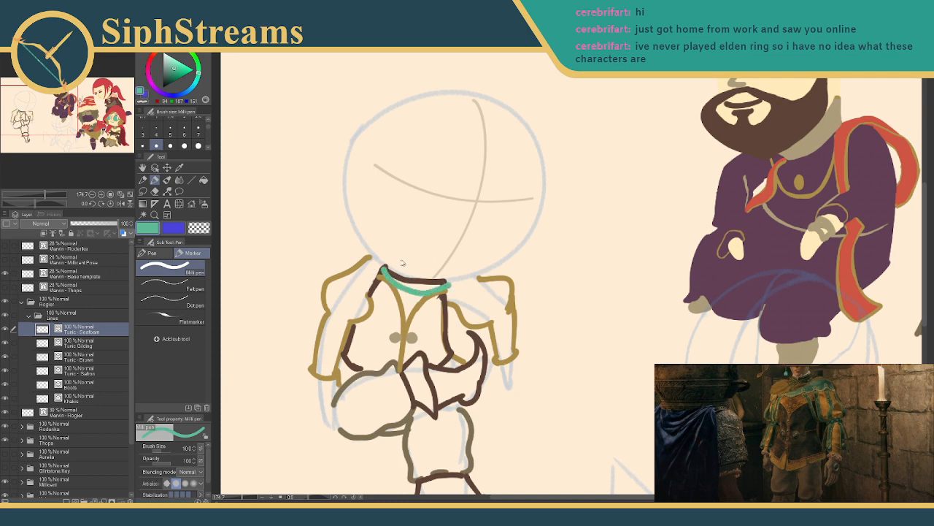
key(ctrl+z)
mouse_move(400, 275)
mouse_down()
mouse_move(452, 286)
mouse_move(484, 278)
mouse_up()
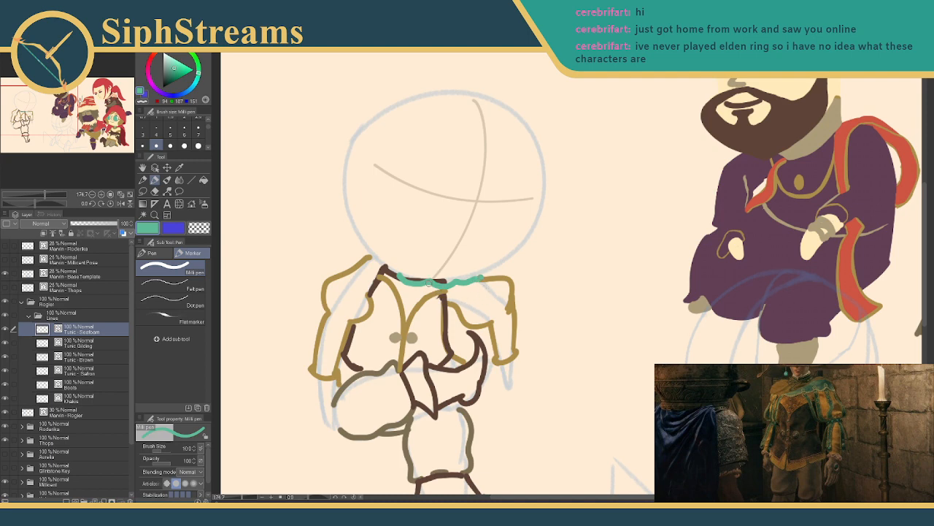
- Ink seafoam drapery folds over the shoulder next to the raised boot, ending in hanging strips on the sleeve
mouse_move(451, 300)
mouse_down()
mouse_move(455, 326)
mouse_move(487, 330)
mouse_up()
mouse_move(458, 284)
mouse_down()
mouse_move(473, 320)
mouse_move(492, 320)
mouse_up()
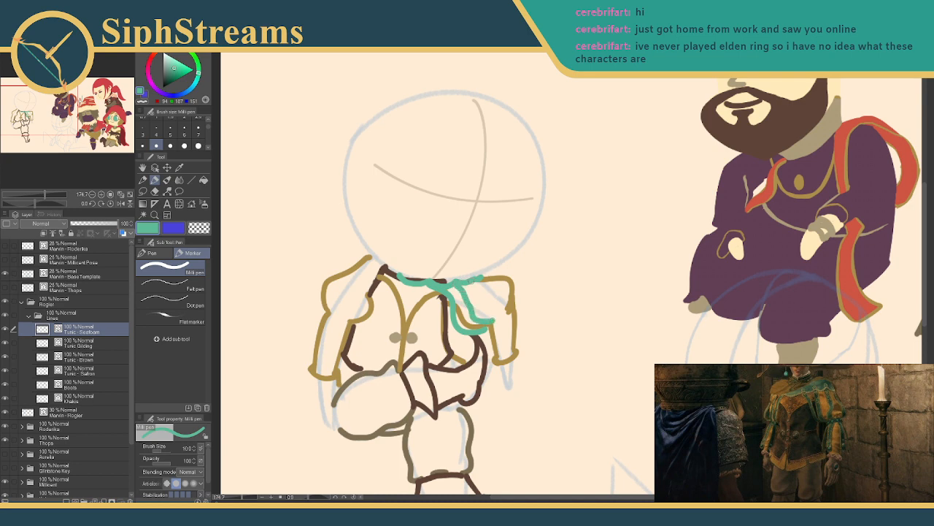
drag(472, 287, 502, 315)
mouse_move(488, 278)
mouse_down()
mouse_move(511, 278)
mouse_move(516, 302)
mouse_move(489, 325)
mouse_move(489, 356)
mouse_move(495, 322)
mouse_move(530, 334)
mouse_move(529, 343)
mouse_move(518, 321)
mouse_move(501, 347)
mouse_move(501, 326)
mouse_up()
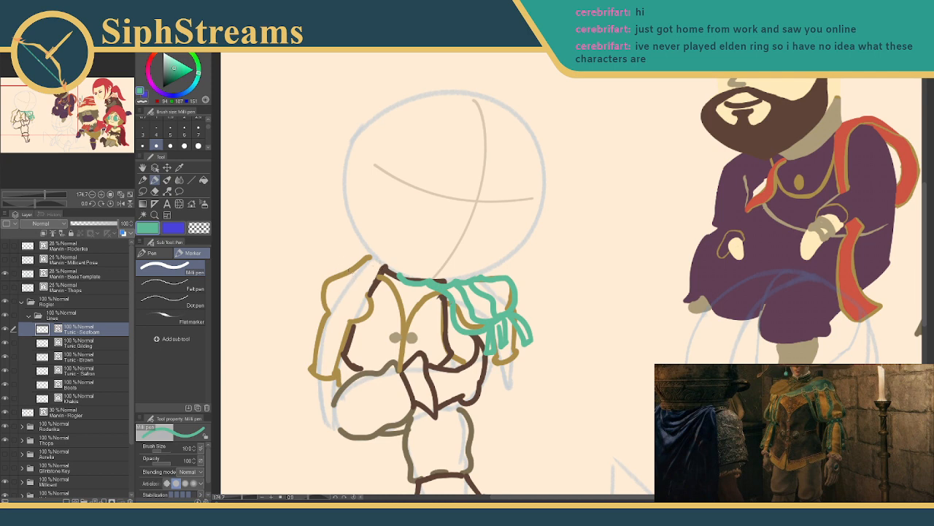
- Ink matching seafoam drapery folds and hanging strips over the opposite shoulder and sleeve
mouse_move(356, 268)
mouse_down()
mouse_move(314, 295)
mouse_move(326, 309)
mouse_up()
drag(365, 273, 330, 314)
drag(368, 281, 349, 321)
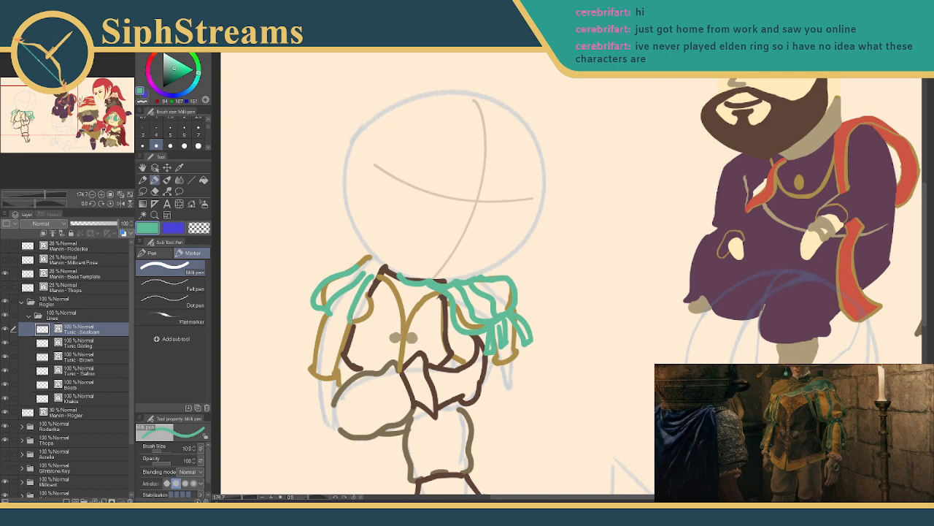
mouse_move(332, 315)
mouse_down()
mouse_move(350, 322)
mouse_move(305, 340)
mouse_move(298, 363)
mouse_move(336, 320)
mouse_move(318, 367)
mouse_move(347, 322)
mouse_move(336, 365)
mouse_up()
key(ctrl+z)
key(ctrl+z)
drag(350, 330, 340, 367)
key(ctrl+z)
drag(349, 332, 341, 363)
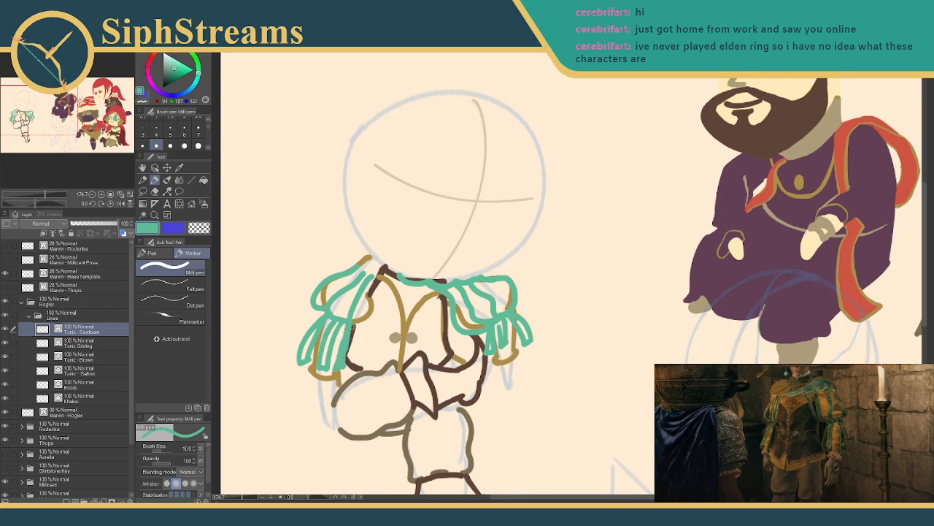
- Add a vector layer above Tunic - Seafoam and name it Gloves
drag(424, 338, 431, 311)
click(72, 500)
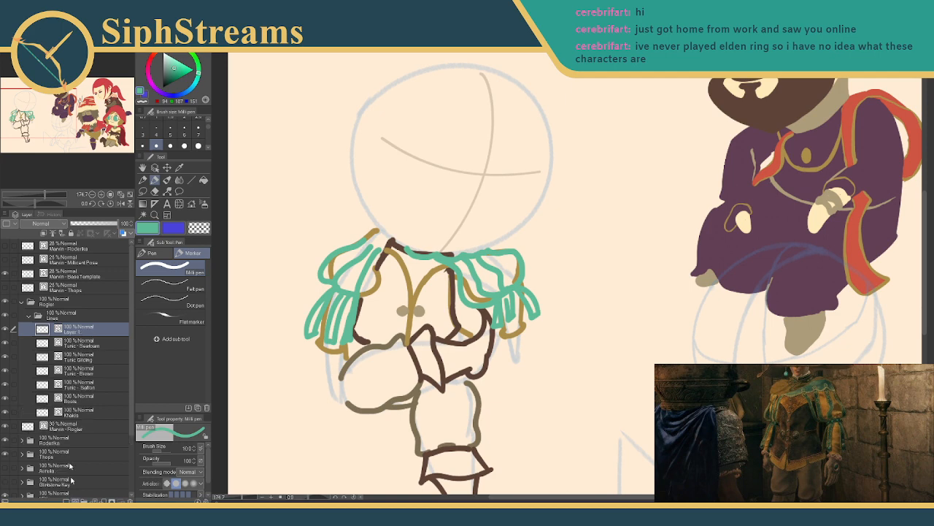
double_click(70, 330)
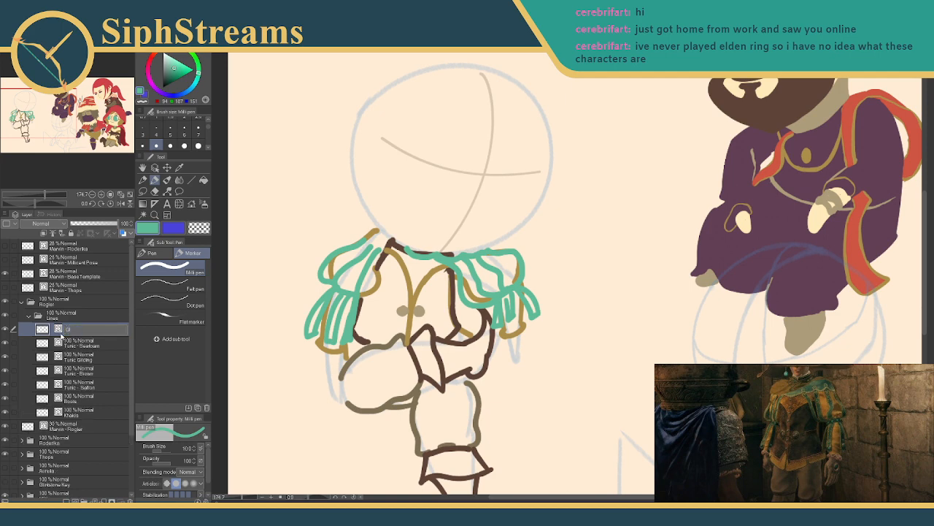
key(Return)
- Pick the trousers' dark khaki, ink both gloves below the sleeve cuffs and move the Gloves layer beneath Tunic - Saffron
click(179, 167)
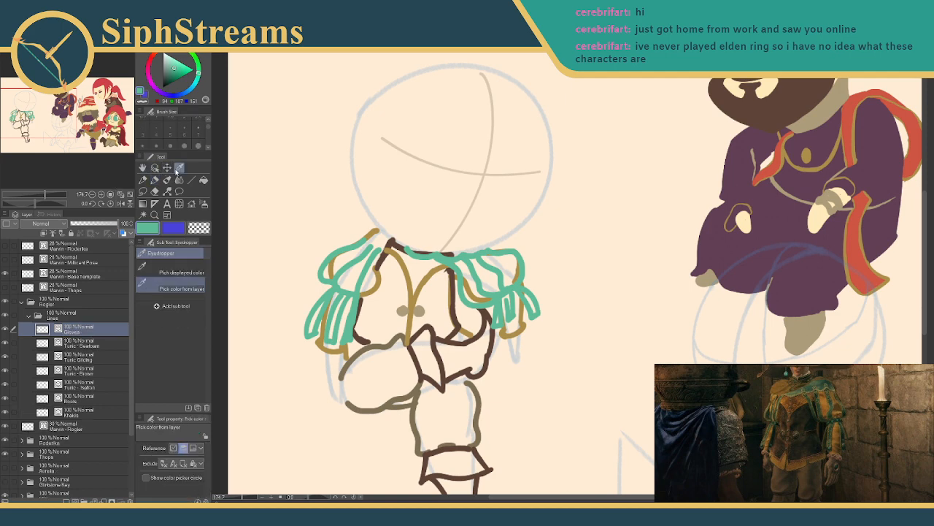
click(389, 343)
drag(456, 307, 469, 270)
click(155, 179)
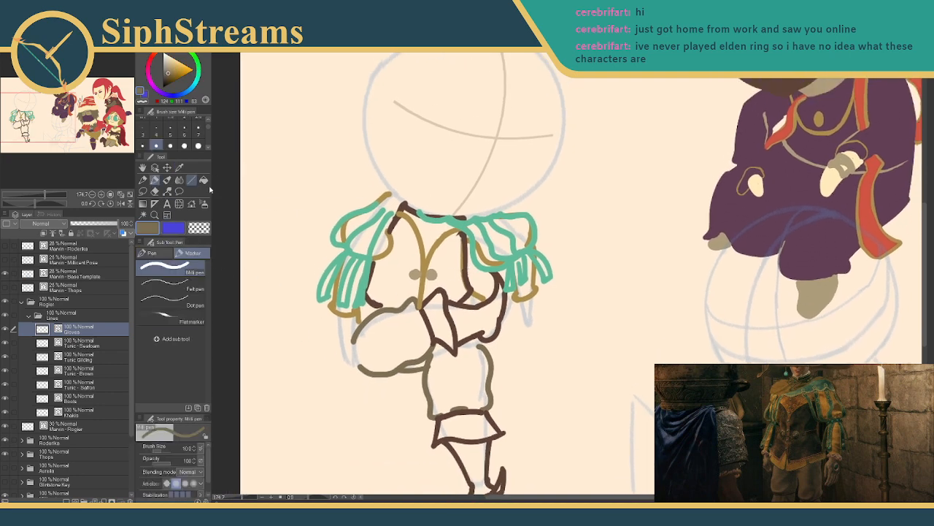
mouse_move(520, 304)
mouse_down()
mouse_move(534, 324)
mouse_move(533, 297)
mouse_up()
drag(73, 333, 115, 400)
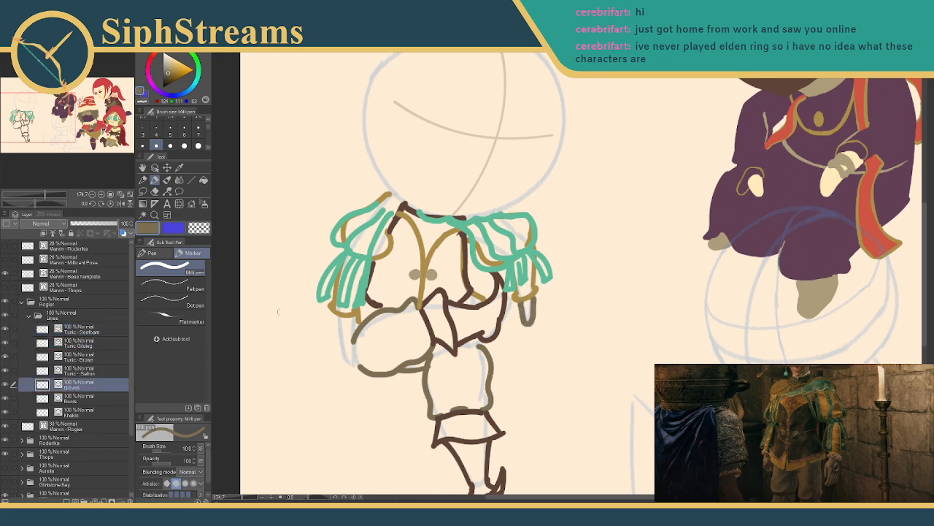
mouse_move(338, 319)
mouse_down()
mouse_move(344, 351)
mouse_move(351, 321)
mouse_up()
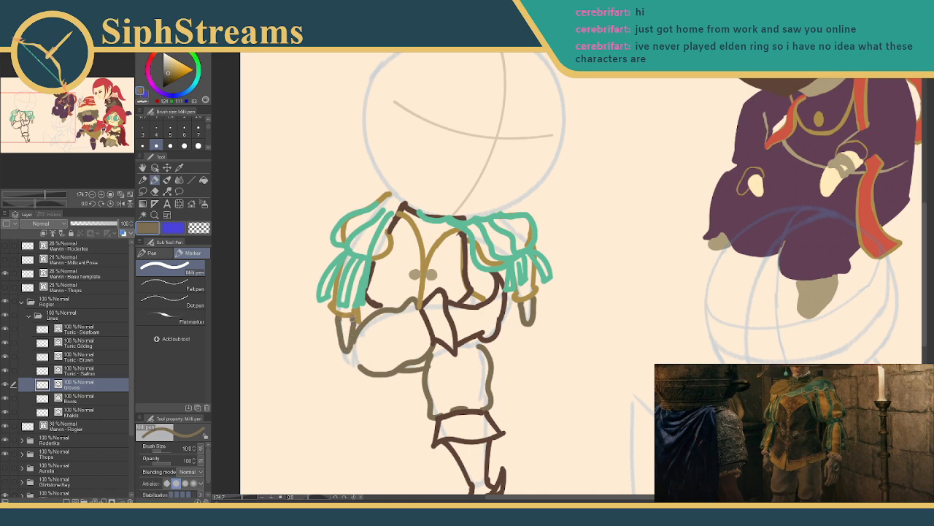
- Pick the seafoam of the shoulder drapery and add a small round dot on each glove
click(179, 167)
click(330, 233)
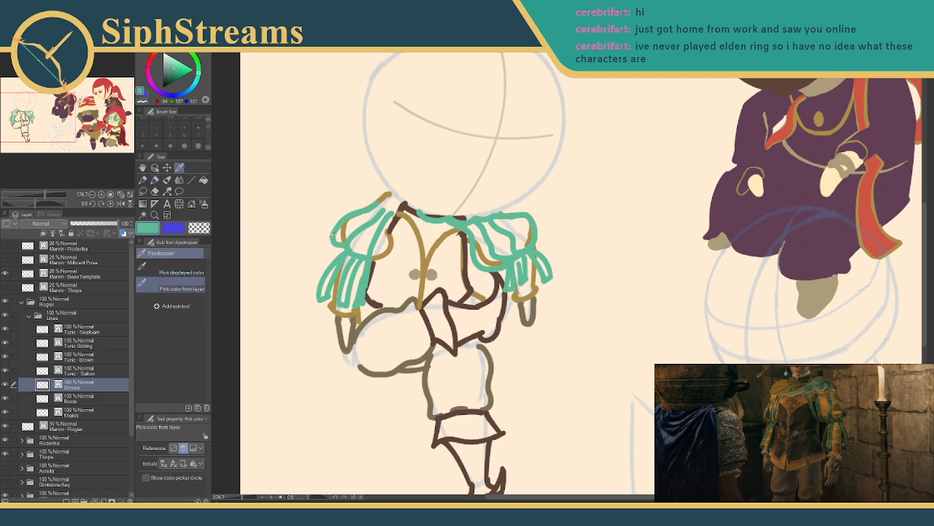
click(155, 179)
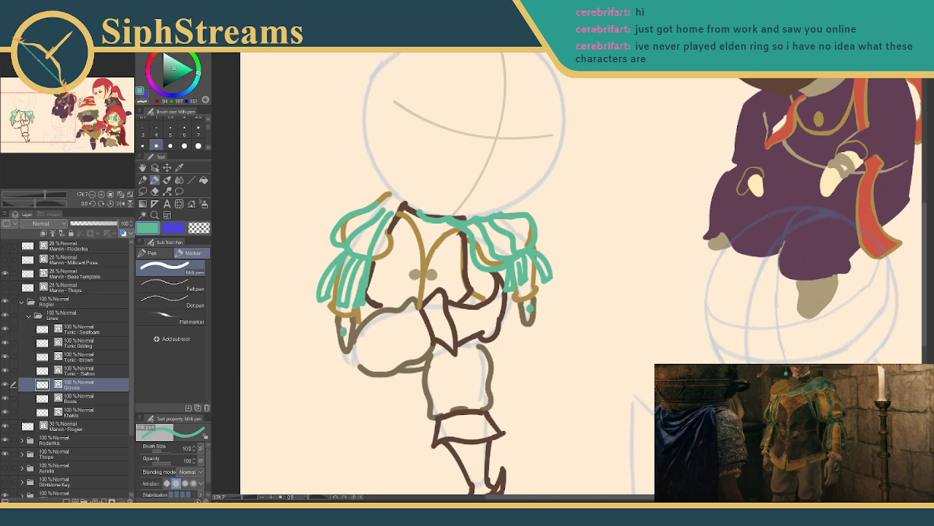
- Add a small seafoam dot on the foot of each boot on the Boots layer
mouse_move(421, 367)
mouse_down()
mouse_move(431, 340)
mouse_move(409, 302)
mouse_up()
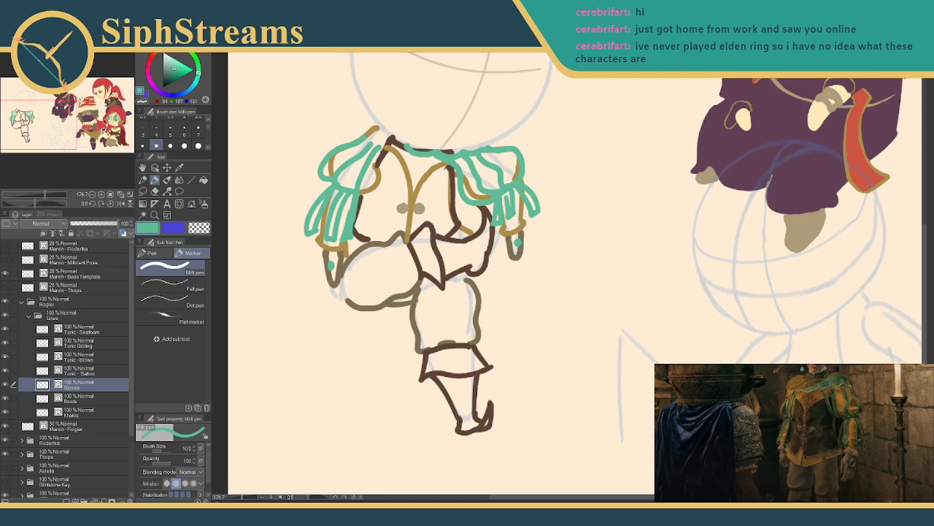
click(80, 400)
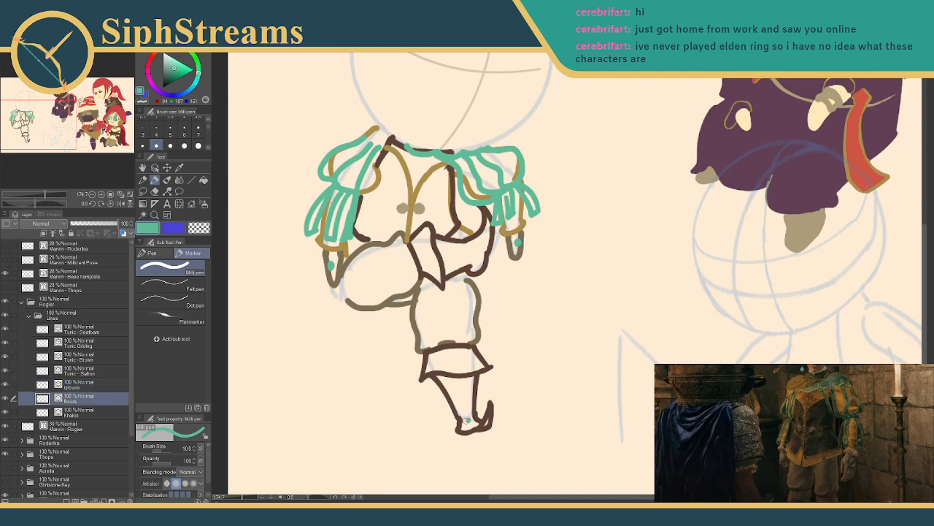
key(ctrl+z)
scroll(425, 293, up, 3)
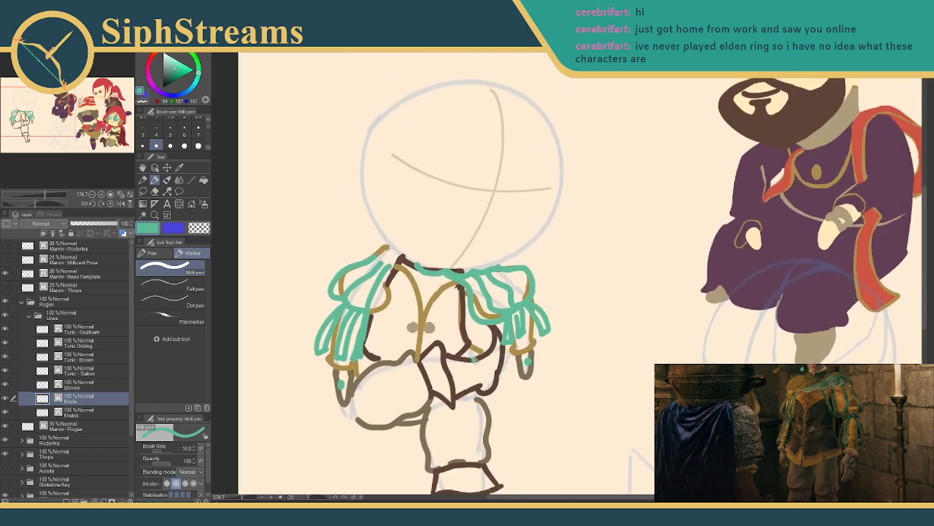
- Pick the trousers' dark khaki and add a vector layer named Cape at the top of the Lines folder
drag(367, 324, 369, 403)
click(180, 169)
drag(374, 300, 344, 248)
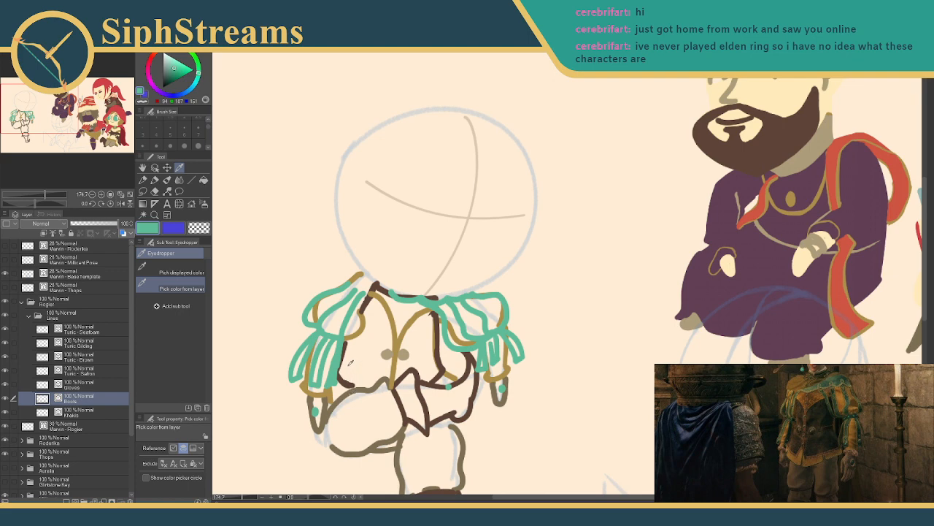
click(354, 388)
key(p)
drag(419, 276, 430, 292)
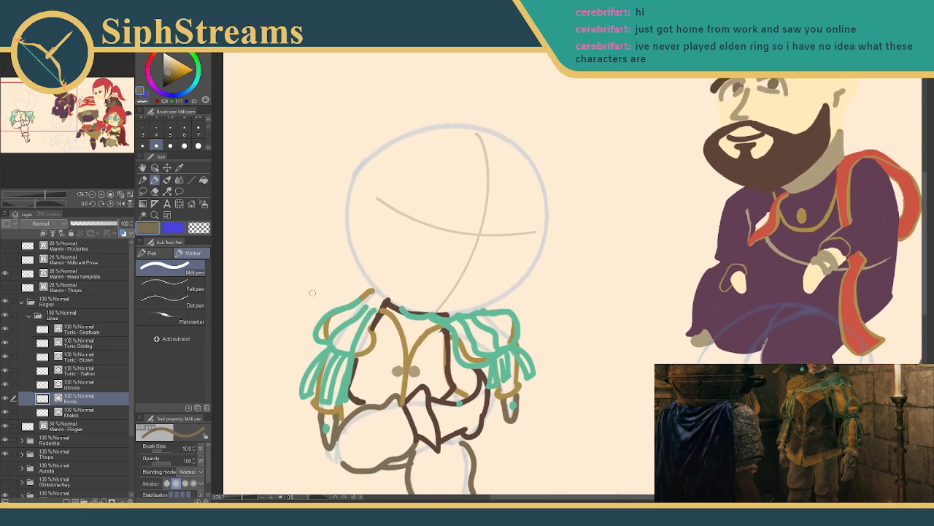
click(63, 316)
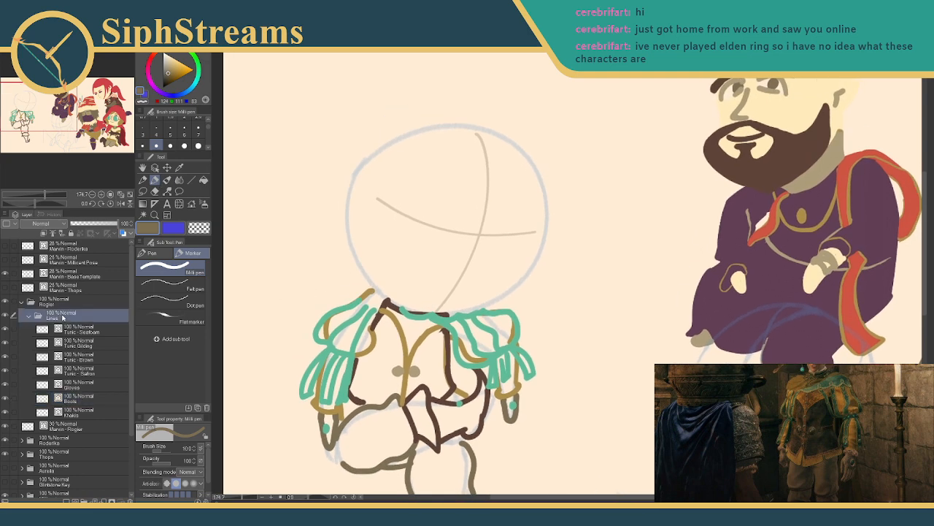
click(75, 501)
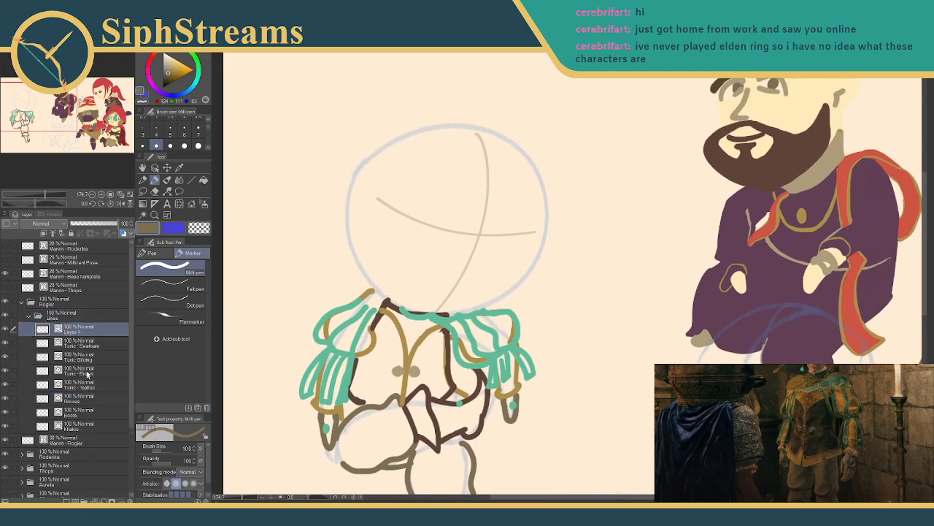
double_click(80, 328)
key(Return)
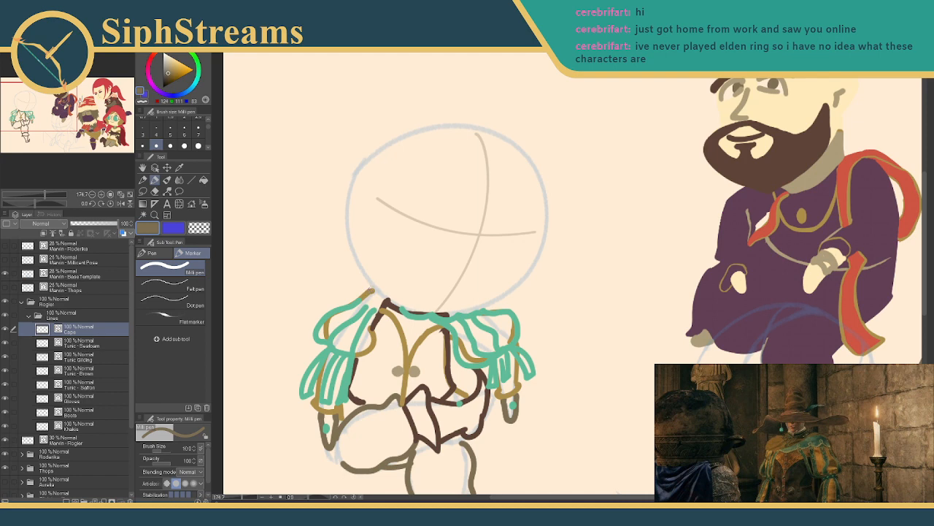
- Ink the cape's collar band around the neck in dark khaki
mouse_move(371, 287)
mouse_down()
mouse_move(359, 289)
mouse_move(374, 288)
mouse_move(350, 301)
mouse_move(371, 317)
mouse_move(444, 314)
mouse_up()
key(ctrl+z)
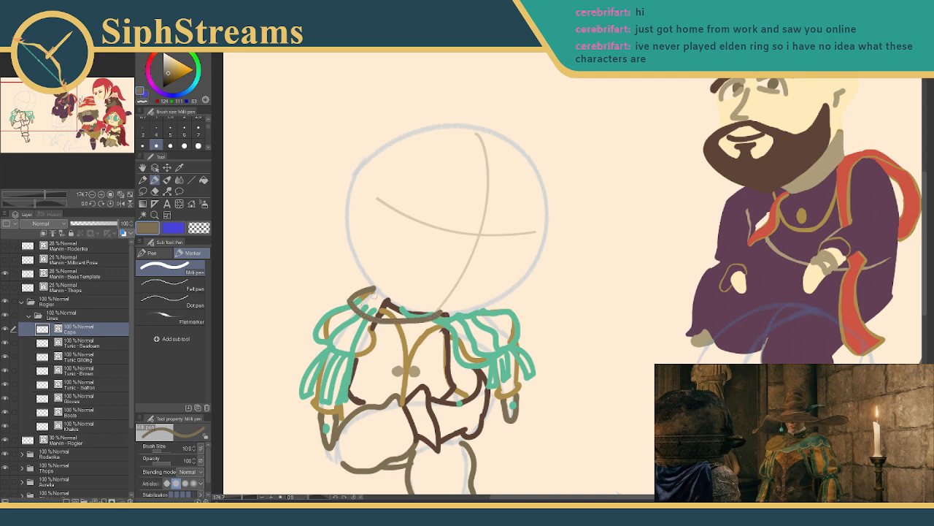
mouse_move(375, 289)
mouse_down()
mouse_move(397, 307)
mouse_move(443, 313)
mouse_move(376, 290)
mouse_up()
- Pick the lighter khaki of the tunic buttons and ink the cape's collar band around the neck with it
mouse_move(348, 360)
mouse_down()
mouse_move(372, 294)
mouse_move(355, 250)
mouse_up()
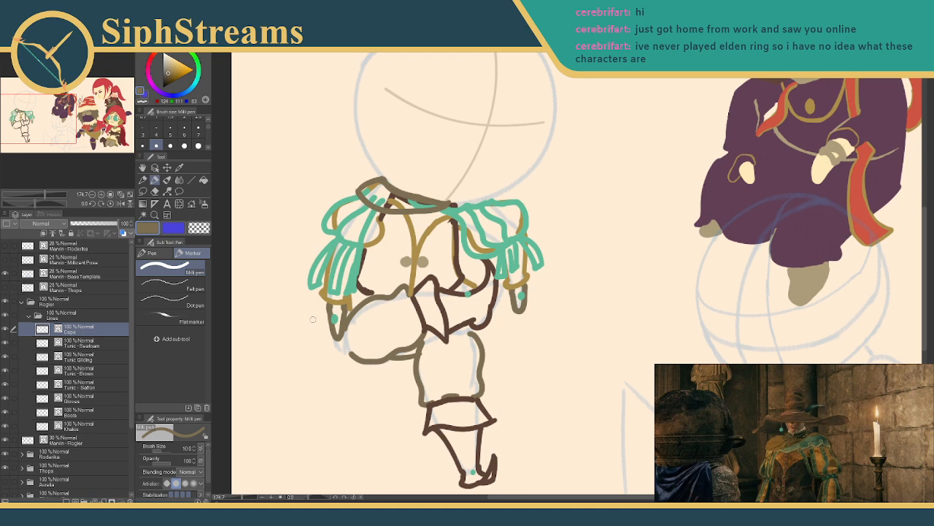
click(179, 167)
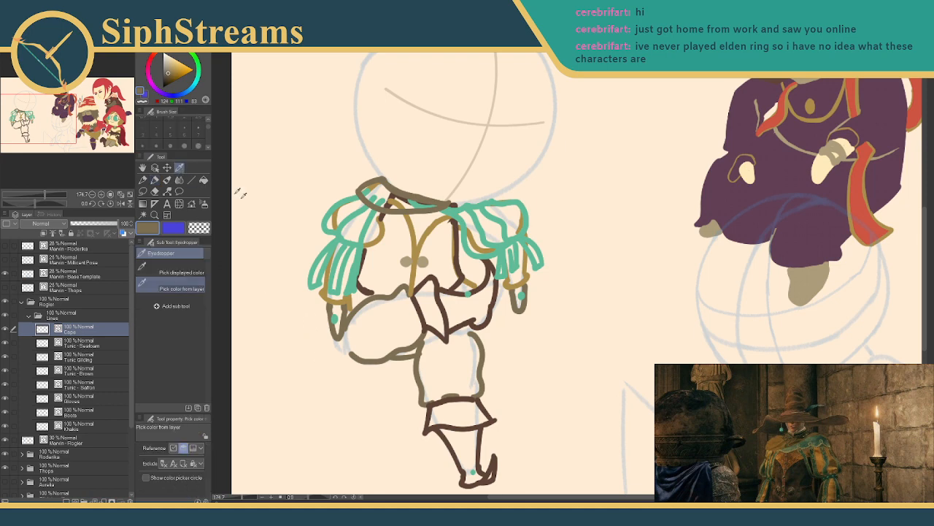
click(406, 261)
key(p)
mouse_move(383, 178)
mouse_down()
mouse_move(358, 189)
mouse_move(378, 208)
mouse_move(441, 205)
mouse_up()
drag(382, 181, 459, 198)
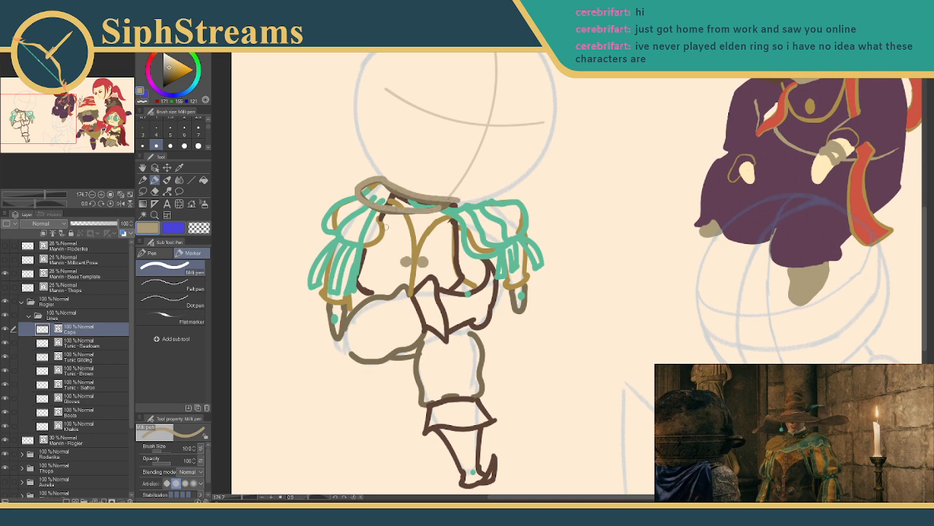
- Ink the cape hanging behind the figure in light khaki, with long side edges, a hem and inner fold lines
mouse_move(460, 258)
mouse_down()
mouse_move(408, 294)
mouse_move(334, 392)
mouse_move(406, 272)
mouse_move(420, 197)
mouse_up()
mouse_move(279, 268)
mouse_down()
mouse_move(326, 249)
mouse_move(329, 225)
mouse_move(298, 420)
mouse_up()
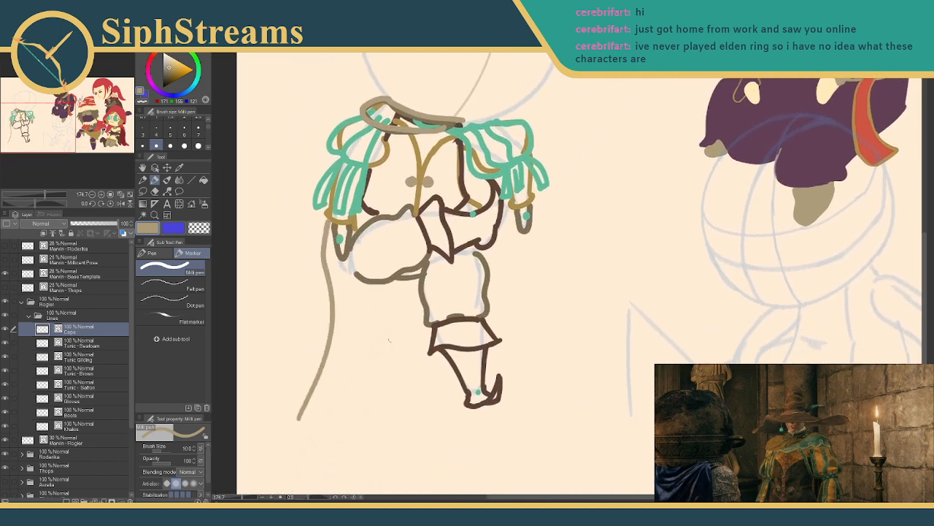
mouse_move(496, 245)
mouse_down()
mouse_move(517, 343)
mouse_move(510, 406)
mouse_move(526, 373)
mouse_move(509, 392)
mouse_up()
mouse_move(300, 419)
mouse_down()
mouse_move(325, 422)
mouse_move(460, 381)
mouse_up()
drag(361, 301, 418, 449)
drag(431, 283, 391, 353)
mouse_move(472, 309)
mouse_down()
mouse_move(508, 343)
mouse_move(481, 345)
mouse_up()
mouse_move(477, 236)
mouse_down()
mouse_move(484, 231)
mouse_move(469, 209)
mouse_up()
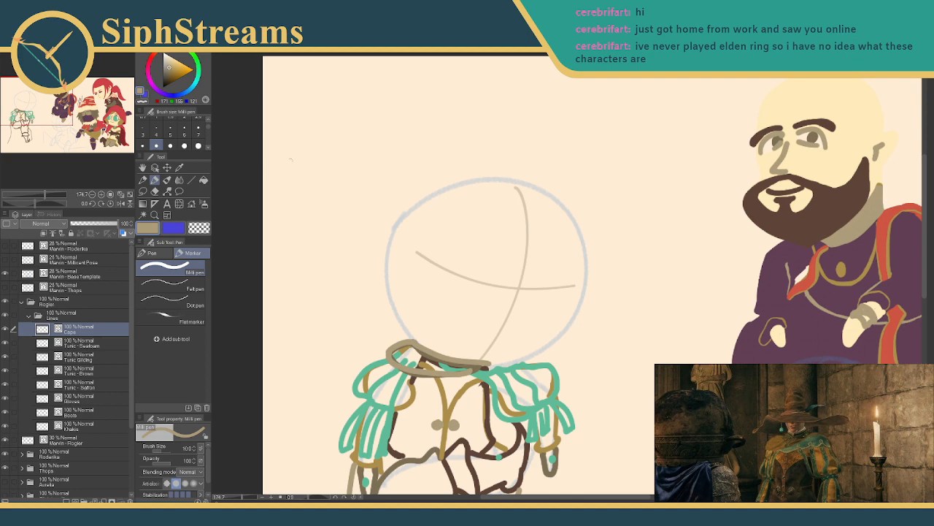
- Pick the bearded character's pale skin colour as the drawing colour and return to the Rogier figure's head
click(179, 167)
mouse_move(696, 212)
mouse_down()
mouse_move(690, 144)
mouse_move(594, 167)
mouse_move(560, 200)
mouse_up()
mouse_move(781, 252)
mouse_down()
mouse_move(589, 271)
mouse_move(388, 132)
mouse_move(598, 270)
mouse_move(629, 254)
mouse_up()
click(553, 158)
drag(481, 185, 692, 199)
mouse_move(519, 165)
mouse_down()
mouse_move(590, 196)
mouse_move(562, 177)
mouse_up()
mouse_move(403, 225)
mouse_down()
mouse_move(382, 181)
mouse_move(438, 190)
mouse_up()
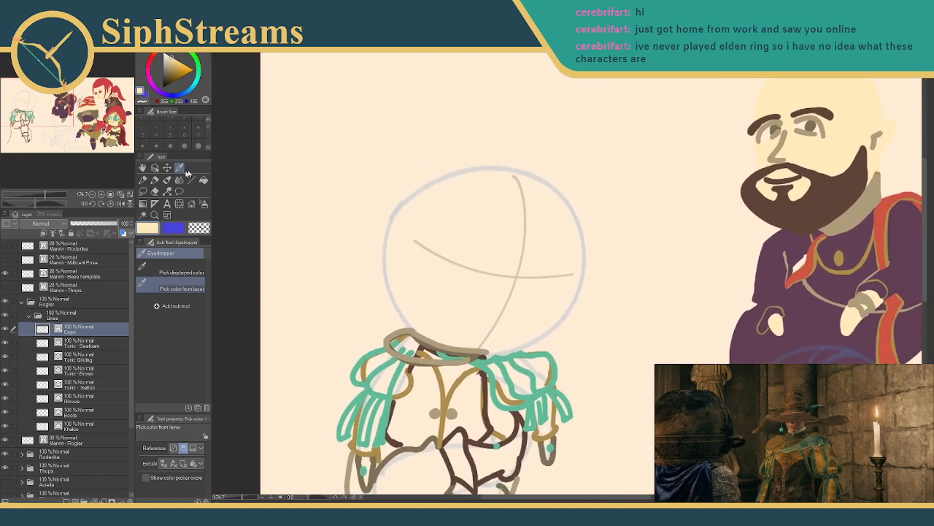
- Add a vector layer above Cape and name it Face
key(ctrl+shift+n)
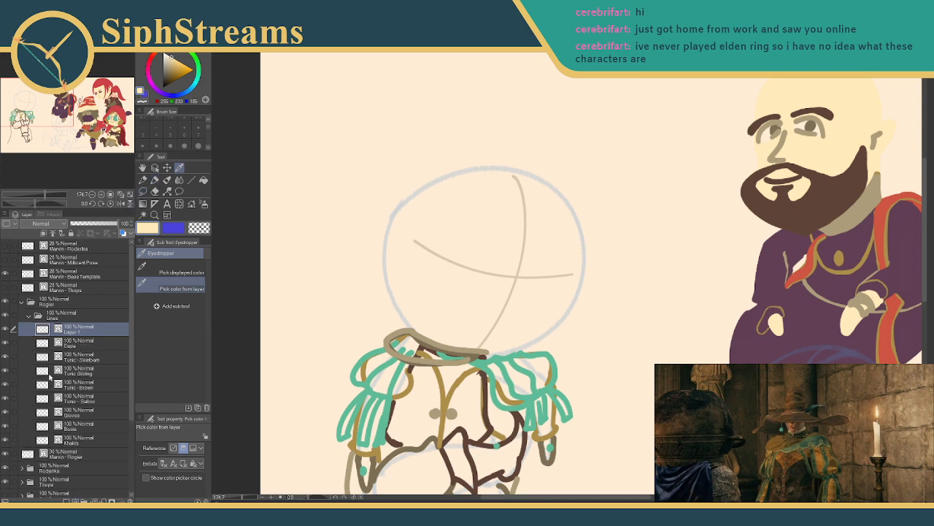
text(Face)
key(Return)
- Add a vector layer named Face Wrap, move it beneath Face and make Face the active layer
key(ctrl+shift+n)
double_click(71, 332)
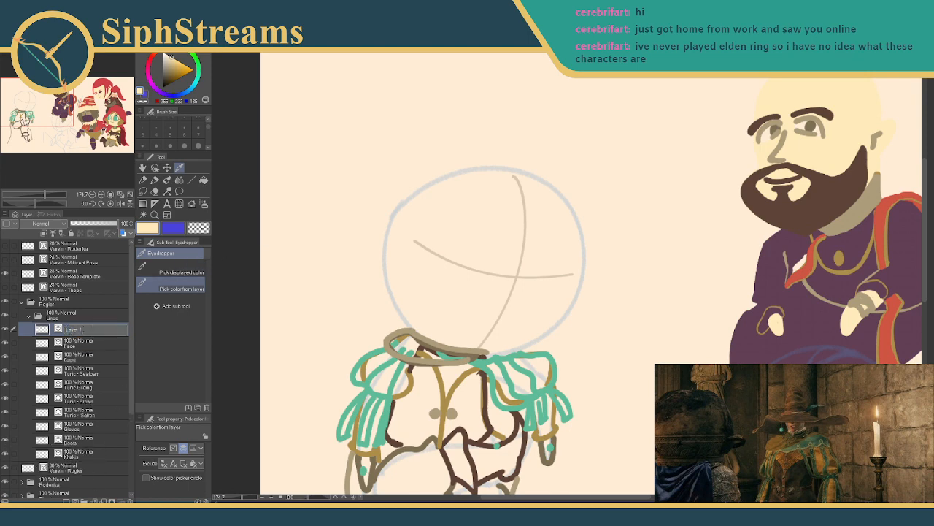
text(Face Wrap)
key(Return)
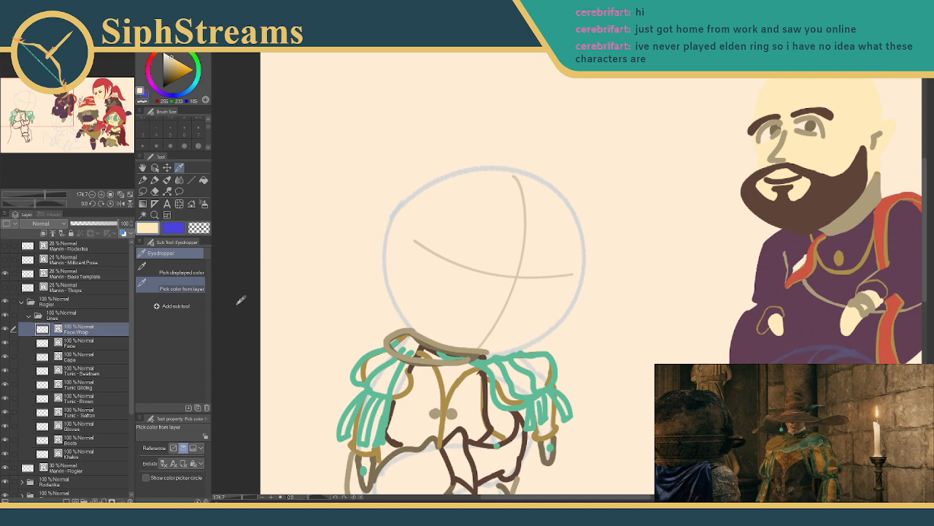
drag(96, 335, 86, 356)
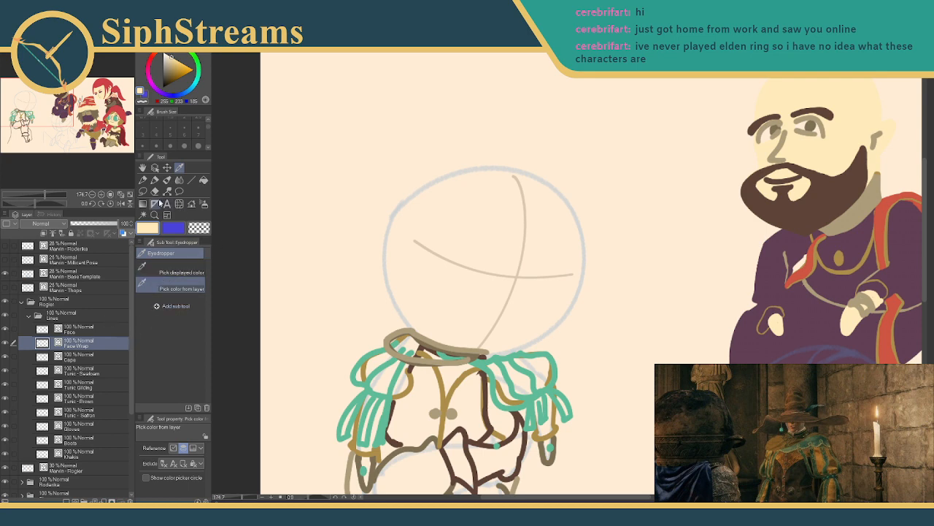
click(82, 330)
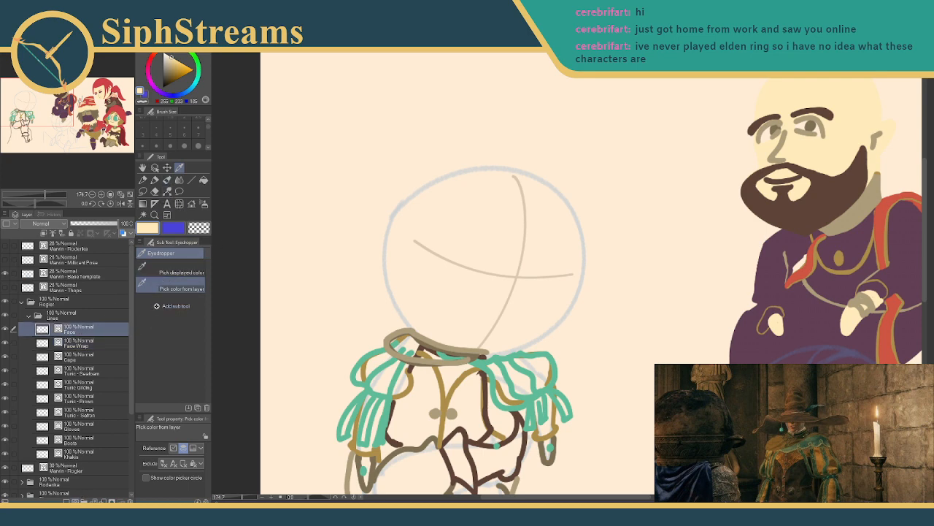
- Add a vector layer named Hat and move it beneath the Face Wrap layer
click(76, 501)
double_click(70, 331)
text(Hair)
key(Return)
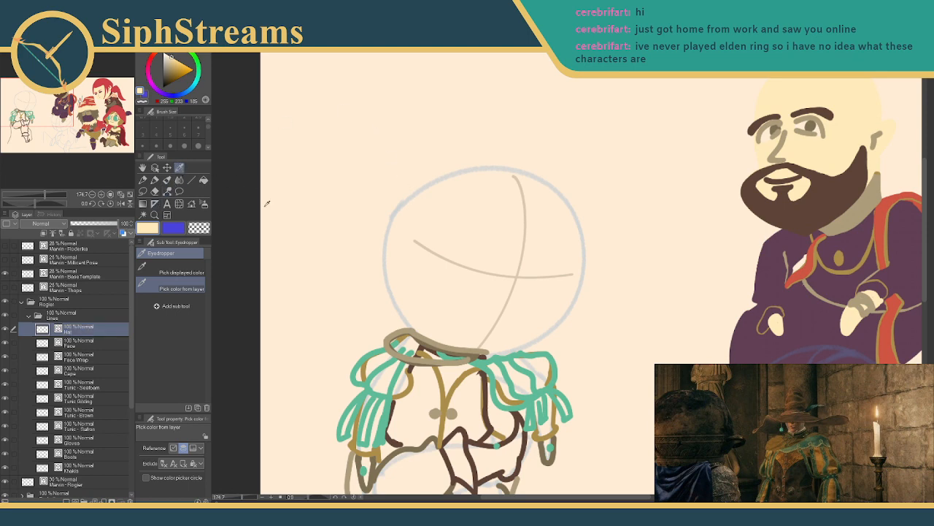
drag(73, 332, 77, 363)
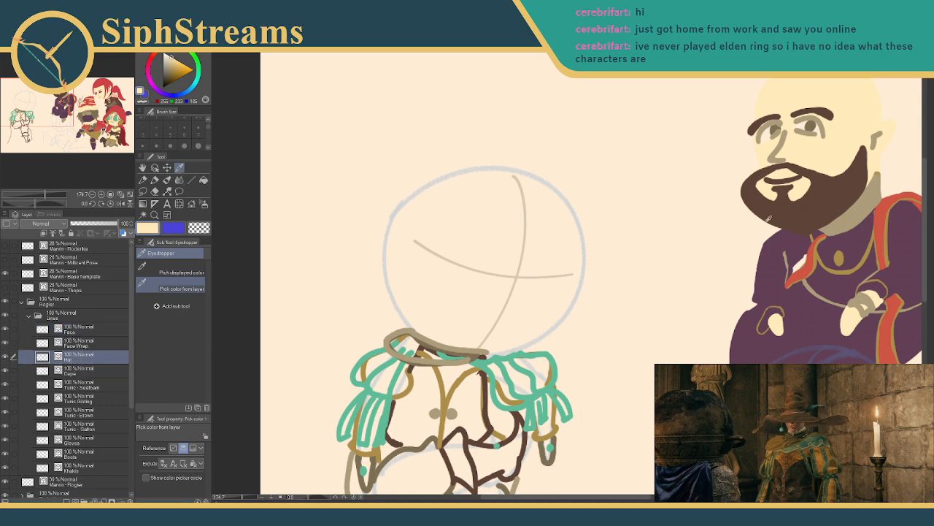
- Ink the Rogier figure's hat with a wide drooping brim and tall pointed crown, using the bearded character's dark brown beard colour
click(789, 217)
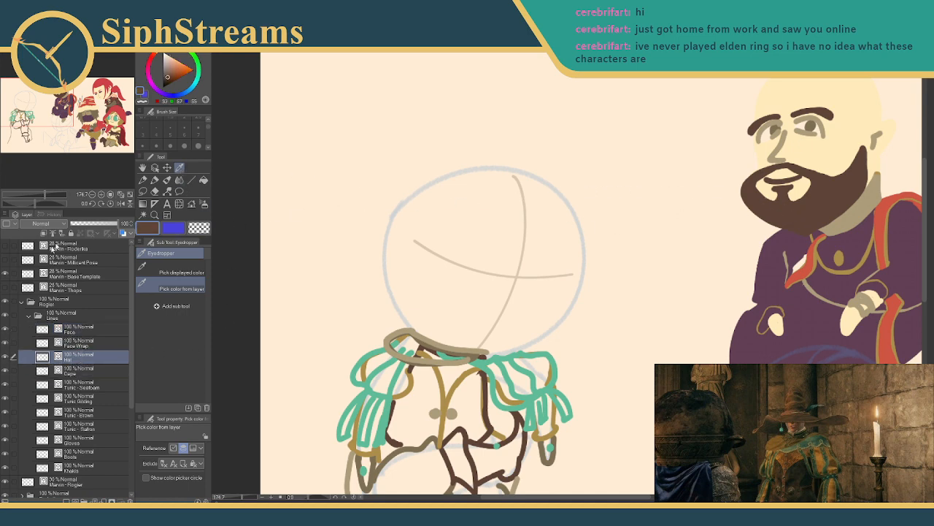
click(156, 180)
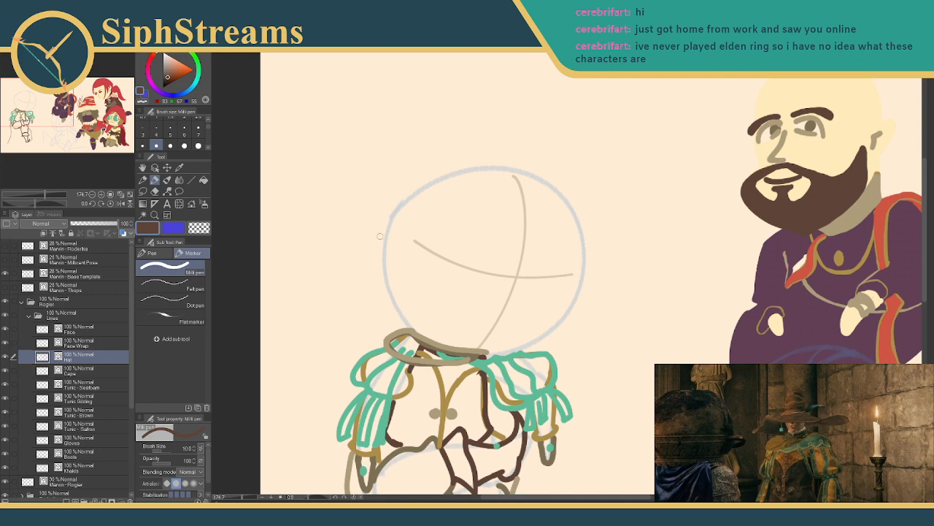
mouse_move(383, 236)
mouse_down()
mouse_move(372, 186)
mouse_move(442, 246)
mouse_move(598, 291)
mouse_up()
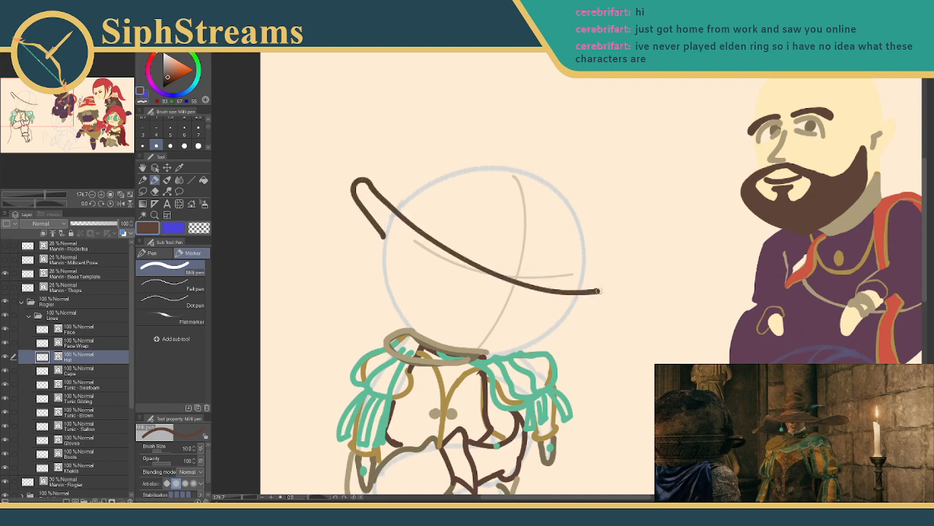
drag(590, 291, 573, 306)
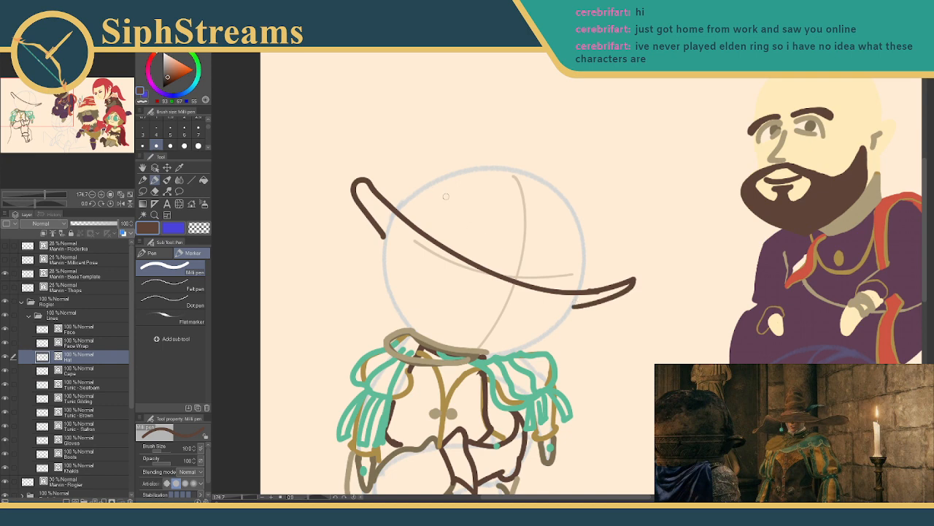
mouse_move(370, 185)
mouse_down()
mouse_move(460, 172)
mouse_move(544, 189)
mouse_move(588, 273)
mouse_move(589, 261)
mouse_move(594, 293)
mouse_up()
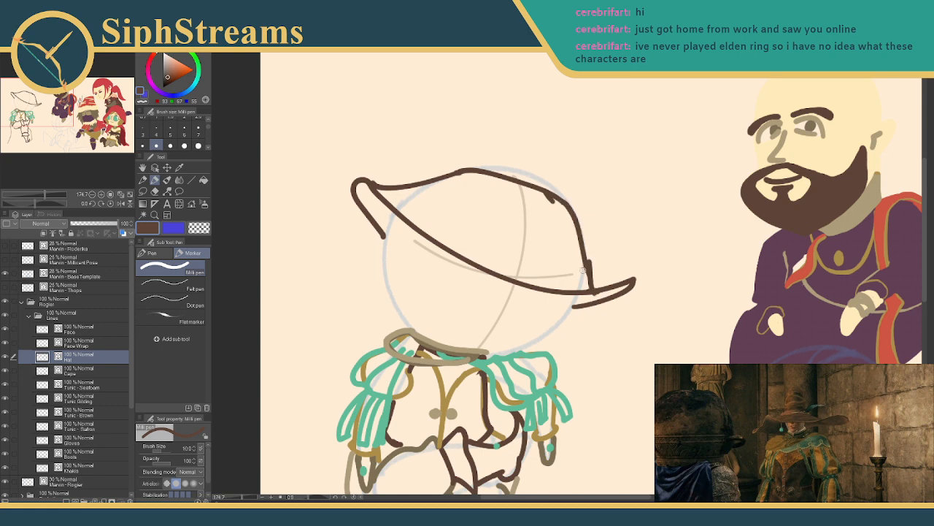
mouse_move(480, 167)
mouse_down()
mouse_move(473, 57)
mouse_move(534, 134)
mouse_move(541, 175)
mouse_up()
drag(531, 117, 548, 188)
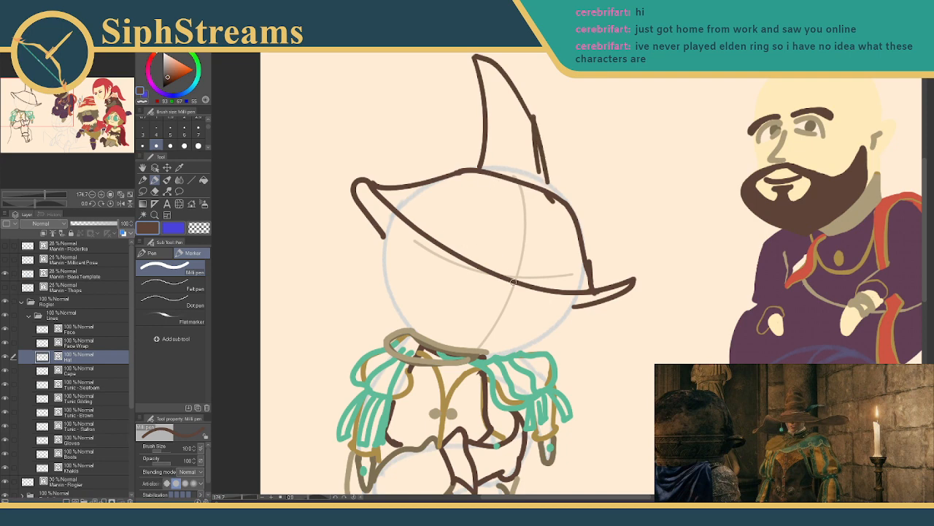
- Try to ink a wavy upturned fold in the hat's front brim, erasing the brim line underneath it
click(495, 269)
key(ctrl+z)
mouse_move(478, 266)
mouse_down()
mouse_move(558, 255)
mouse_move(577, 289)
mouse_move(528, 289)
mouse_move(543, 289)
mouse_up()
key(e)
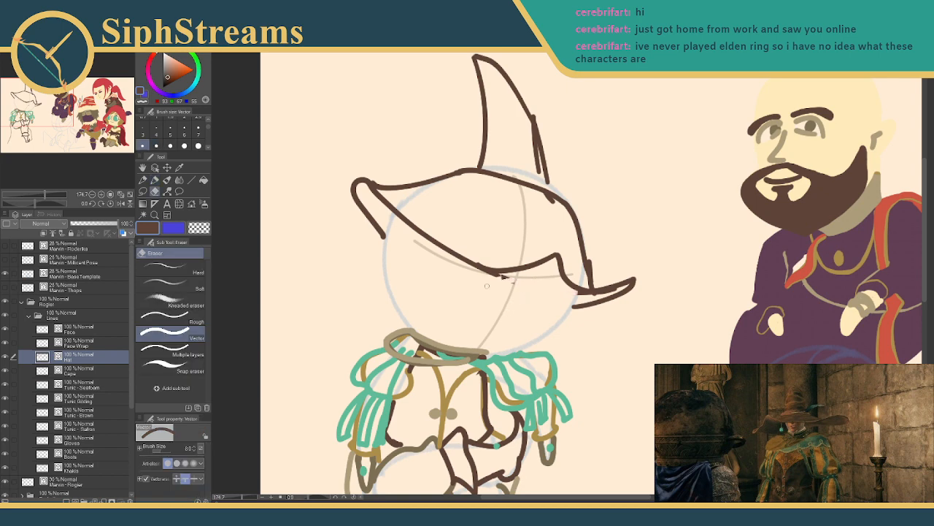
drag(483, 276, 548, 287)
click(552, 254)
key(ctrl+z)
key(p)
drag(559, 255, 499, 243)
key(e)
click(489, 281)
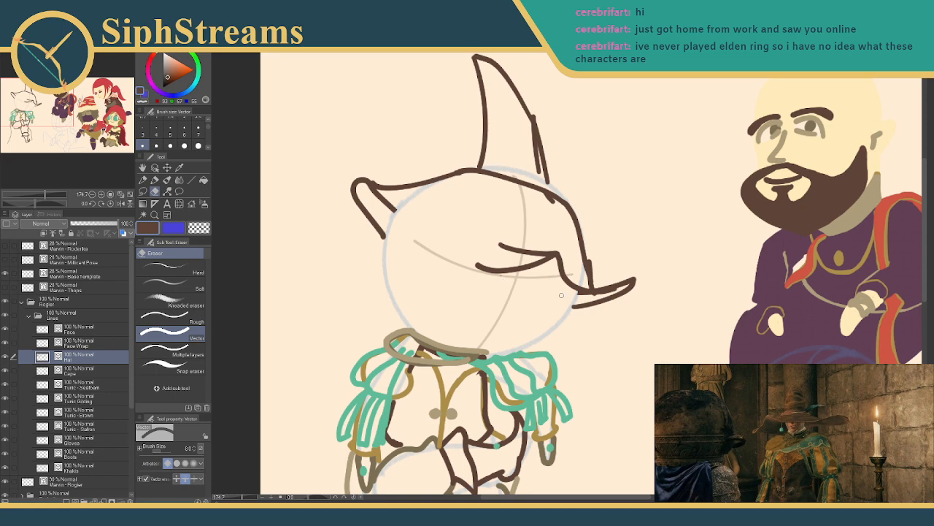
- Erase the hat's front brim tip, the fold strokes and the lower end of the crown line
key(p)
key(e)
click(611, 286)
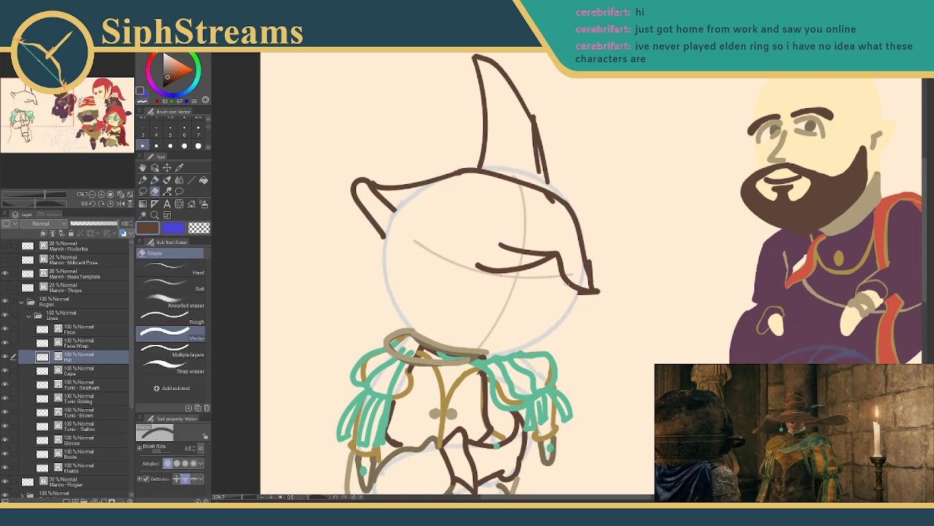
click(524, 267)
click(581, 284)
click(587, 269)
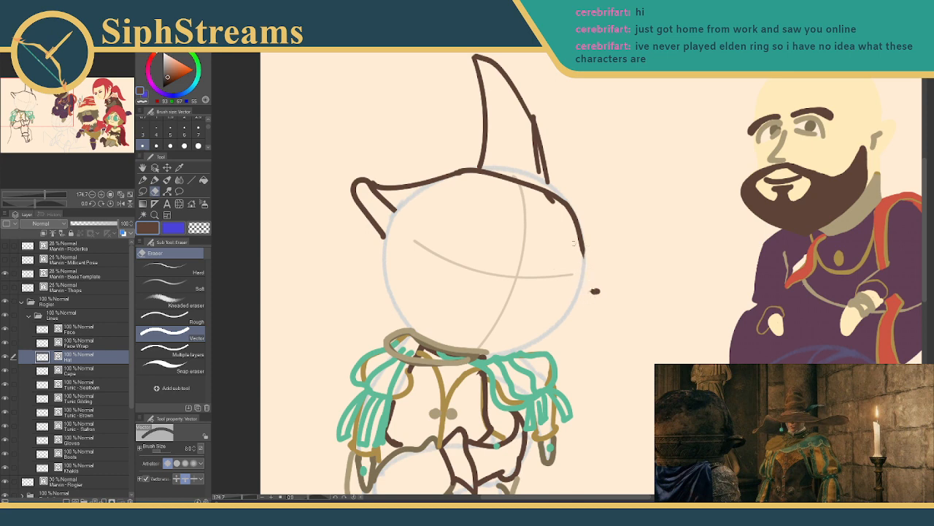
- Ink a new brim edge curving across the head from the hat's back tip to an upturned, curled front tip
key(p)
mouse_move(387, 202)
mouse_down()
mouse_move(475, 246)
mouse_move(580, 241)
mouse_move(607, 228)
mouse_move(585, 264)
mouse_up()
key(ctrl+z)
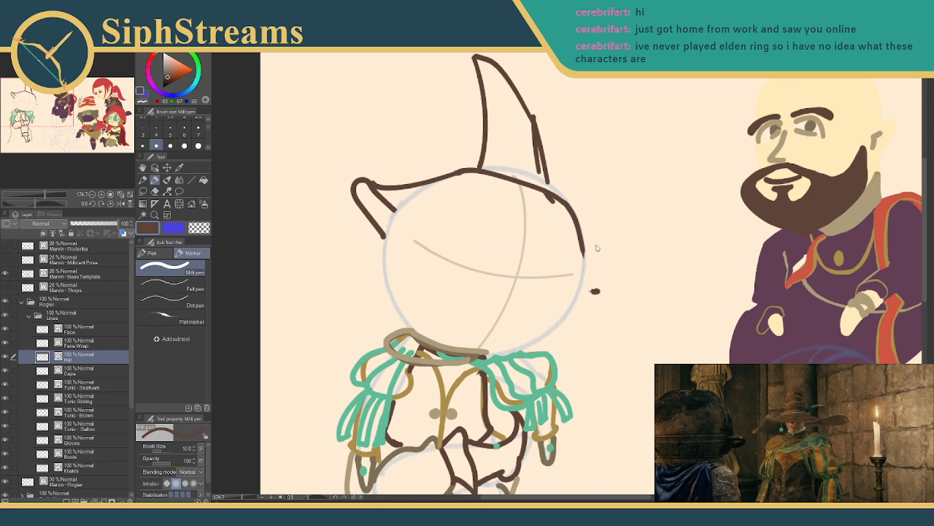
mouse_move(388, 202)
mouse_down()
mouse_move(410, 222)
mouse_move(520, 252)
mouse_move(606, 236)
mouse_move(584, 277)
mouse_move(597, 264)
mouse_move(593, 282)
mouse_move(603, 292)
mouse_move(619, 287)
mouse_move(572, 297)
mouse_up()
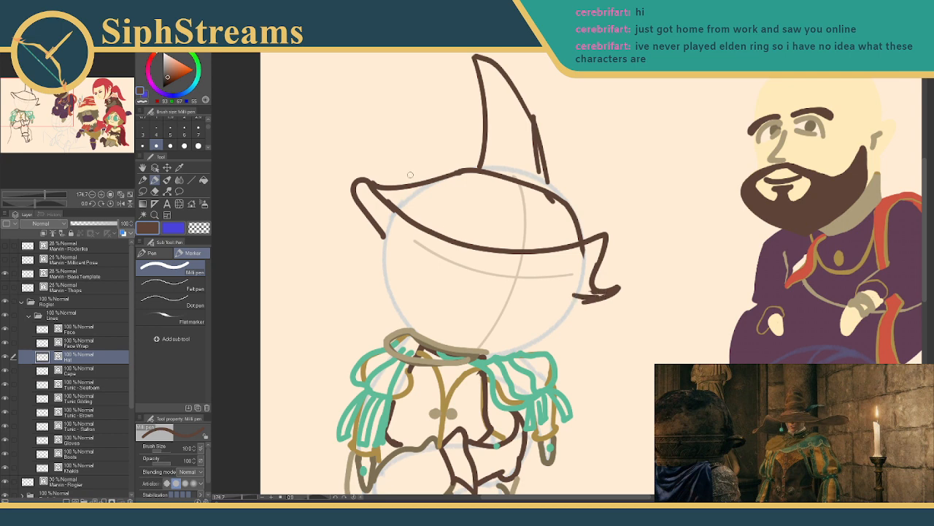
- Redraw the back tip of the hat brim as a sharp point instead of a rounded loop
mouse_move(370, 183)
mouse_down()
mouse_move(365, 158)
mouse_move(358, 200)
mouse_up()
key(ctrl+z)
key(ctrl+z)
mouse_move(363, 176)
mouse_down()
mouse_move(361, 207)
mouse_move(382, 234)
mouse_up()
key(ctrl+z)
mouse_move(364, 167)
mouse_down()
mouse_move(362, 184)
mouse_move(384, 234)
mouse_move(359, 189)
mouse_up()
- Trim the overshooting line ends where the hat's crown meets the brim and at the curled front tip
key(e)
key(p)
mouse_move(542, 227)
mouse_down()
mouse_move(519, 188)
mouse_move(498, 186)
mouse_up()
key(e)
drag(530, 255, 534, 259)
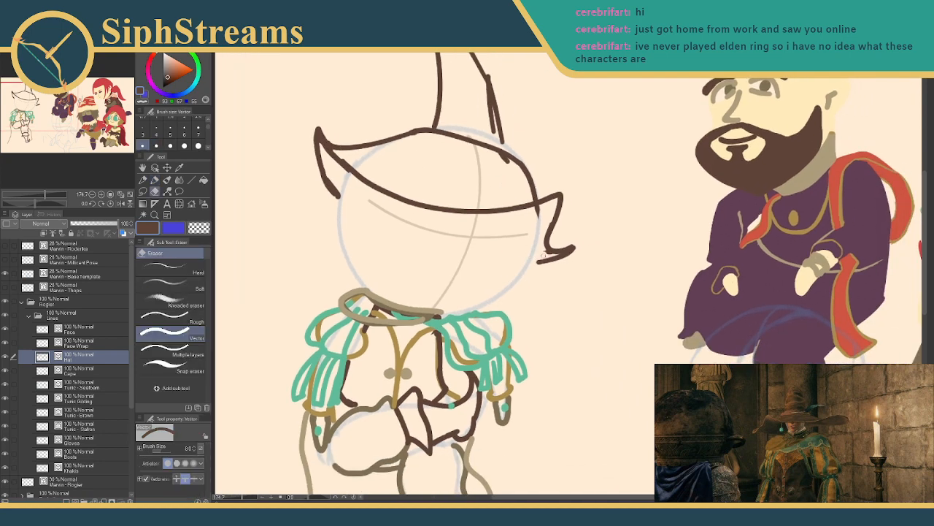
mouse_move(538, 211)
mouse_down()
mouse_move(522, 219)
mouse_move(526, 291)
mouse_up()
key(p)
key(ctrl+z)
key(e)
key(p)
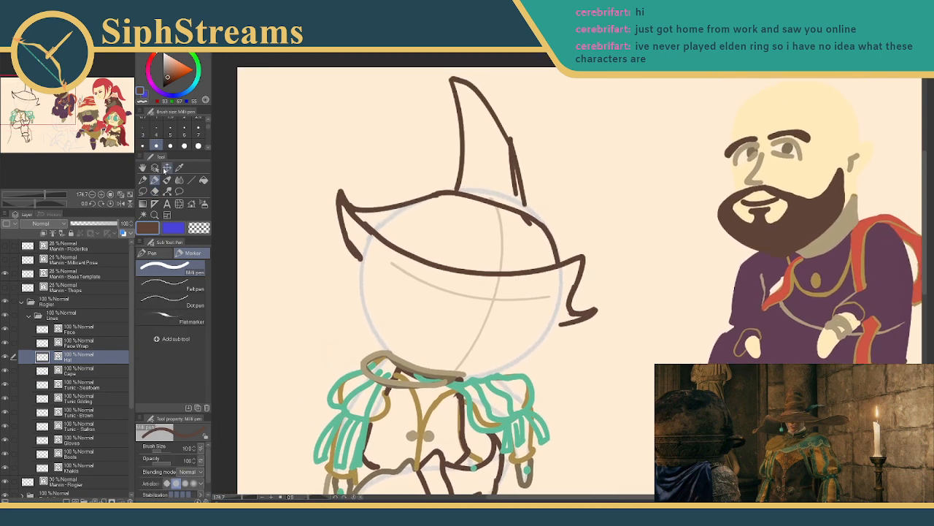
- Lasso the whole hat, move it slightly down onto the head circle and clear the selection
click(143, 191)
mouse_move(420, 62)
mouse_down()
mouse_move(368, 103)
mouse_move(447, 306)
mouse_move(658, 298)
mouse_move(520, 76)
mouse_up()
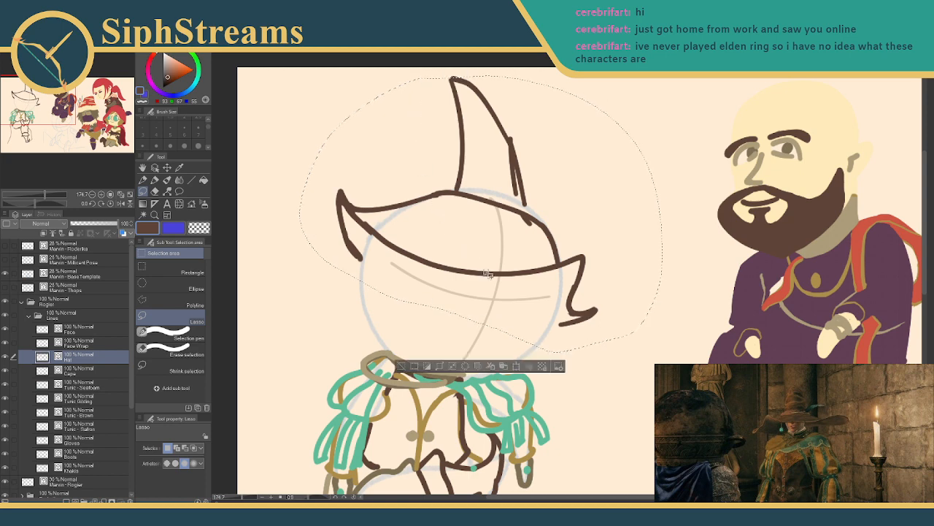
click(516, 365)
drag(565, 249, 560, 268)
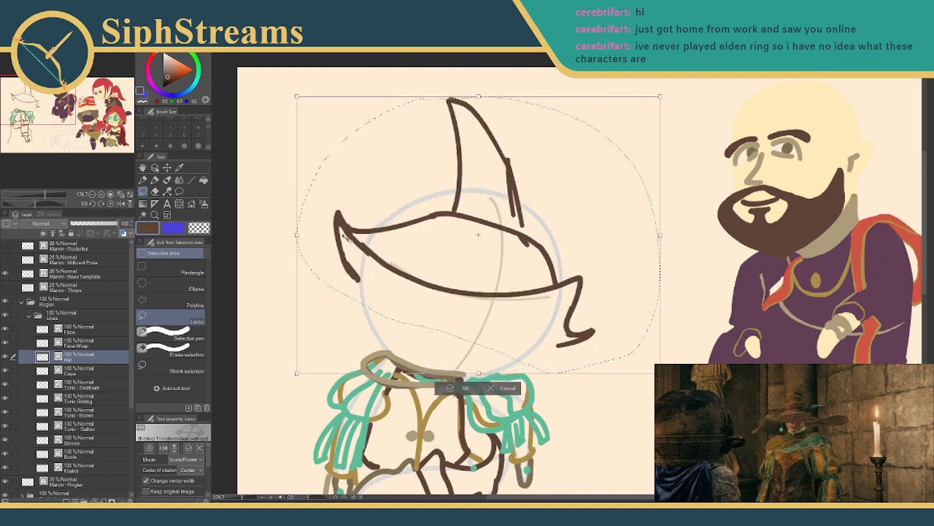
click(453, 387)
click(437, 389)
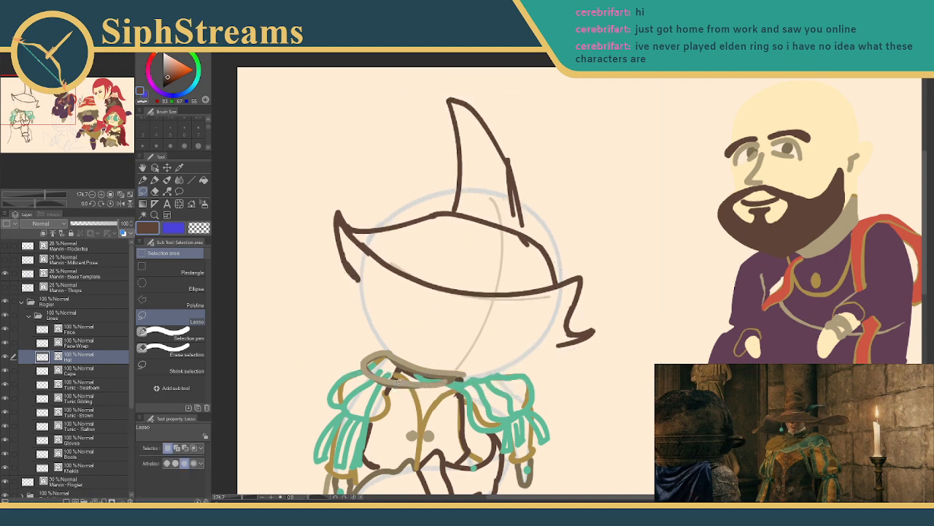
- Make the Face Wrap layer active and sample a light cream from the bearded character's eye area for the pen
click(84, 346)
click(179, 167)
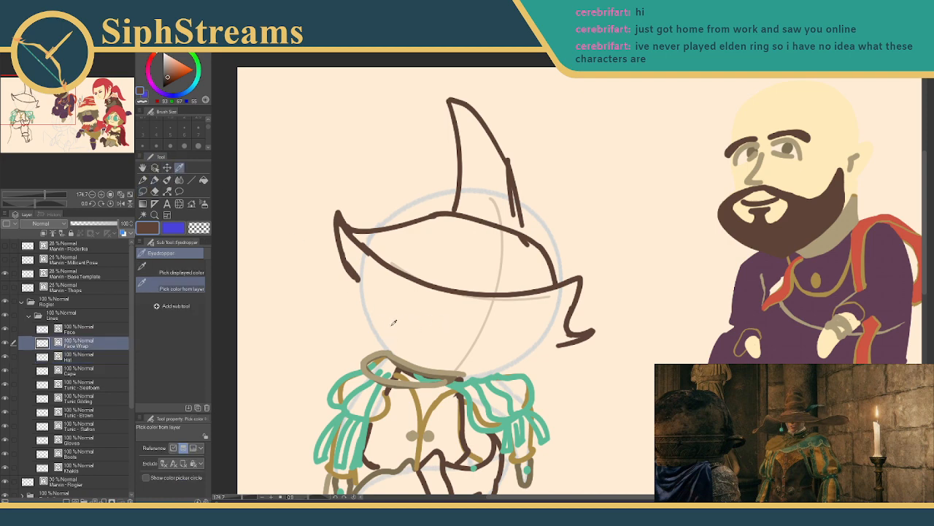
drag(600, 300, 480, 290)
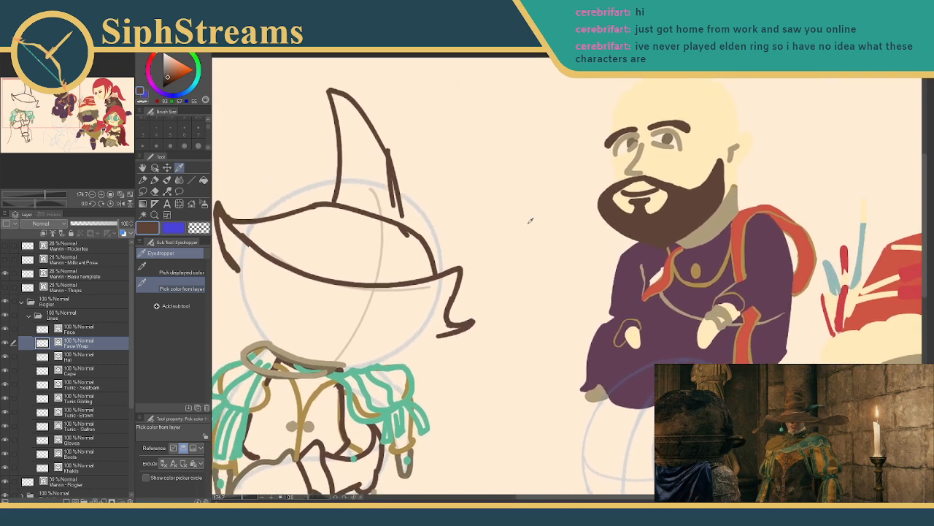
click(662, 137)
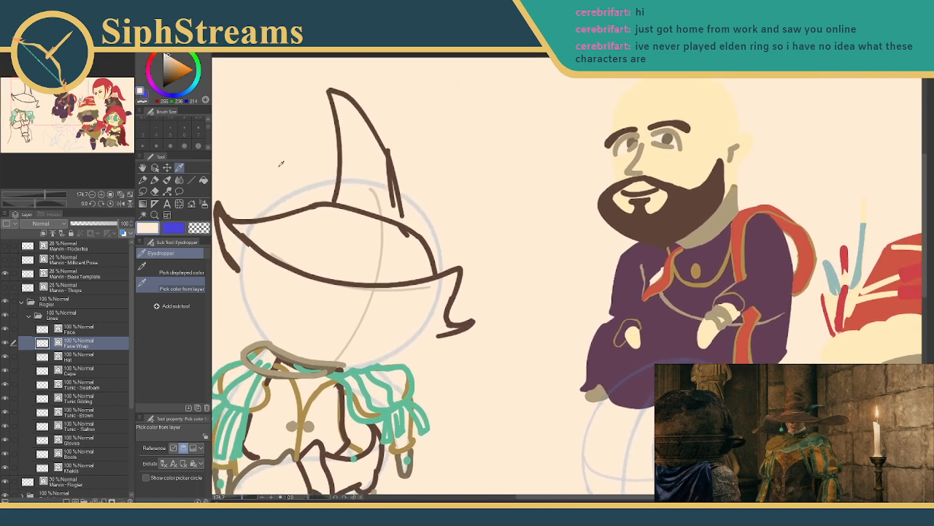
click(154, 180)
drag(320, 211, 410, 228)
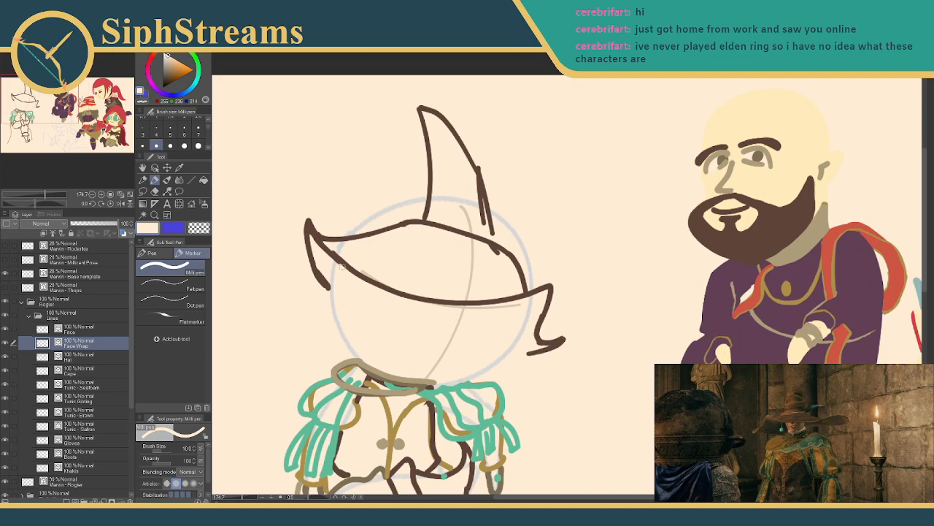
- Hide the Paper layer so that light strokes stand out against transparency
scroll(122, 388, down, 3)
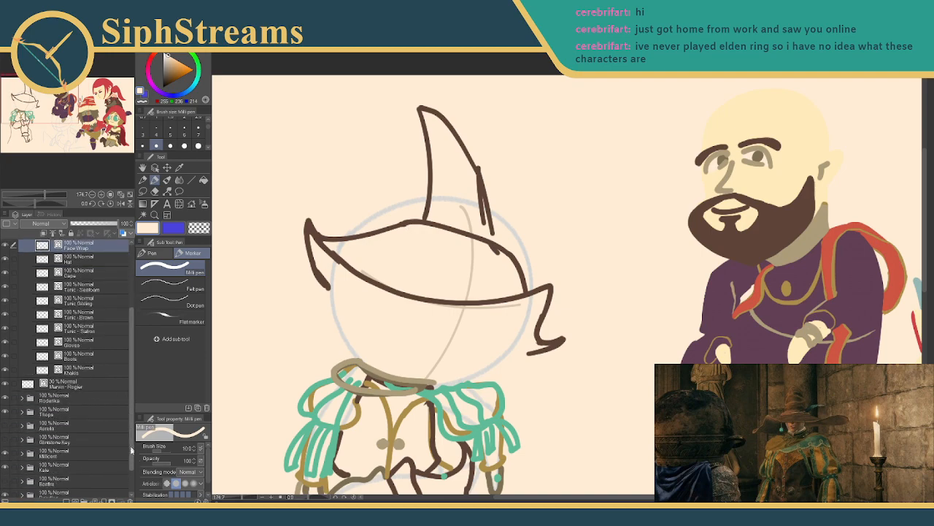
drag(132, 417, 132, 439)
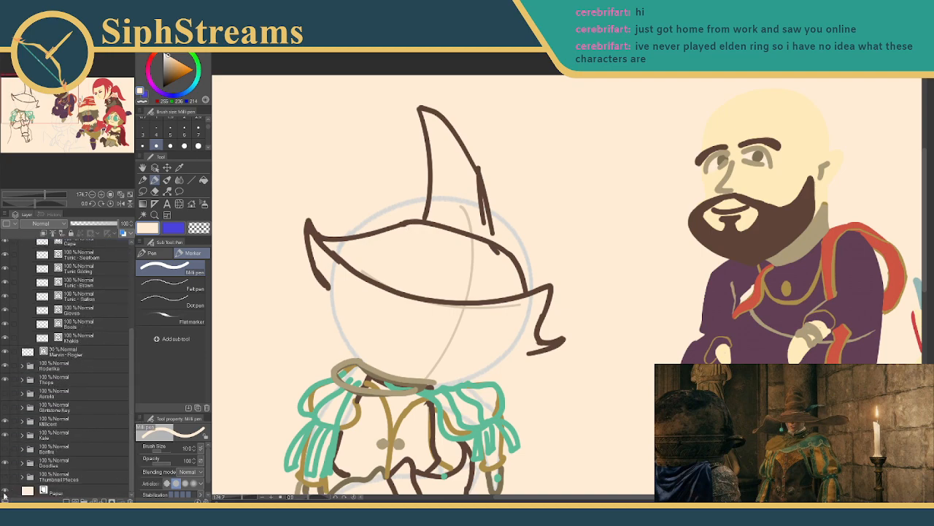
click(5, 491)
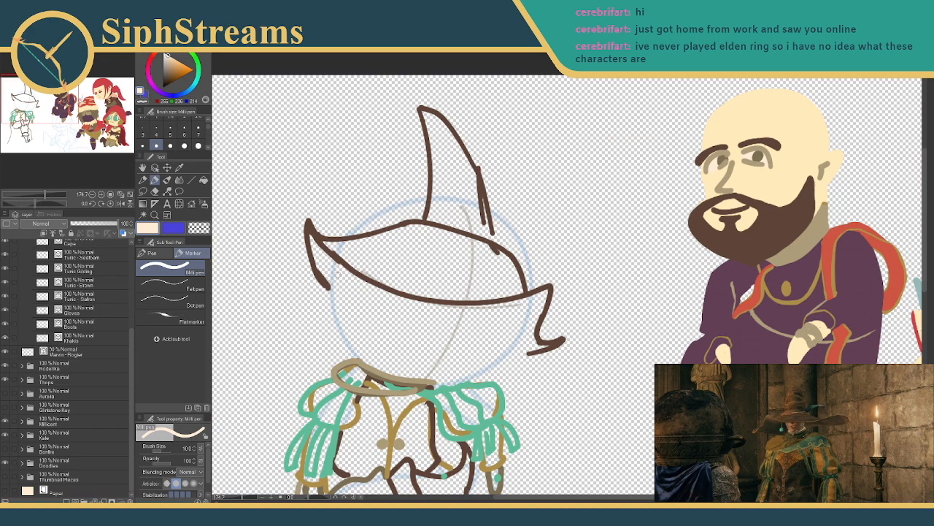
- Ink the face wrap's outer back edge in cream, curving from the hat brim down to the collar
drag(332, 256, 352, 341)
key(ctrl+z)
mouse_move(332, 259)
mouse_down()
mouse_move(340, 328)
mouse_move(351, 351)
mouse_up()
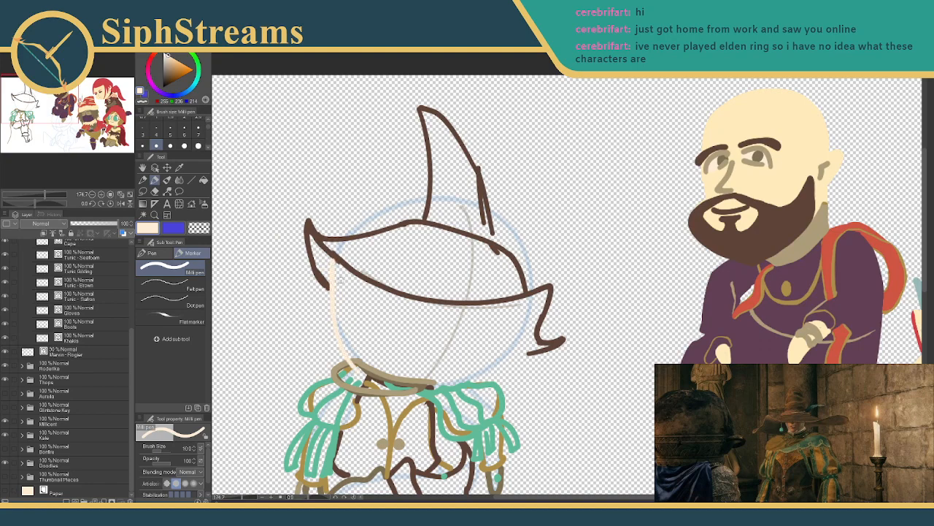
key(ctrl+z)
mouse_move(333, 256)
mouse_down()
mouse_move(340, 311)
mouse_move(356, 350)
mouse_up()
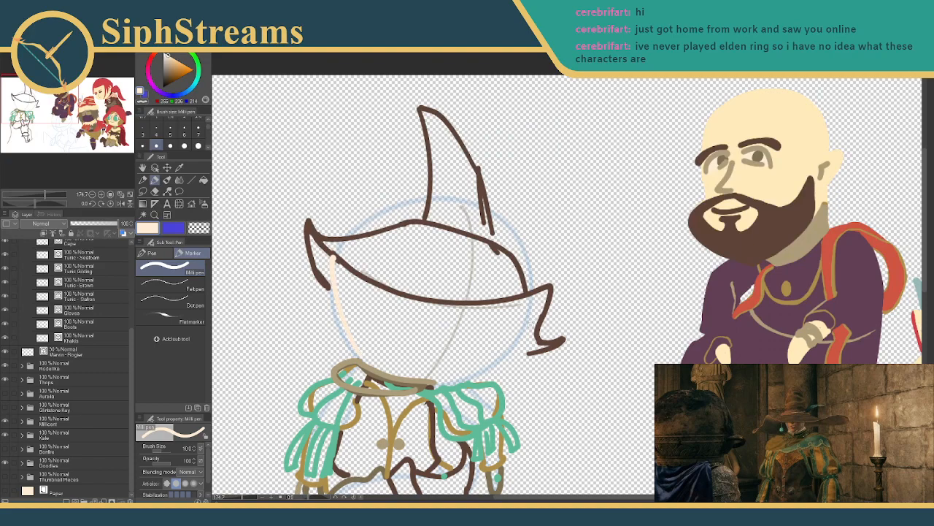
- Ink the face wrap's front edge and inner fold lines from the brim to the collar, trimming ends that overlap the hat
drag(533, 319, 448, 391)
key(ctrl+z)
mouse_move(527, 321)
mouse_down()
mouse_move(523, 334)
mouse_move(431, 381)
mouse_up()
drag(508, 304, 430, 376)
key(ctrl+z)
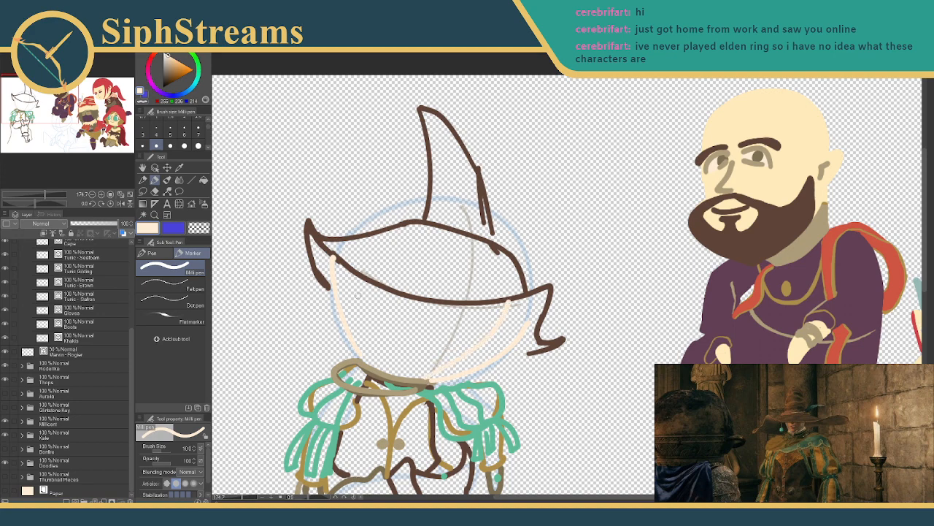
drag(361, 277, 380, 357)
key(e)
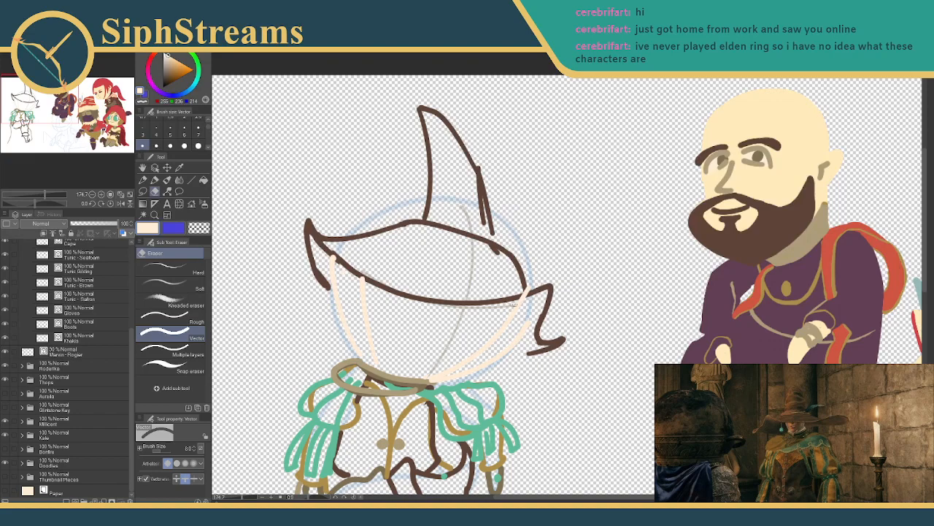
key(p)
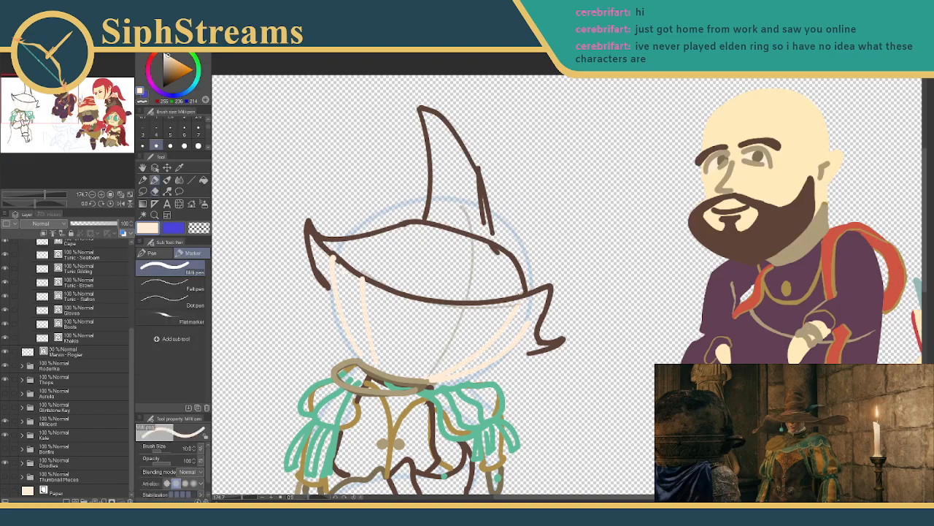
key(e)
key(p)
- Show the Paper layer again behind the drawing
mouse_move(130, 391)
mouse_down()
mouse_move(129, 354)
mouse_move(128, 409)
mouse_up()
click(5, 492)
drag(325, 332, 311, 314)
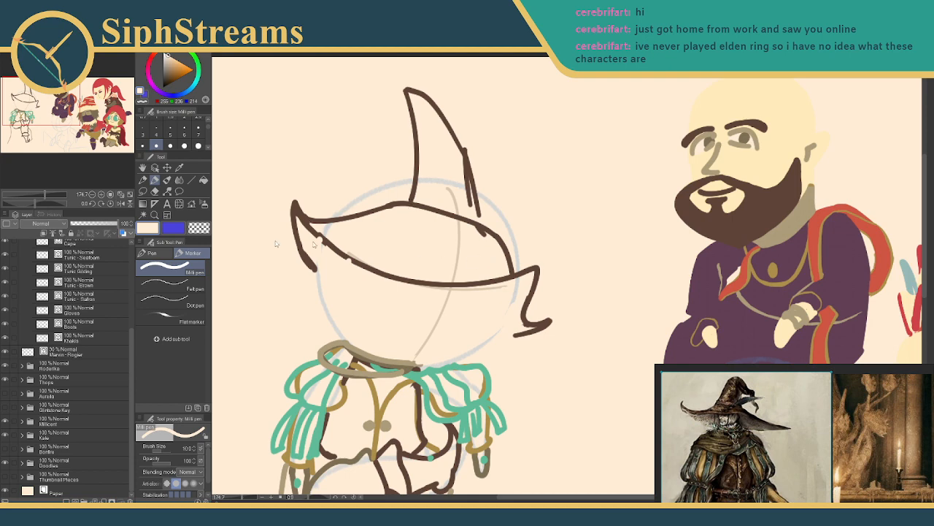
- On the Hat layer, ink the short underside edge of the front brim point in the hat's sampled dark brown
click(66, 365)
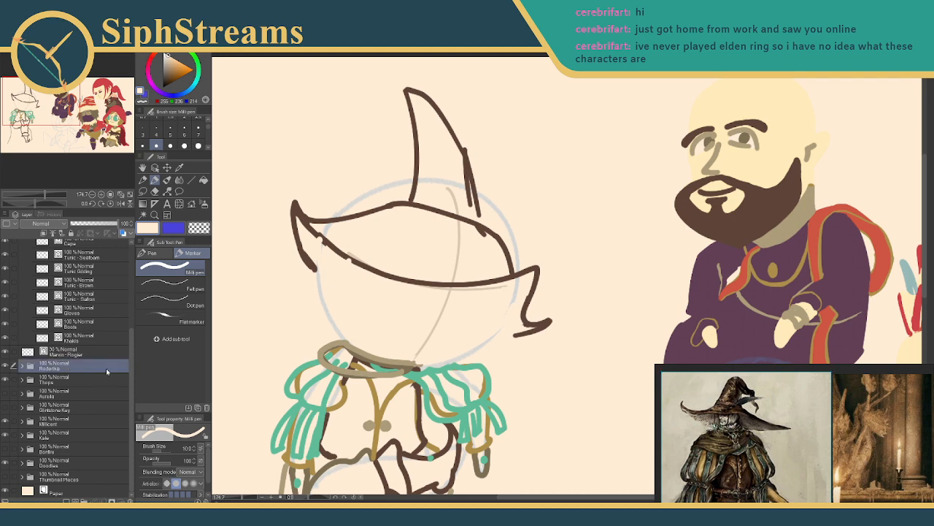
drag(131, 363, 129, 289)
scroll(82, 337, up, 1)
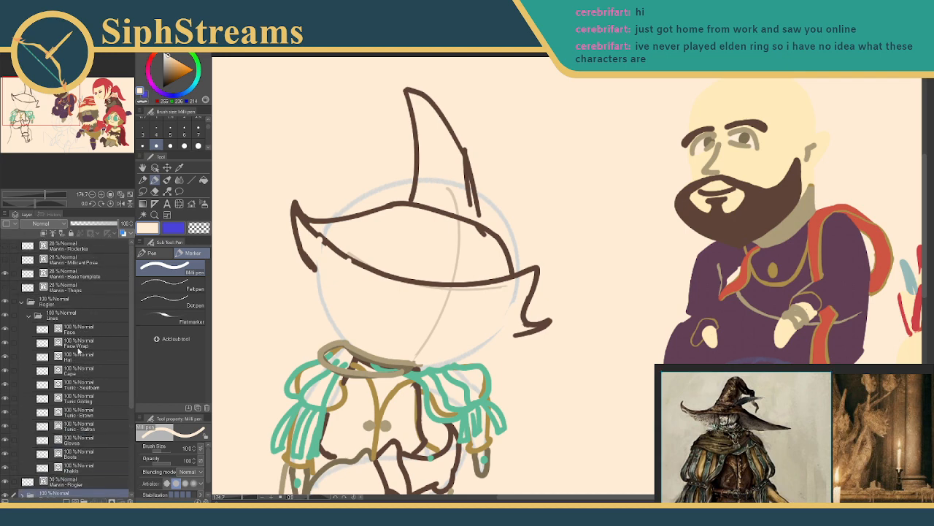
click(78, 357)
click(179, 167)
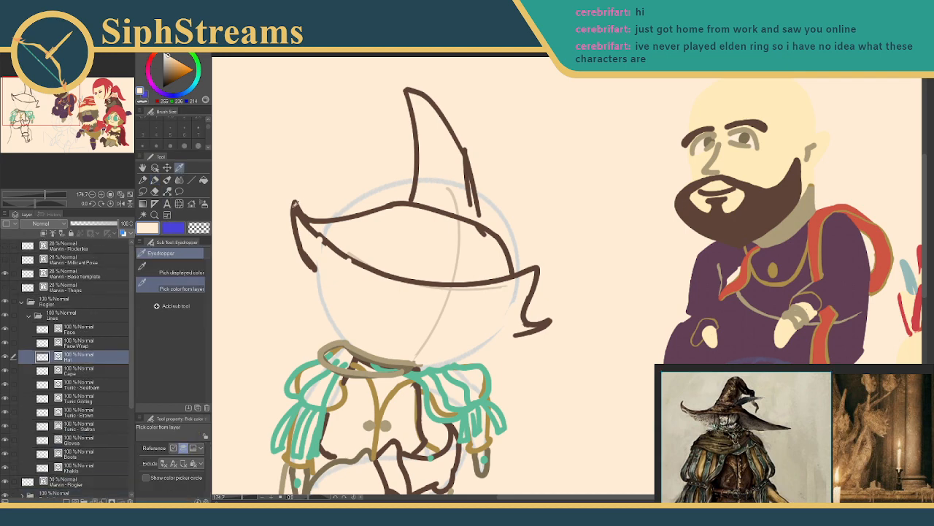
click(292, 208)
click(155, 180)
drag(314, 268, 347, 262)
- Ink the underside of the hat's back brim, curving from the main brim line down to its curled tip
mouse_move(461, 287)
mouse_down()
mouse_move(496, 299)
mouse_move(515, 337)
mouse_up()
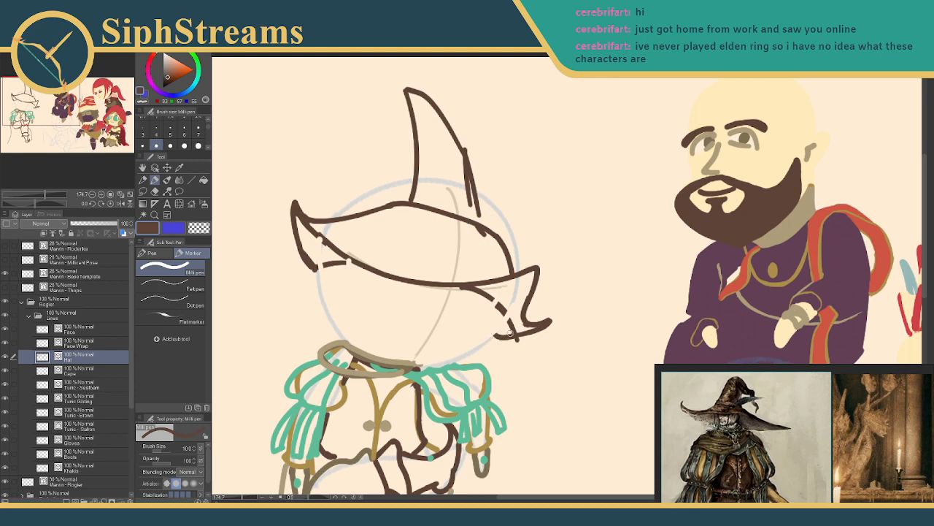
key(ctrl+z)
drag(495, 336, 515, 333)
drag(476, 269, 483, 294)
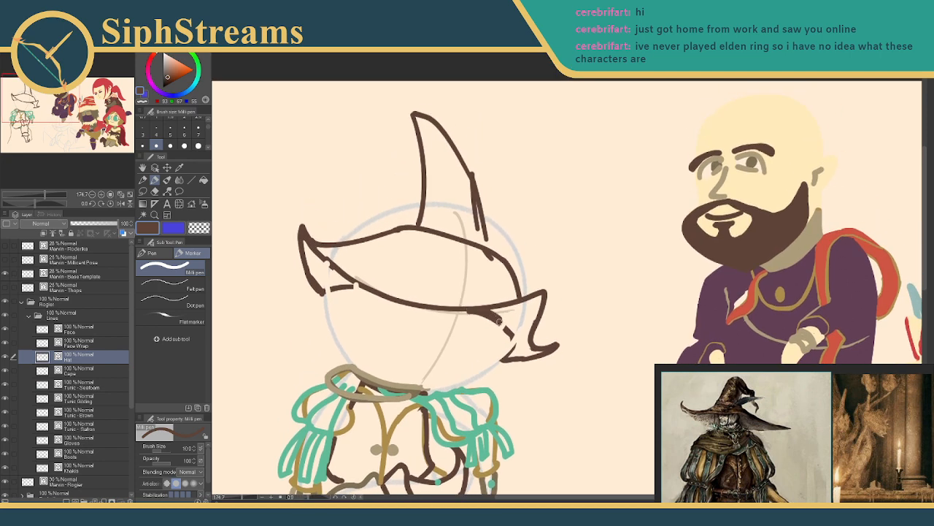
key(e)
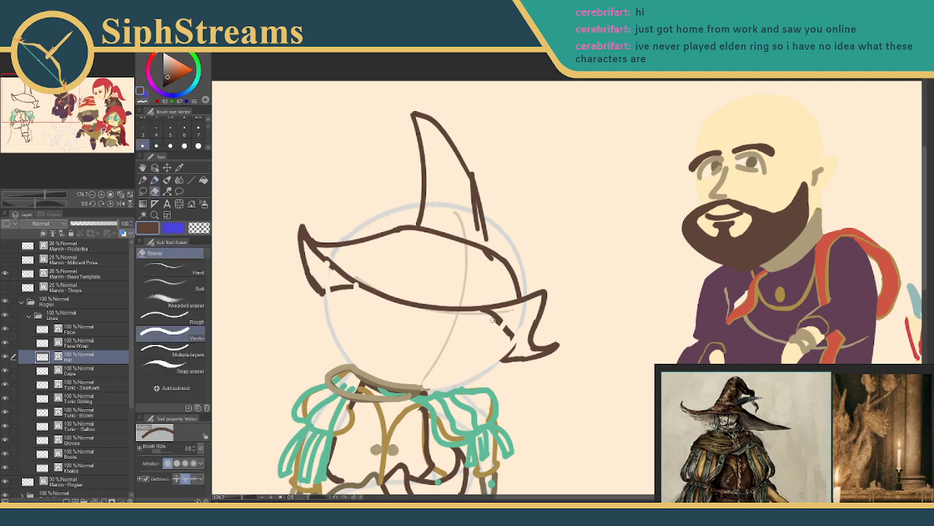
key(p)
drag(450, 282, 431, 334)
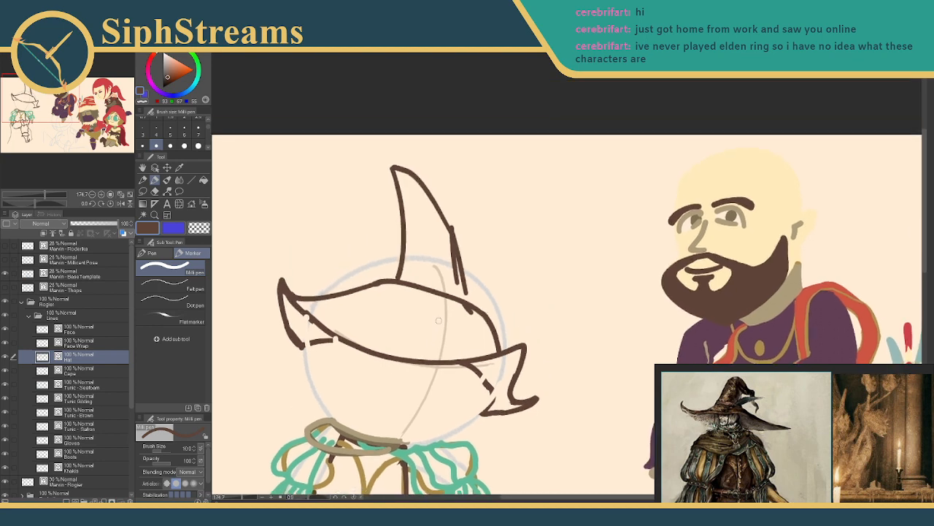
- Erase the old pointed hat crown above the brim, including its leftover stubs and stray dot
key(e)
drag(397, 249, 481, 245)
drag(403, 192, 394, 160)
drag(441, 231, 457, 230)
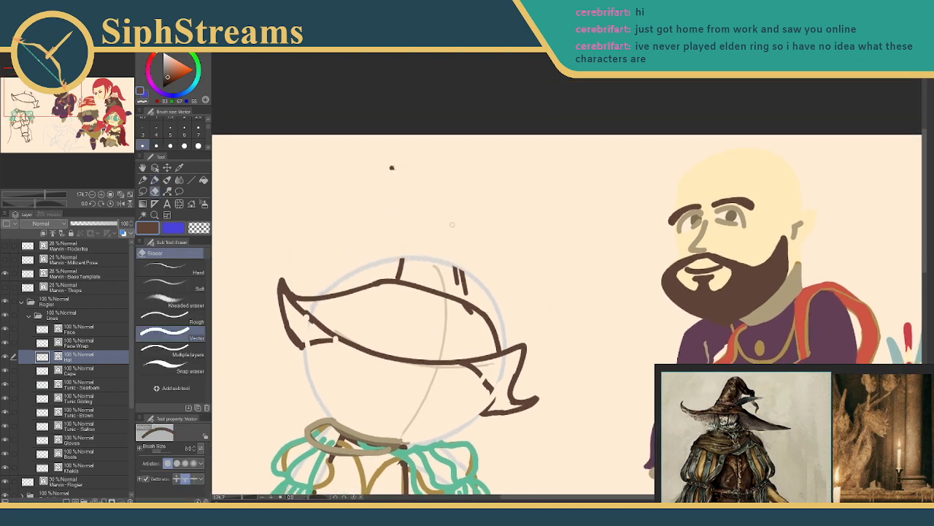
mouse_move(400, 261)
mouse_down()
mouse_move(402, 276)
mouse_move(466, 290)
mouse_up()
key(p)
key(e)
key(p)
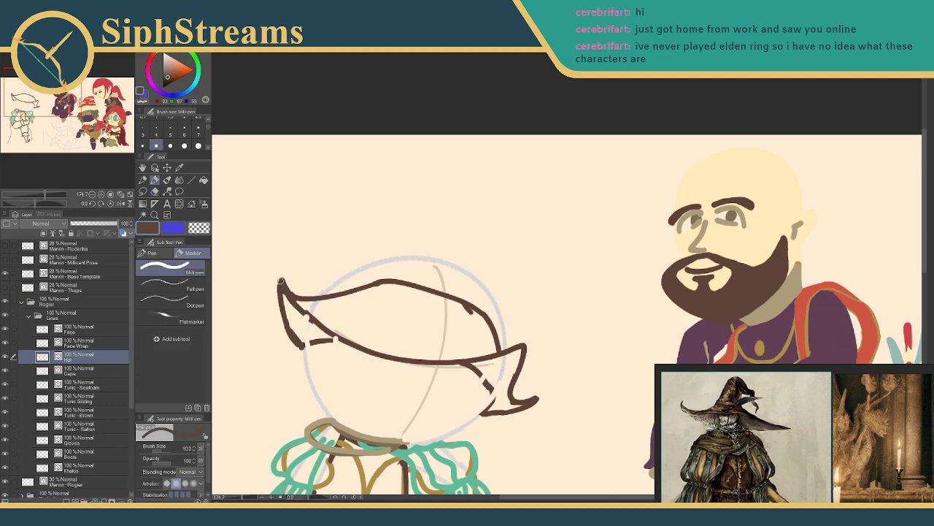
- Ink a new curve from the front brim point along the brim and up the front of the crown
mouse_move(288, 270)
mouse_down()
mouse_move(305, 300)
mouse_move(357, 264)
mouse_up()
key(ctrl+z)
key(ctrl+z)
mouse_move(281, 286)
mouse_down()
mouse_move(284, 270)
mouse_move(337, 292)
mouse_move(381, 252)
mouse_up()
key(ctrl+z)
mouse_move(280, 295)
mouse_down()
mouse_move(283, 270)
mouse_move(293, 287)
mouse_move(321, 293)
mouse_move(349, 269)
mouse_up()
key(ctrl+z)
mouse_move(281, 281)
mouse_down()
mouse_move(301, 295)
mouse_move(369, 276)
mouse_move(385, 246)
mouse_move(378, 268)
mouse_up()
- Ink the underside of the drooping hat tip, from the inner crown fold forward to its hooked end
drag(416, 203, 340, 242)
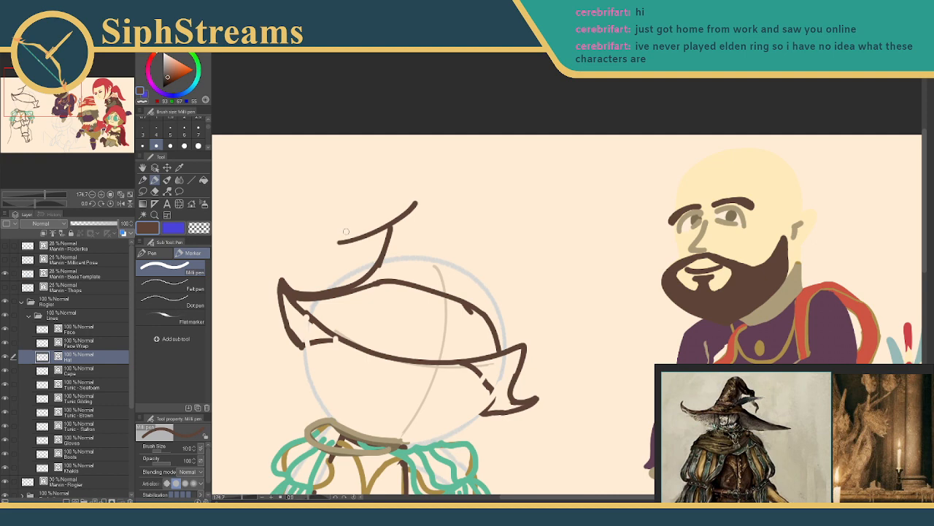
key(ctrl+z)
mouse_move(414, 210)
mouse_down()
mouse_move(329, 229)
mouse_move(311, 274)
mouse_up()
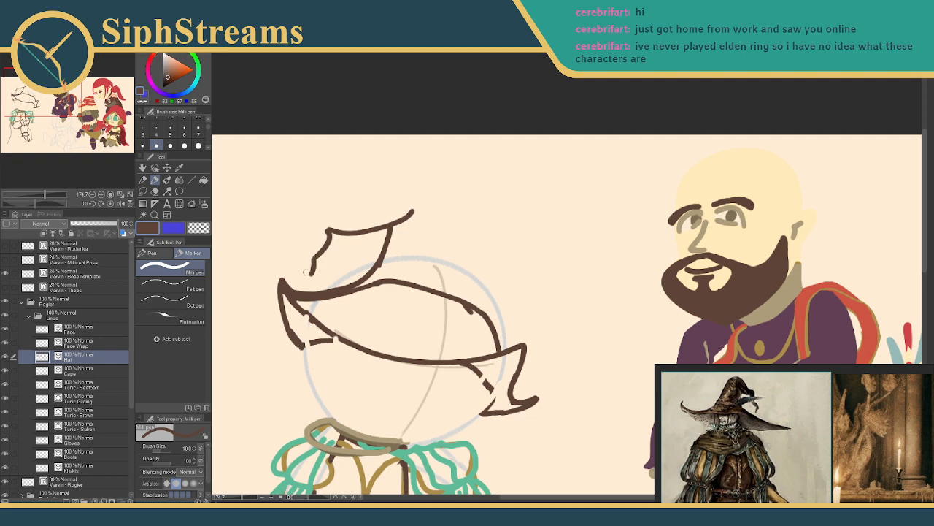
key(ctrl+z)
drag(313, 255, 324, 267)
- Erase the old upper brim line and ink the crown's back edge from the back brim up to the peak
key(e)
mouse_move(438, 289)
mouse_down()
mouse_move(380, 288)
mouse_move(482, 316)
mouse_up()
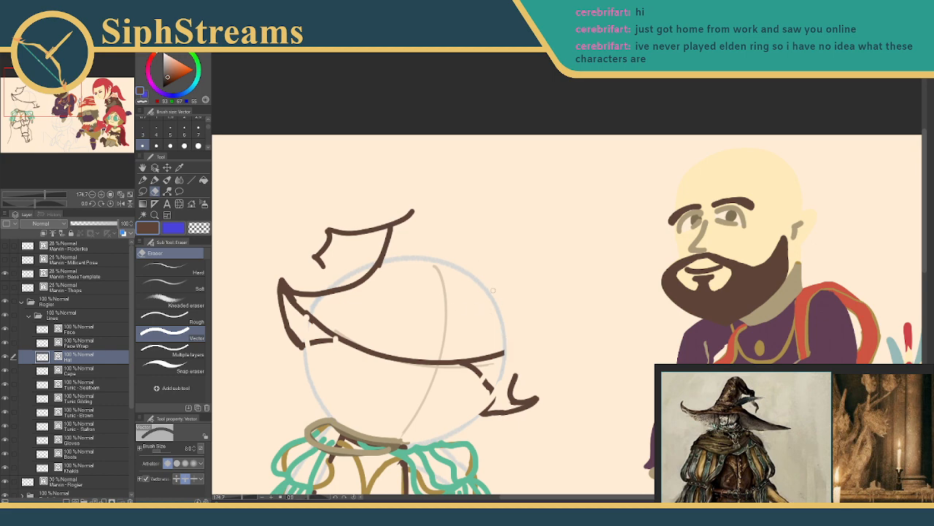
key(p)
drag(511, 348, 473, 251)
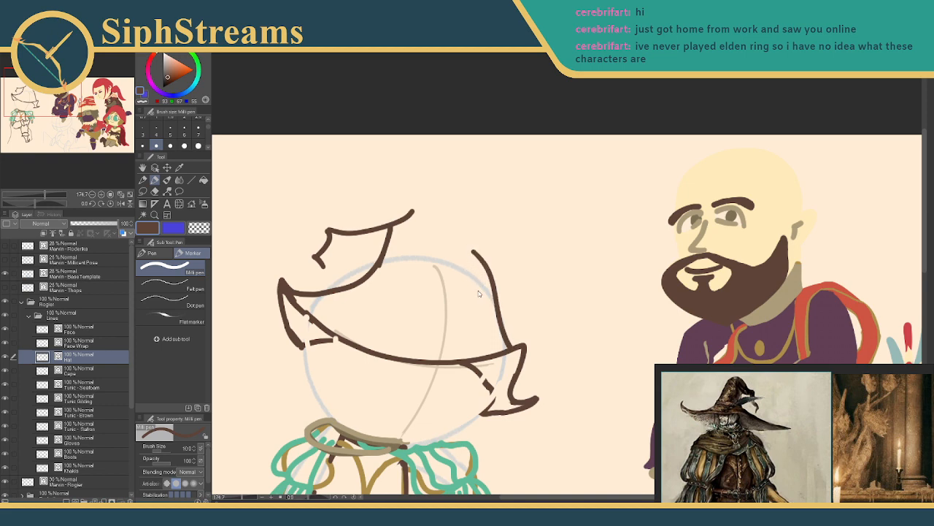
key(ctrl+z)
mouse_move(510, 346)
mouse_down()
mouse_move(487, 301)
mouse_move(436, 155)
mouse_up()
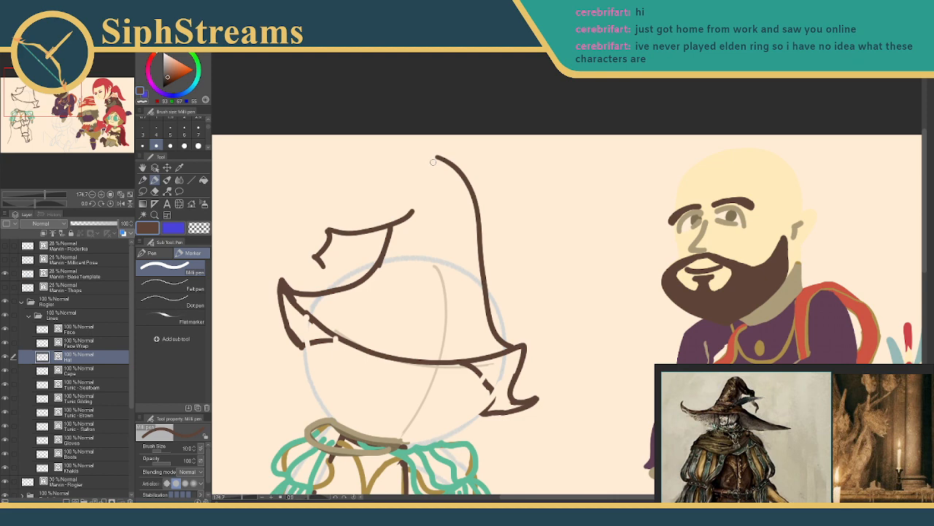
- Ink the crown's front slope from the peak down to the drooping tip, closing its hooked end
mouse_move(436, 158)
mouse_down()
mouse_move(308, 216)
mouse_move(307, 257)
mouse_move(323, 266)
mouse_up()
key(ctrl+z)
key(ctrl+z)
key(ctrl+z)
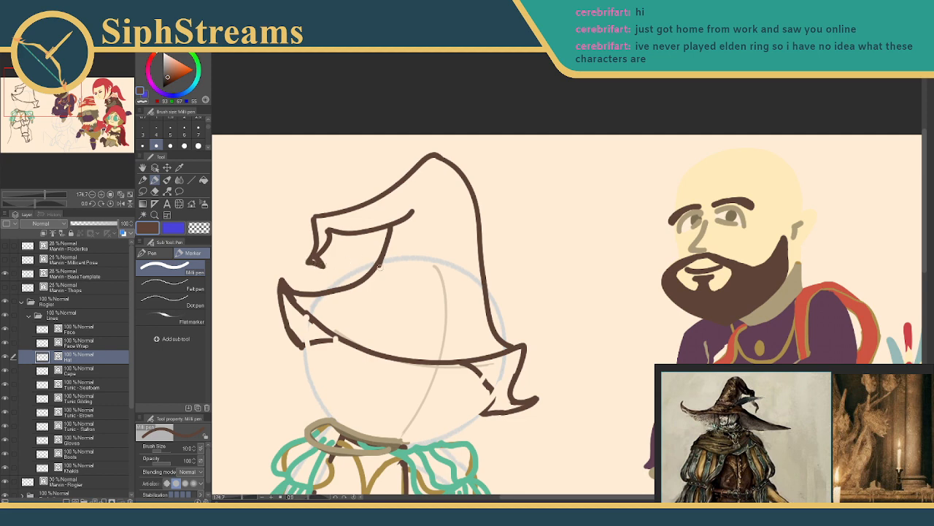
- Sample an olive brown and ink the hat band as two curved lines across the base of the crown
key(i)
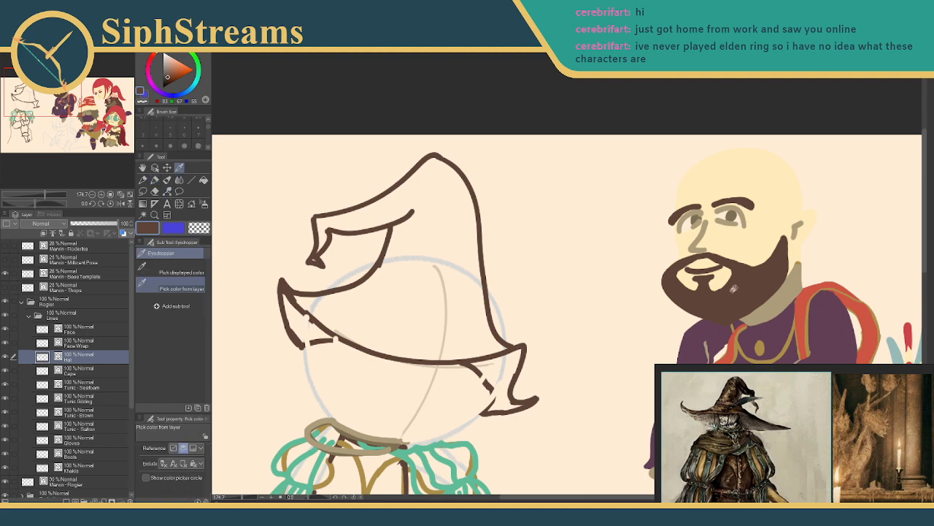
mouse_move(895, 458)
mouse_down()
mouse_move(608, 330)
mouse_move(830, 524)
mouse_up()
click(620, 338)
click(155, 180)
mouse_move(376, 256)
mouse_down()
mouse_move(407, 256)
mouse_move(452, 192)
mouse_up()
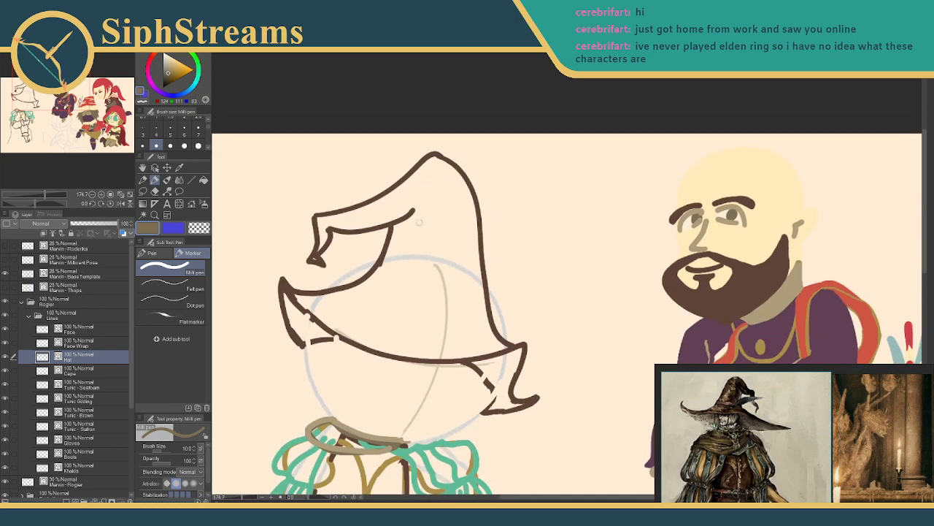
mouse_move(360, 280)
mouse_down()
mouse_move(383, 258)
mouse_move(484, 272)
mouse_move(473, 275)
mouse_move(495, 269)
mouse_move(485, 290)
mouse_up()
key(ctrl+z)
mouse_move(362, 278)
mouse_down()
mouse_move(452, 295)
mouse_move(485, 291)
mouse_up()
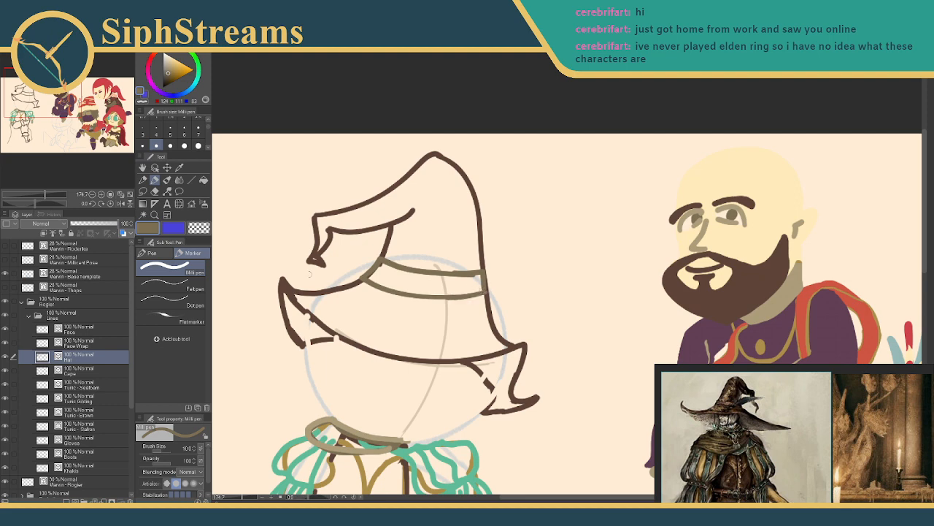
- Sample dark purple from another character and ink the feather's curved central spine, sweeping backward from the hat band
click(178, 168)
drag(482, 231, 241, 104)
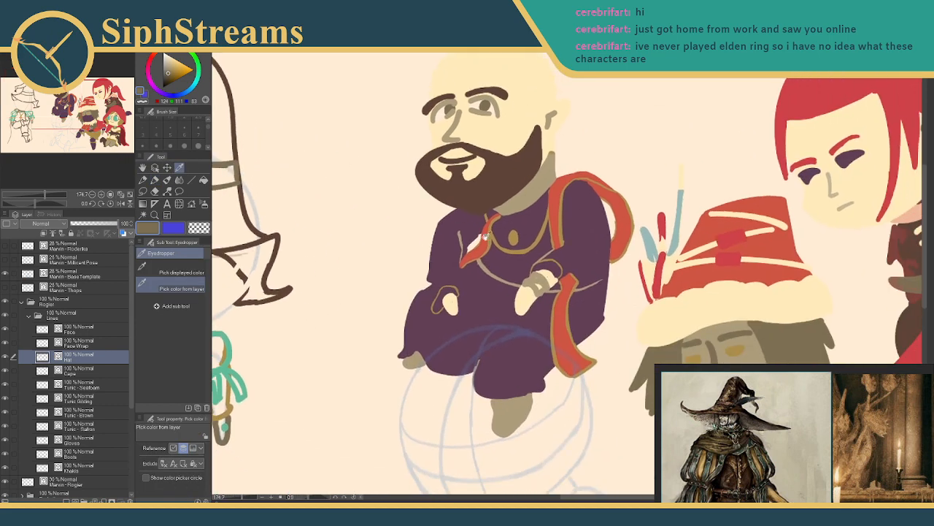
drag(511, 226, 286, 158)
mouse_move(384, 231)
mouse_down()
mouse_move(353, 167)
mouse_move(387, 179)
mouse_move(447, 162)
mouse_up()
click(557, 213)
mouse_move(363, 207)
mouse_down()
mouse_move(252, 231)
mouse_move(602, 317)
mouse_up()
mouse_move(361, 93)
mouse_down()
mouse_move(517, 221)
mouse_move(544, 301)
mouse_up()
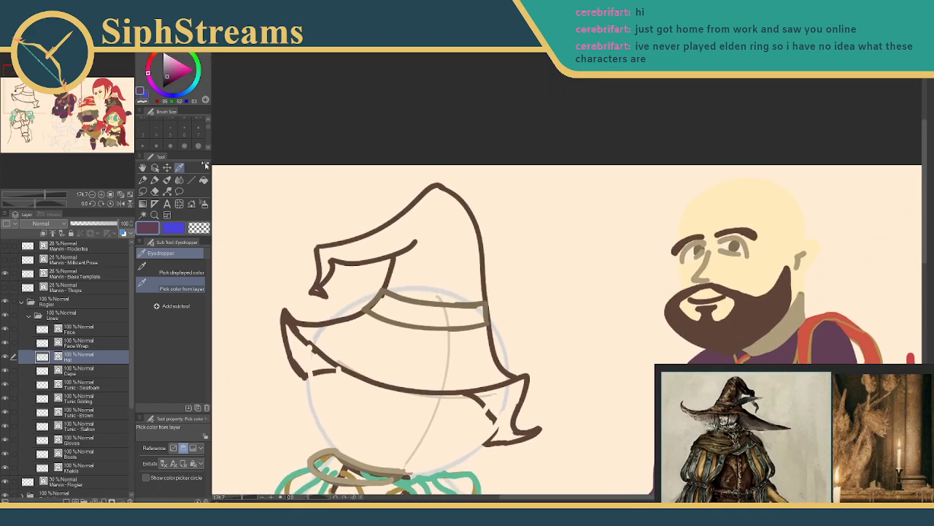
click(155, 169)
click(155, 180)
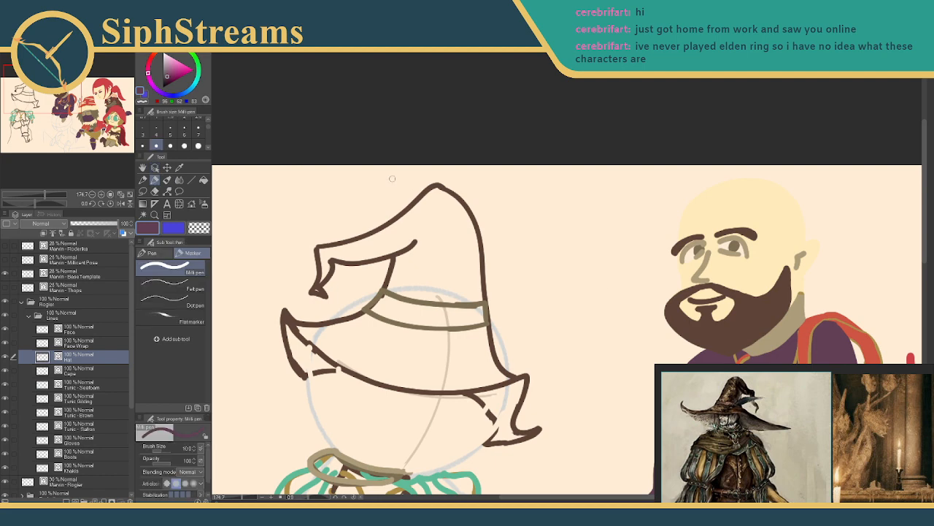
drag(462, 307, 441, 293)
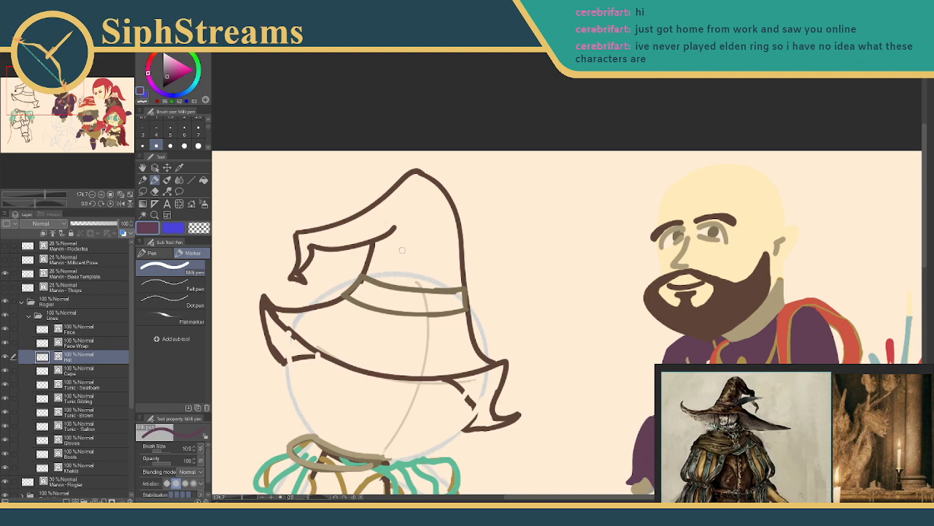
drag(382, 322, 573, 226)
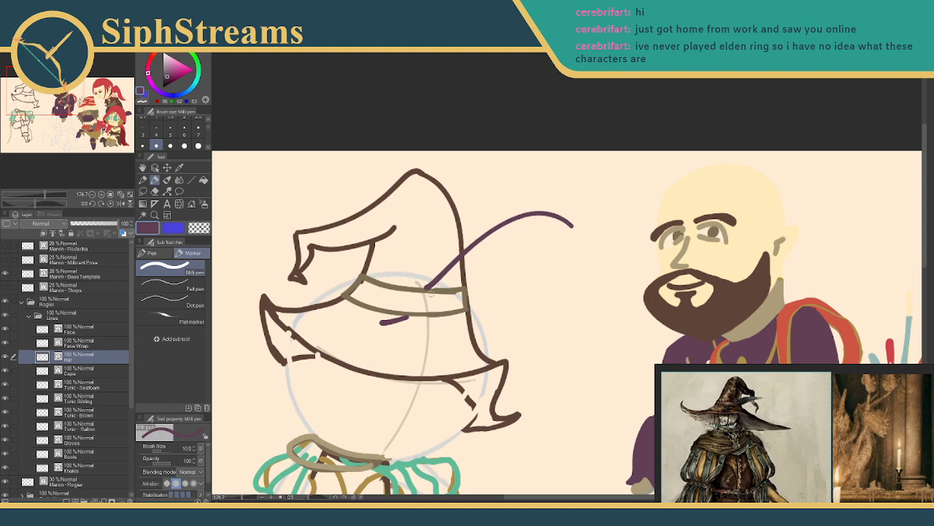
- Ink the feather's lower and upper edges around the spine, then erase the unwanted lower line
mouse_move(441, 286)
mouse_down()
mouse_move(489, 249)
mouse_move(561, 209)
mouse_up()
mouse_move(410, 281)
mouse_down()
mouse_move(434, 240)
mouse_move(526, 208)
mouse_move(516, 207)
mouse_move(561, 216)
mouse_up()
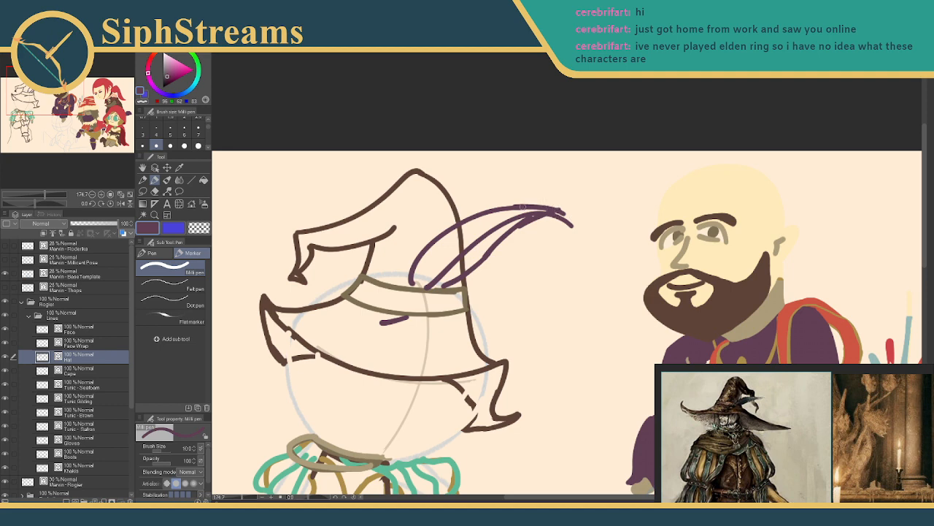
key(e)
drag(534, 214, 476, 268)
key(p)
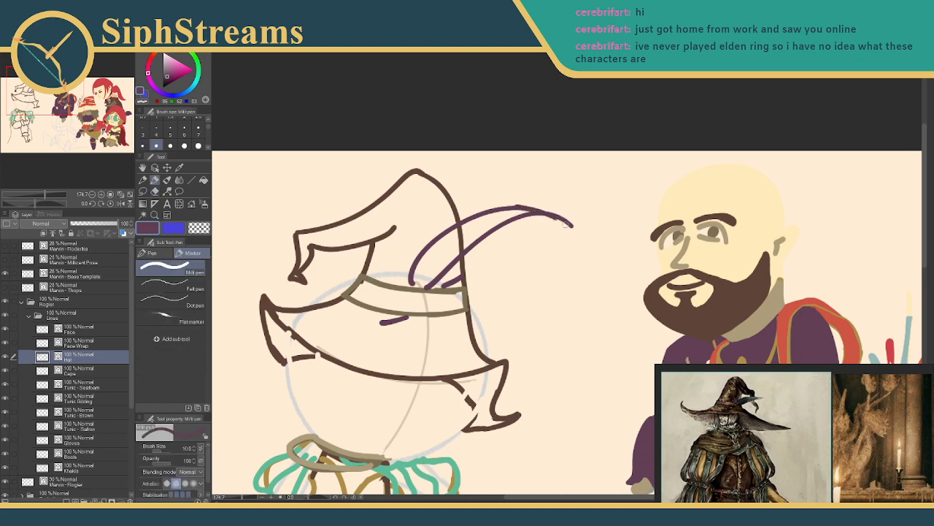
- Redraw the feather's lower edge from the hat band to the spine near its tip, and clear the crown line crossing the feather
key(ctrl+z)
drag(522, 208, 565, 223)
key(ctrl+z)
mouse_move(458, 279)
mouse_down()
mouse_move(490, 249)
mouse_move(556, 221)
mouse_up()
key(ctrl+z)
drag(447, 288, 535, 215)
key(ctrl+z)
drag(445, 286, 536, 213)
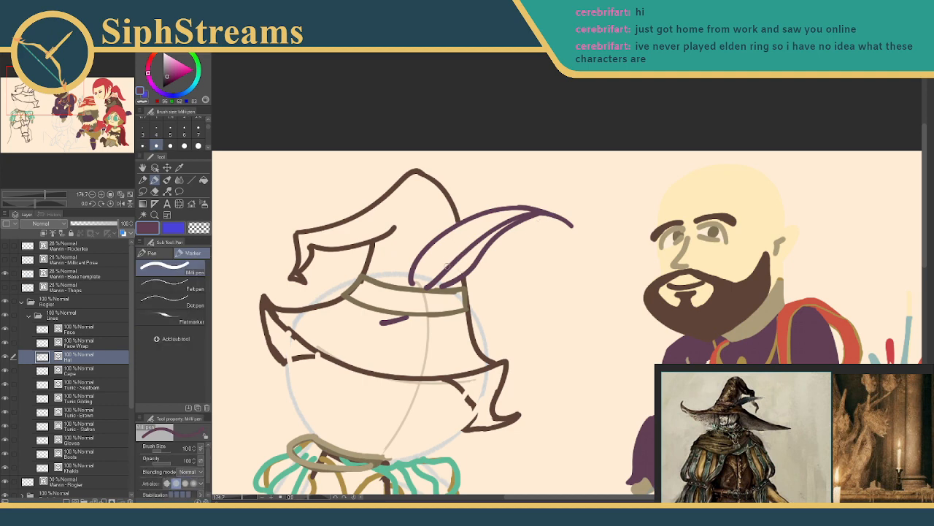
drag(421, 232, 473, 200)
click(179, 167)
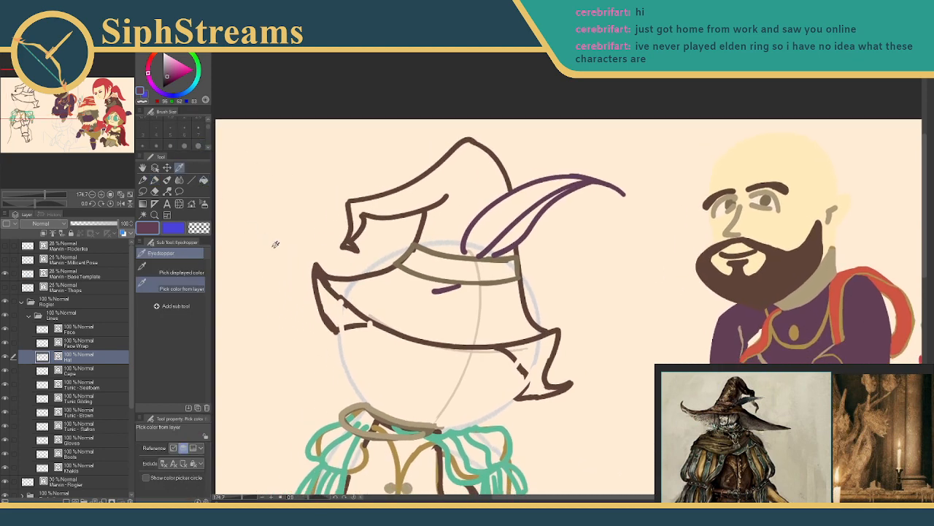
- Sample the hat's dark brown and draw a wider upper brim edge sweeping out on the left with the 10.0 Milli pen
click(319, 270)
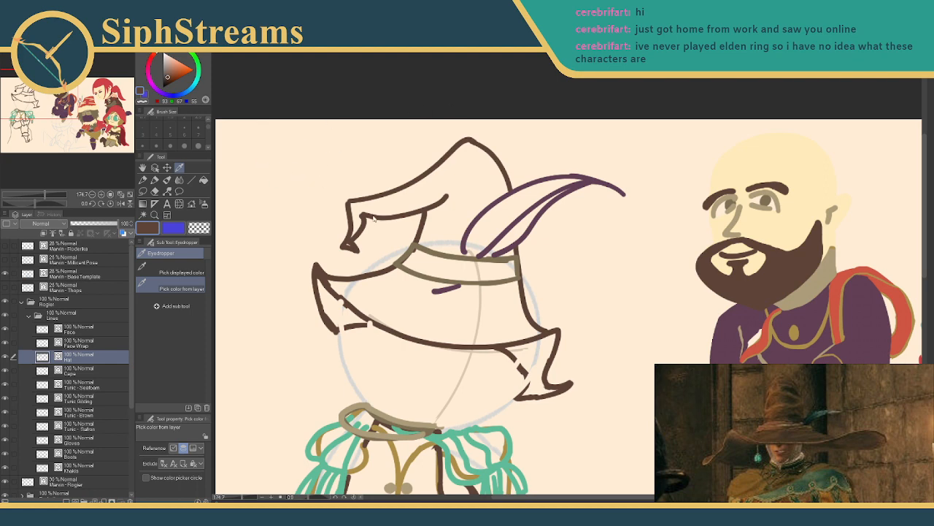
click(167, 180)
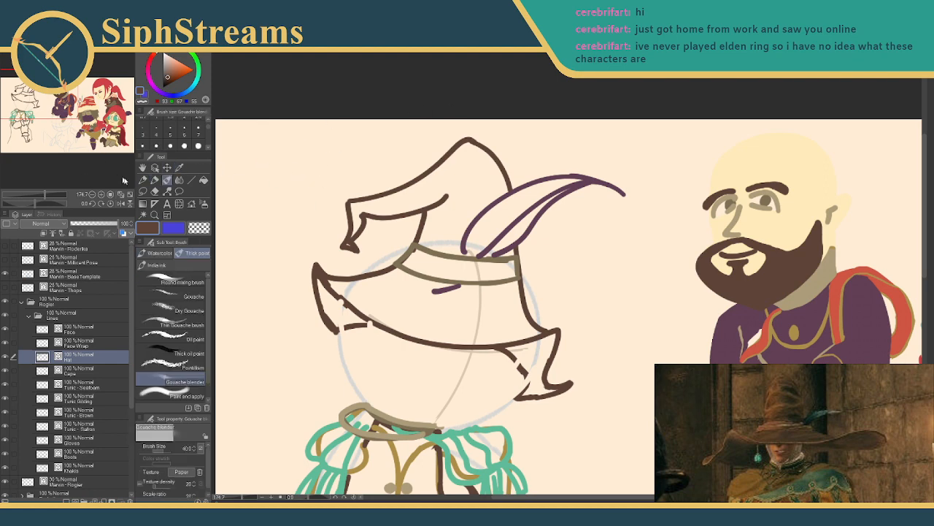
click(154, 181)
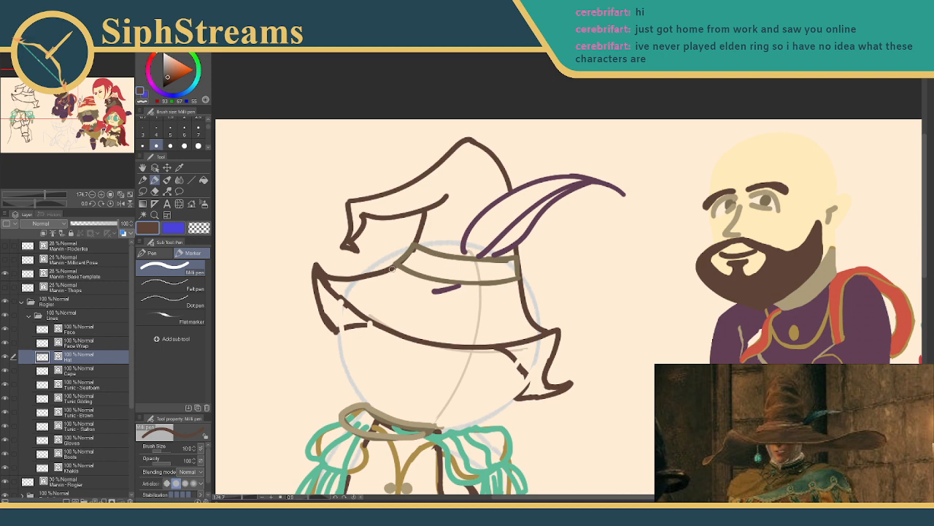
drag(392, 269, 237, 239)
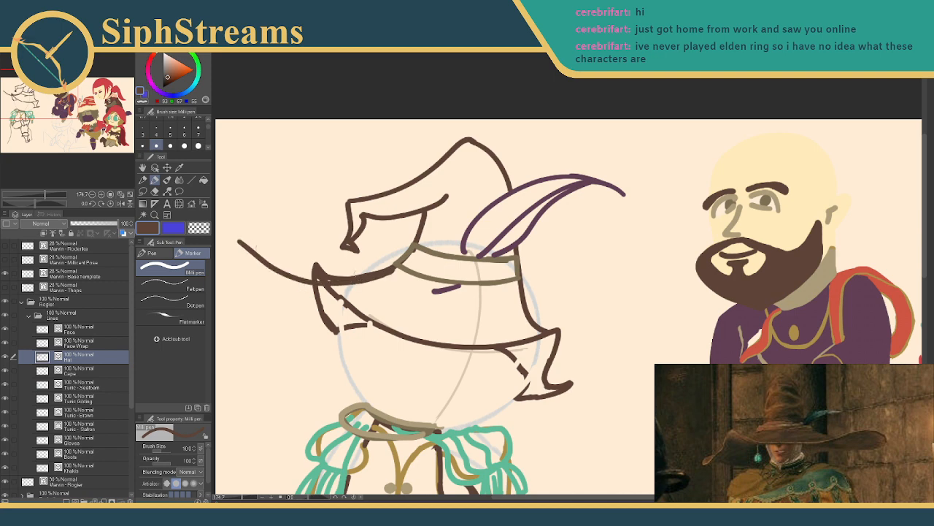
- Draw the hat's right brim as a jagged fold ending in a long point, with its lower edge running back toward the head
drag(422, 283, 297, 223)
mouse_move(397, 239)
mouse_down()
mouse_move(469, 255)
mouse_move(492, 297)
mouse_move(517, 278)
mouse_move(481, 300)
mouse_move(537, 284)
mouse_up()
key(ctrl+z)
right_click(473, 278)
click(495, 265)
mouse_move(375, 287)
mouse_down()
mouse_move(522, 252)
mouse_move(443, 269)
mouse_up()
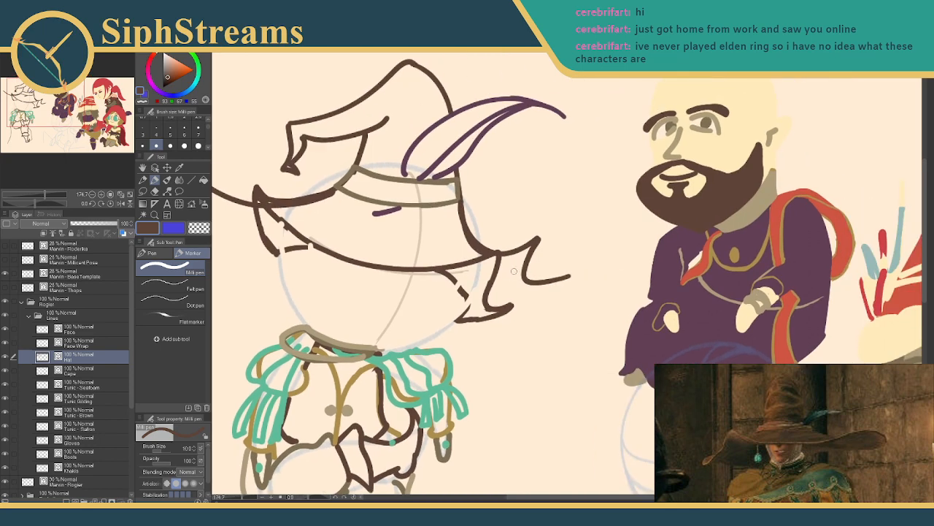
mouse_move(542, 281)
mouse_down()
mouse_move(588, 268)
mouse_move(539, 297)
mouse_move(463, 319)
mouse_up()
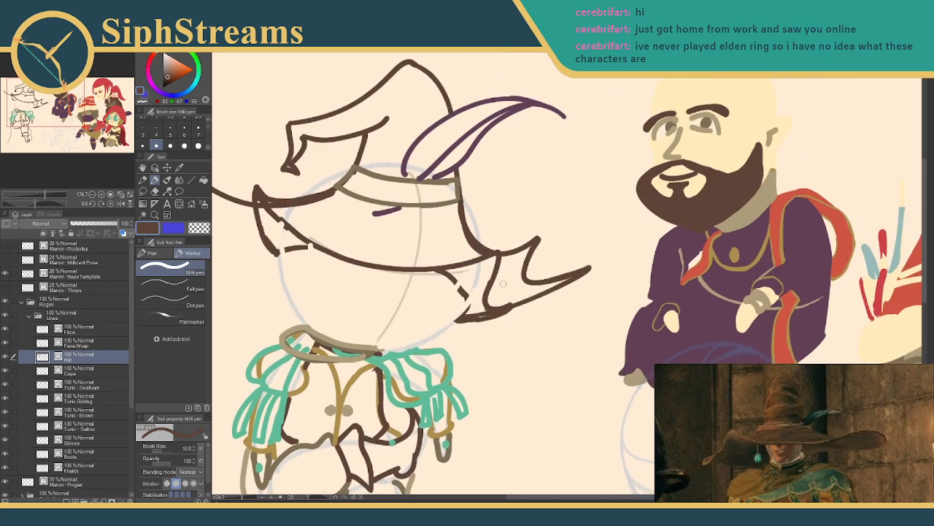
- Erase the old right brim fold with the Vector eraser and extend the new point's lower edge toward the head
key(e)
mouse_move(502, 278)
mouse_down()
mouse_move(467, 281)
mouse_move(454, 259)
mouse_move(480, 270)
mouse_move(472, 257)
mouse_move(490, 264)
mouse_move(475, 261)
mouse_move(433, 292)
mouse_move(471, 286)
mouse_move(426, 276)
mouse_move(471, 305)
mouse_move(479, 296)
mouse_move(459, 317)
mouse_up()
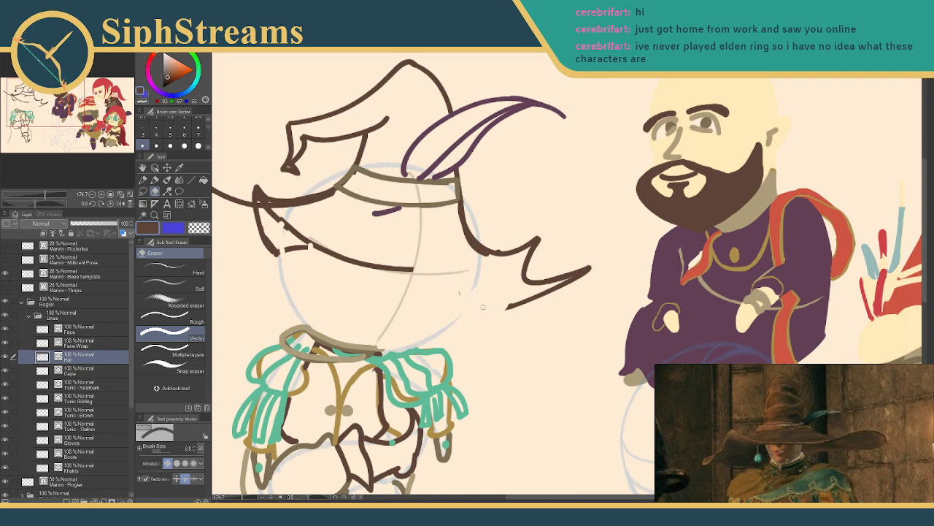
key(p)
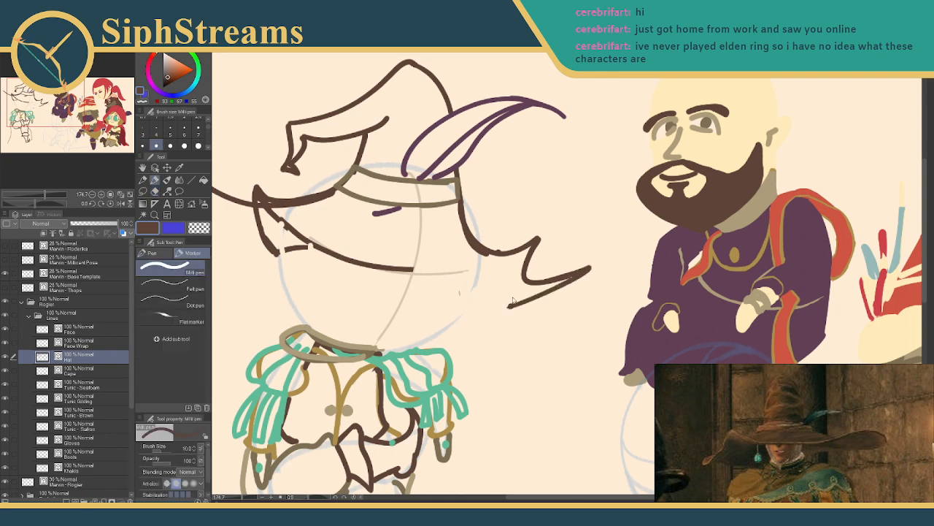
mouse_move(513, 306)
mouse_down()
mouse_move(442, 313)
mouse_move(469, 304)
mouse_up()
key(ctrl+z)
drag(269, 235, 383, 265)
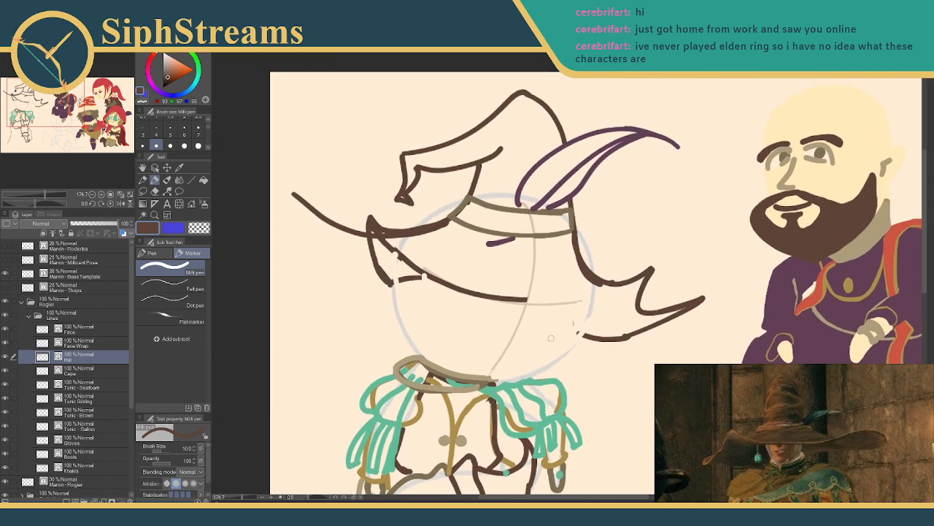
- Erase the old left brim tip and trim the brown line overlapping the left end of the hat band
key(e)
mouse_move(385, 220)
mouse_down()
mouse_move(375, 223)
mouse_move(427, 227)
mouse_move(441, 217)
mouse_up()
key(p)
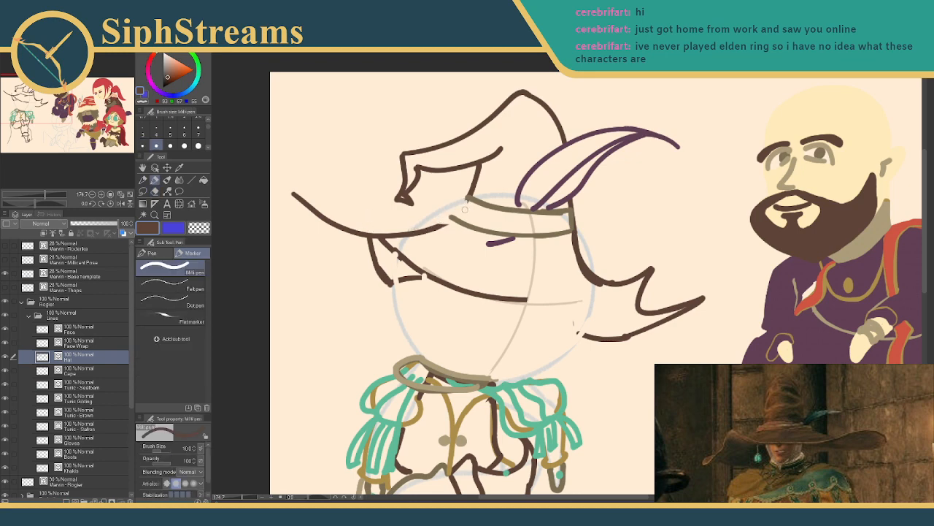
key(e)
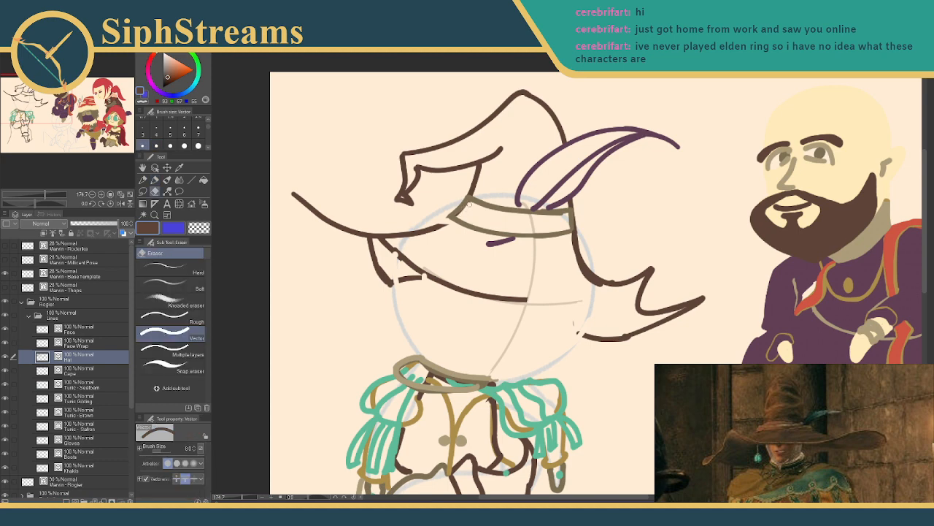
key(p)
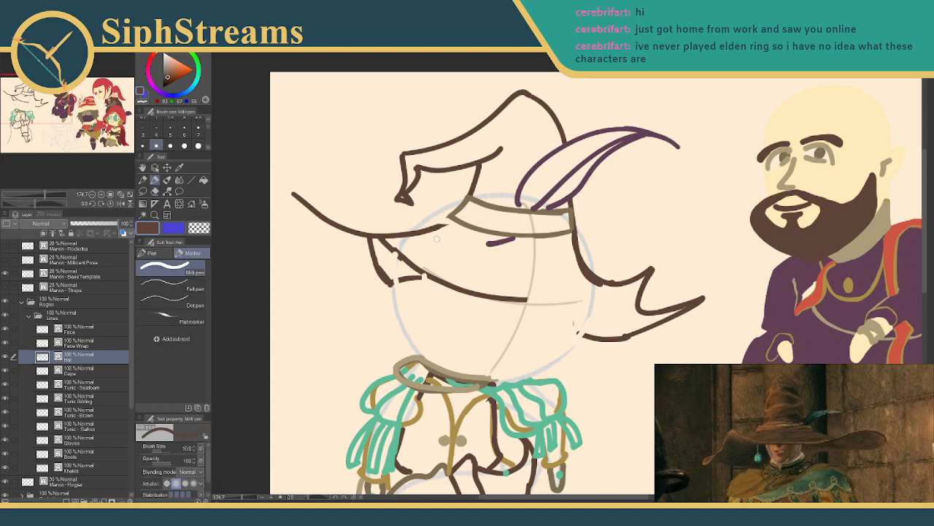
- Trim the brown hat line where it overlaps the right end of the hat band
key(e)
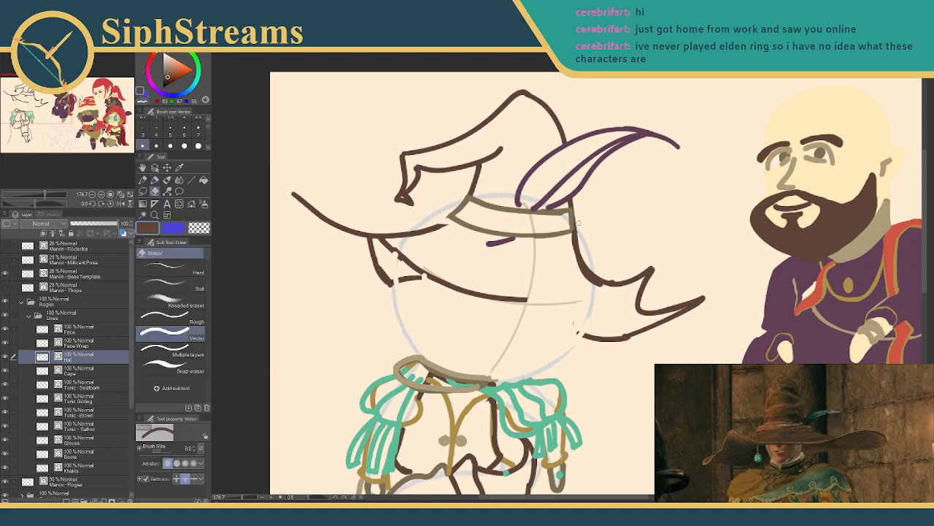
key(p)
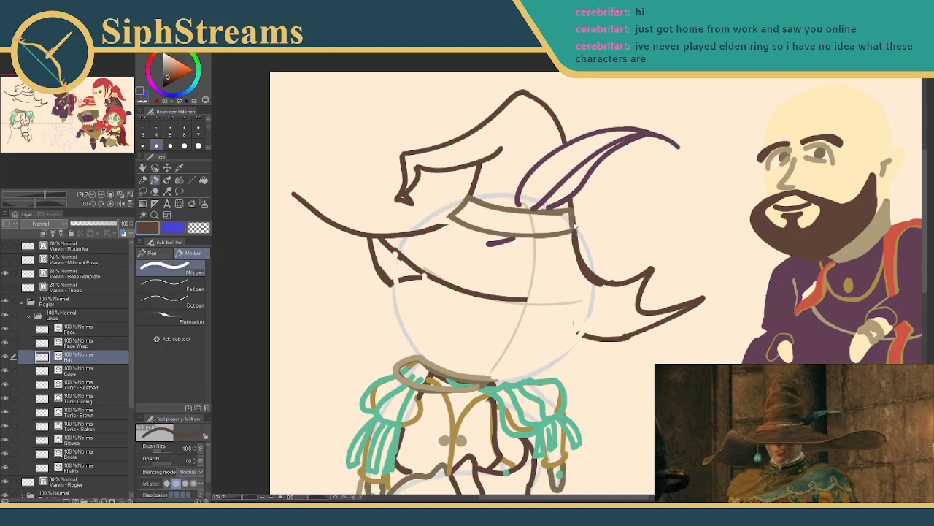
key(e)
key(p)
drag(577, 237, 603, 229)
key(e)
key(p)
drag(498, 268, 571, 256)
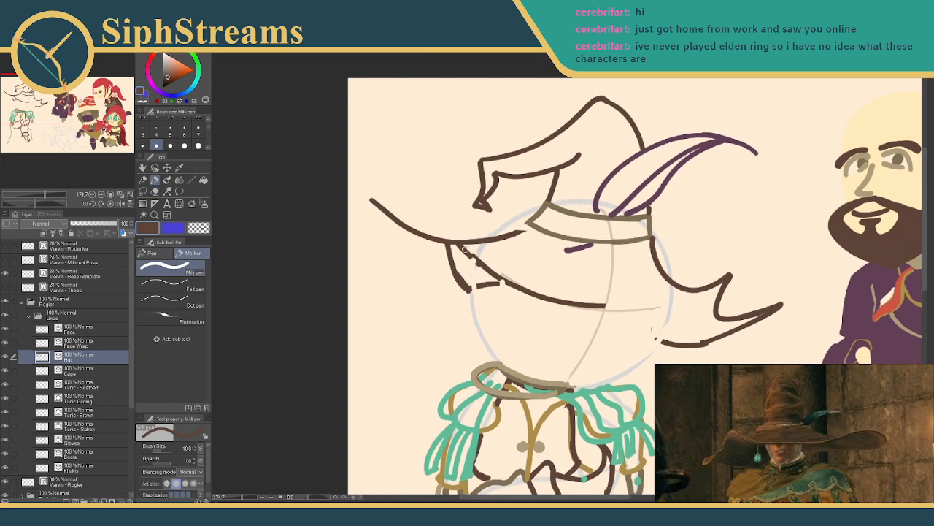
- Erase the remaining old left brim fold and front brim line with the Vector eraser, then return to the Milli pen
key(e)
mouse_move(464, 250)
mouse_down()
mouse_move(457, 276)
mouse_move(467, 286)
mouse_move(511, 283)
mouse_move(444, 281)
mouse_move(456, 276)
mouse_move(450, 266)
mouse_up()
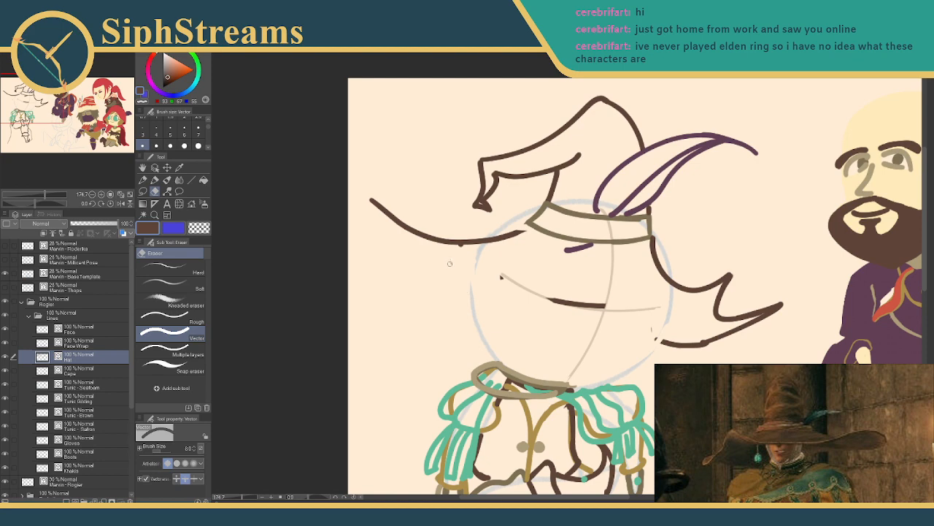
drag(555, 289, 590, 301)
drag(461, 244, 415, 284)
key(p)
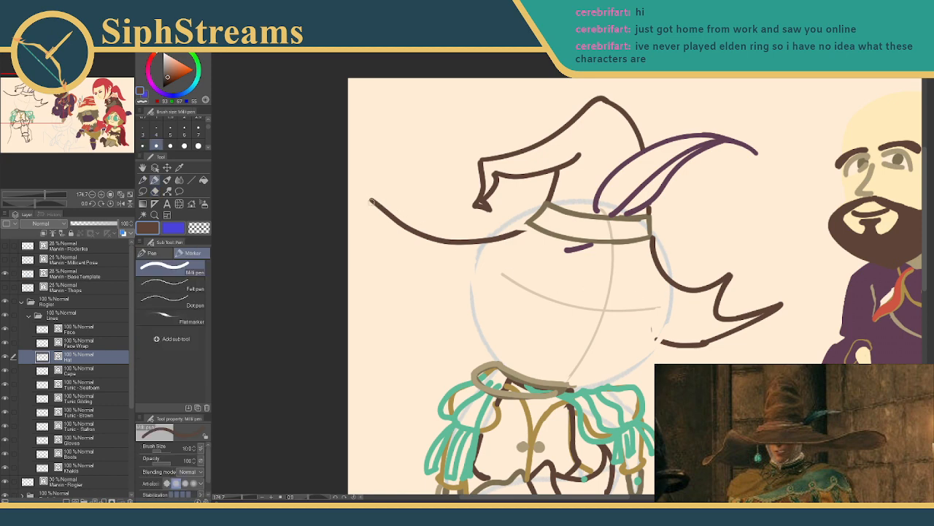
drag(374, 203, 367, 207)
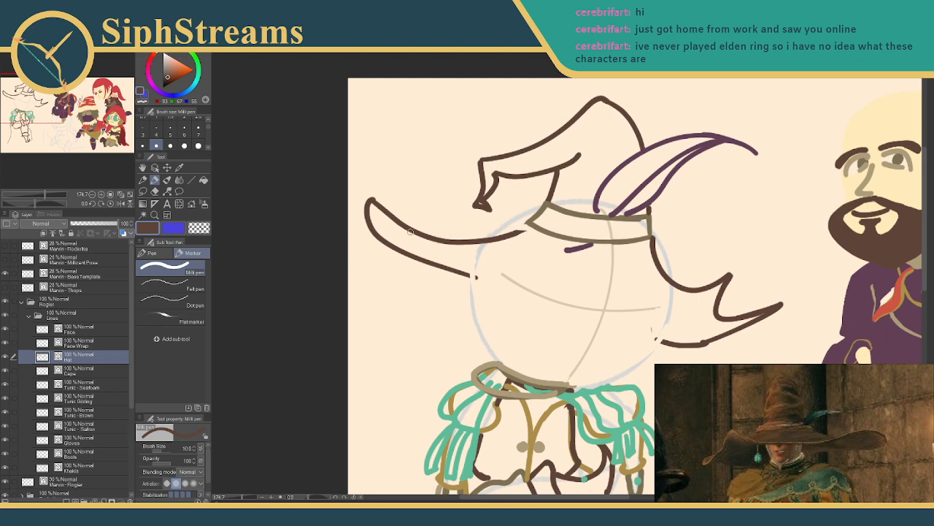
key(ctrl+z)
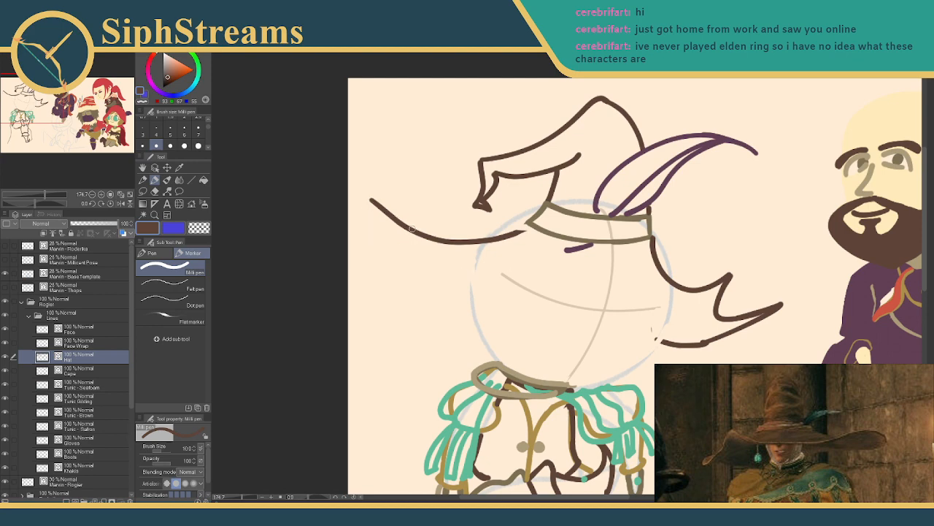
mouse_move(419, 230)
mouse_down()
mouse_move(373, 196)
mouse_move(450, 256)
mouse_move(482, 255)
mouse_up()
key(ctrl+z)
key(ctrl+z)
drag(474, 302, 466, 298)
key(ctrl+z)
- Draw the front brim edge from the right brim across the head to the left tip, and close the right brim's underside
mouse_move(452, 295)
mouse_down()
mouse_move(415, 282)
mouse_move(406, 303)
mouse_up()
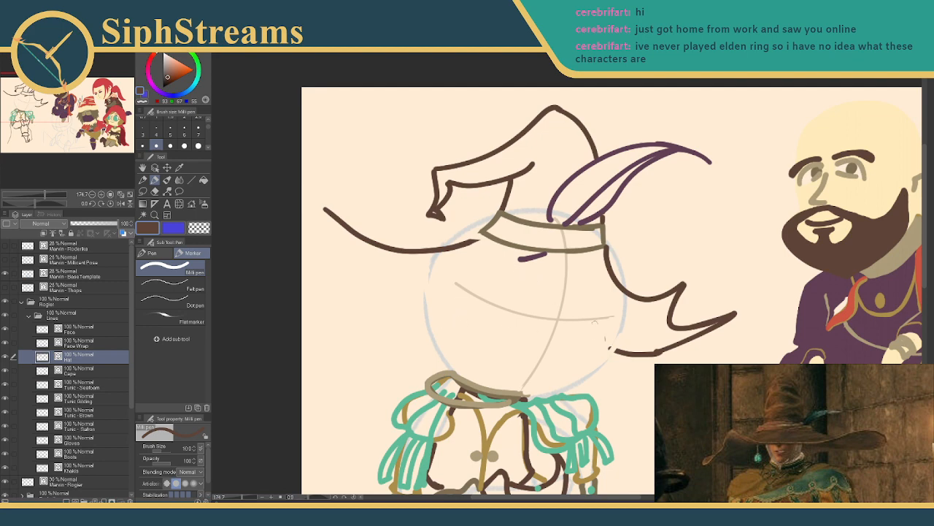
mouse_move(665, 295)
mouse_down()
mouse_move(603, 309)
mouse_move(524, 303)
mouse_move(359, 241)
mouse_move(321, 206)
mouse_up()
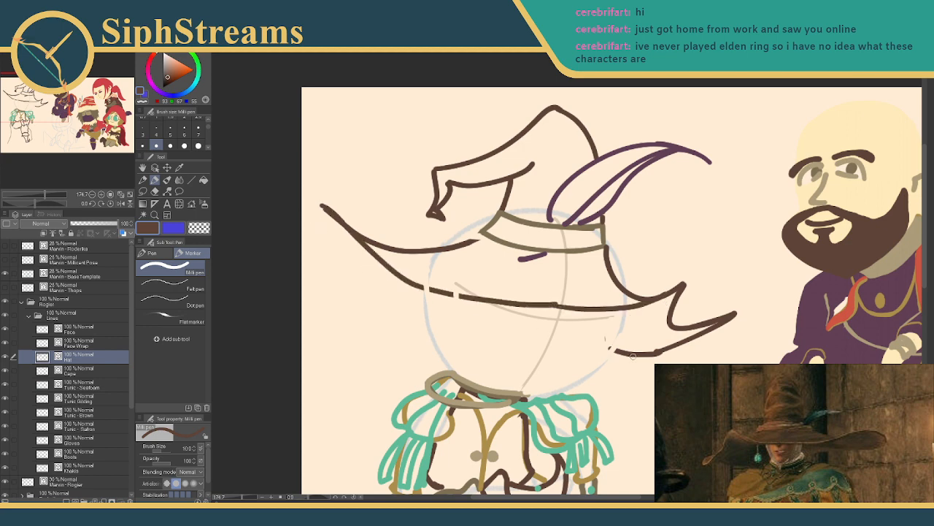
mouse_move(605, 354)
mouse_down()
mouse_move(610, 312)
mouse_move(597, 330)
mouse_move(621, 325)
mouse_move(618, 351)
mouse_move(617, 314)
mouse_up()
key(ctrl+z)
key(ctrl+z)
key(ctrl+z)
drag(617, 352, 638, 309)
- Draw the curved underside of the left brim from its tip down to the side of the head
mouse_move(324, 209)
mouse_down()
mouse_move(399, 318)
mouse_move(426, 322)
mouse_up()
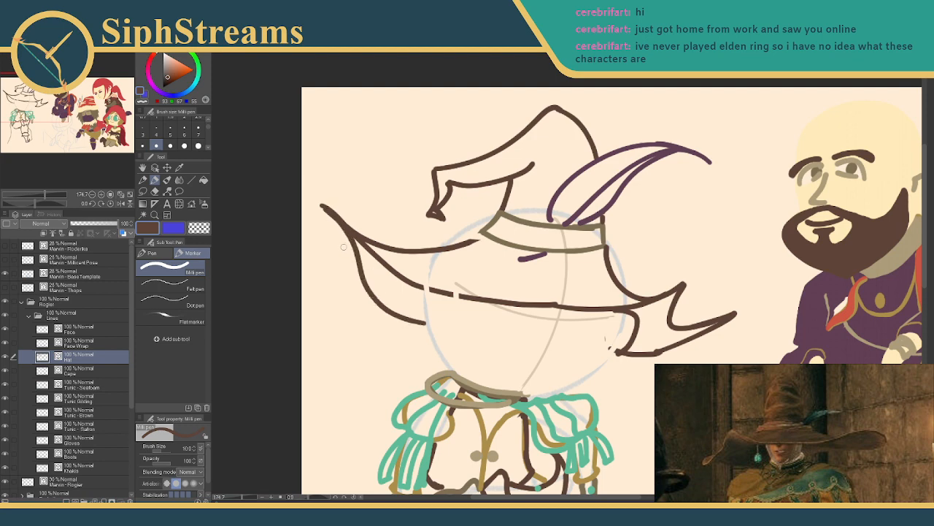
drag(479, 338, 446, 322)
drag(424, 288, 459, 308)
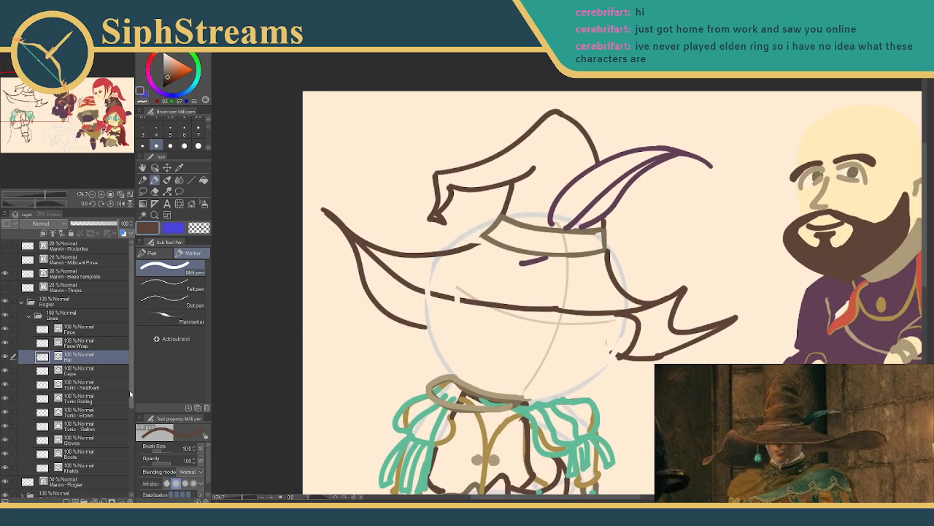
- Hide the Paper layer so the canvas background is transparent
scroll(131, 395, down, 4)
click(5, 490)
click(5, 490)
drag(132, 400, 128, 449)
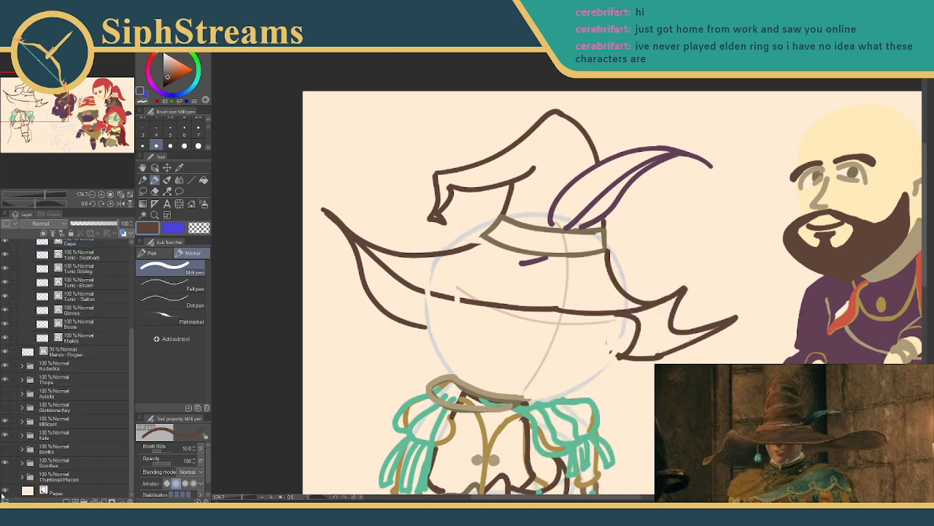
click(5, 491)
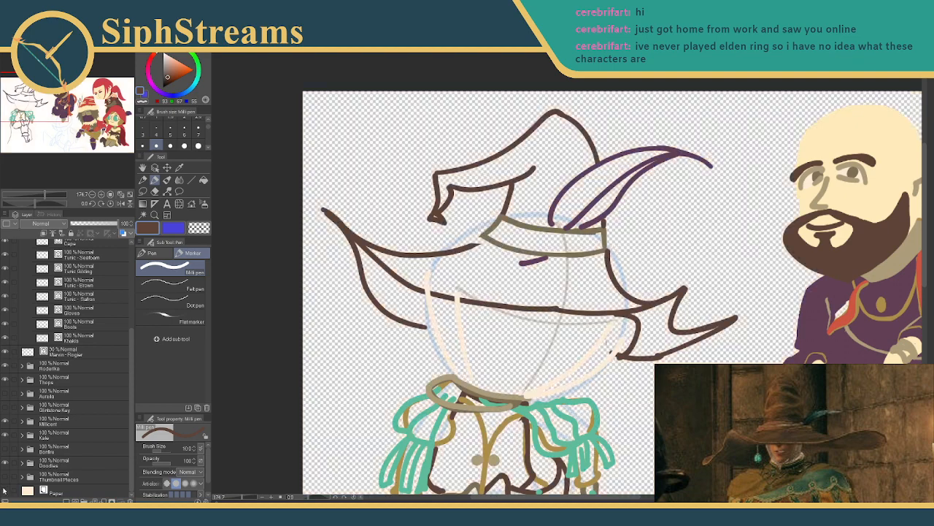
- Sample the cream colour of the face wrap lines with the Eyedropper and return to the Milli pen
drag(285, 390, 256, 385)
click(179, 168)
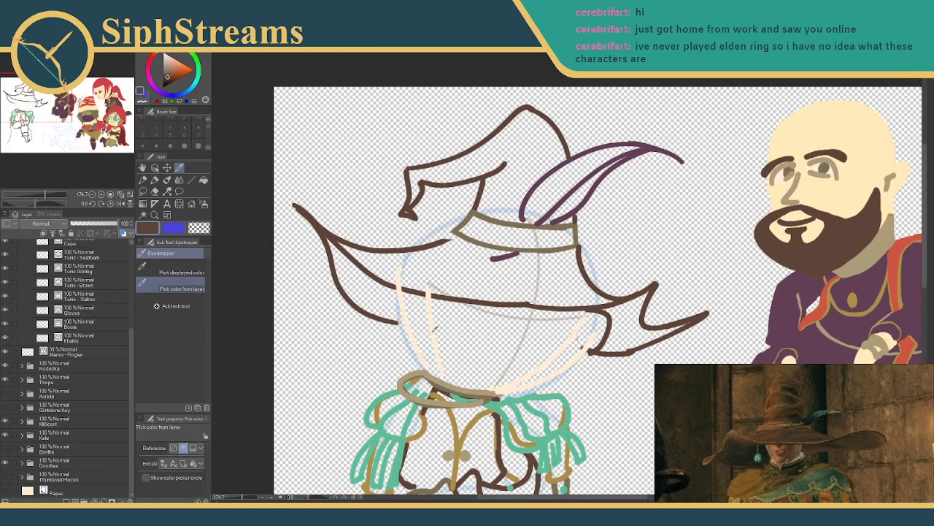
click(434, 328)
click(155, 179)
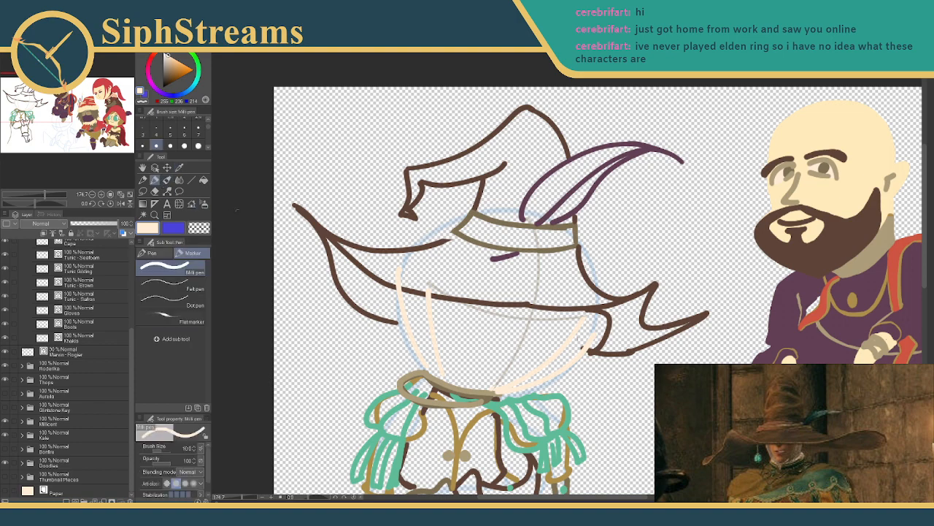
key(e)
key(p)
- On the Face Wrap layer, erase the cream line sections that extend above the new hat brim
scroll(78, 349, up, 4)
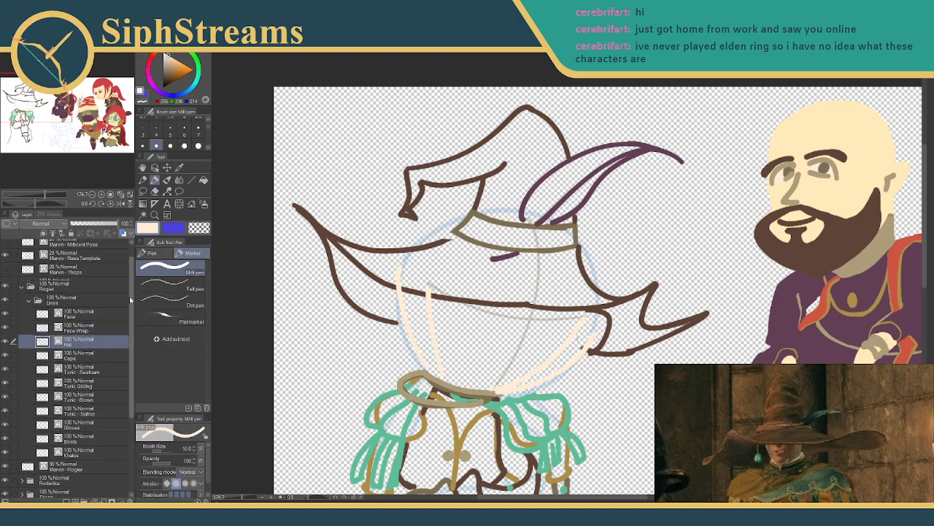
click(82, 329)
key(e)
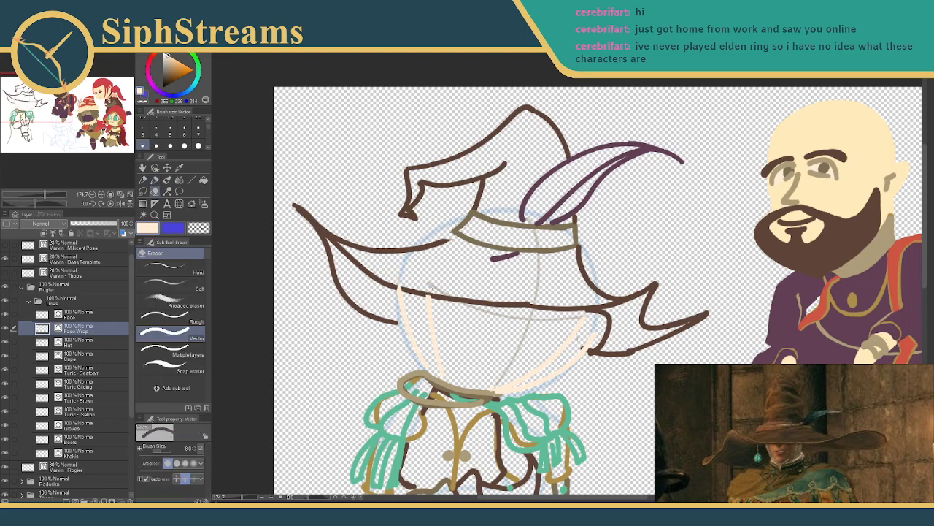
key(p)
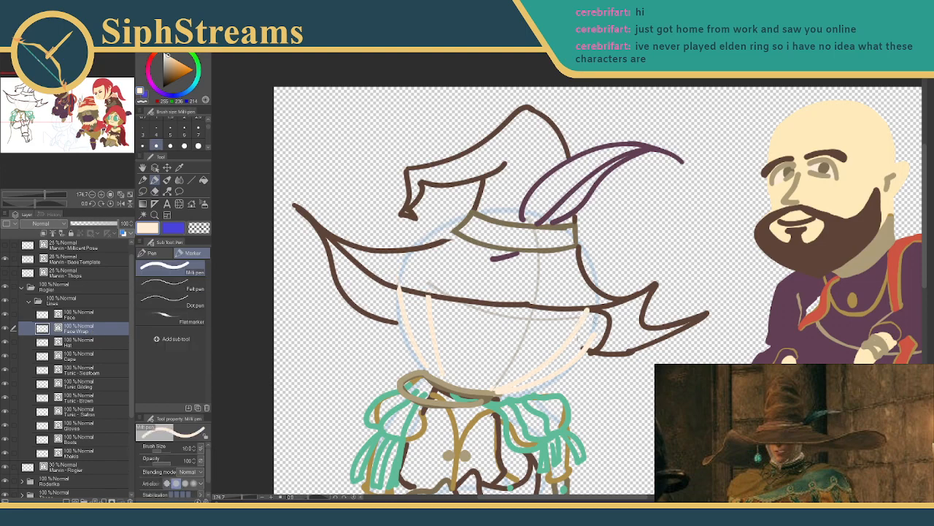
- Move the Face Wrap layer below the Hat layer and trim the overshooting end of the right brim's underside on Hat
drag(94, 330, 89, 348)
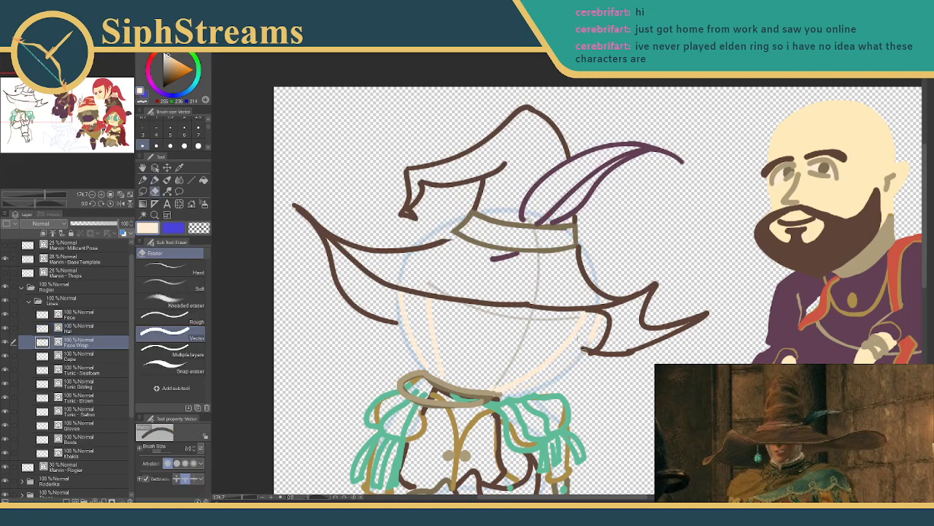
click(80, 328)
key(e)
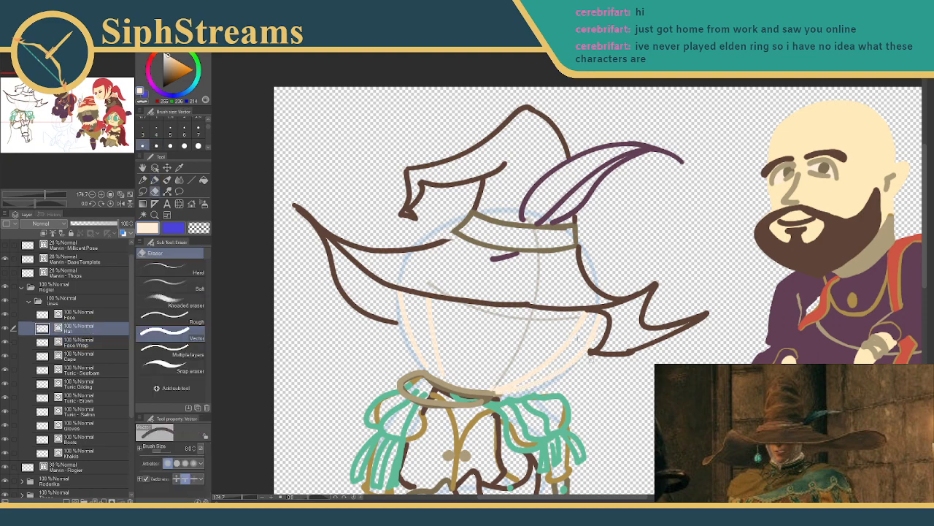
key(p)
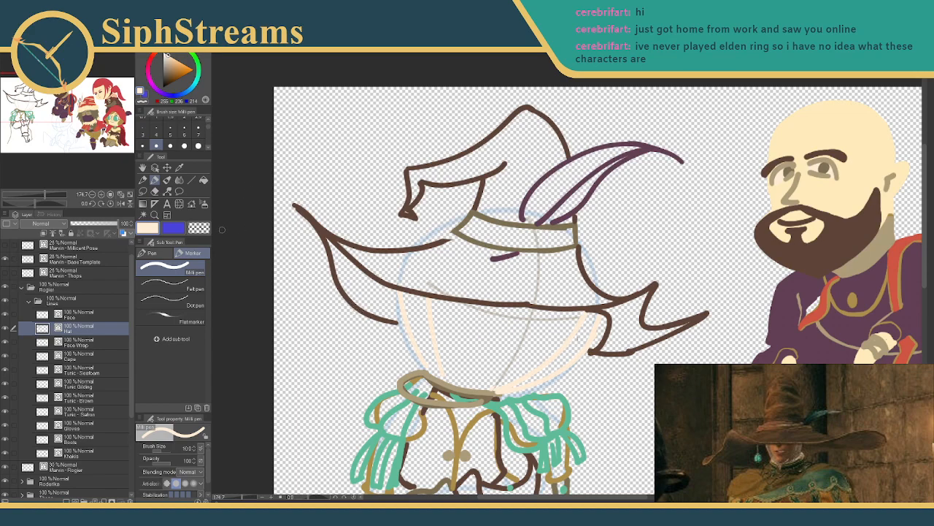
- Sample the tan of the bald reference character's nose and draw a nose and mouth for Rogier on the Face layer
click(179, 168)
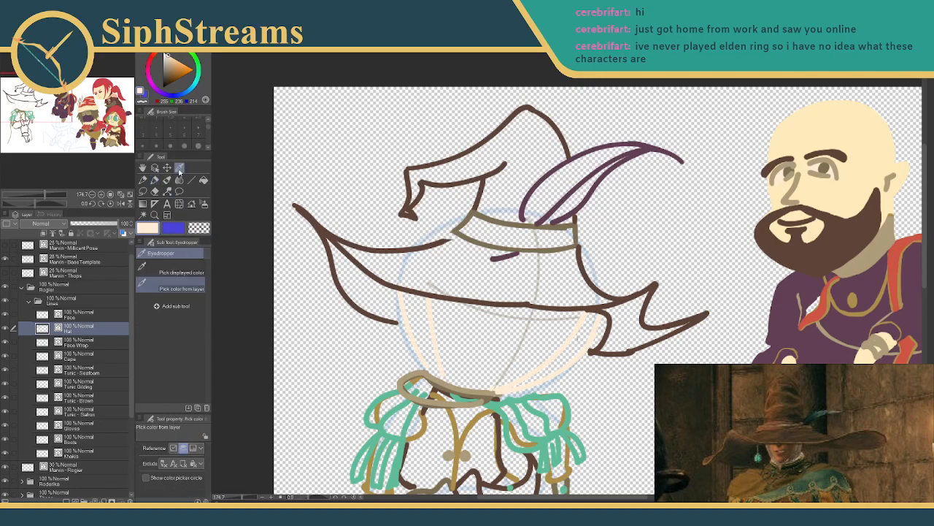
click(793, 189)
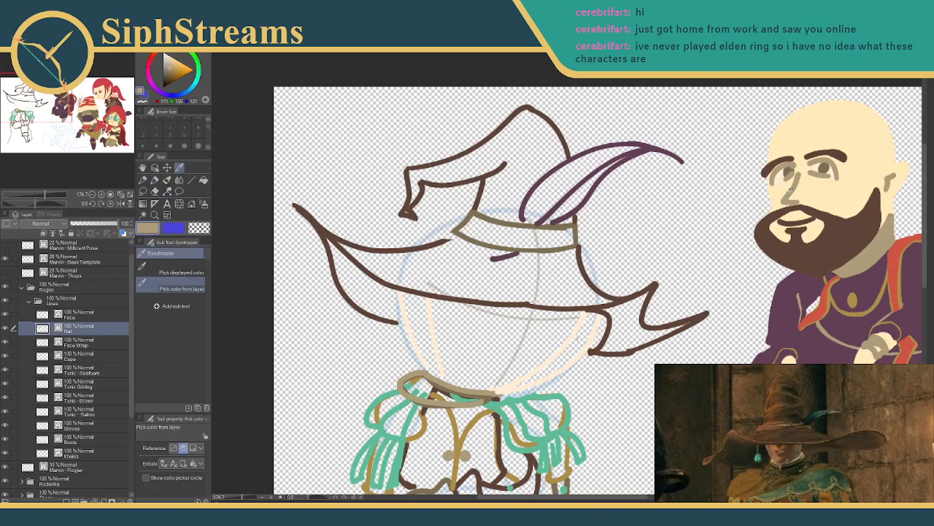
click(70, 314)
click(156, 180)
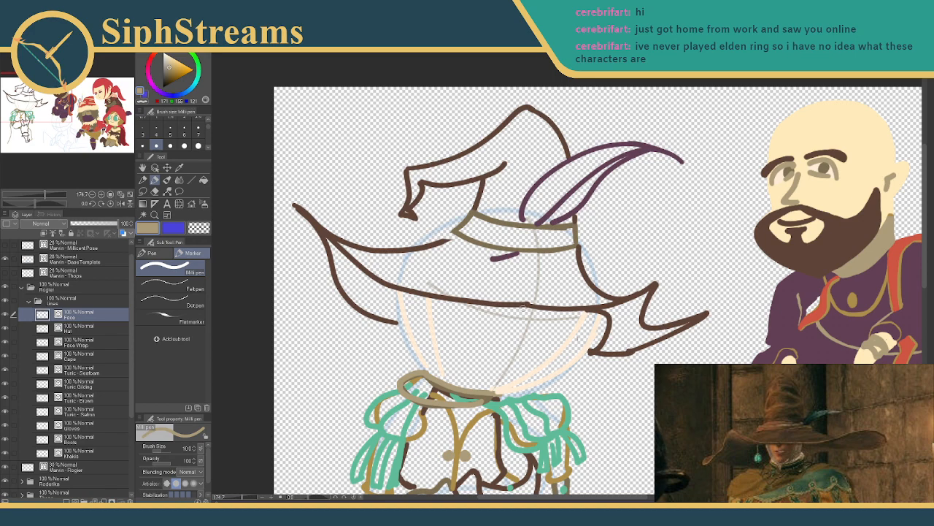
mouse_move(521, 305)
mouse_down()
mouse_move(538, 316)
mouse_move(509, 329)
mouse_move(526, 337)
mouse_up()
drag(463, 357, 517, 364)
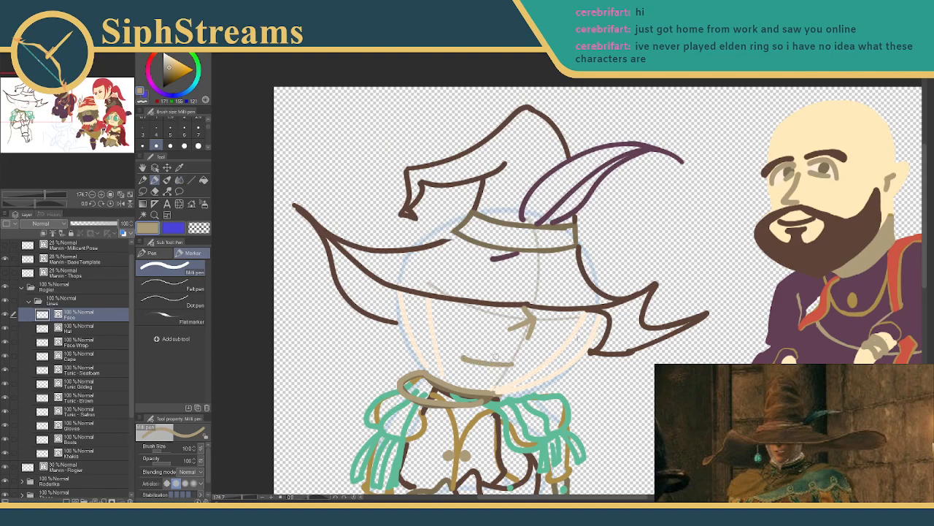
- Sample the khaki trouser line colour and complete the rounded outer edge of the raised thigh on the Khakis layer
mouse_move(586, 305)
mouse_down()
mouse_move(661, 145)
mouse_move(631, 138)
mouse_move(631, 159)
mouse_up()
mouse_move(472, 344)
mouse_down()
mouse_move(456, 329)
mouse_move(456, 299)
mouse_move(460, 317)
mouse_move(466, 309)
mouse_up()
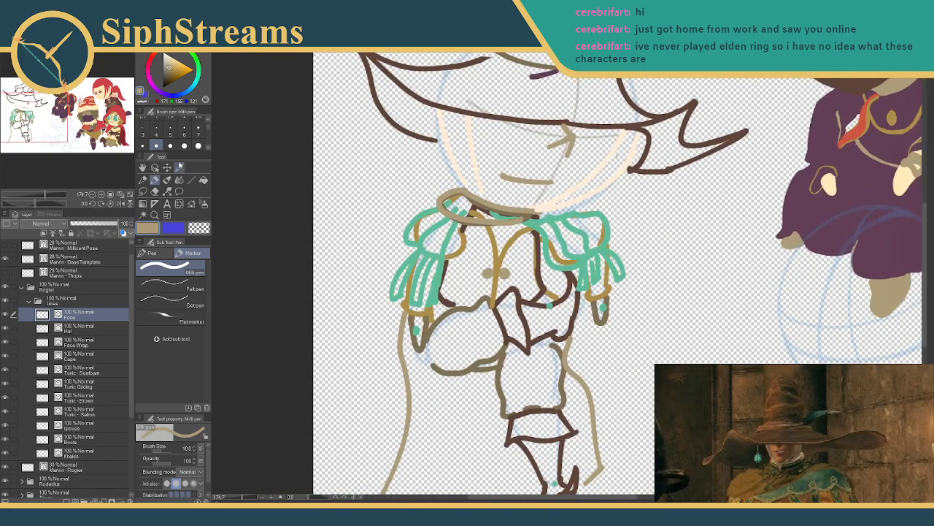
click(179, 167)
click(441, 316)
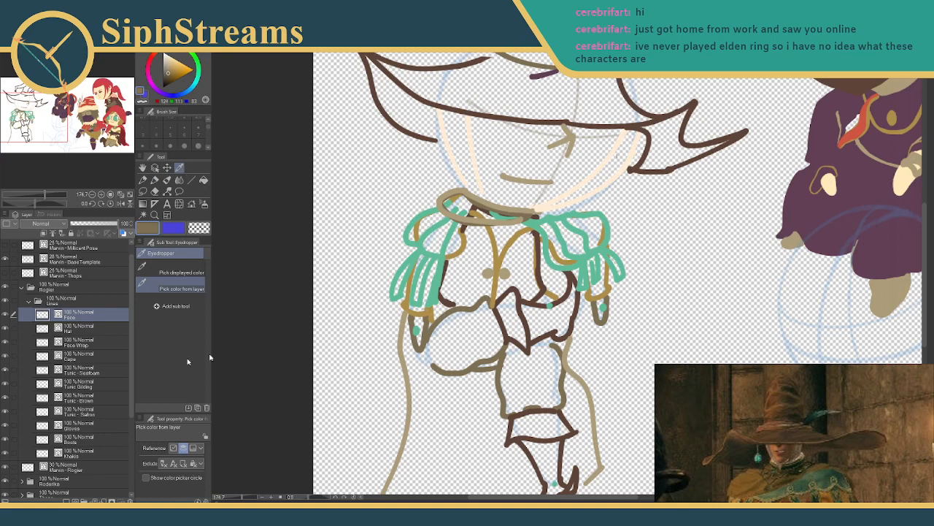
click(76, 452)
click(154, 179)
drag(427, 337, 436, 369)
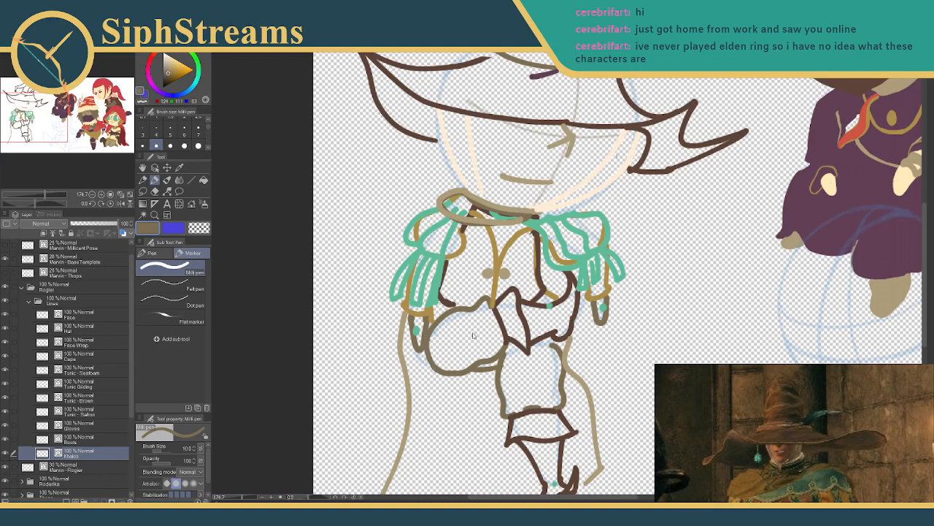
- Erase the old cape lines hanging on both sides of the legs on the Cape layer
mouse_move(431, 415)
mouse_down()
mouse_move(415, 414)
mouse_move(438, 397)
mouse_up()
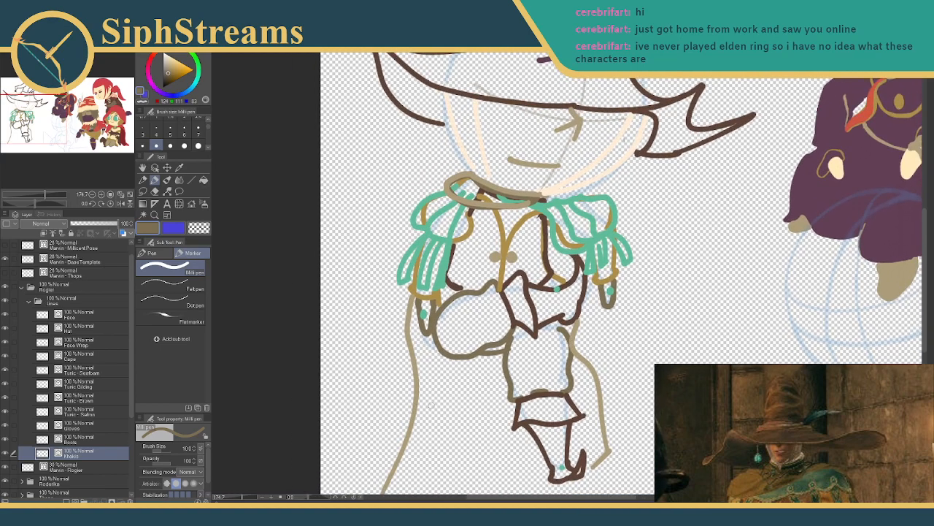
click(86, 397)
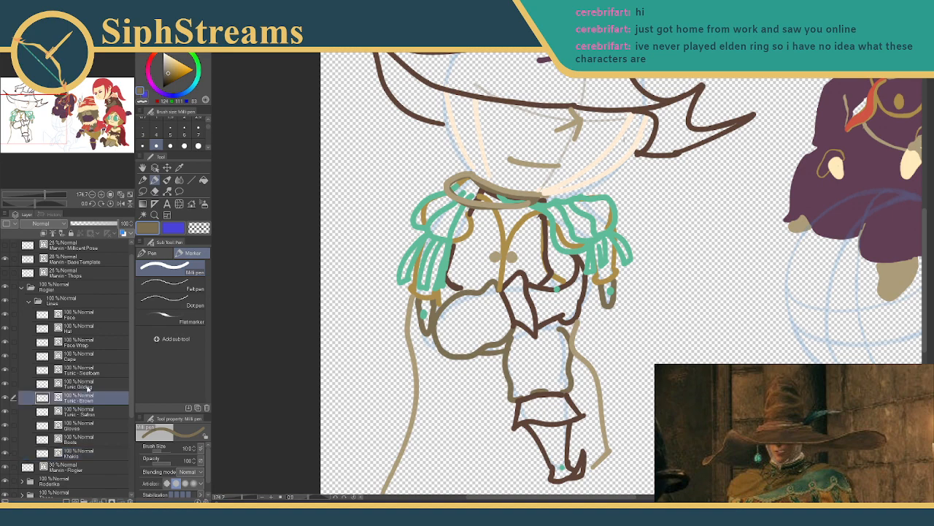
click(90, 384)
key(e)
key(p)
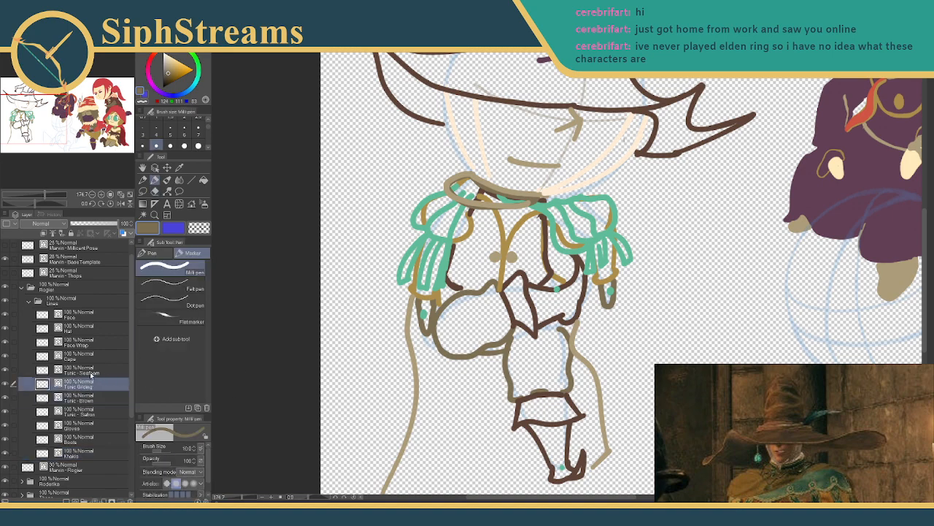
click(93, 372)
key(e)
key(p)
click(85, 357)
key(e)
drag(404, 382, 487, 382)
click(603, 449)
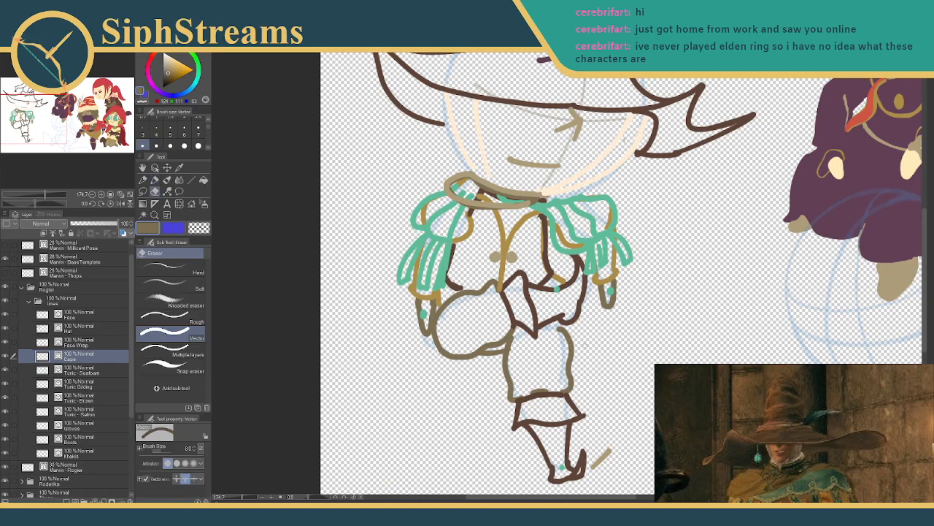
key(p)
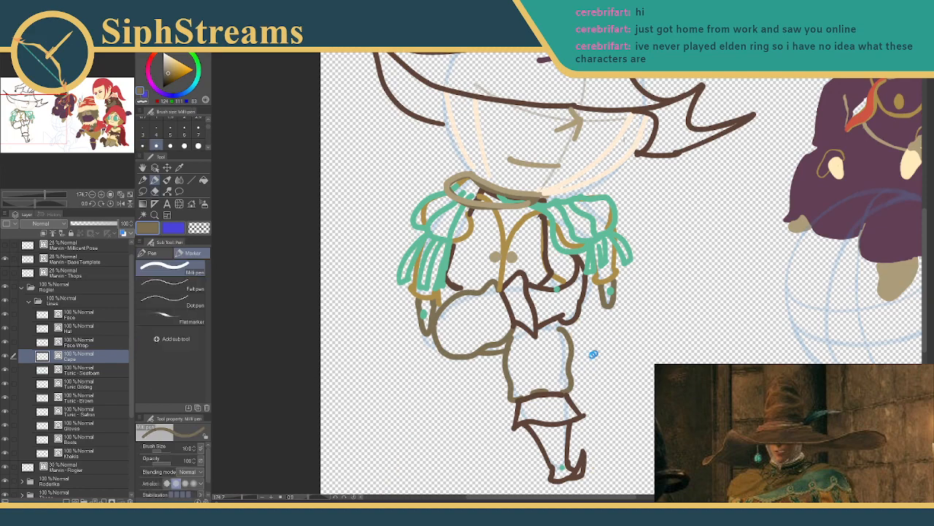
- Sample the tan line colour of the cape's collar with the Eyedropper
drag(605, 345, 631, 325)
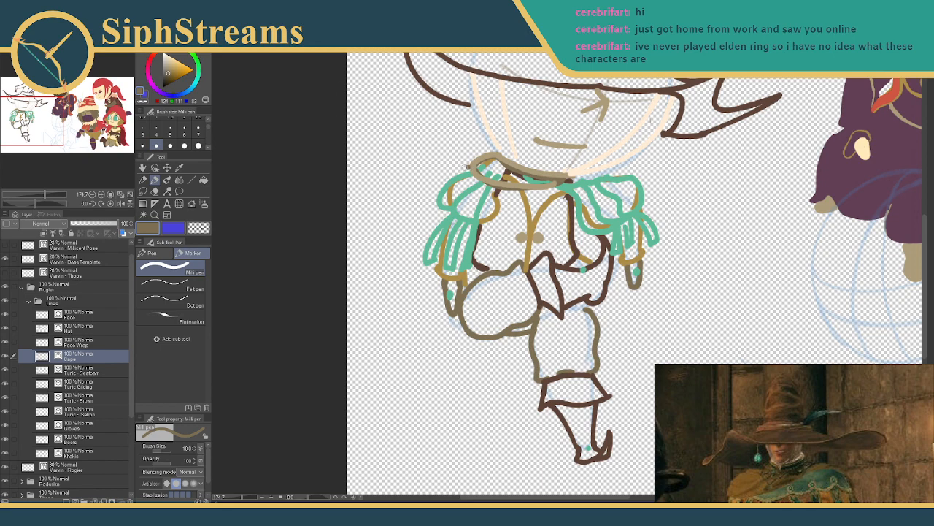
drag(471, 165, 346, 219)
key(ctrl+z)
key(i)
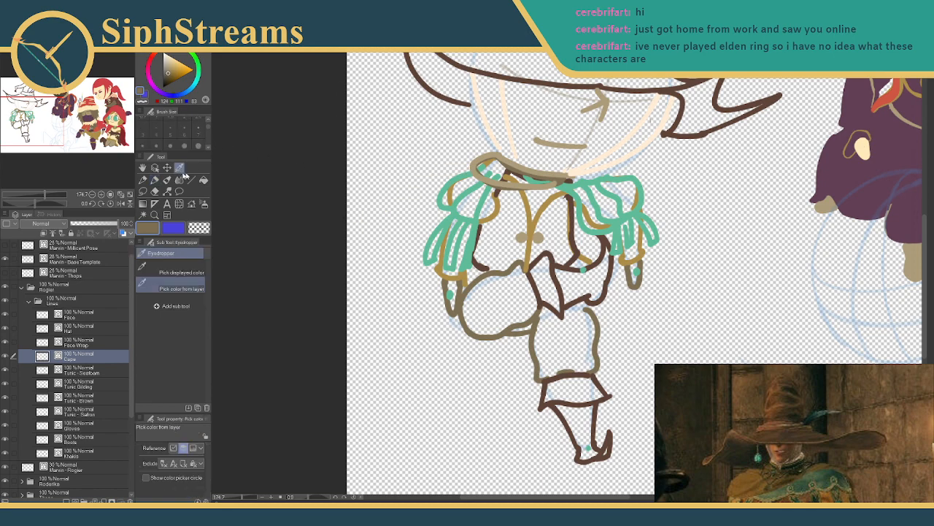
click(477, 164)
key(p)
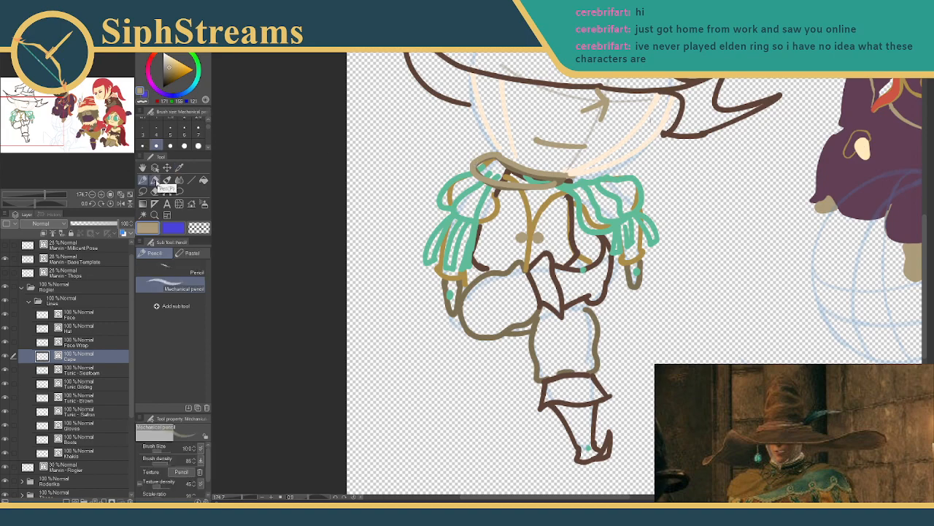
- Try a long wavy billowing cape edge from the collar outward past the shoulder on the Cape layer with the Milli pen
scroll(487, 224, down, 1)
drag(488, 224, 496, 268)
mouse_move(475, 195)
mouse_down()
mouse_move(453, 195)
mouse_move(340, 278)
mouse_up()
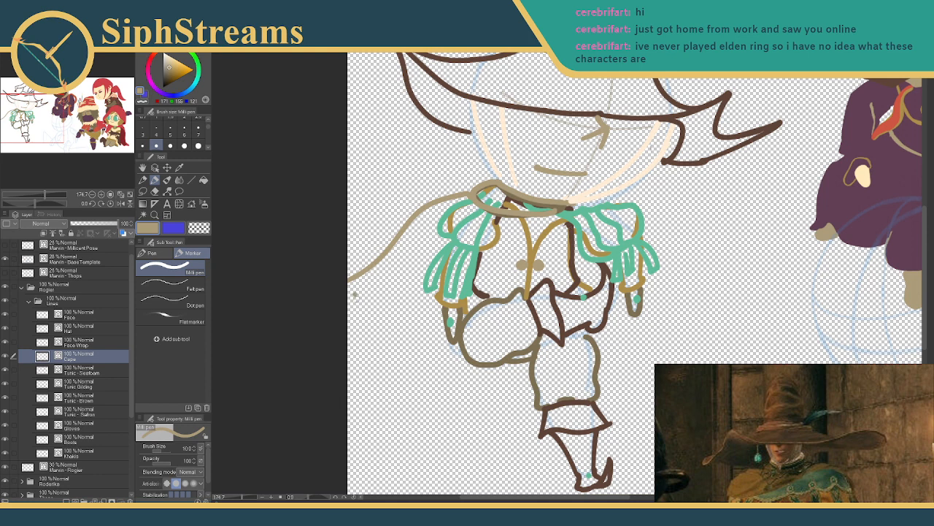
- Move the whole Rogier layer group to the right on the canvas and hide the Marvin - Base Template layer
click(167, 167)
click(52, 288)
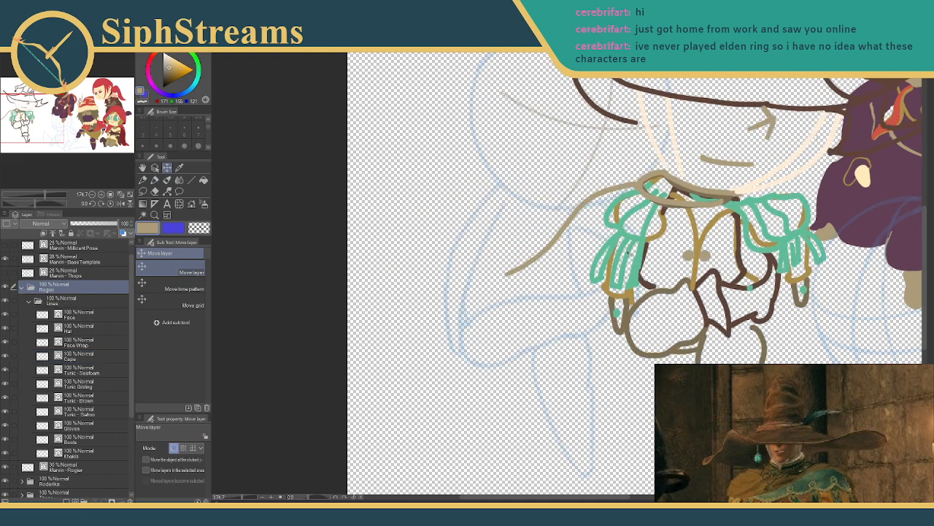
click(6, 259)
mouse_move(405, 229)
mouse_down()
mouse_move(381, 218)
mouse_move(332, 226)
mouse_up()
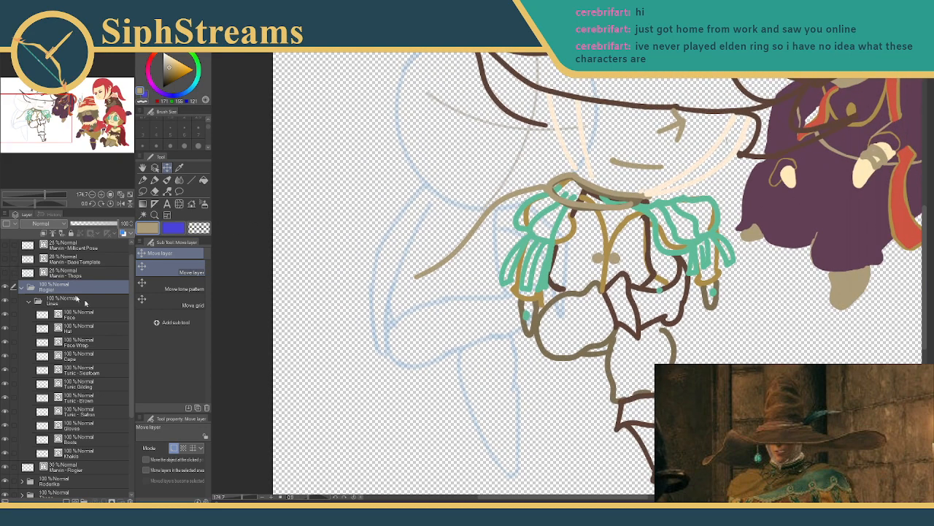
- Hide the Marvin - Rogier sketch layer and move it above the Rogier folder
click(66, 300)
scroll(130, 294, up, 1)
drag(133, 294, 130, 295)
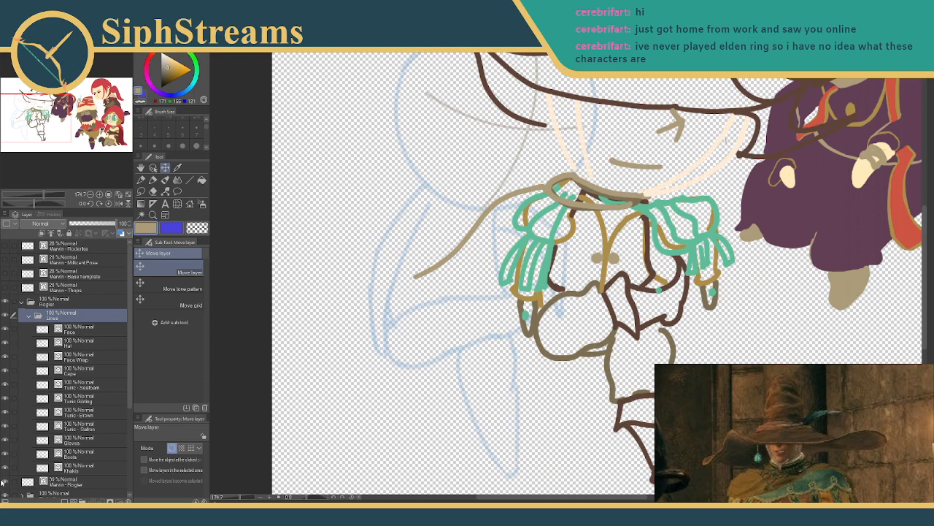
click(4, 482)
drag(87, 304, 89, 302)
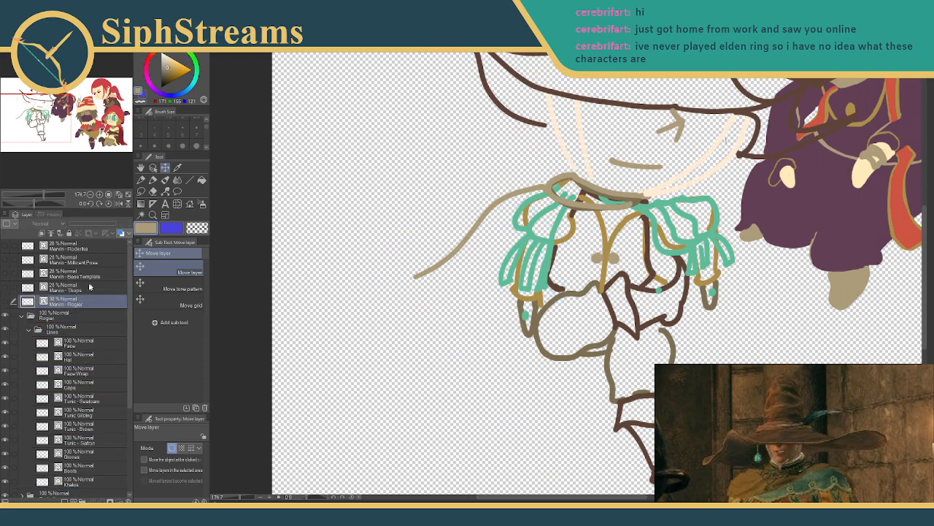
- Try a lower billowing cape edge from the sleeve cuff outward on the Cape layer
drag(484, 317, 454, 317)
key(p)
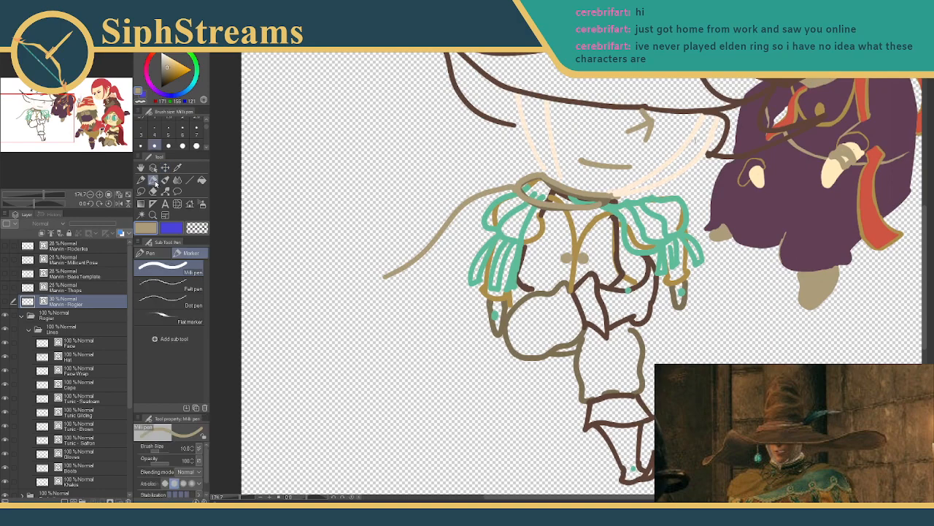
click(78, 384)
mouse_move(486, 290)
mouse_down()
mouse_move(465, 288)
mouse_move(393, 313)
mouse_up()
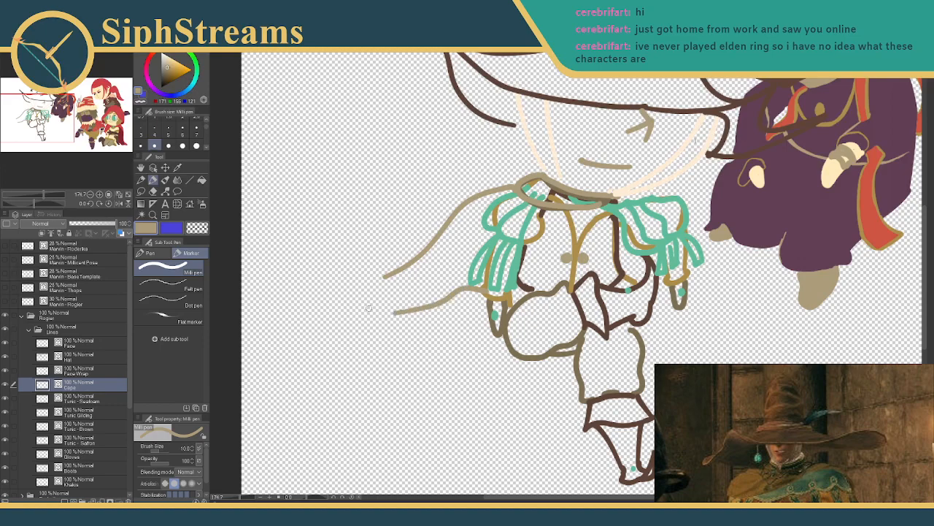
- Undo the lower cape edge and erase the upper billowing edge from the Cape layer
drag(130, 358, 150, 340)
key(ctrl+z)
key(ctrl+z)
key(ctrl+z)
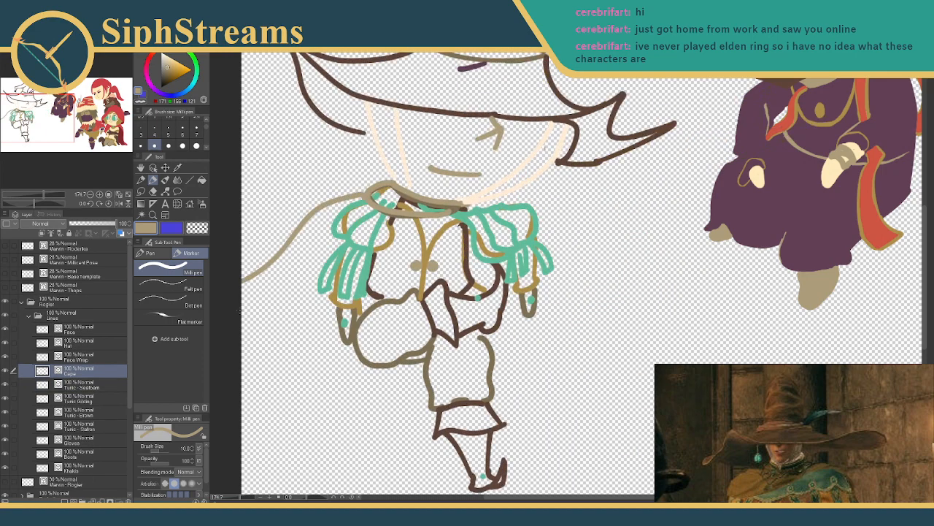
key(ctrl+y)
key(ctrl+y)
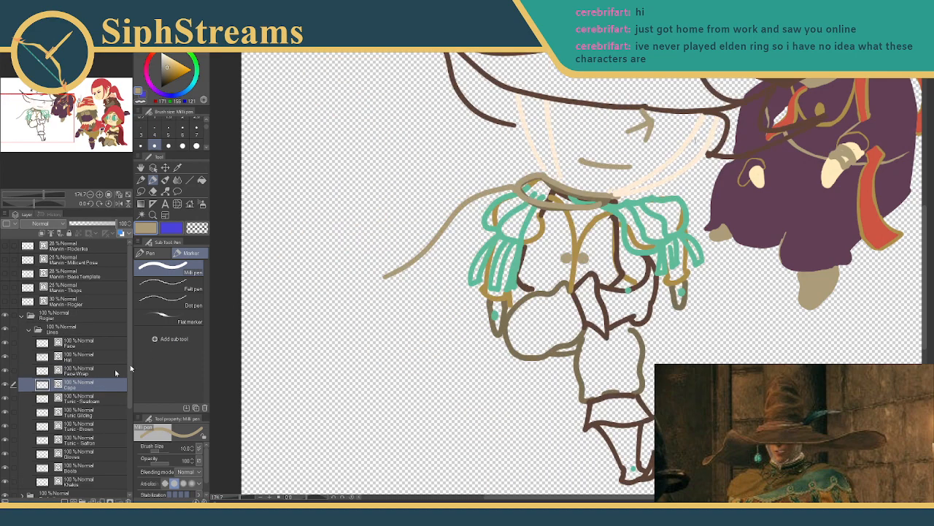
key(e)
key(p)
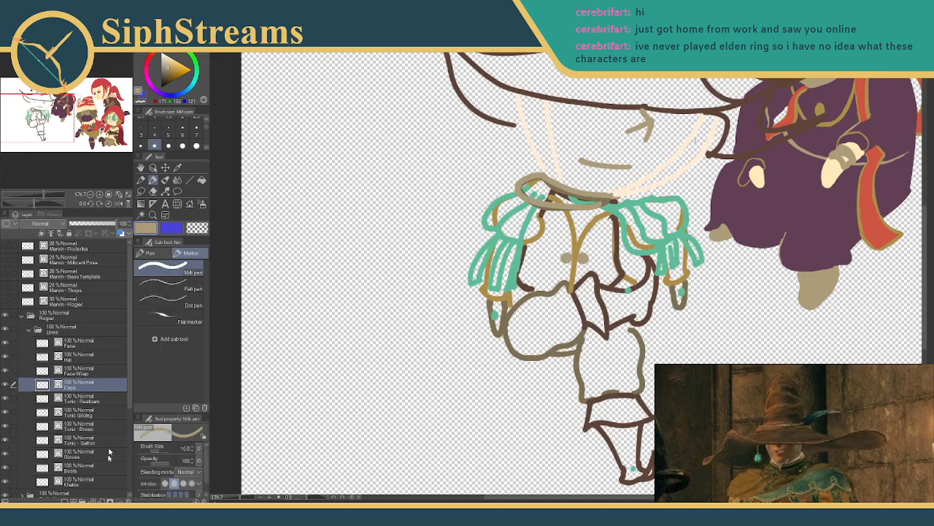
- Add a new vector layer below the Rogier line layers and name it "Cape - Billow"
click(73, 500)
drag(83, 384, 82, 473)
scroll(124, 400, down, 2)
drag(77, 410, 69, 438)
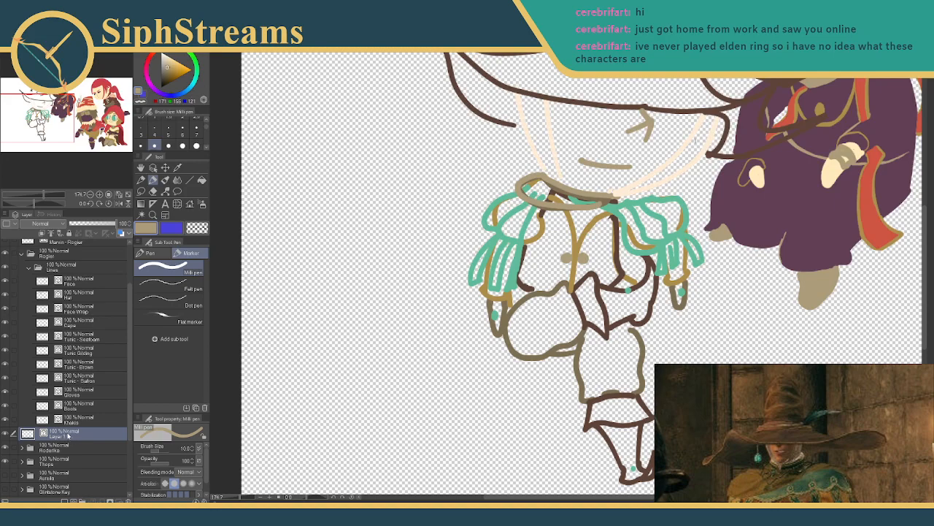
double_click(60, 436)
click(66, 443)
double_click(68, 436)
text(Cape - Billow)
key(Return)
- Draw the billowing cape as a curved outline from the collar out to a point and back to the sleeve on Cape - Billow
mouse_move(520, 186)
mouse_down()
mouse_move(404, 236)
mouse_move(322, 273)
mouse_up()
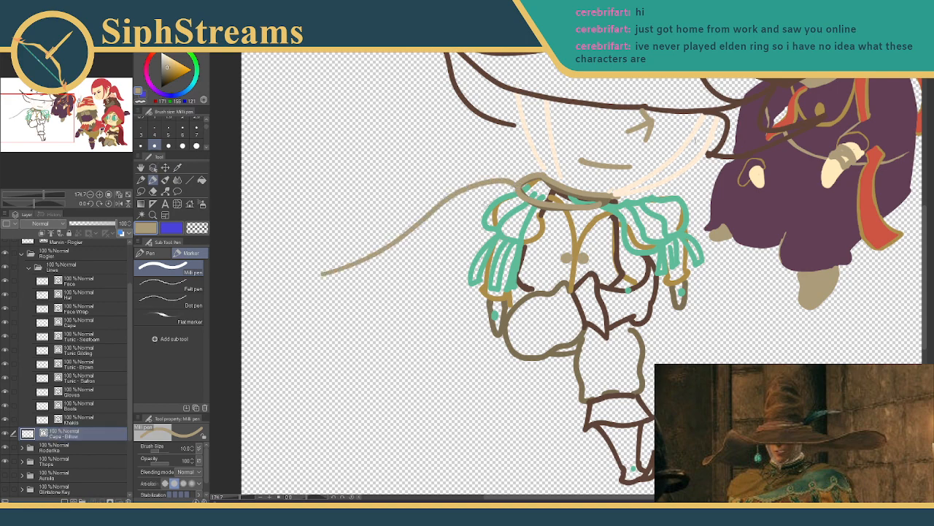
key(ctrl+z)
mouse_move(515, 188)
mouse_down()
mouse_move(354, 284)
mouse_move(466, 234)
mouse_up()
key(ctrl+z)
mouse_move(356, 285)
mouse_down()
mouse_move(456, 260)
mouse_move(478, 272)
mouse_up()
key(ctrl+z)
key(ctrl+z)
drag(355, 284, 475, 253)
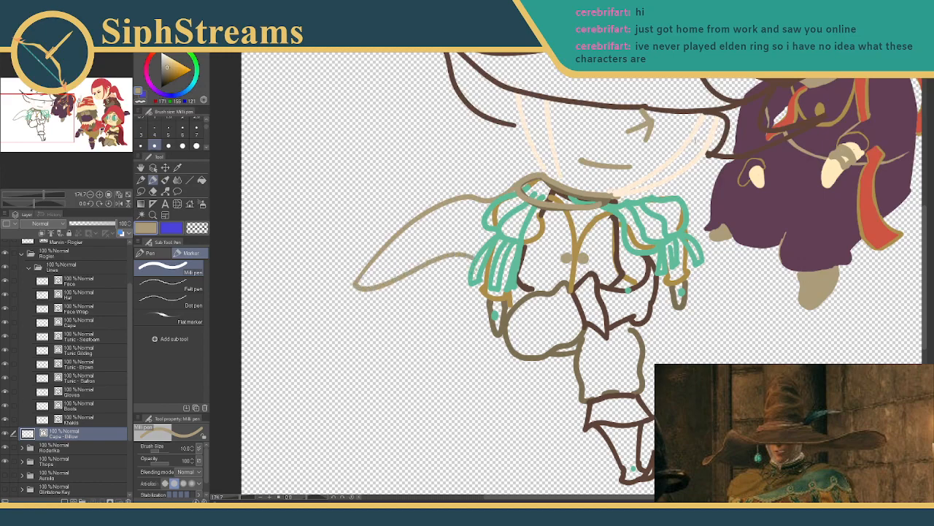
key(ctrl+z)
mouse_move(354, 286)
mouse_down()
mouse_move(469, 269)
mouse_move(397, 251)
mouse_move(379, 338)
mouse_move(370, 329)
mouse_up()
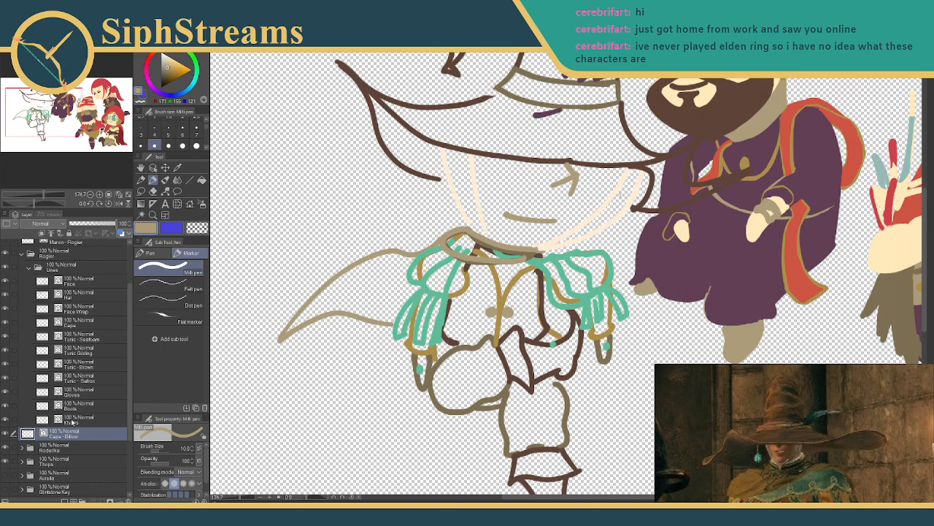
- Select the Face Wrap layer and sample its cream line colour for the Milli pen
click(73, 418)
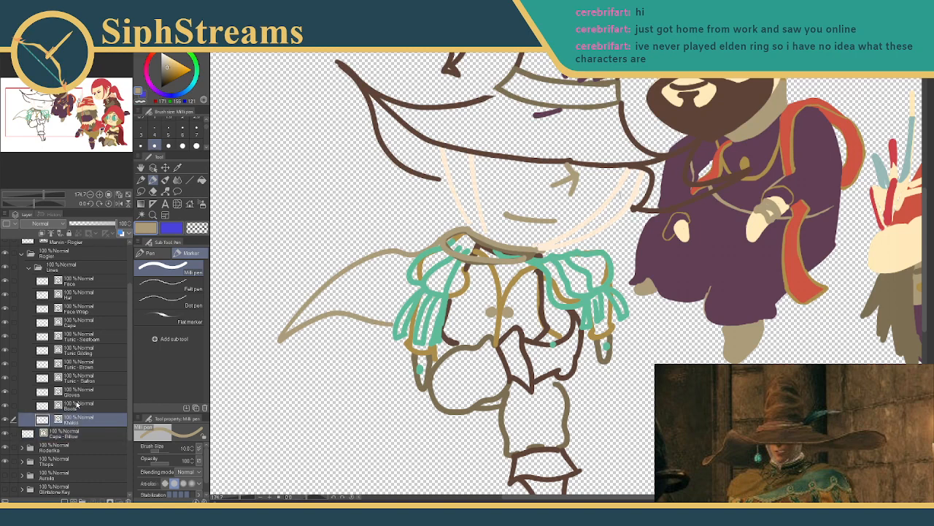
click(78, 308)
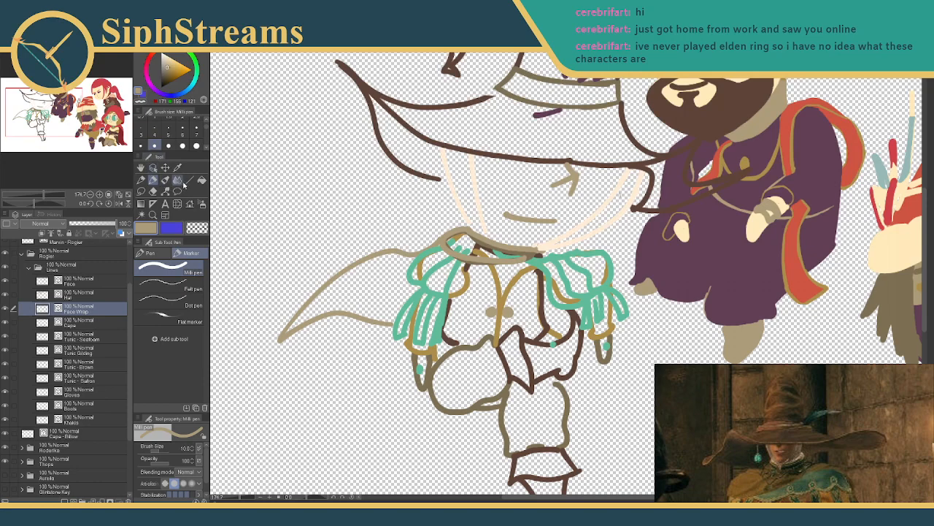
click(177, 167)
click(447, 179)
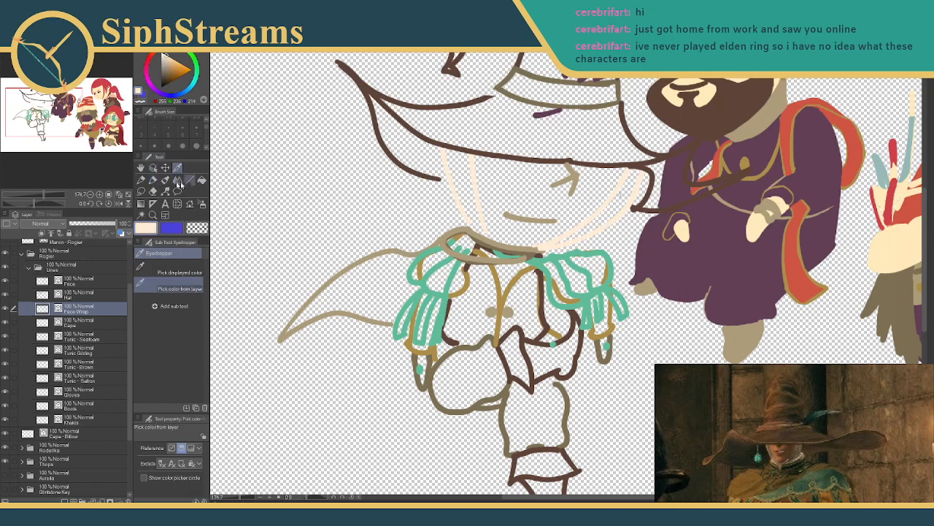
click(154, 179)
- Extend the cream Face Wrap lines down to the collar and join the inner line across the chin
drag(445, 201, 344, 242)
drag(238, 498, 247, 499)
drag(259, 245, 706, 285)
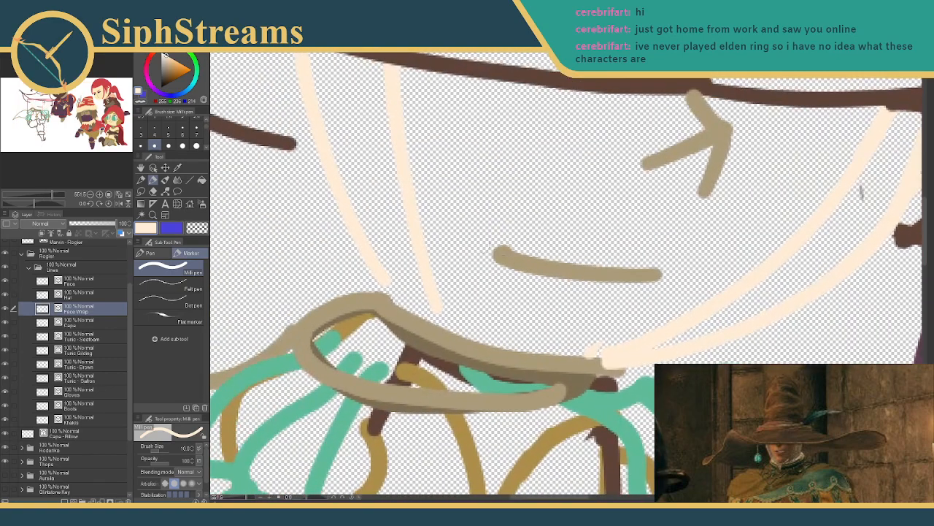
mouse_move(396, 67)
mouse_down()
mouse_move(417, 239)
mouse_move(450, 306)
mouse_move(529, 347)
mouse_up()
mouse_move(686, 317)
mouse_down()
mouse_move(521, 339)
mouse_move(668, 321)
mouse_up()
key(ctrl+z)
drag(402, 292, 433, 314)
drag(626, 359, 510, 354)
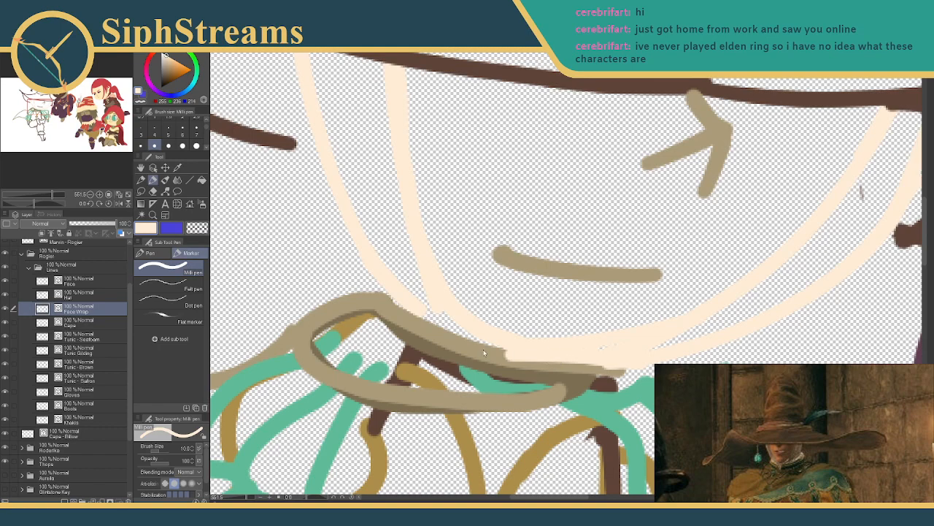
key(ctrl+z)
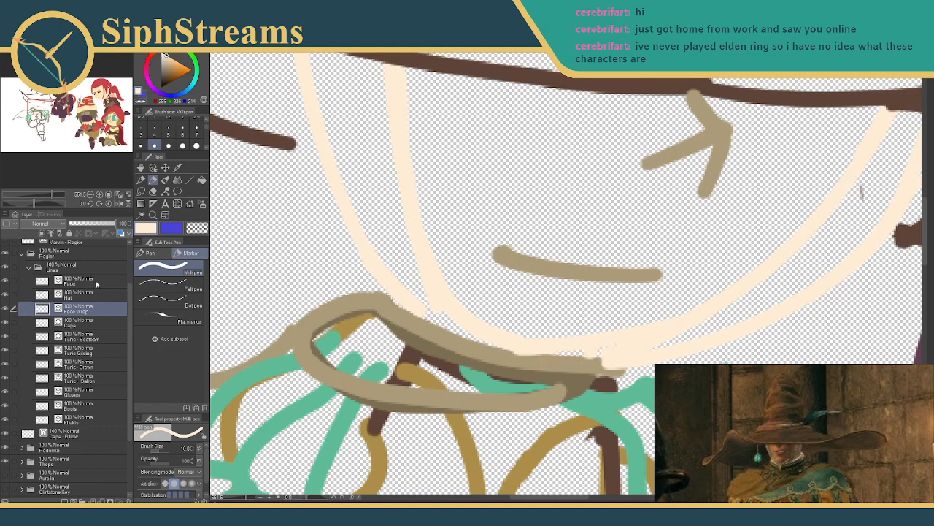
- Select the Hat layer and trim the rough line end at the brim's lower corner with the Vector eraser
click(94, 280)
click(4, 281)
click(4, 281)
drag(522, 206, 351, 281)
drag(692, 272, 683, 279)
click(85, 296)
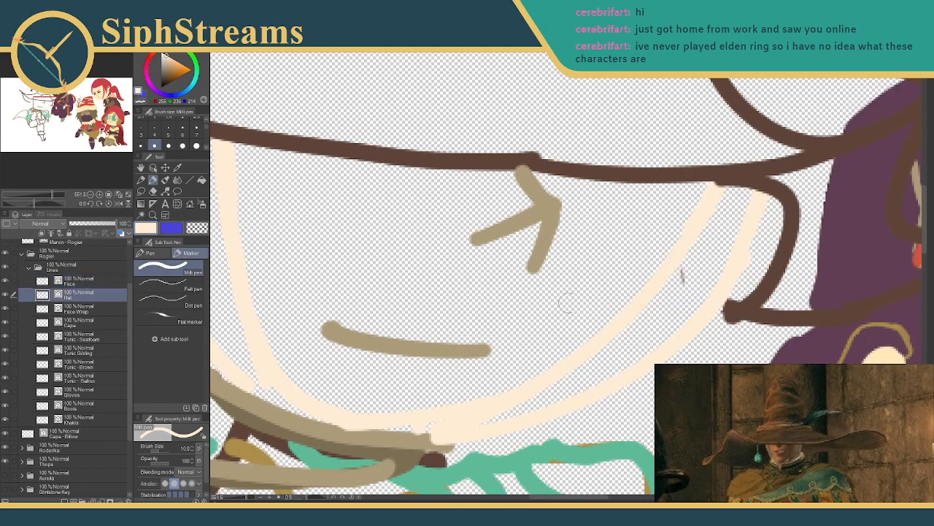
key(e)
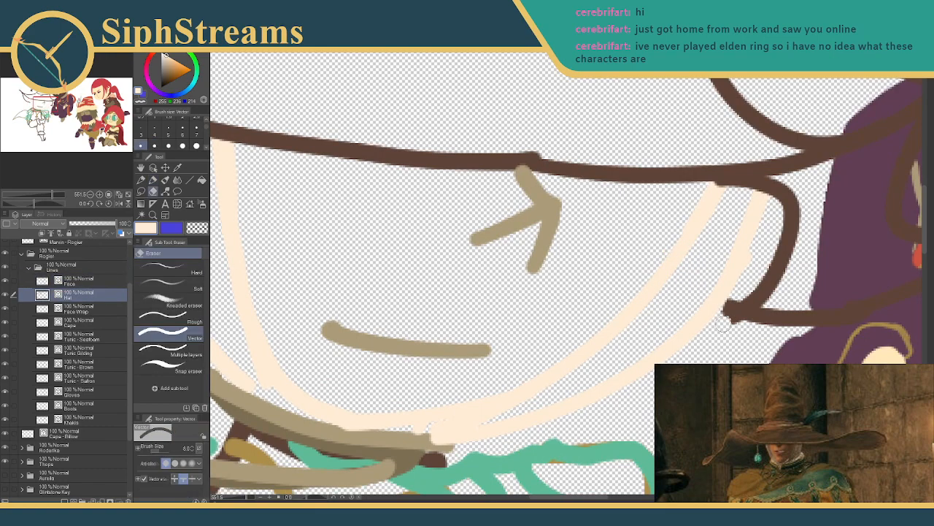
drag(727, 325, 735, 324)
key(p)
mouse_move(514, 279)
mouse_down()
mouse_move(514, 265)
mouse_move(743, 345)
mouse_up()
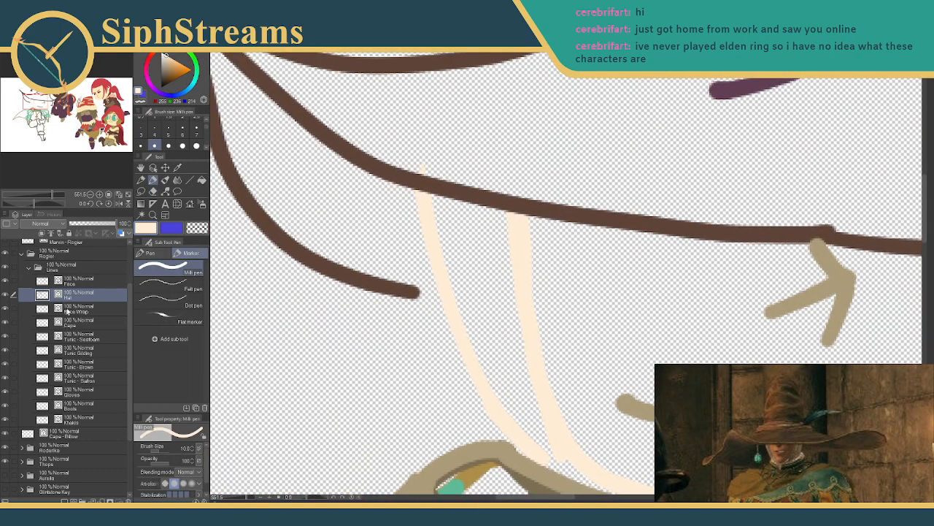
- On the Face Wrap layer, trim the cream line end that pokes above the hat brim
click(66, 311)
key(e)
key(p)
mouse_move(463, 235)
mouse_down()
mouse_move(348, 470)
mouse_move(344, 411)
mouse_up()
drag(371, 227, 382, 358)
mouse_move(399, 204)
mouse_down()
mouse_move(353, 394)
mouse_move(394, 125)
mouse_move(401, 152)
mouse_up()
mouse_move(373, 300)
mouse_down()
mouse_move(405, 81)
mouse_move(345, 348)
mouse_up()
drag(247, 499, 238, 499)
drag(338, 367, 337, 301)
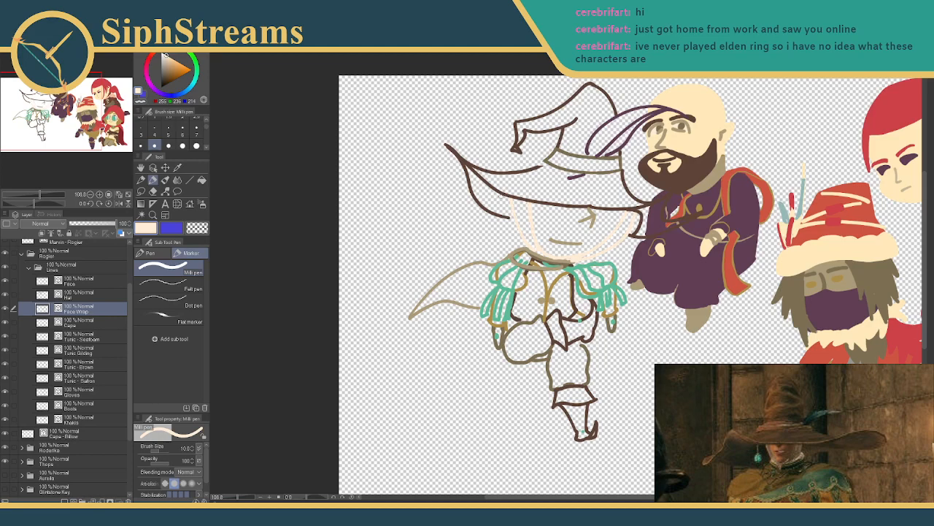
- Sample the pale blue from the feather on the masked character's red hat as the Milli pen colour
key(i)
click(793, 217)
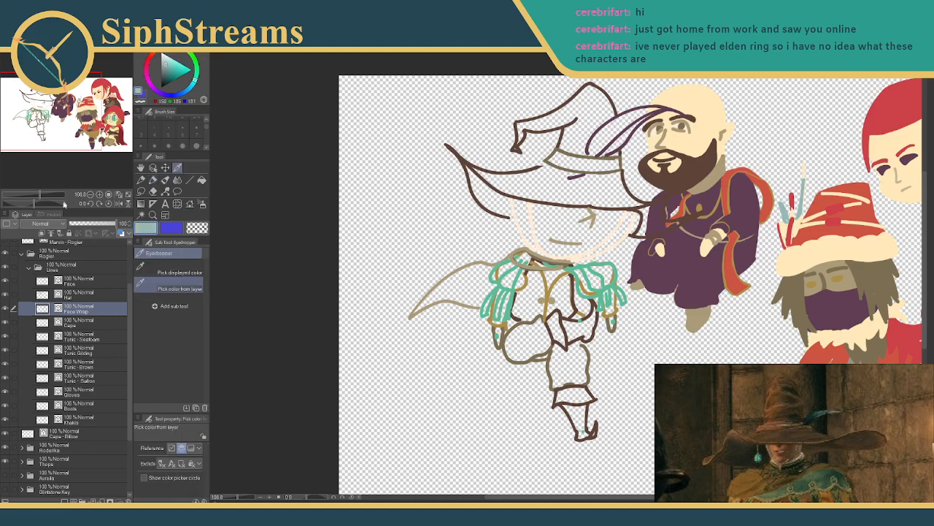
click(153, 180)
drag(664, 97, 621, 158)
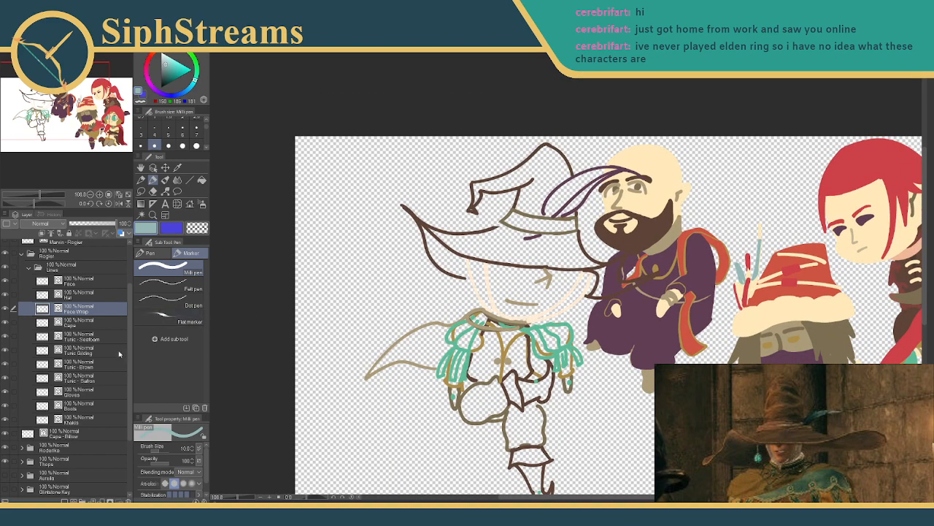
- Add a raster layer above Tunic - Seafoam, name it "Tunic - Seafoam Recolor" and clip it to the layer below
click(84, 338)
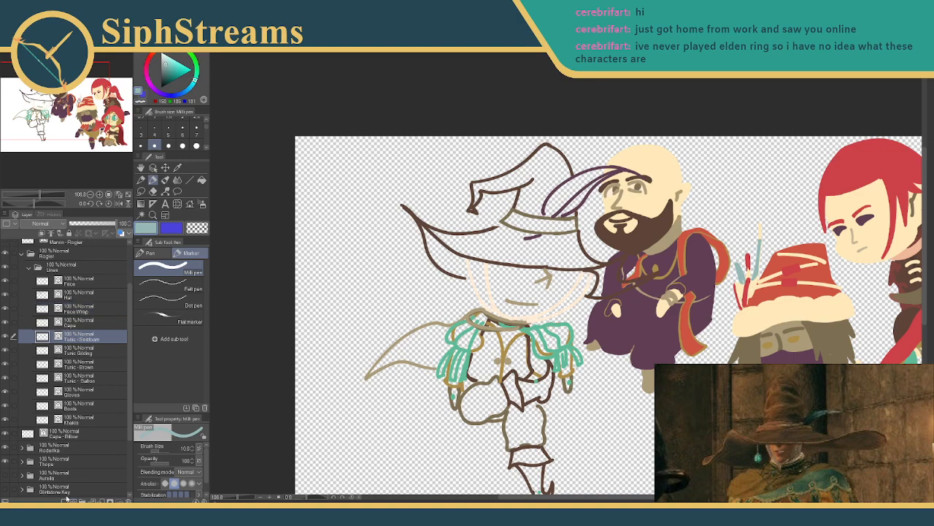
click(66, 499)
double_click(63, 337)
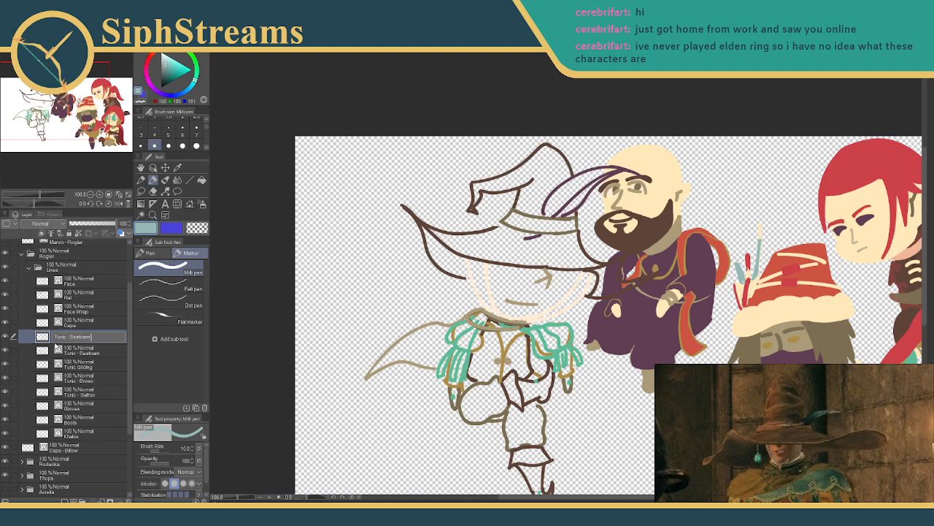
text(Tunic - Seafoam Recolor)
key(Return)
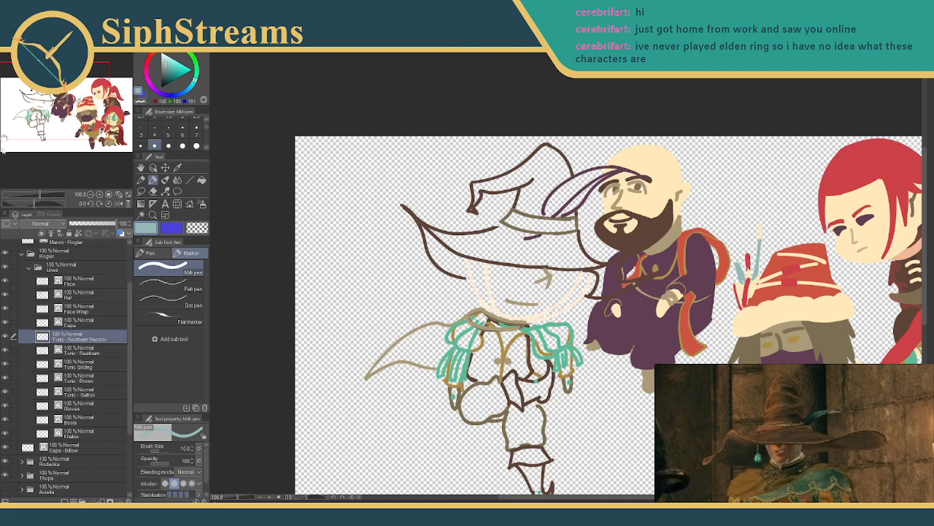
click(44, 230)
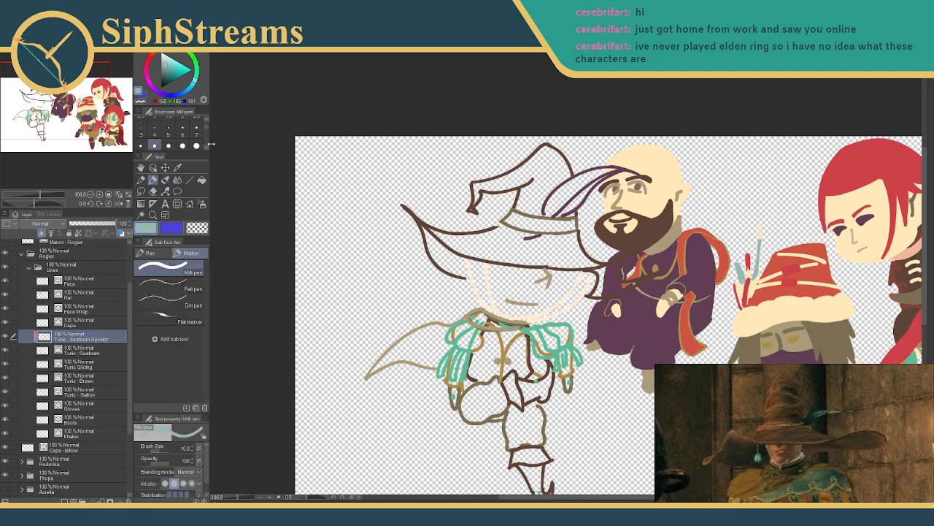
- Recolour the seafoam tunic lines pale blue using a 1700 Milli pen, and return the brush size to 10
scroll(207, 129, down, 10)
click(183, 139)
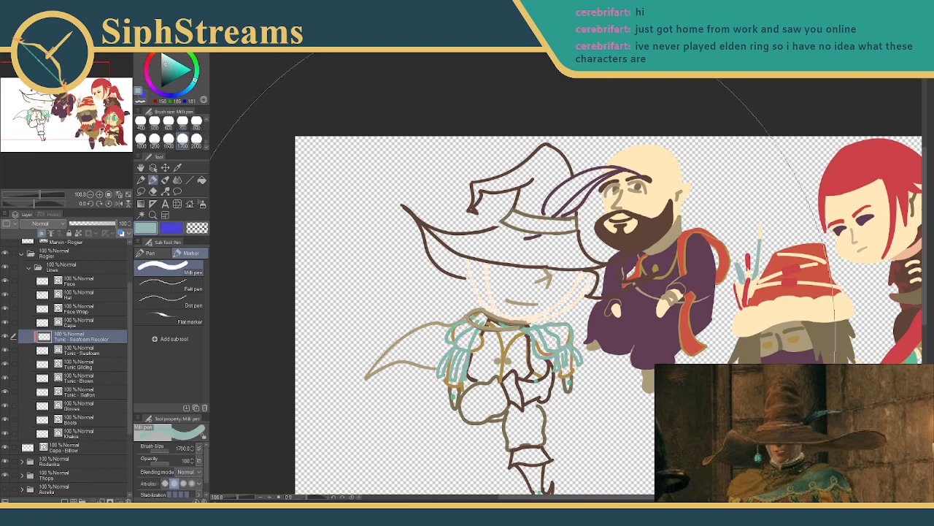
drag(329, 346, 180, 312)
mouse_move(308, 325)
mouse_down()
mouse_move(316, 228)
mouse_move(304, 236)
mouse_up()
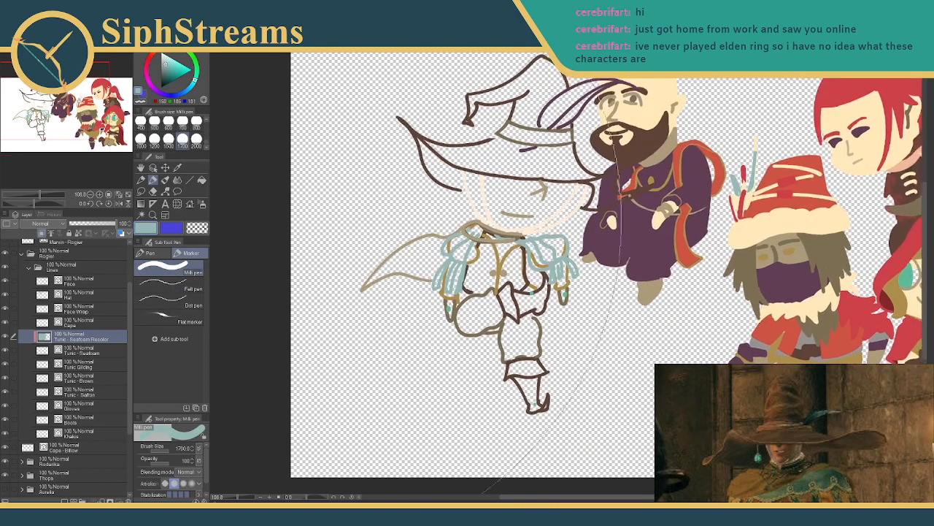
scroll(156, 130, up, 10)
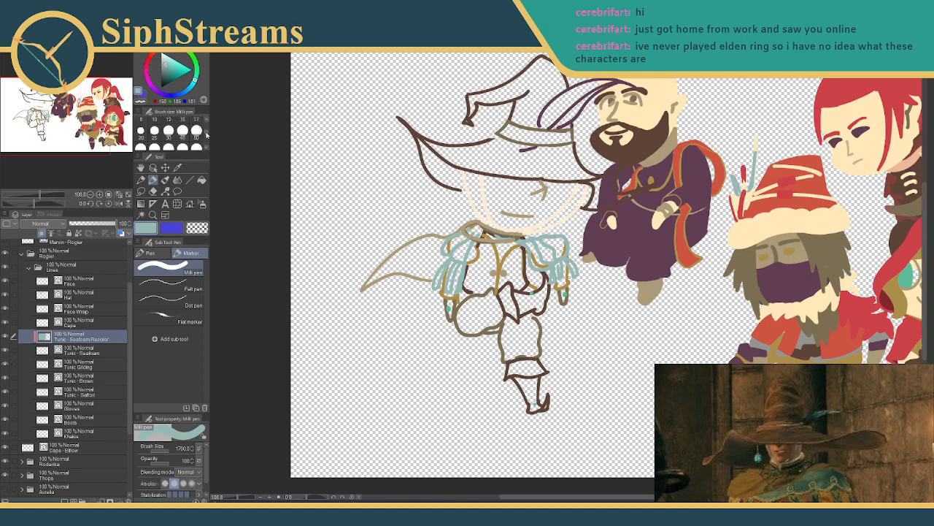
scroll(150, 135, down, 2)
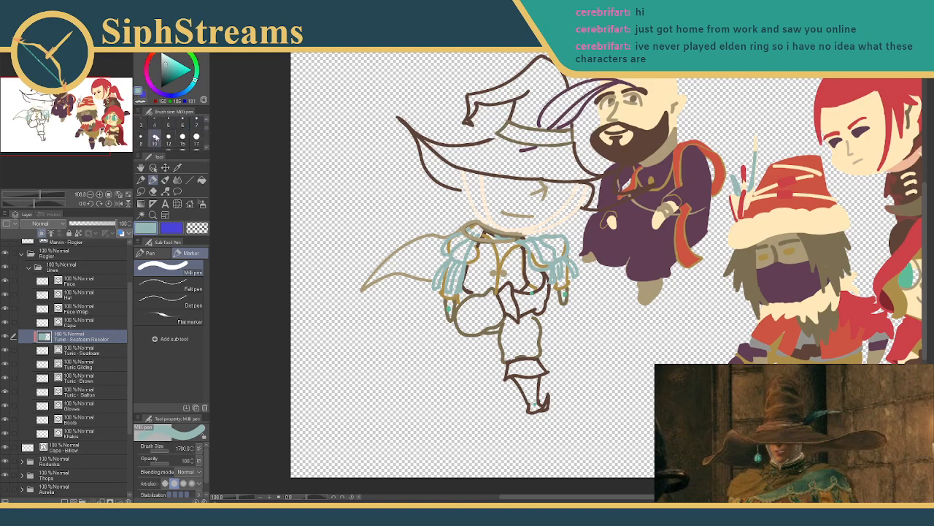
click(154, 137)
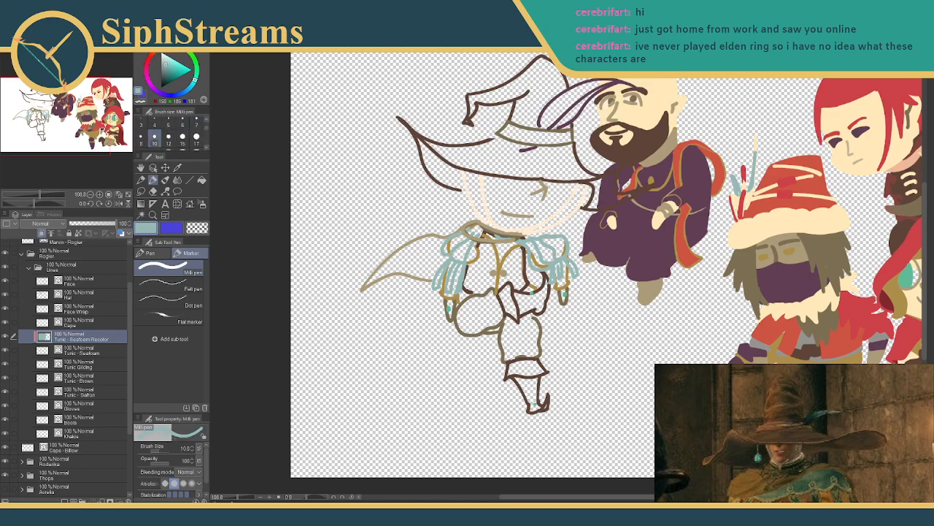
- Redraw the small gem dots on the gloves, waist and boot in pale blue on the Tunic - Seafoam layer
scroll(531, 277, up, 5)
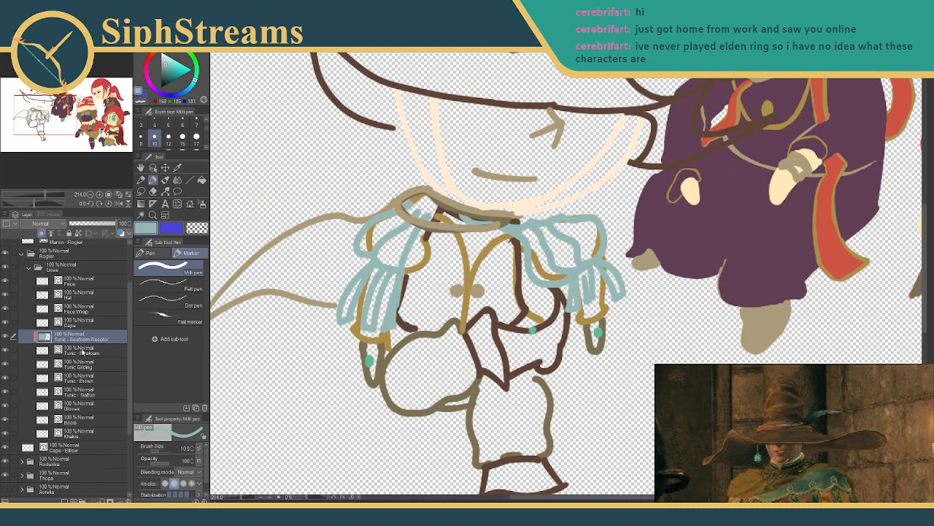
click(103, 351)
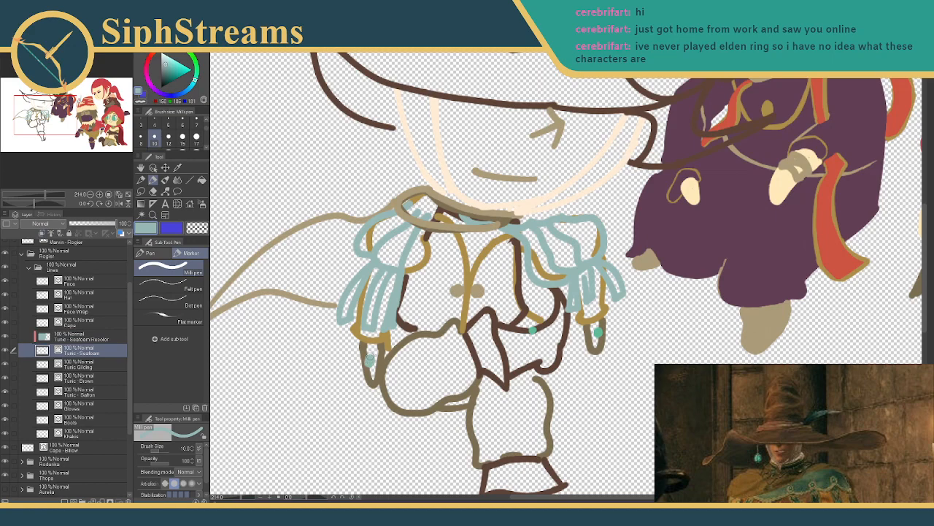
drag(598, 331, 600, 335)
scroll(534, 330, down, 5)
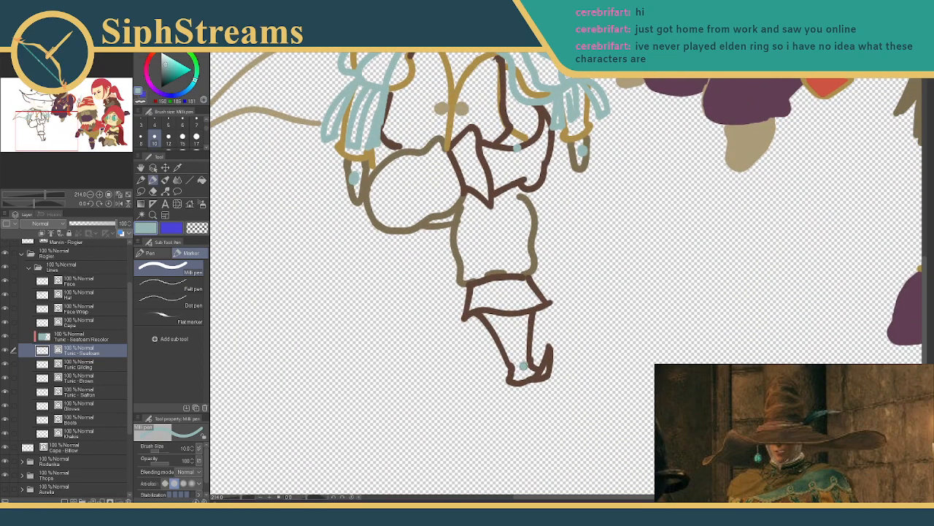
key(ctrl+z)
scroll(522, 371, up, 5)
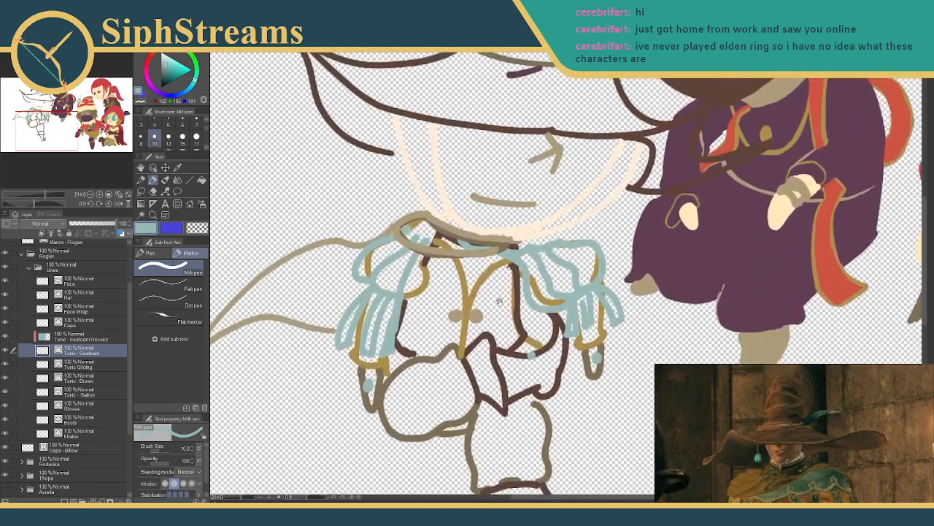
- Hide the Tunic - Seafoam layer and erase the old green gem dots from the Gloves layer
click(81, 406)
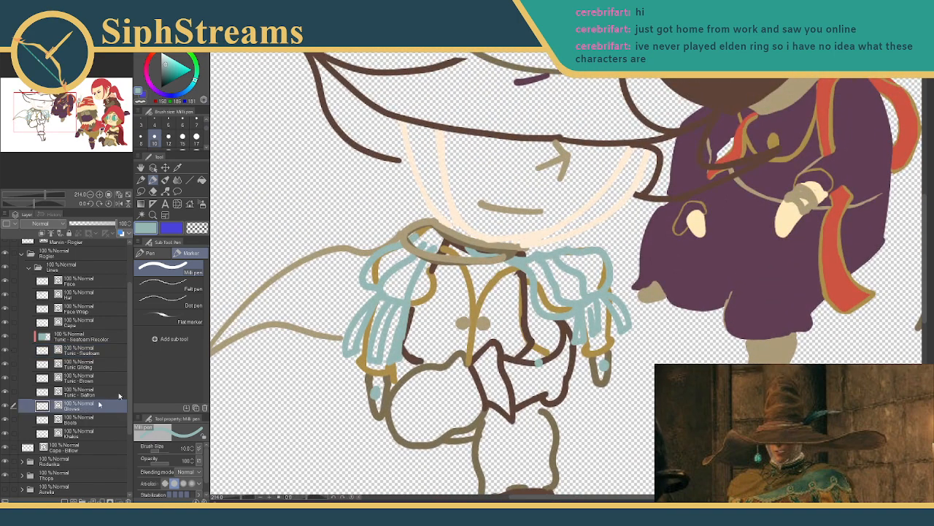
key(e)
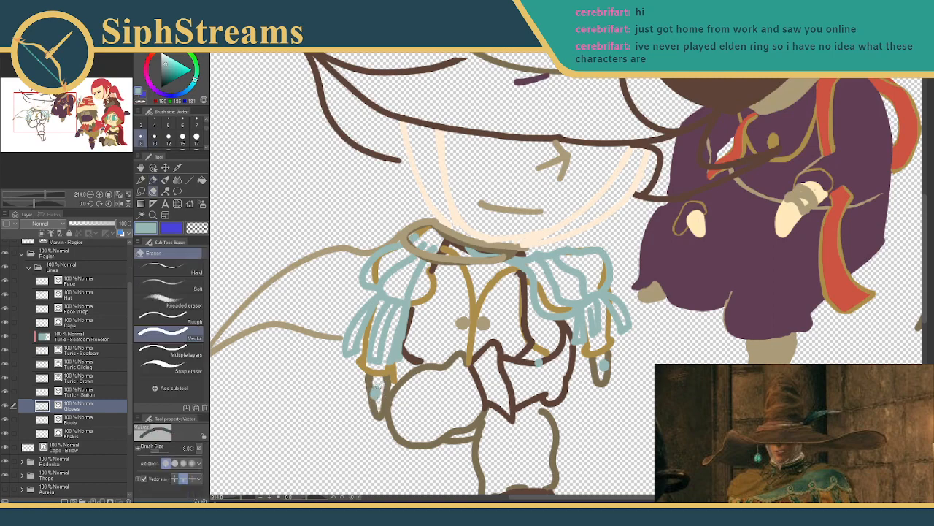
key(p)
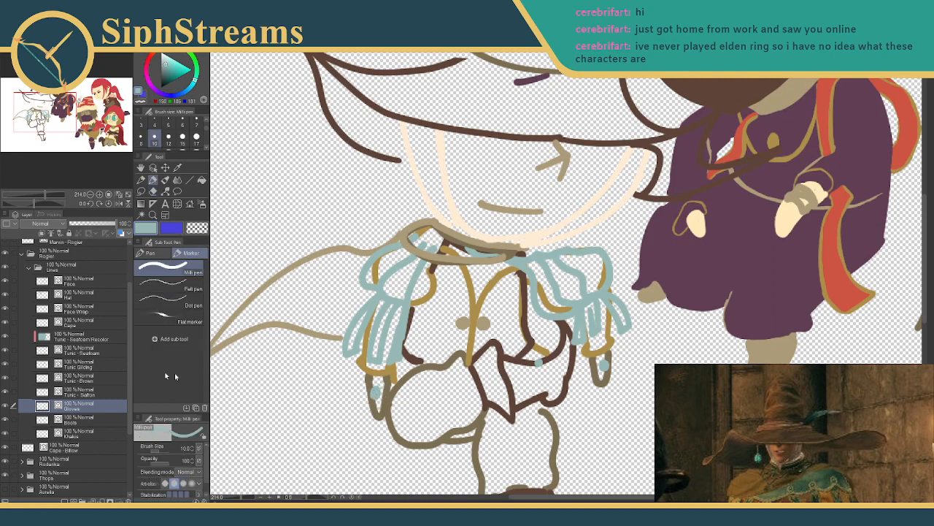
click(5, 353)
key(e)
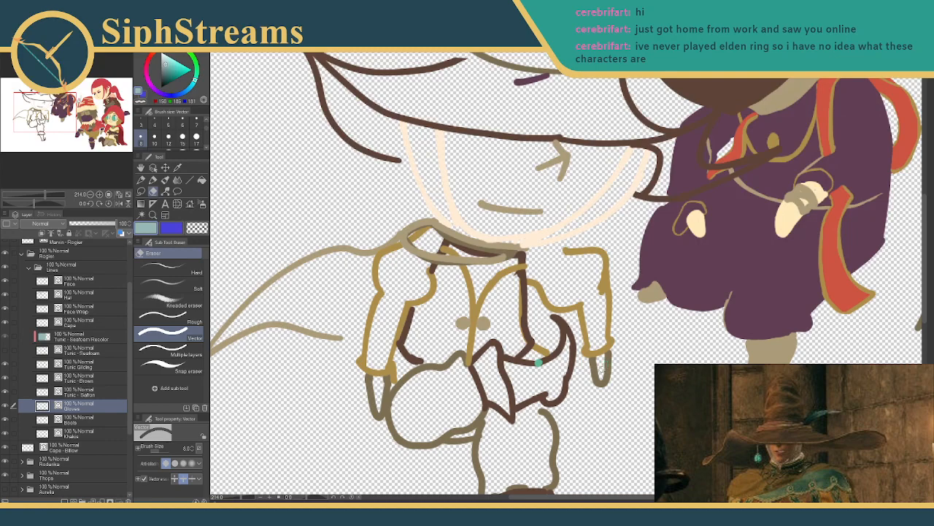
- Erase the old green gem dots from the Boots layer and show Tunic - Seafoam again
click(73, 420)
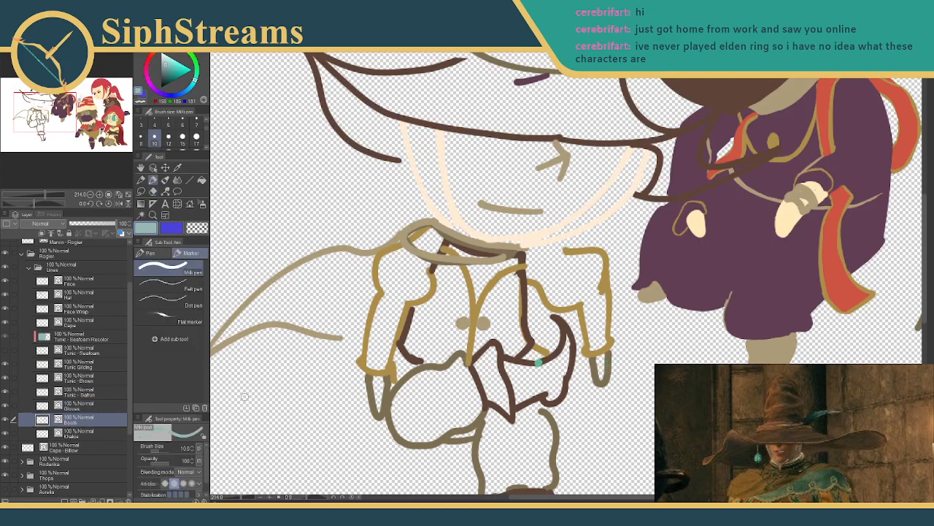
key(p)
key(e)
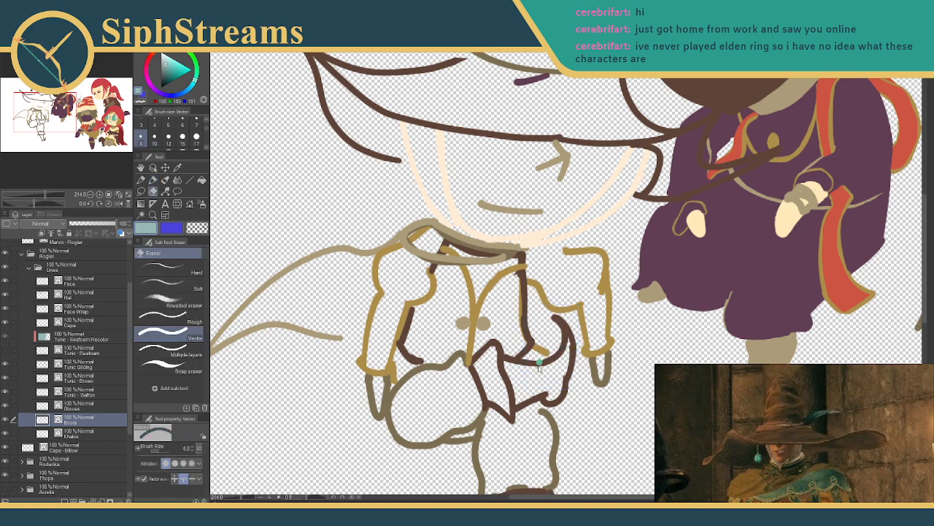
drag(533, 379, 526, 329)
scroll(528, 331, down, 4)
scroll(548, 424, up, 4)
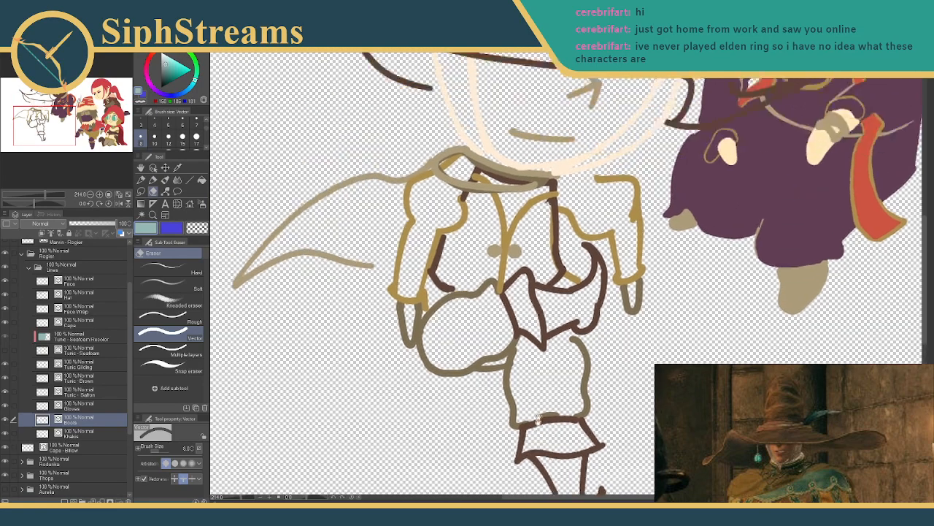
click(6, 351)
- Draw a small pale blue earring dot beside the face, under the hat brim, on the Tunic - Seafoam layer
scroll(396, 267, down, 3)
scroll(386, 314, up, 6)
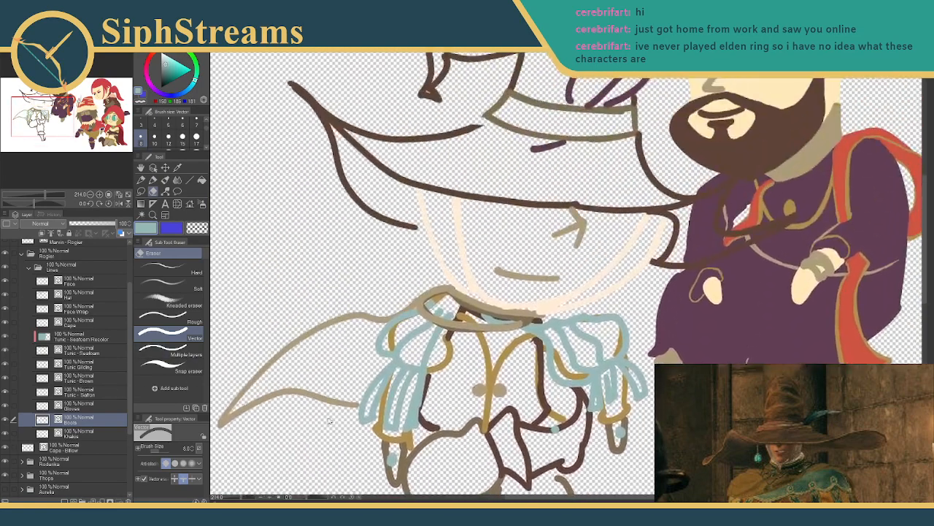
drag(333, 236, 296, 229)
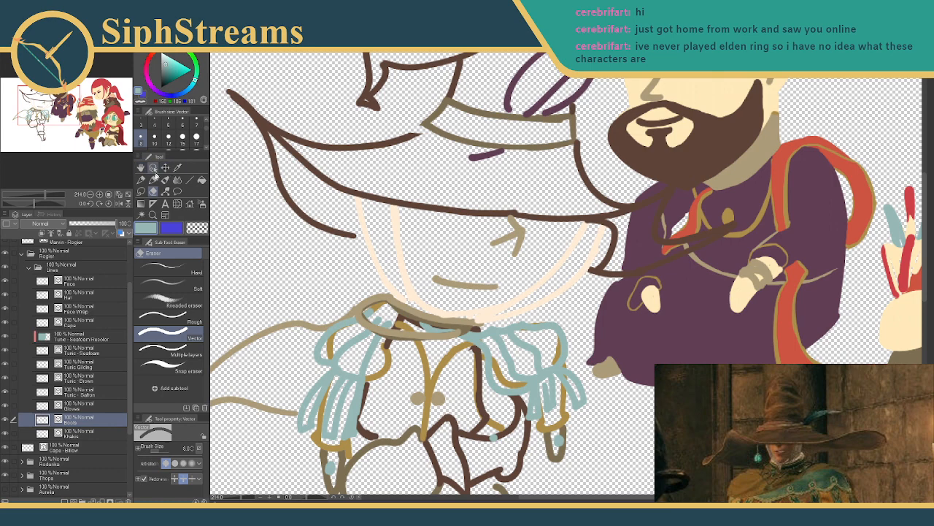
click(152, 180)
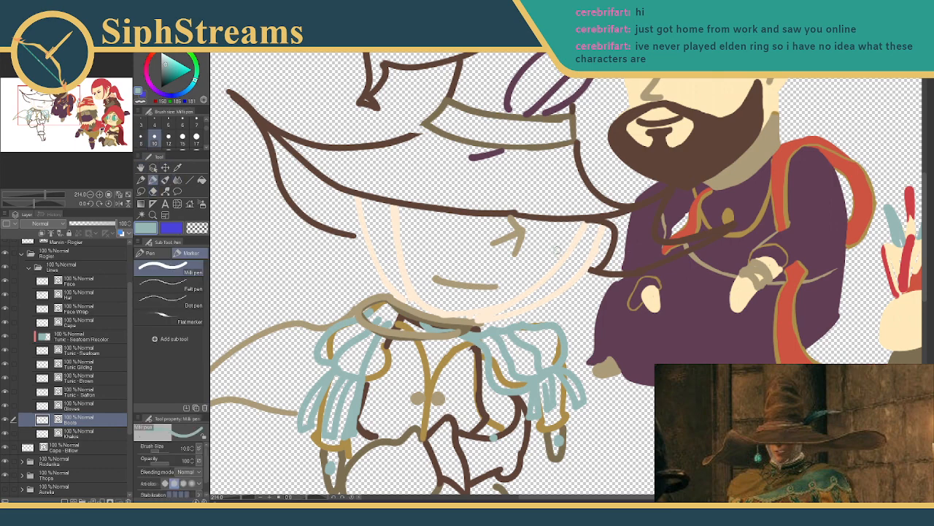
key(ctrl+z)
click(73, 350)
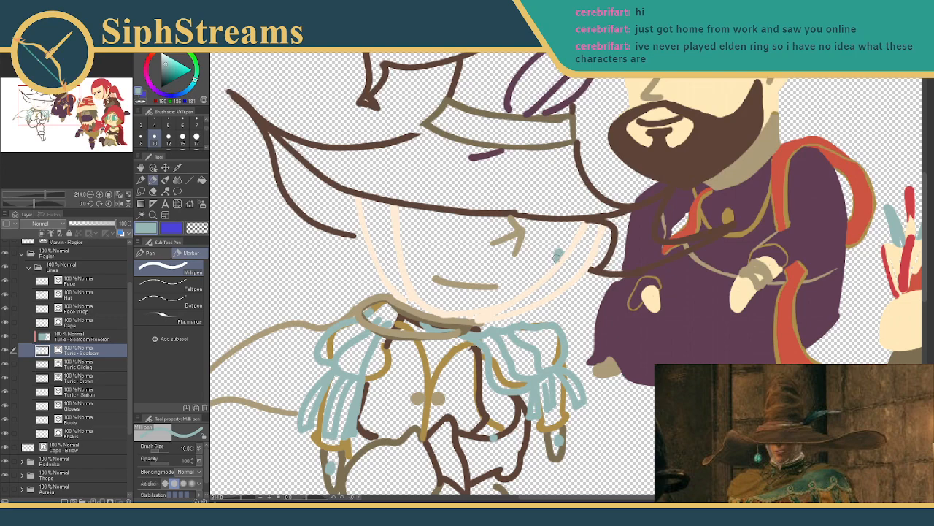
drag(569, 193, 484, 360)
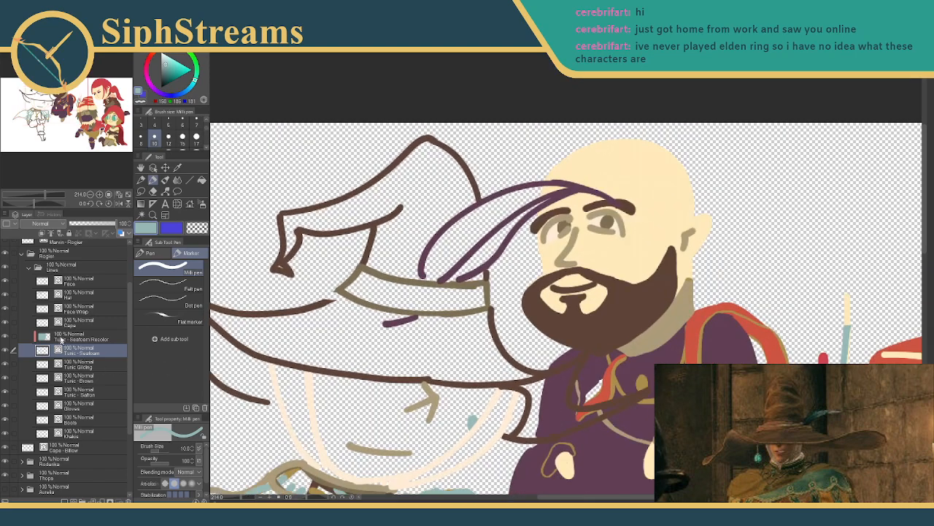
- Add a raster layer above Hat, clip it to the Hat layer and name it "Feather Recolor"
click(3, 297)
click(5, 298)
click(64, 299)
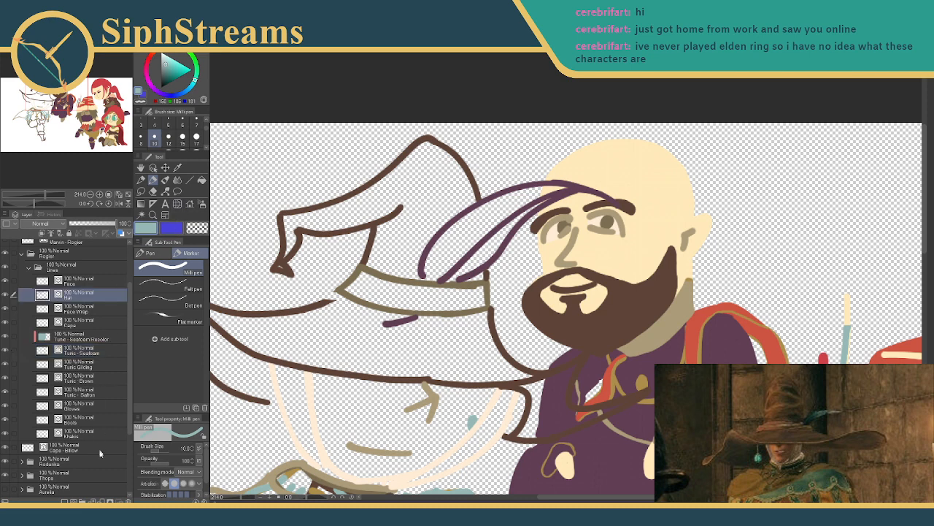
click(65, 500)
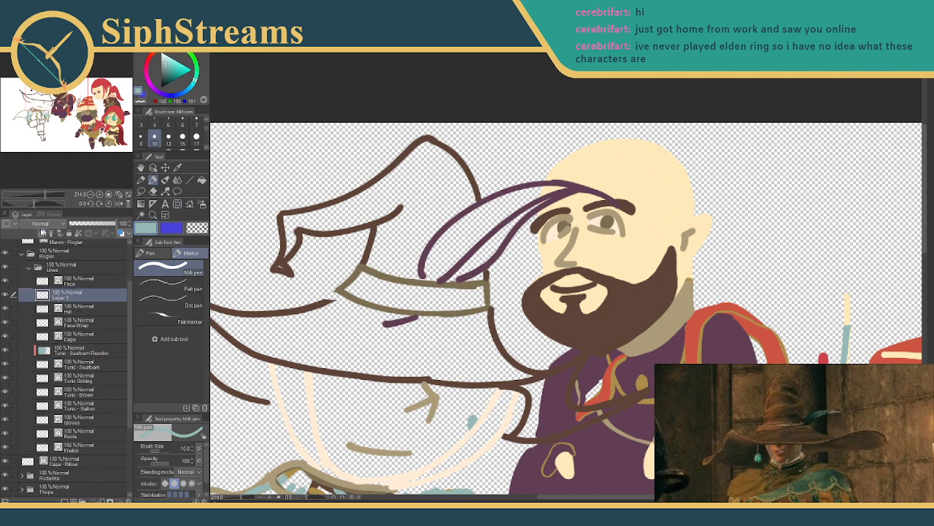
double_click(63, 300)
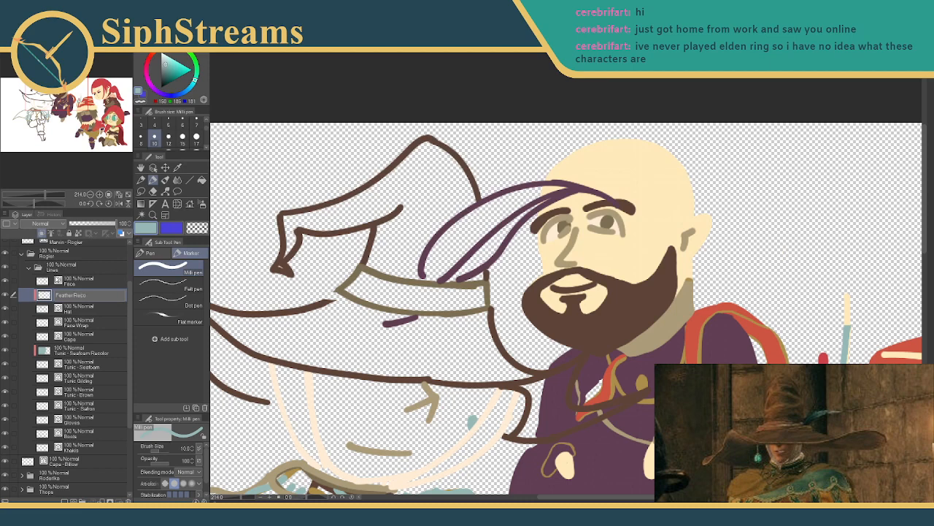
key(Return)
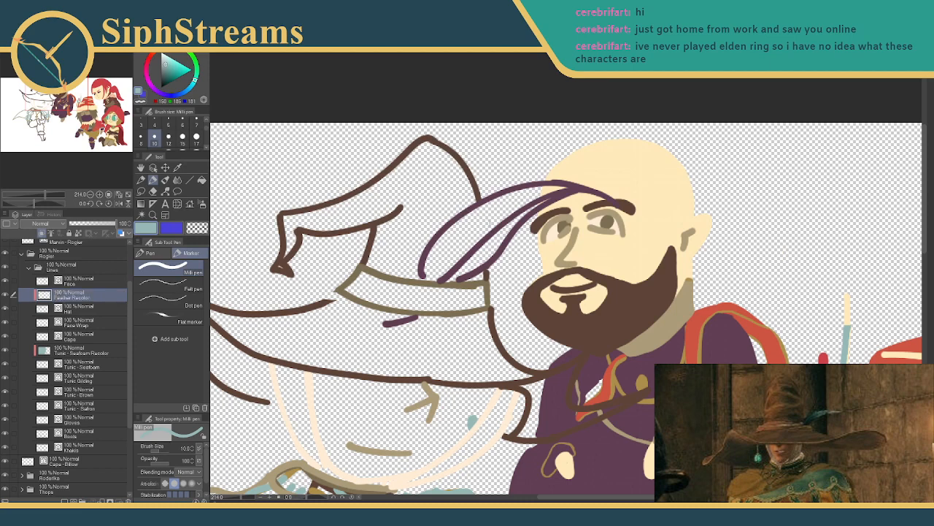
- Paint over the feather's long purple lines in pale blue on the Feather Recolor layer with brush size 17
mouse_move(430, 234)
mouse_down()
mouse_move(456, 221)
mouse_move(433, 241)
mouse_move(424, 274)
mouse_up()
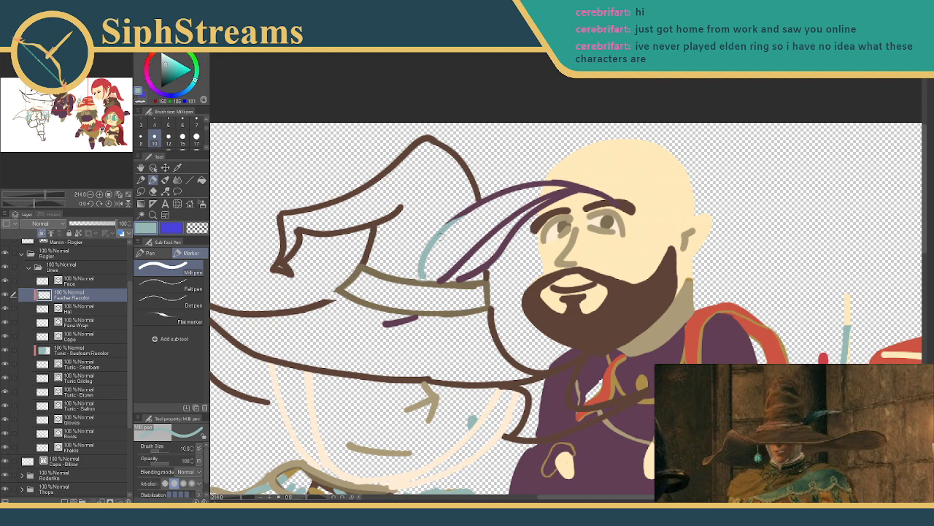
key(ctrl+z)
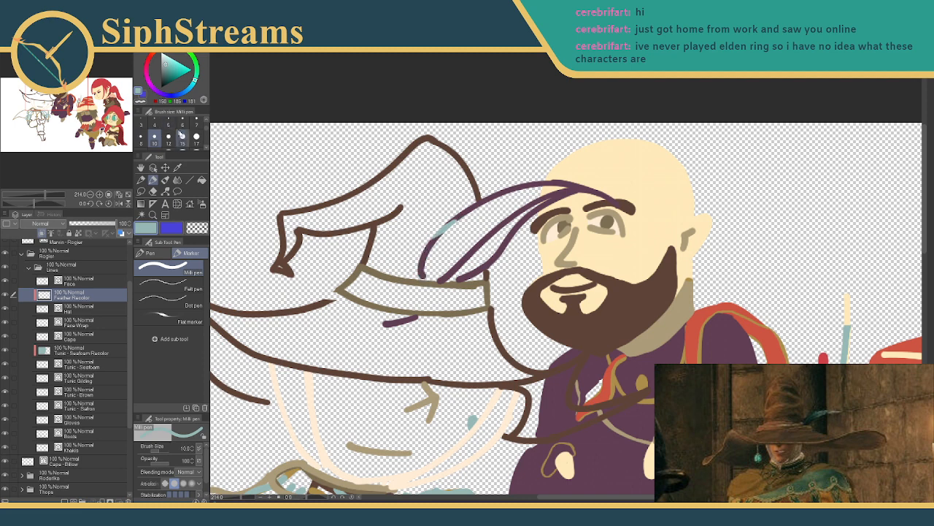
click(196, 136)
mouse_move(482, 199)
mouse_down()
mouse_move(584, 187)
mouse_move(642, 213)
mouse_up()
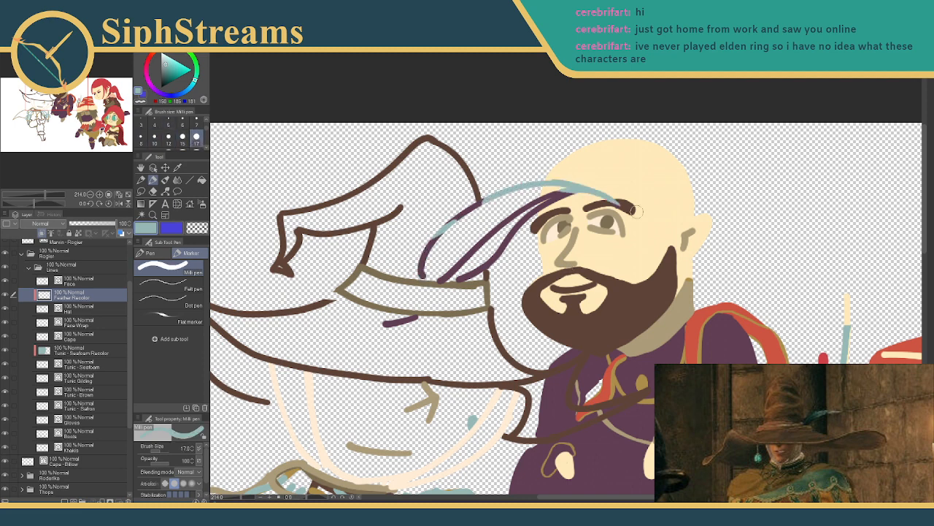
mouse_move(562, 195)
mouse_down()
mouse_move(466, 252)
mouse_move(531, 216)
mouse_move(489, 260)
mouse_up()
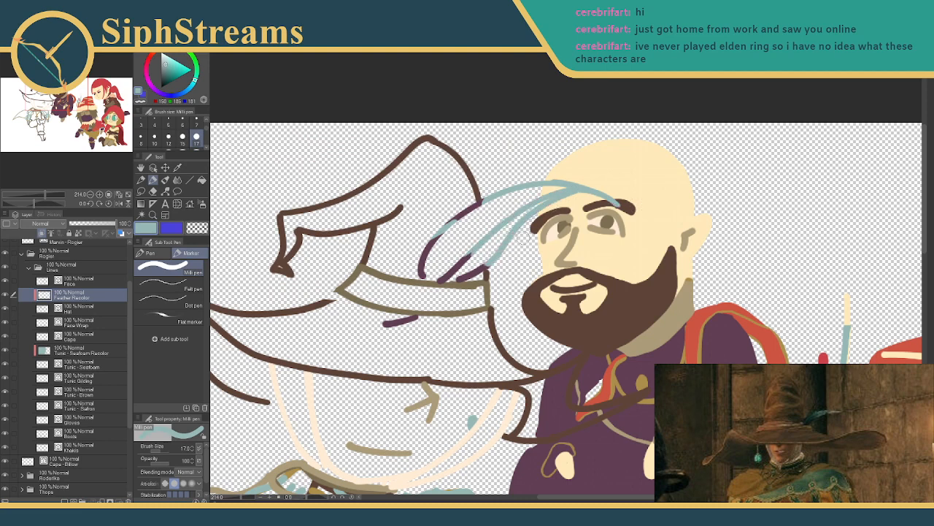
mouse_move(421, 273)
mouse_down()
mouse_move(436, 224)
mouse_move(488, 205)
mouse_up()
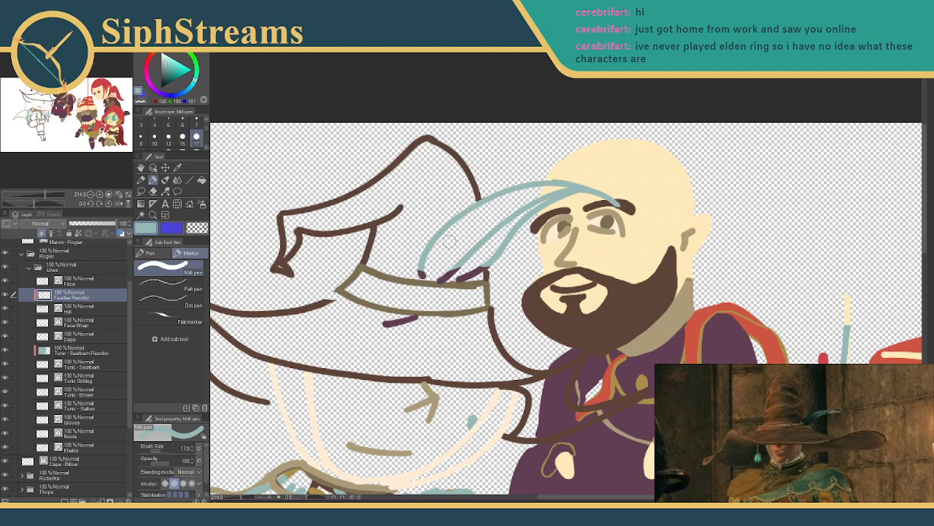
- Recolour the feather's remaining purple line ends at the hat band and the short quill stub below it pale blue
mouse_move(422, 270)
mouse_down()
mouse_move(491, 261)
mouse_move(443, 278)
mouse_up()
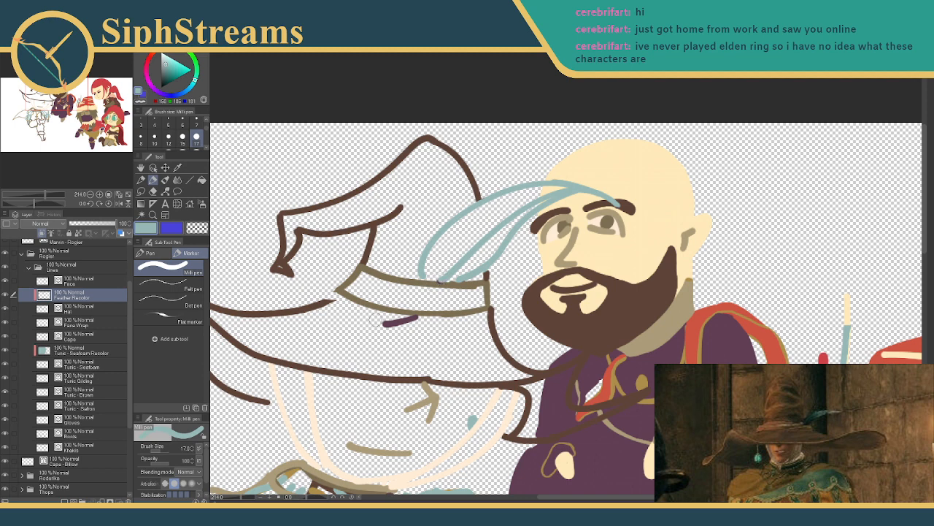
drag(386, 323, 419, 323)
mouse_move(420, 252)
mouse_down()
mouse_move(474, 242)
mouse_move(470, 216)
mouse_up()
drag(485, 247, 489, 243)
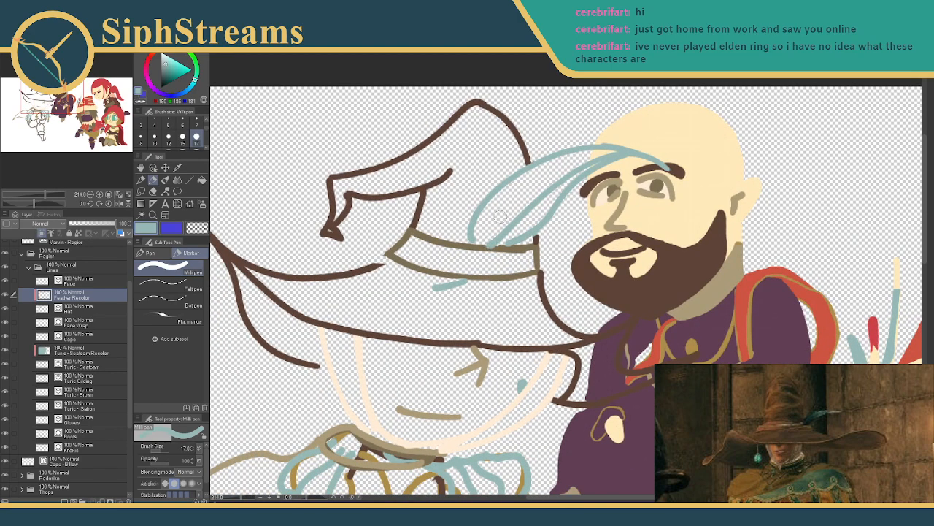
mouse_move(423, 299)
mouse_down()
mouse_move(478, 206)
mouse_move(484, 162)
mouse_move(520, 149)
mouse_up()
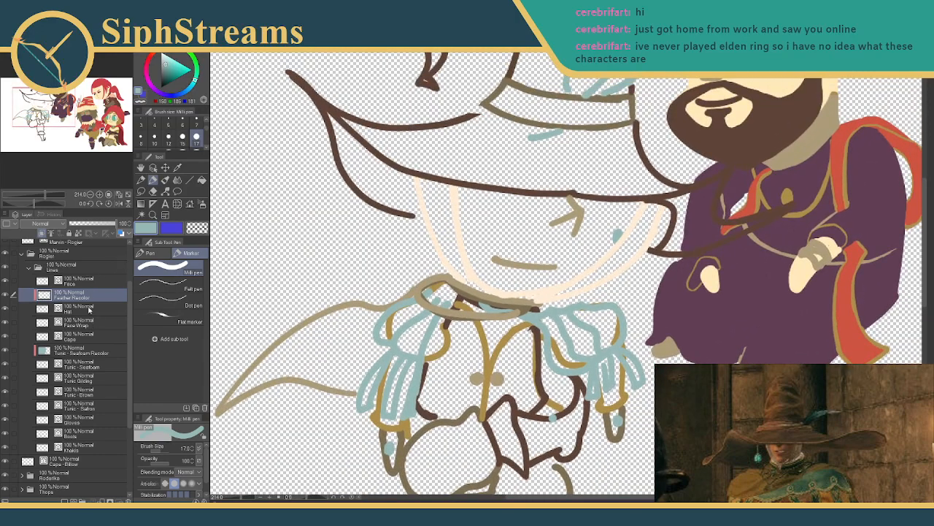
- Enlarge the pale blue earring dot beside the face on the Tunic - Seafoam layer
click(87, 310)
click(6, 309)
click(7, 310)
ctrl+shift+click(615, 239)
key(ctrl+z)
click(77, 367)
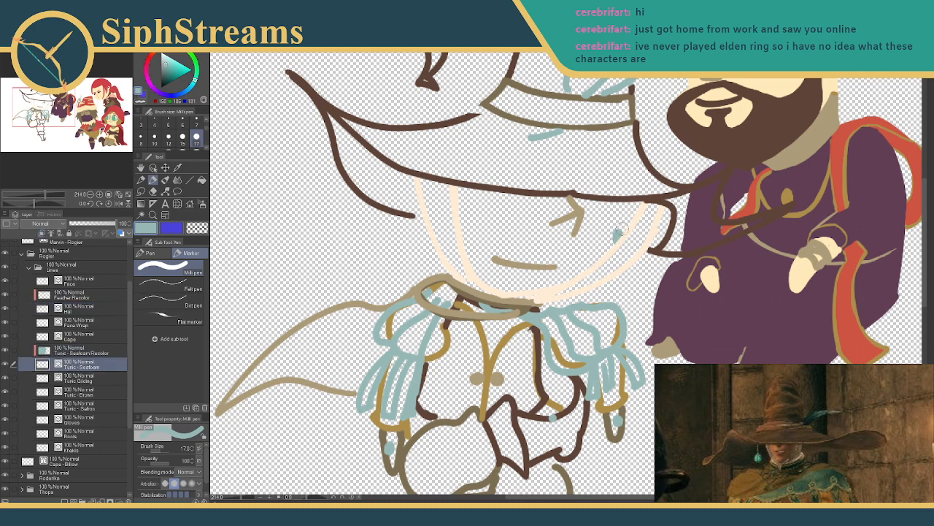
key(e)
key(p)
mouse_move(617, 234)
mouse_down()
mouse_move(563, 284)
mouse_move(560, 274)
mouse_up()
- Draw a thin tan straight line from the hat brim down to the earring on the Hat layer with brush size 5
click(77, 282)
click(75, 310)
drag(318, 257, 255, 237)
drag(476, 256, 483, 260)
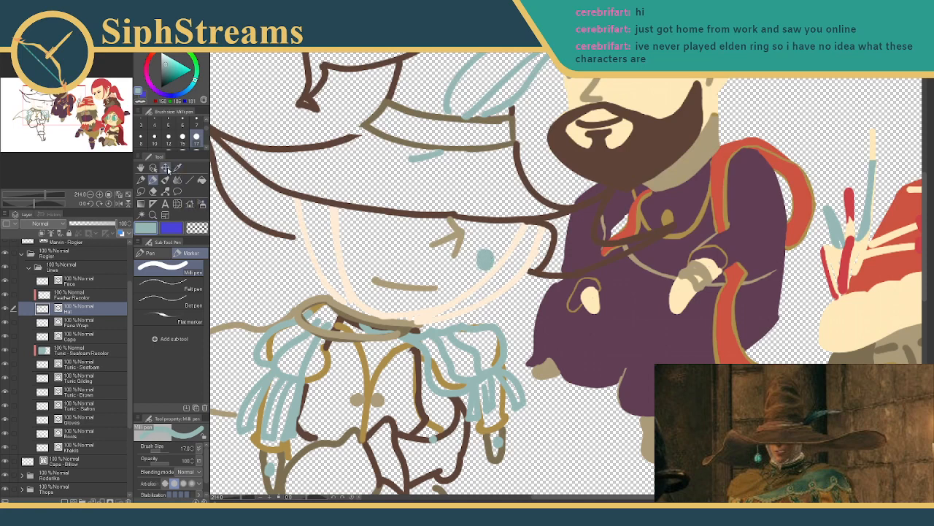
click(154, 124)
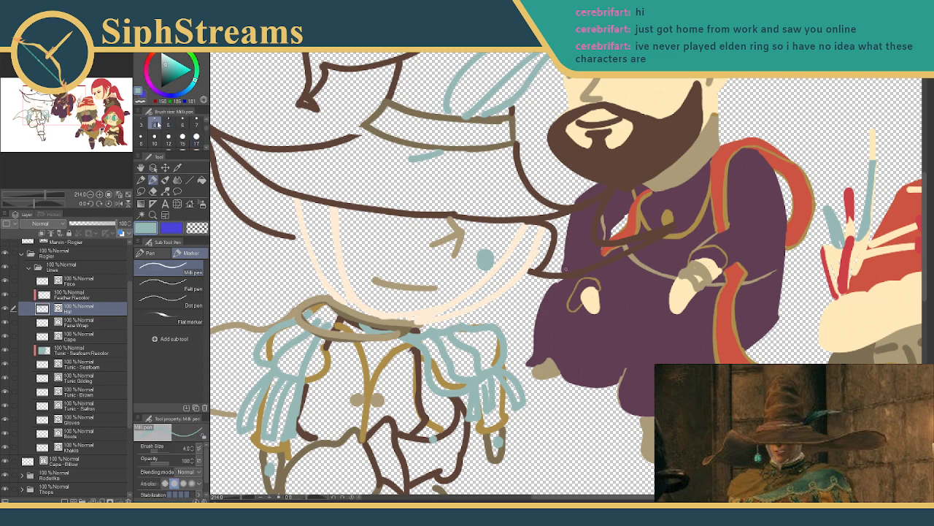
click(178, 167)
click(342, 335)
click(153, 180)
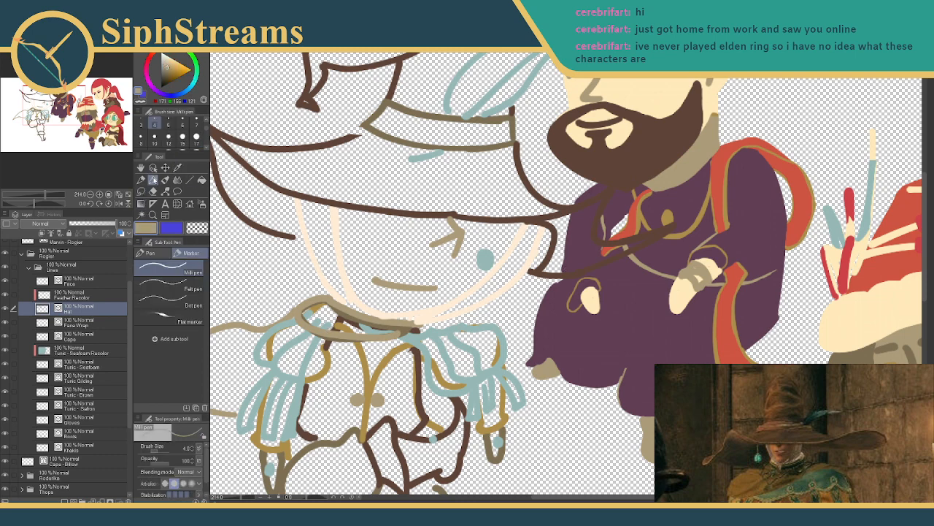
click(189, 180)
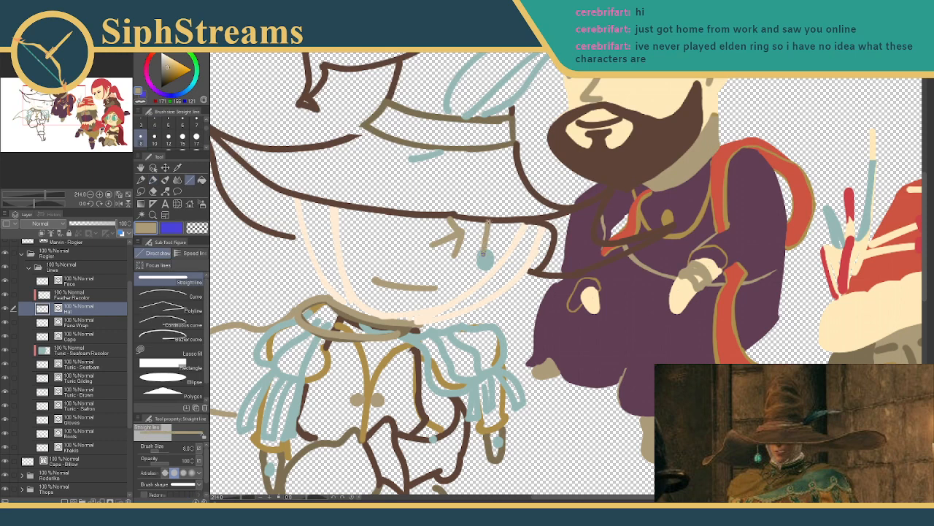
click(169, 123)
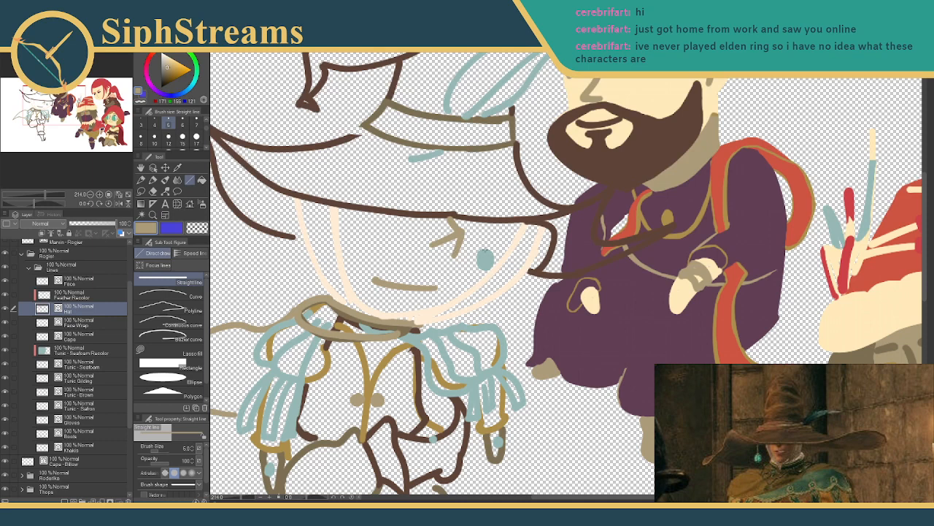
drag(489, 225, 482, 227)
ctrl+click(483, 238)
mouse_move(352, 261)
mouse_down()
mouse_move(409, 158)
mouse_move(466, 245)
mouse_up()
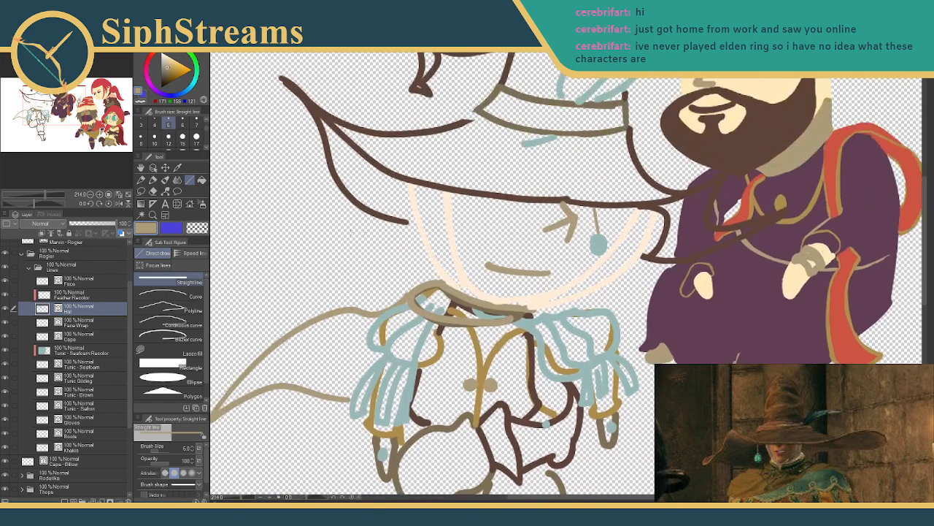
- Move the Cape - Billow layer into Rogier's Lines folder and add a raster layer named "Color Fills" beneath that folder
click(29, 268)
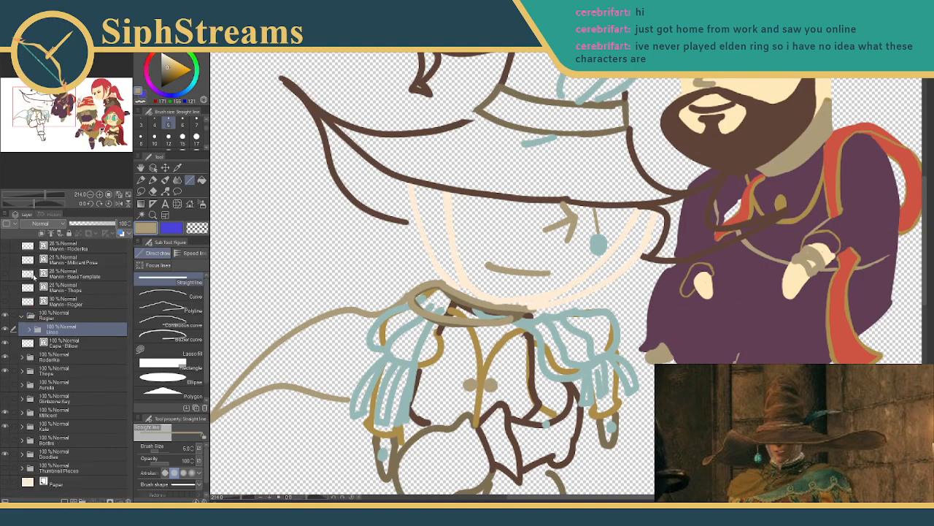
drag(40, 346, 64, 340)
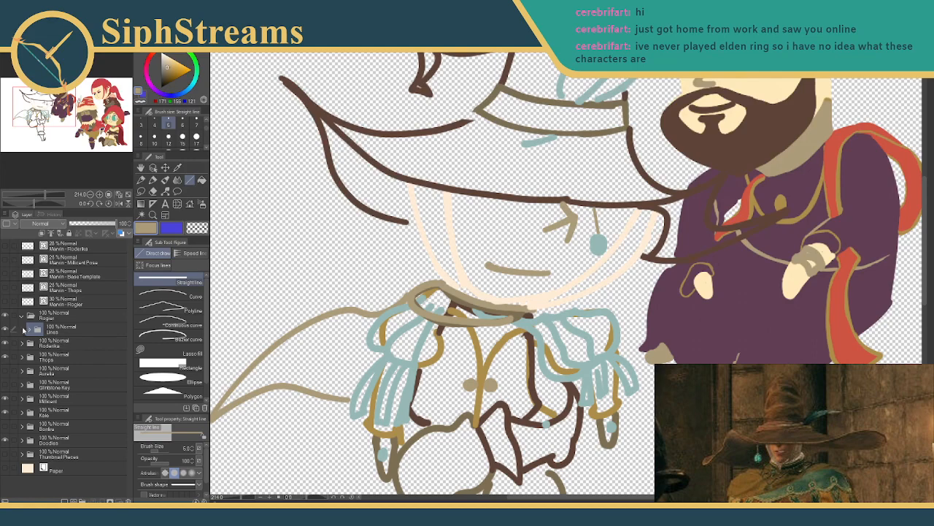
click(47, 320)
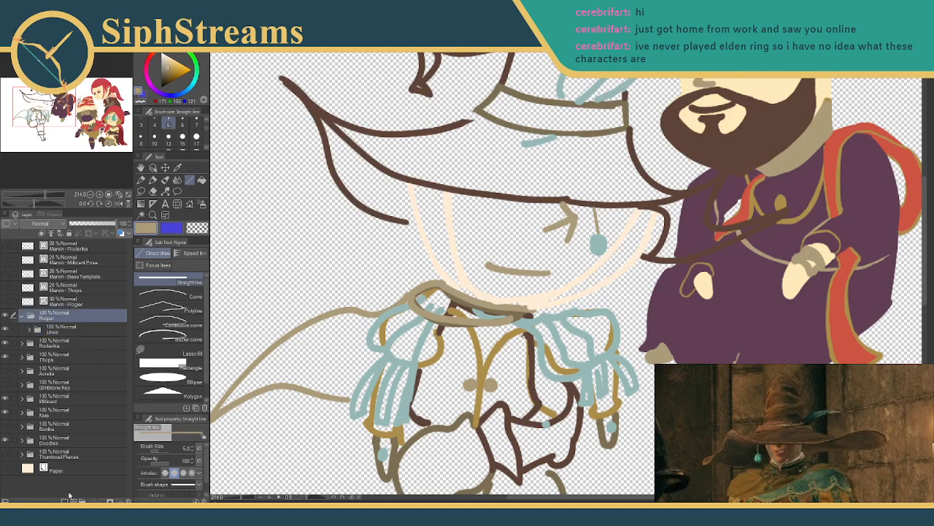
click(65, 502)
double_click(48, 332)
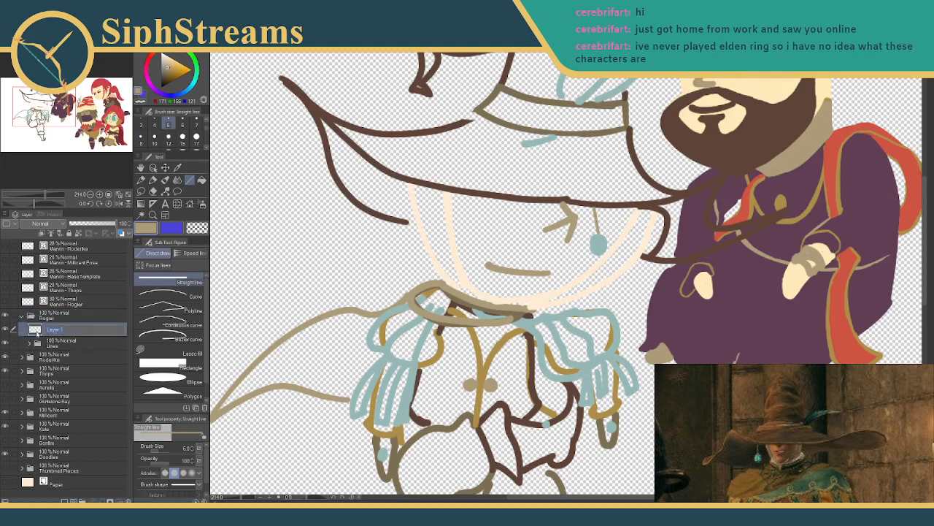
text(Color Fills)
key(Return)
drag(59, 333, 59, 353)
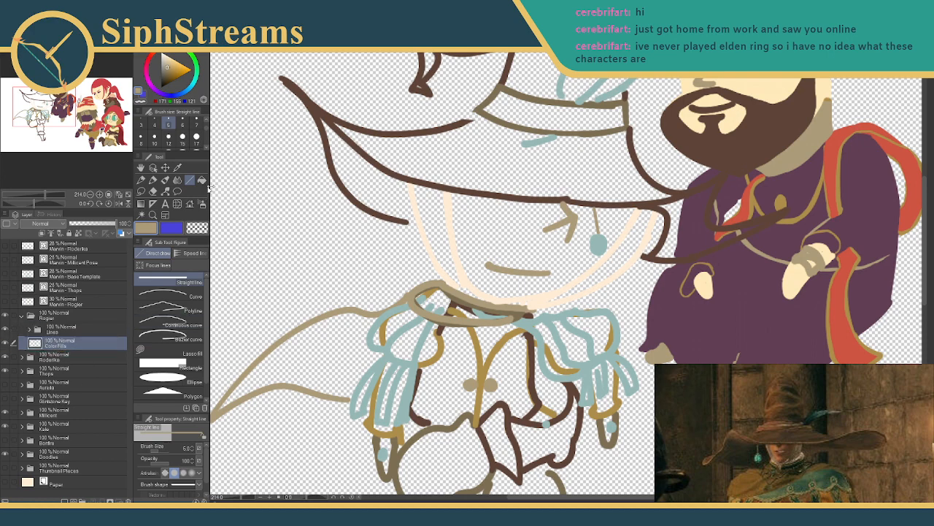
- Fill the boot's cuff, shaft and toe on the Color Fills layer with the brown sampled from its outline
click(177, 168)
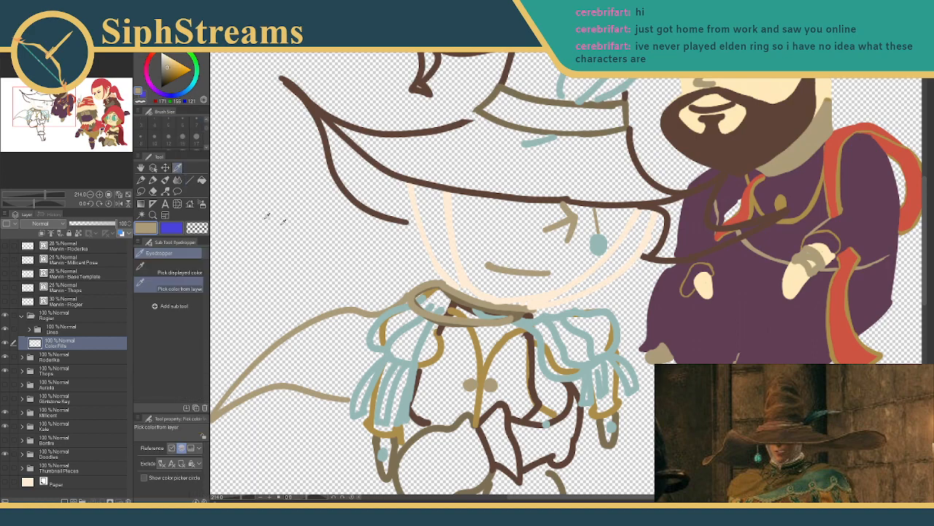
scroll(522, 251, down, 2)
scroll(522, 252, down, 3)
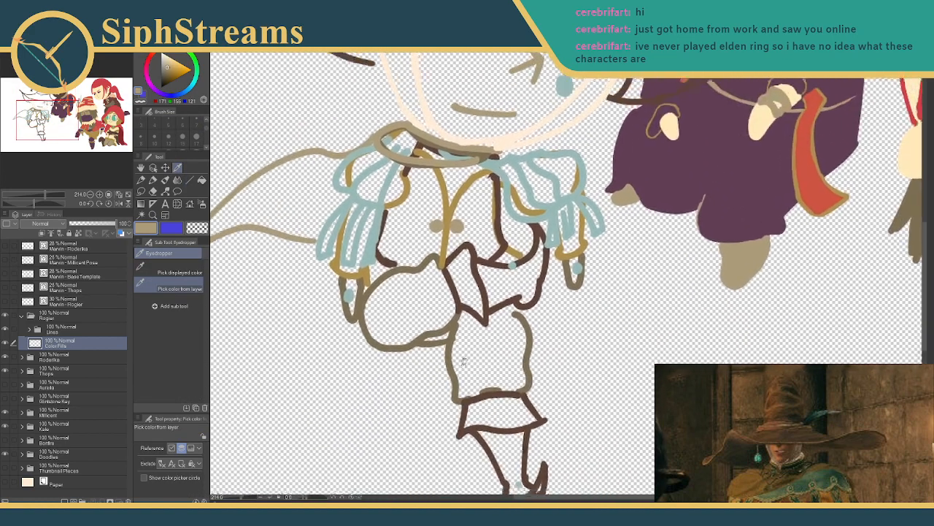
scroll(464, 361, down, 2)
click(453, 354)
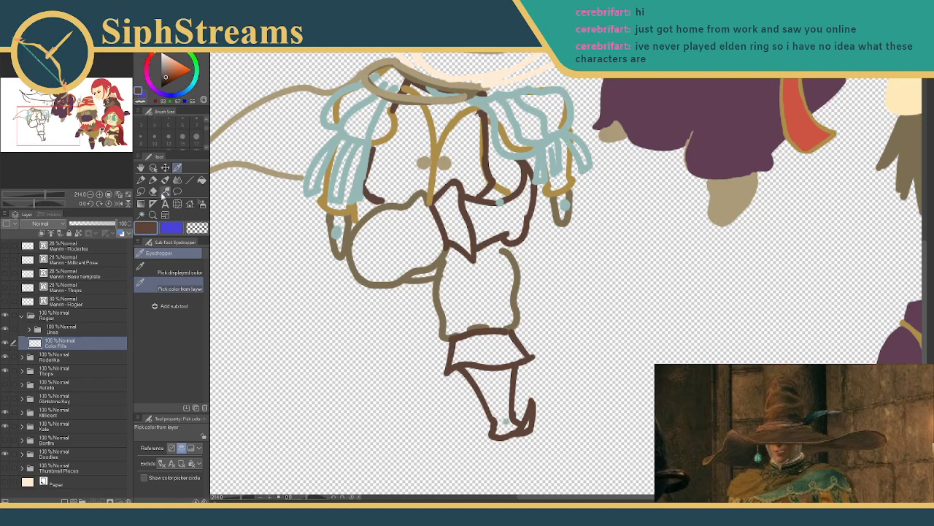
click(201, 179)
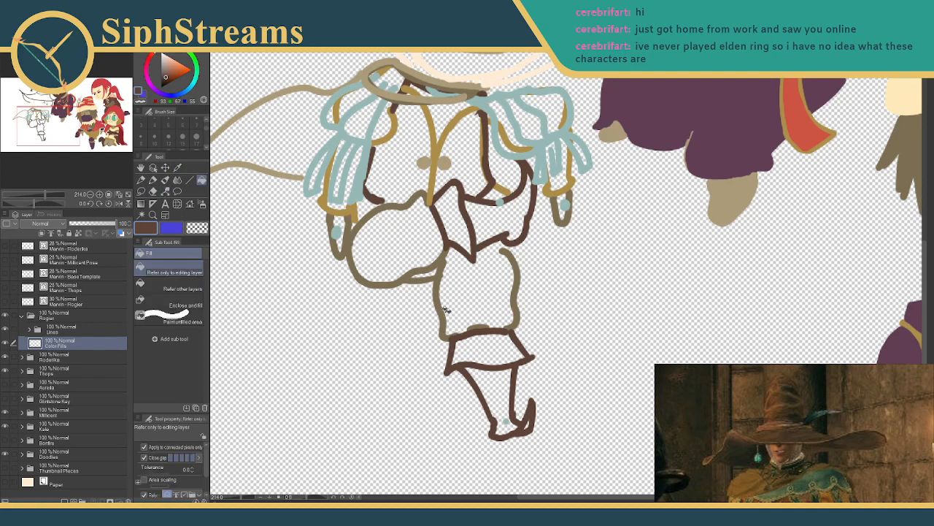
click(489, 359)
click(494, 388)
click(509, 428)
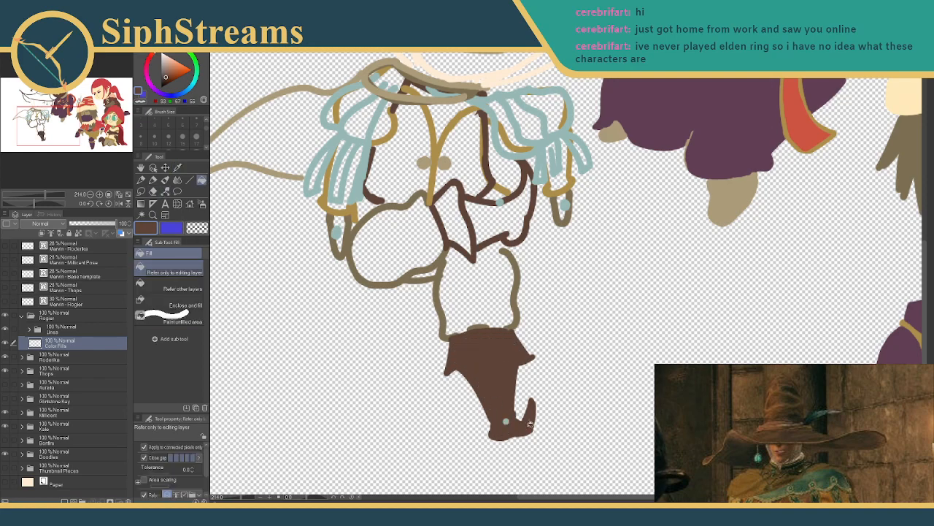
- Fill the hat's crown, main brim and the brim's underside beside the face wrap with the same brown
scroll(511, 379, up, 8)
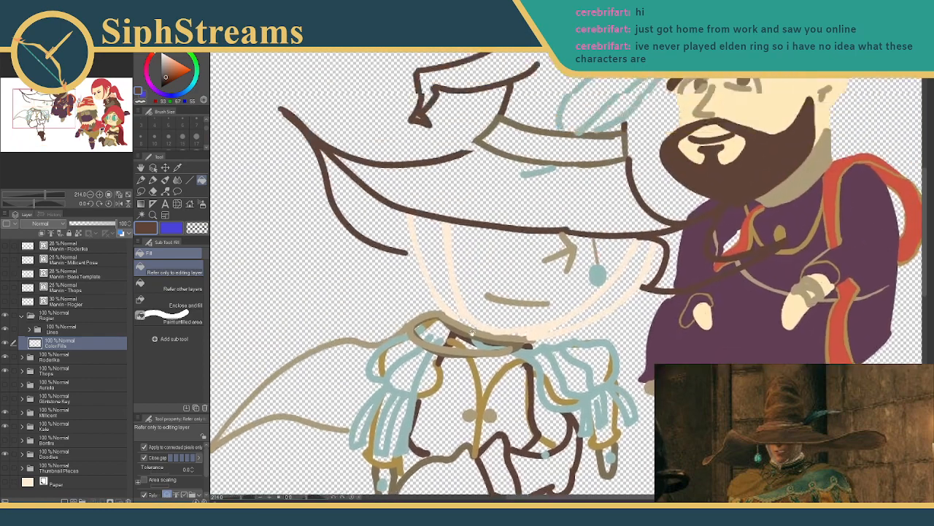
scroll(473, 329, up, 2)
click(468, 238)
click(517, 157)
click(415, 162)
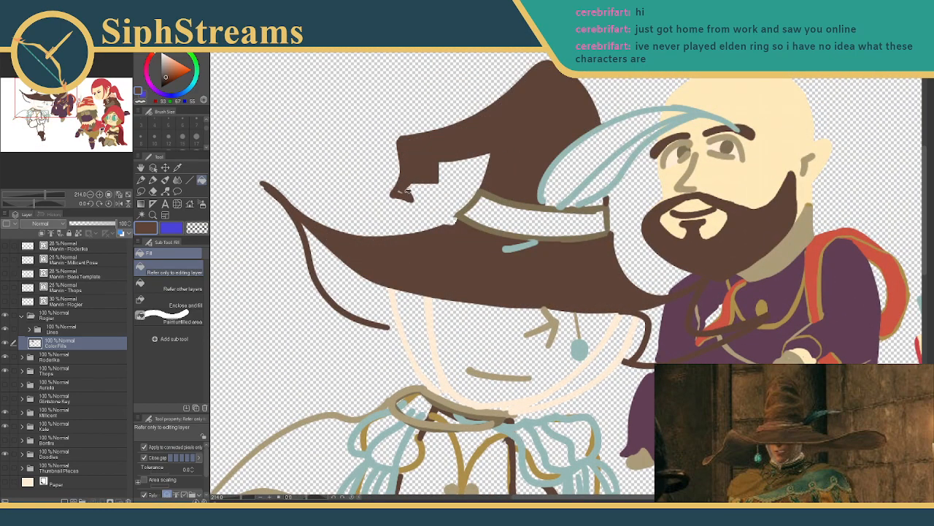
click(360, 292)
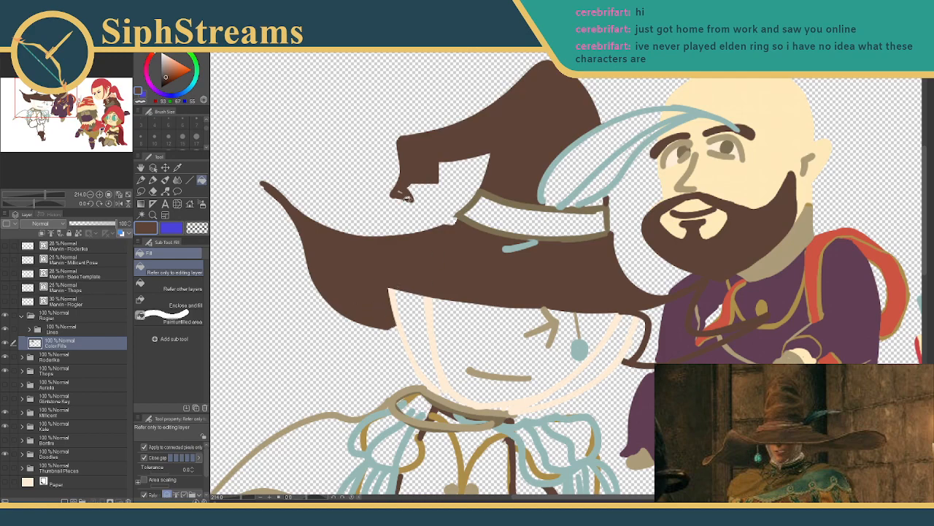
click(403, 190)
key(ctrl+z)
click(601, 200)
- Hide the Thops folder and fill the remaining brim sections at the hat's far, pointed end with brown
drag(647, 240, 530, 228)
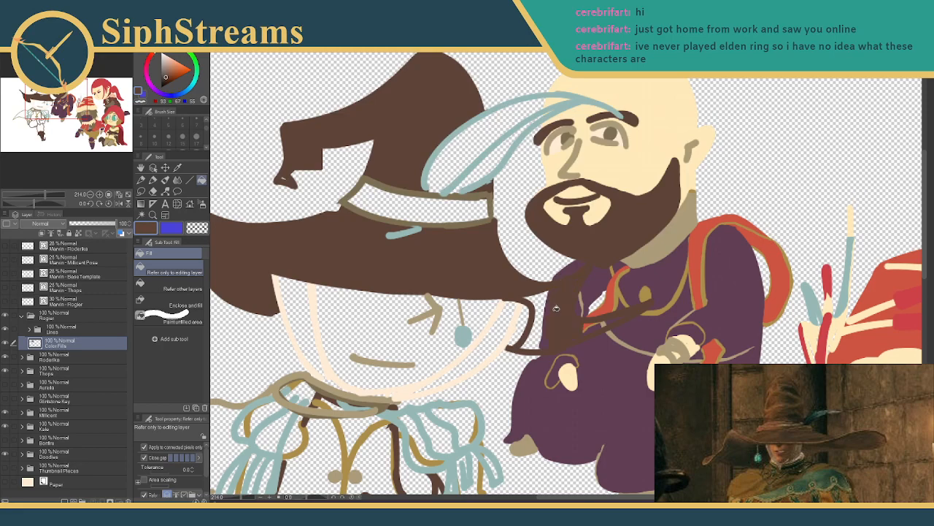
click(545, 305)
drag(413, 295, 563, 182)
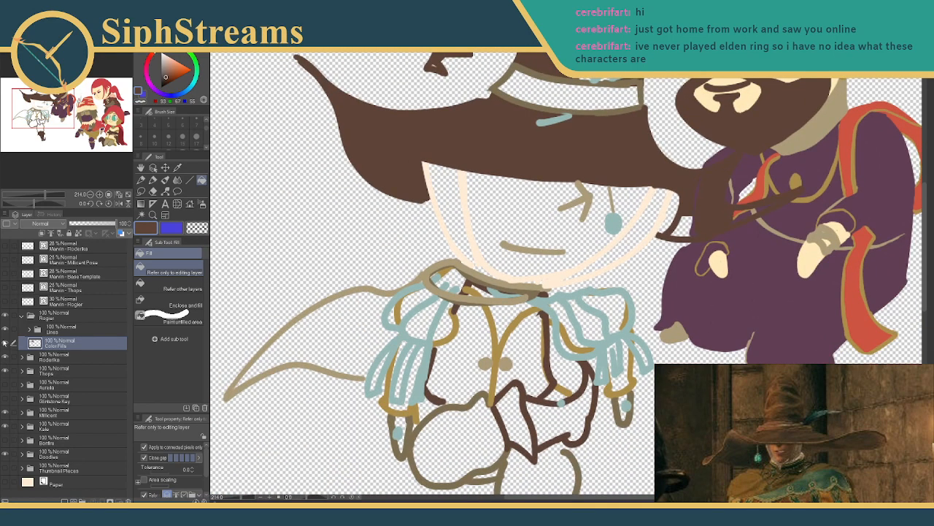
click(7, 371)
drag(684, 211, 678, 321)
click(541, 268)
click(554, 245)
click(595, 261)
click(613, 322)
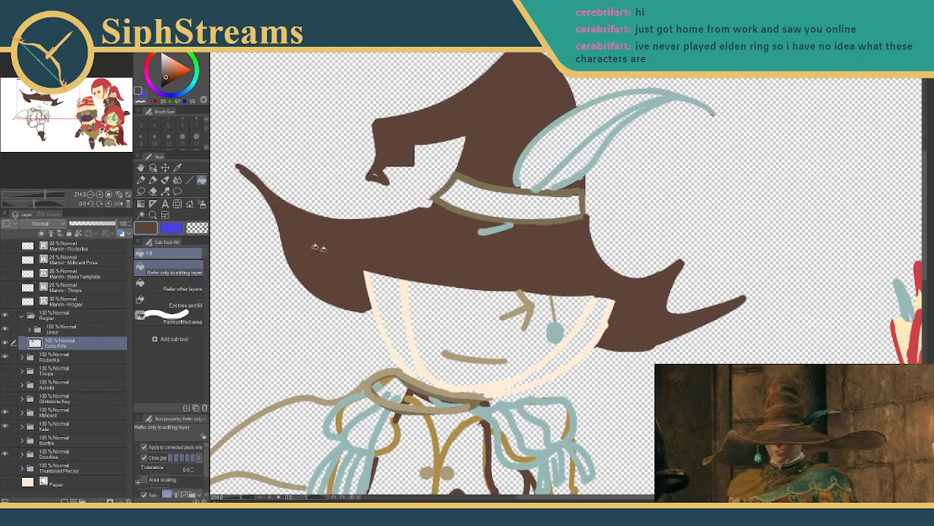
- Fill both sides of the face wrap with the pale cream sampled from its outline
key(i)
click(371, 284)
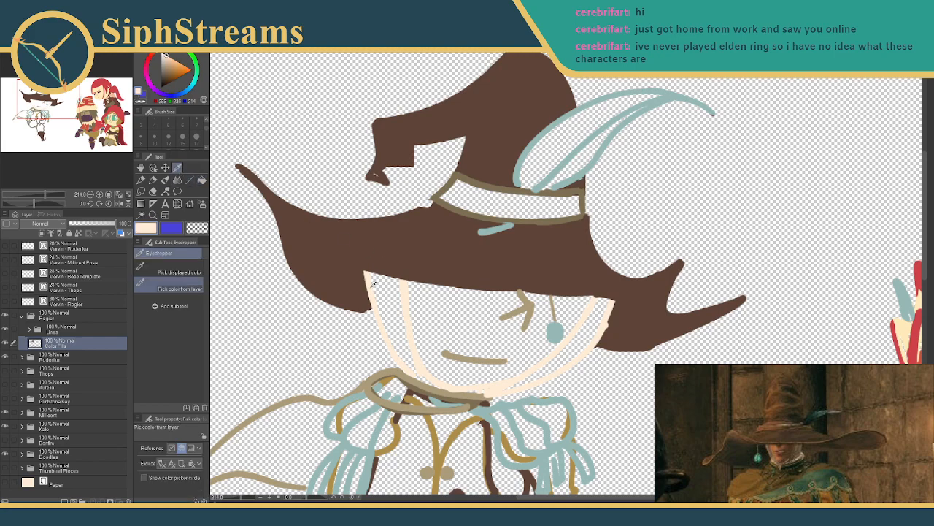
click(201, 180)
click(403, 307)
click(524, 356)
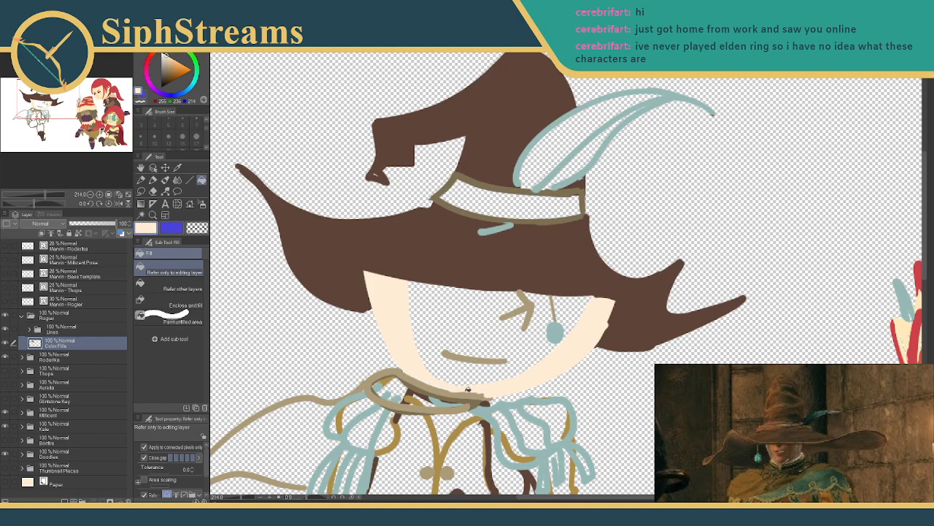
- Fill the face with the yellowish skin tone sampled from a neighbouring character
click(179, 169)
drag(730, 226, 369, 152)
click(781, 156)
drag(419, 214, 676, 248)
click(202, 181)
click(372, 281)
drag(360, 219, 414, 230)
mouse_move(327, 206)
mouse_down()
mouse_move(315, 190)
mouse_move(322, 195)
mouse_up()
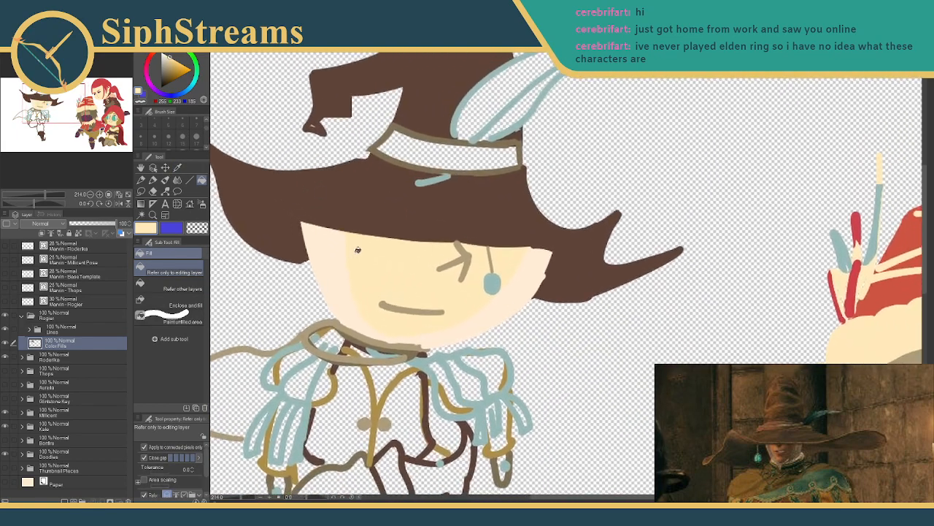
drag(373, 264, 201, 292)
drag(551, 286, 683, 228)
drag(421, 209, 454, 228)
drag(355, 175, 358, 222)
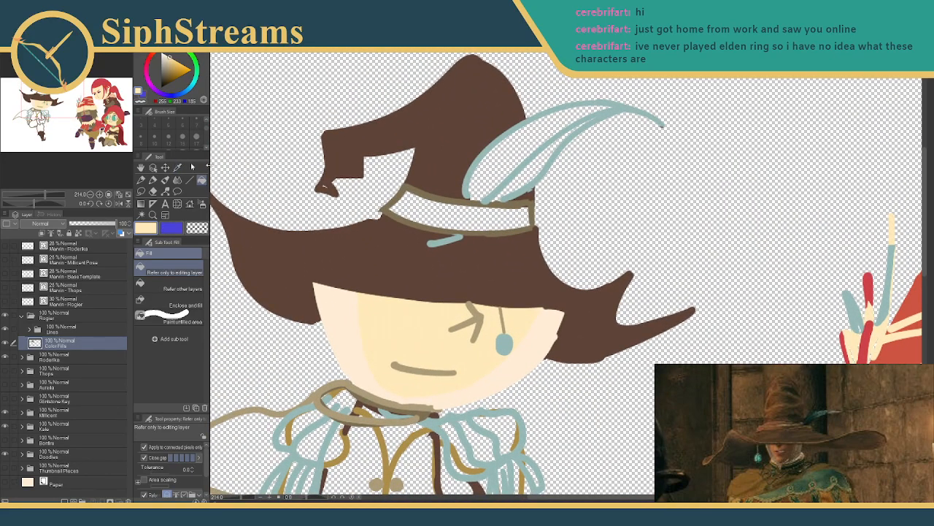
- Fill all sections of the hat's feather with the light teal sampled from its outline
click(177, 167)
click(460, 170)
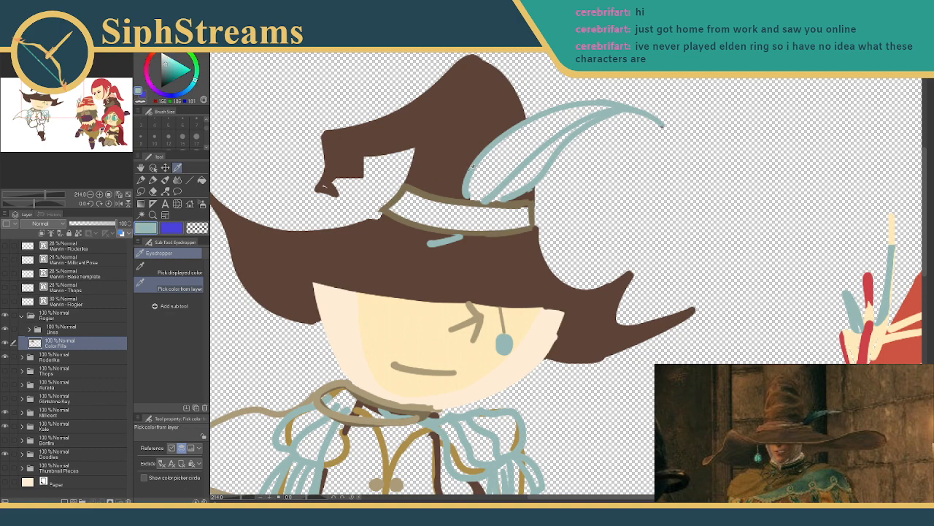
click(201, 179)
click(501, 168)
click(517, 184)
click(533, 171)
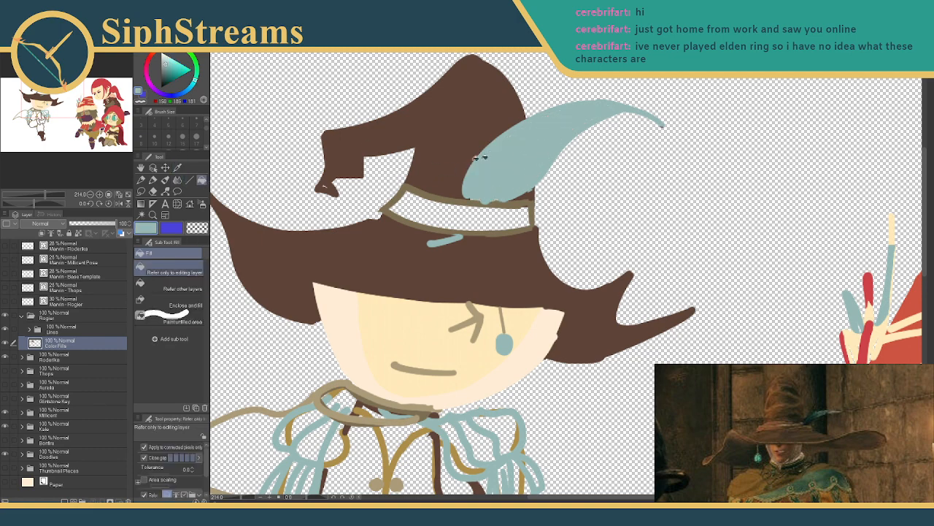
- Fill the hat band with the olive brown sampled from its outline
click(178, 168)
click(411, 184)
click(201, 179)
click(386, 212)
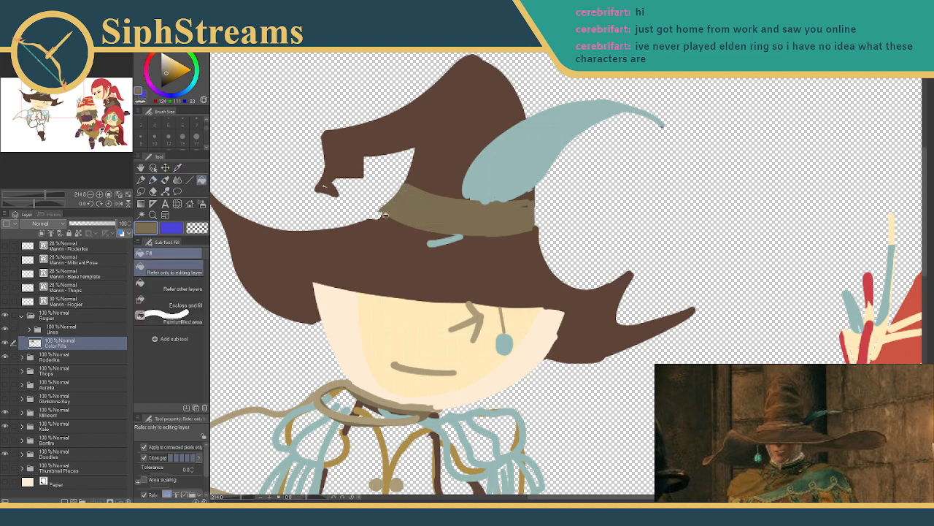
- Sample the hat's brown and erase the stray blocky patch of fill beside the hat's drooping tip
scroll(387, 212, down, 5)
scroll(397, 204, up, 3)
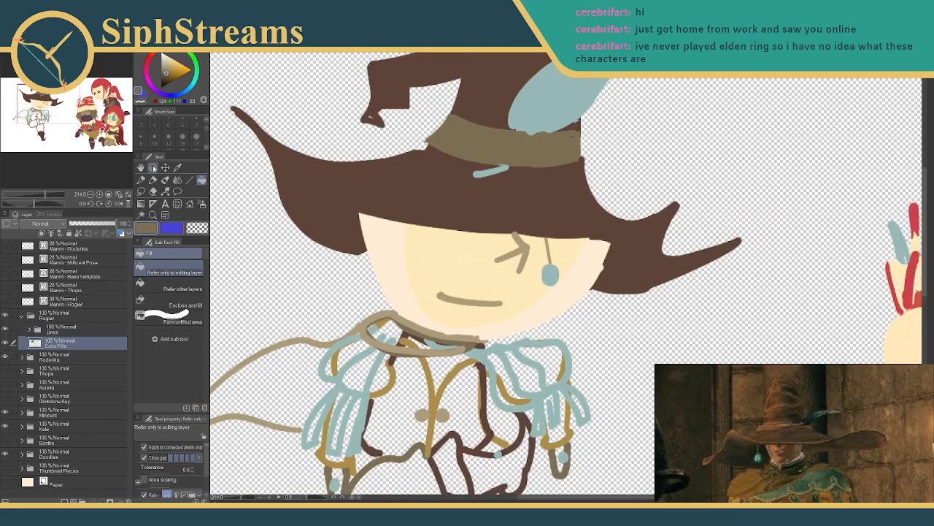
click(177, 168)
click(269, 164)
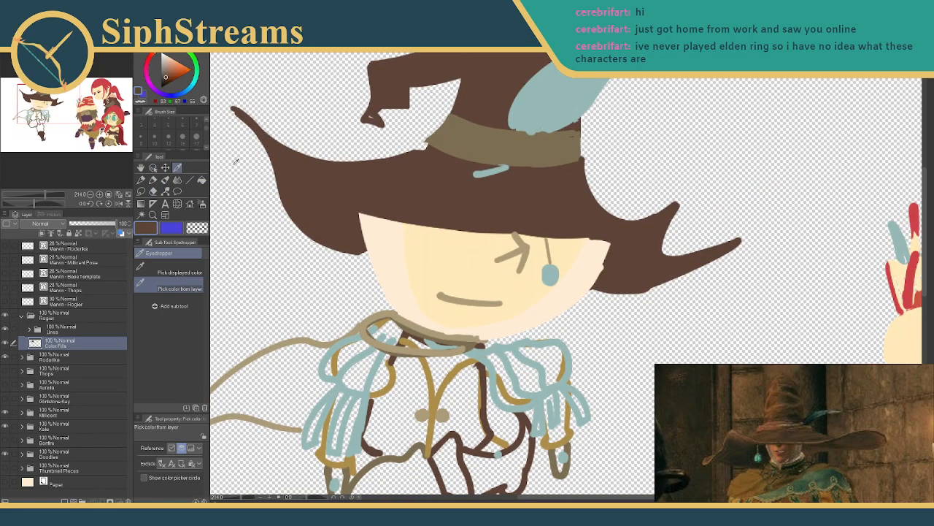
click(153, 180)
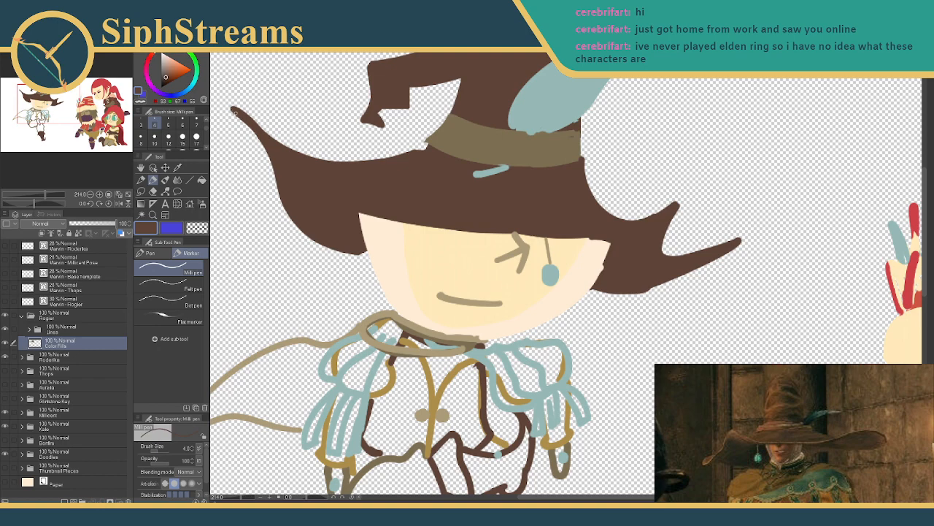
drag(308, 121, 263, 201)
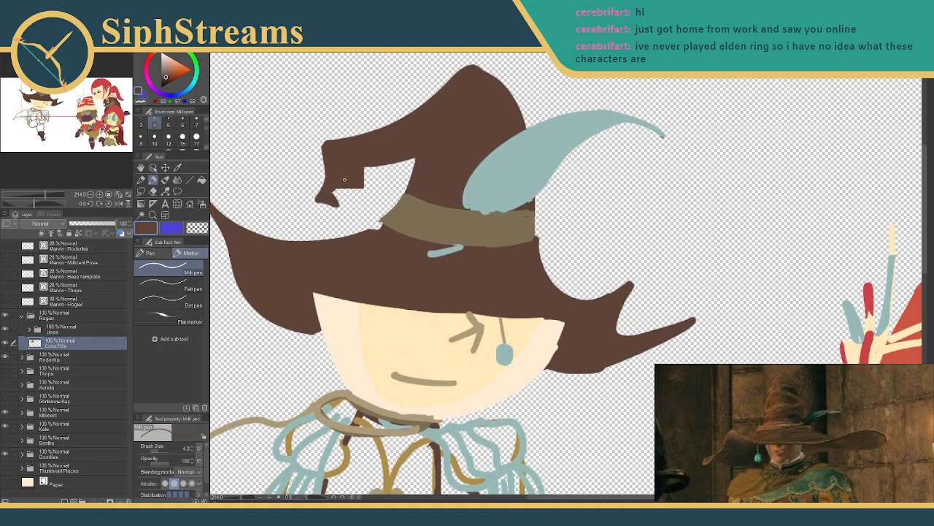
key(e)
drag(337, 186, 358, 177)
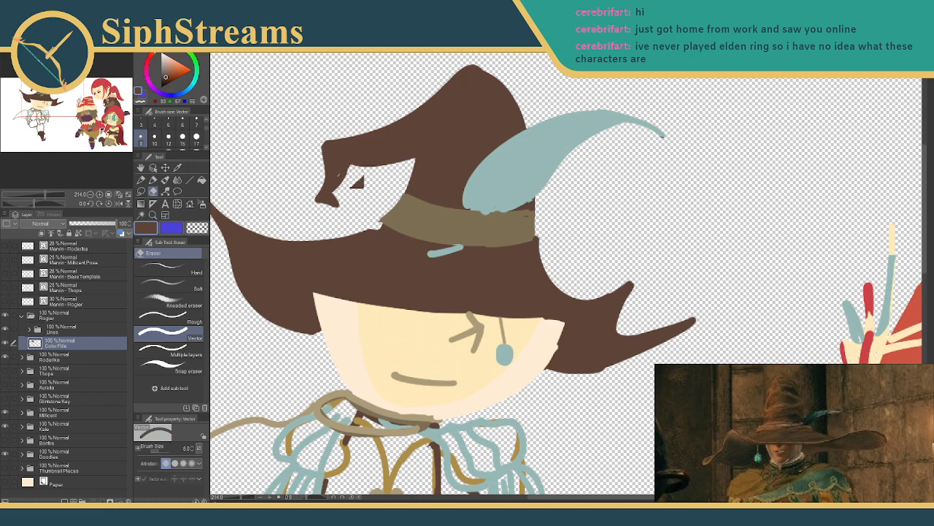
drag(351, 182, 362, 186)
key(p)
- Fill the cape with the tan sampled from its outline
drag(413, 252, 377, 125)
drag(340, 342, 395, 284)
click(203, 180)
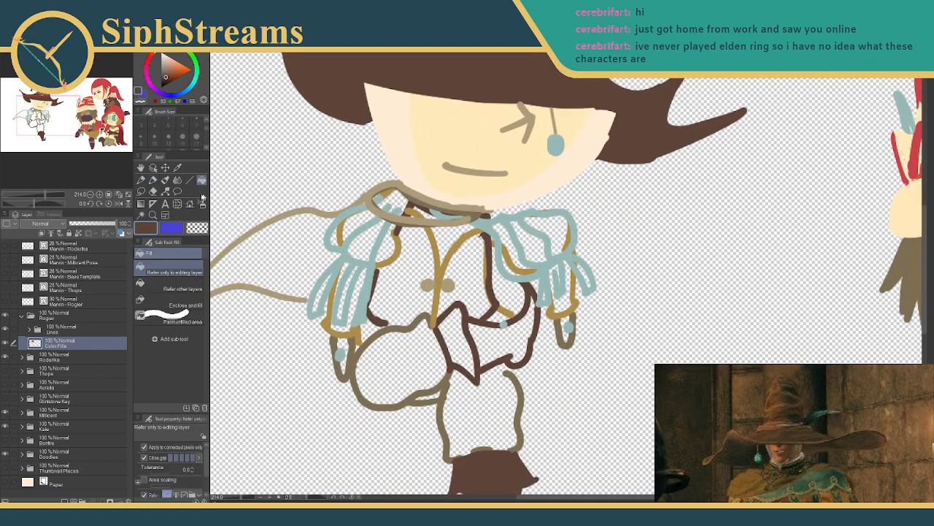
click(178, 167)
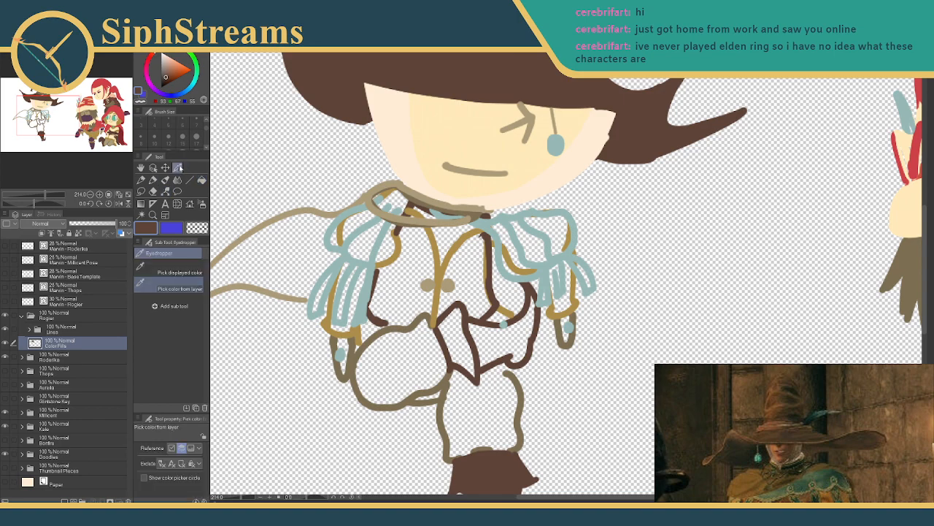
click(270, 216)
click(297, 247)
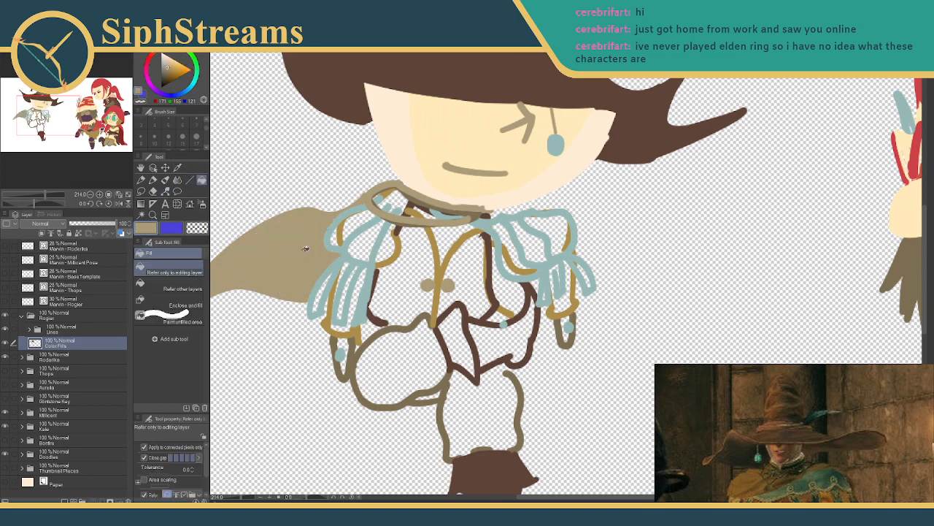
- Fill the collar's gaps with the same tan and set the Milli pen's brush size to 12
scroll(297, 252, down, 1)
scroll(408, 175, down, 3)
scroll(407, 175, up, 3)
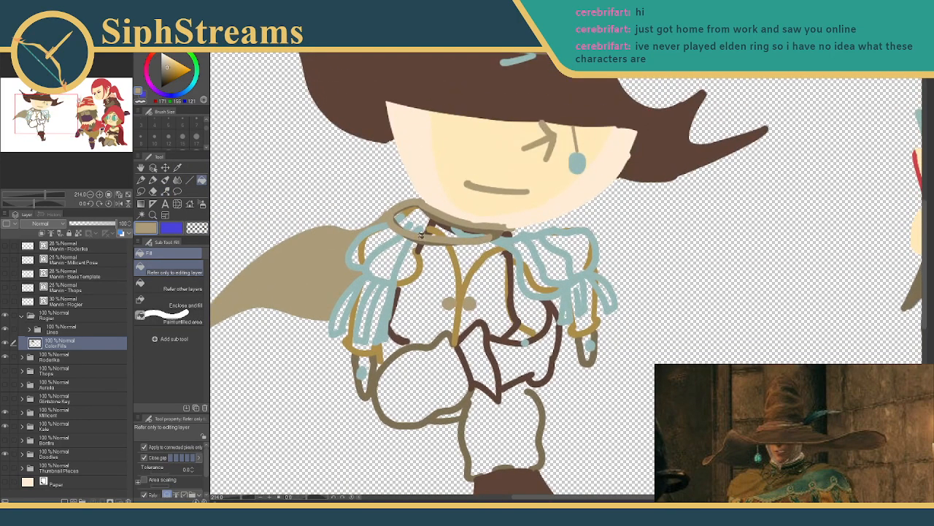
click(449, 232)
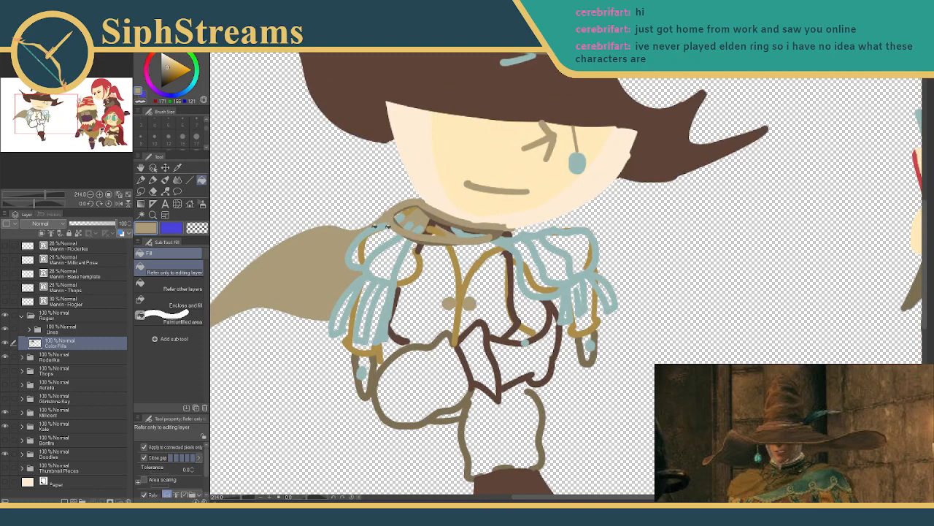
click(153, 180)
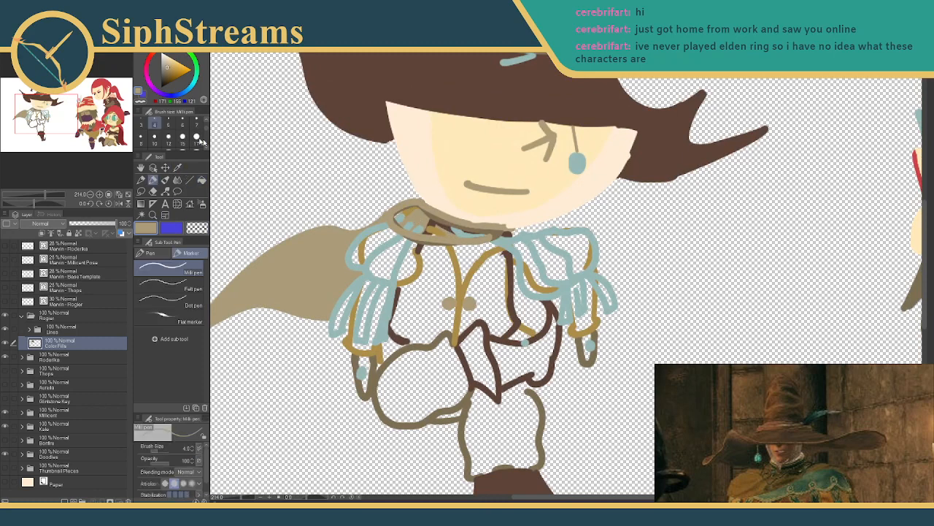
click(168, 137)
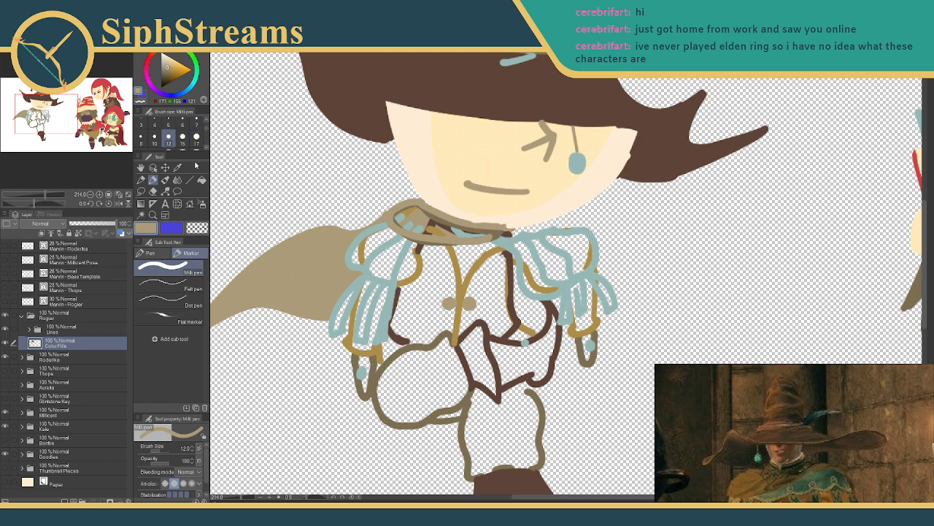
- Fill the puffed sleeve on the cape side and its lower part between the tassels with the sampled mustard gold
click(177, 167)
click(424, 270)
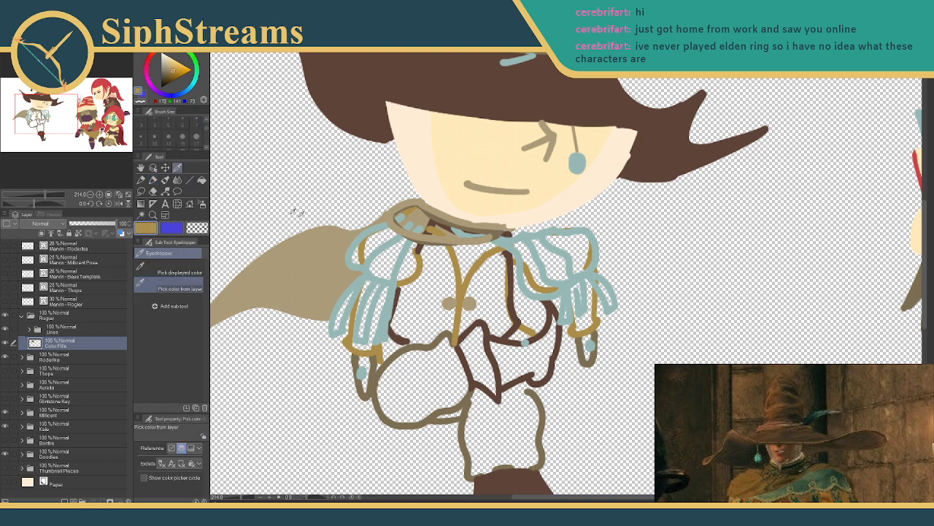
click(201, 180)
click(385, 259)
click(379, 236)
click(414, 271)
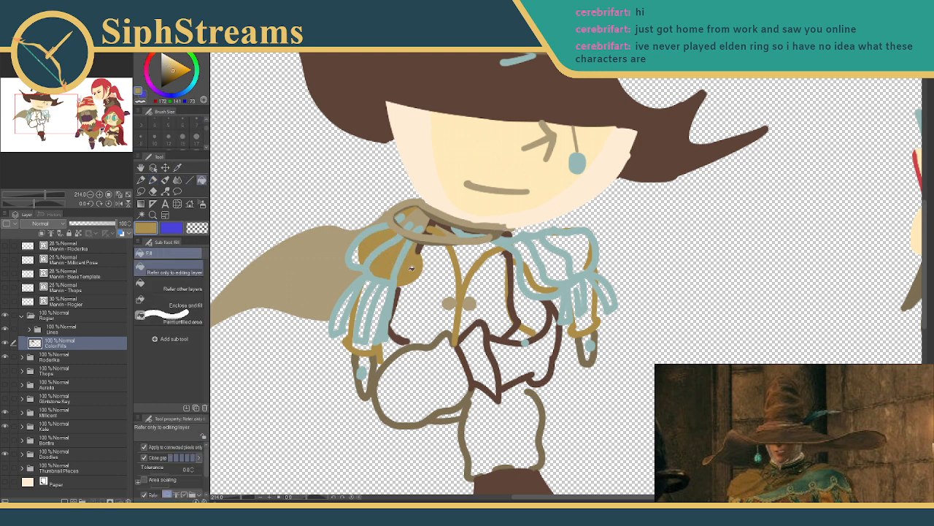
click(373, 319)
click(367, 294)
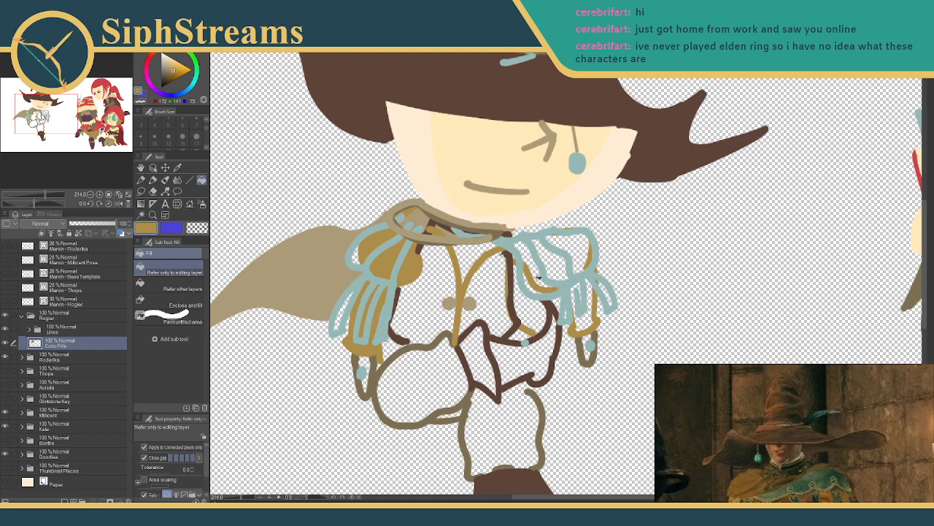
- Fill the puffed sections and forearm of the opposite sleeve with the same mustard gold
click(539, 279)
click(551, 258)
click(573, 246)
click(587, 319)
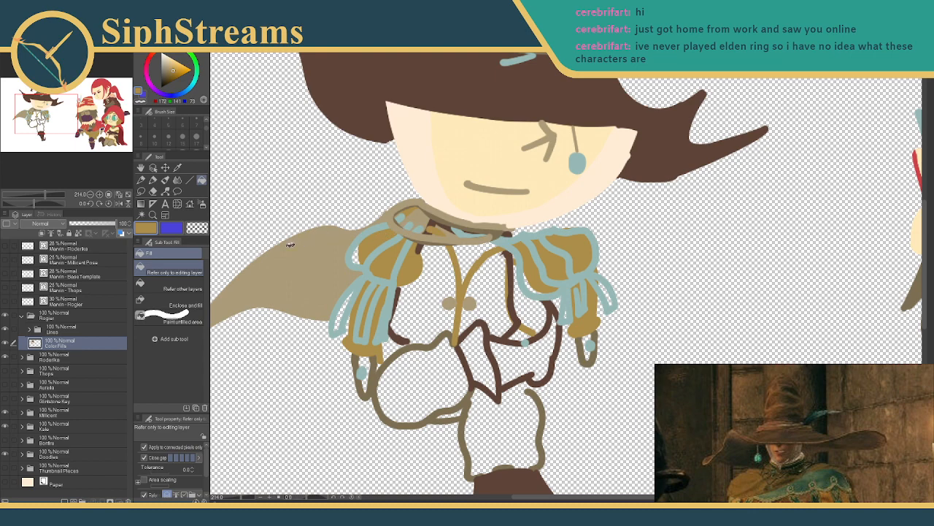
- Fill both gloves and both trouser legs with the olive brown sampled from their outline
click(190, 180)
click(177, 168)
click(356, 357)
click(202, 180)
click(357, 359)
click(394, 381)
click(468, 422)
click(584, 339)
- Fill the waist sash and both halves of the vest with the dark brown sampled from the sash outline
click(177, 167)
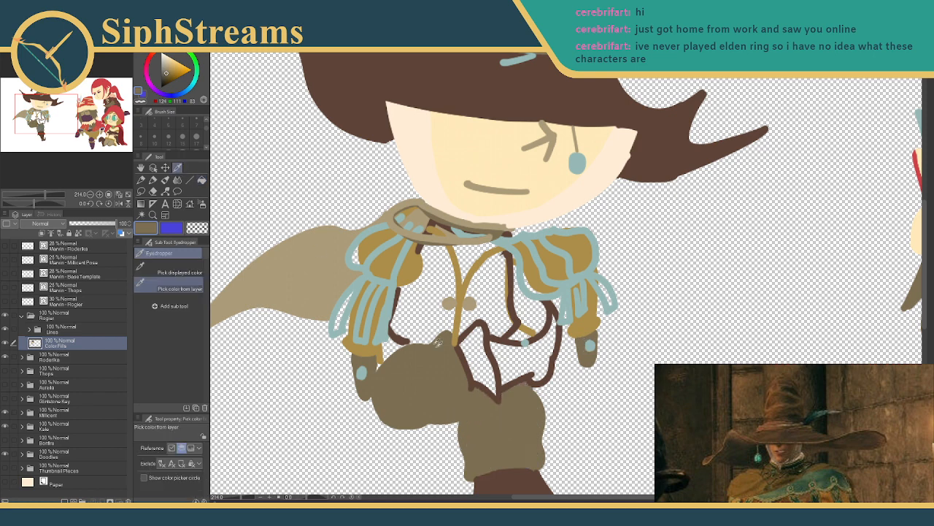
click(467, 330)
key(g)
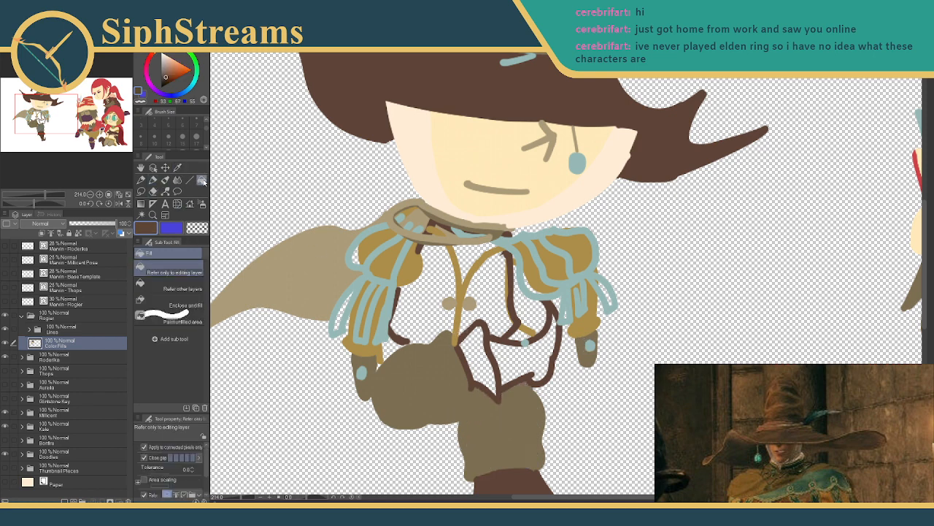
click(460, 349)
click(522, 343)
click(422, 294)
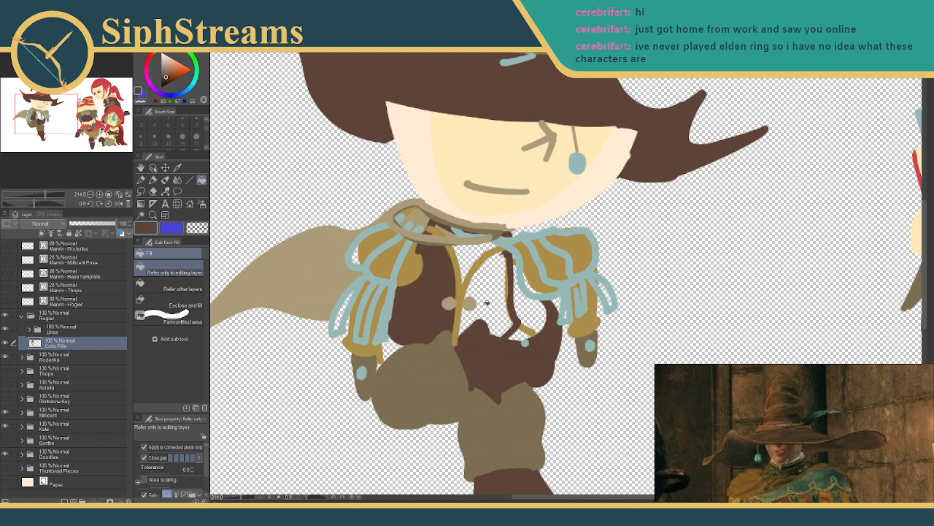
click(484, 303)
- Fill the vest's open neckline, the remaining cuff gap and the trim at the waist with the sampled mustard gold
key(i)
click(453, 259)
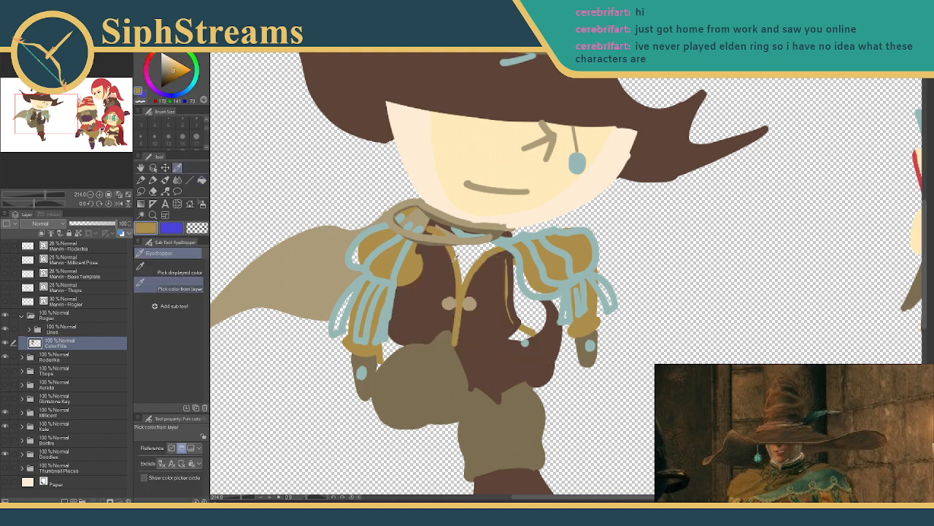
click(201, 180)
click(464, 252)
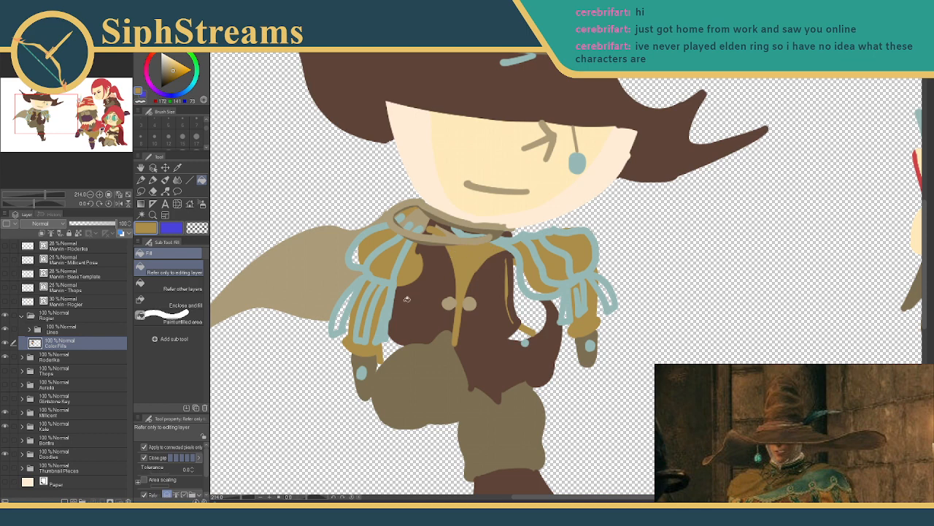
click(395, 347)
click(514, 336)
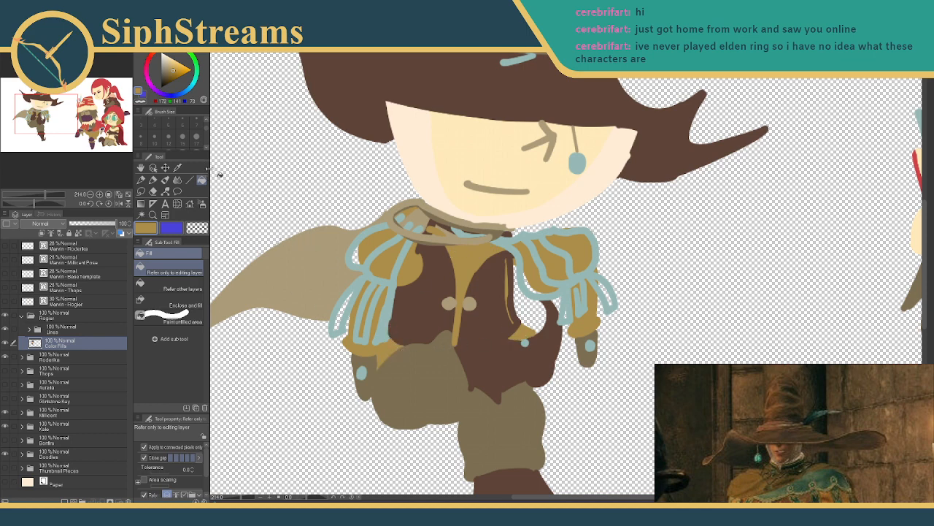
- Colour in the tassels on both sleeves with the light teal sampled from their outline, undoing the fill that spreads between the strands
click(178, 167)
click(370, 231)
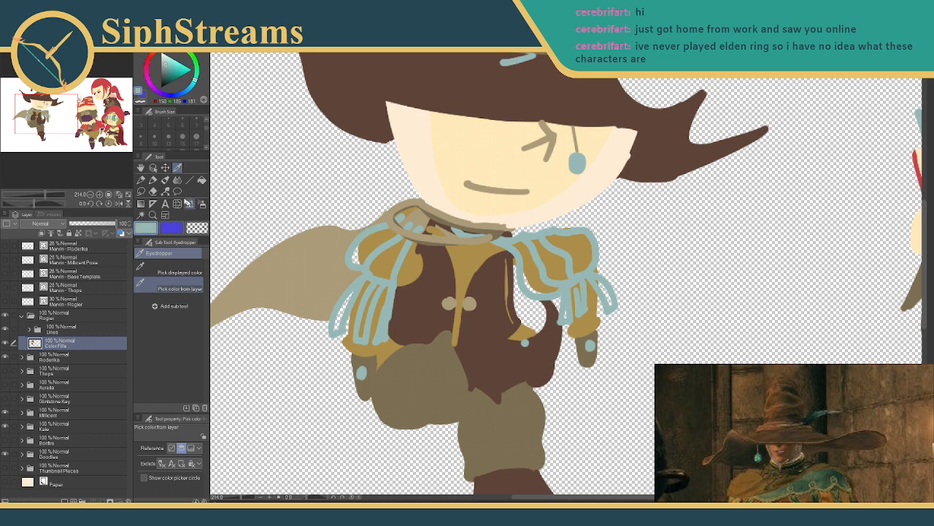
click(202, 179)
click(367, 313)
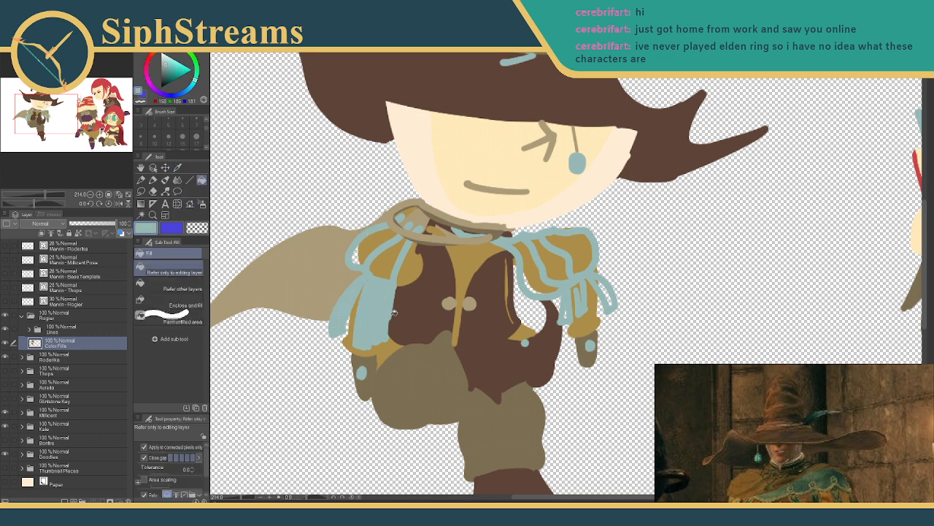
key(ctrl+z)
click(152, 180)
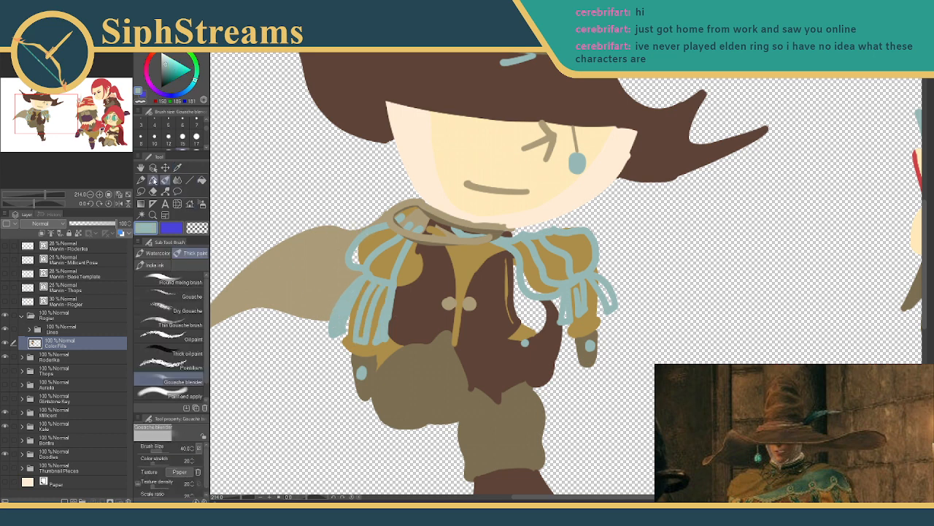
drag(379, 284, 361, 336)
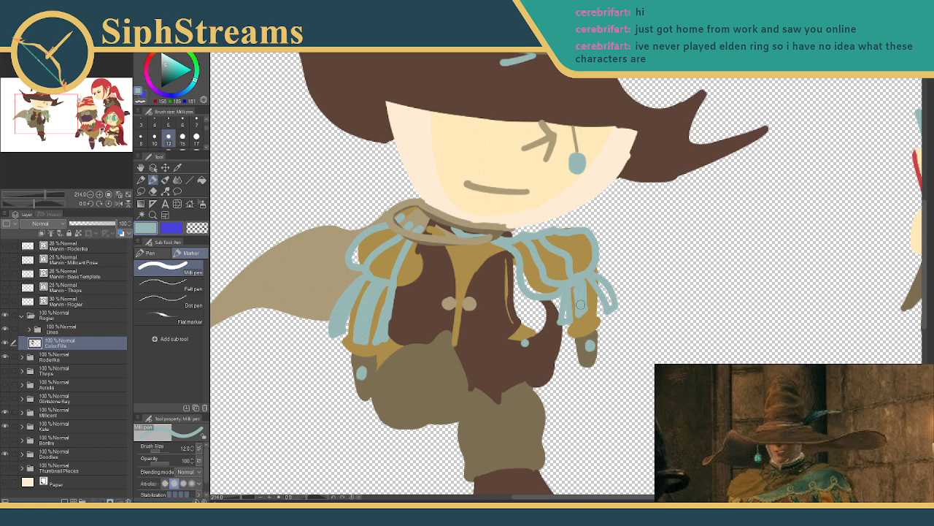
drag(595, 279, 611, 307)
- Fill the remaining gaps along the cape's edge with the tan sampled from the cape
click(178, 168)
click(298, 252)
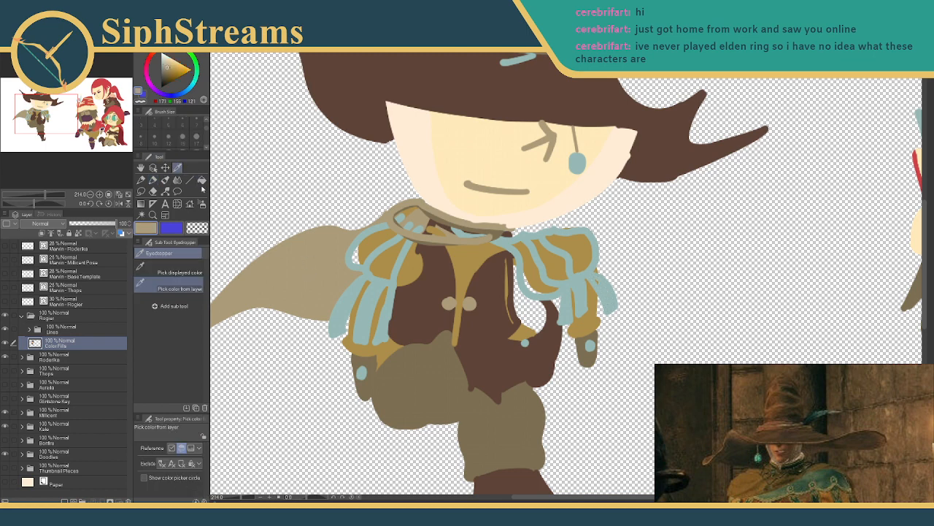
click(202, 180)
drag(329, 278, 301, 238)
drag(236, 500, 236, 501)
drag(324, 341, 266, 381)
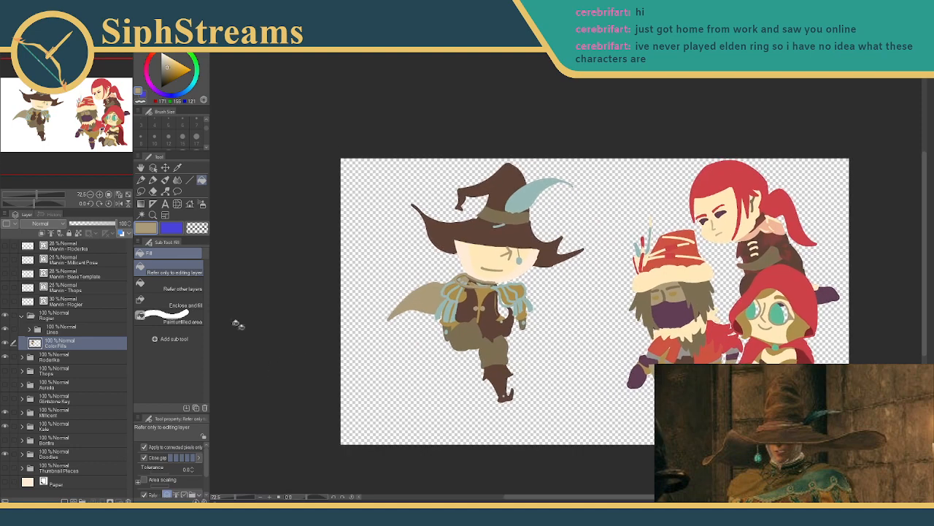
- Lasso a selection loosely around the whole Rogier figure on the Color Fills layer
click(177, 191)
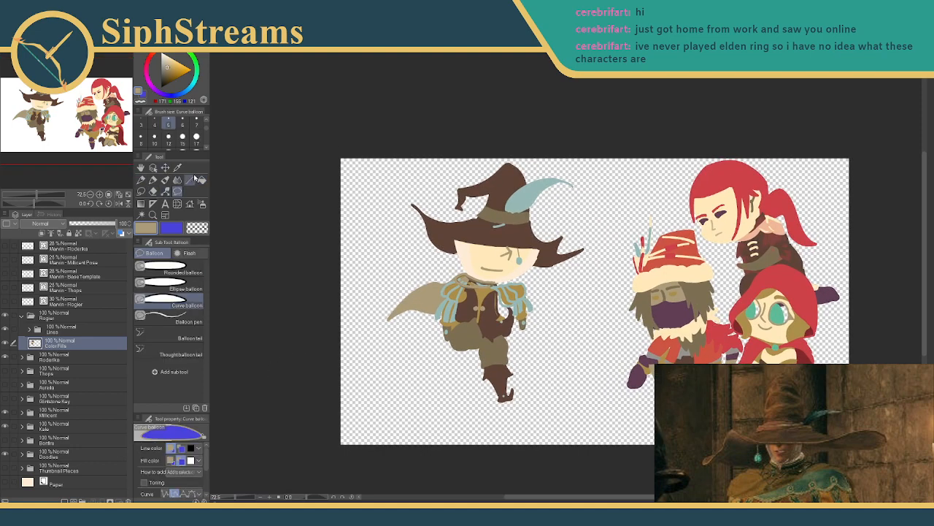
click(141, 191)
mouse_move(449, 163)
mouse_down()
mouse_move(388, 374)
mouse_move(466, 409)
mouse_move(540, 399)
mouse_move(581, 332)
mouse_move(582, 139)
mouse_up()
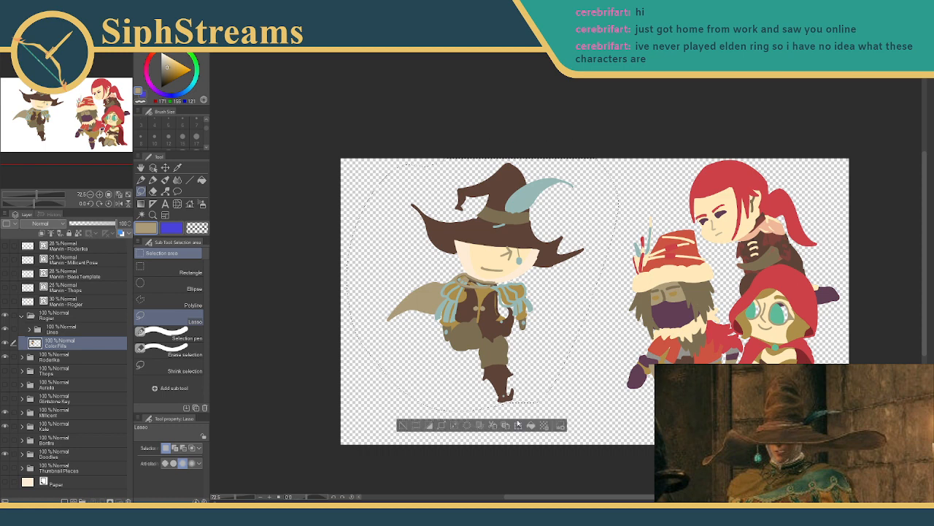
click(519, 431)
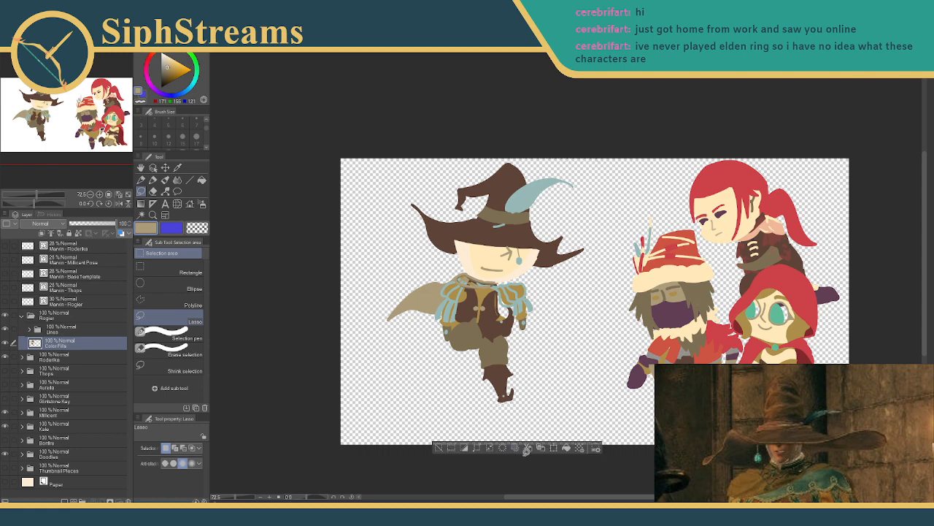
mouse_move(419, 148)
mouse_down()
mouse_move(493, 415)
mouse_move(540, 422)
mouse_move(594, 311)
mouse_move(609, 165)
mouse_move(568, 199)
mouse_up()
click(518, 445)
drag(457, 263, 399, 222)
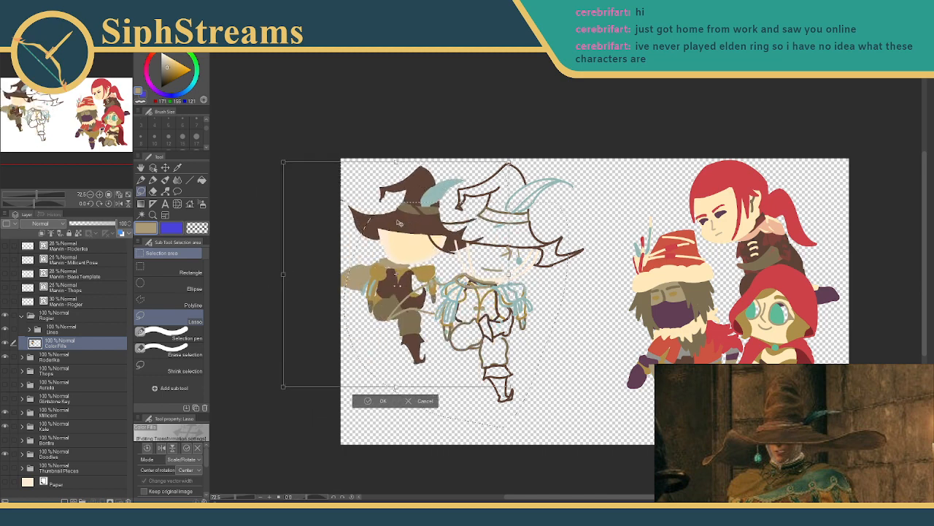
key(ctrl+z)
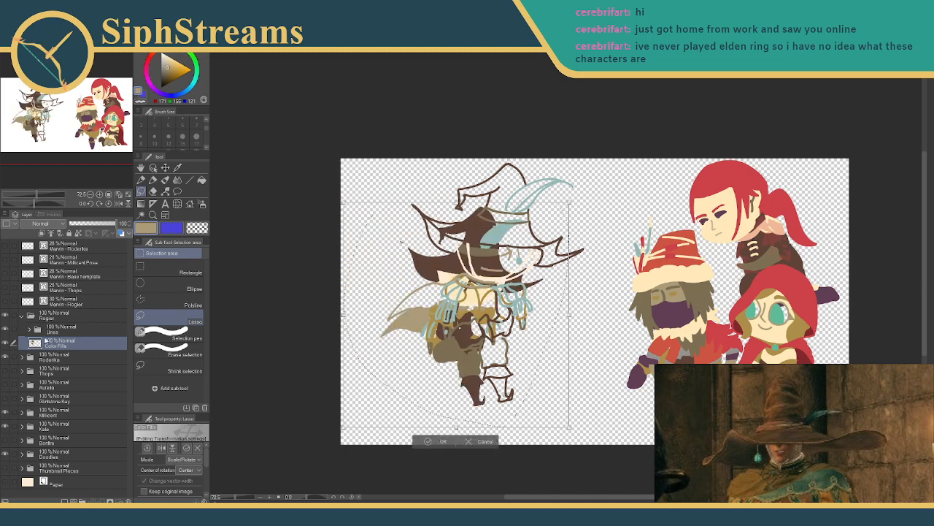
- Add the Lines folder to the layer selection, discard the pending transformation, scale Rogier down closer to the other characters, and deselect
click(52, 326)
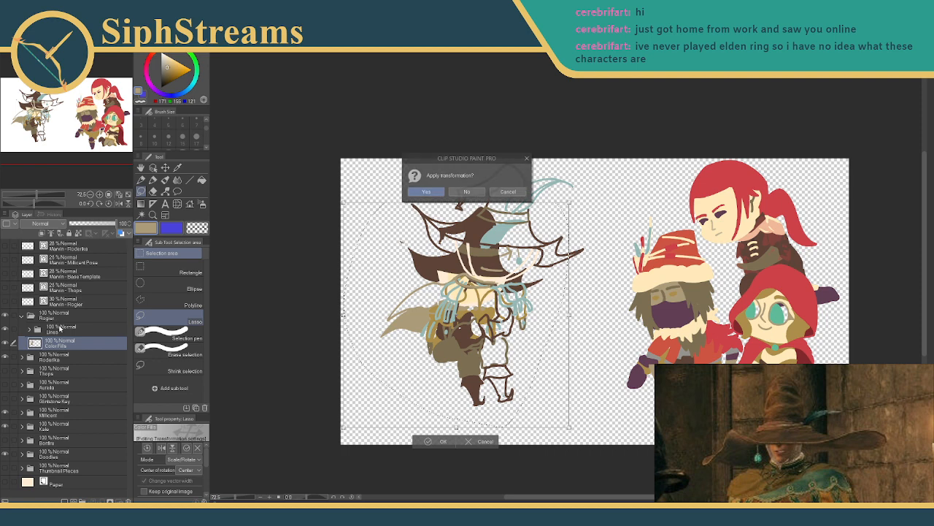
click(464, 192)
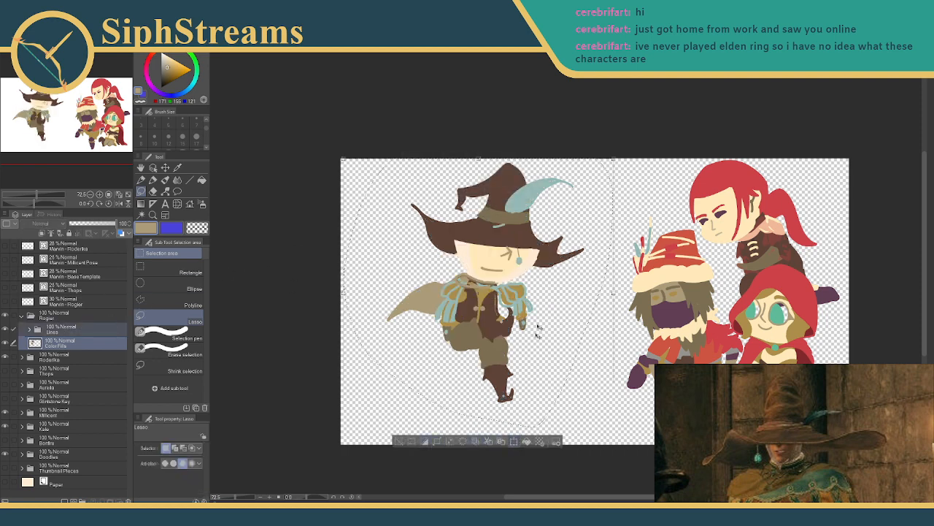
key(ctrl+t)
drag(614, 159, 585, 265)
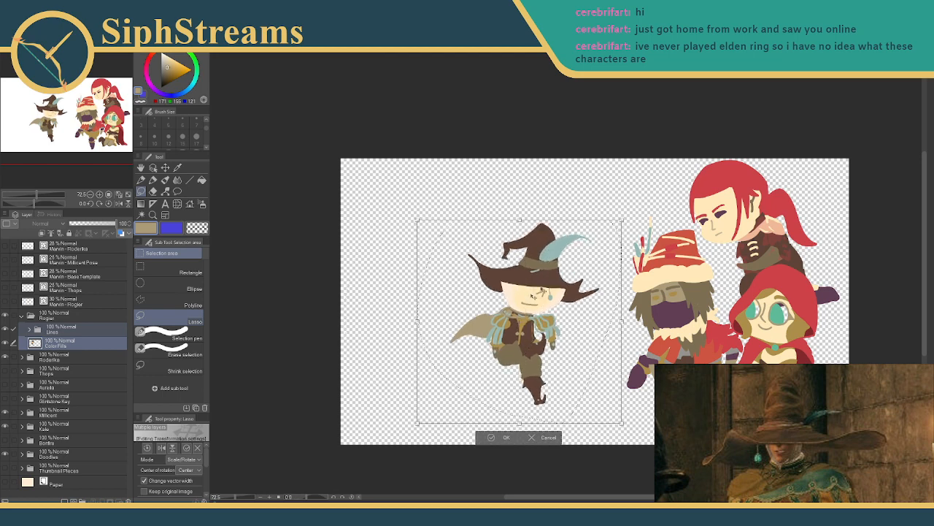
click(499, 440)
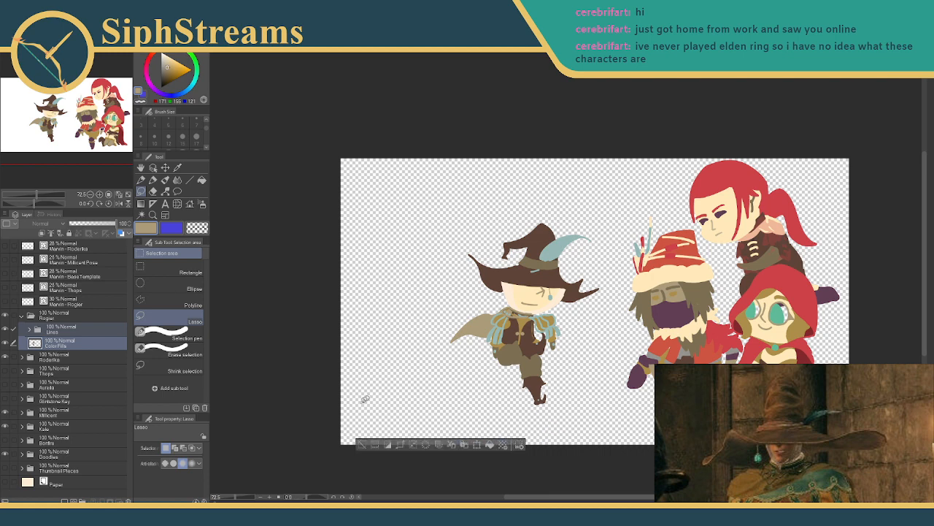
click(361, 443)
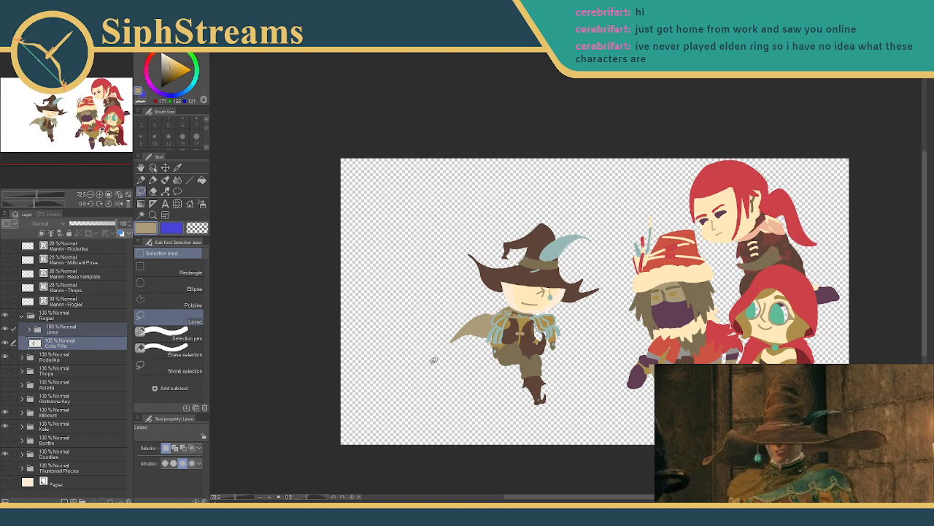
- Expand Rogier's Lines folder, select the Hat layer, and sample the dark brown at the end of the hat band at 200% zoom
drag(442, 254, 388, 278)
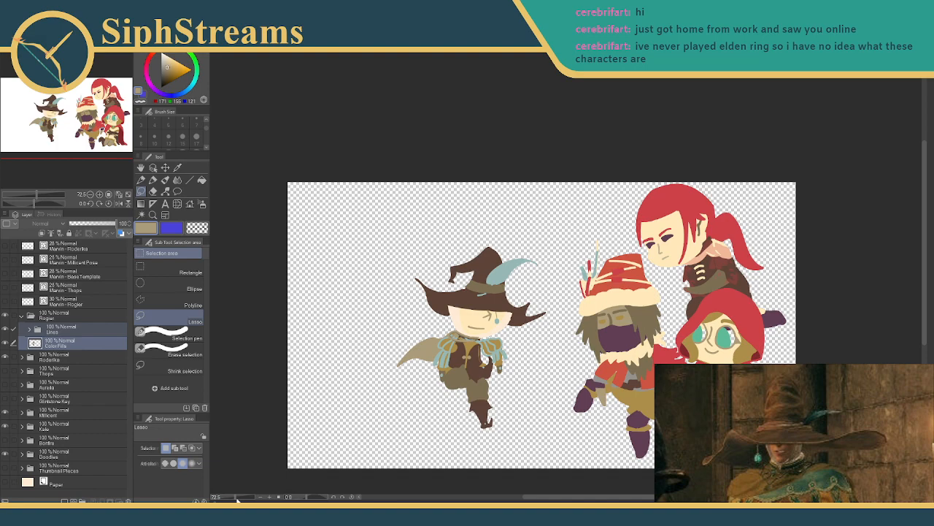
drag(237, 498, 243, 498)
mouse_move(292, 380)
mouse_down()
mouse_move(353, 230)
mouse_move(375, 292)
mouse_move(396, 261)
mouse_move(390, 257)
mouse_up()
click(177, 168)
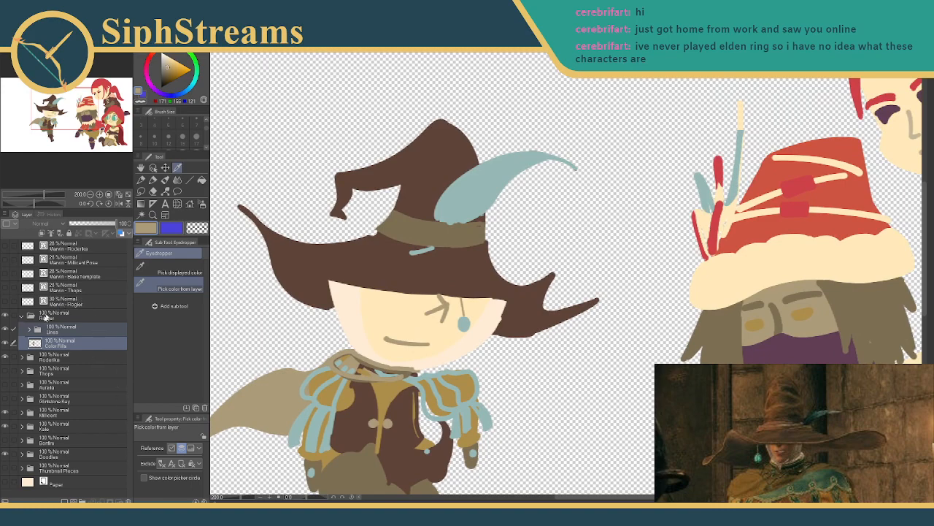
click(29, 332)
click(29, 330)
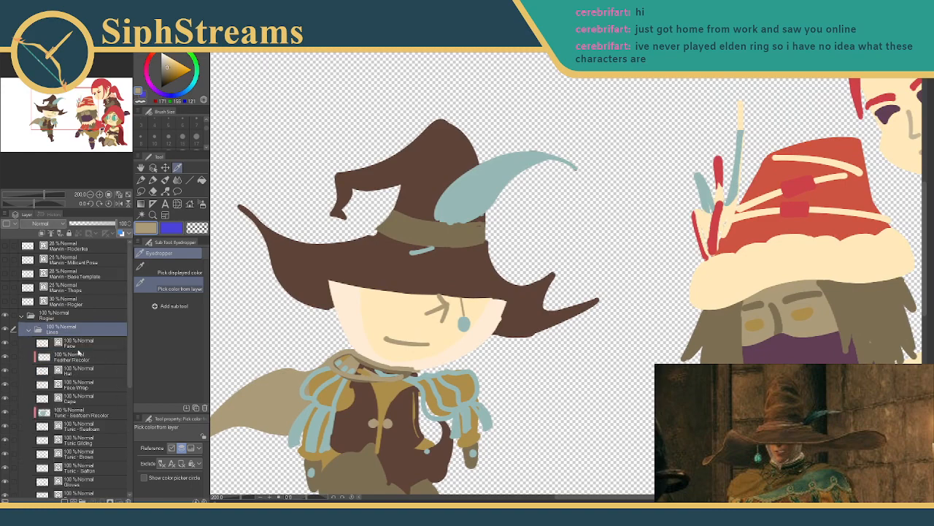
click(80, 345)
click(75, 370)
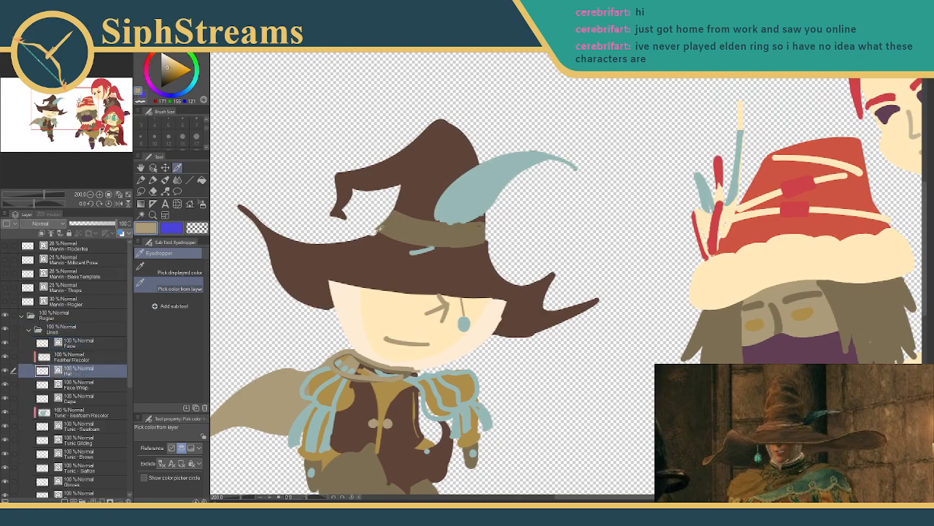
key(e)
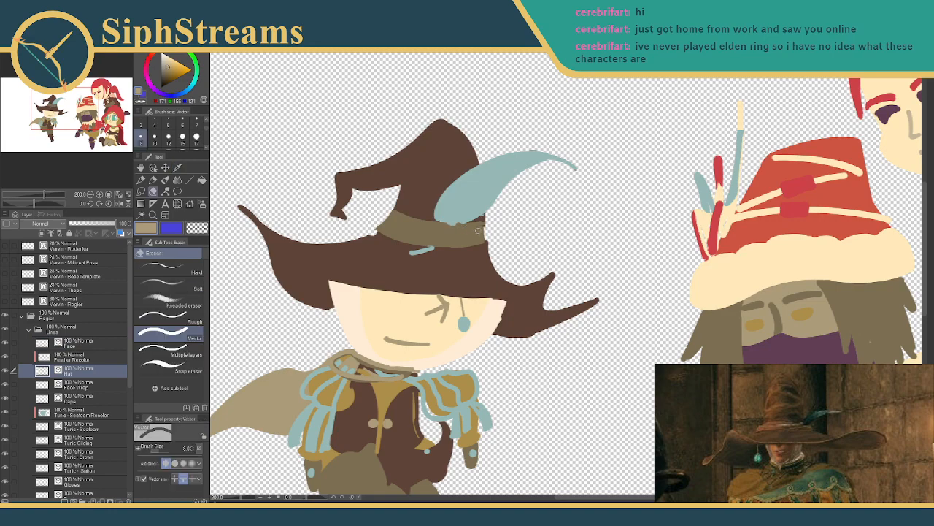
key(i)
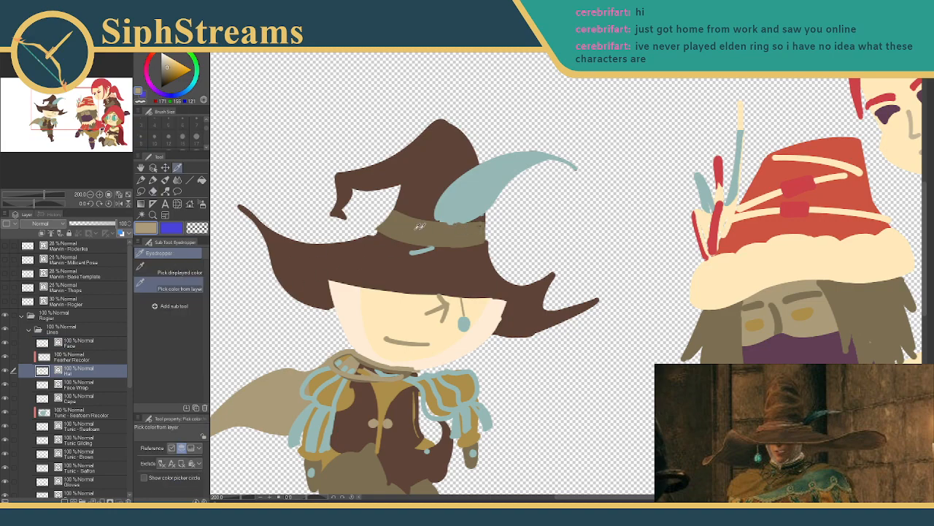
click(481, 225)
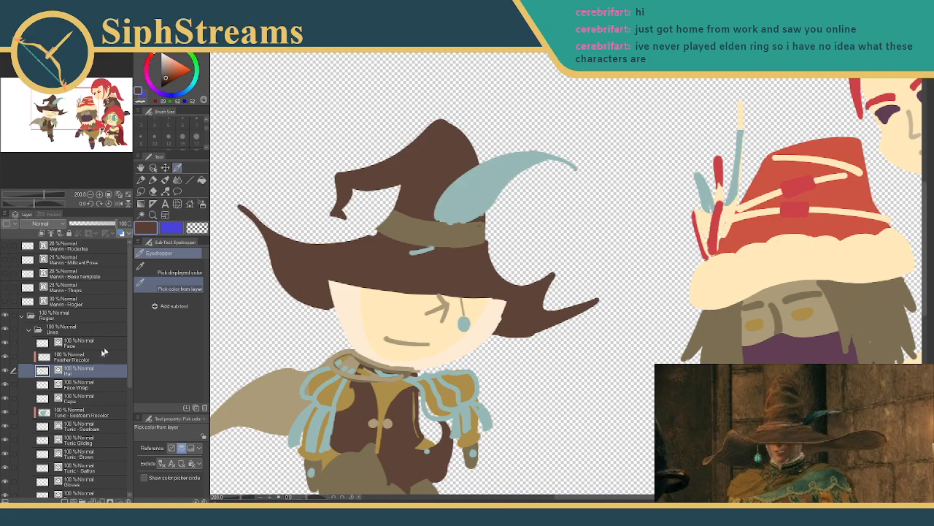
- On the Color Fills layer, touch up the hat band with its sampled olive and the adjoining brim with the sampled dark brown
drag(131, 344, 131, 409)
click(70, 384)
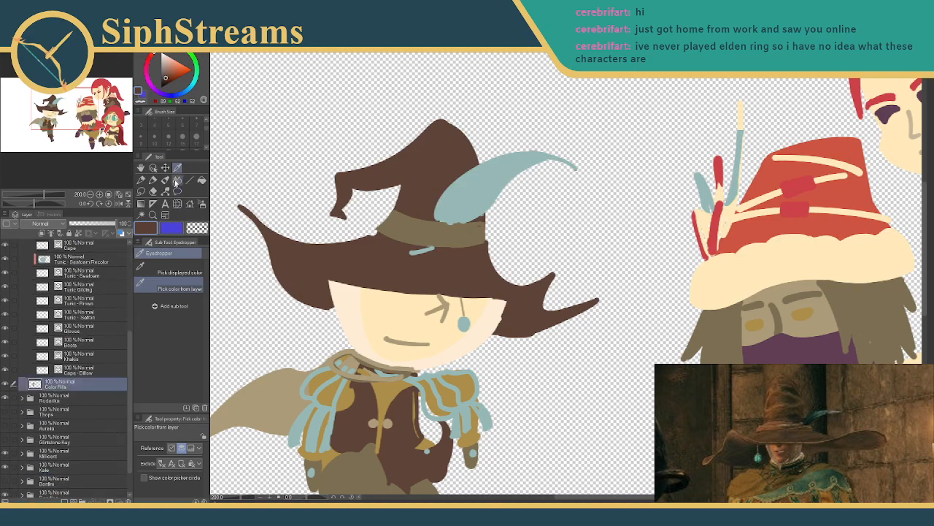
click(400, 222)
click(152, 180)
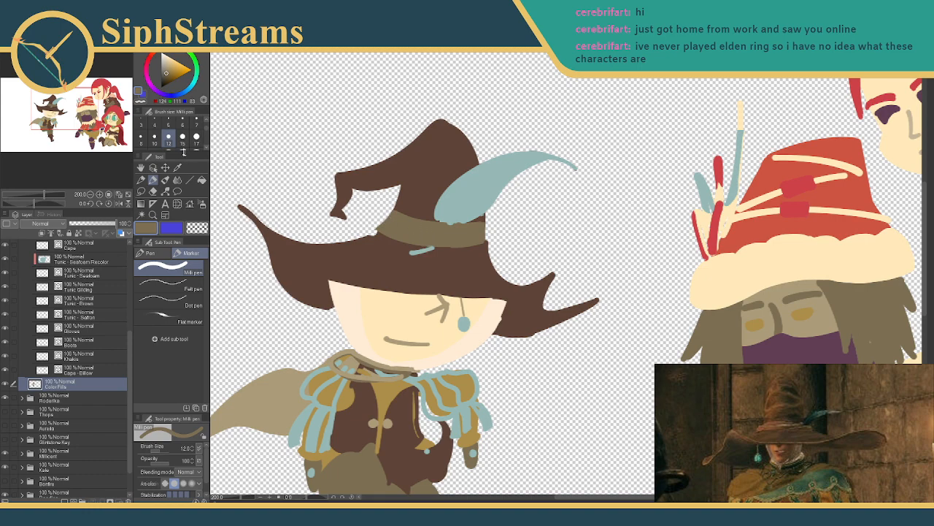
click(177, 167)
click(349, 253)
click(152, 180)
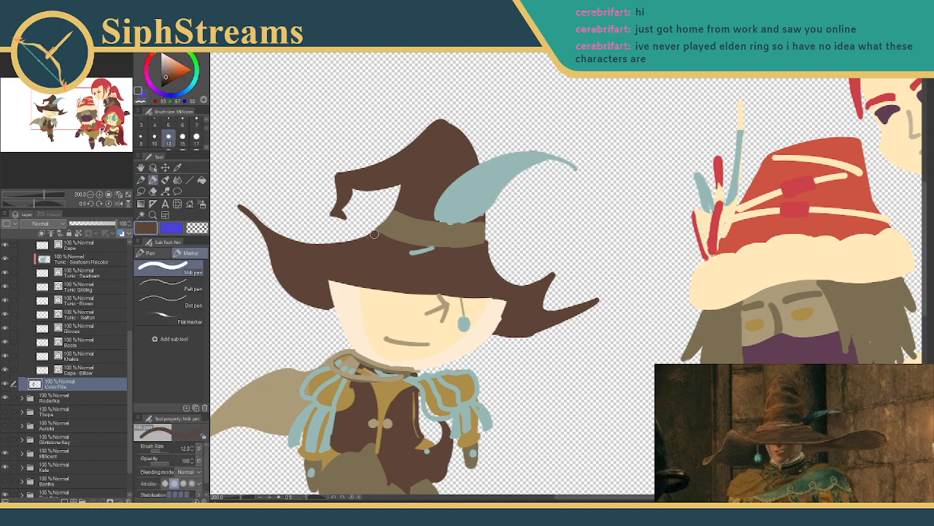
- Touch up the feather's base with its sampled light teal and the band beneath it with the sampled olive
click(177, 167)
click(438, 209)
click(152, 179)
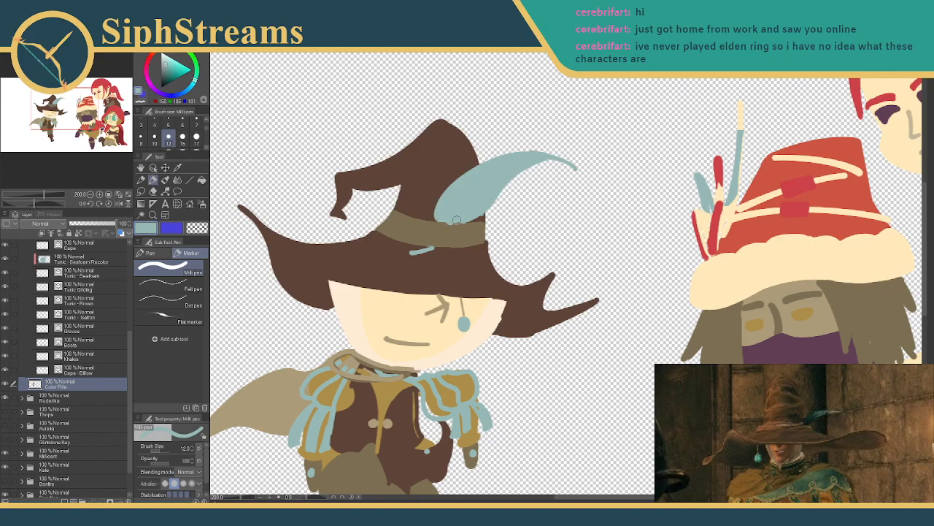
click(178, 167)
click(439, 241)
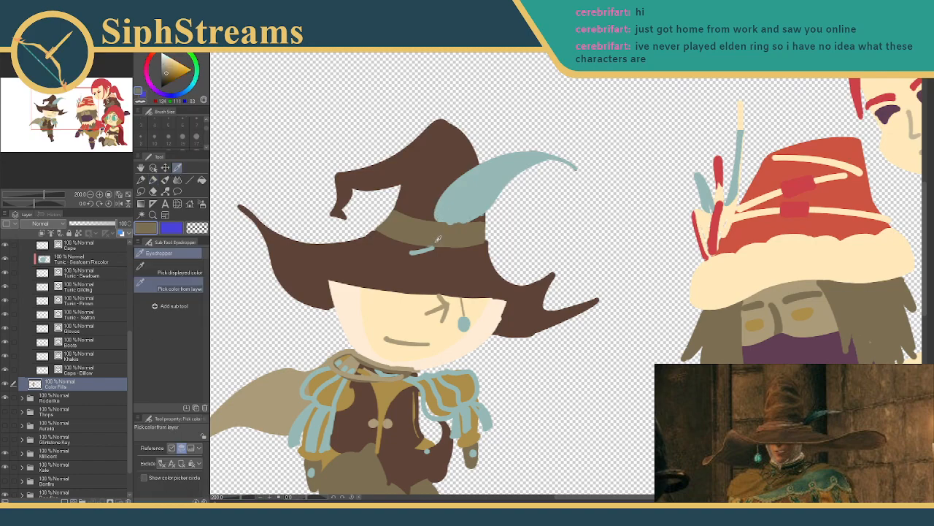
key(p)
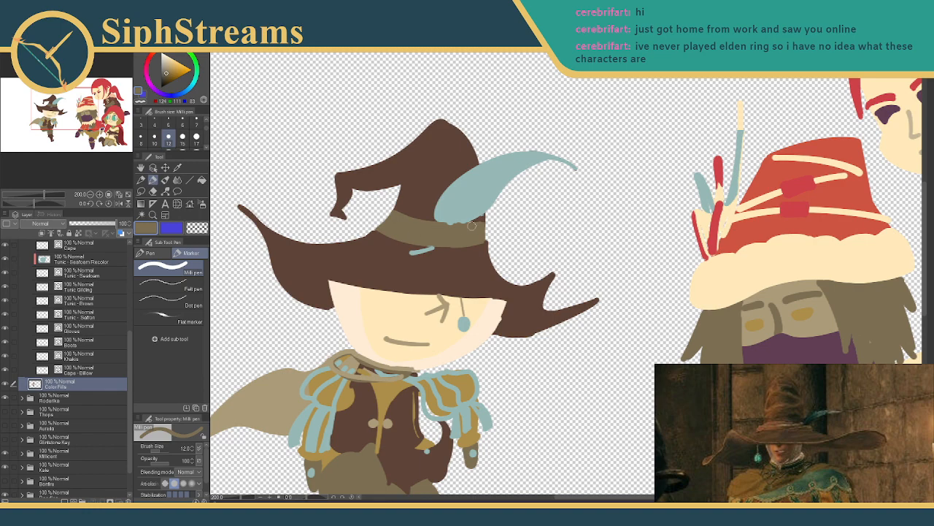
- On the Feather Recolor layer, draw olive strokes across the feather's base with the Milli pen
click(78, 256)
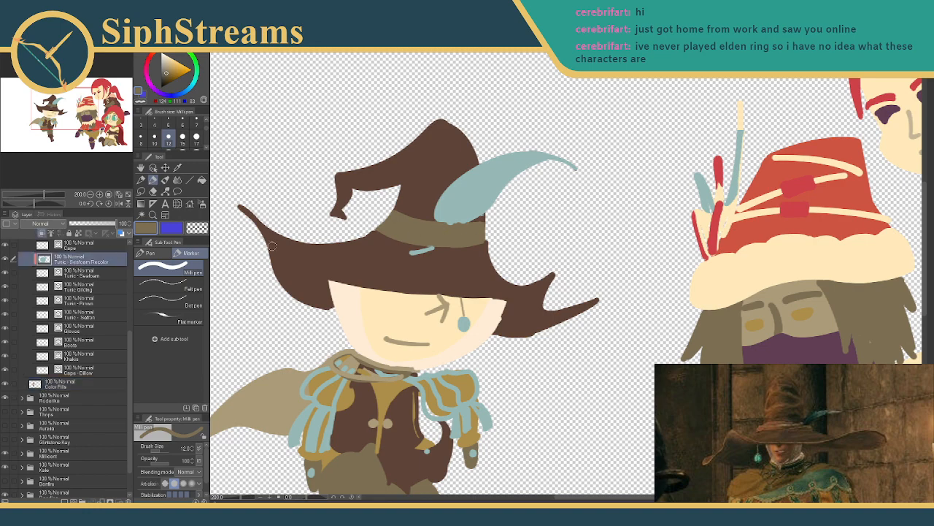
scroll(125, 341, up, 5)
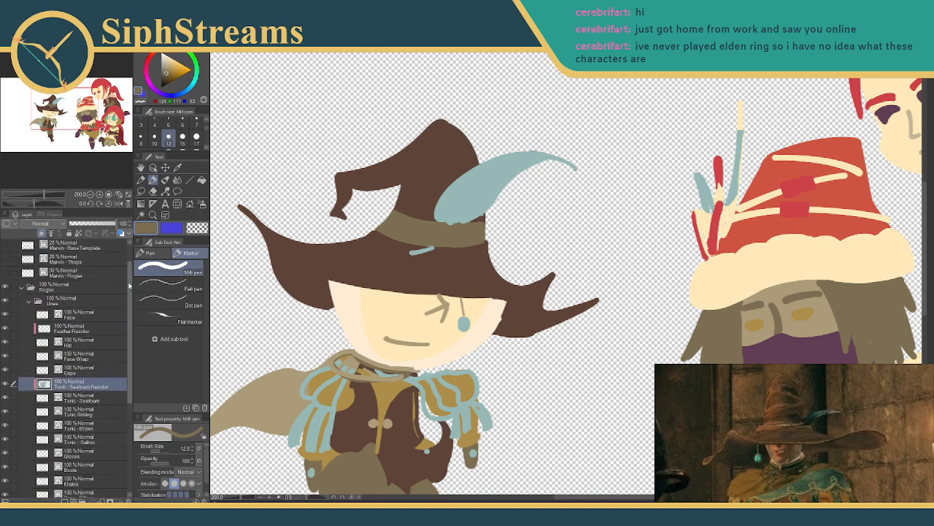
click(79, 328)
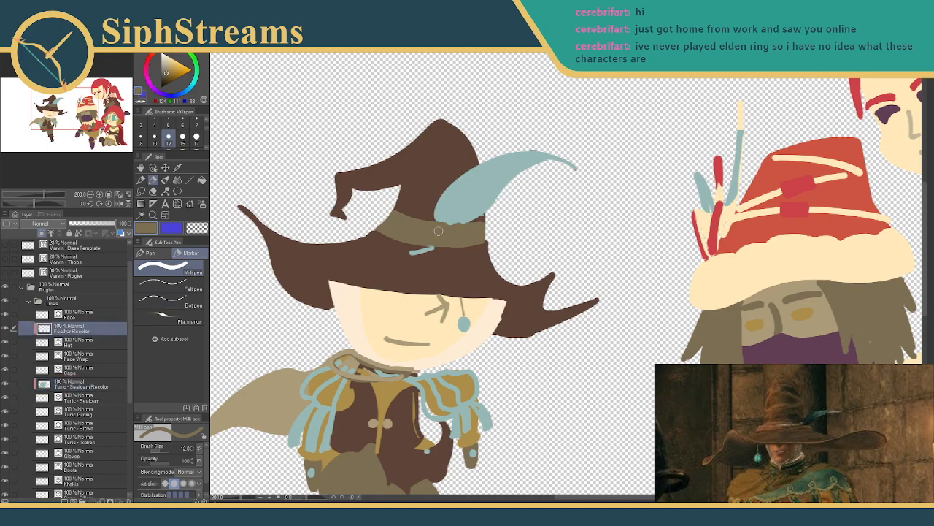
key(e)
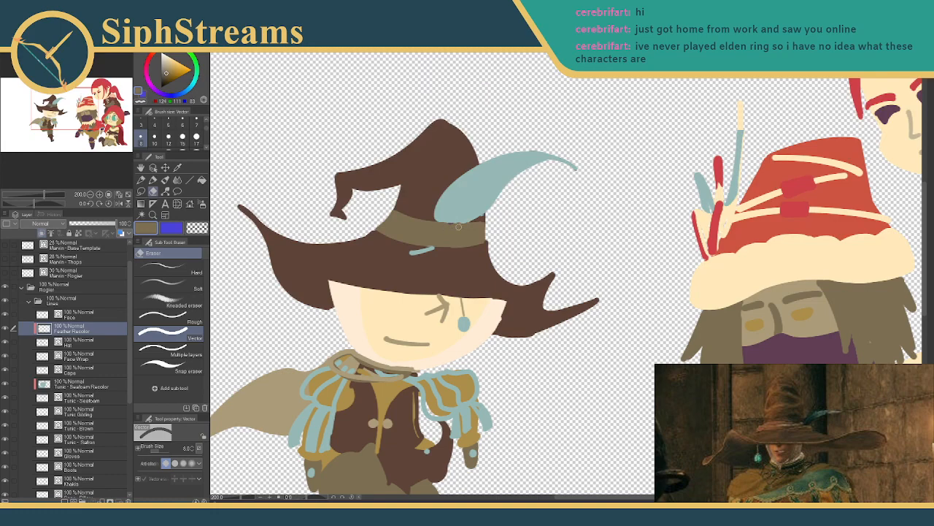
key(i)
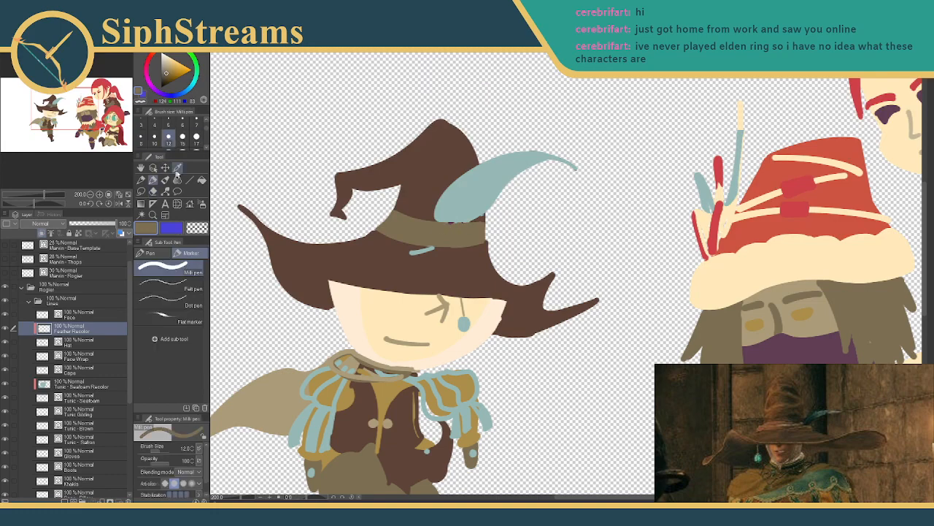
key(p)
mouse_move(435, 224)
mouse_down()
mouse_move(473, 219)
mouse_move(435, 213)
mouse_move(486, 214)
mouse_up()
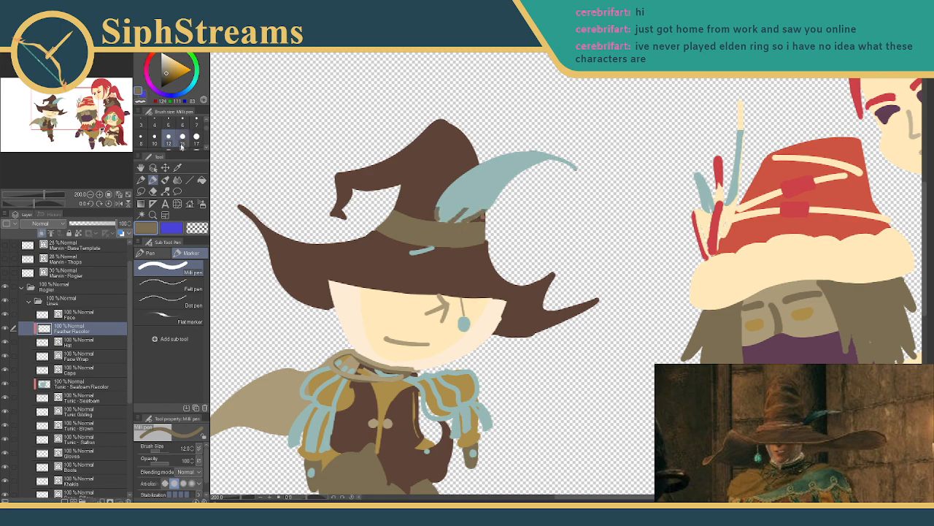
- Try painting over the olive strokes at the feather's base with the sampled light teal, and undo the stroke
click(177, 166)
click(451, 188)
click(152, 179)
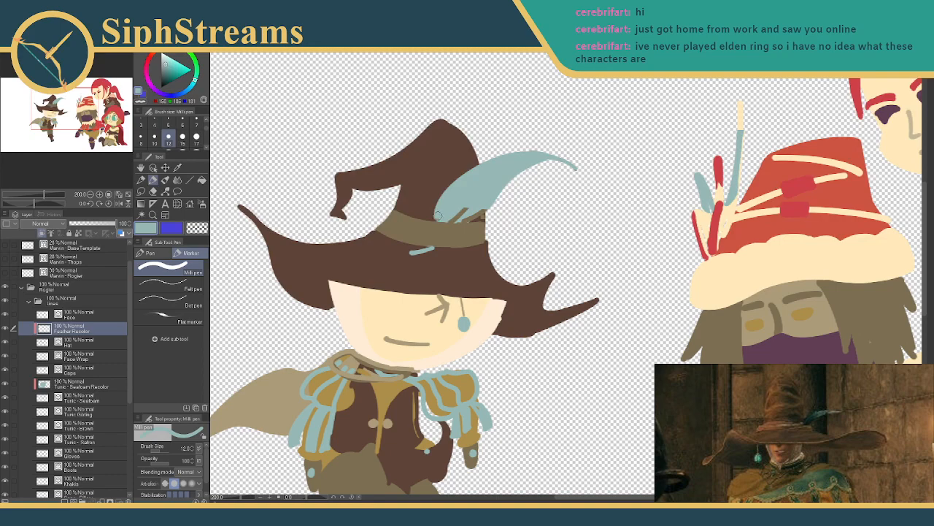
mouse_move(441, 216)
mouse_down()
mouse_move(498, 212)
mouse_move(475, 216)
mouse_up()
key(ctrl+z)
- Switch to the Hat line layer, step back through the recent feather edits, and redo them
click(76, 344)
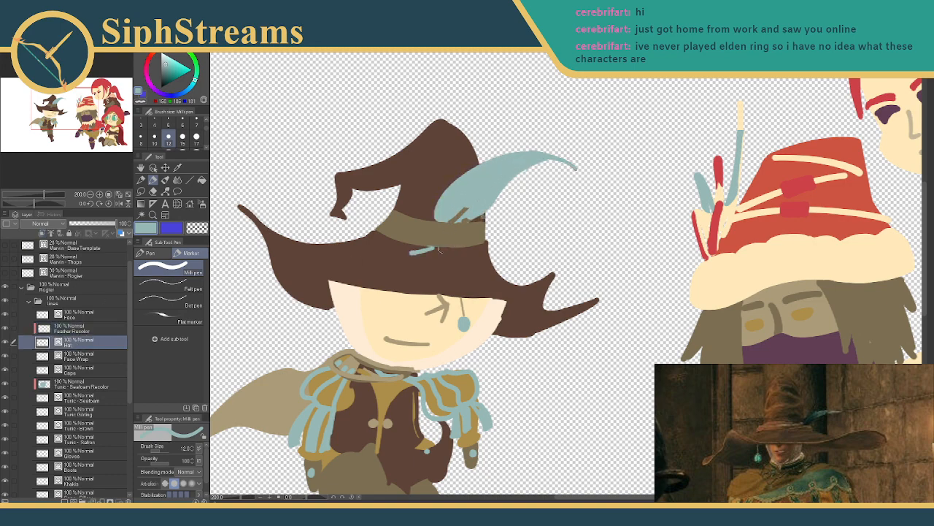
key(ctrl+z)
key(ctrl+z)
key(ctrl+z)
key(ctrl+z)
key(ctrl+z)
key(ctrl+y)
key(ctrl+y)
key(ctrl+y)
key(ctrl+y)
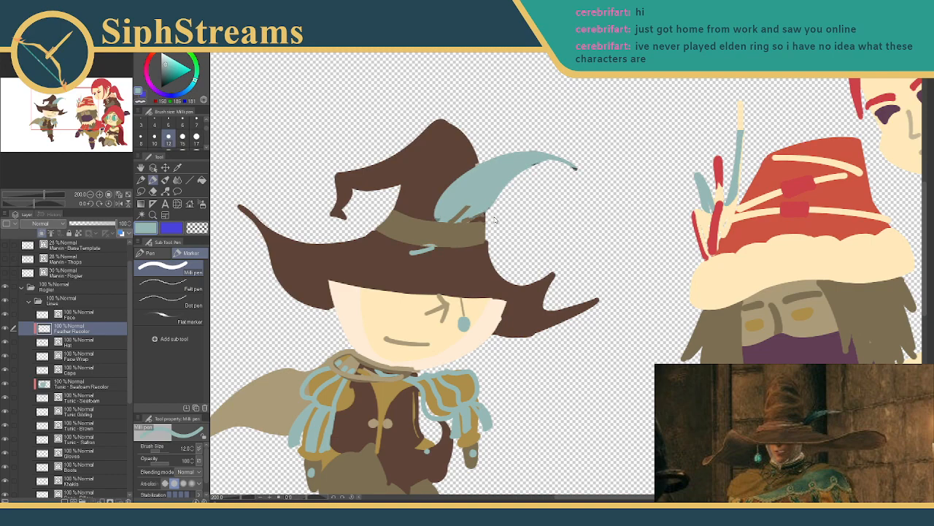
key(ctrl+y)
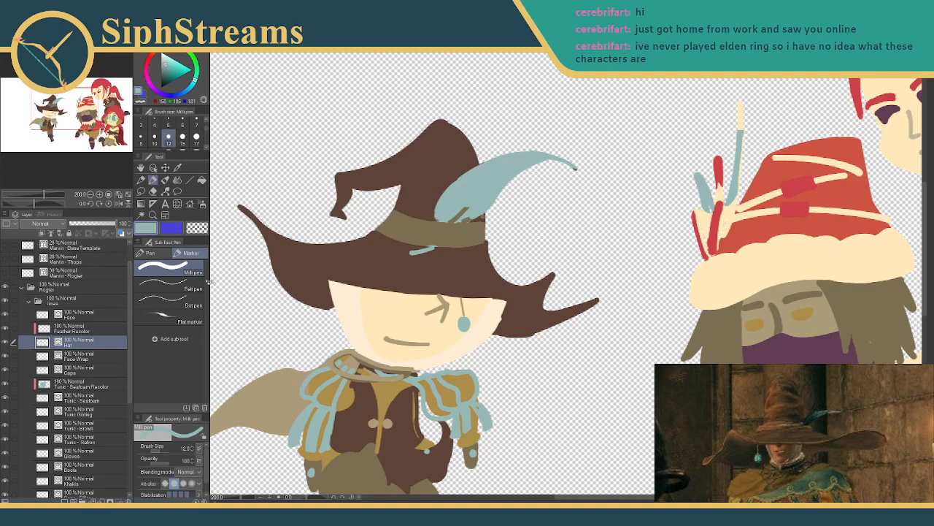
click(177, 167)
click(394, 160)
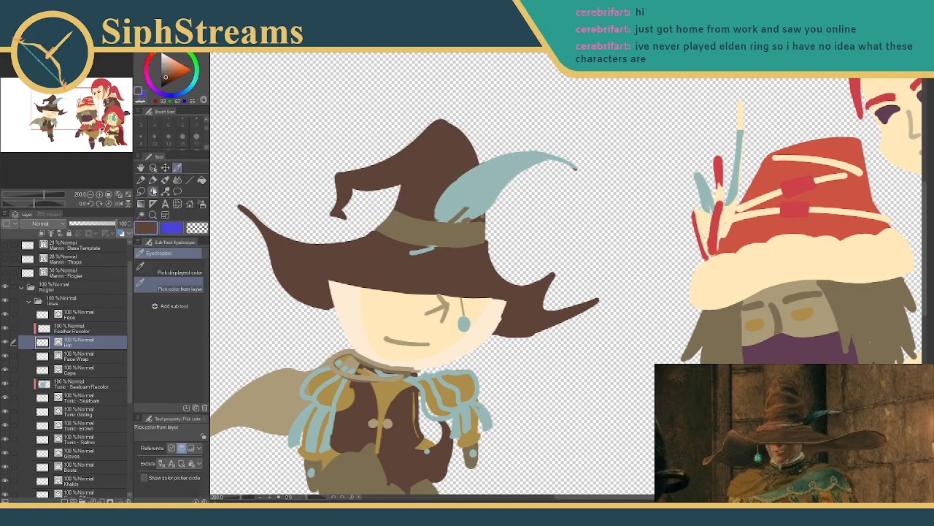
click(153, 179)
scroll(66, 394, down, 5)
click(63, 381)
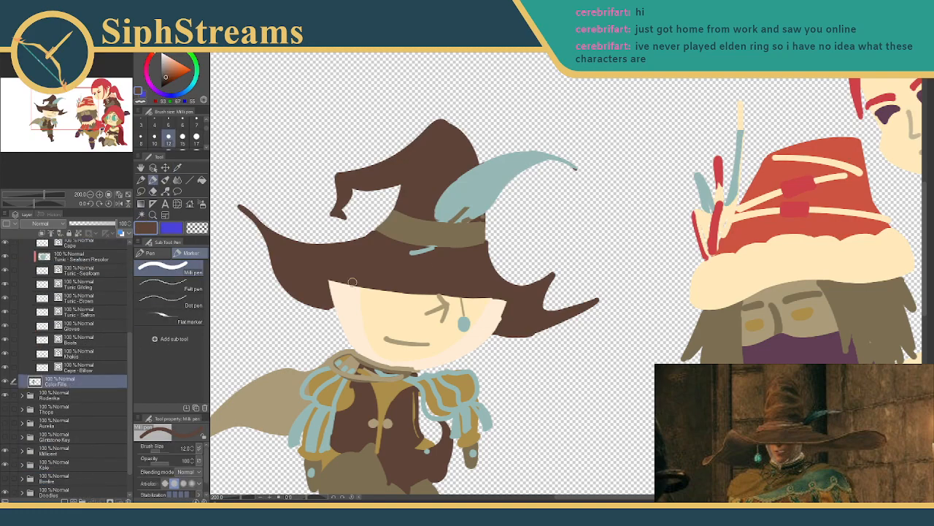
key(ctrl+z)
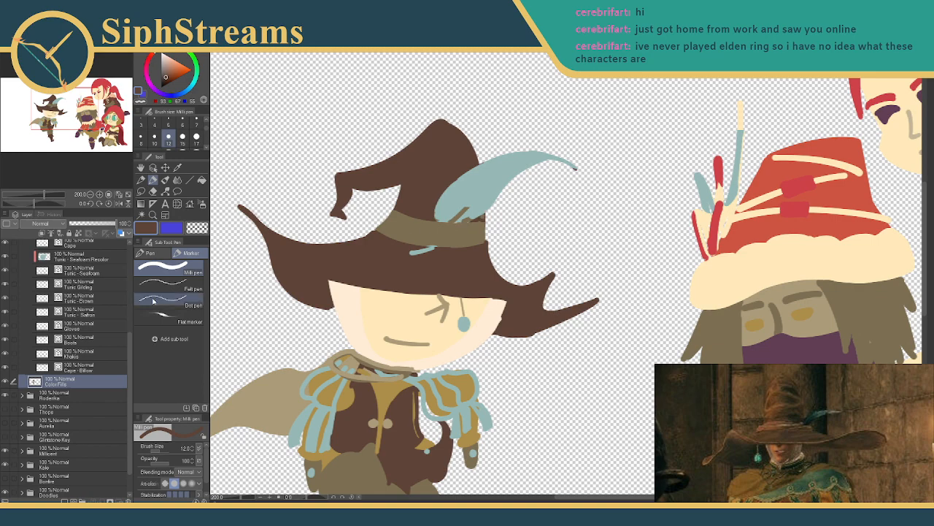
scroll(127, 399, up, 5)
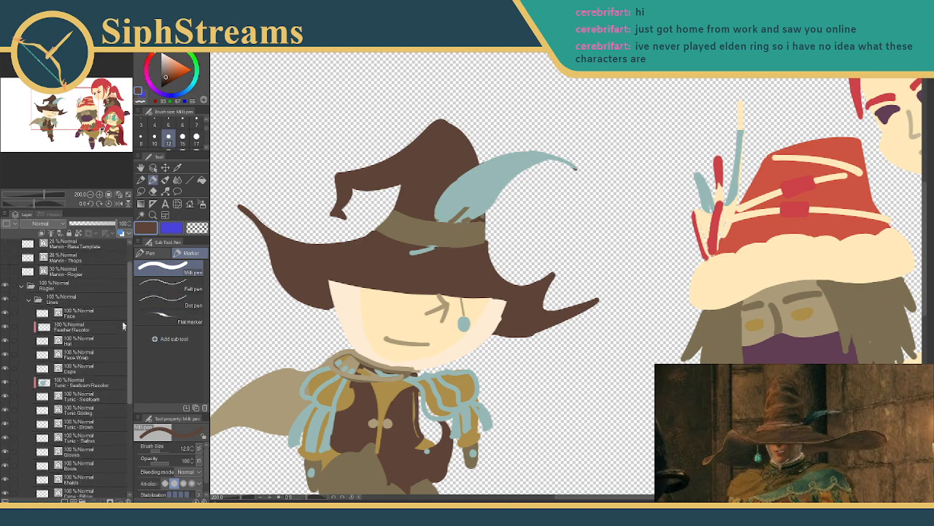
click(77, 369)
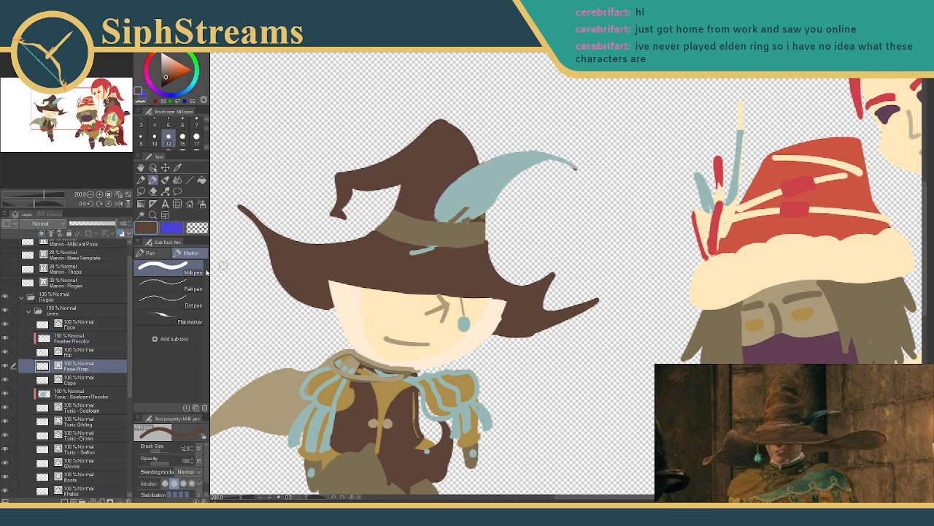
key(e)
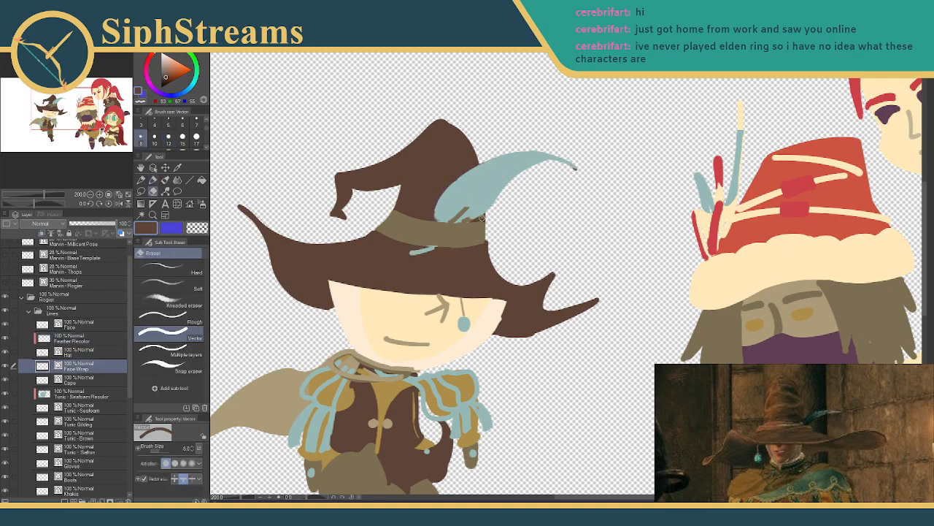
key(p)
click(88, 353)
key(e)
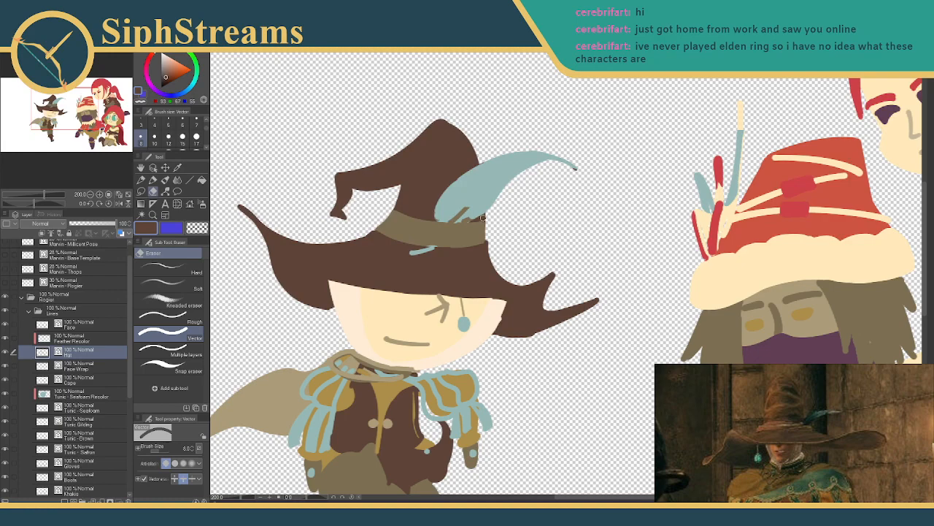
- Paint the feather's tip and the olive strokes at its base with the sampled light teal on the Feather Recolor layer
click(177, 168)
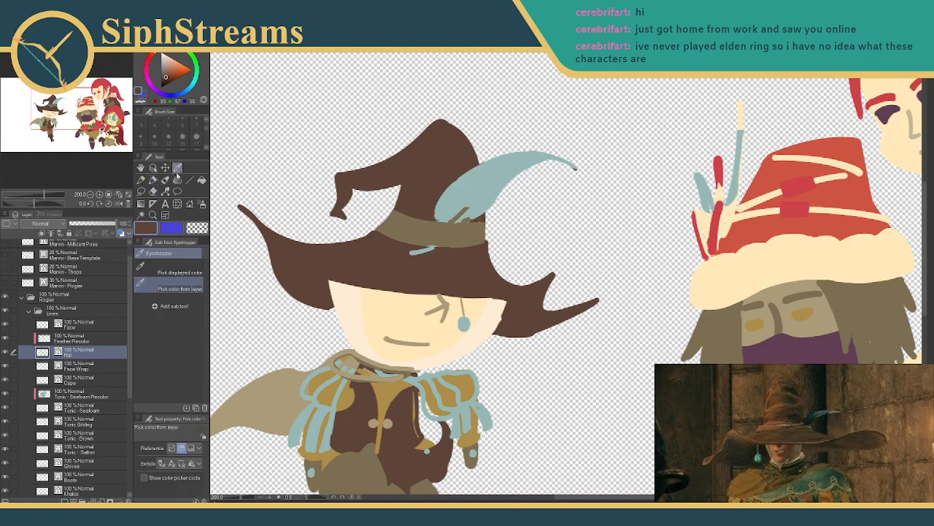
click(507, 177)
key(p)
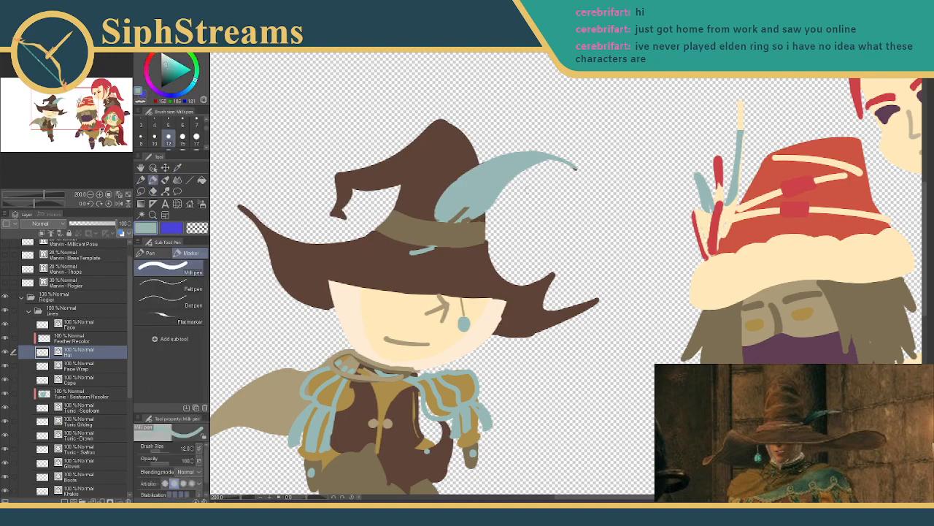
drag(582, 161, 575, 165)
key(ctrl+z)
click(61, 342)
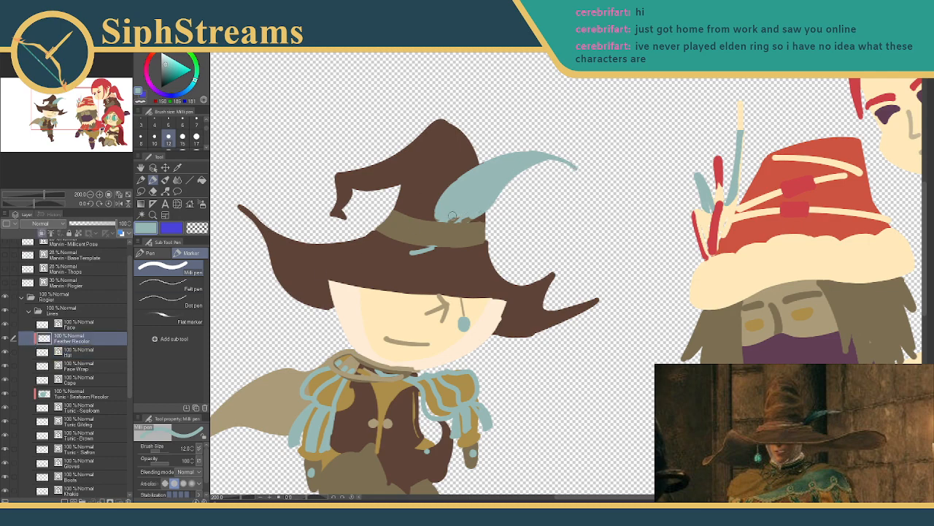
drag(447, 215, 479, 214)
drag(452, 221, 477, 214)
click(177, 168)
click(403, 226)
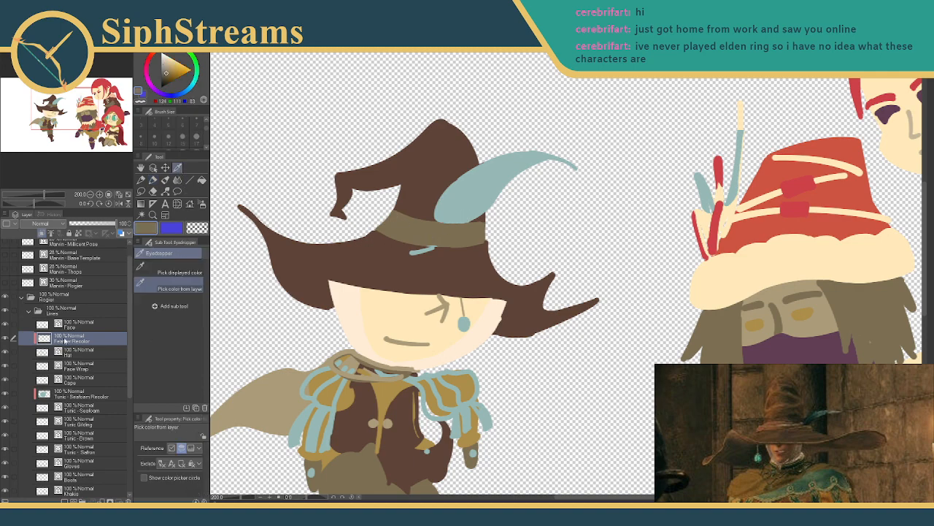
click(70, 353)
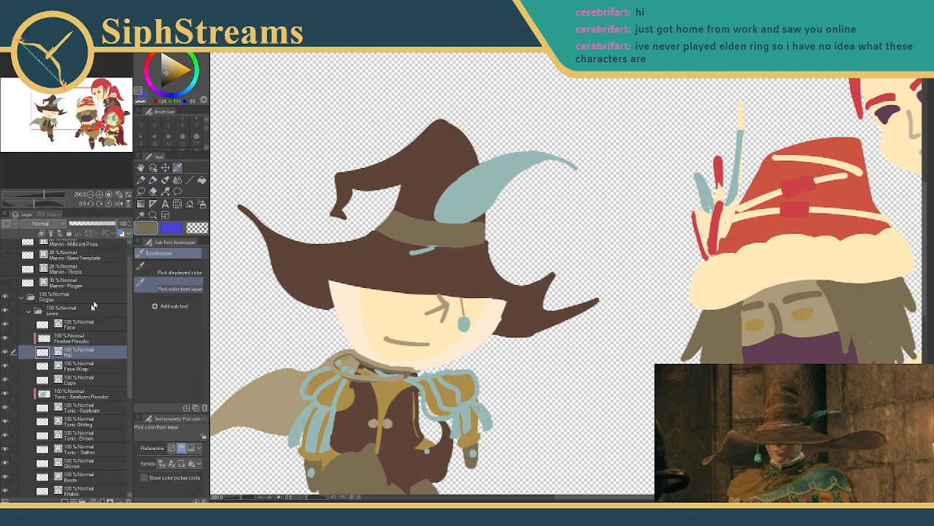
click(80, 340)
key(e)
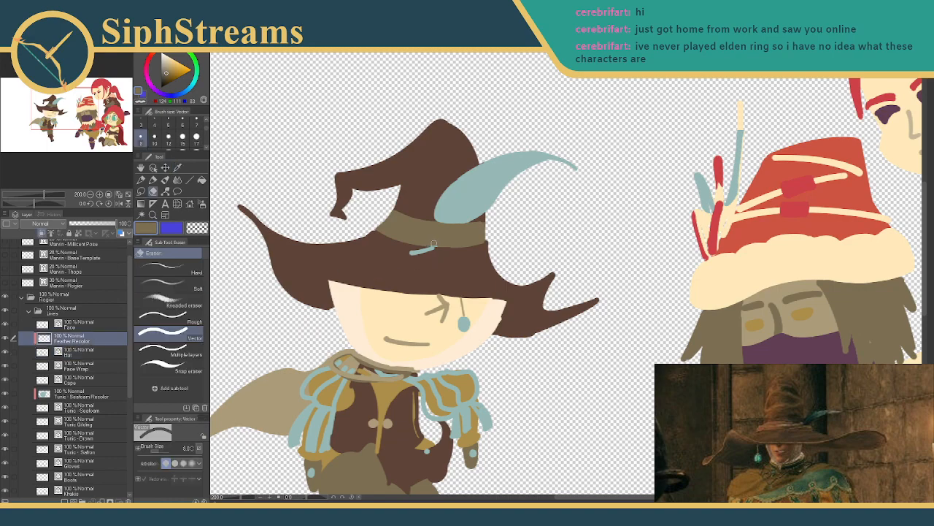
key(i)
mouse_move(368, 257)
mouse_down()
mouse_move(375, 228)
mouse_move(386, 254)
mouse_move(379, 266)
mouse_move(388, 250)
mouse_move(373, 222)
mouse_up()
key(p)
key(i)
- Sample the hat's brown and connect the vector lines under the brim's right-hand point on the Hat layer
click(546, 295)
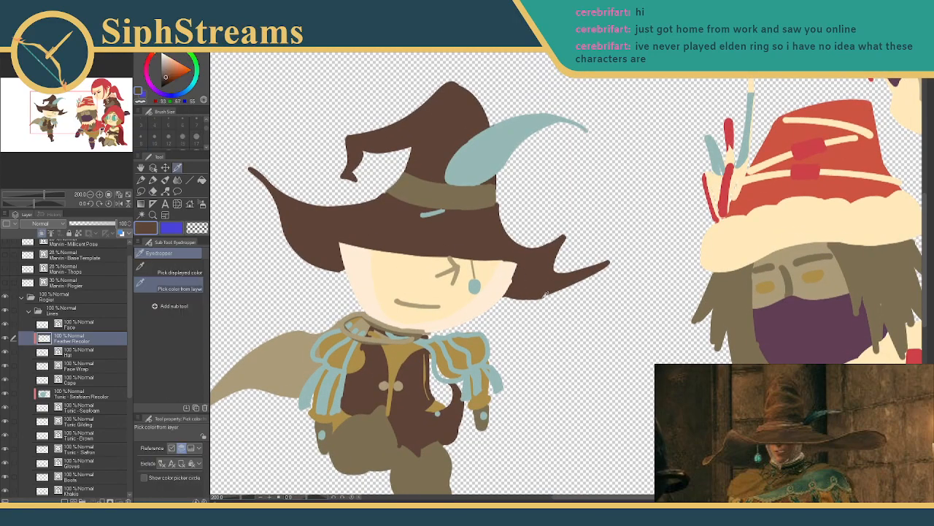
click(95, 351)
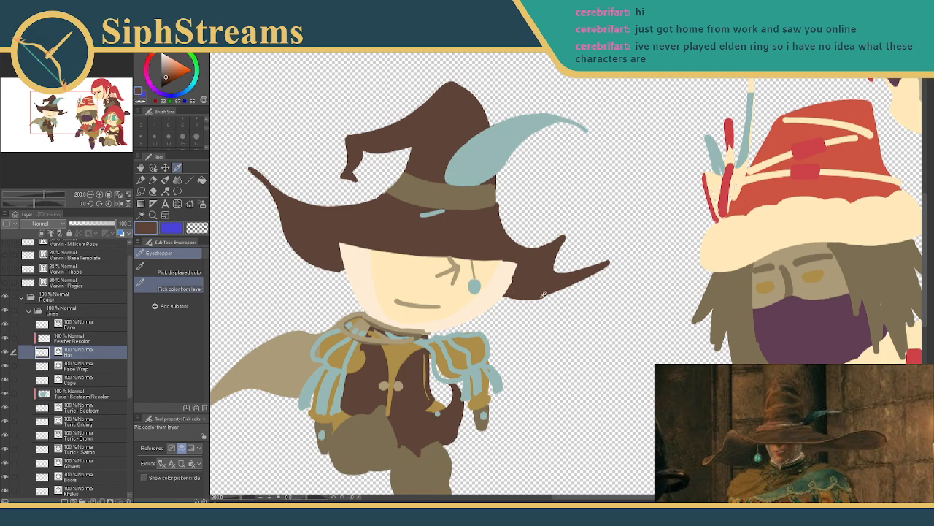
click(165, 191)
click(169, 317)
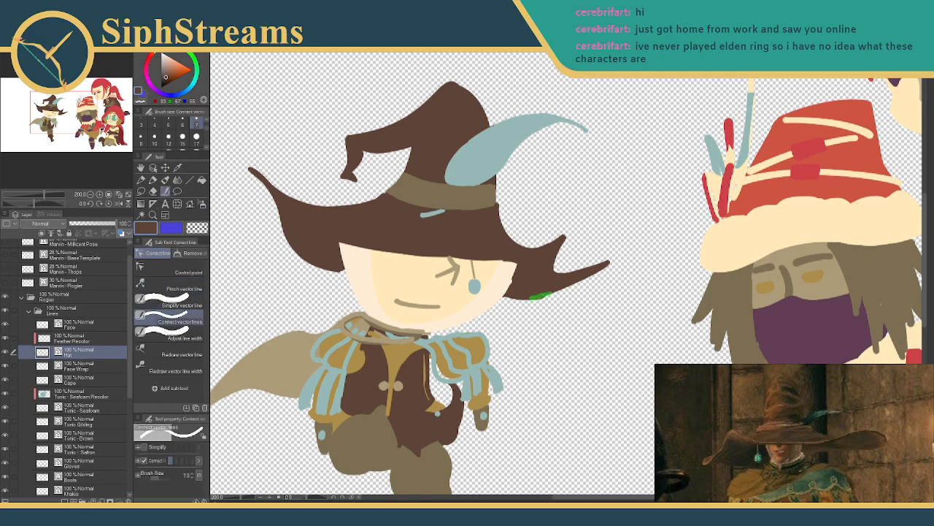
drag(541, 295, 573, 279)
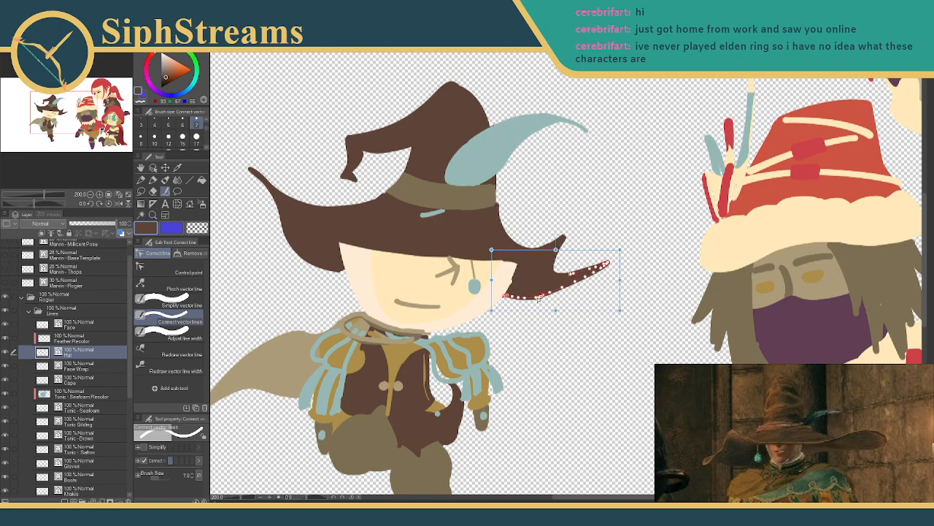
- Simplify the vector line under the brim's right-hand point, reducing the correction brush size to 12
click(164, 299)
drag(510, 305, 610, 264)
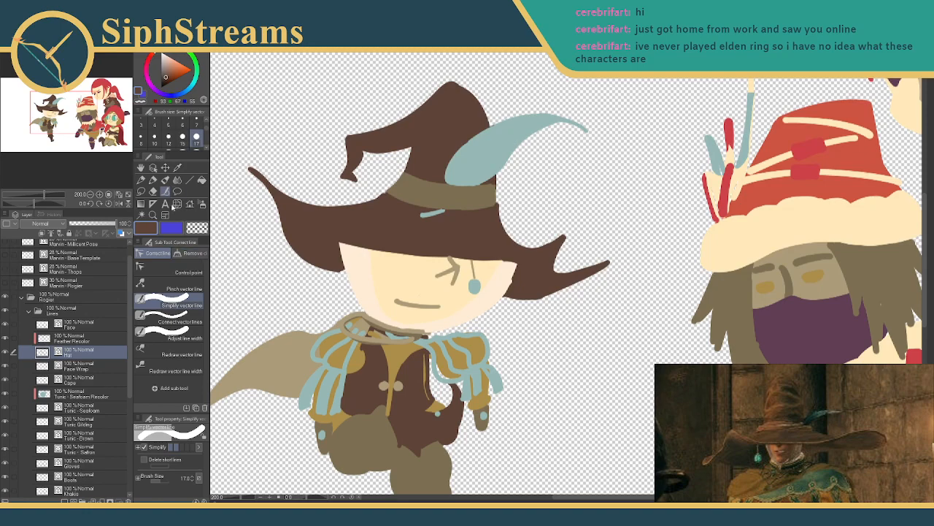
click(168, 138)
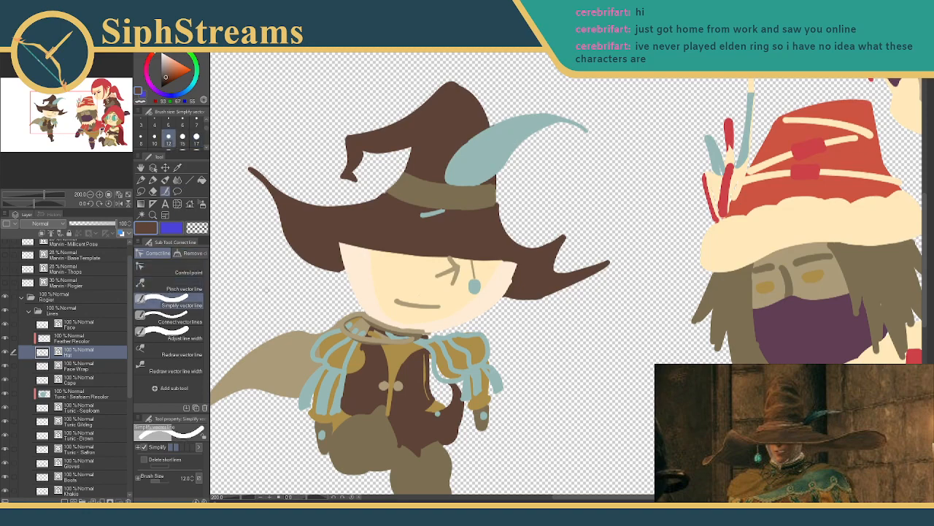
drag(551, 292, 541, 298)
ctrl+click(534, 297)
ctrl+click(535, 298)
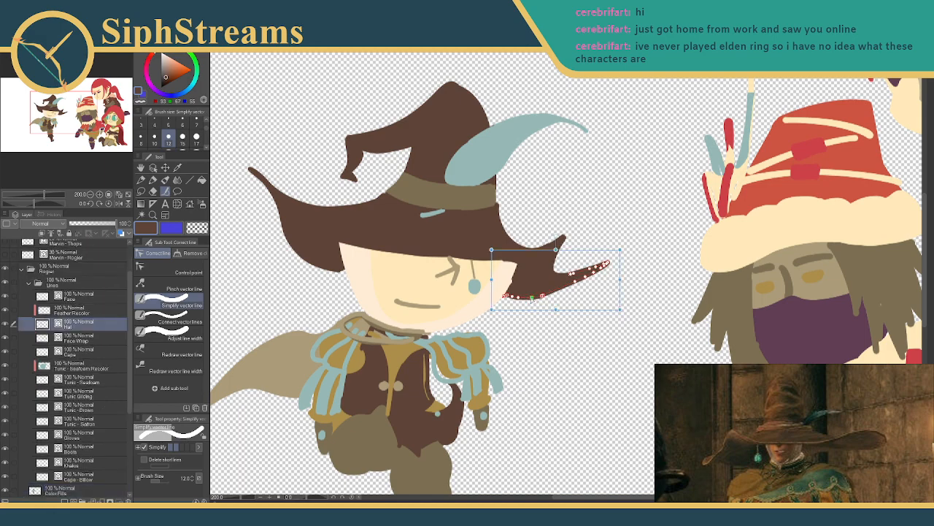
ctrl+click(559, 291)
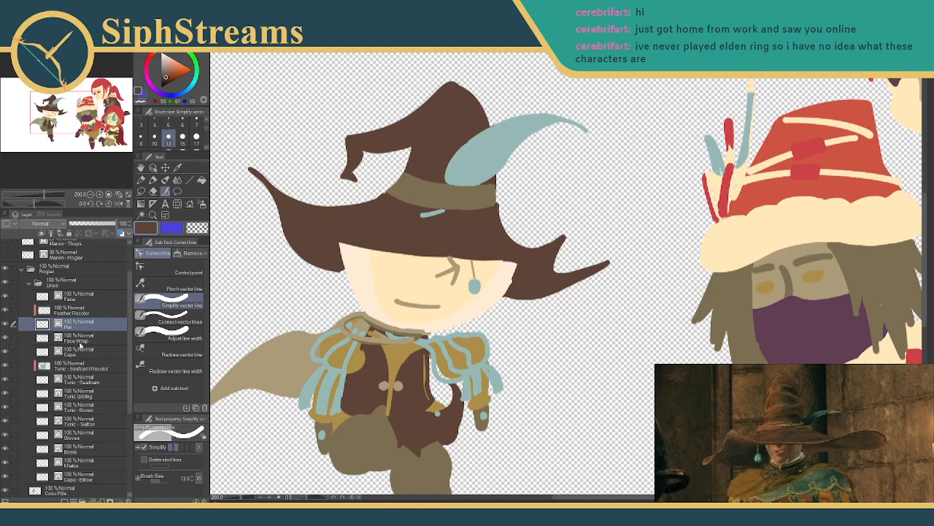
- Erase the outline at the sides of the face on the Face Wrap layer with the Vector eraser
click(82, 338)
click(153, 191)
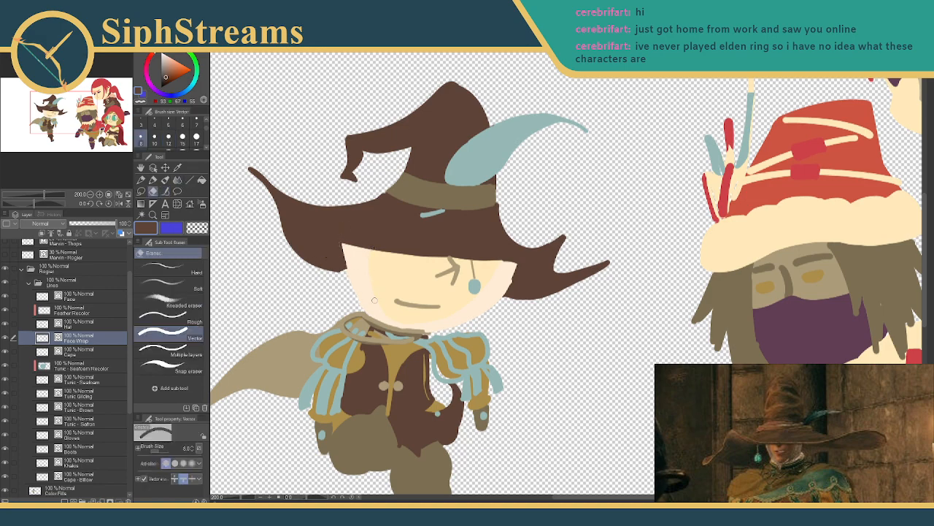
drag(510, 269, 506, 290)
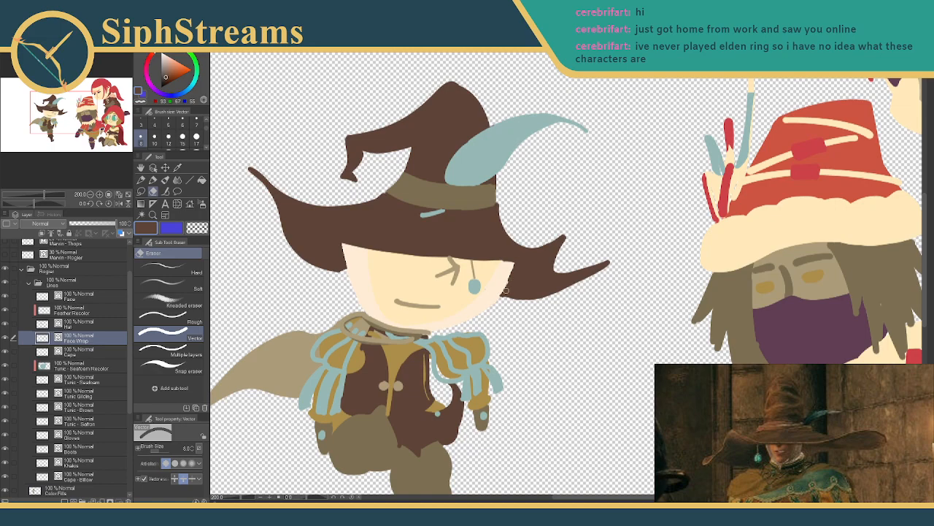
- Erase the face's fill on the Color Fills layer, using the Hard eraser at size 50 for the large area
click(83, 488)
mouse_move(341, 241)
mouse_down()
mouse_move(337, 233)
mouse_move(347, 269)
mouse_up()
key(ctrl+z)
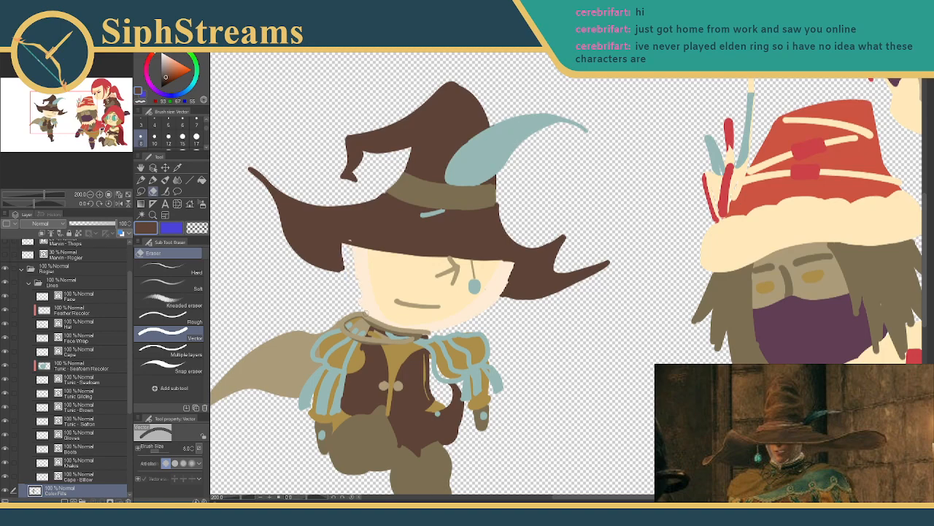
drag(508, 292, 504, 281)
drag(493, 270, 495, 254)
mouse_move(480, 291)
mouse_down()
mouse_move(481, 306)
mouse_move(435, 333)
mouse_up()
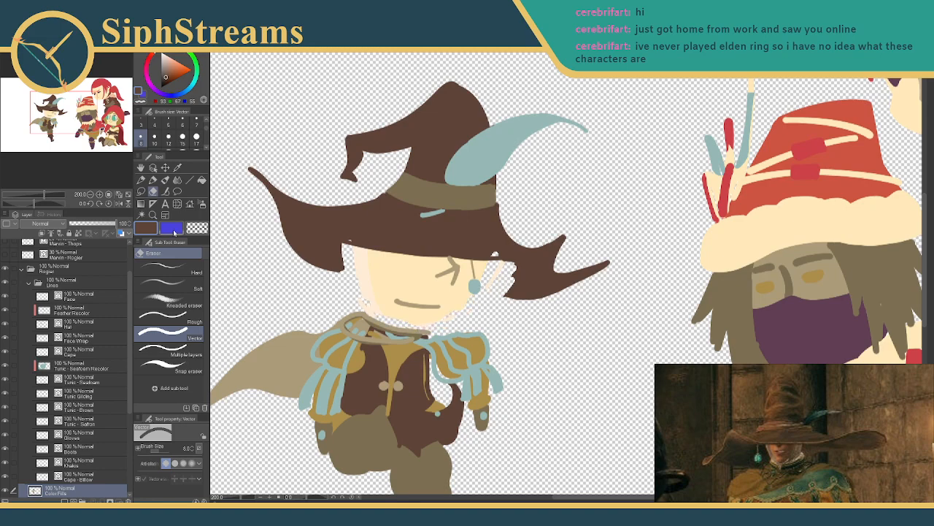
click(185, 269)
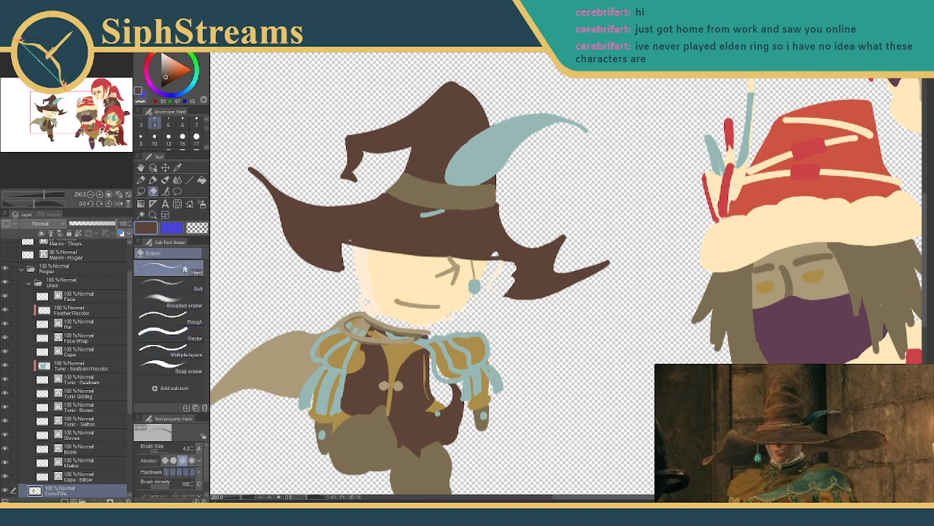
click(199, 151)
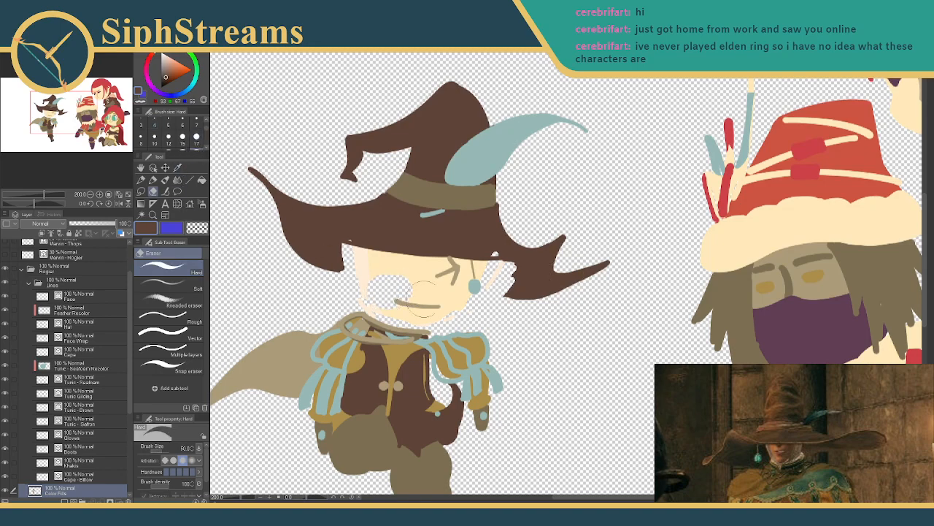
mouse_move(374, 295)
mouse_down()
mouse_move(443, 276)
mouse_move(345, 257)
mouse_move(469, 277)
mouse_up()
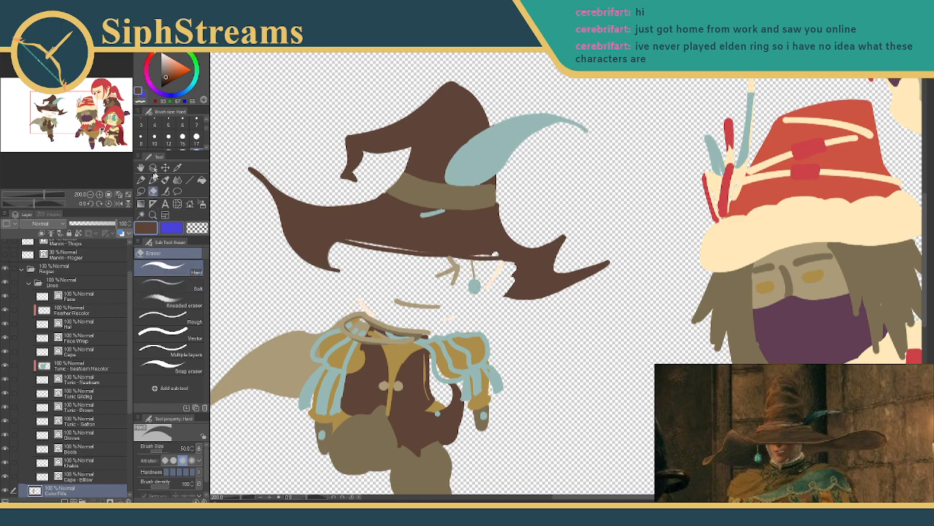
- Repaint the lower edge of the hat brim in brown with the Milli pen on the Color Fills layer
click(178, 168)
key(g)
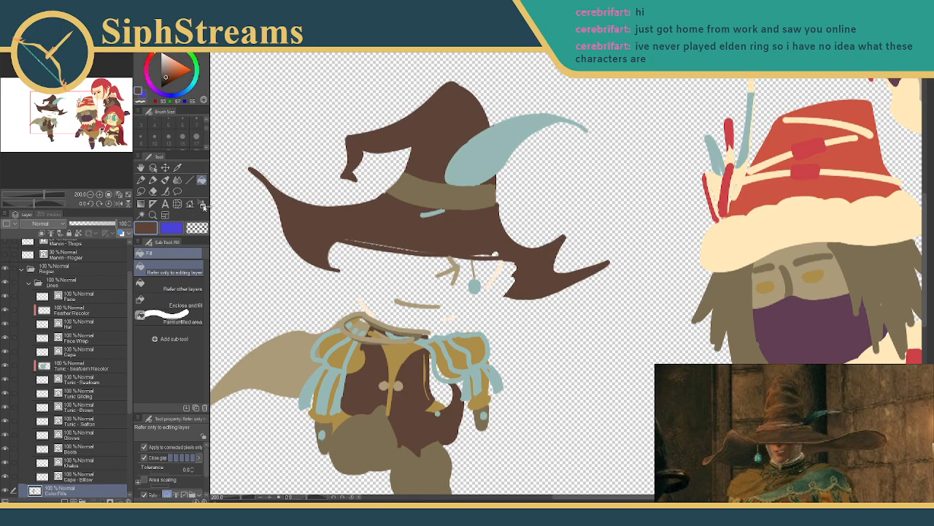
click(153, 180)
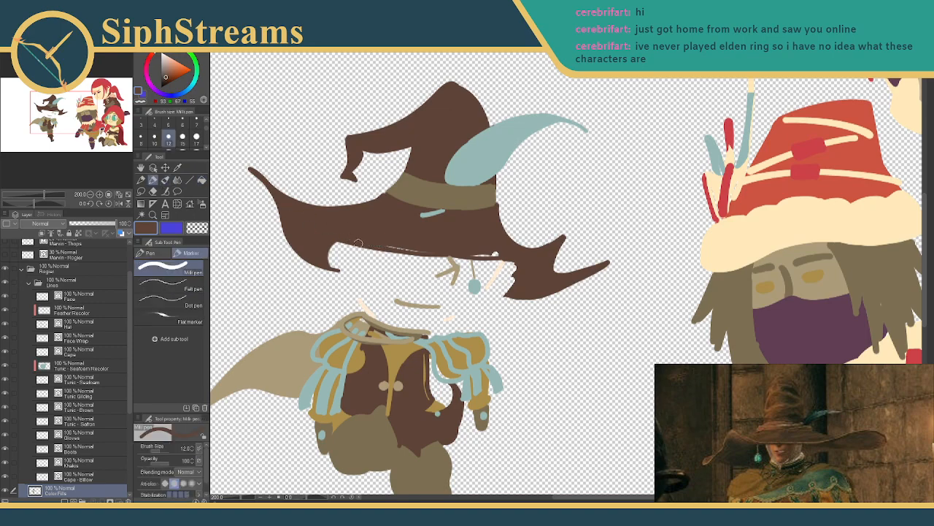
mouse_move(402, 249)
mouse_down()
mouse_move(513, 254)
mouse_move(514, 288)
mouse_move(516, 264)
mouse_move(506, 292)
mouse_up()
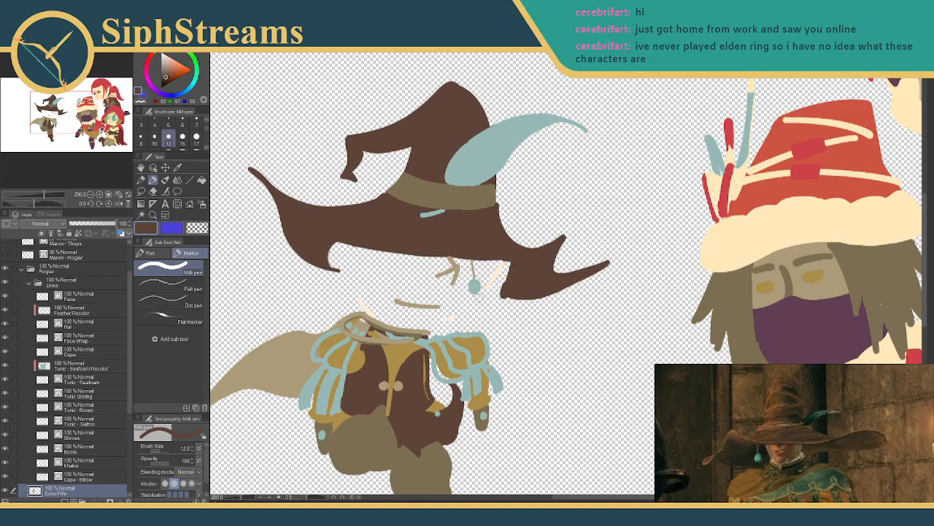
- Erase the leftover cream outline pieces around the face on the Face Wrap layer, using the Vector eraser for the last ones
drag(333, 304, 319, 321)
drag(239, 497, 245, 498)
drag(358, 361, 508, 357)
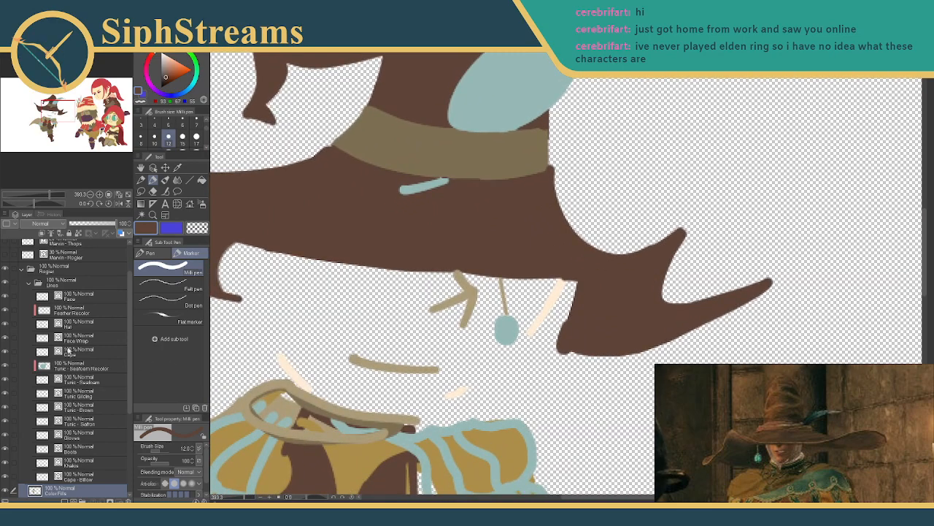
click(73, 340)
key(e)
drag(559, 286, 532, 332)
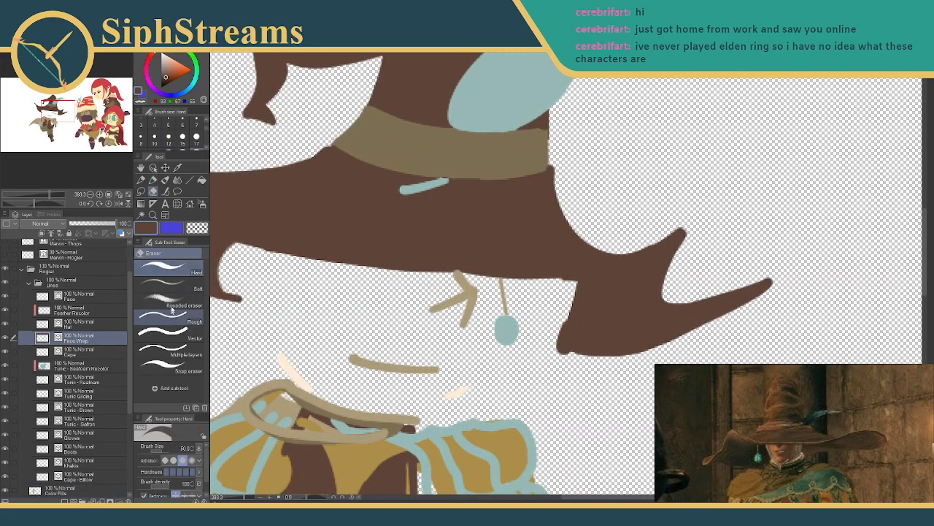
click(169, 341)
click(284, 355)
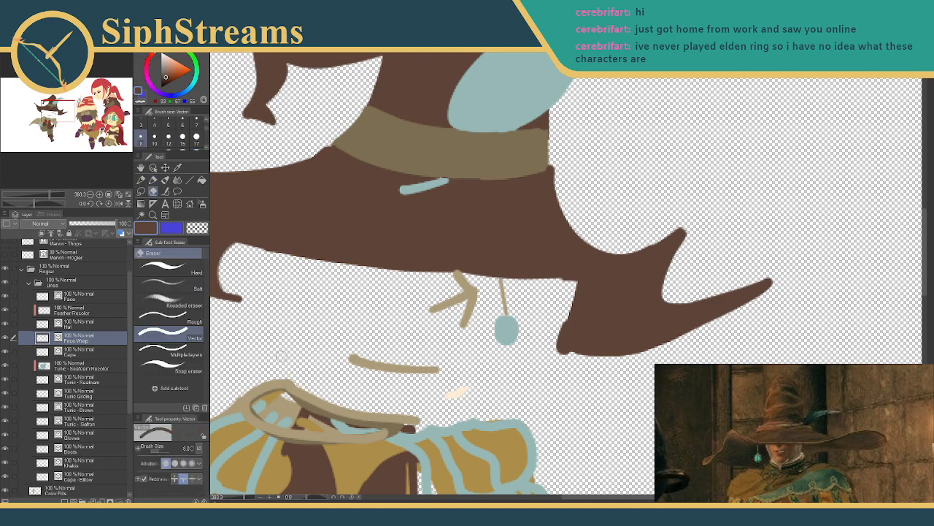
drag(454, 385, 509, 381)
key(p)
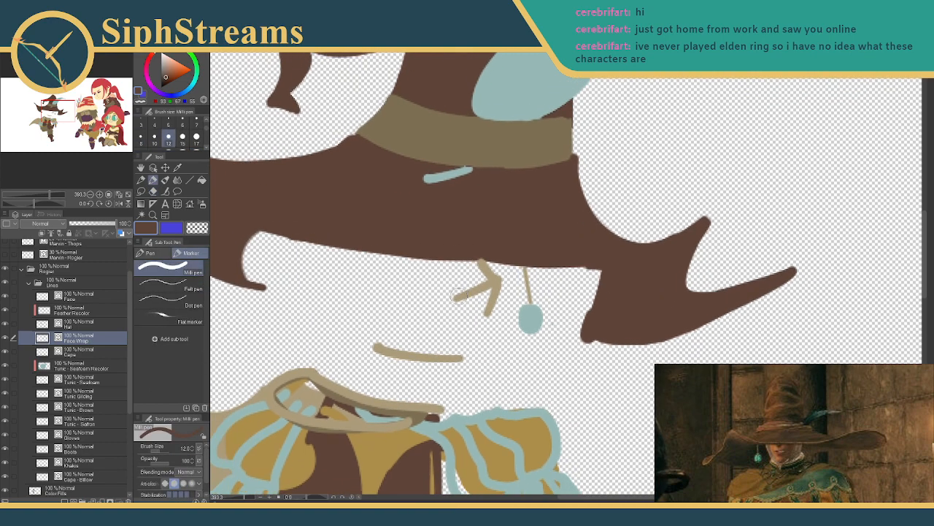
- Sample the tan outline colour on the Face Wrap layer and set the Milli pen to size 8
click(178, 167)
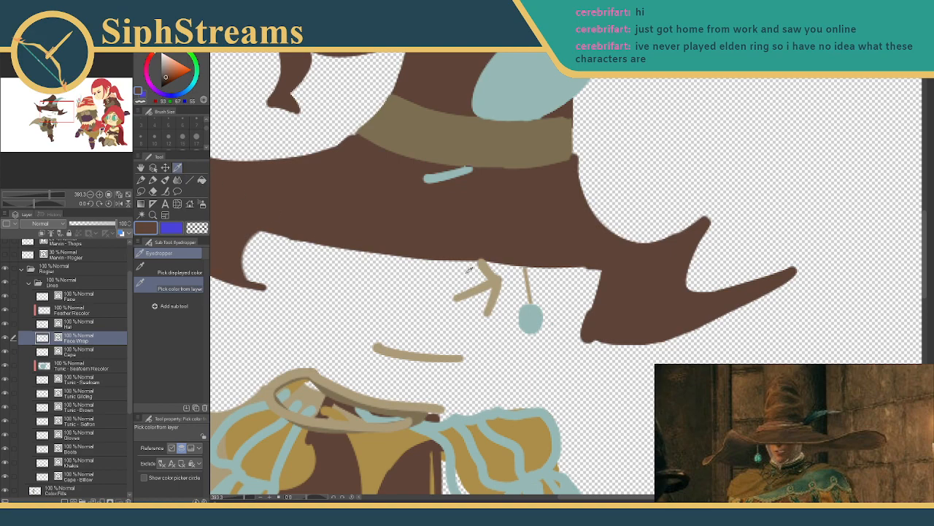
click(482, 265)
click(152, 180)
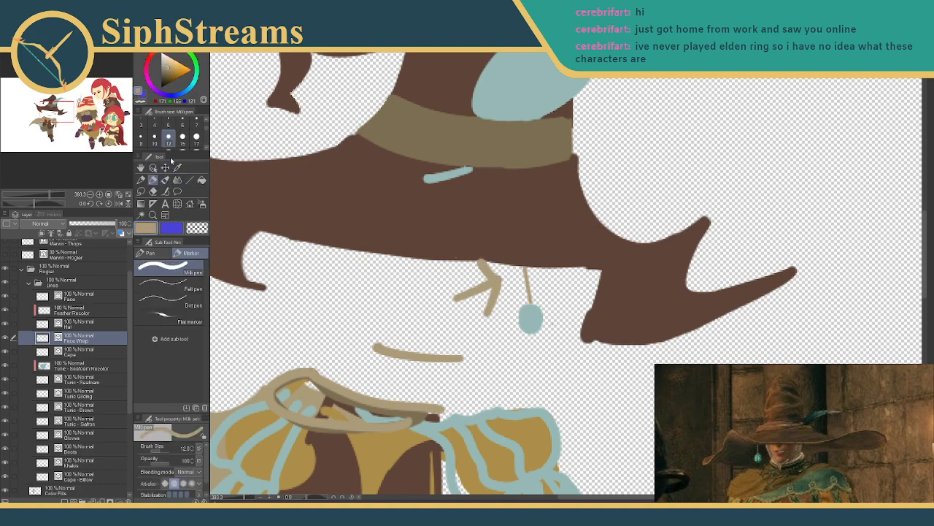
click(154, 137)
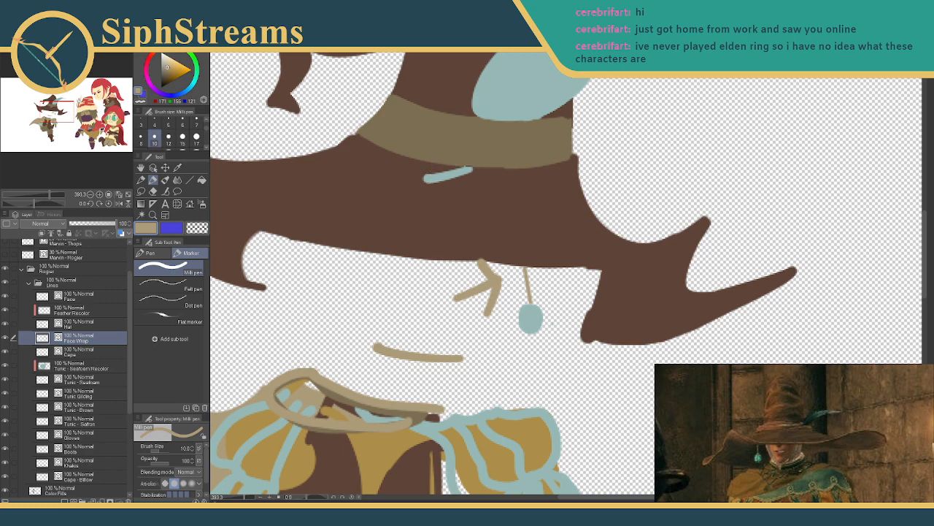
click(276, 283)
key(ctrl+z)
click(141, 141)
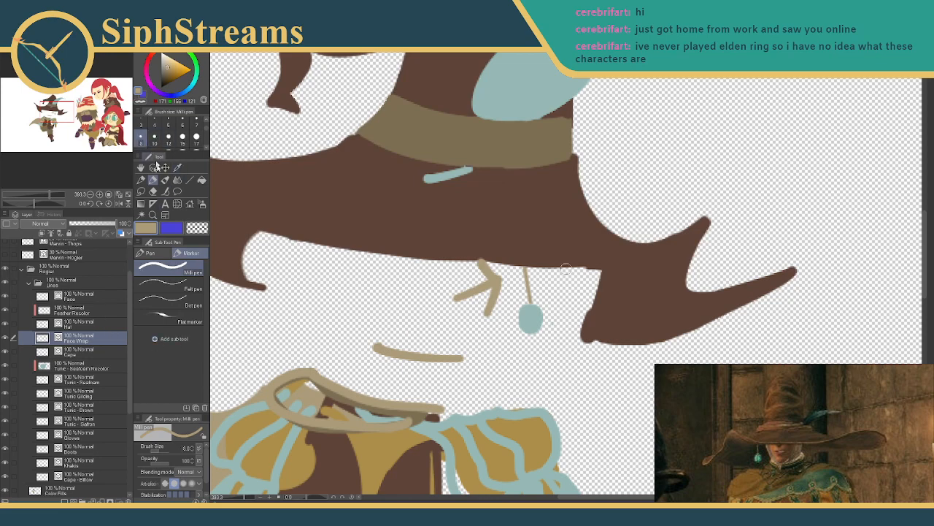
- Draw the tan face outline on the earring side, from the hat brim down along the jaw to the collar
mouse_move(525, 268)
mouse_down()
mouse_move(501, 350)
mouse_move(511, 324)
mouse_move(509, 343)
mouse_move(466, 388)
mouse_up()
key(ctrl+z)
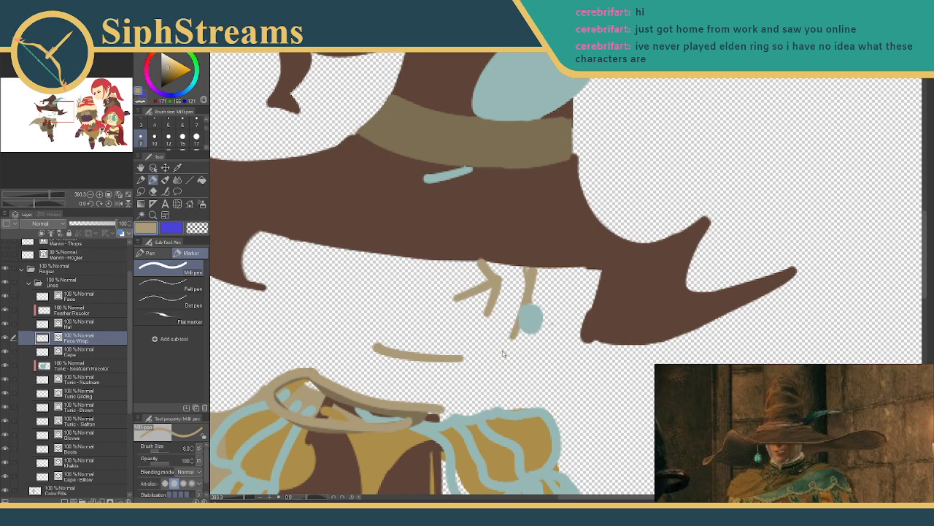
drag(510, 339, 413, 403)
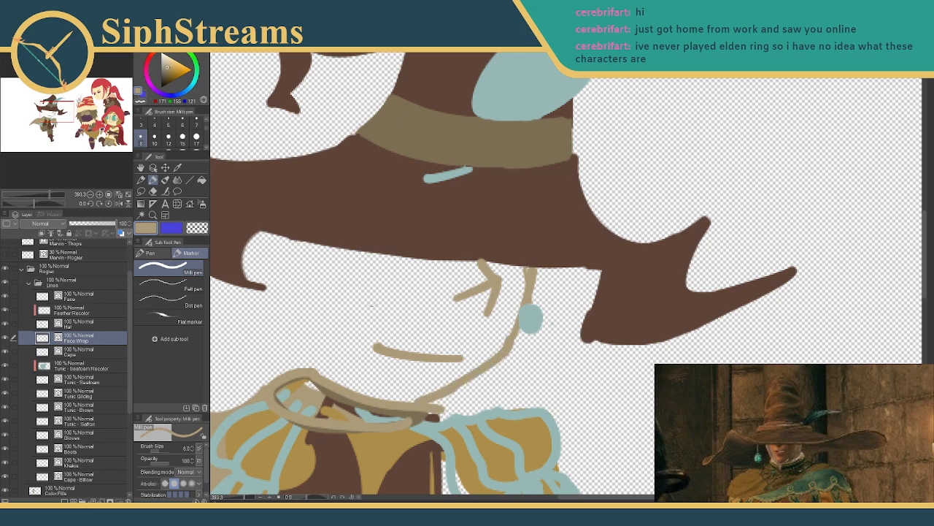
drag(343, 254, 346, 345)
key(ctrl+z)
drag(364, 260, 347, 321)
key(ctrl+z)
mouse_move(326, 263)
mouse_down()
mouse_move(347, 259)
mouse_move(347, 291)
mouse_up()
key(ctrl+z)
key(ctrl+z)
mouse_move(322, 248)
mouse_down()
mouse_move(350, 258)
mouse_move(337, 261)
mouse_move(333, 368)
mouse_up()
key(ctrl+z)
drag(322, 300, 290, 250)
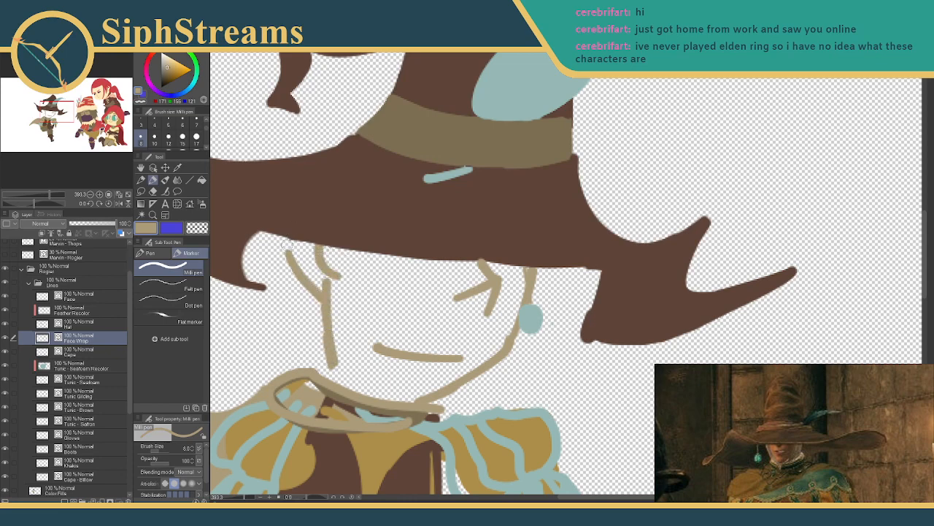
key(ctrl+z)
key(ctrl+z)
key(ctrl+z)
- Draw the face outline opposite the earring from the collar upward and undo the short strokes added under the brim
drag(327, 373, 308, 241)
drag(307, 248, 328, 344)
key(e)
key(p)
drag(317, 261, 333, 280)
drag(301, 254, 289, 241)
drag(286, 221, 296, 240)
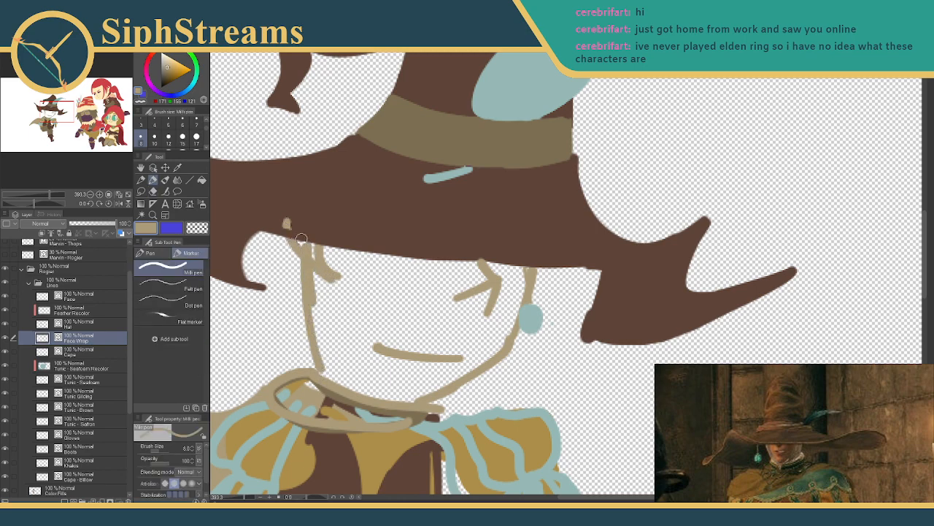
key(ctrl+z)
key(ctrl+z)
key(ctrl+z)
- Erase the face line opposite the earring and the stroke under the brim with the Vector eraser
key(e)
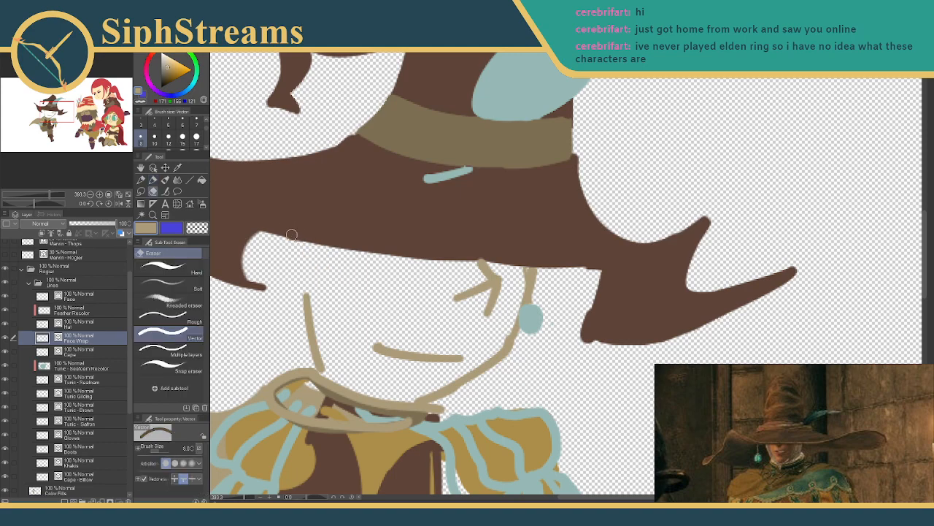
mouse_move(330, 276)
mouse_down()
mouse_move(275, 227)
mouse_move(328, 278)
mouse_up()
key(p)
key(ctrl+z)
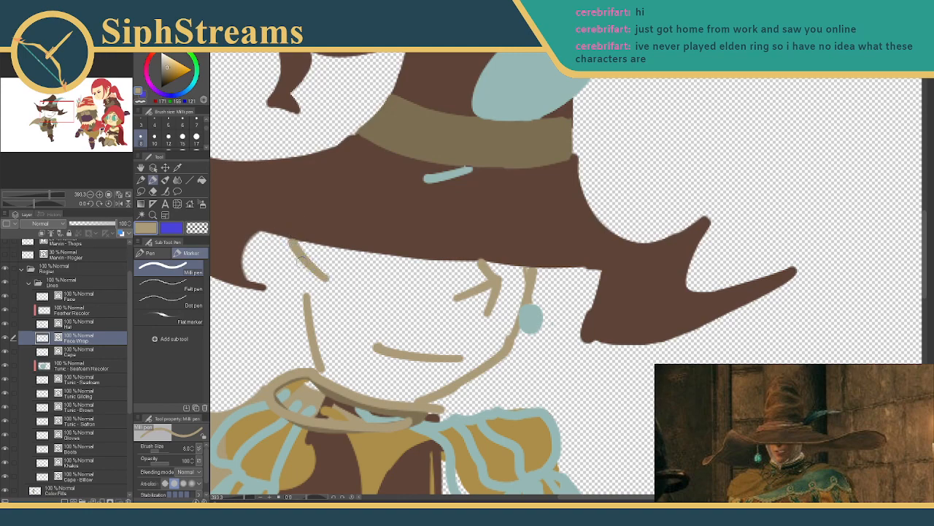
key(e)
mouse_move(316, 318)
mouse_down()
mouse_move(300, 271)
mouse_move(318, 268)
mouse_up()
key(p)
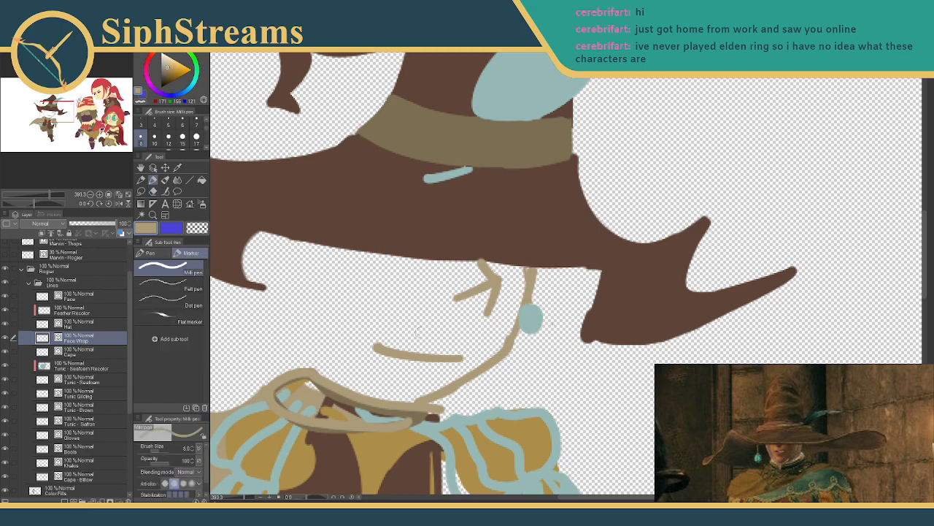
- Replace the earring-side face outline with one set further inward from brim to collar, erasing the old line with the Vector eraser
key(e)
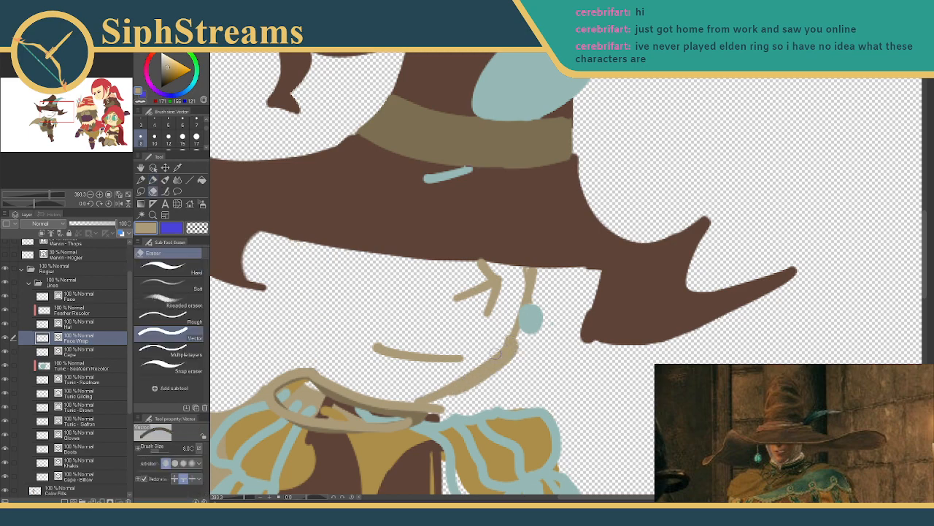
click(495, 352)
drag(510, 343, 460, 374)
key(p)
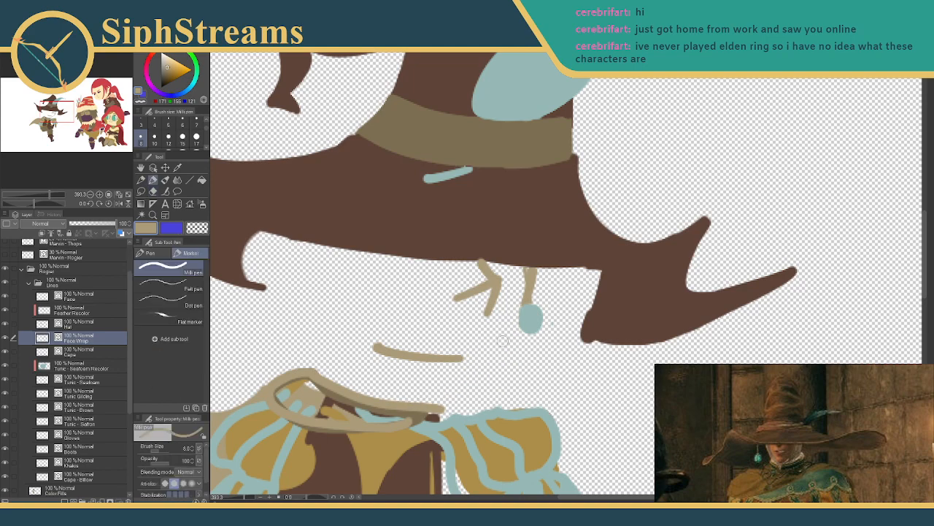
mouse_move(517, 268)
mouse_down()
mouse_move(504, 332)
mouse_move(422, 401)
mouse_up()
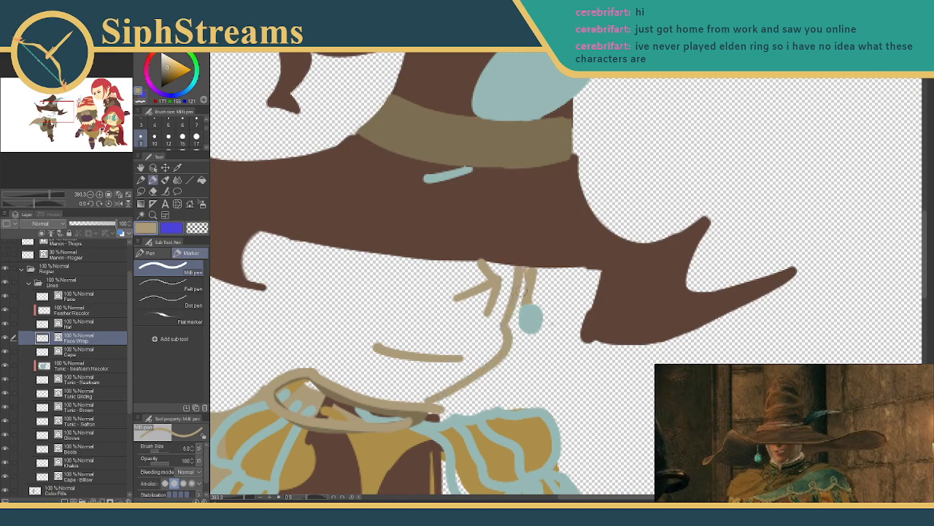
key(e)
drag(540, 276, 524, 314)
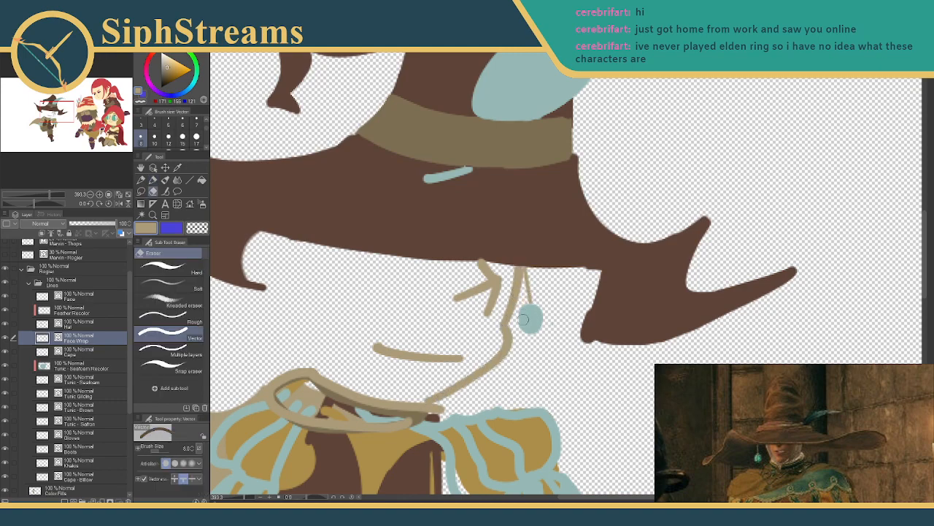
- Draw a tan line from the brim to the collar opposite the earring and a short stroke under the brim
key(p)
mouse_move(340, 249)
mouse_down()
mouse_move(354, 268)
mouse_move(317, 269)
mouse_move(340, 381)
mouse_up()
drag(511, 296, 210, 275)
drag(480, 236, 224, 448)
drag(472, 173, 238, 288)
drag(476, 229, 241, 343)
drag(551, 192, 764, 114)
drag(390, 235, 833, 192)
drag(352, 228, 380, 102)
drag(423, 222, 401, 173)
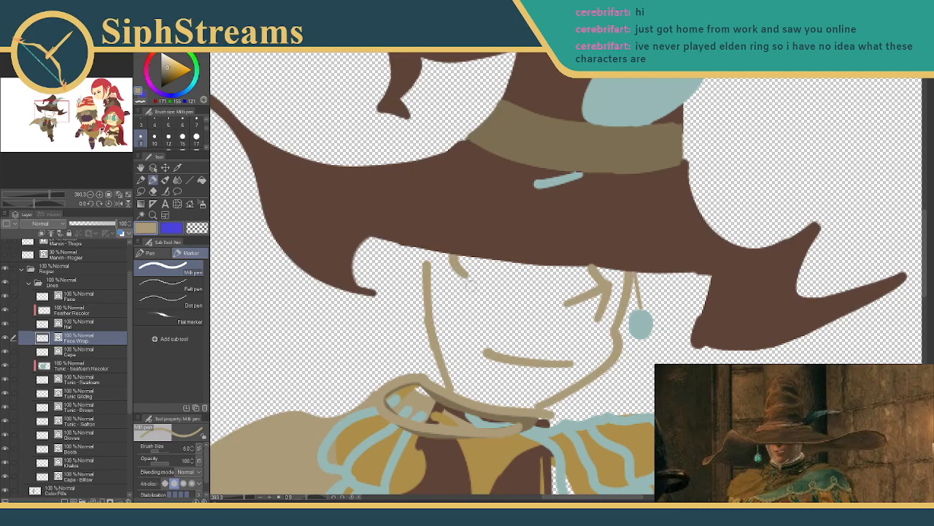
- Redraw the face outline with a rounder curve opposite the earring and a fuller cheek and chin below the earring
drag(529, 292, 320, 192)
drag(588, 281, 584, 257)
mouse_move(366, 202)
mouse_down()
mouse_move(544, 294)
mouse_move(520, 334)
mouse_move(447, 348)
mouse_up()
mouse_move(354, 324)
mouse_down()
mouse_move(327, 301)
mouse_move(306, 232)
mouse_move(328, 189)
mouse_move(358, 324)
mouse_up()
key(e)
key(p)
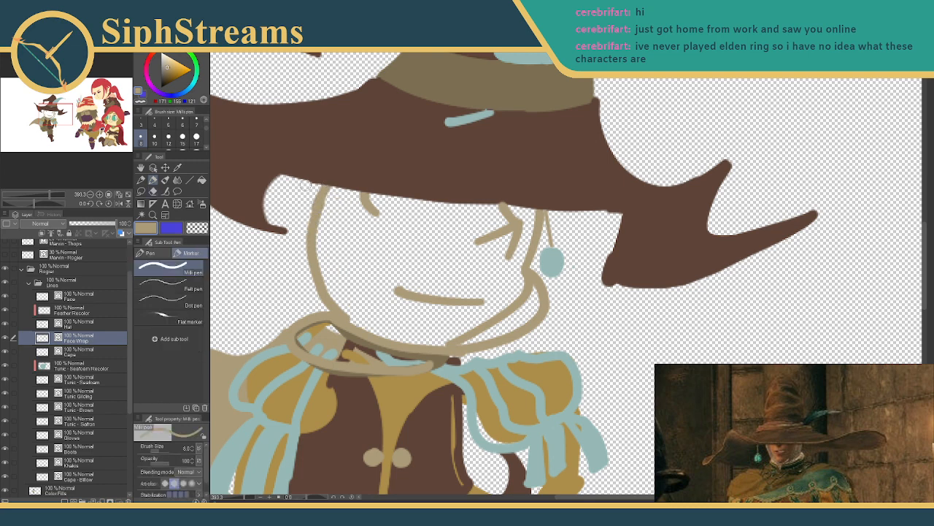
- Rework the top of the face outline where it meets the brim and erase the short leftover stroke beside it
drag(314, 185, 322, 228)
key(e)
key(p)
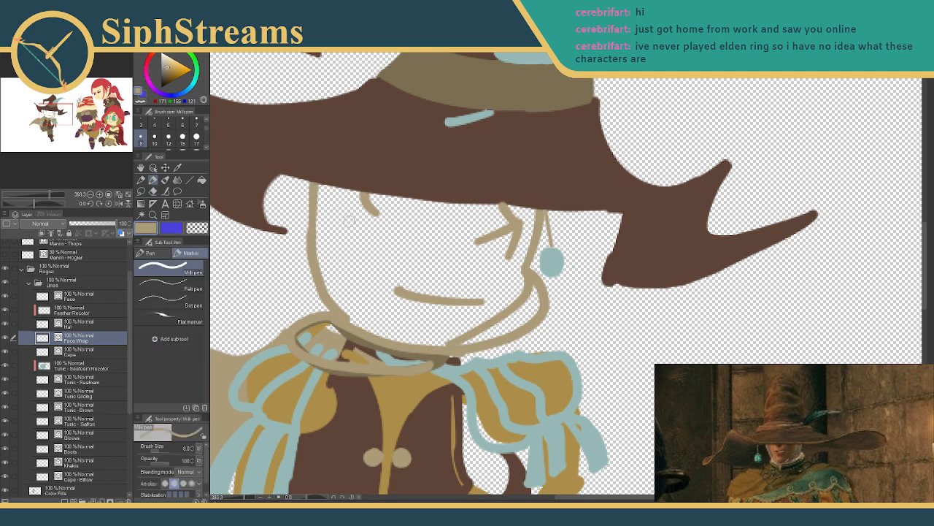
mouse_move(328, 189)
mouse_down()
mouse_move(318, 225)
mouse_move(317, 177)
mouse_move(322, 227)
mouse_up()
key(e)
key(p)
key(e)
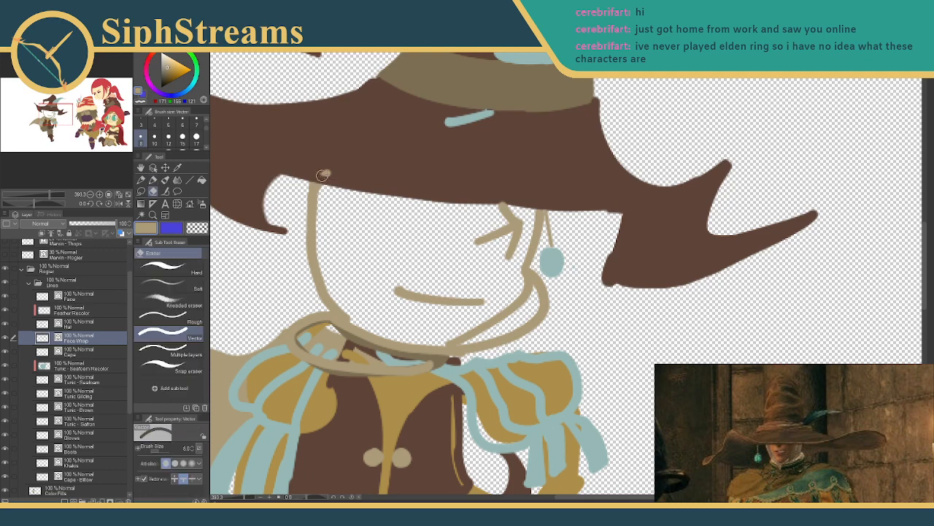
key(p)
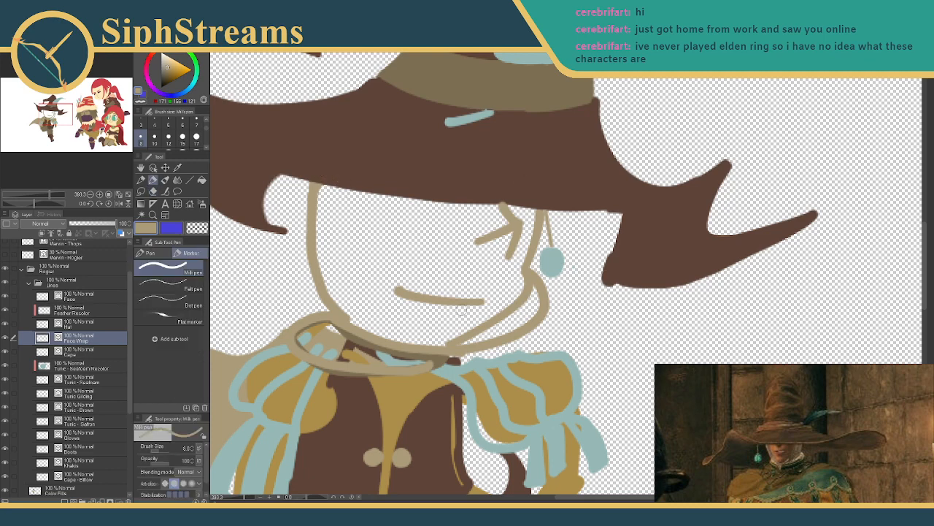
- Erase the extra inner jaw line below the earring with the Vector eraser
key(e)
drag(502, 307, 514, 305)
key(p)
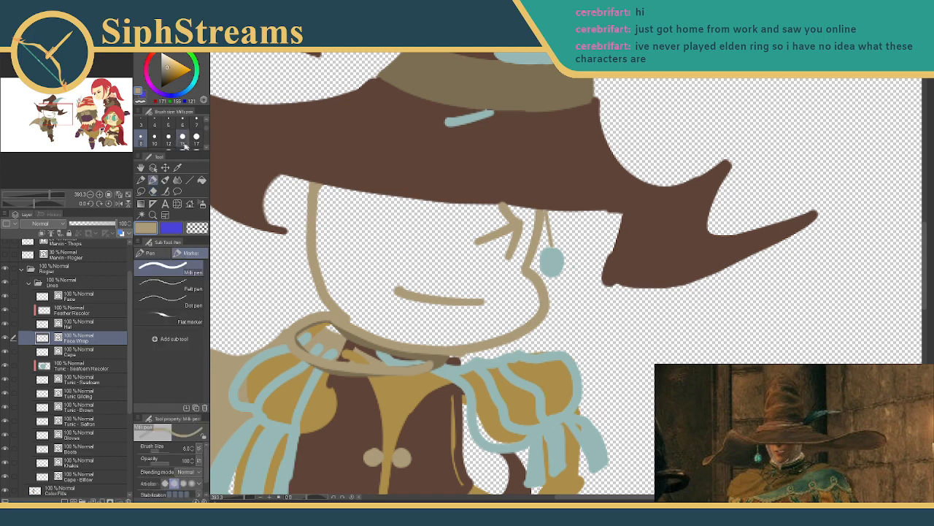
- Extend the drooping brim edge down to the face opposite the earring in sampled brown with the Milli pen on the Hat layer
click(73, 326)
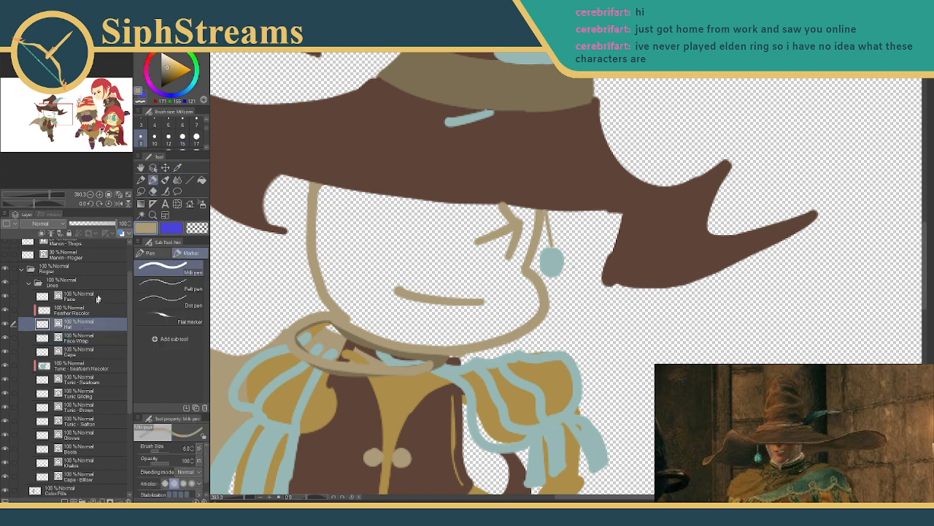
click(176, 167)
click(352, 131)
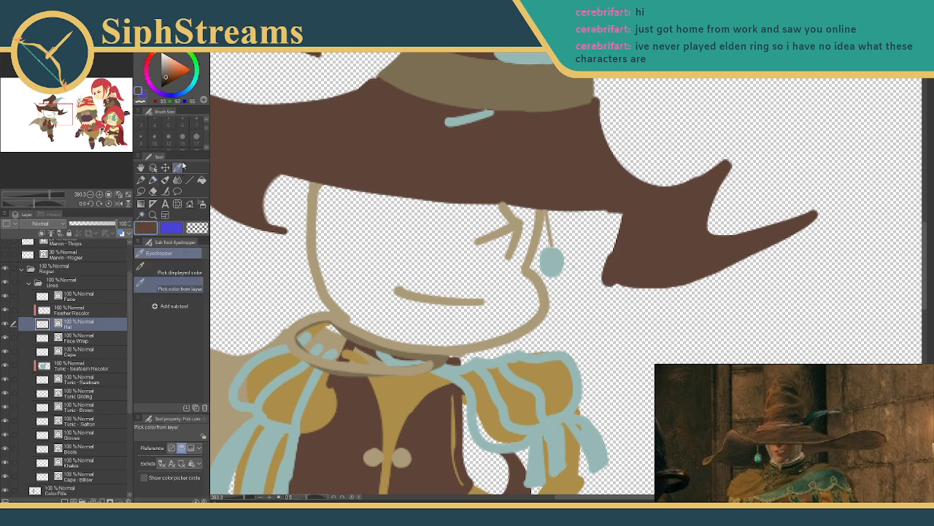
click(154, 180)
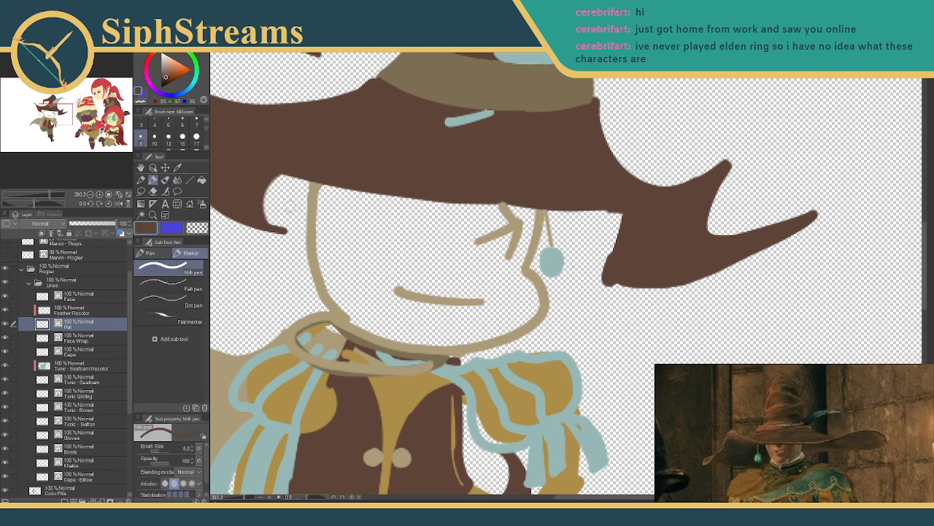
mouse_move(295, 275)
mouse_down()
mouse_move(380, 297)
mouse_move(372, 292)
mouse_up()
drag(334, 249, 383, 247)
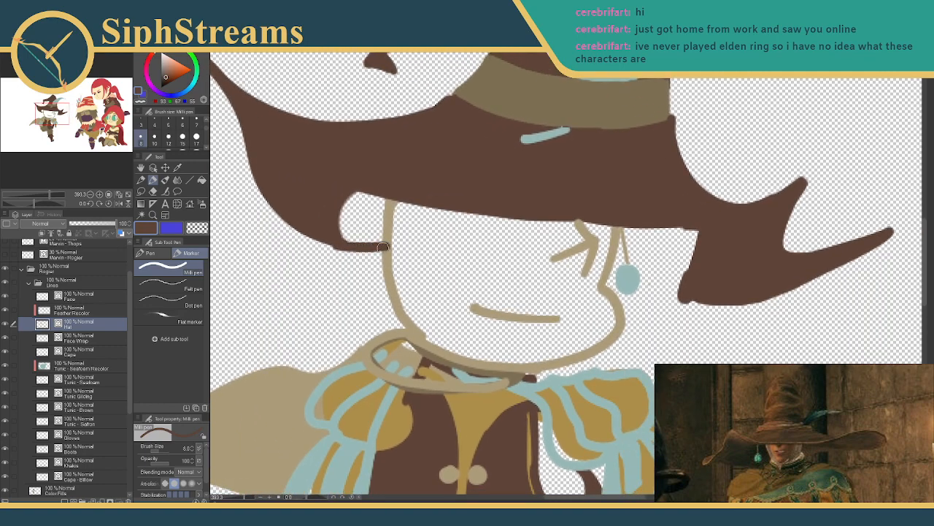
key(ctrl+z)
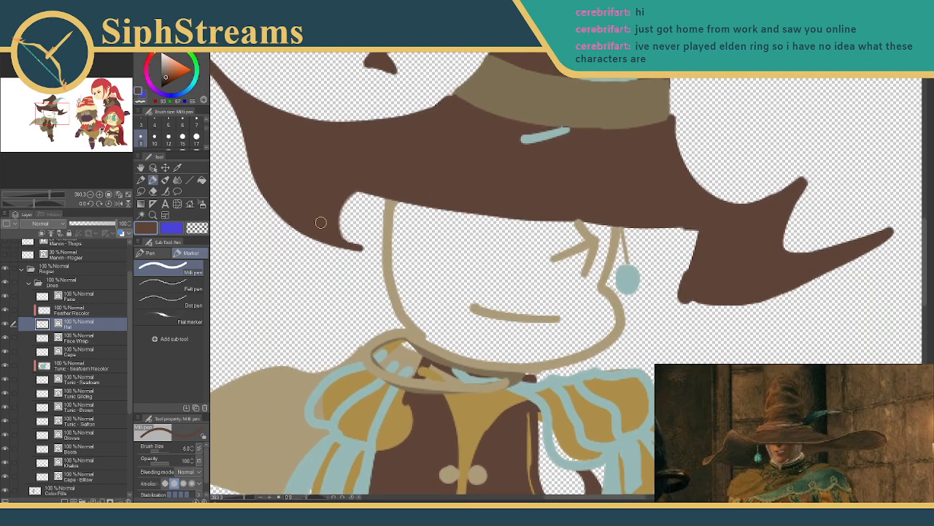
drag(278, 211, 385, 283)
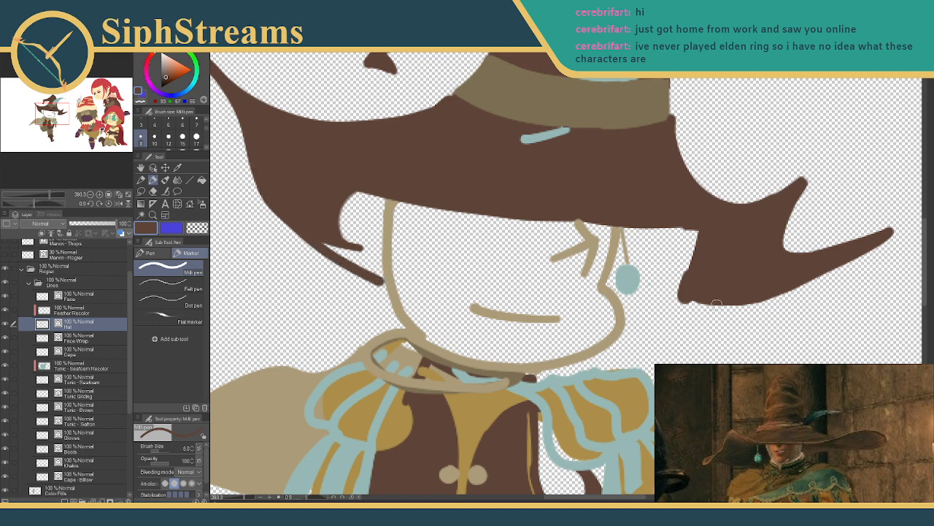
- Extend the earring-side brim edge in brown to the cheek and trim the end overlapping the face outline
mouse_move(775, 294)
mouse_down()
mouse_move(707, 301)
mouse_move(620, 322)
mouse_up()
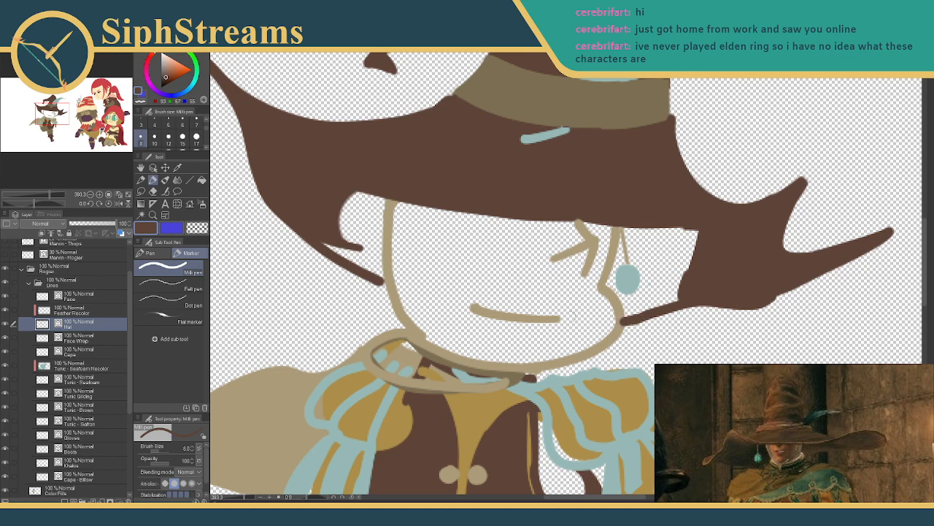
key(e)
drag(620, 320, 628, 323)
key(p)
- Draw a lower curved brown brim edge across the forehead on the Hat layer
mouse_move(720, 219)
mouse_down()
mouse_move(606, 232)
mouse_move(461, 225)
mouse_move(344, 179)
mouse_move(486, 211)
mouse_up()
drag(411, 204, 498, 216)
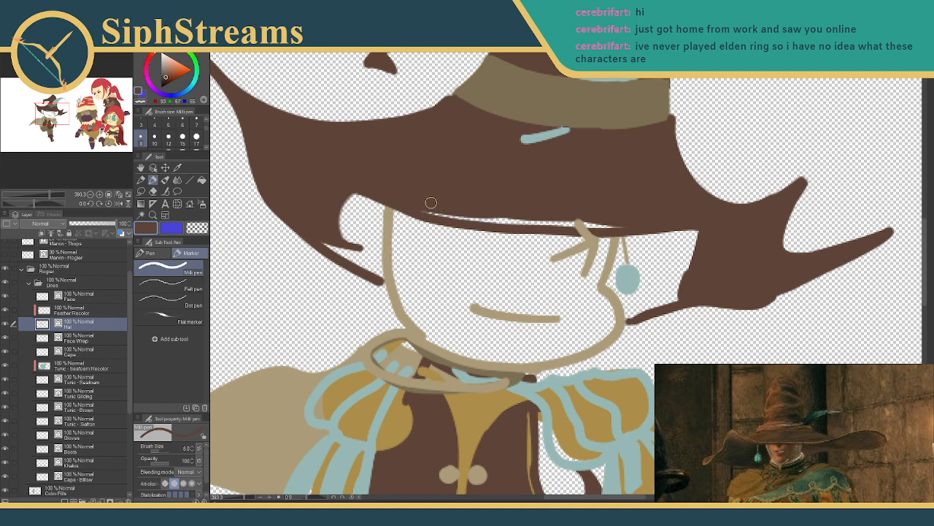
key(ctrl+z)
key(ctrl+z)
- Fill the gaps between the new brim edges and the hat in brown with the Milli pen on the Color Fills layer
scroll(130, 371, down, 2)
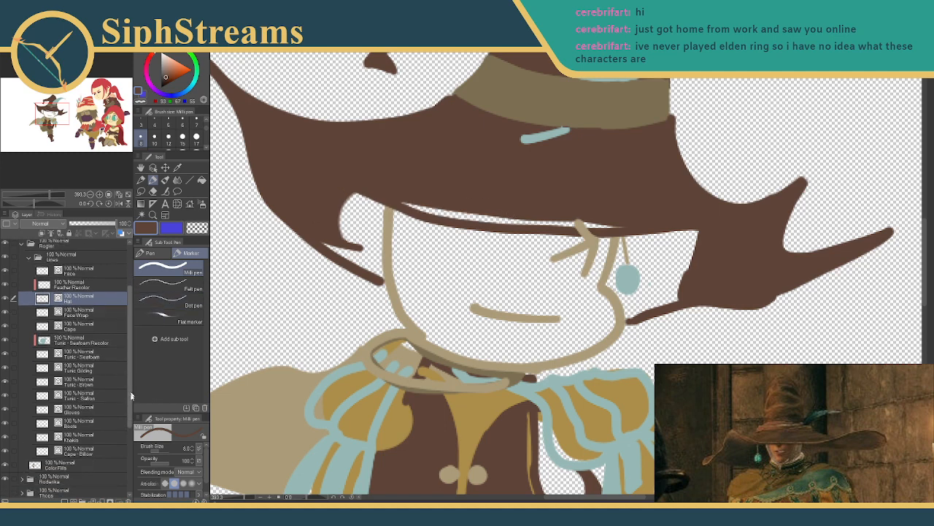
click(73, 450)
mouse_move(448, 209)
mouse_down()
mouse_move(605, 223)
mouse_move(575, 226)
mouse_up()
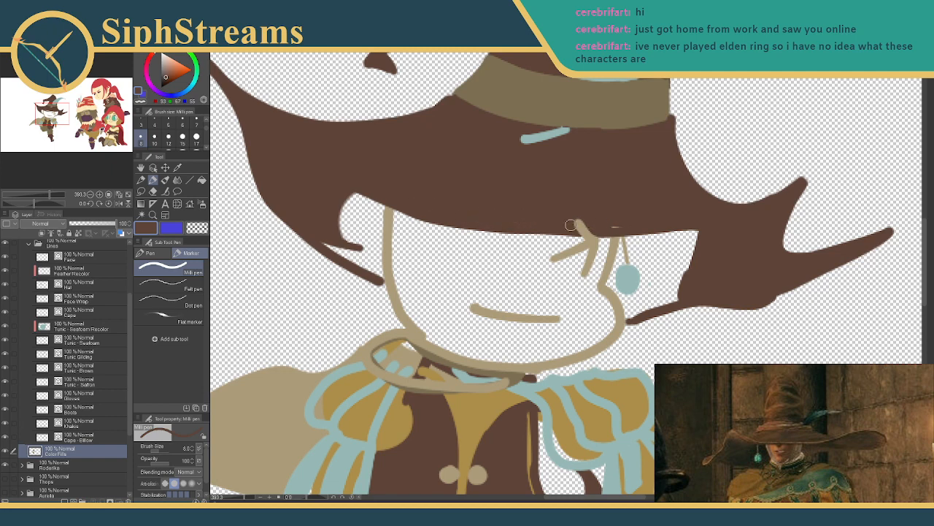
mouse_move(353, 195)
mouse_down()
mouse_move(359, 188)
mouse_move(384, 198)
mouse_move(378, 266)
mouse_move(365, 265)
mouse_move(389, 266)
mouse_up()
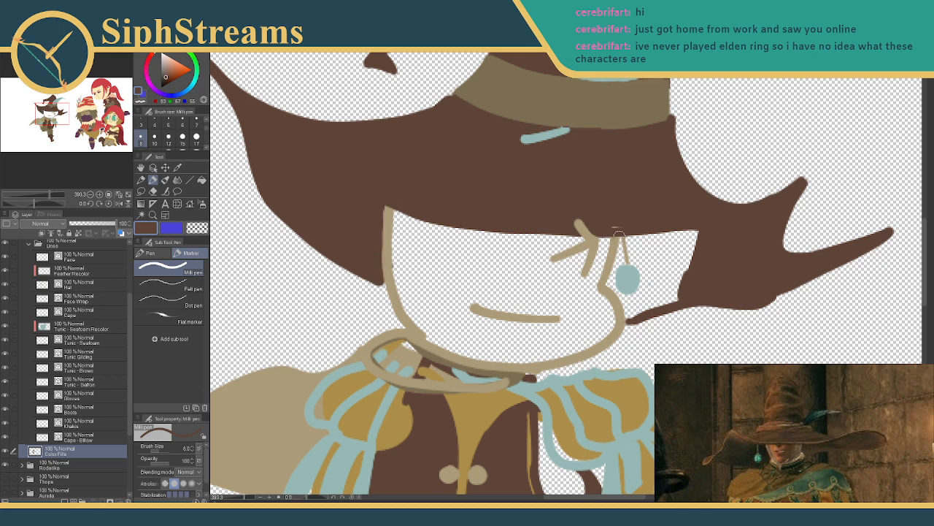
mouse_move(614, 282)
mouse_down()
mouse_move(630, 318)
mouse_move(691, 289)
mouse_move(688, 266)
mouse_move(647, 264)
mouse_up()
mouse_move(696, 234)
mouse_down()
mouse_move(666, 239)
mouse_move(689, 277)
mouse_up()
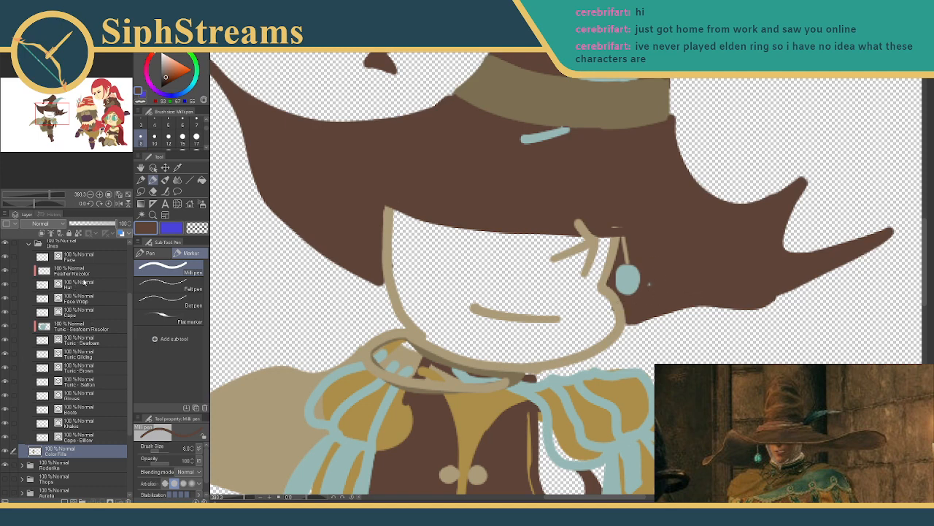
- Erase the stray speck beside the earring using the Vector eraser on the Hat layer
click(84, 281)
key(e)
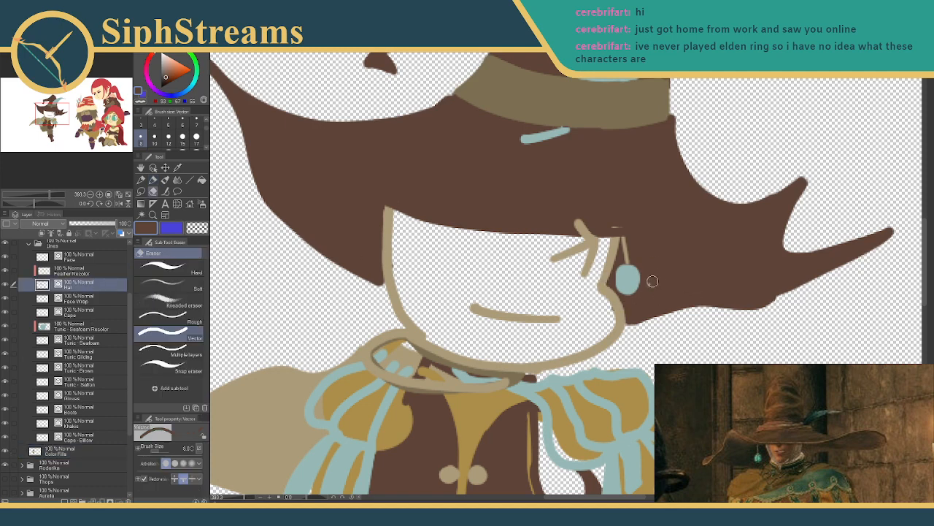
key(p)
click(81, 297)
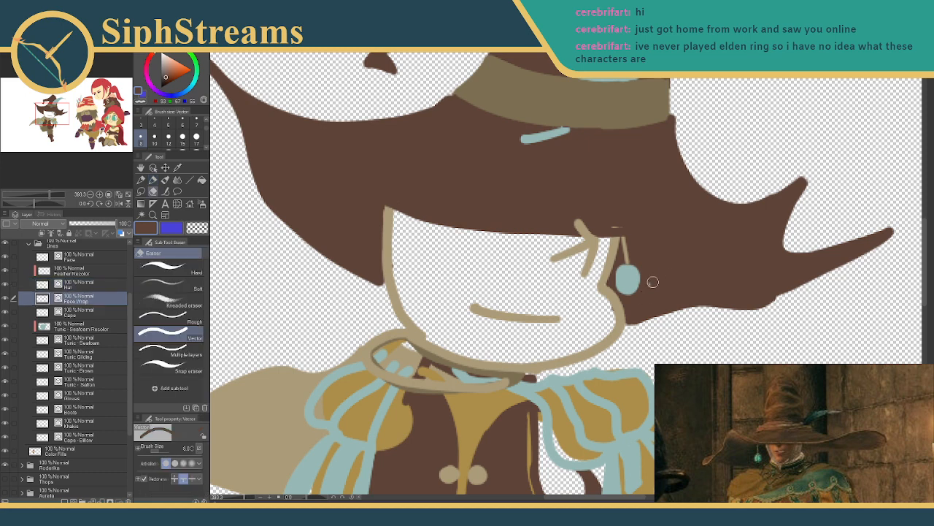
- Tidy the upper ends of the face outline and earring cord at the brim edge by adjusting their vector points on the Face Wrap and Hat layers
click(76, 342)
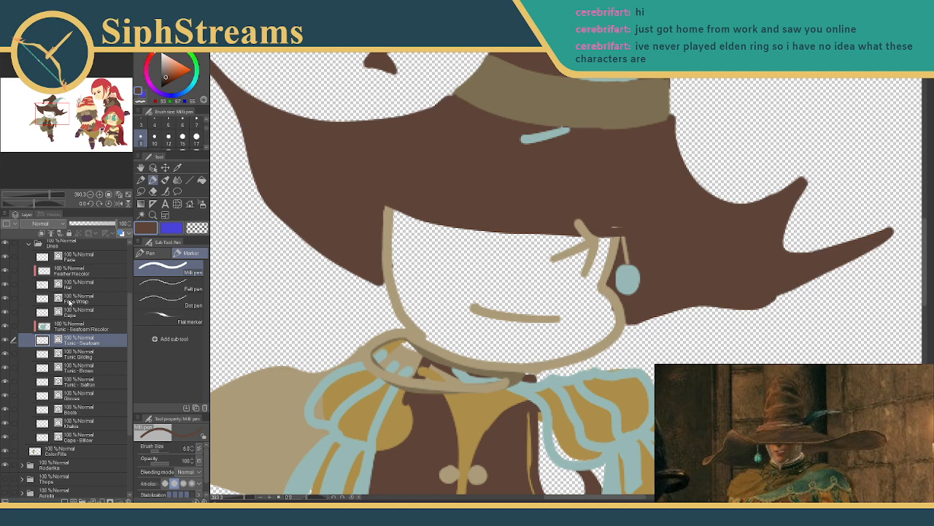
click(69, 300)
key(e)
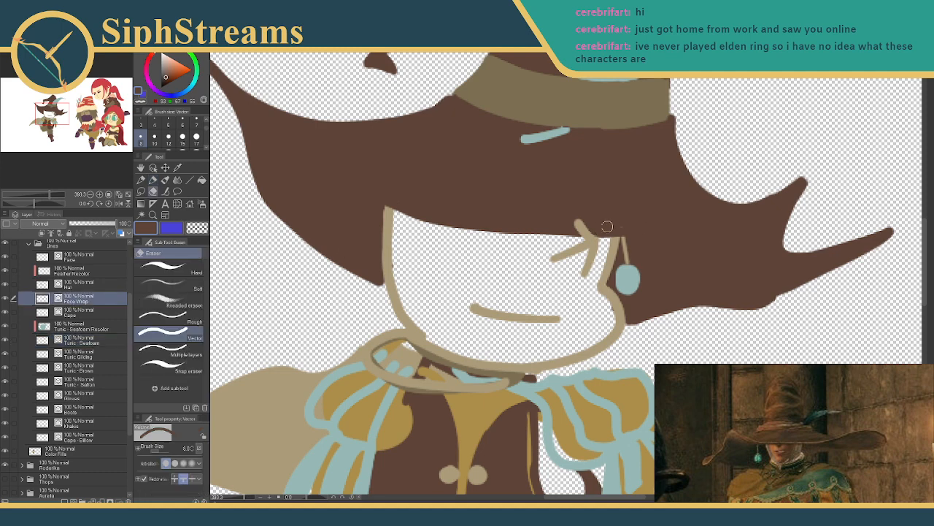
key(p)
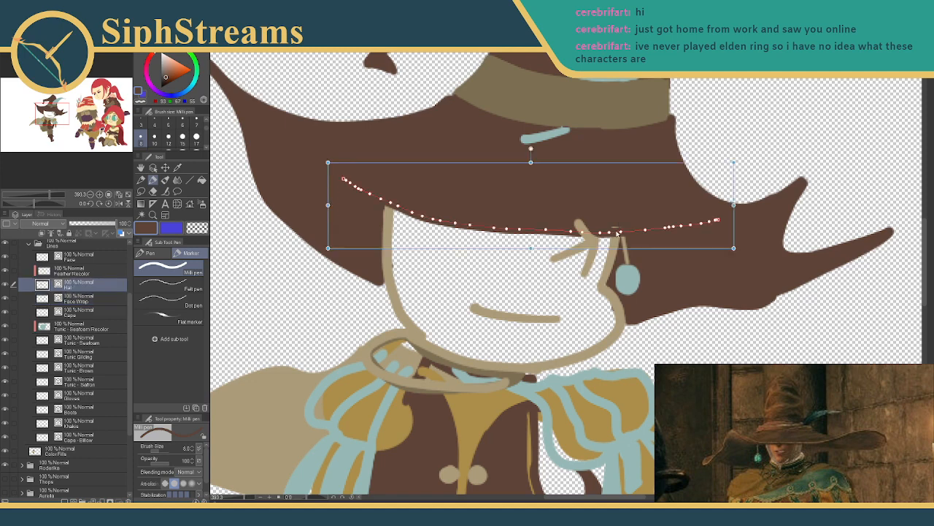
ctrl+click(616, 233)
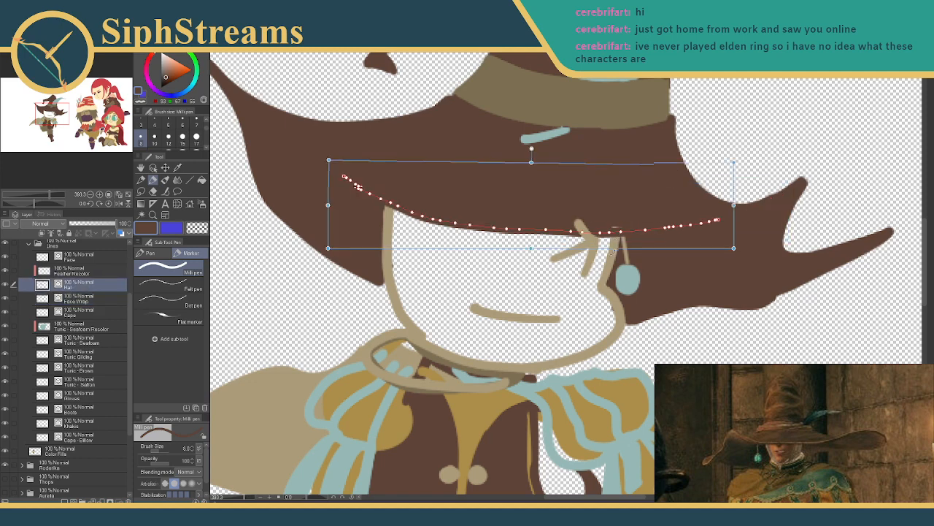
ctrl+click(614, 232)
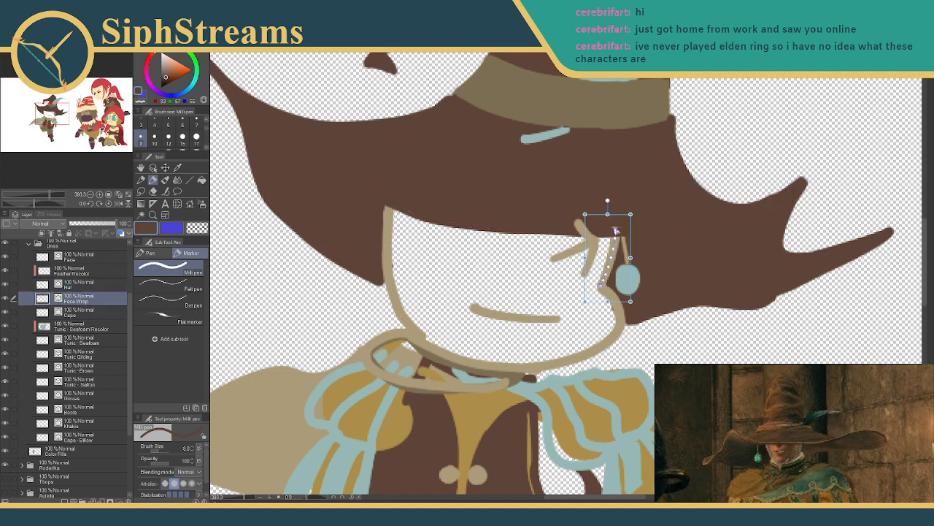
drag(615, 234, 616, 235)
ctrl+click(622, 229)
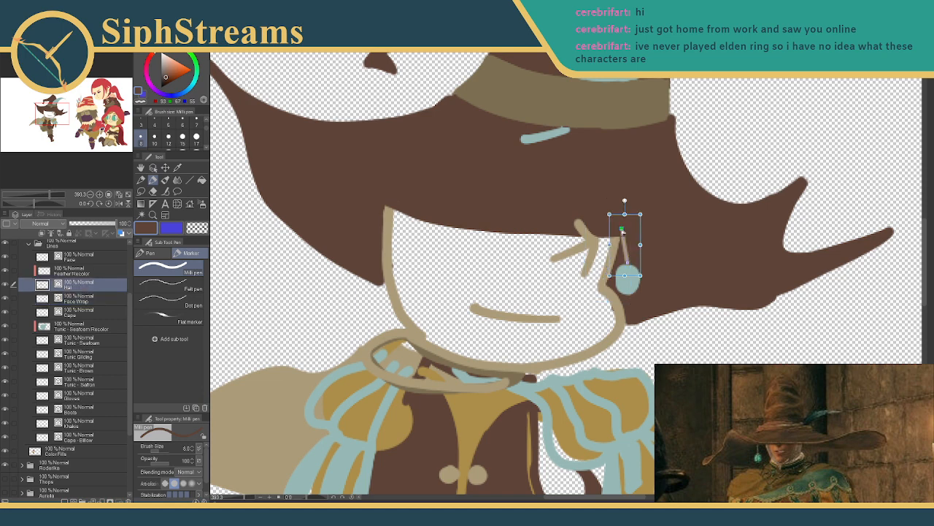
ctrl+click(622, 234)
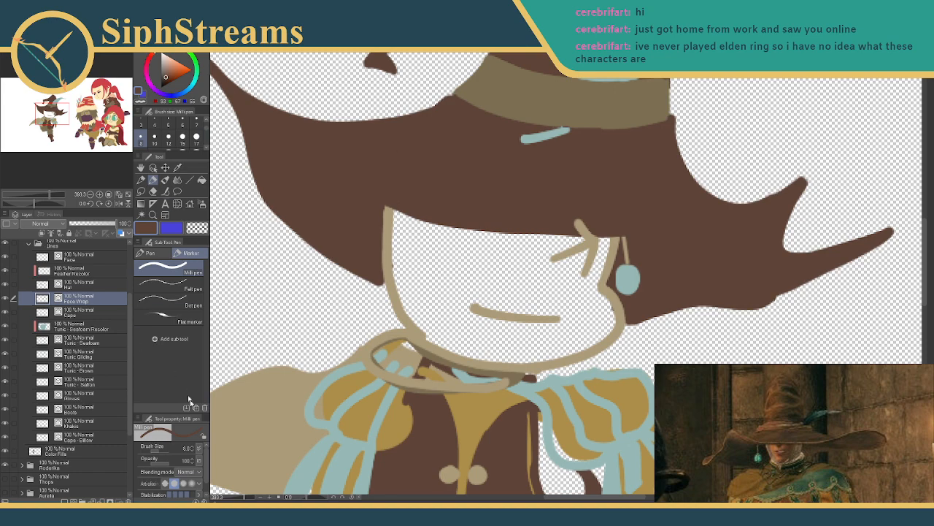
- Erase the seafoam strokes showing inside the cape collar on the Tunic - Seafoam layer
drag(246, 498, 238, 499)
drag(388, 326, 373, 288)
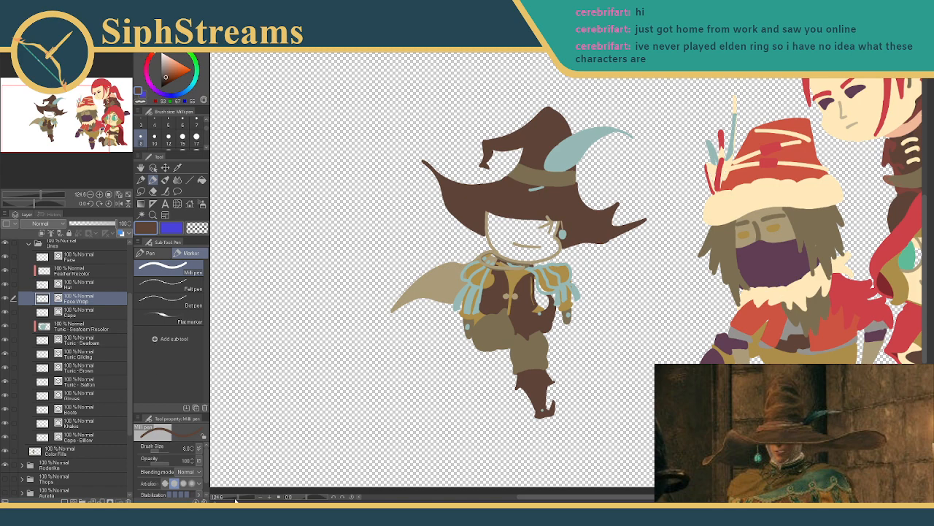
scroll(514, 237, up, 6)
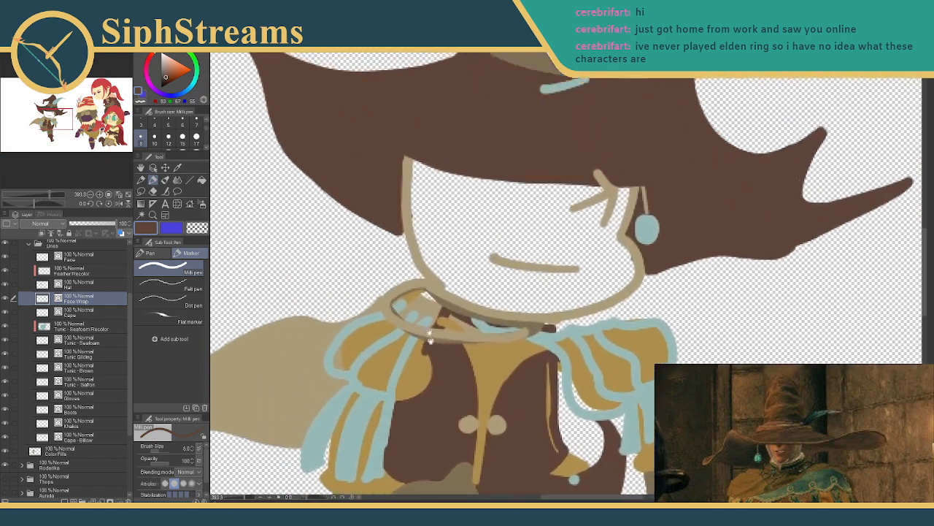
drag(430, 332, 439, 350)
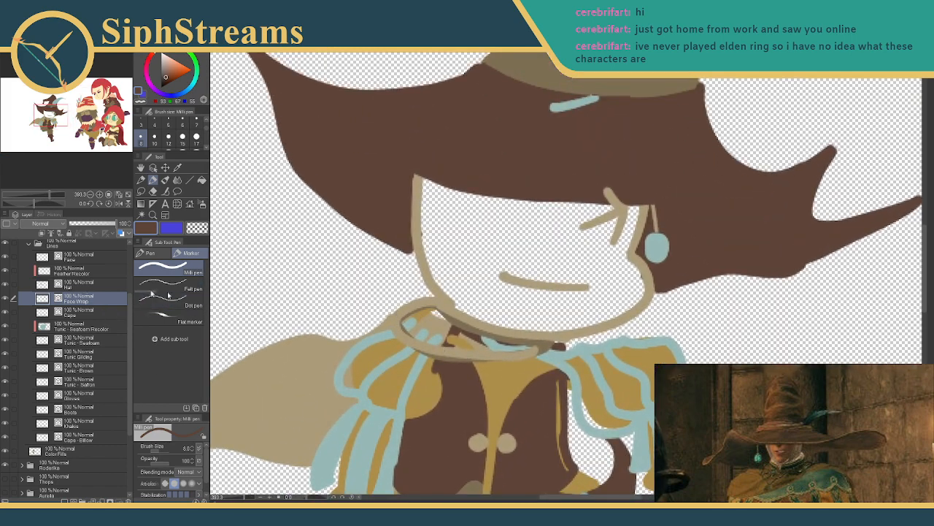
click(78, 311)
click(79, 296)
key(e)
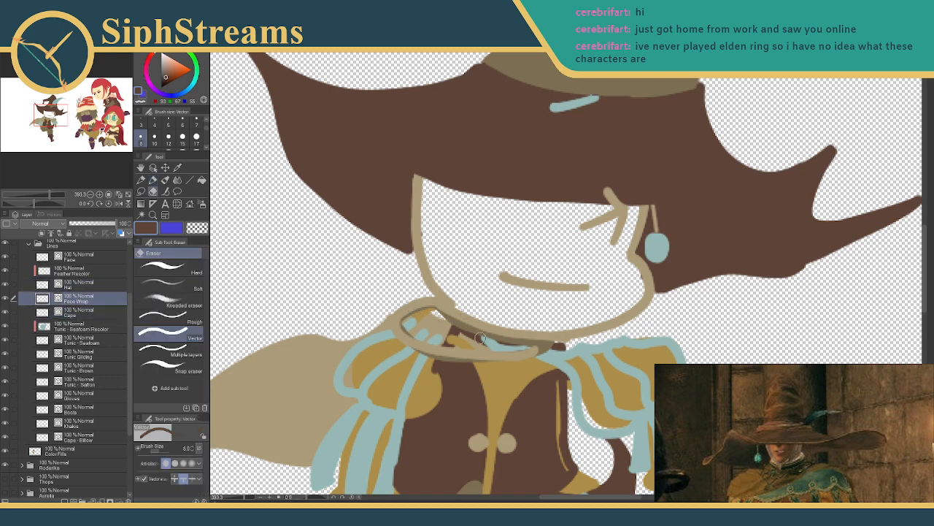
click(73, 340)
mouse_move(420, 320)
mouse_down()
mouse_move(414, 325)
mouse_move(443, 343)
mouse_move(511, 342)
mouse_up()
key(p)
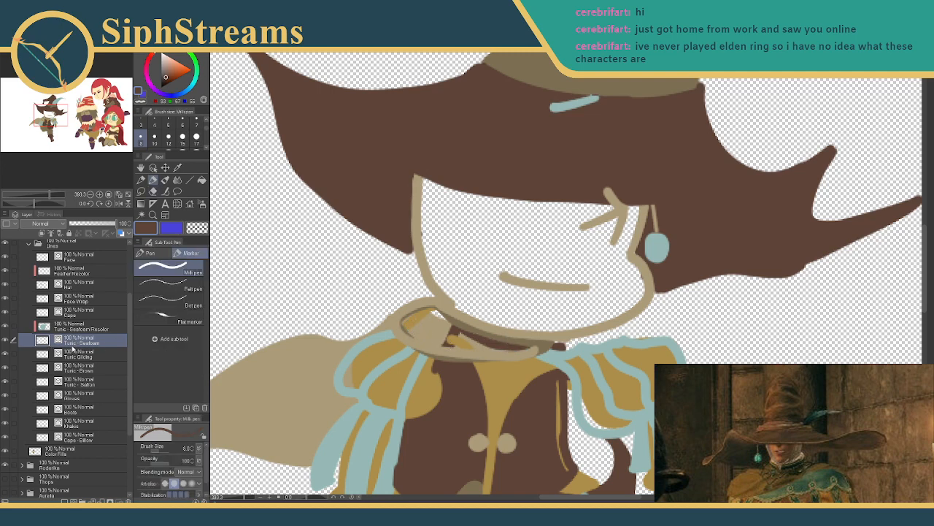
- Erase the remaining gilding, brown and saffron tunic strokes inside the collar on their respective Tunic layers
click(93, 357)
key(e)
mouse_move(447, 333)
mouse_down()
mouse_move(472, 339)
mouse_move(393, 334)
mouse_move(505, 338)
mouse_up()
key(p)
click(93, 371)
key(e)
key(p)
click(94, 385)
key(e)
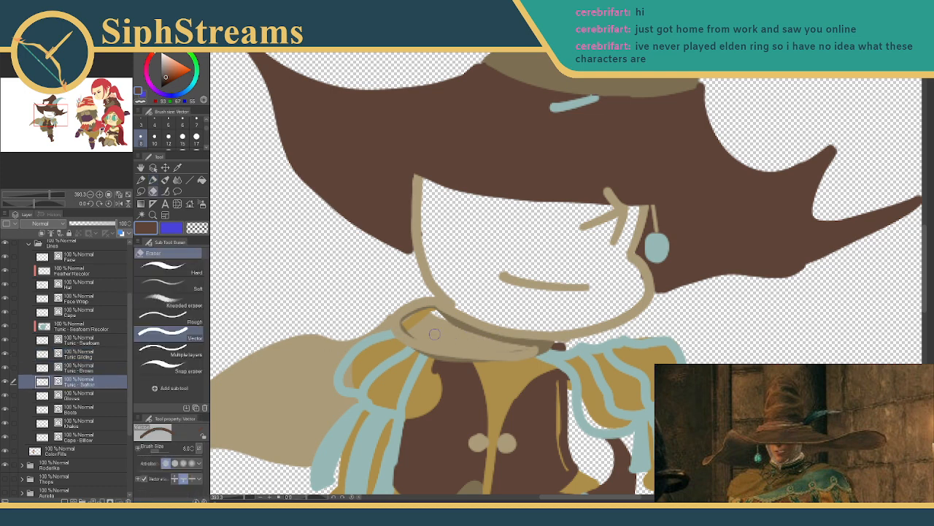
key(p)
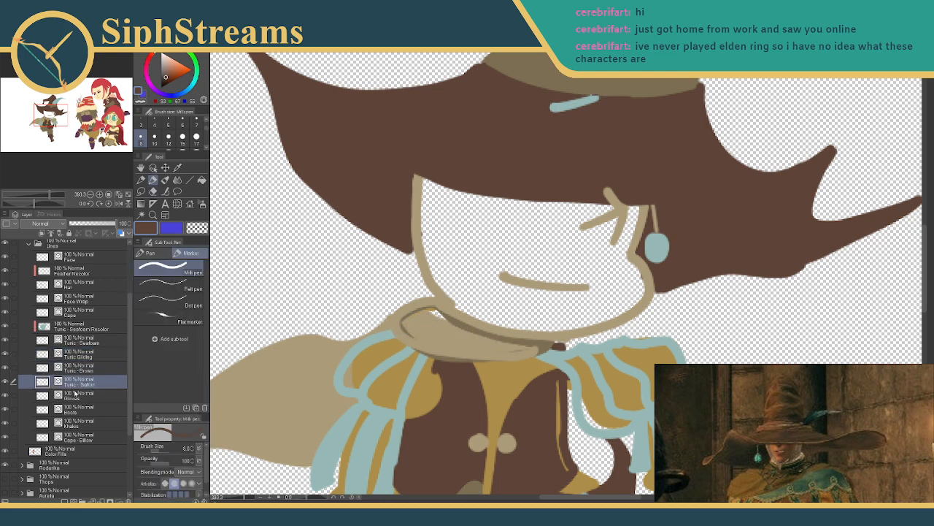
- Erase the inner collar lines on the Cape layer with the Vector eraser
click(73, 395)
click(88, 408)
click(76, 422)
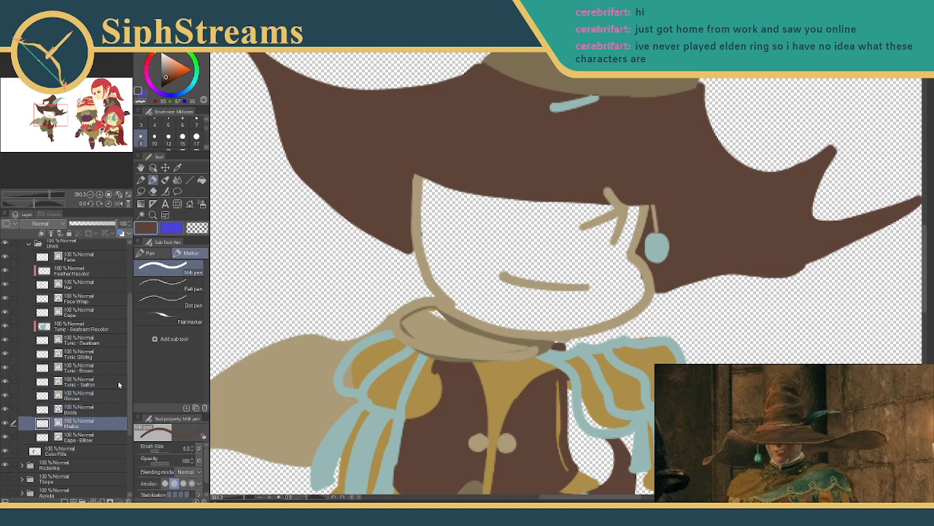
click(90, 312)
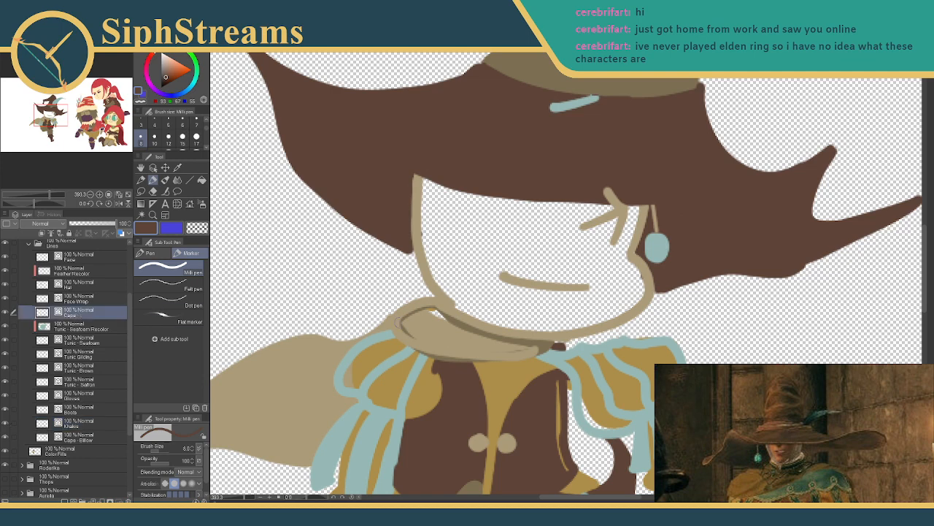
key(e)
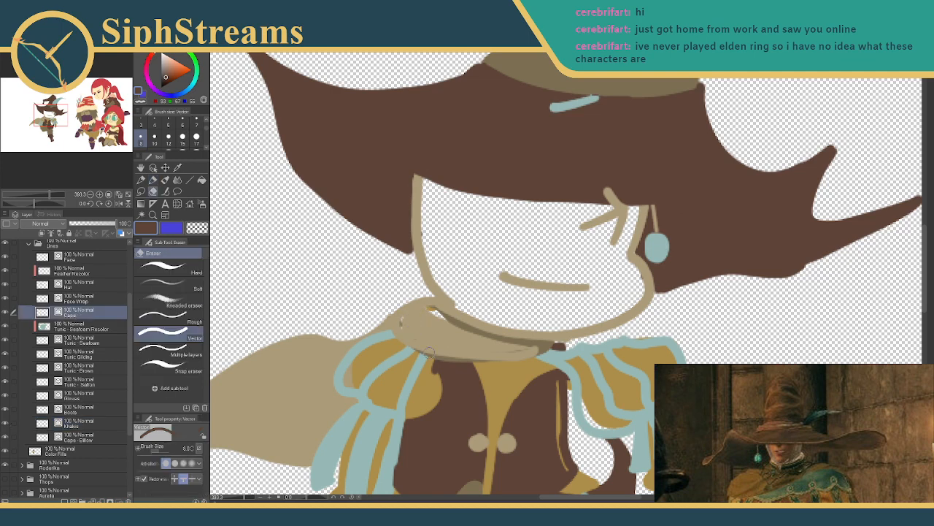
key(p)
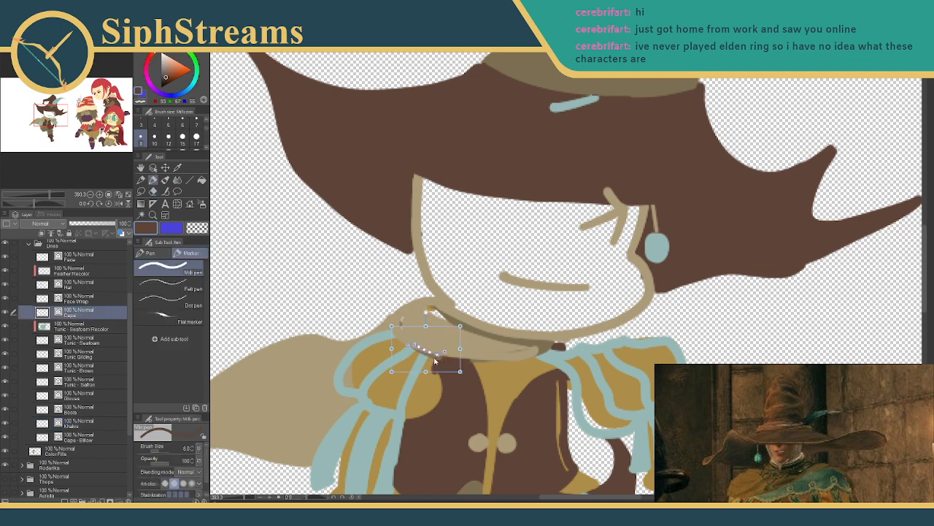
- Pull the leftover dark collar strokes on the Cape layer out onto the empty canvas and erase them there
drag(293, 270, 325, 282)
drag(403, 325, 323, 283)
drag(401, 325, 322, 284)
drag(437, 310, 234, 261)
drag(544, 347, 279, 282)
mouse_move(542, 350)
mouse_down()
mouse_move(280, 288)
mouse_move(249, 291)
mouse_move(311, 283)
mouse_up()
key(e)
drag(231, 263, 246, 258)
drag(311, 272, 353, 295)
key(p)
key(e)
key(p)
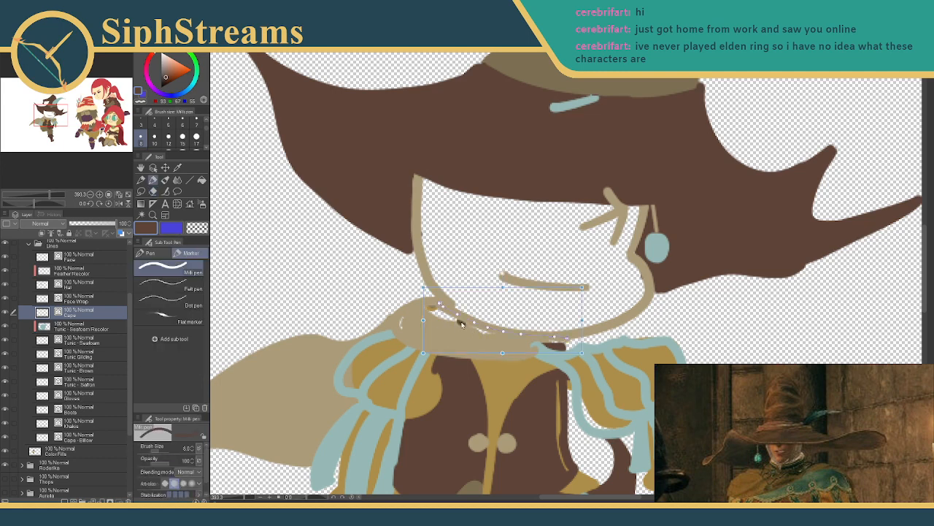
- Move the brown line under the chin out to the empty canvas beside the hat and erase it
ctrl+click(461, 325)
mouse_move(462, 323)
mouse_down()
mouse_move(251, 264)
mouse_move(326, 257)
mouse_move(372, 281)
mouse_up()
ctrl+click(408, 307)
key(e)
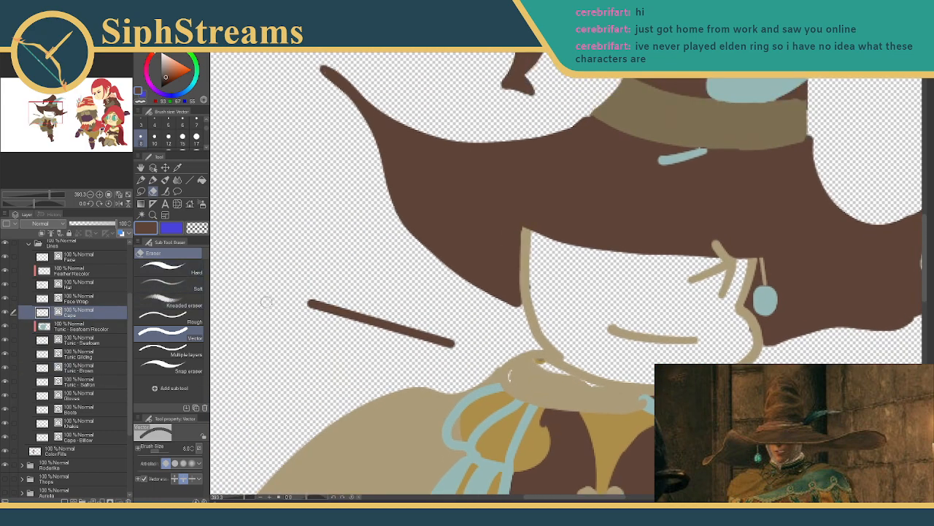
mouse_move(338, 311)
mouse_down()
mouse_move(325, 304)
mouse_move(344, 319)
mouse_up()
- Fill the gaps in the cape collar with sampled tan using the Milli pen on the Color Fills layer
click(86, 369)
mouse_move(461, 286)
mouse_down()
mouse_move(352, 252)
mouse_move(370, 252)
mouse_up()
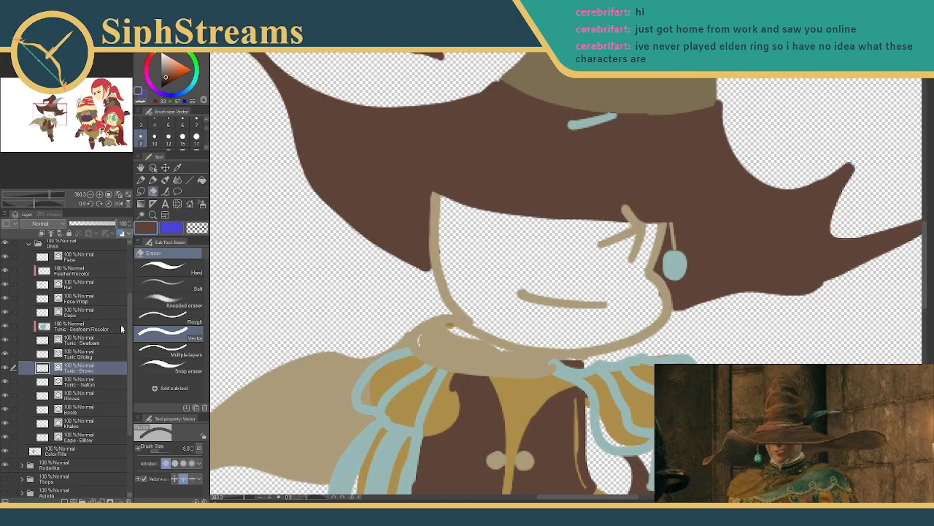
click(62, 454)
click(177, 167)
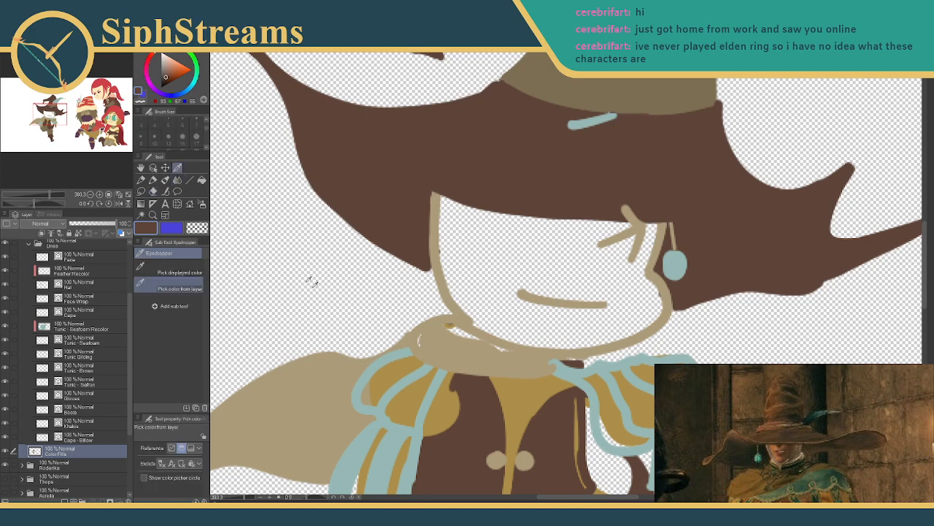
click(423, 339)
click(153, 180)
mouse_move(416, 331)
mouse_down()
mouse_move(449, 321)
mouse_move(485, 343)
mouse_move(457, 337)
mouse_move(503, 351)
mouse_up()
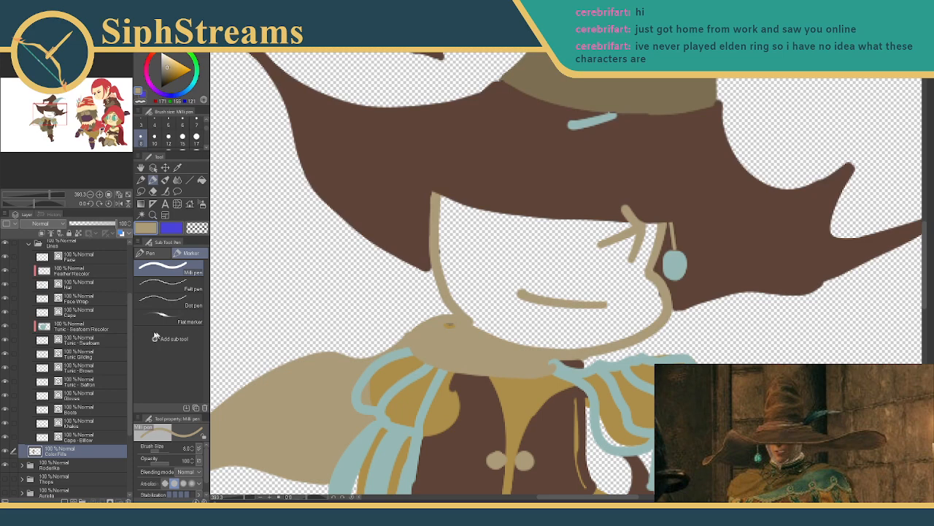
- Trim the seafoam sleeve stroke where it overlaps the collar below the chin on the Tunic - Seafoam layer
click(73, 341)
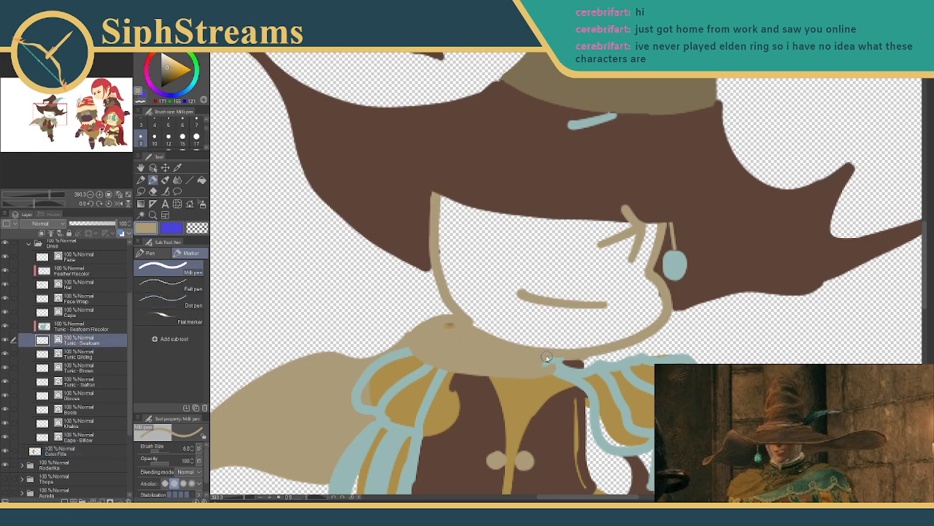
key(ctrl+x)
click(498, 193)
key(e)
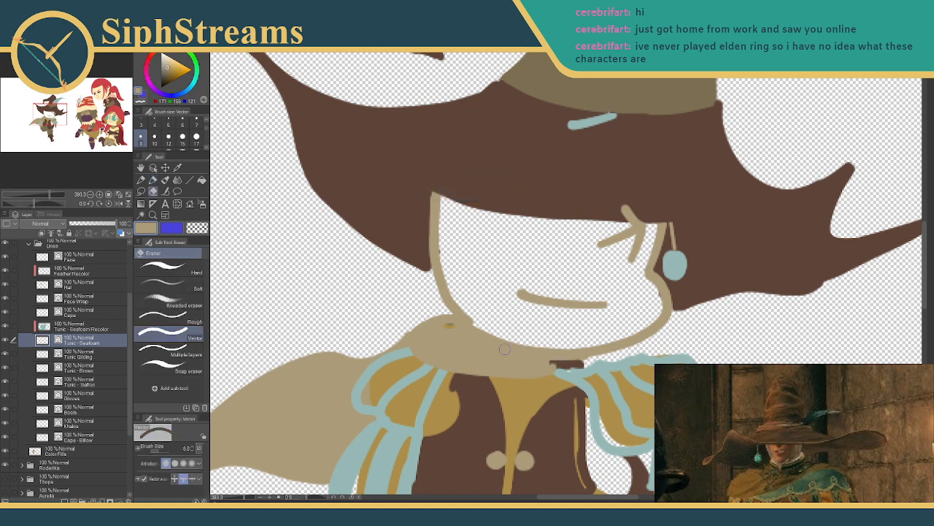
key(p)
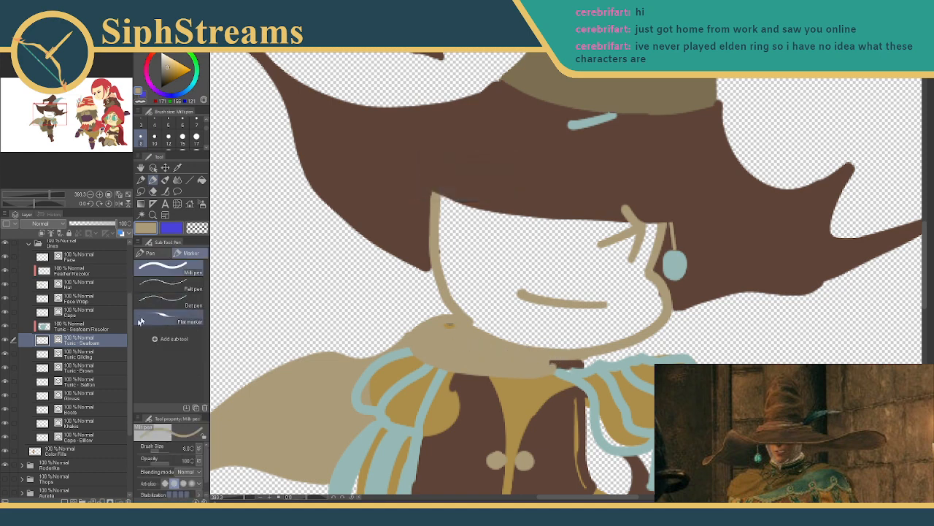
- Draw a tan collar edge from the chin down to the neckline on the Cape layer and trim its end
click(77, 311)
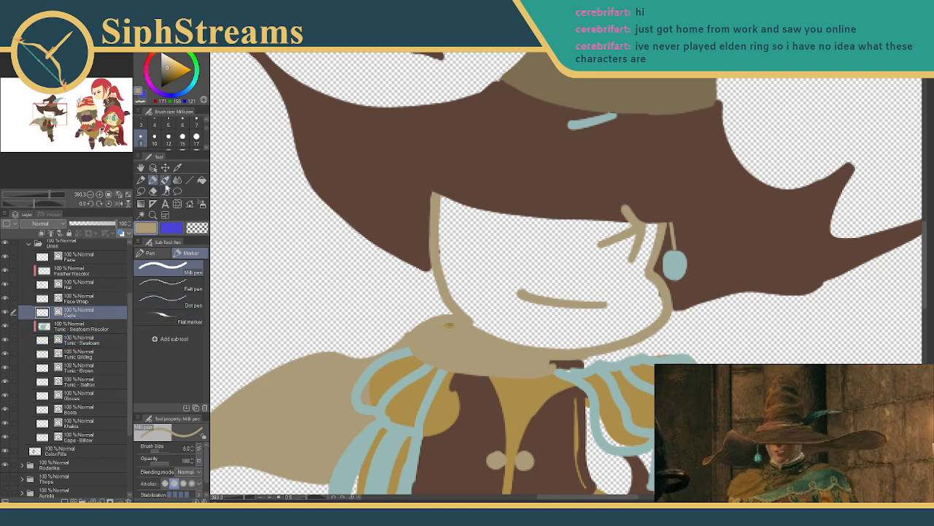
drag(546, 371, 582, 352)
key(e)
click(554, 362)
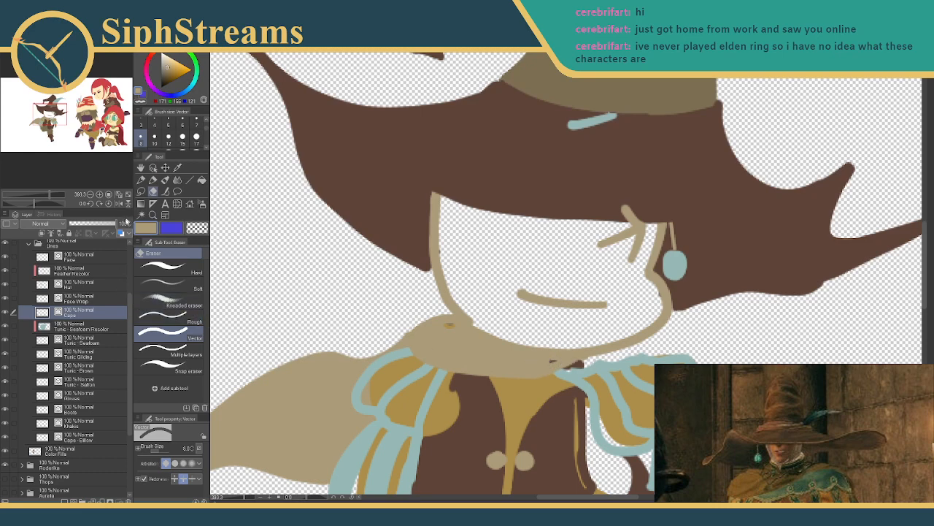
- Erase the stray brown stroke beneath the cape collar on the Tunic - Brown layer
click(83, 368)
drag(544, 356, 546, 363)
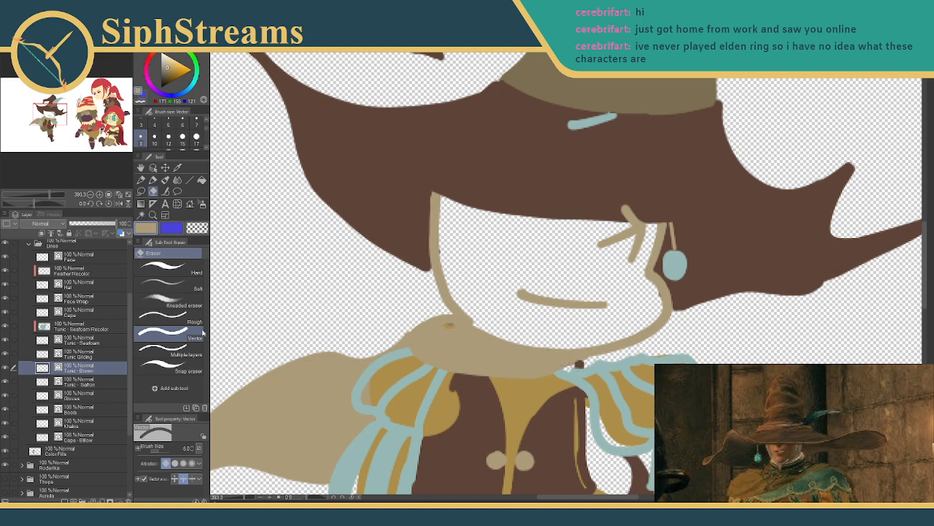
drag(379, 321, 342, 238)
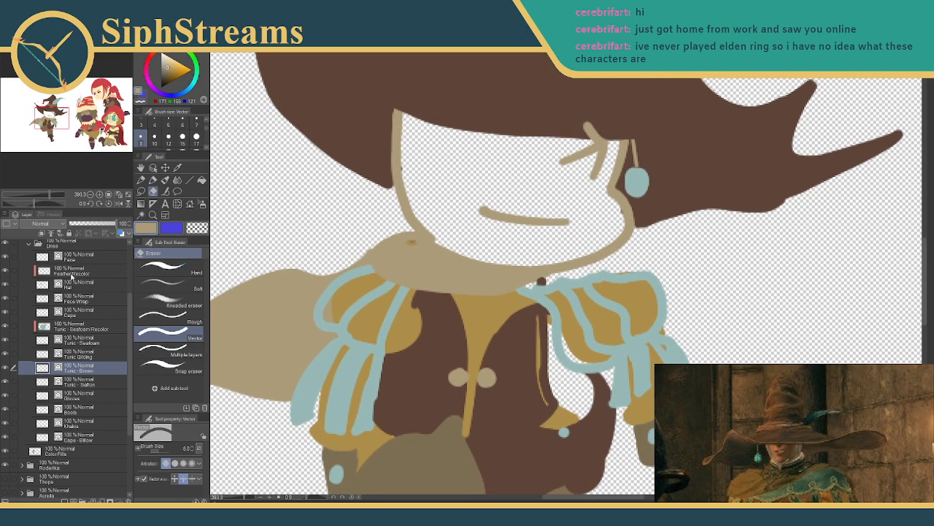
- Erase the stray thin gold lines on the right front of the tunic, and tidy the Tunic - Brown layer's lines near the shoulder
click(82, 356)
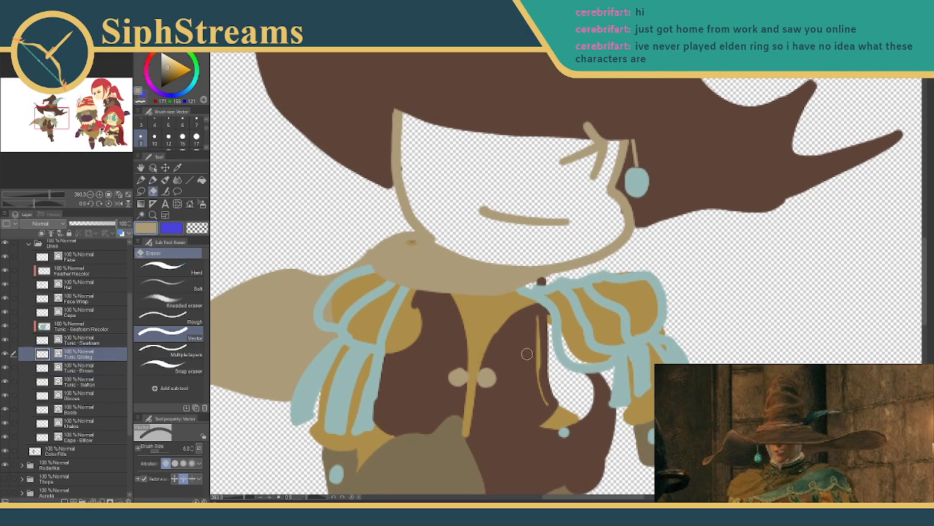
click(83, 381)
drag(538, 358, 544, 400)
drag(407, 329, 419, 376)
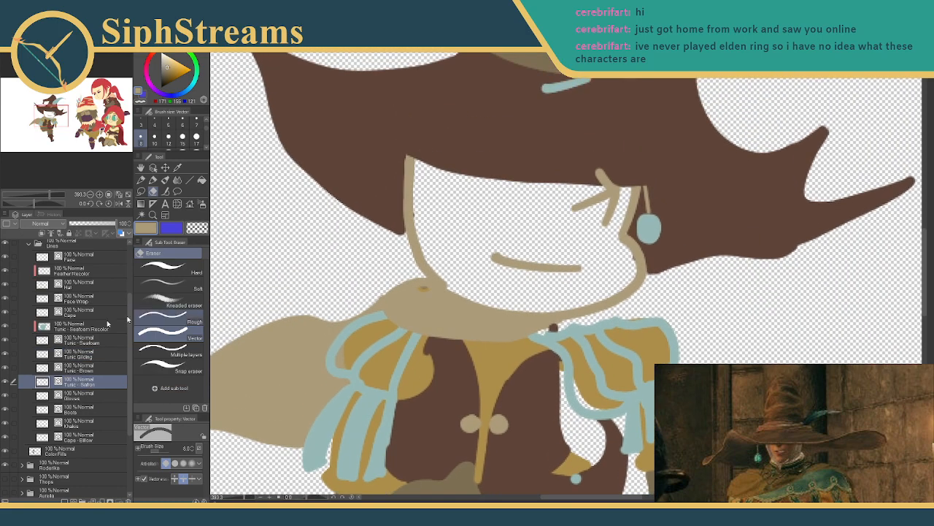
click(79, 367)
mouse_move(395, 257)
mouse_down()
mouse_move(375, 167)
mouse_move(403, 257)
mouse_up()
drag(316, 284, 338, 281)
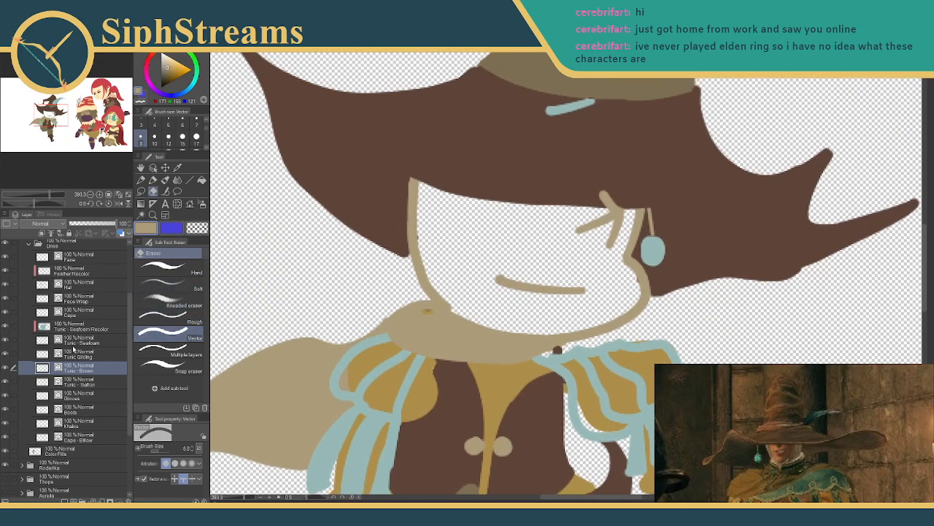
- On the Tunic - Seafoam layer, draw a seafoam trim under the cape collar across to the right shoulder with the Milli pen
click(73, 343)
click(177, 168)
click(411, 379)
click(154, 180)
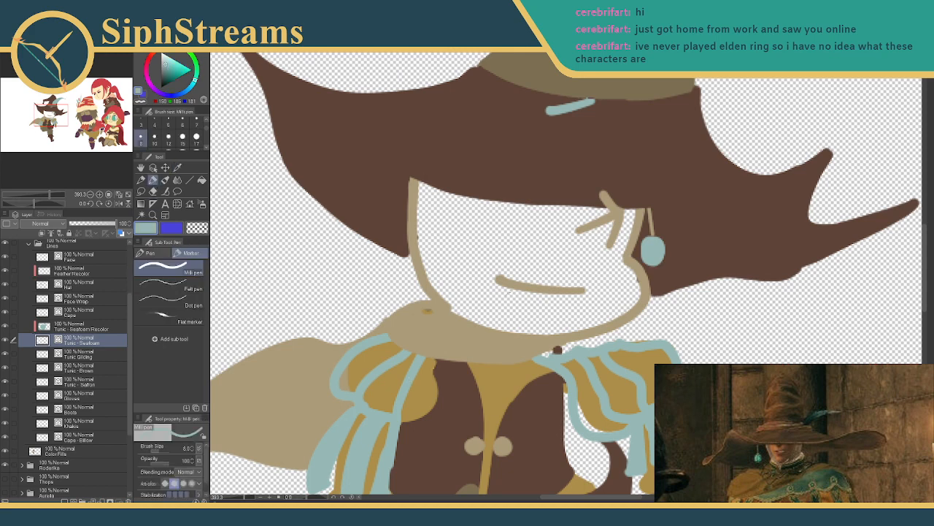
drag(619, 344, 611, 335)
mouse_move(545, 355)
mouse_down()
mouse_move(600, 340)
mouse_move(585, 341)
mouse_up()
drag(479, 312, 519, 273)
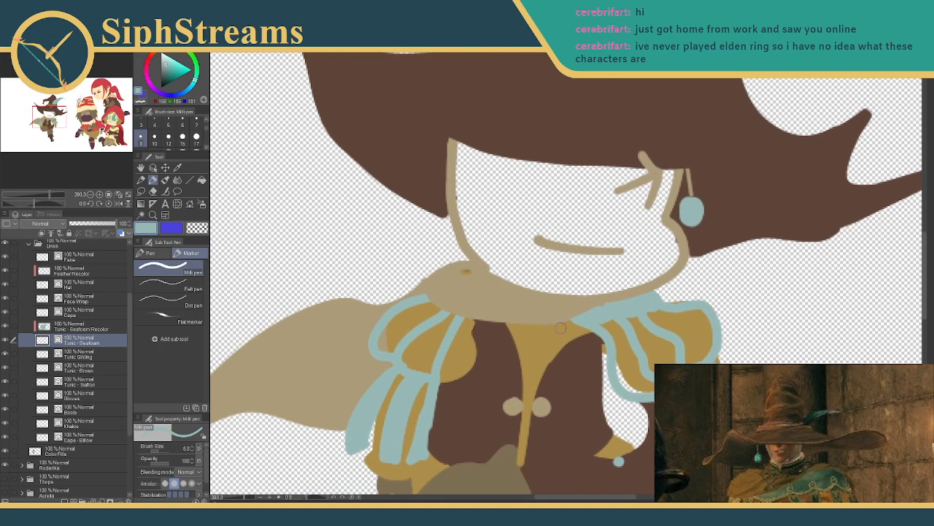
mouse_move(527, 326)
mouse_down()
mouse_move(604, 322)
mouse_move(615, 312)
mouse_move(627, 318)
mouse_move(667, 299)
mouse_move(624, 309)
mouse_up()
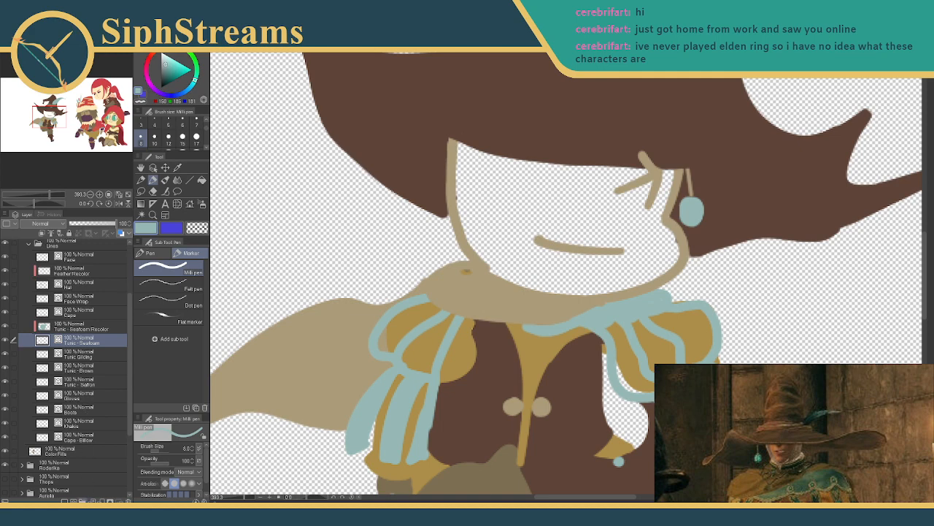
- Add a new layer above Tunic - Seafoam and name it "Tunic - Seafoam - gilding"
key(ctrl+shift+n)
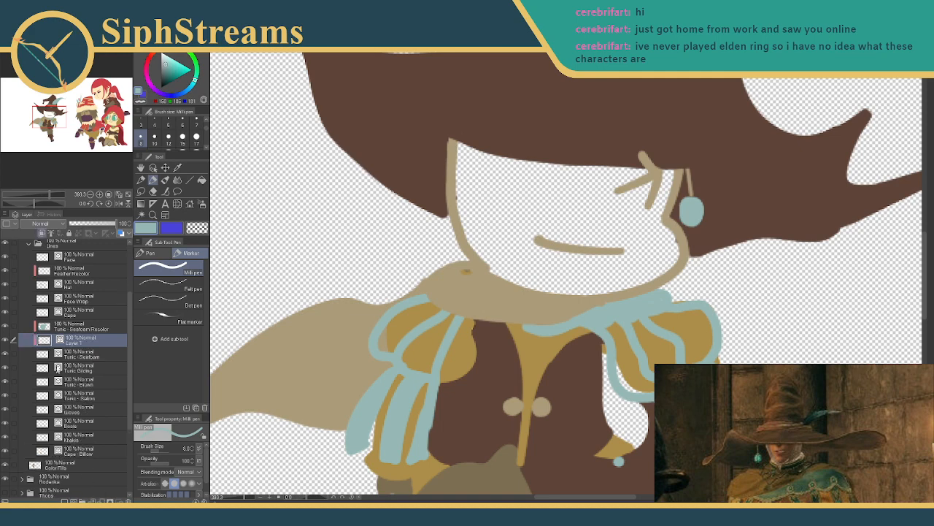
double_click(74, 341)
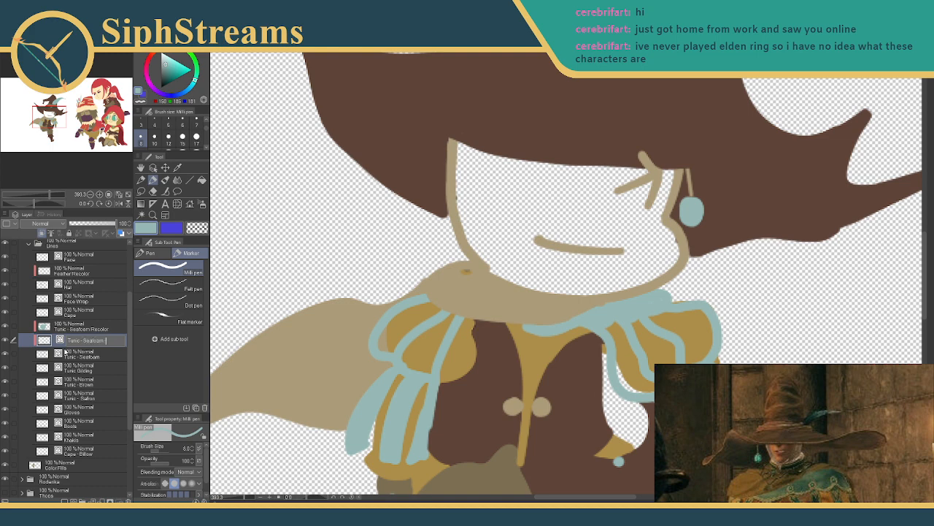
text(Tunic - Seafoam - gilding)
key(Return)
- Sample the cape's tan for the Milli pen and move the gilding layer above Tunic - Seafoam Recolor
click(178, 167)
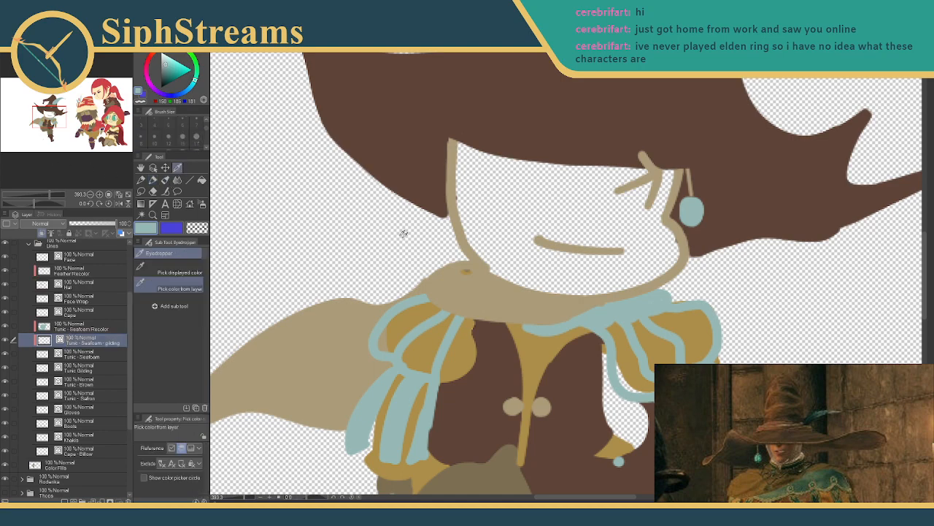
drag(473, 222, 436, 202)
click(428, 273)
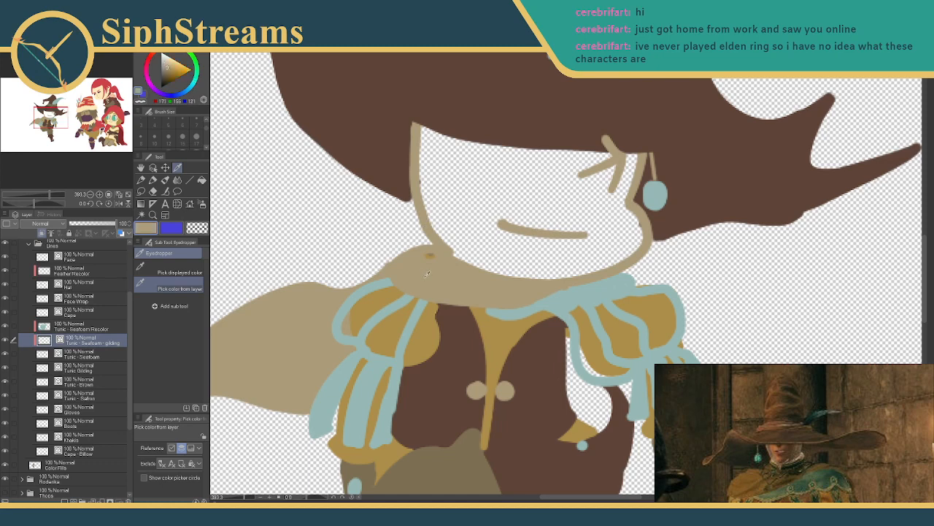
key(p)
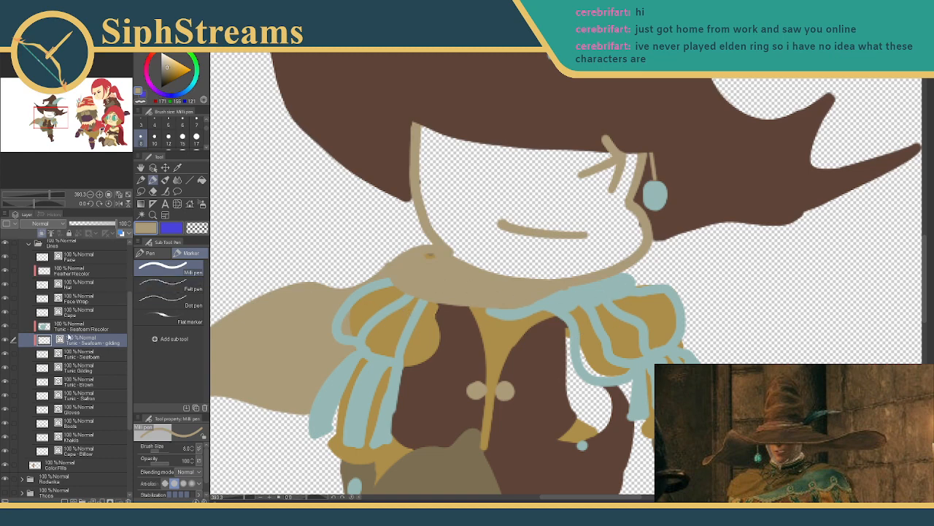
drag(82, 341, 81, 323)
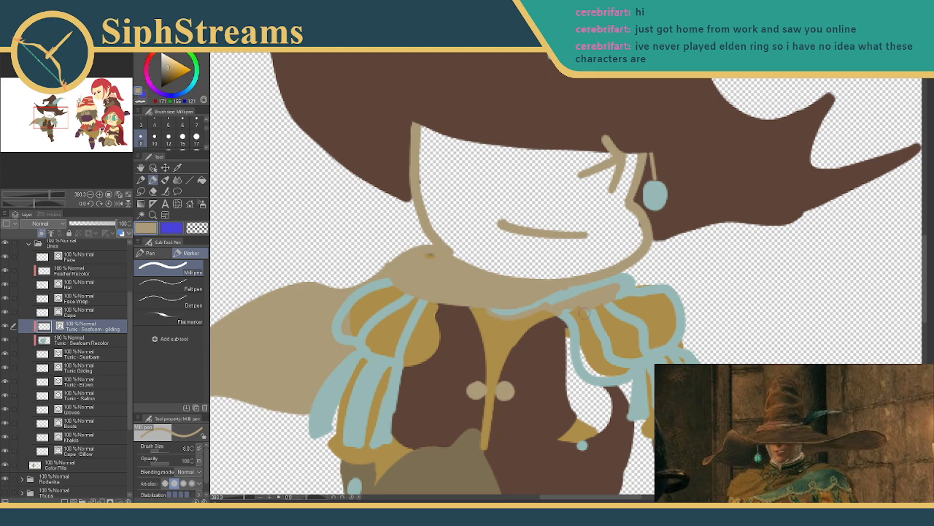
- Draw a scalloped tan gilding line along the lower edge of the seafoam collar trim, erasing and redrawing its uneven part
key(e)
mouse_move(608, 292)
mouse_down()
mouse_move(473, 321)
mouse_move(484, 311)
mouse_move(518, 320)
mouse_move(631, 288)
mouse_up()
key(p)
click(552, 309)
drag(544, 307, 631, 292)
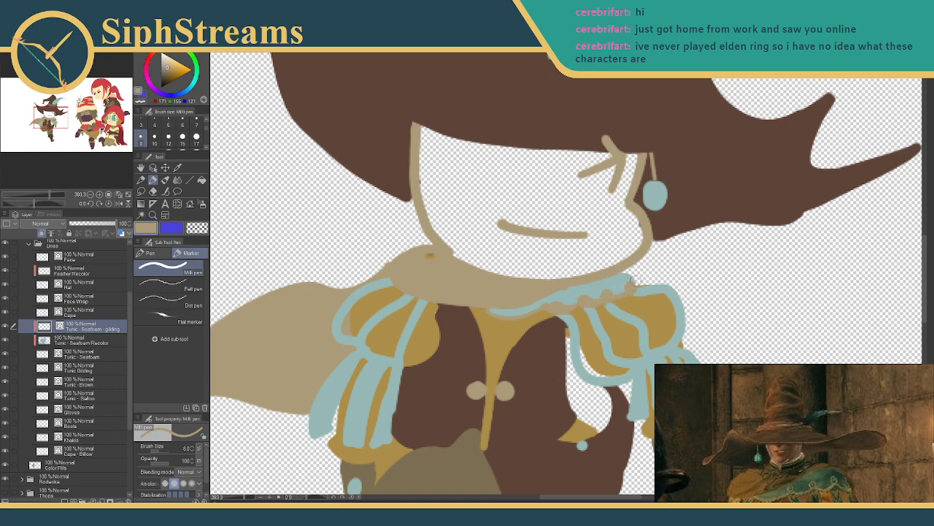
- Dot the scallops of the gilding with sampled seafoam using the Milli pen at brush size 6
click(183, 125)
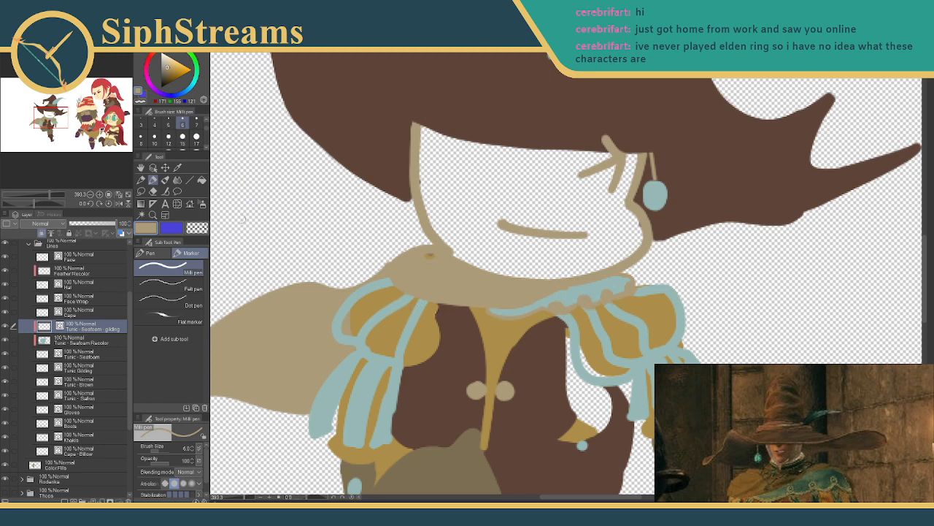
click(177, 168)
click(375, 318)
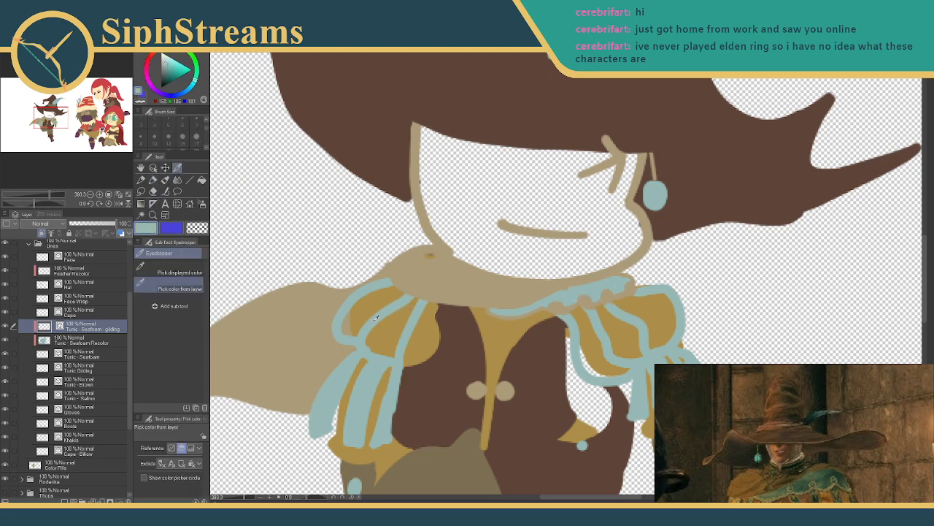
click(153, 179)
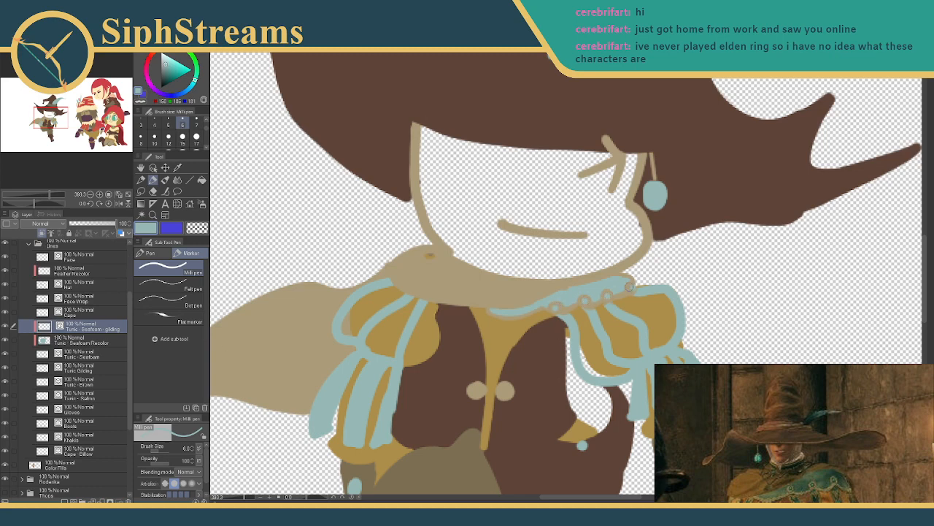
- Show the Thops group and examine the whole character lineup
drag(378, 347, 421, 323)
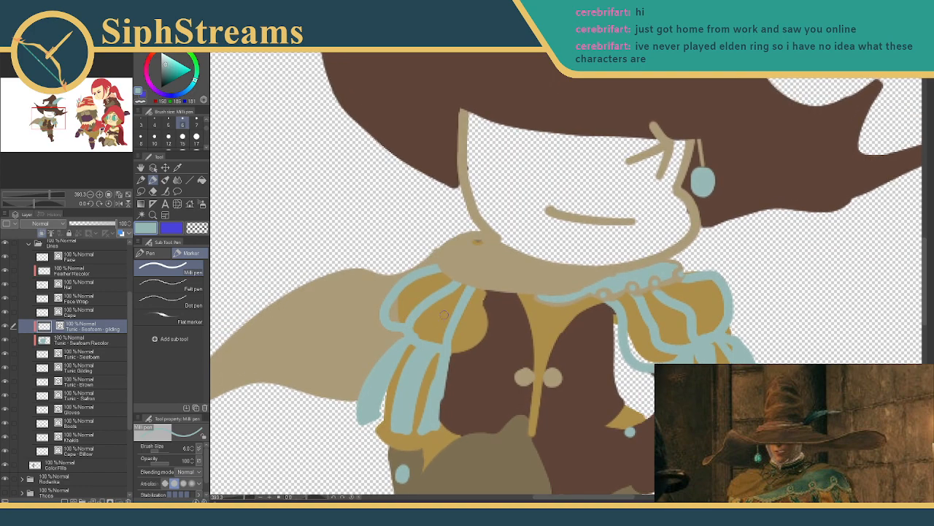
drag(443, 347, 453, 398)
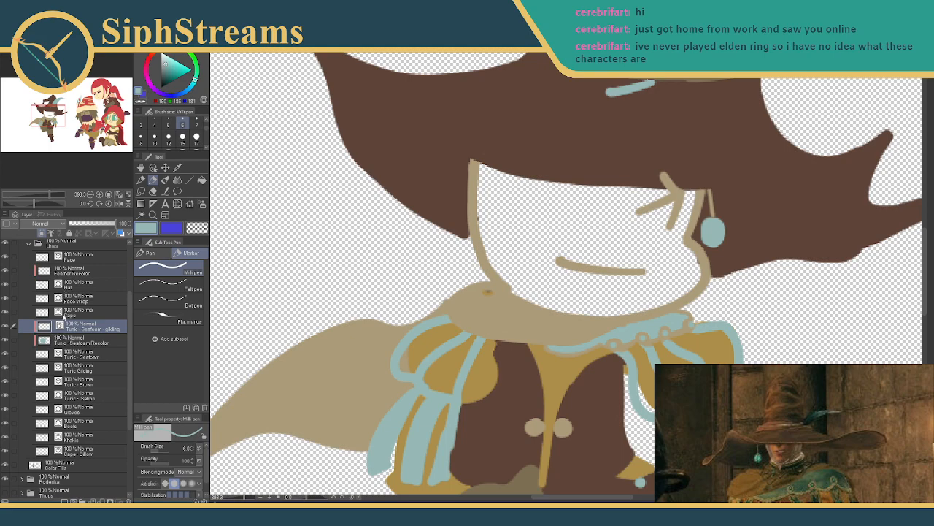
mouse_move(271, 329)
mouse_down()
mouse_move(260, 312)
mouse_move(259, 325)
mouse_move(261, 271)
mouse_move(265, 307)
mouse_up()
drag(567, 166, 314, 351)
drag(631, 139, 270, 321)
drag(688, 146, 675, 224)
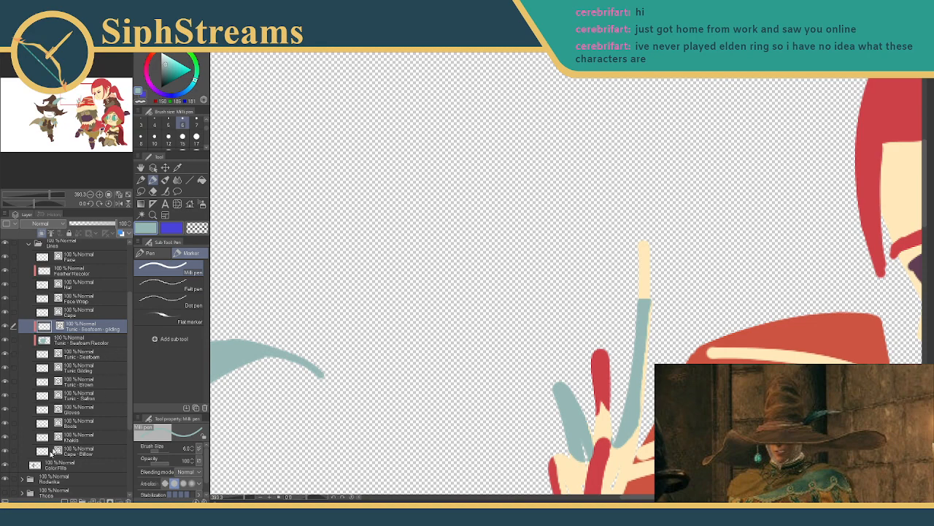
click(6, 496)
drag(306, 275, 406, 191)
drag(384, 325, 519, 187)
drag(249, 497, 239, 499)
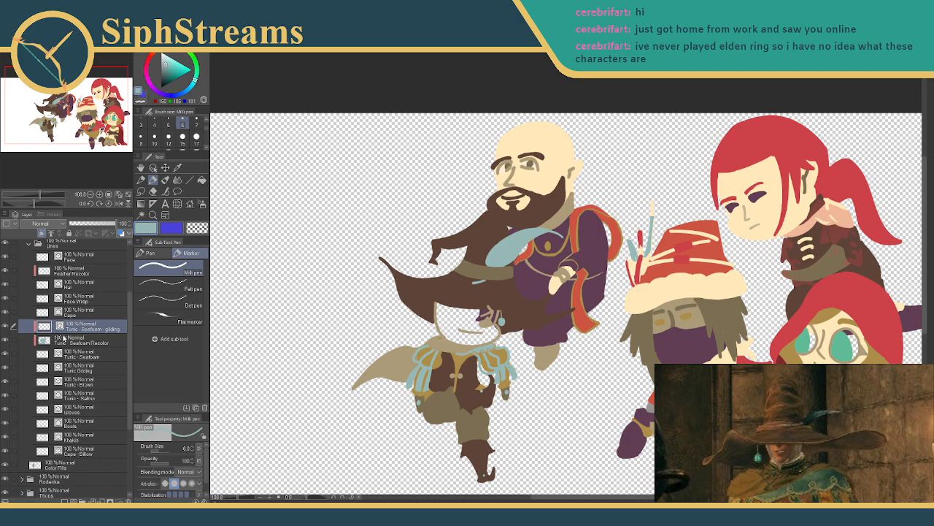
- Move the Tunic - Brown layer below Gloves, undo that move, and hide the Thops group
click(44, 410)
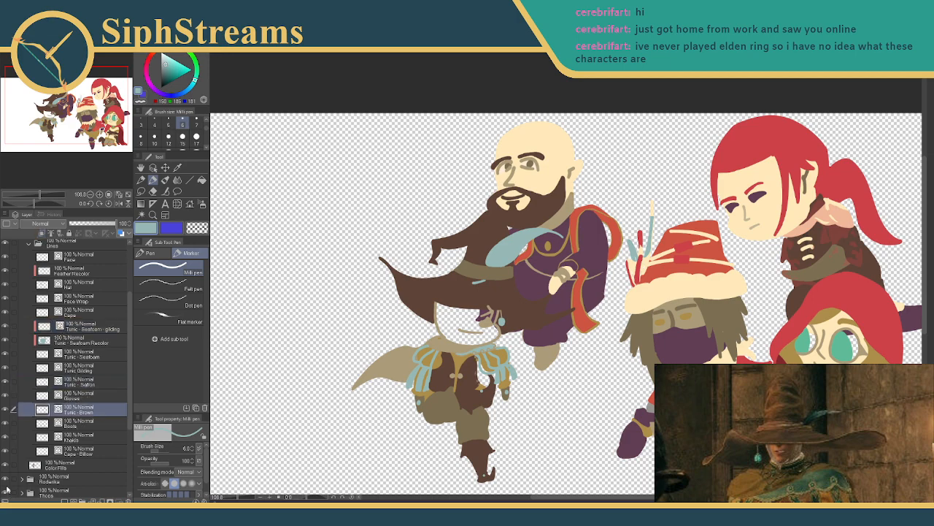
key(ctrl+z)
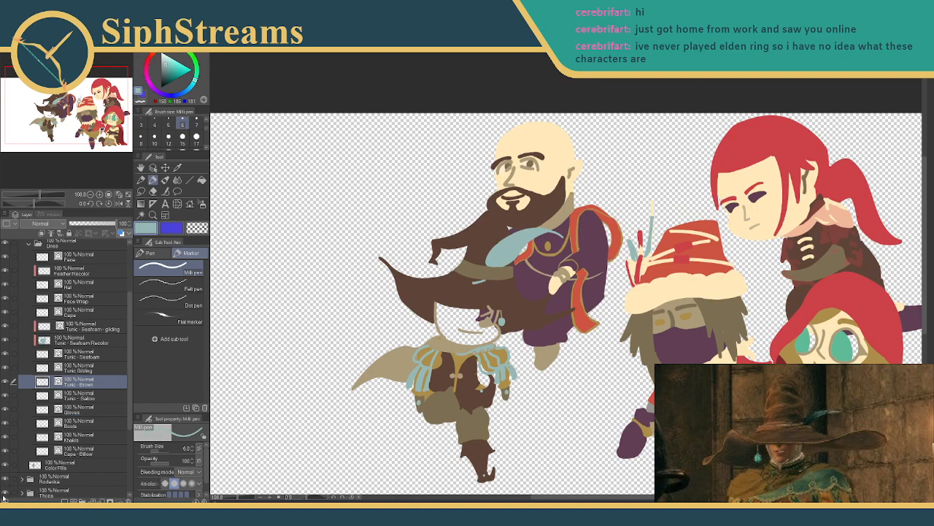
click(4, 495)
scroll(284, 323, up, 2)
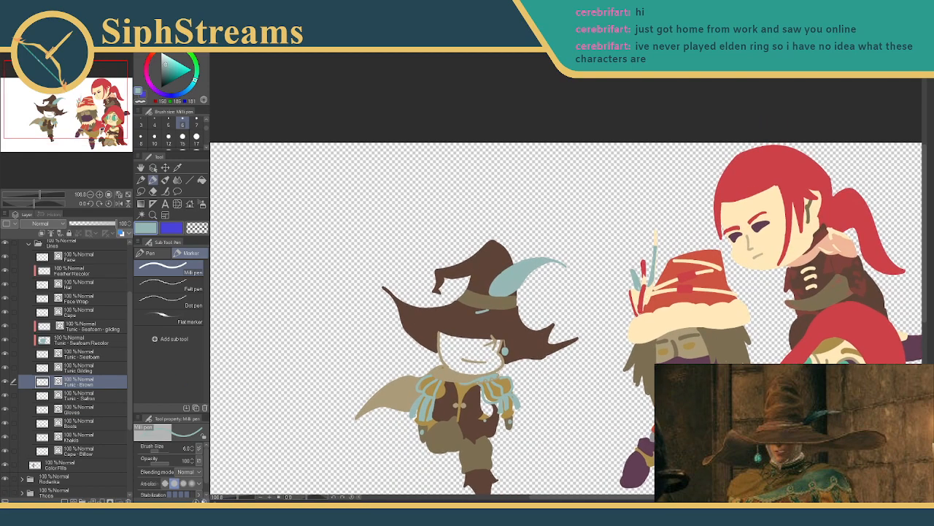
drag(238, 497, 245, 500)
drag(259, 444, 473, 187)
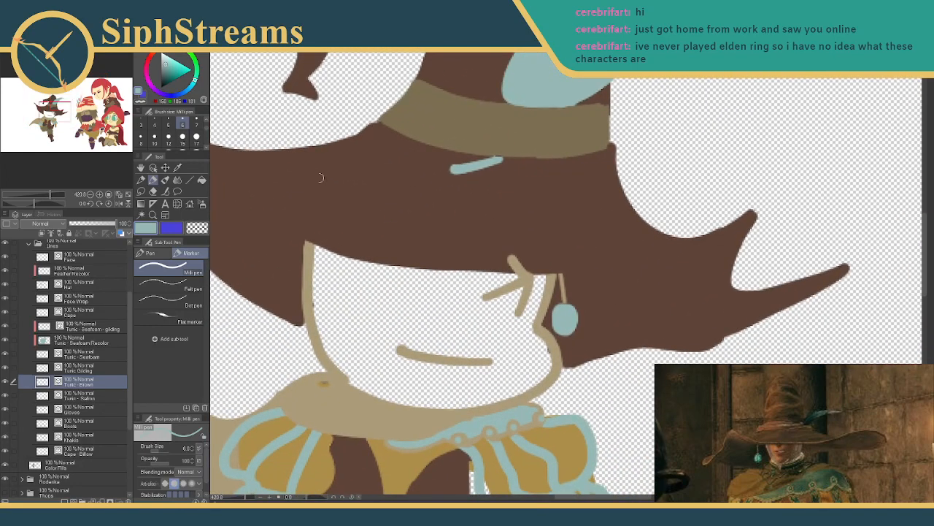
- Select the Face Wrap layer and sample the cream of the neighbouring character's hat brim for the Milli pen
click(110, 299)
drag(129, 319, 132, 297)
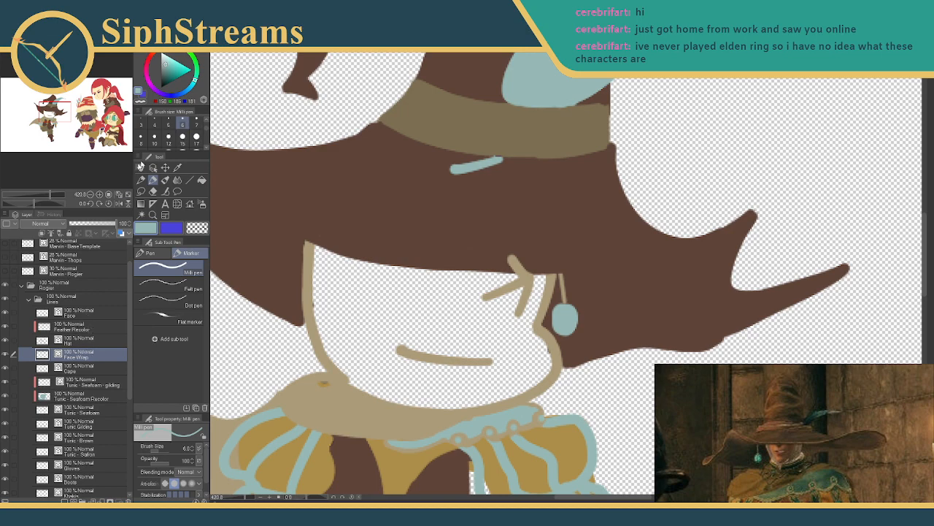
click(177, 168)
drag(304, 322, 249, 191)
drag(550, 135, 403, 201)
drag(726, 205, 426, 219)
drag(596, 179, 417, 151)
click(417, 162)
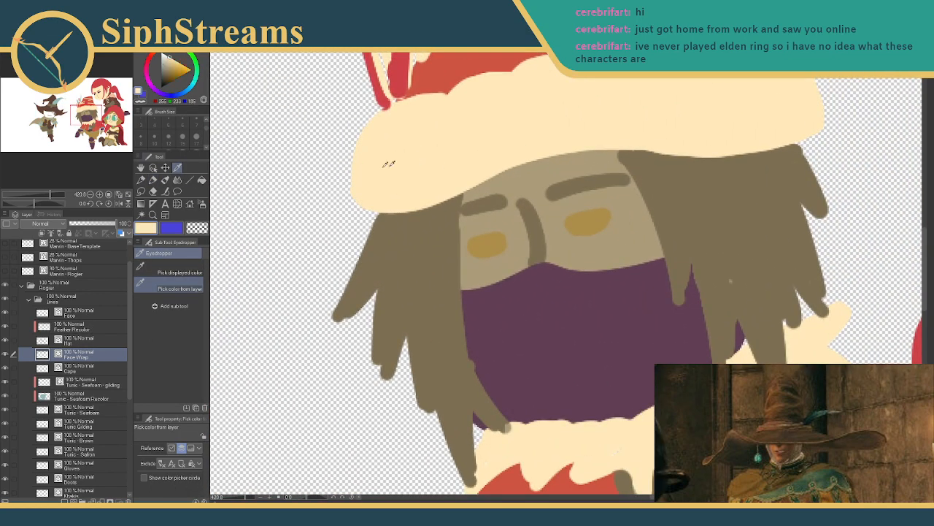
drag(300, 171, 587, 192)
mouse_move(300, 210)
mouse_down()
mouse_move(602, 200)
mouse_move(714, 229)
mouse_up()
click(151, 182)
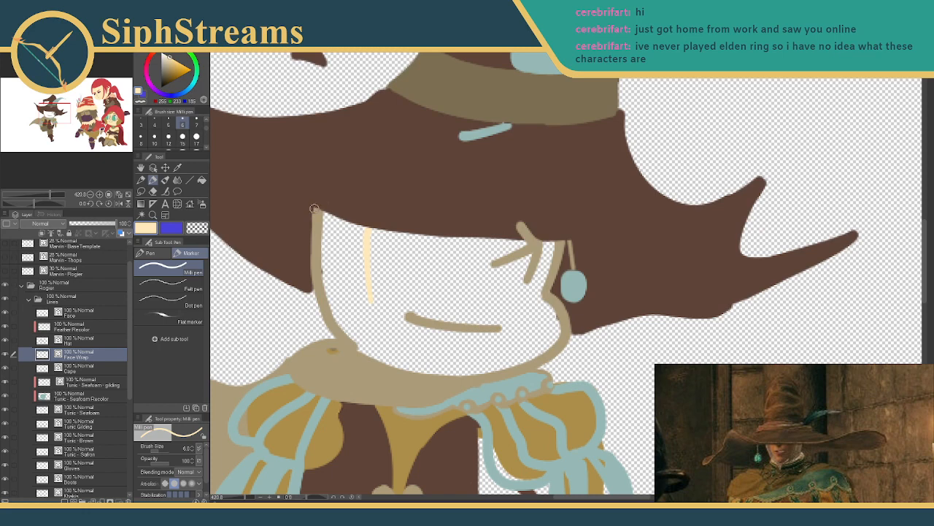
- Draw a cream outline along the left edge of the face from the hat brim to the collar, redoing unsatisfactory strokes
drag(314, 209, 323, 326)
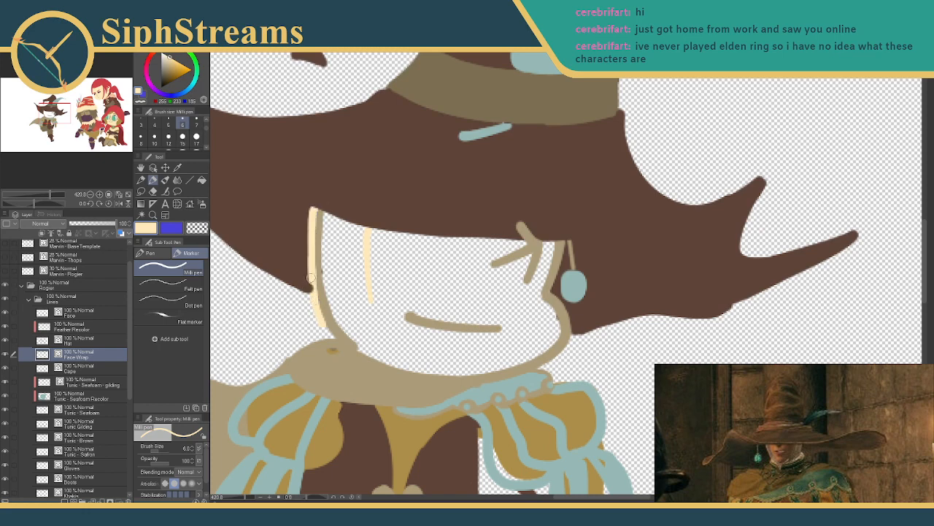
key(ctrl+z)
key(ctrl+z)
drag(313, 207, 324, 307)
key(ctrl+z)
drag(312, 212, 313, 269)
key(ctrl+z)
mouse_move(315, 208)
mouse_down()
mouse_move(315, 286)
mouse_move(339, 334)
mouse_up()
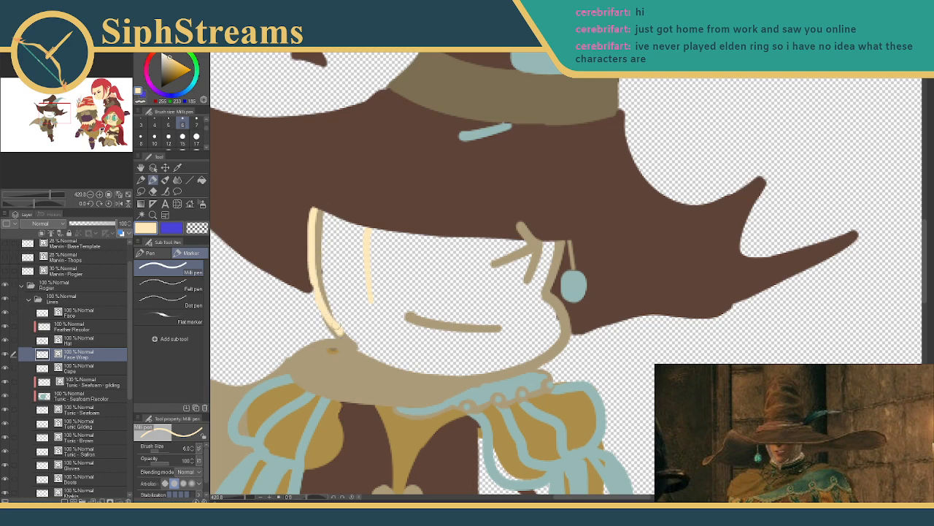
key(ctrl+z)
mouse_move(315, 210)
mouse_down()
mouse_move(319, 306)
mouse_move(359, 347)
mouse_up()
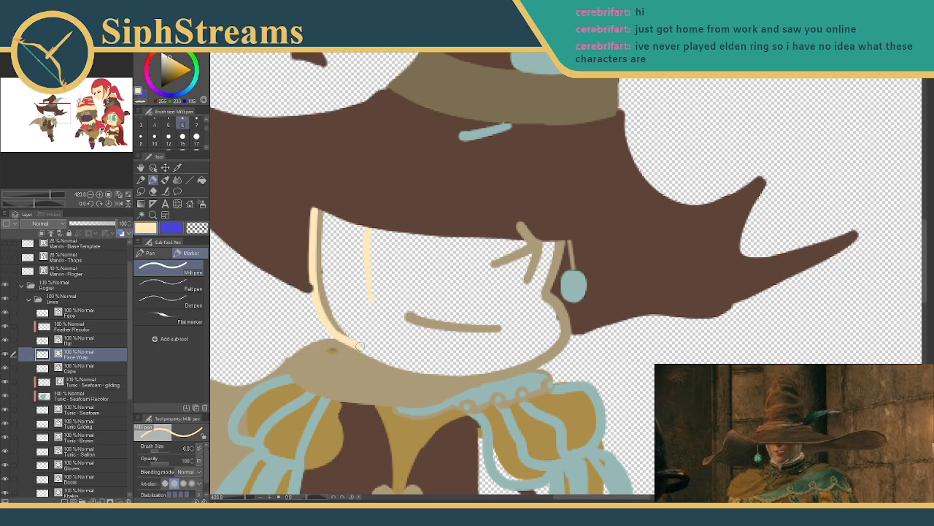
- Extend the inner cream line of the face wrap down to the chin and join the outer outline to it along the collar
mouse_move(384, 232)
mouse_down()
mouse_move(390, 319)
mouse_move(405, 351)
mouse_move(431, 370)
mouse_up()
key(ctrl+z)
mouse_move(372, 310)
mouse_down()
mouse_move(382, 334)
mouse_move(431, 372)
mouse_up()
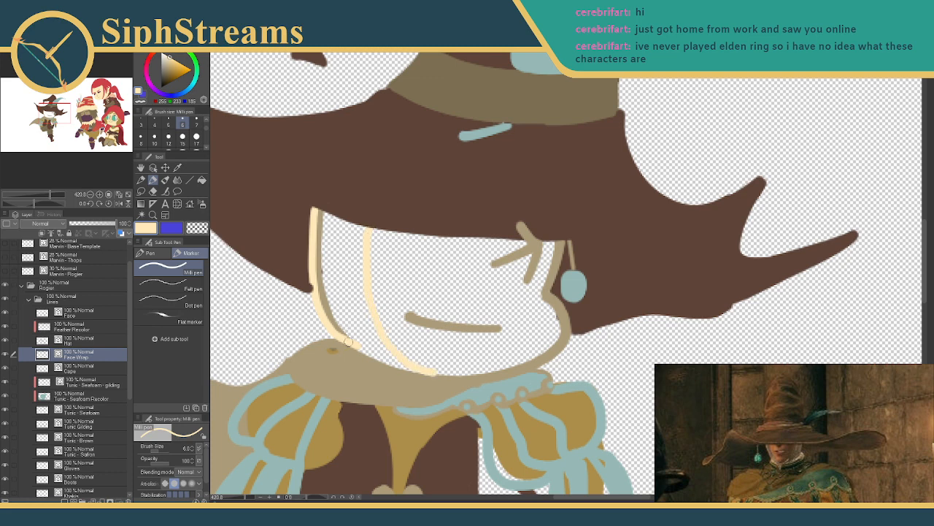
drag(356, 343, 421, 372)
- Draw the inner and outer cream outlines on the right side of the face wrap, from the hat brim around to the chin
drag(550, 248, 541, 289)
mouse_move(564, 243)
mouse_down()
mouse_move(544, 290)
mouse_move(554, 279)
mouse_move(565, 341)
mouse_move(528, 366)
mouse_move(436, 372)
mouse_up()
mouse_move(542, 292)
mouse_down()
mouse_move(538, 332)
mouse_move(488, 366)
mouse_up()
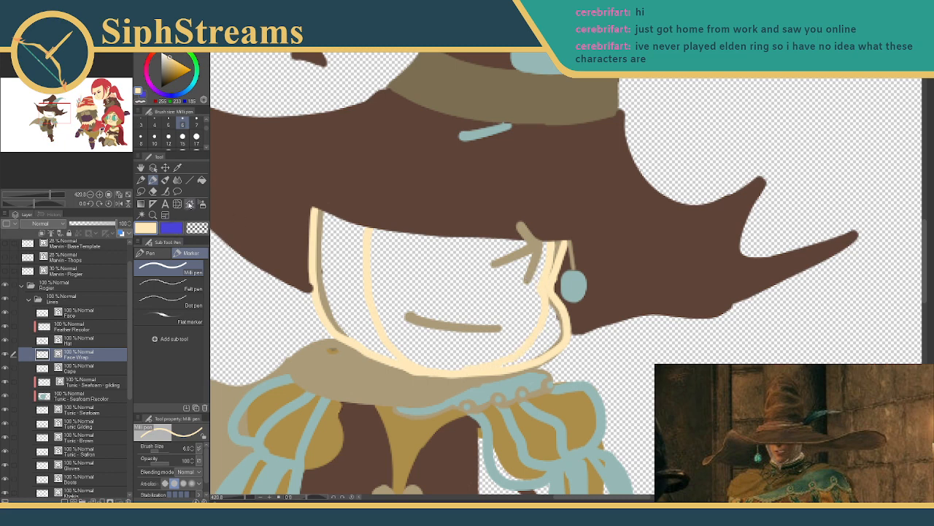
scroll(130, 366, down, 6)
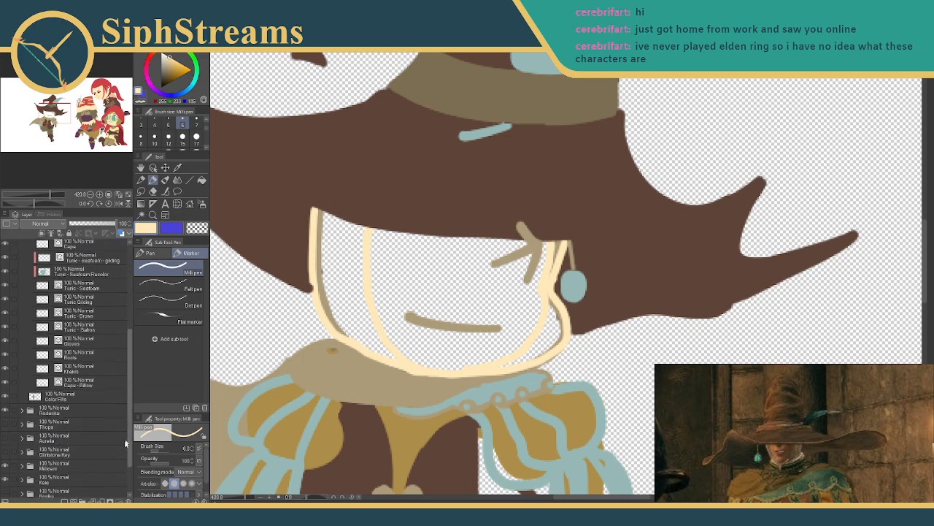
- Fill the face wrap between its inner and outer outlines with cream on the Color Fills layer
click(77, 352)
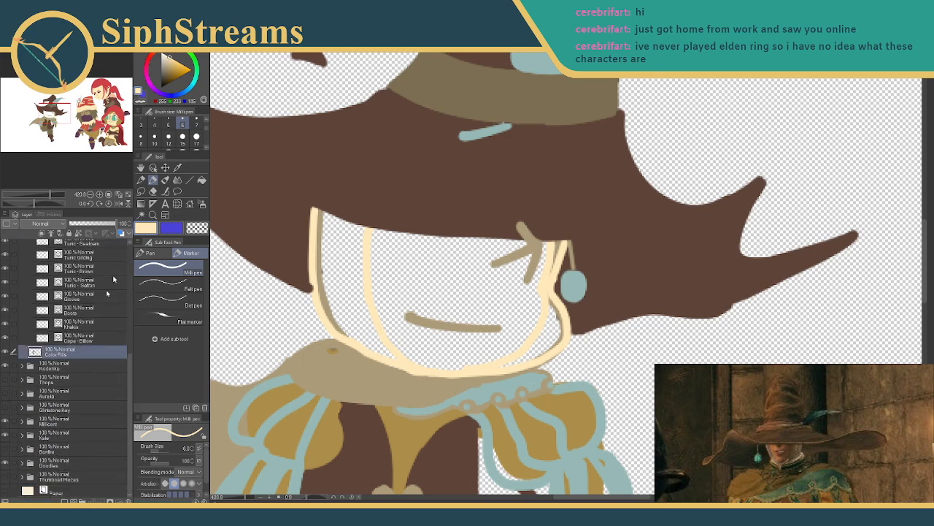
click(202, 180)
click(342, 259)
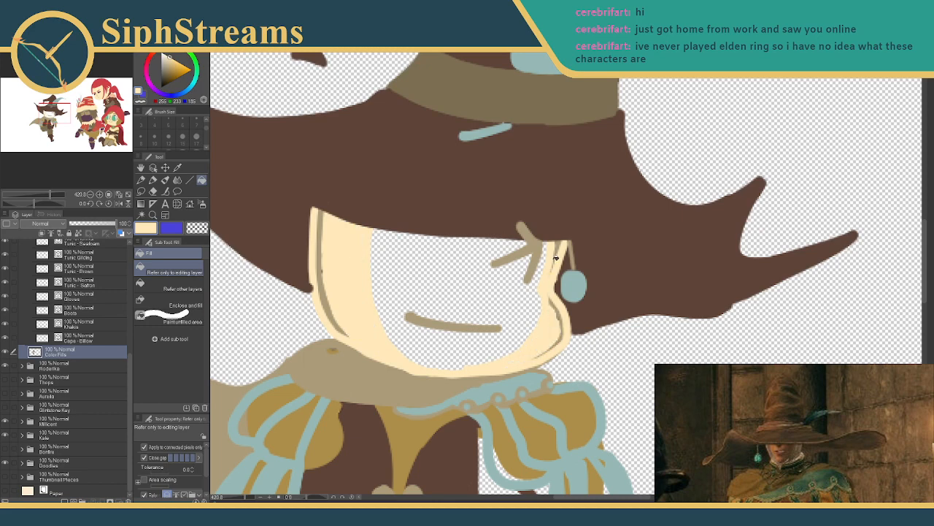
- Sample the tan of the old face line and fill the open face area inside the wrap with it
click(178, 167)
click(325, 257)
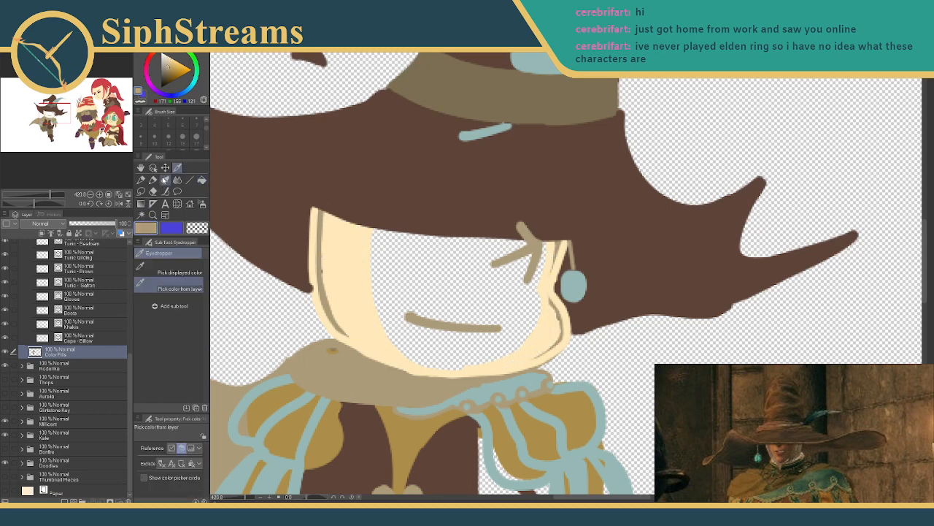
click(202, 179)
click(421, 277)
click(424, 336)
drag(365, 216, 450, 88)
mouse_move(397, 133)
mouse_down()
mouse_move(376, 119)
mouse_move(405, 124)
mouse_move(400, 133)
mouse_up()
click(177, 167)
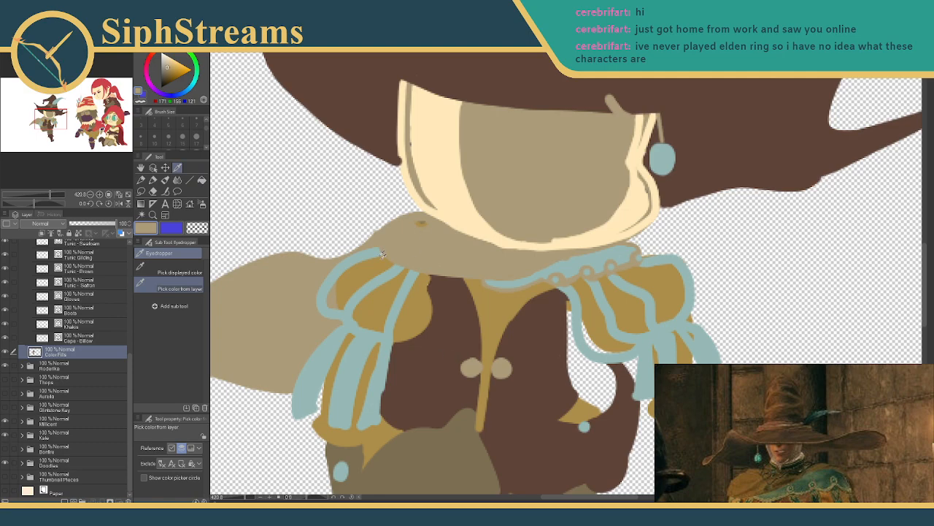
drag(401, 150, 385, 235)
key(g)
drag(457, 212, 490, 162)
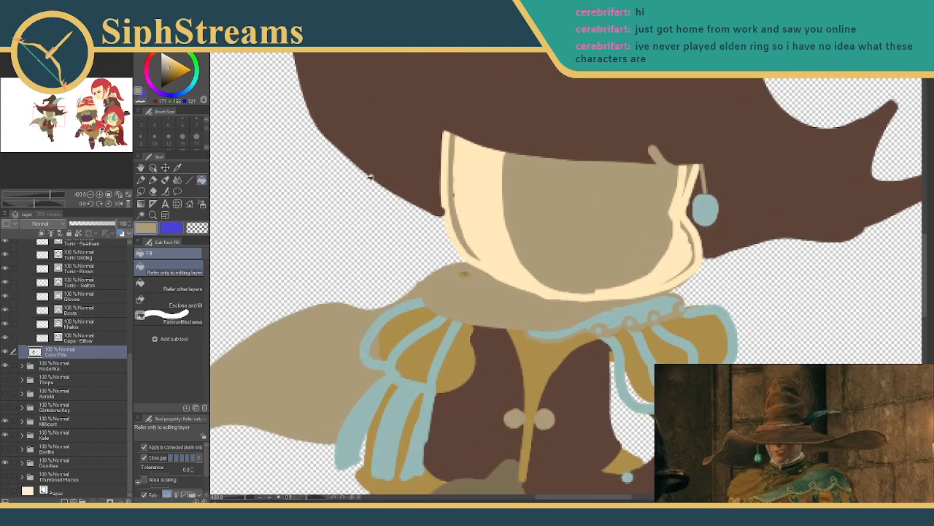
- Add a layer named Face Recolor above the Face layer and clip it to the layer below
scroll(91, 324, up, 5)
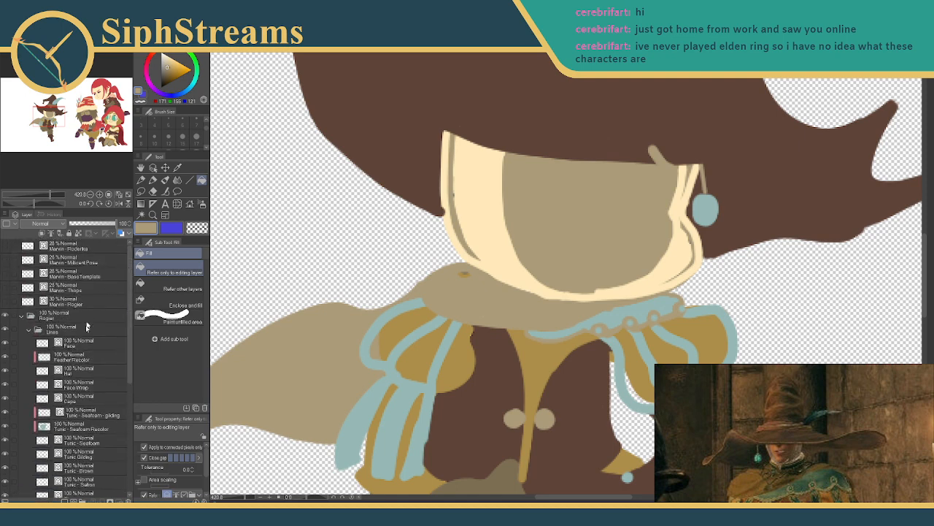
click(83, 345)
click(65, 501)
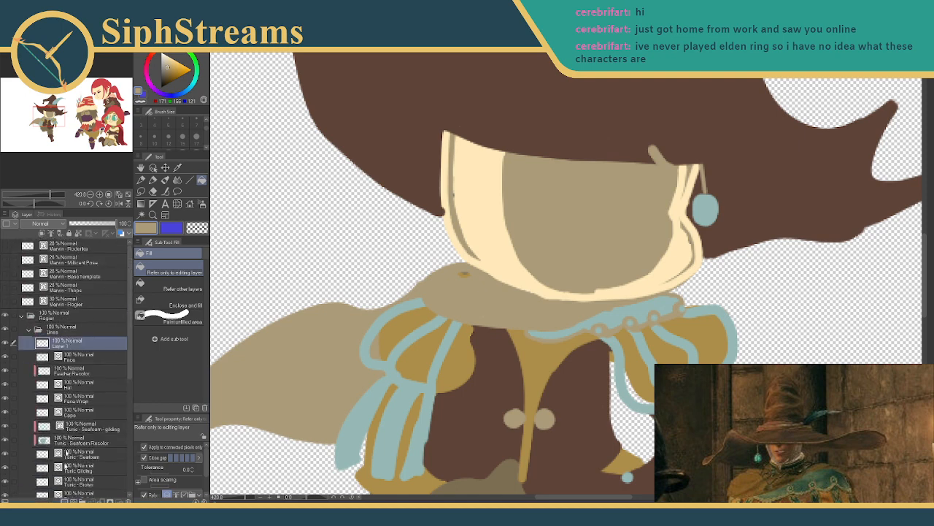
double_click(67, 344)
key(Return)
click(41, 233)
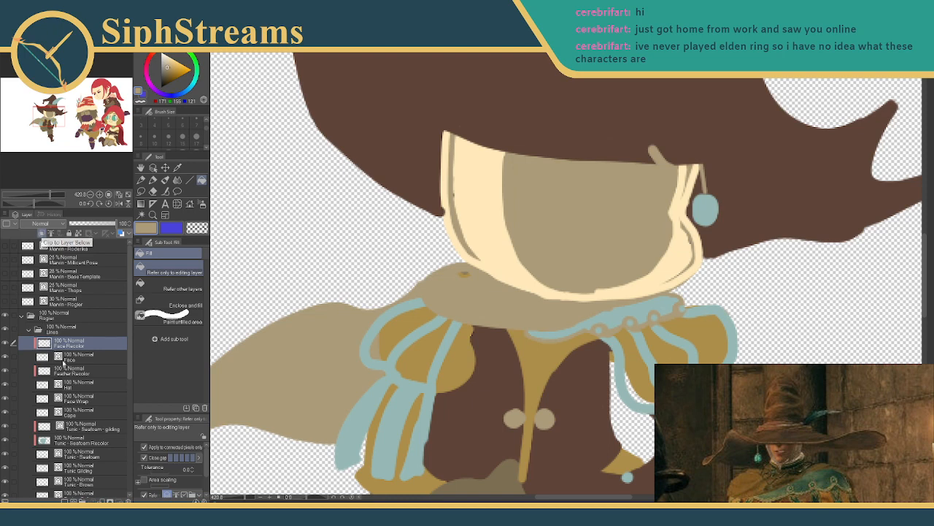
- Sample the wrap's cream and recolour the eye and mouth lines with the Milli pen at size 15
click(153, 180)
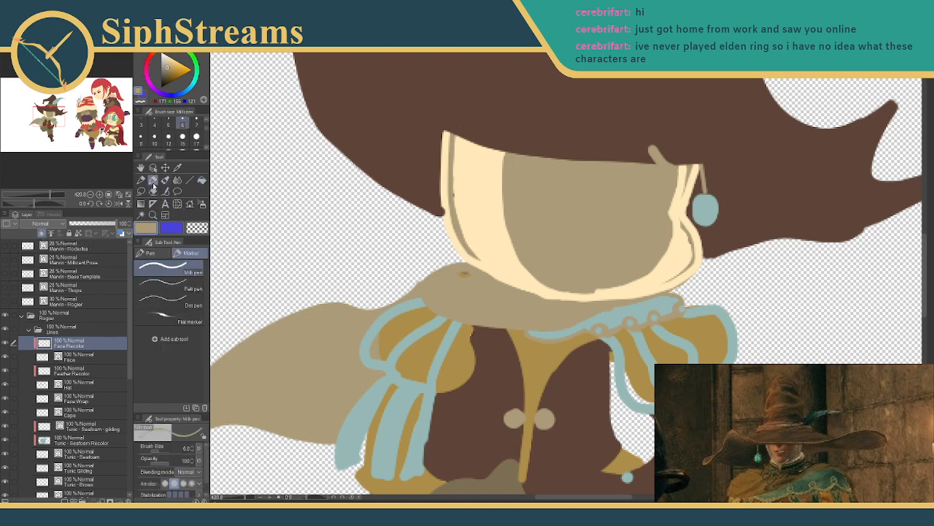
click(177, 167)
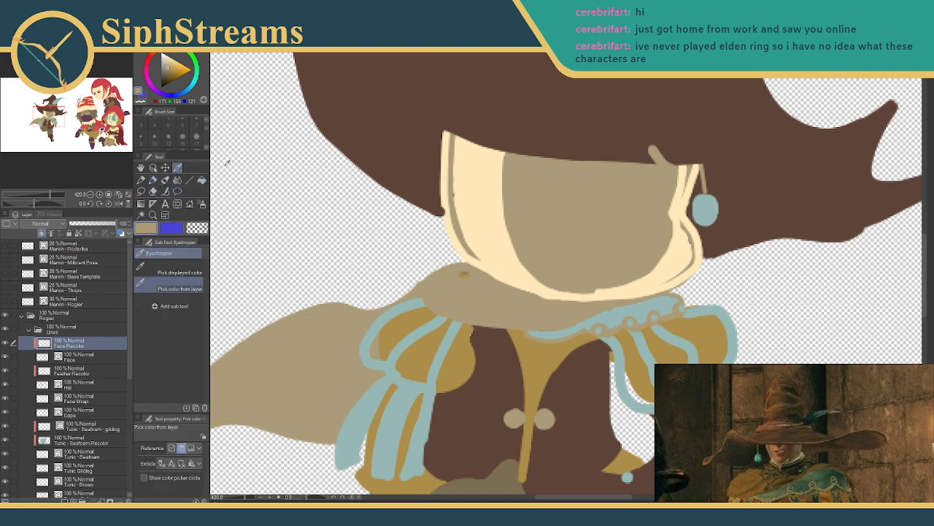
click(470, 175)
click(153, 179)
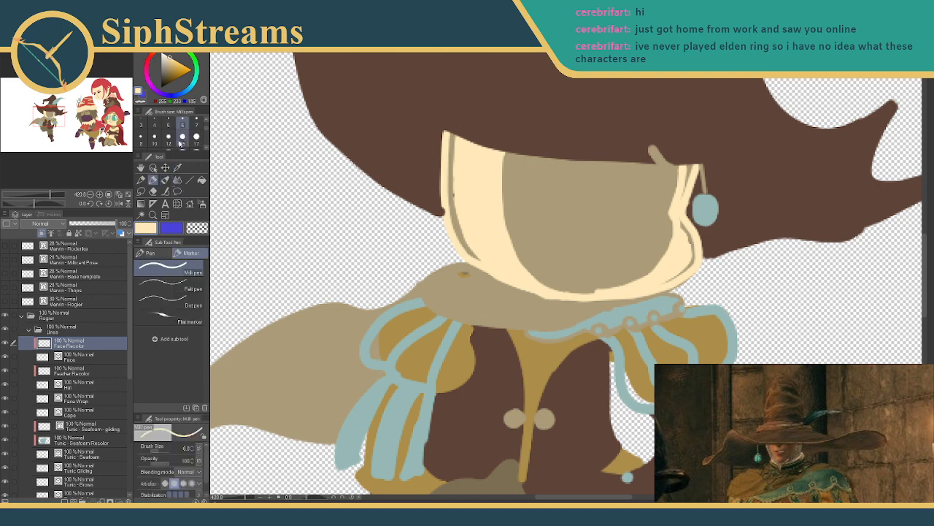
mouse_move(625, 189)
mouse_down()
mouse_move(658, 173)
mouse_move(658, 206)
mouse_up()
mouse_move(539, 235)
mouse_down()
mouse_move(560, 264)
mouse_move(559, 253)
mouse_move(533, 270)
mouse_move(632, 253)
mouse_up()
mouse_move(668, 174)
mouse_down()
mouse_move(660, 204)
mouse_move(669, 168)
mouse_move(652, 149)
mouse_up()
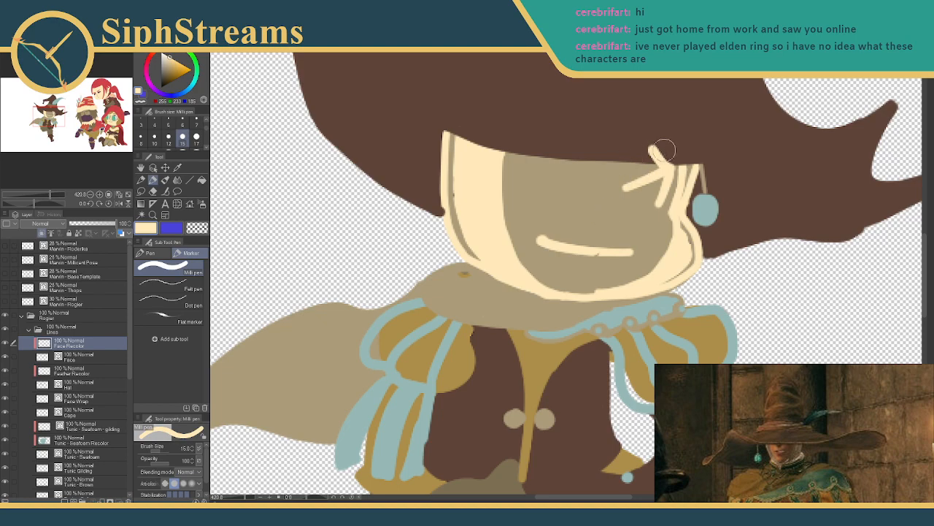
mouse_move(588, 160)
mouse_down()
mouse_move(508, 257)
mouse_move(515, 233)
mouse_move(505, 253)
mouse_move(518, 284)
mouse_up()
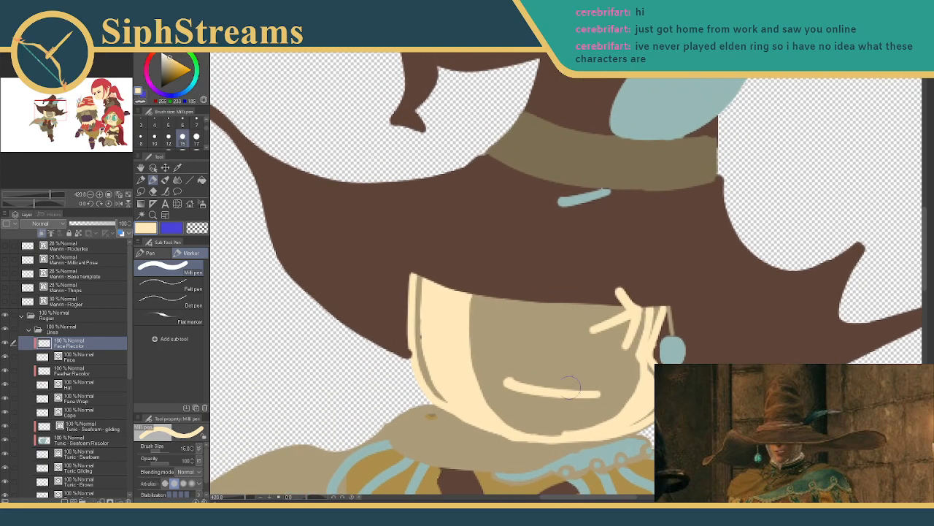
drag(524, 333, 560, 297)
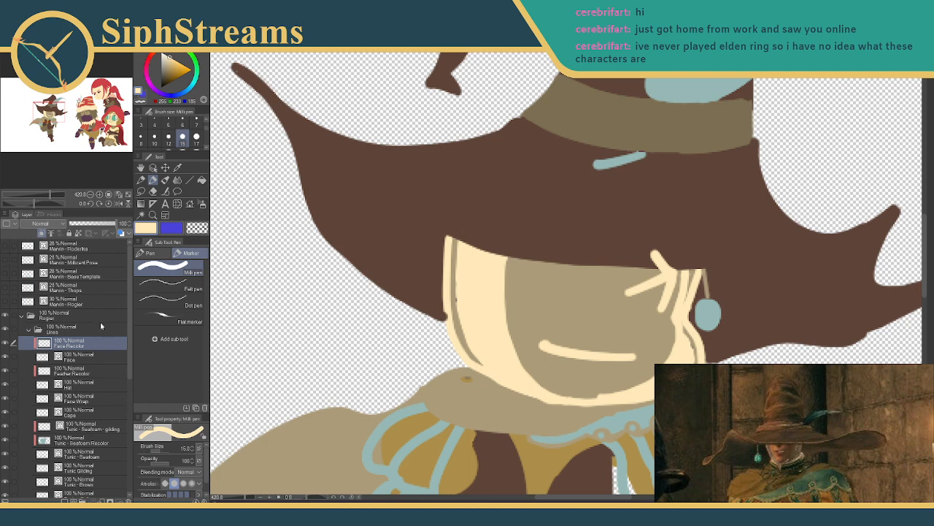
- Locate the leftover tan strokes on the Face Wrap layer and move one from the face's left edge onto empty canvas
click(79, 357)
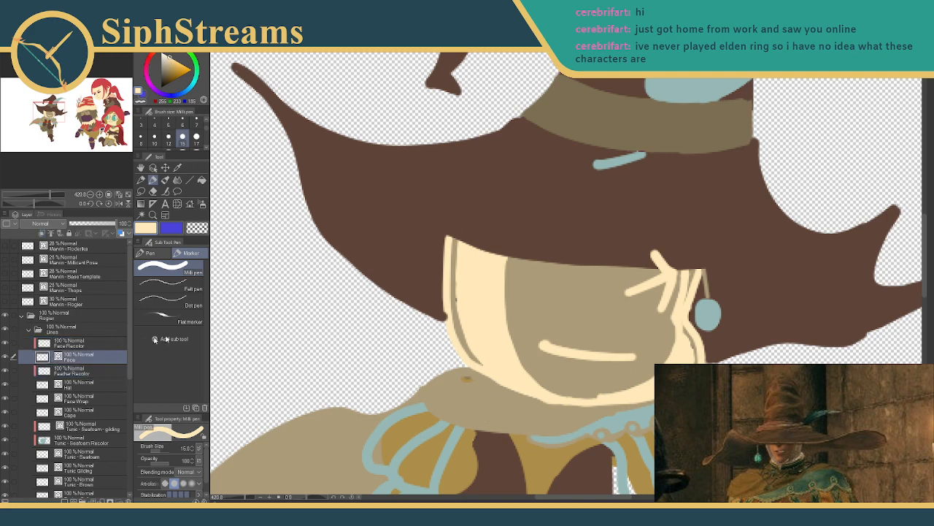
key(e)
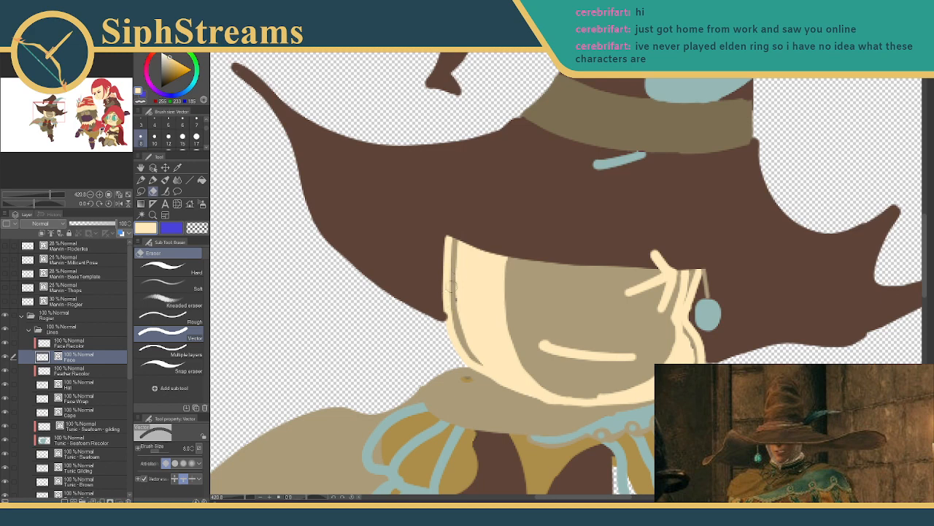
key(p)
click(79, 385)
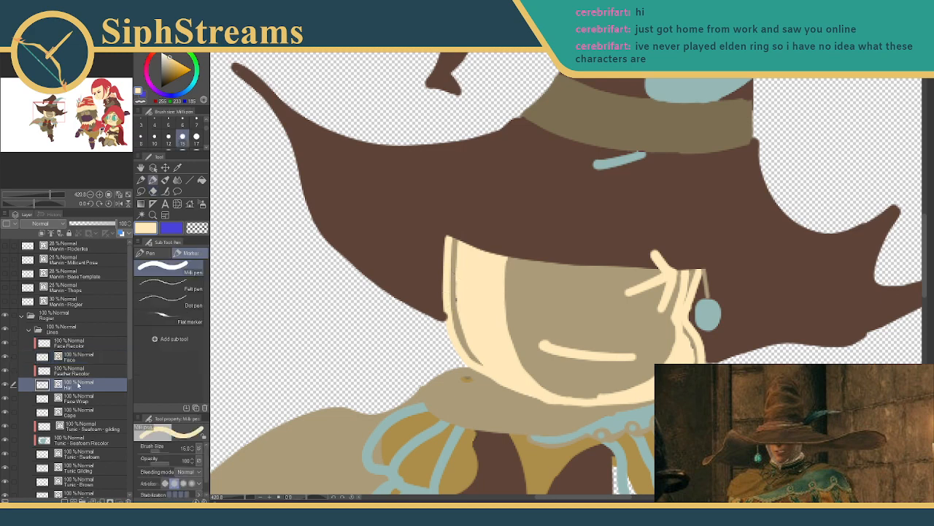
key(e)
key(p)
click(91, 398)
key(e)
mouse_move(458, 270)
mouse_down()
mouse_move(406, 278)
mouse_move(255, 271)
mouse_up()
key(p)
key(ctrl+z)
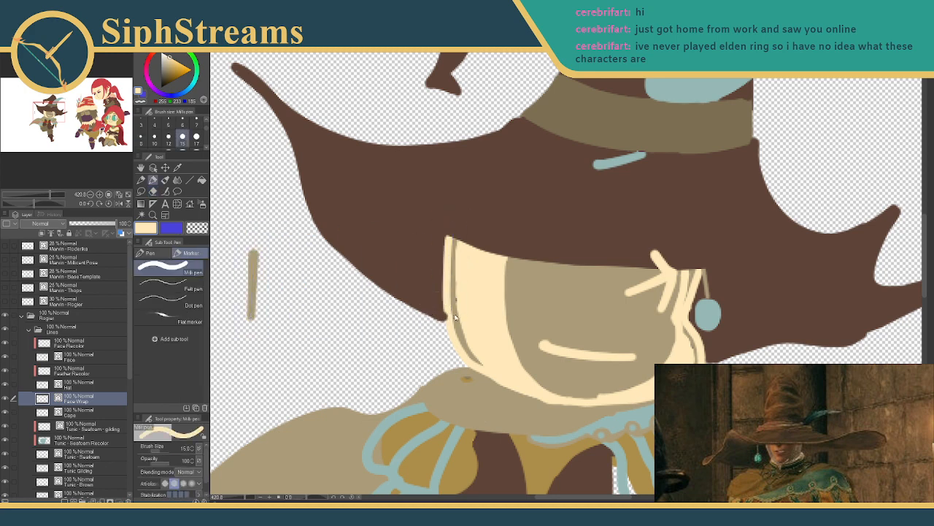
- Move the remaining tan strokes on the left side of the face wrap out onto the empty canvas
drag(454, 316, 289, 309)
mouse_move(454, 289)
mouse_down()
mouse_move(276, 313)
mouse_move(450, 302)
mouse_move(433, 305)
mouse_up()
key(ctrl+z)
key(ctrl+z)
click(451, 299)
click(454, 246)
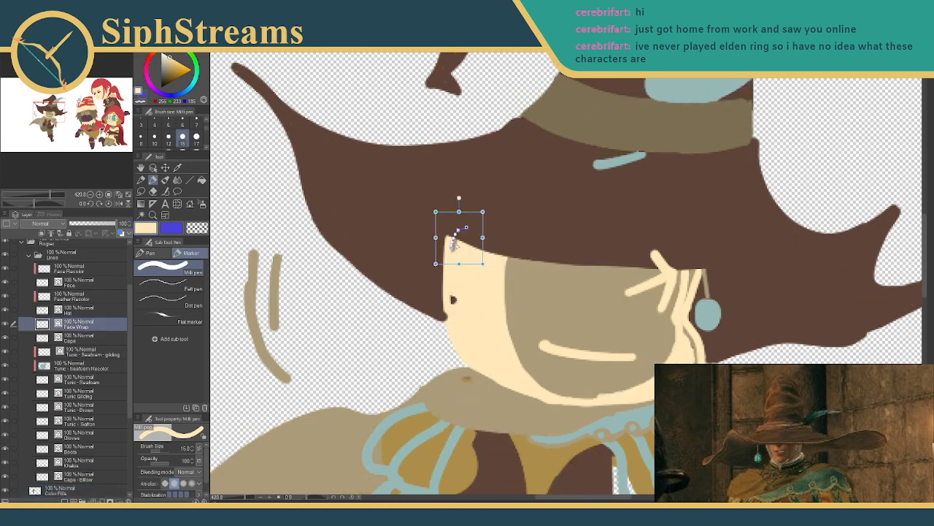
drag(454, 255, 295, 325)
- Erase the displaced tan strokes beside the hat with the Vector eraser
key(e)
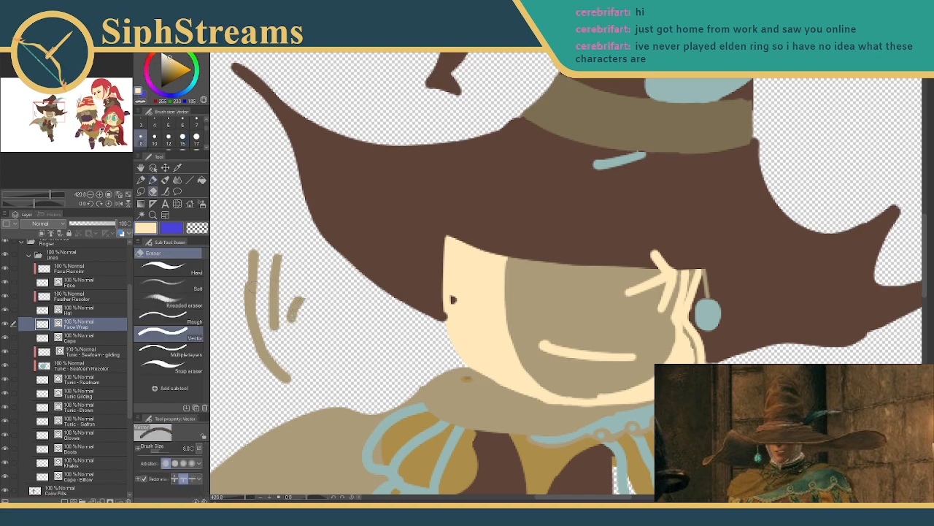
drag(238, 302, 301, 309)
mouse_move(237, 337)
mouse_down()
mouse_move(308, 292)
mouse_move(322, 297)
mouse_up()
drag(248, 317, 264, 310)
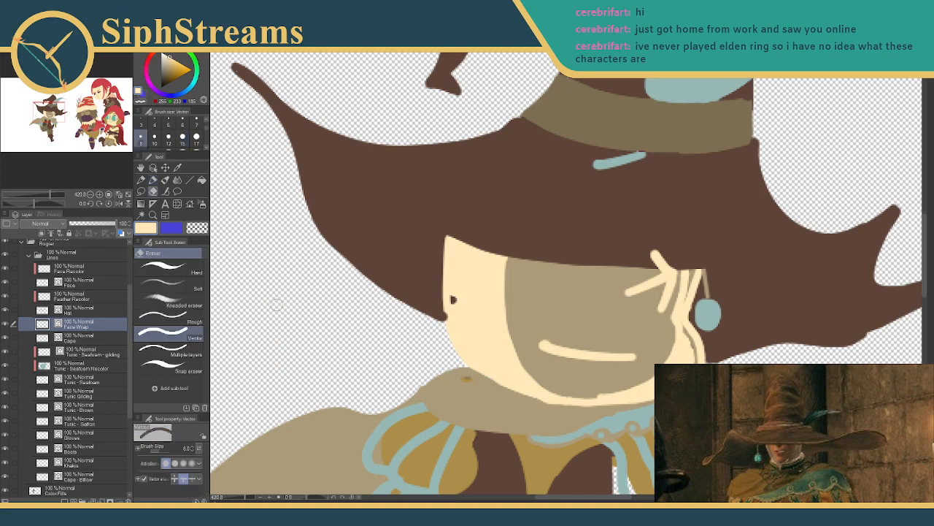
- Remove the leftover tan strokes from the right side of the face wrap between the eye and the earring
key(p)
drag(447, 289, 304, 261)
mouse_move(544, 318)
mouse_down()
mouse_move(751, 384)
mouse_move(862, 358)
mouse_up()
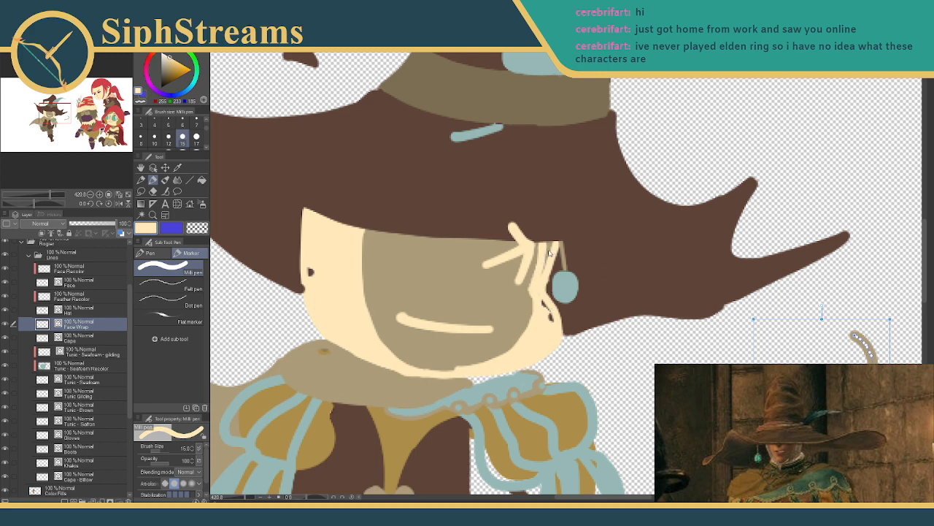
key(ctrl+z)
key(e)
click(546, 308)
key(p)
key(ctrl+z)
key(e)
click(547, 311)
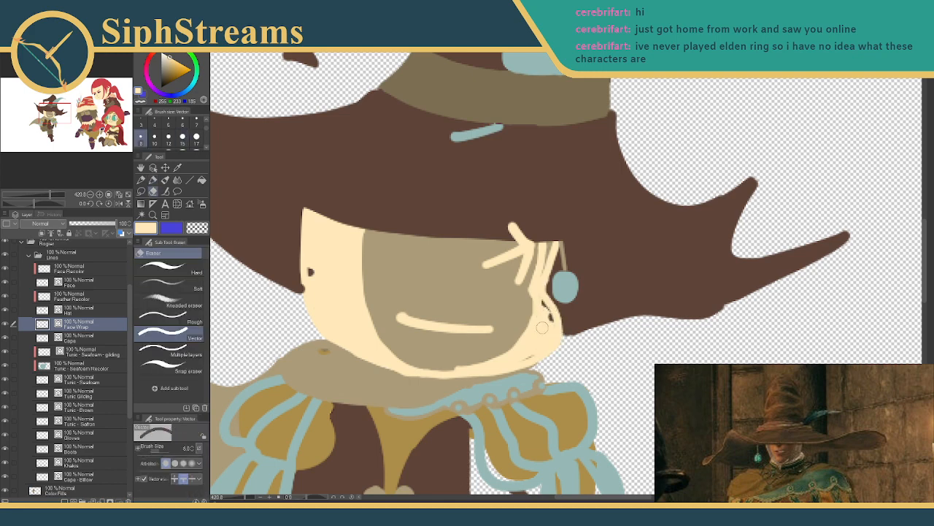
key(p)
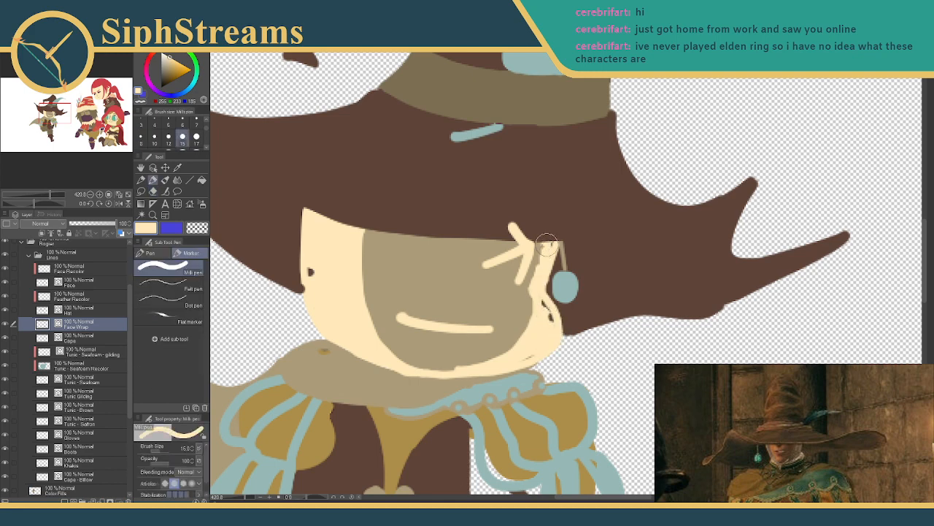
ctrl+click(552, 248)
key(e)
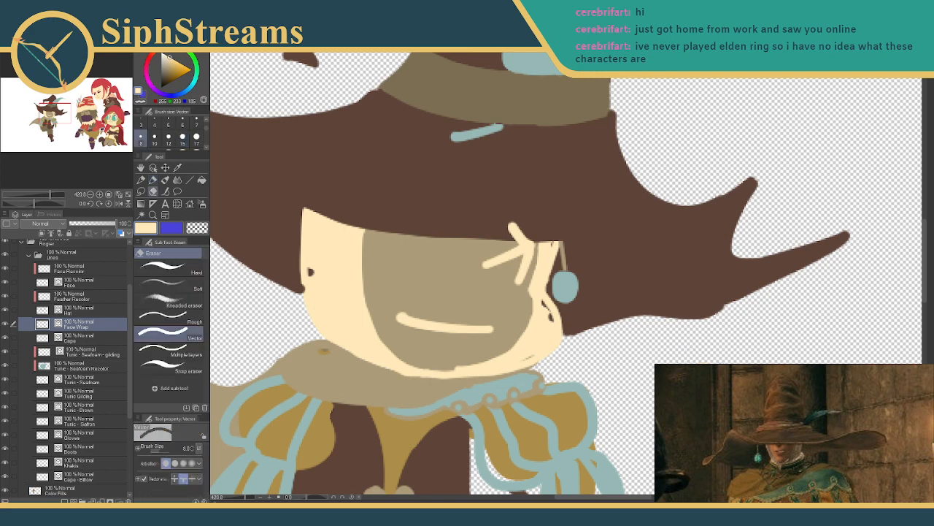
key(p)
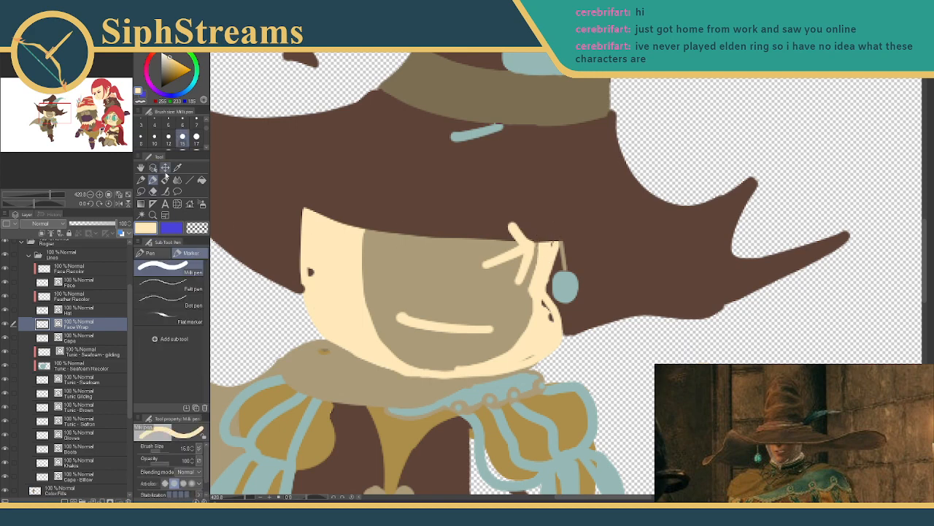
- Try covering the dark gaps at the right edge of the face wrap with cream on the Cape - Billow layer
click(60, 476)
drag(544, 299, 551, 329)
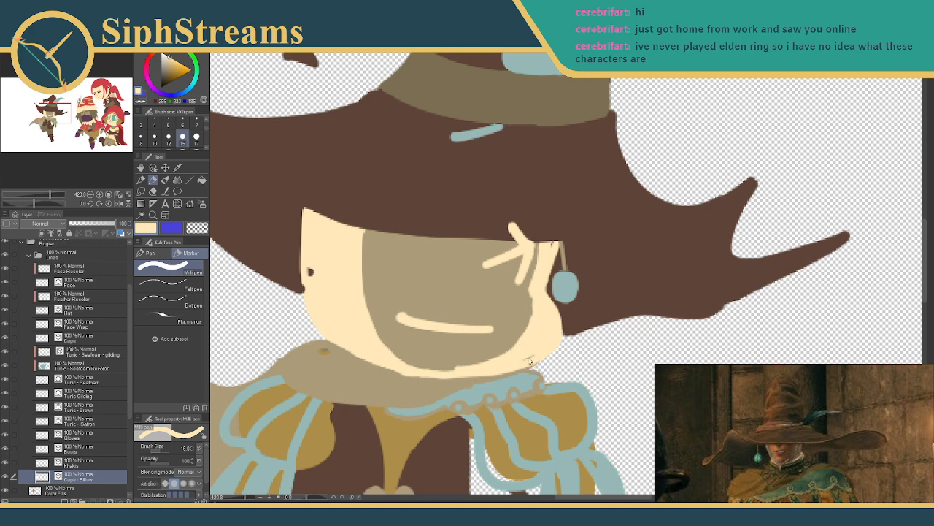
key(e)
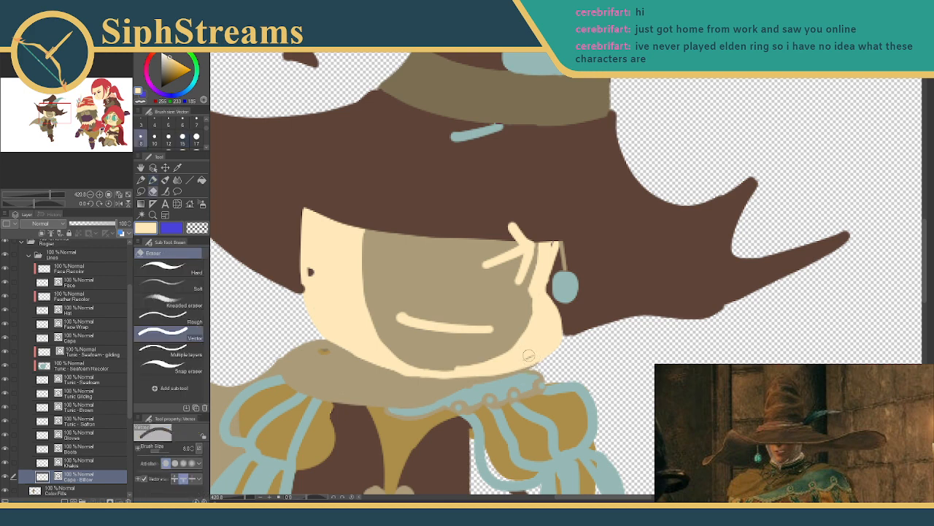
click(86, 287)
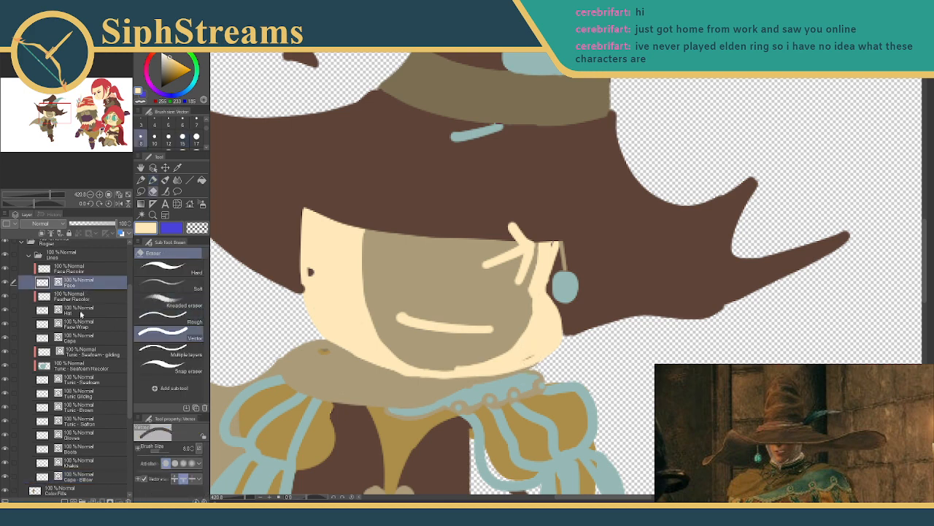
- Try to select and remove the small leftover mark near the lower right edge of the face wrap
click(83, 324)
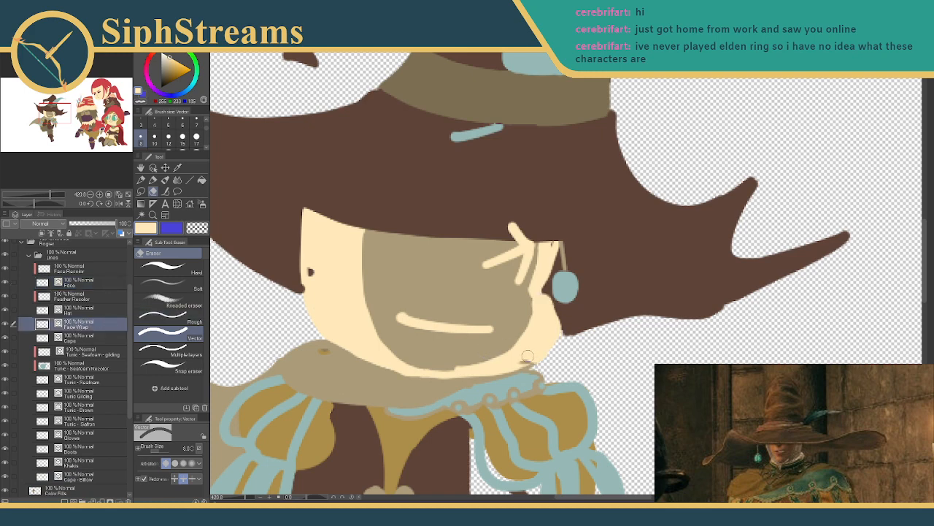
ctrl+click(532, 356)
drag(532, 356, 529, 357)
ctrl+click(528, 357)
ctrl+click(528, 357)
drag(528, 357, 648, 369)
drag(579, 359, 784, 435)
ctrl+click(544, 312)
ctrl+click(550, 323)
ctrl+click(545, 330)
ctrl+click(528, 360)
ctrl+click(527, 359)
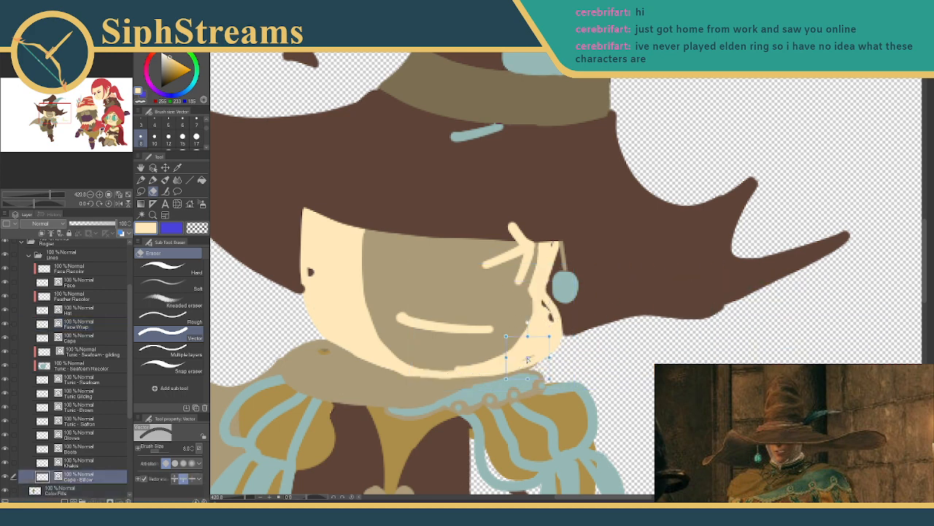
- Adjust the face wrap's lower outline stroke along the collar to cover the small leftover mark
drag(526, 361, 574, 363)
ctrl+click(526, 360)
key(ctrl+z)
ctrl+click(482, 380)
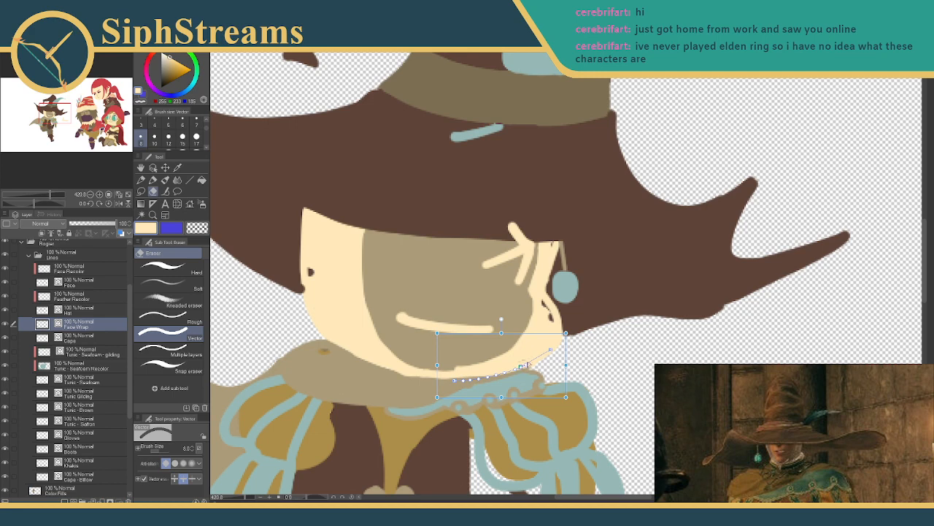
key(ctrl+z)
drag(526, 365, 512, 370)
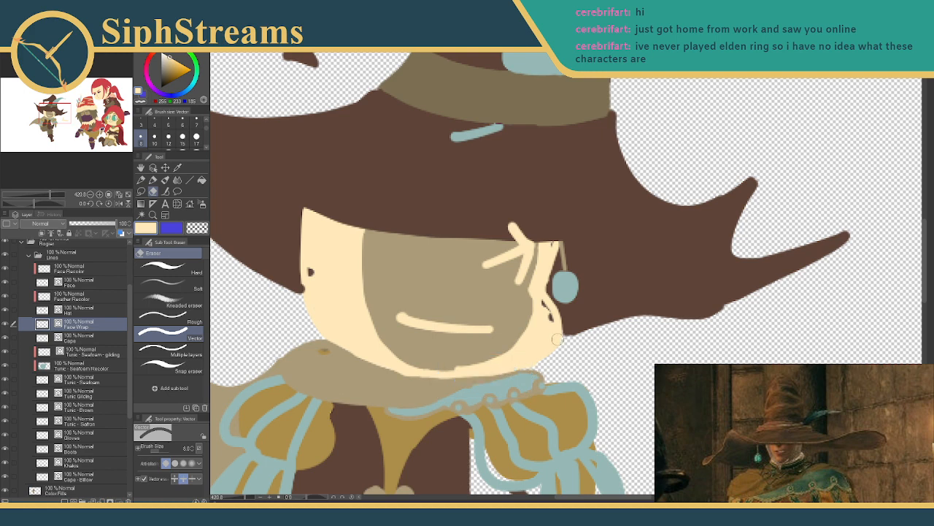
- Paint over the dark gaps at the left and right edges of the face wrap with cream on the Color Fills layer
click(70, 493)
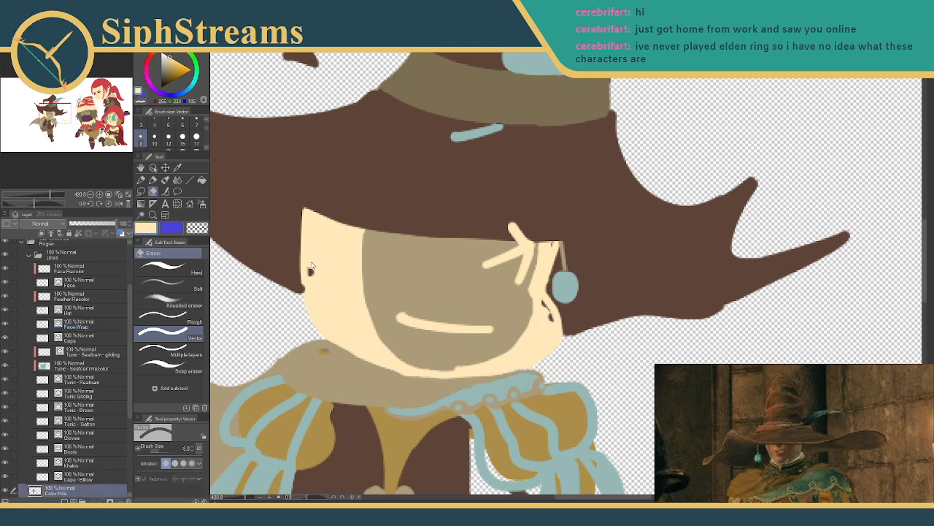
click(153, 179)
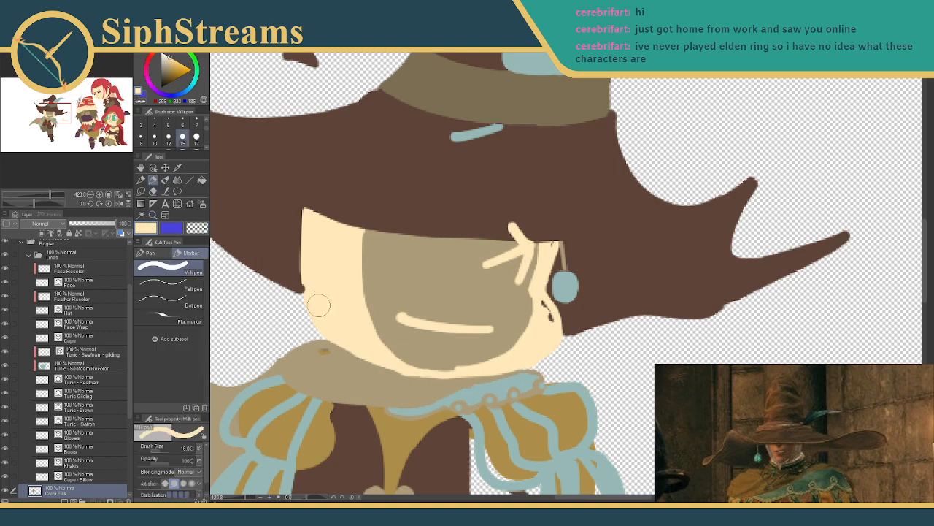
key(ctrl+z)
key(ctrl+y)
click(168, 139)
drag(542, 302, 549, 332)
drag(545, 250, 552, 254)
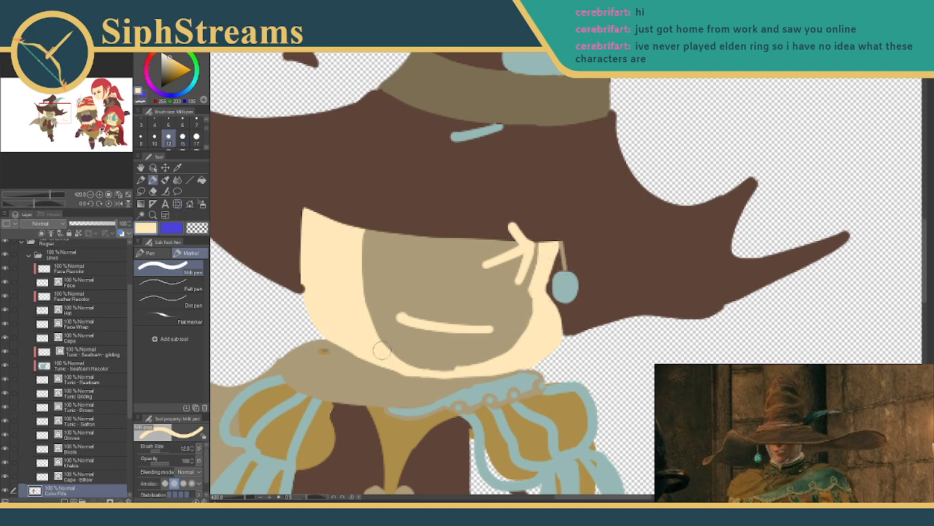
- Clear the stray leftover strokes around the face, working through the Face Wrap, Face and Cape - Billow layers
click(172, 123)
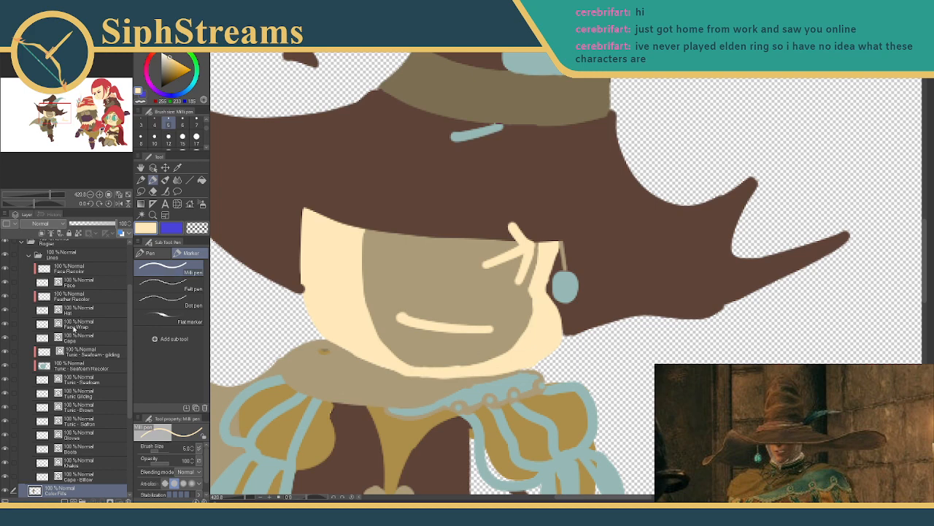
click(76, 326)
key(e)
key(p)
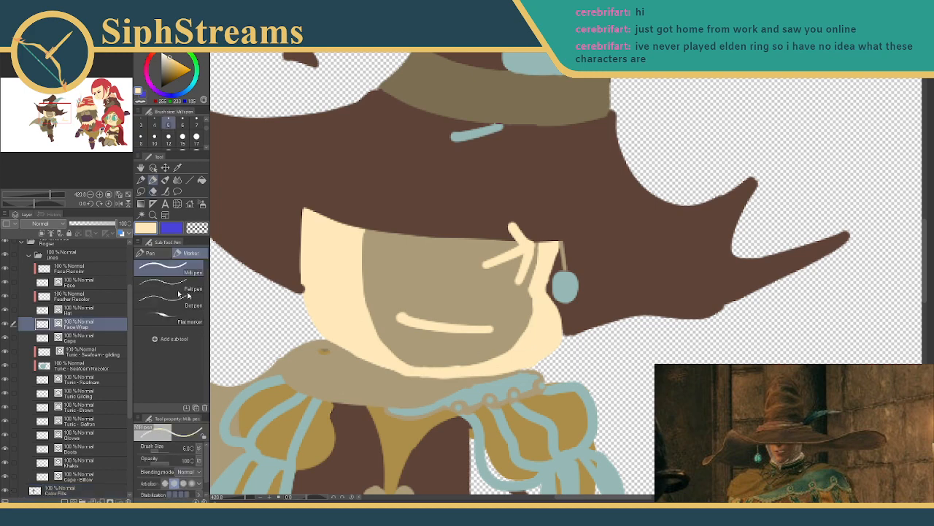
click(82, 284)
key(e)
key(p)
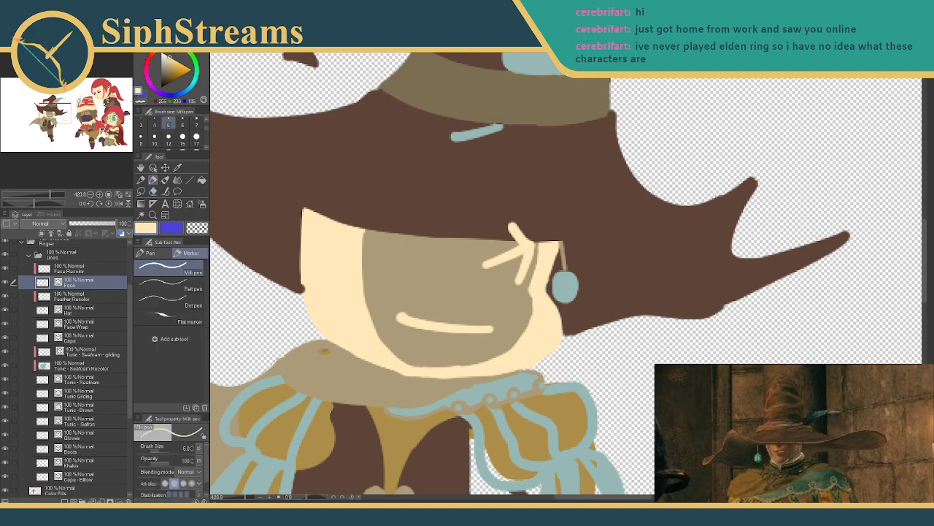
ctrl+click(814, 416)
drag(813, 416, 795, 414)
click(82, 283)
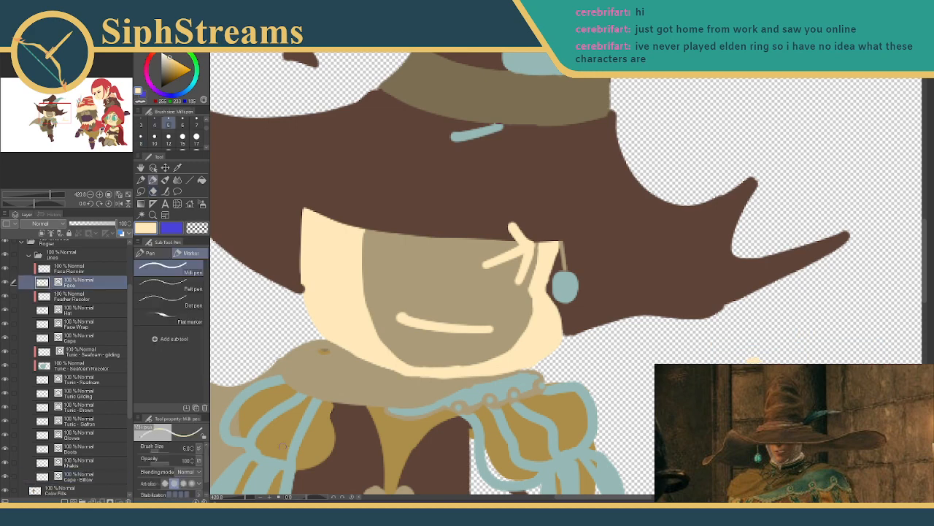
click(96, 475)
key(e)
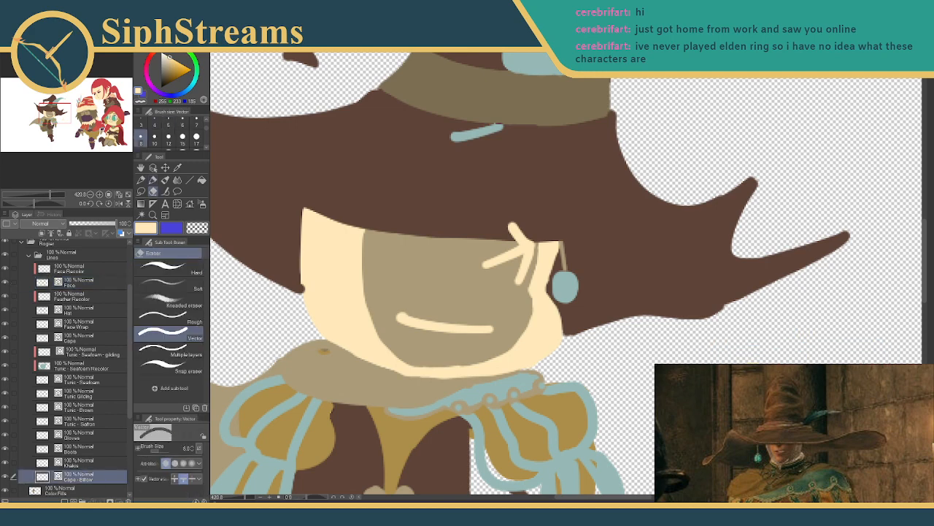
key(p)
- Try to cover the small gold mark on the collar with the cape's tan on the Color Fills layer
mouse_move(655, 373)
mouse_down()
mouse_move(688, 338)
mouse_move(727, 398)
mouse_up()
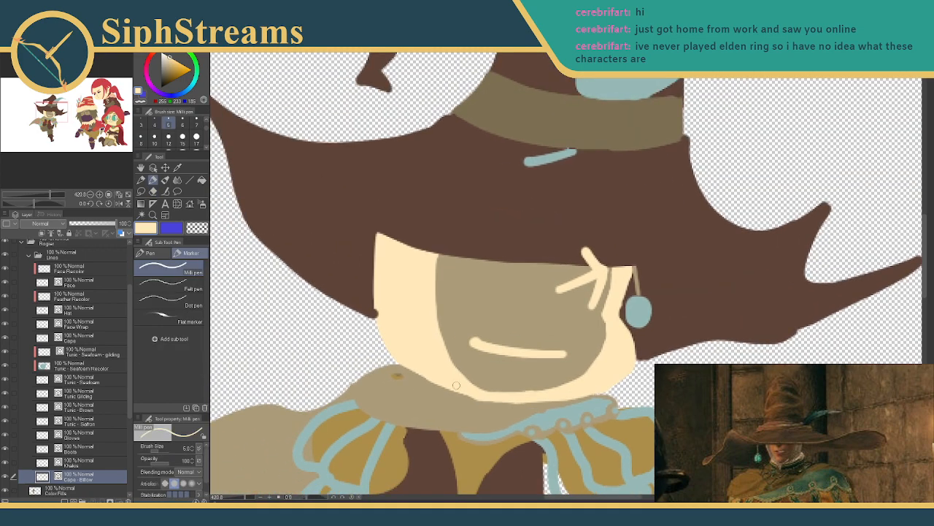
ctrl+click(393, 379)
drag(395, 379, 394, 381)
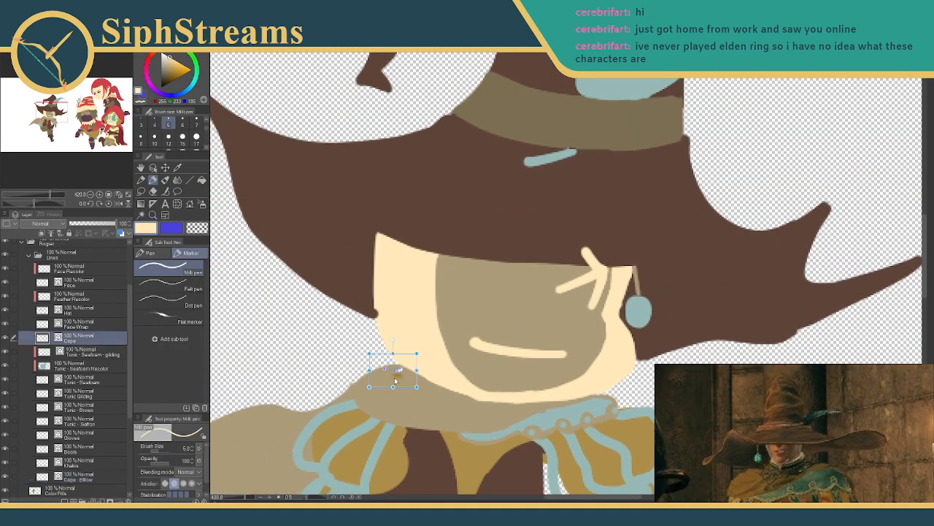
click(94, 476)
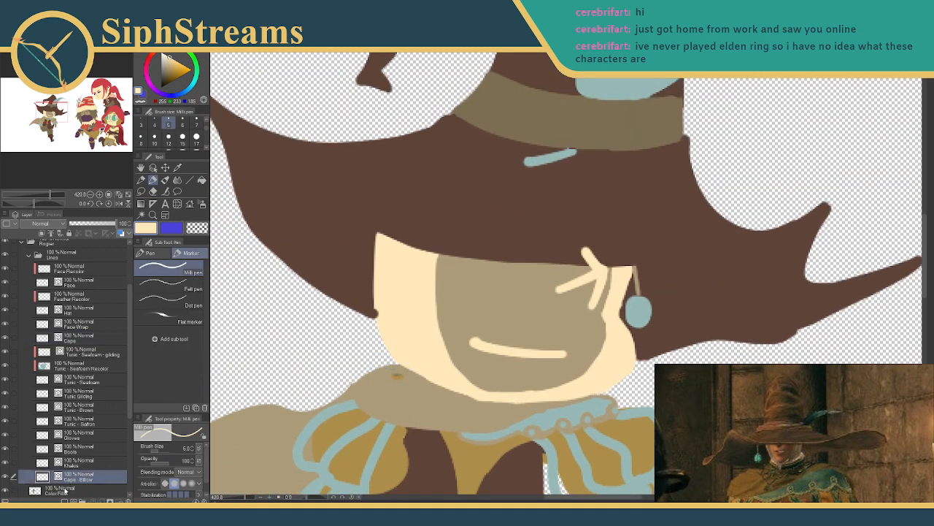
click(66, 488)
click(177, 168)
click(373, 365)
click(153, 179)
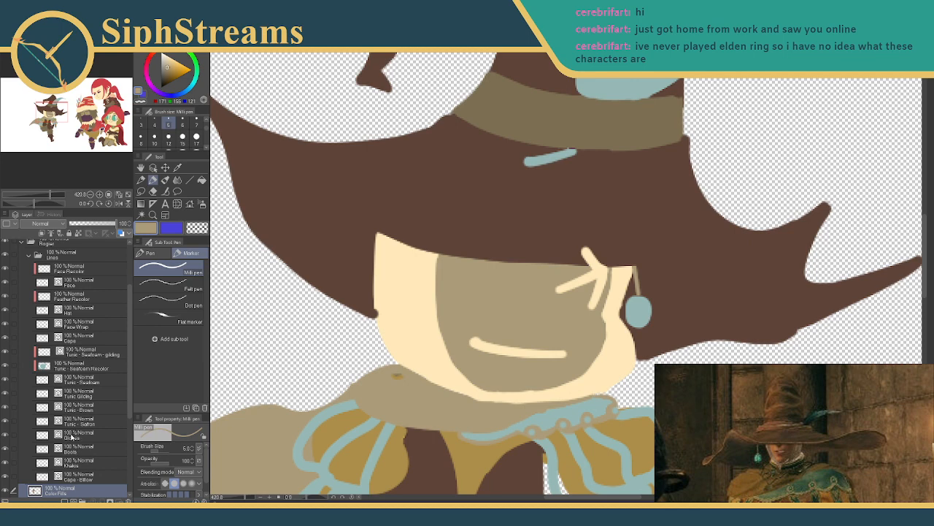
- Erase the gold from the small collar mark on the Tunic Gilding and Tunic - Saffron layers
click(82, 395)
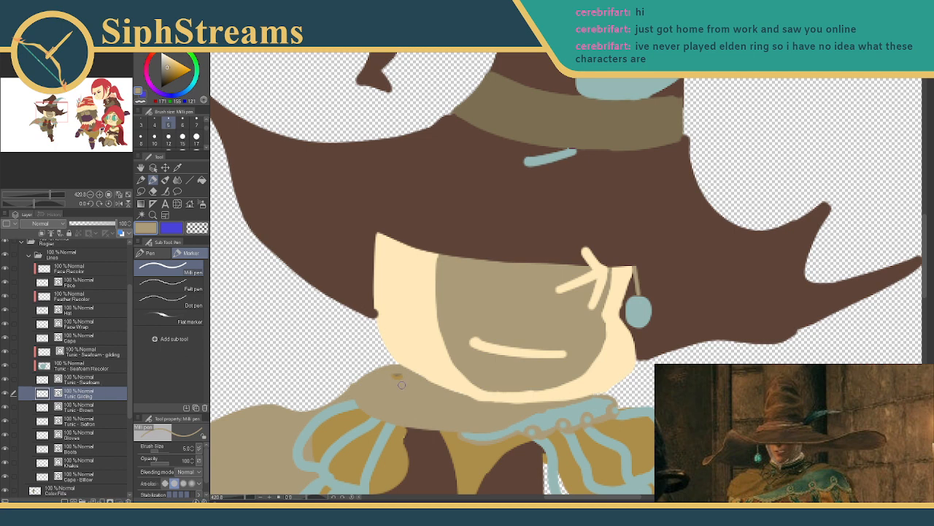
key(e)
click(82, 422)
key(p)
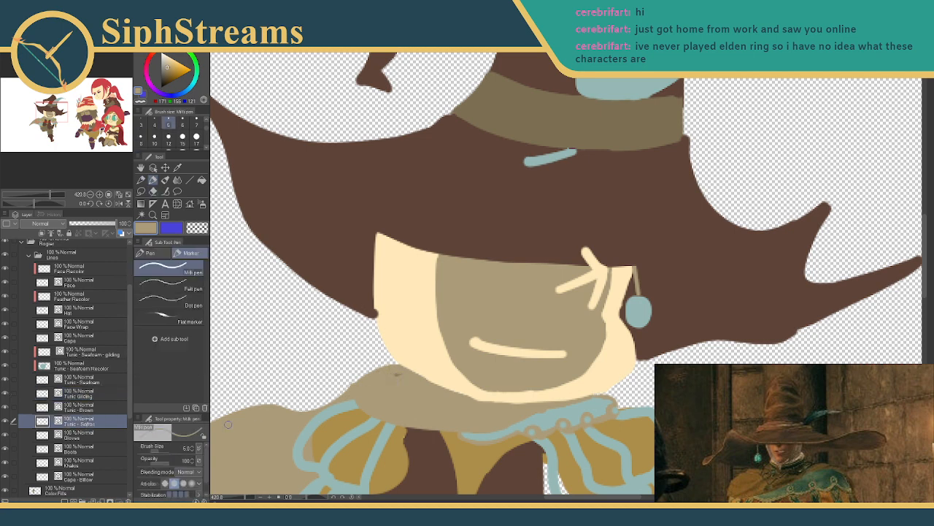
- Pull the stray Tunic - Saffron stroke out of the collar mark onto the empty canvas beside the character
ctrl+click(399, 378)
ctrl+click(398, 381)
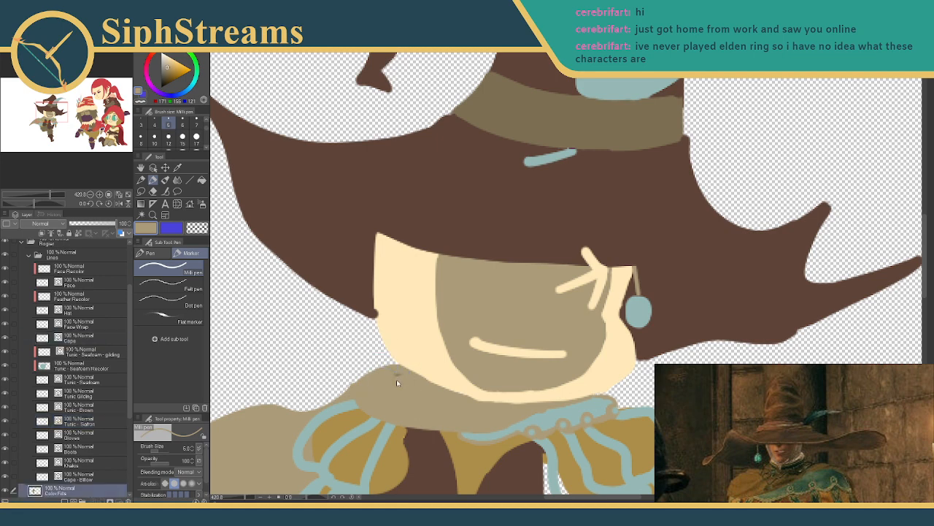
ctrl+click(396, 377)
ctrl+click(395, 382)
ctrl+click(442, 444)
ctrl+click(439, 450)
ctrl+click(445, 445)
ctrl+click(395, 400)
ctrl+click(397, 380)
ctrl+click(398, 376)
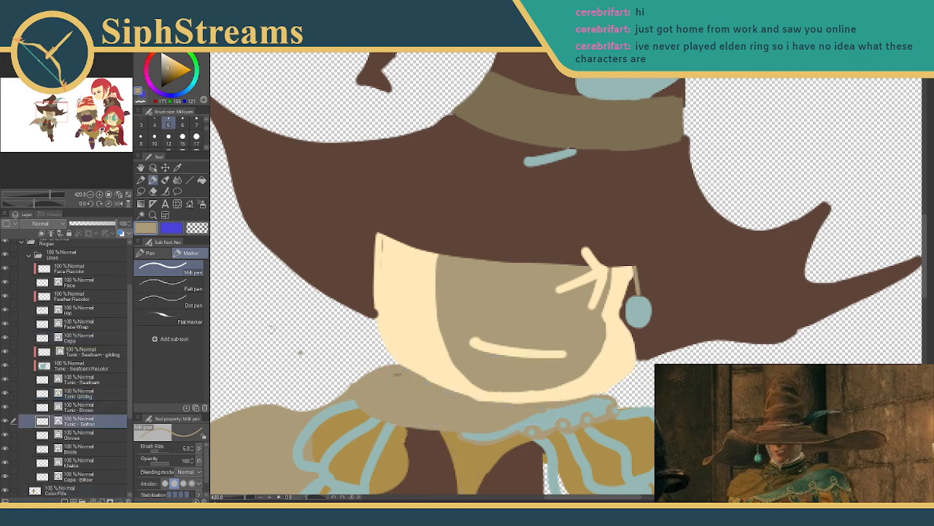
- Cover the thin line at the face wrap's upper left edge with sampled cream on the Color Fills layer
click(177, 169)
click(398, 286)
click(154, 183)
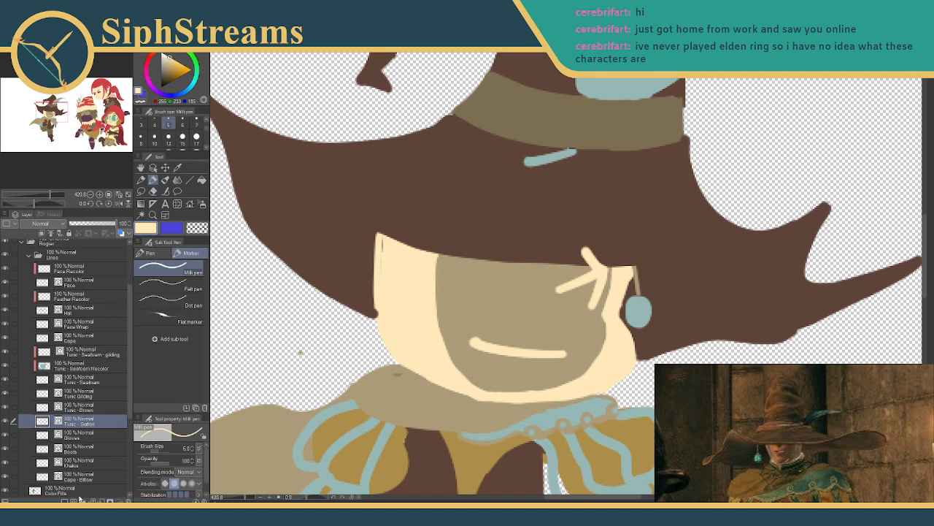
click(81, 490)
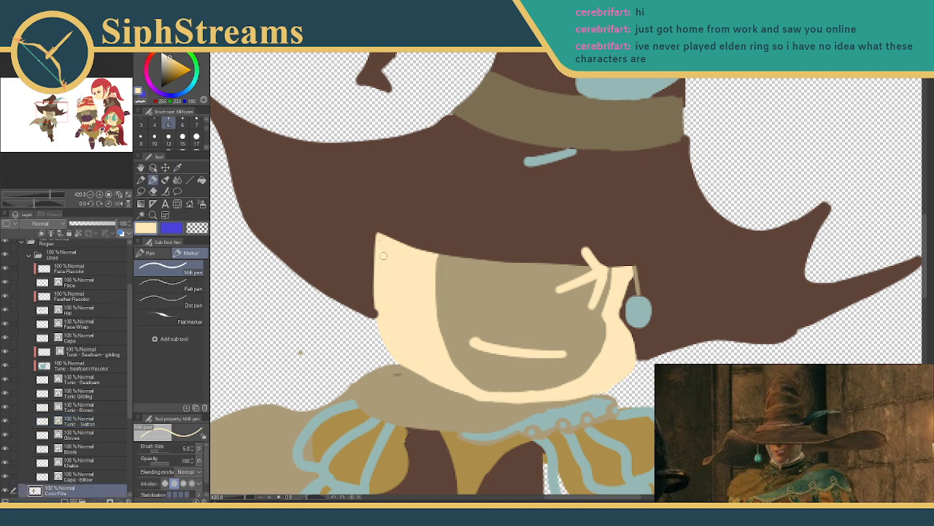
- Adjust the end of the hat brim's lower left outline stroke where it meets the face wrap
ctrl+click(374, 314)
drag(376, 317, 371, 318)
ctrl+click(351, 292)
ctrl+click(345, 299)
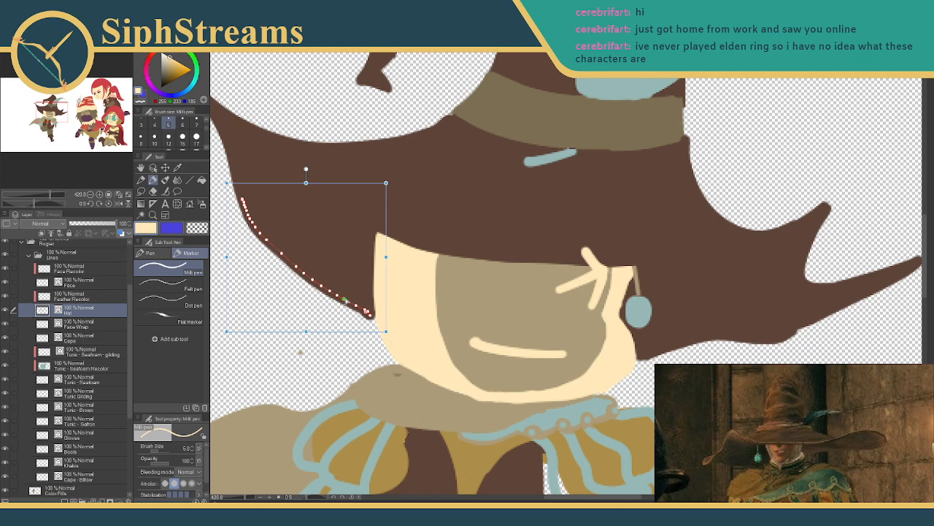
ctrl+click(348, 300)
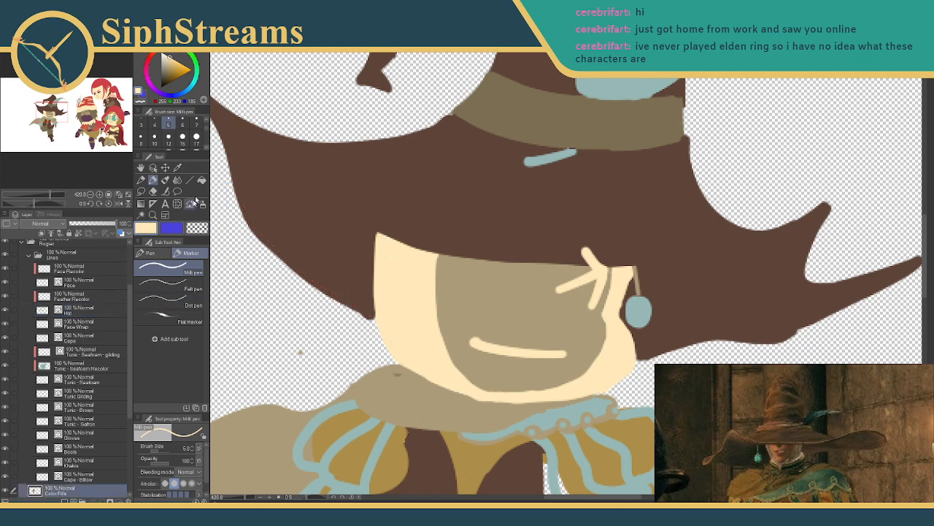
- Touch up the lower left edge of the hat brim with the hat's sampled brown on the Color Fills layer
alt+click(290, 184)
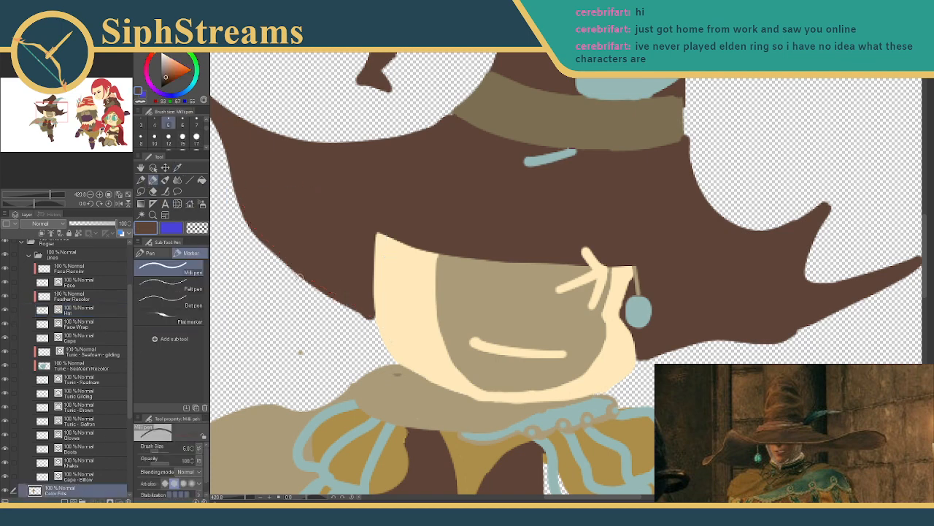
drag(353, 300, 360, 206)
right_click(365, 265)
click(393, 250)
drag(341, 248, 383, 74)
mouse_move(481, 304)
mouse_down()
mouse_move(465, 306)
mouse_move(518, 482)
mouse_move(503, 444)
mouse_up()
drag(376, 276, 365, 250)
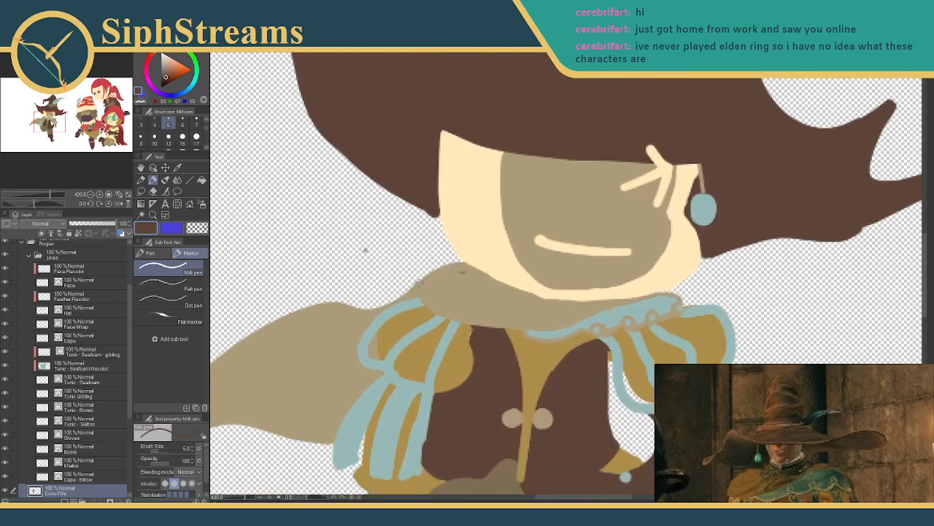
- Erase the stray dot left of the face on the Tunic - Saffron layer
key(e)
key(p)
ctrl+click(364, 250)
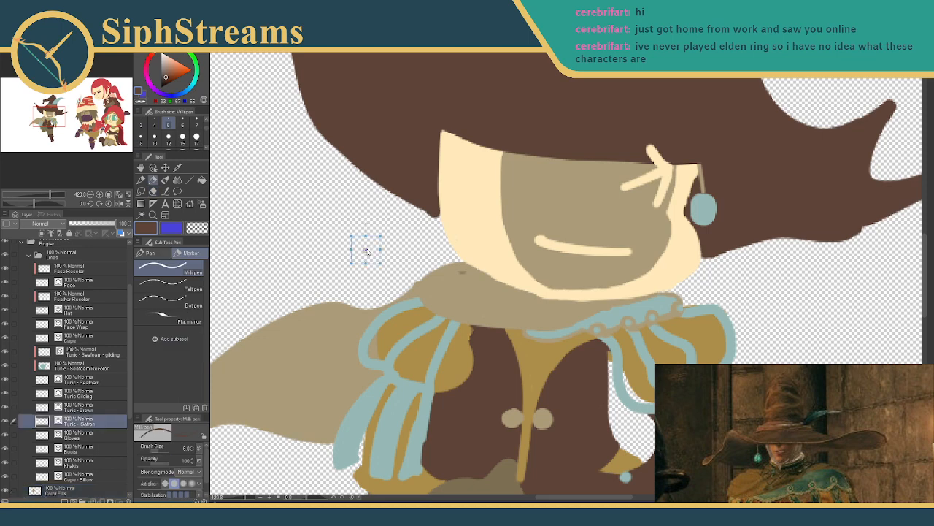
key(ctrl+z)
click(96, 422)
key(e)
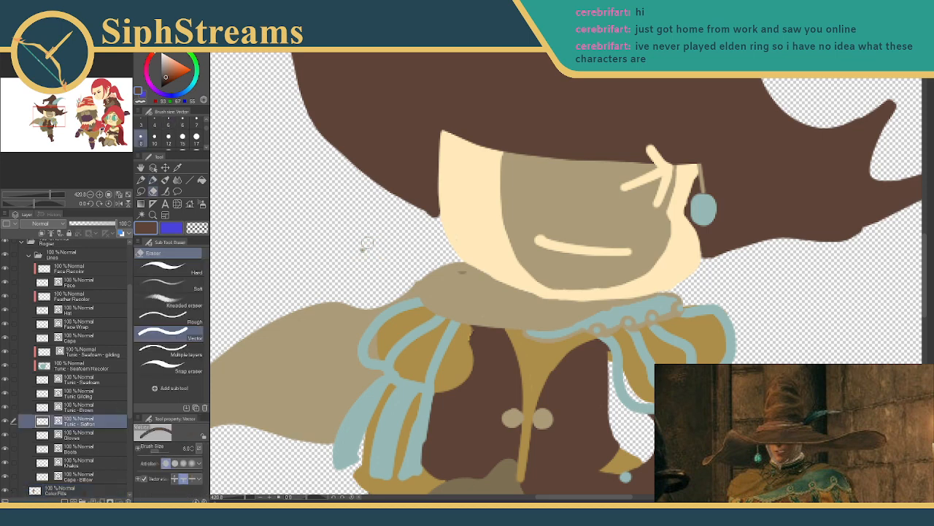
key(p)
- Move the leftover dark stroke on the collar out to the empty canvas and erase it on the Cape layer
ctrl+click(462, 272)
drag(450, 267, 309, 246)
ctrl+click(446, 272)
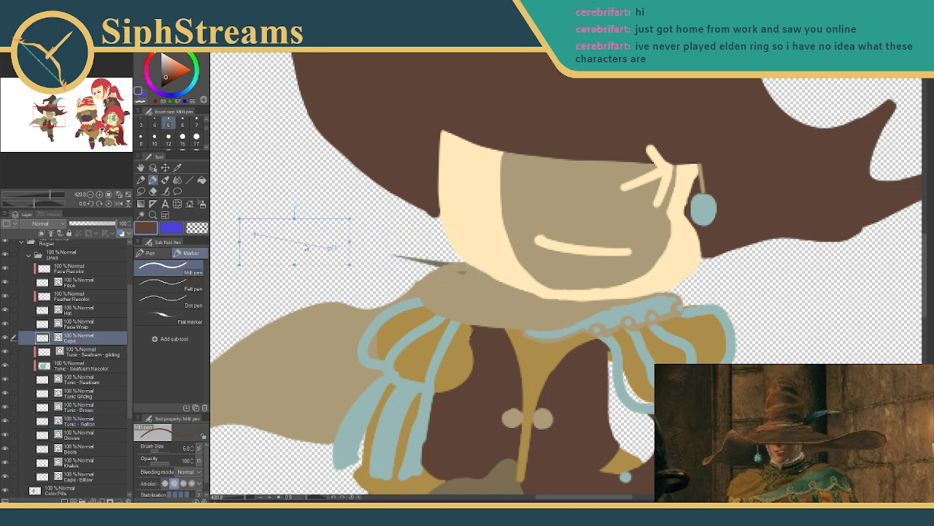
key(e)
key(p)
ctrl+click(335, 246)
click(89, 338)
key(e)
mouse_move(352, 227)
mouse_down()
mouse_move(322, 259)
mouse_move(305, 248)
mouse_up()
key(p)
mouse_move(374, 308)
mouse_down()
mouse_move(372, 267)
mouse_move(359, 279)
mouse_move(367, 252)
mouse_move(384, 257)
mouse_move(391, 126)
mouse_up()
drag(358, 251, 351, 211)
mouse_move(411, 229)
mouse_down()
mouse_move(417, 213)
mouse_move(373, 340)
mouse_up()
drag(246, 497, 241, 497)
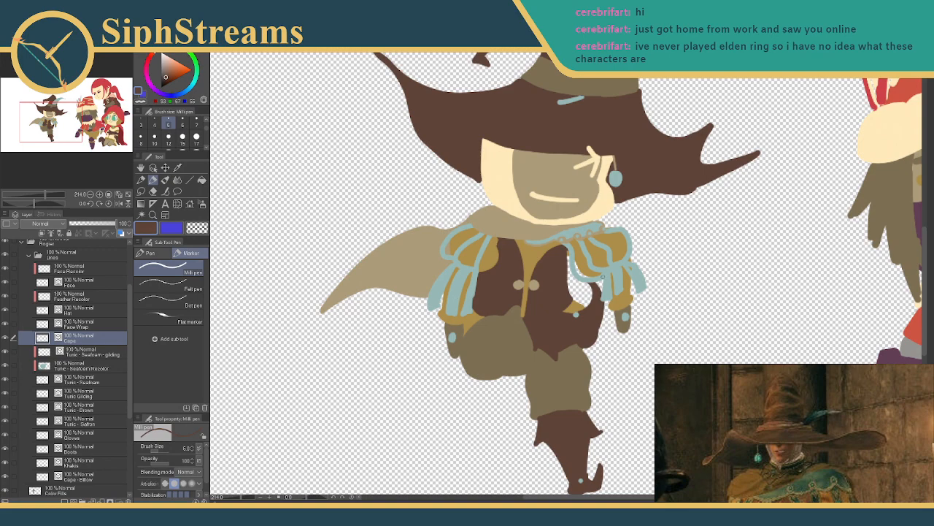
drag(299, 87, 317, 86)
scroll(433, 271, up, 4)
key(e)
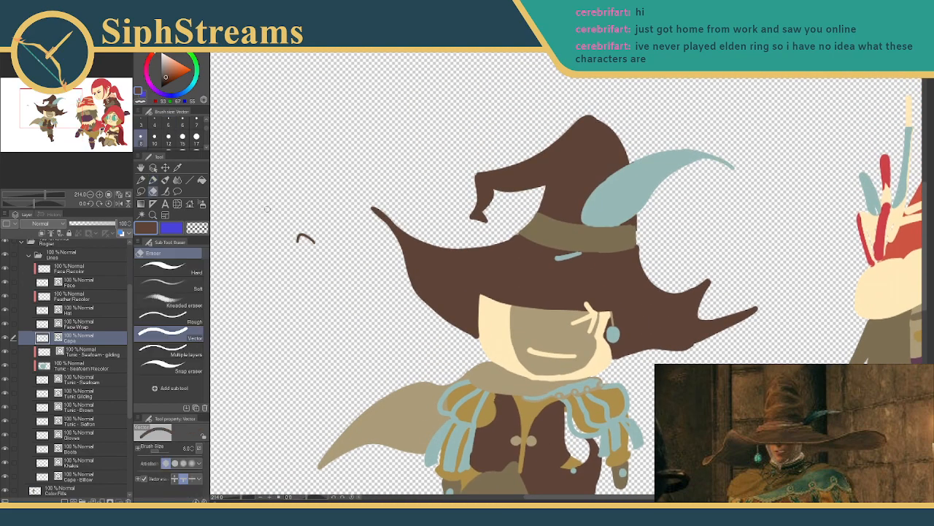
key(p)
mouse_move(426, 281)
mouse_down()
mouse_move(372, 243)
mouse_move(381, 235)
mouse_up()
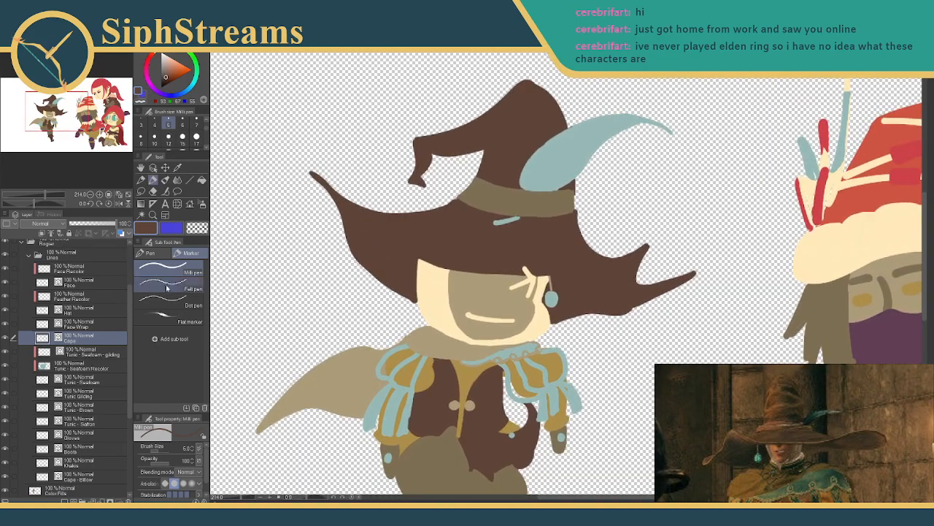
- Erase the upper part of the eye stroke that overlaps the hat brim on the Face layer
click(73, 283)
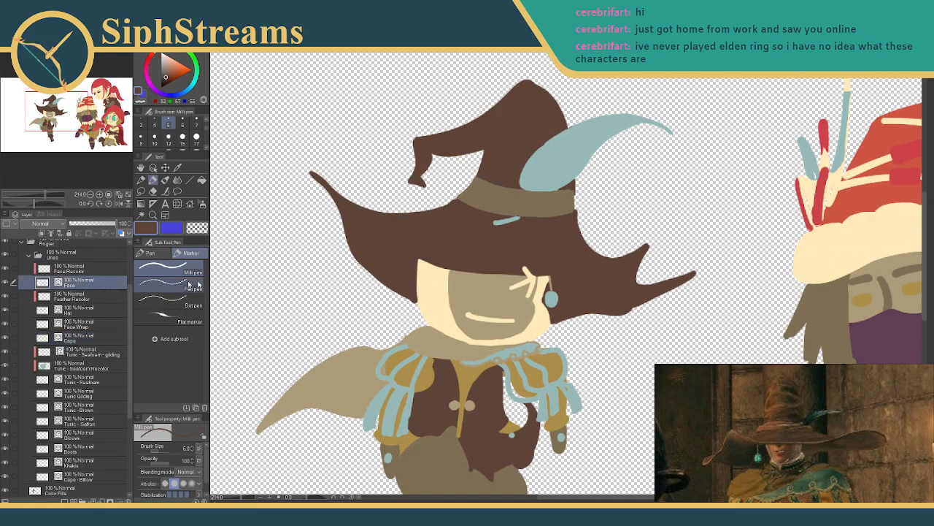
key(e)
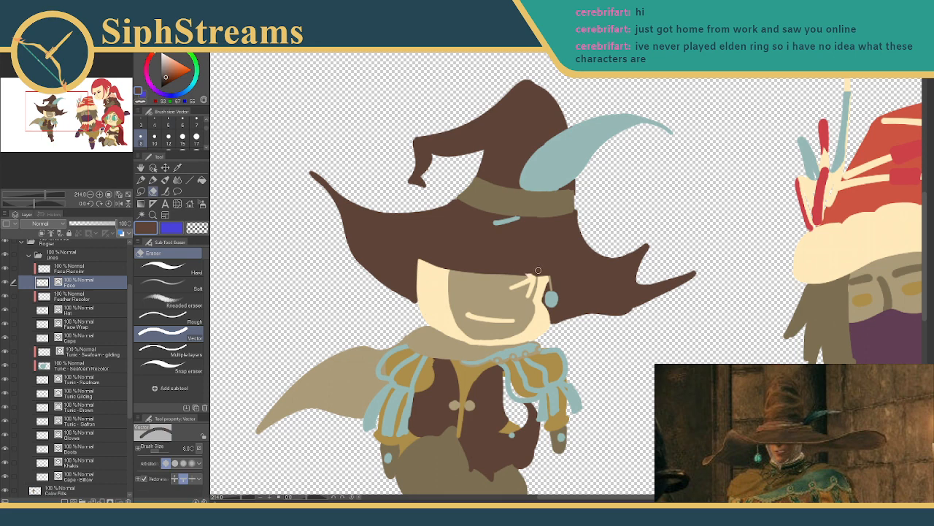
key(p)
key(alt+bracketright)
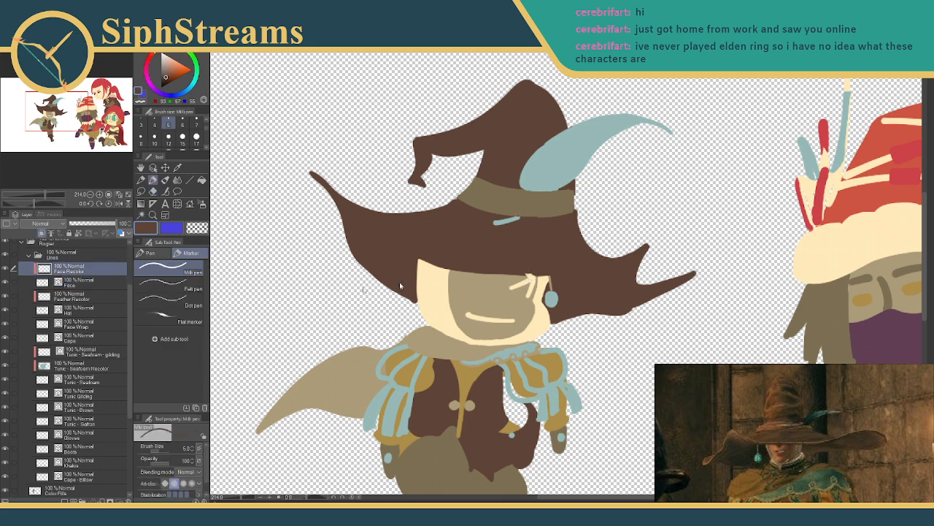
click(53, 285)
key(alt+bracketright)
key(alt+bracketleft)
key(e)
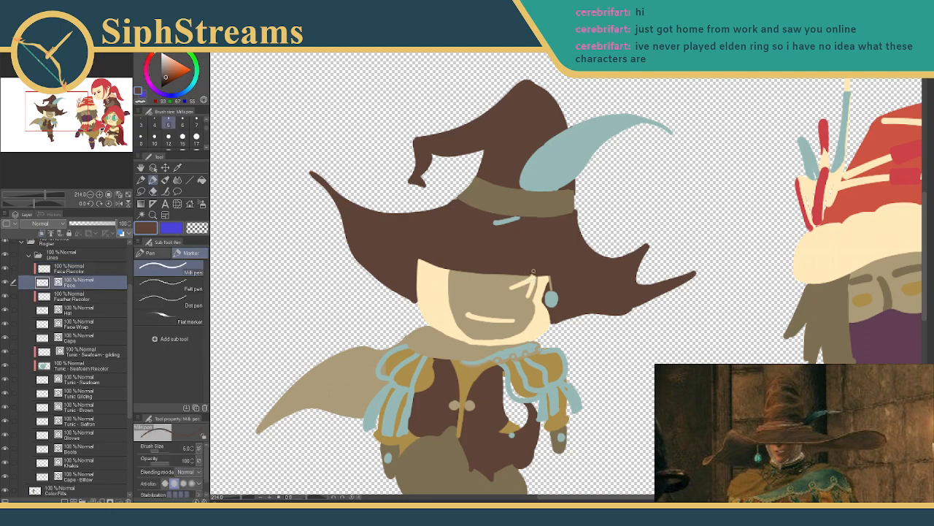
key(p)
- Reshape the hat brim's lower line on the Hat layer by pulling its middle control points down over the face wrap
mouse_move(471, 236)
mouse_down()
mouse_move(473, 214)
mouse_move(482, 269)
mouse_move(412, 317)
mouse_up()
drag(271, 445, 276, 423)
drag(467, 292, 535, 265)
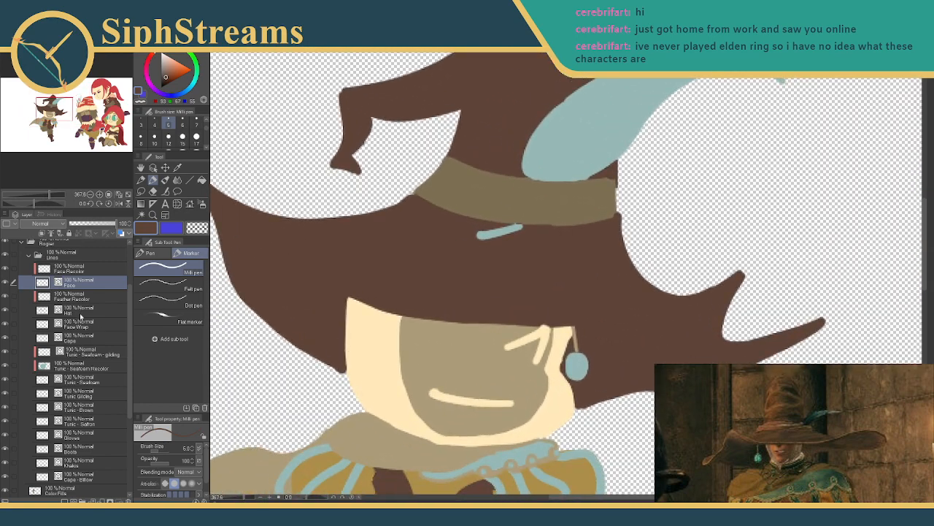
click(80, 316)
click(165, 180)
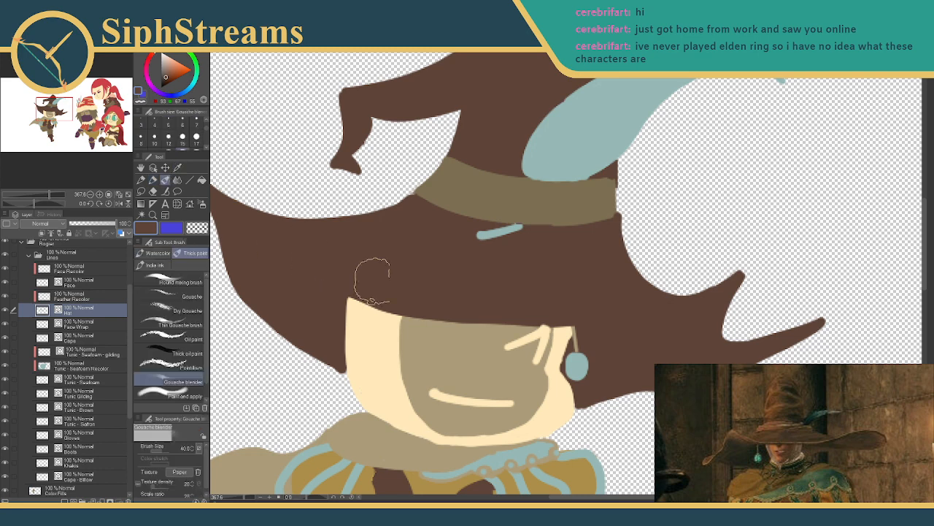
click(152, 180)
ctrl+click(504, 321)
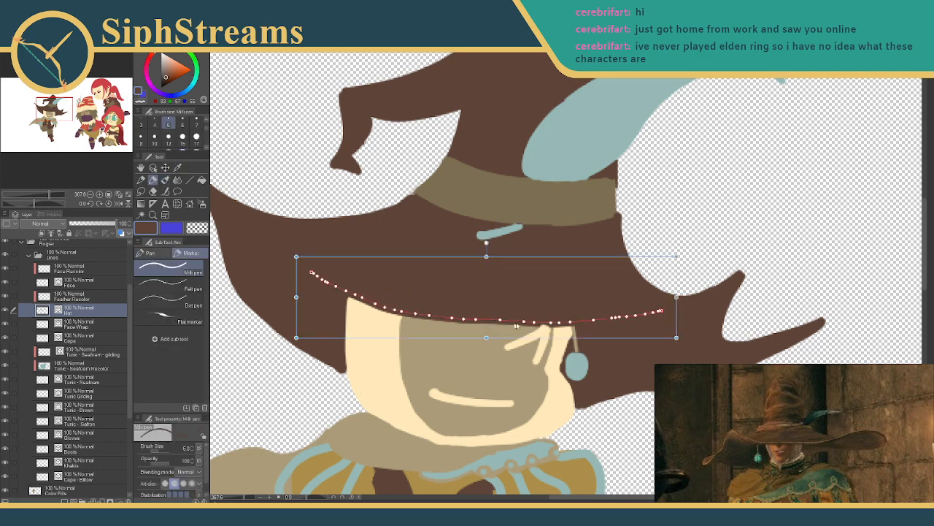
drag(533, 322, 444, 321)
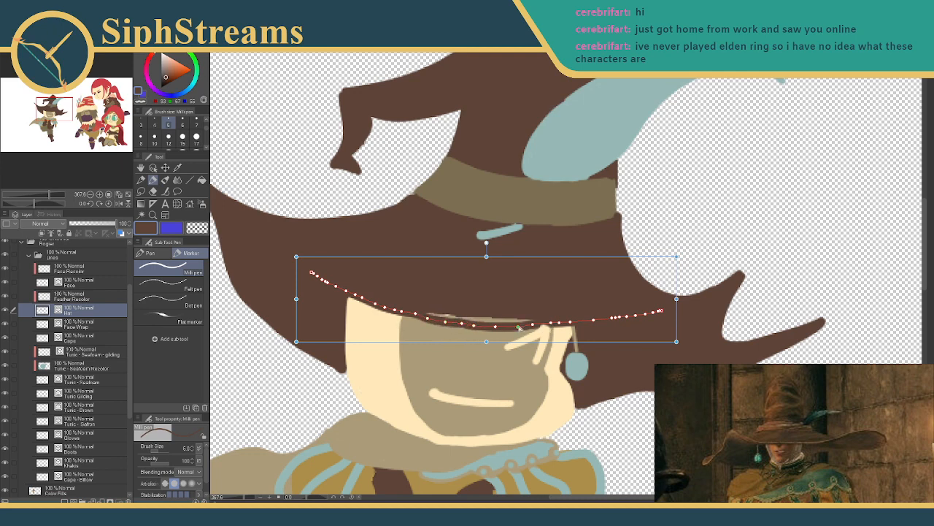
drag(527, 322, 495, 330)
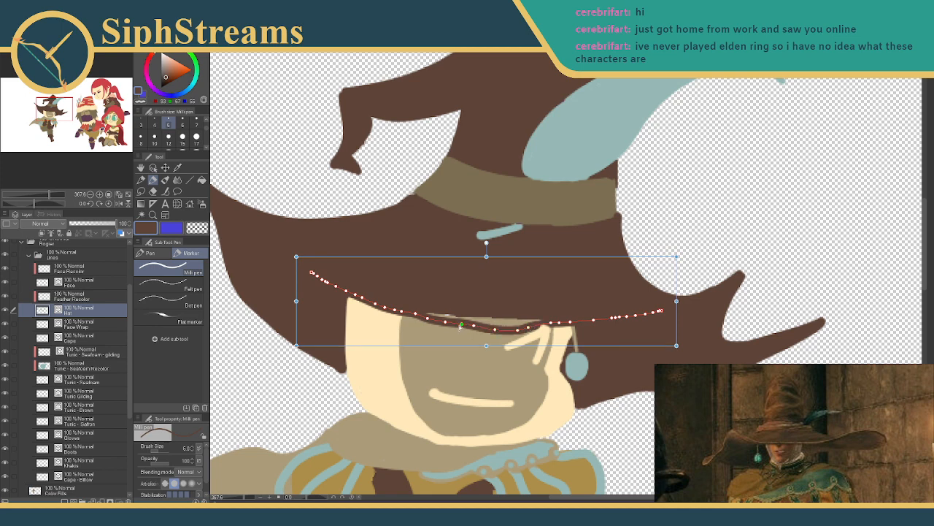
drag(476, 330, 476, 327)
drag(415, 314, 416, 316)
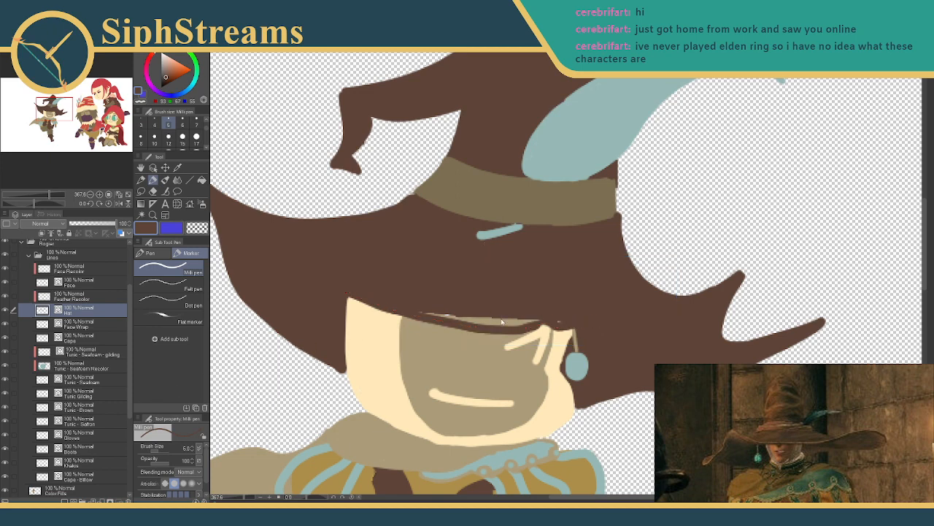
- Fill the gap above the reshaped brim line with hat brown on the Color Fills layer
click(83, 493)
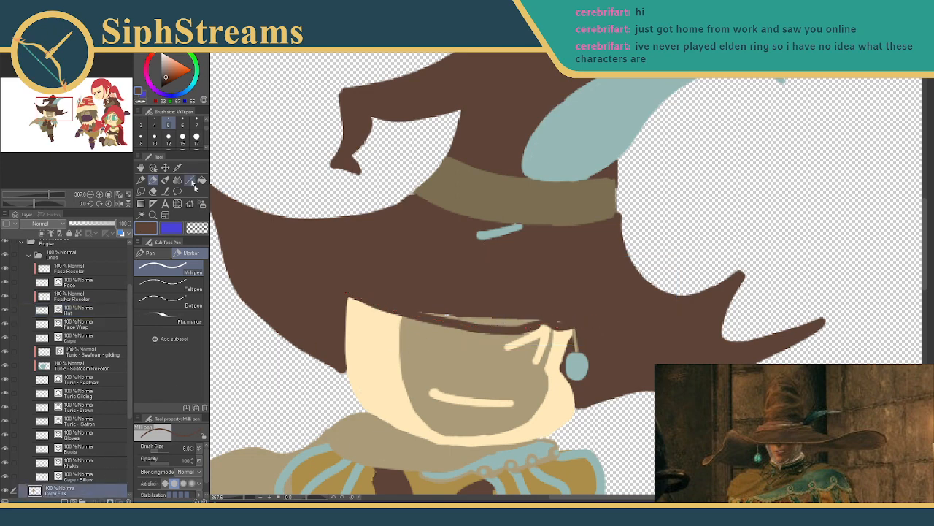
drag(426, 313, 539, 322)
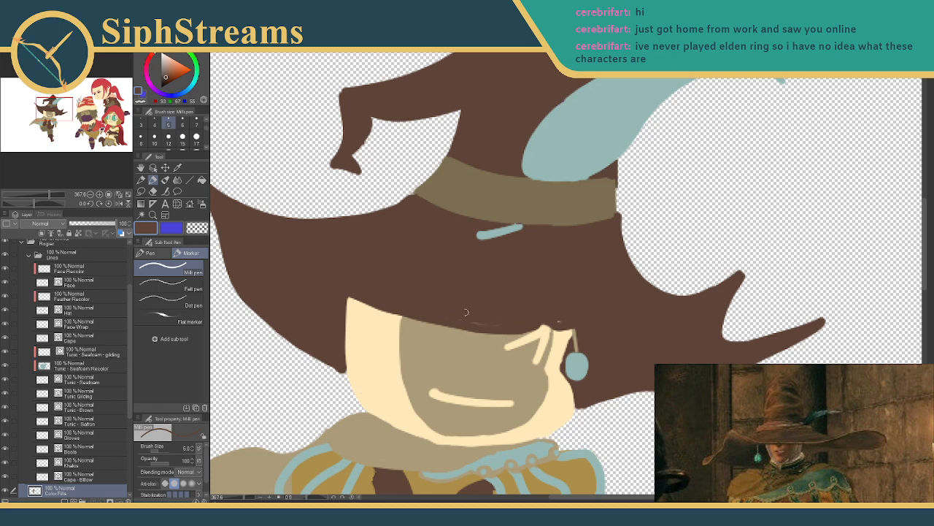
drag(458, 322, 562, 321)
- Look over the whole Rogier character from hat to boots for remaining gaps and stray strokes in the flat colours
drag(363, 319, 407, 297)
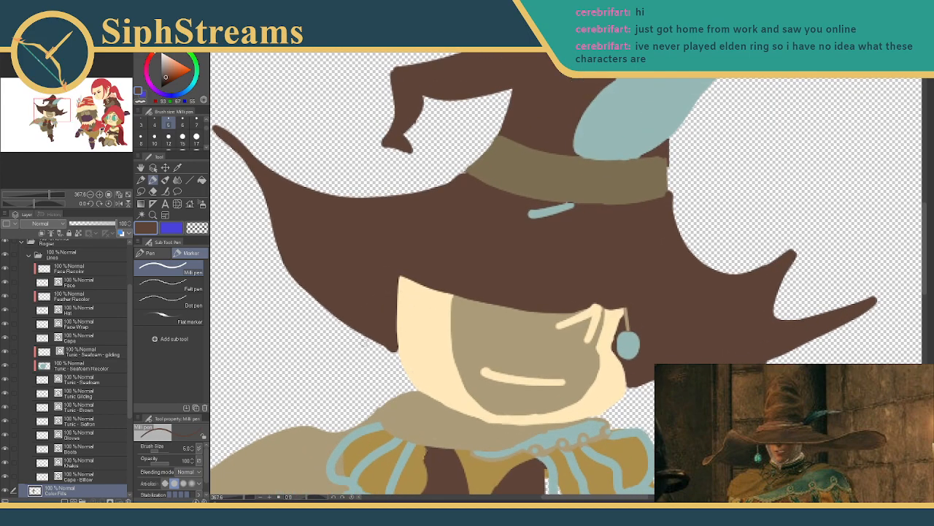
drag(368, 243, 325, 190)
drag(378, 297, 516, 182)
drag(244, 499, 242, 499)
drag(431, 379, 288, 352)
drag(421, 304, 388, 312)
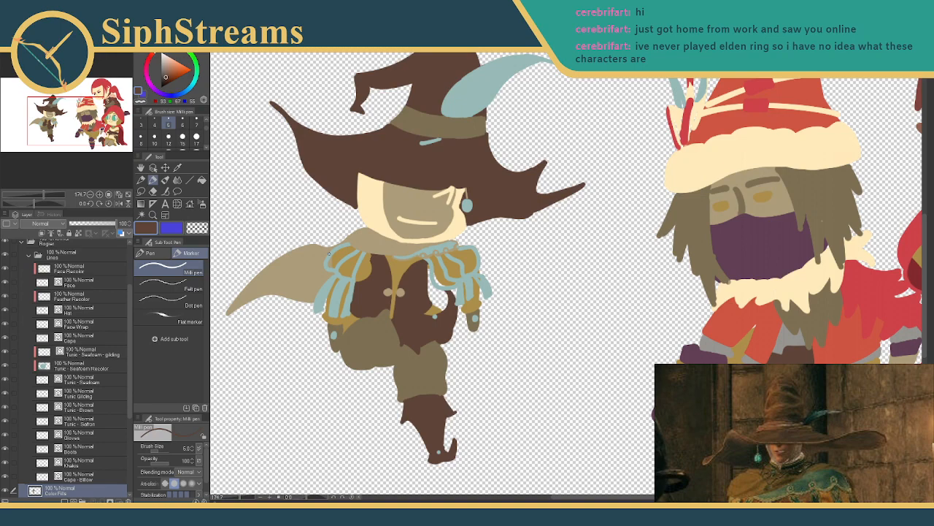
drag(300, 280, 273, 307)
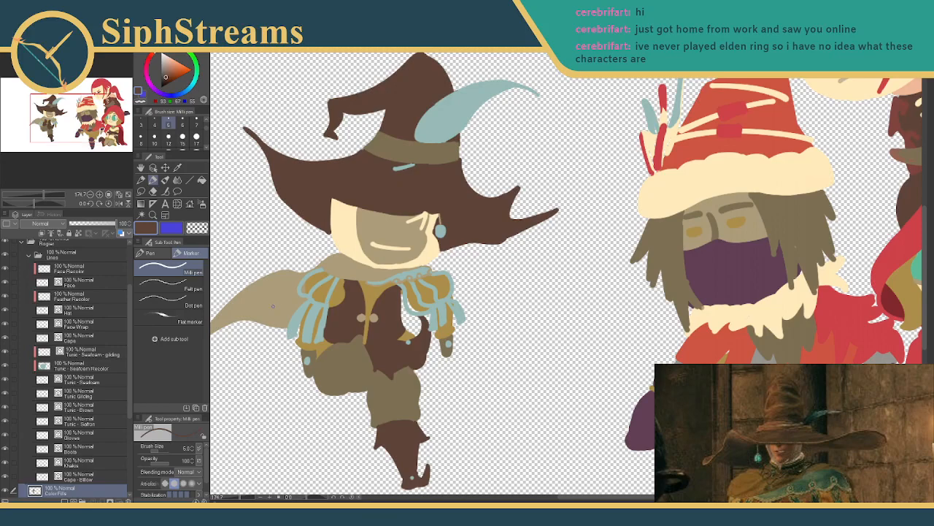
mouse_move(274, 299)
mouse_down()
mouse_move(284, 272)
mouse_move(284, 290)
mouse_move(255, 296)
mouse_up()
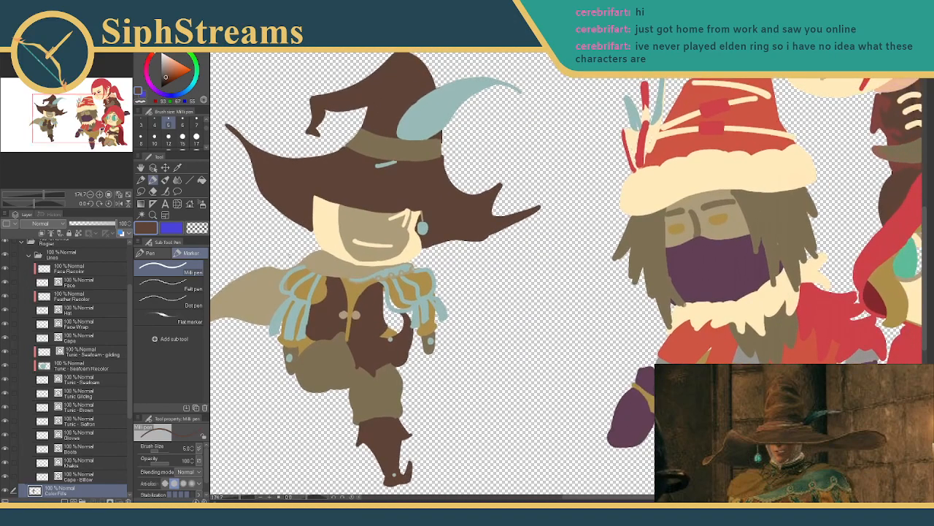
drag(293, 271, 298, 332)
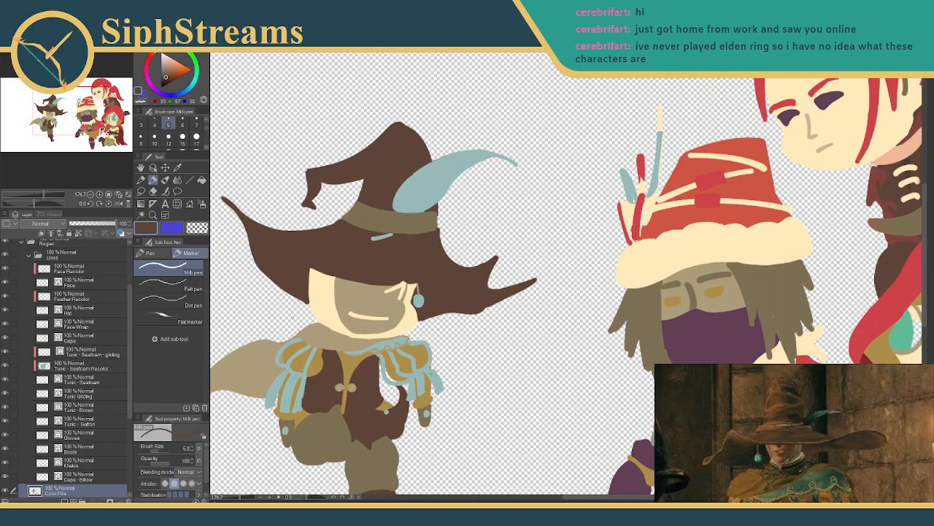
drag(294, 314, 360, 238)
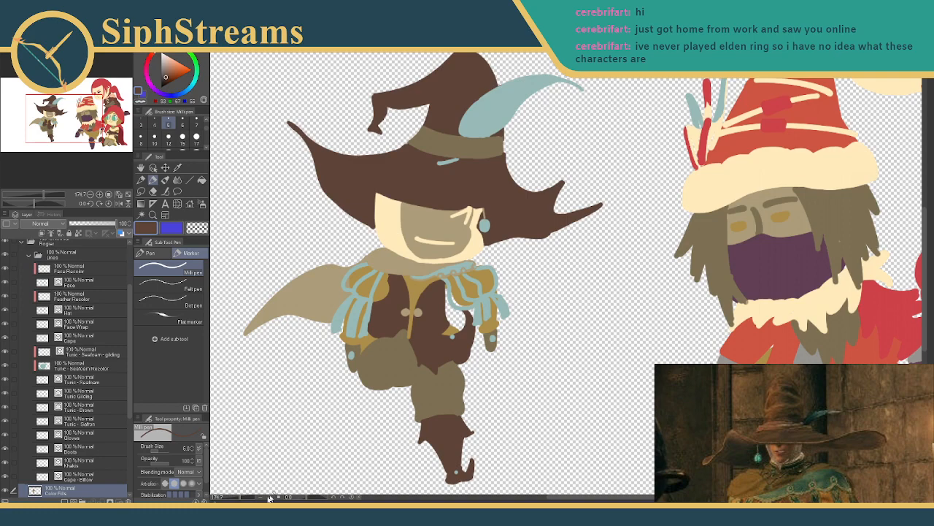
- Hide the Color Fills layer to expose the torso lines and sample the cape's tan as the Milli pen colour
drag(242, 499, 246, 499)
drag(233, 430, 423, 355)
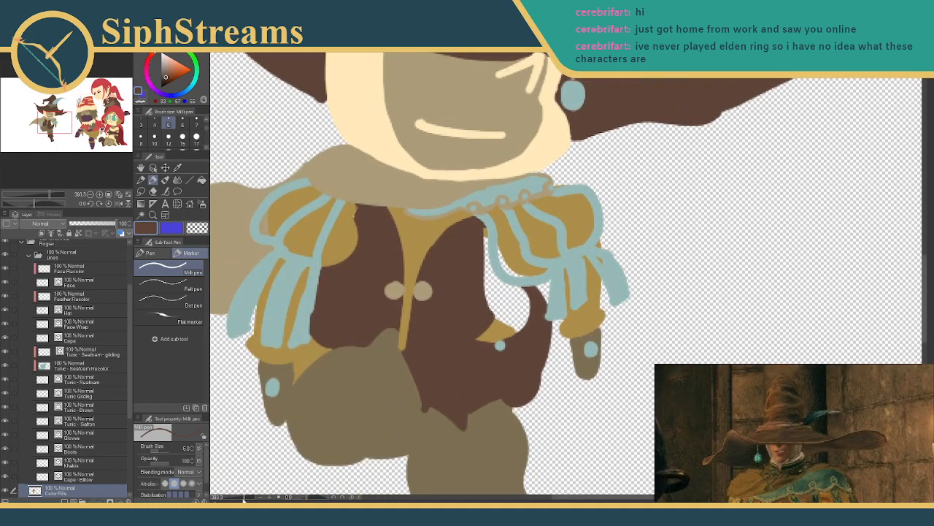
drag(244, 501, 246, 499)
drag(329, 395, 473, 339)
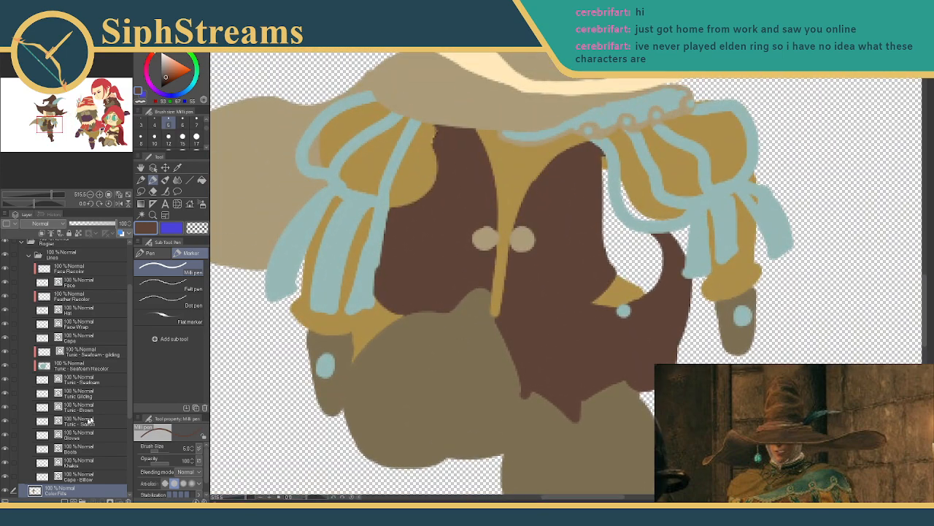
click(6, 491)
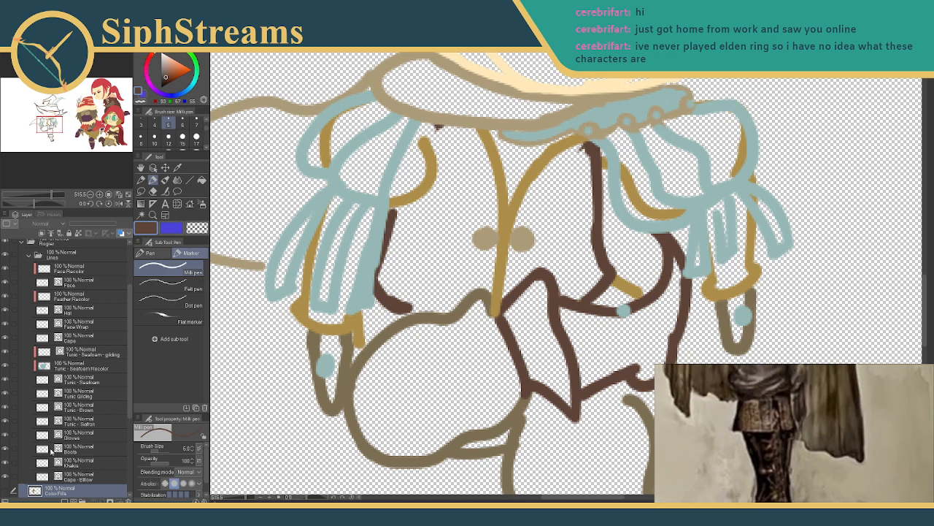
key(i)
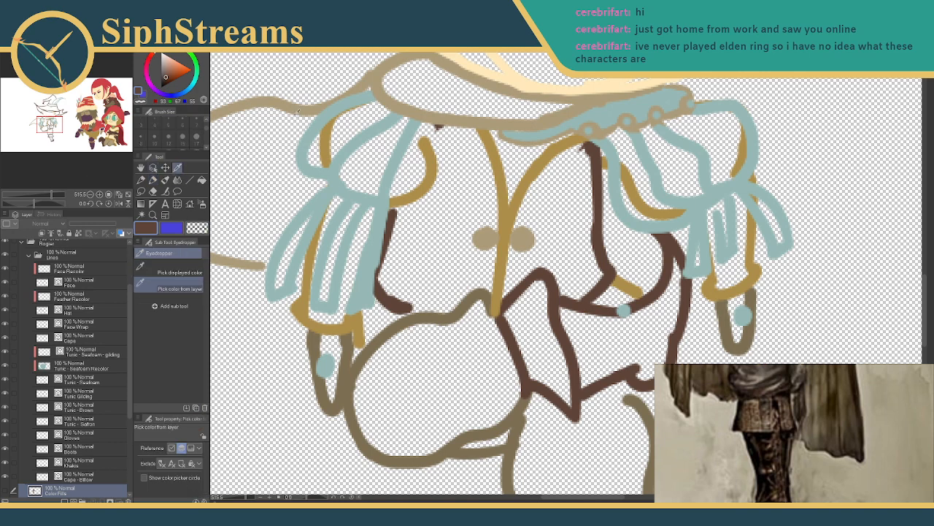
click(295, 111)
click(152, 179)
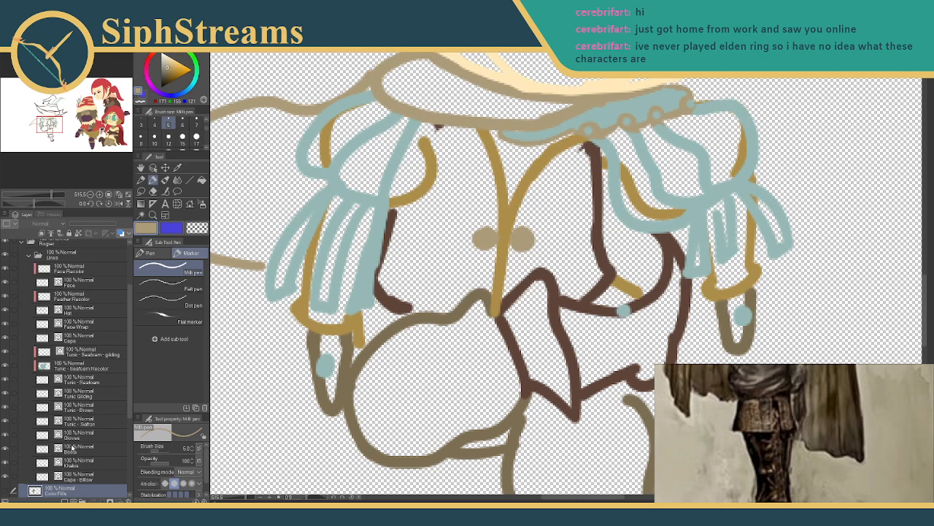
- Add a new layer directly above Boots and name it Boot Glint
click(73, 446)
click(68, 500)
double_click(62, 450)
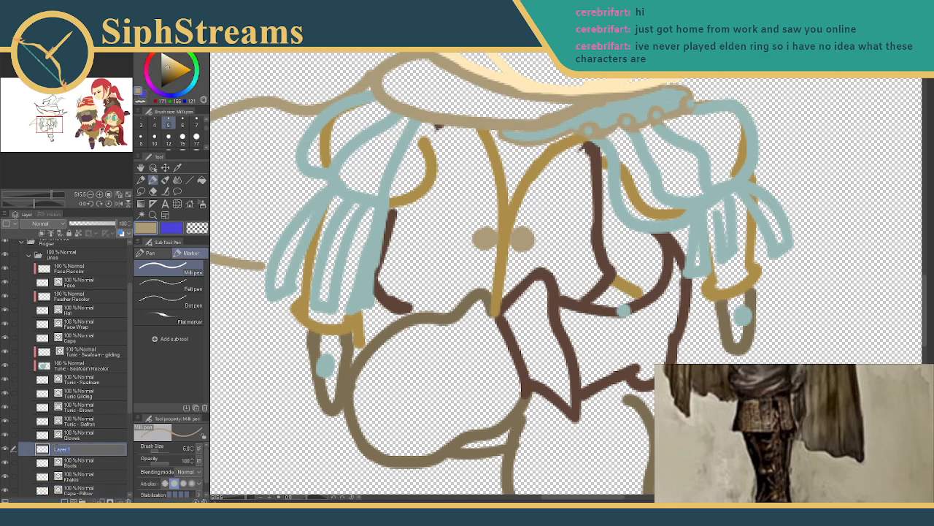
text(Coat Glint)
key(Return)
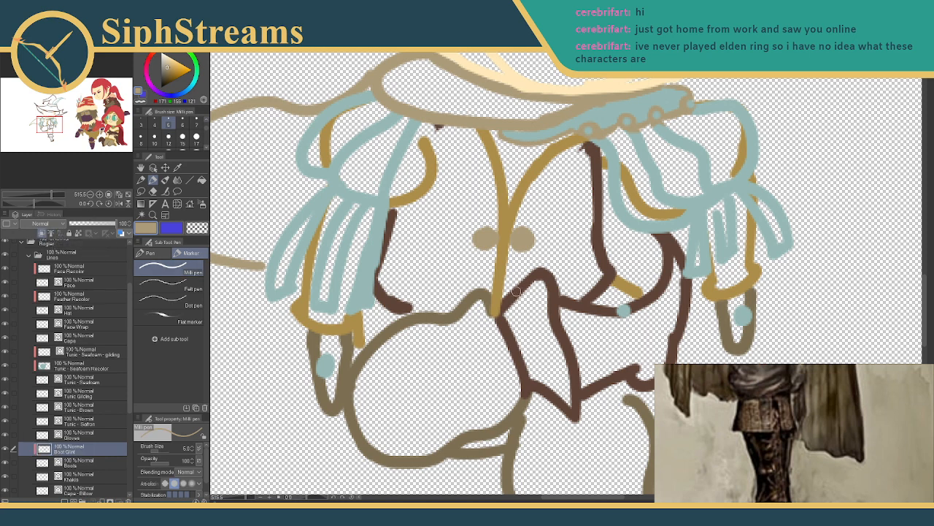
- Draw a tan trim line over the top peak of the brown coat flap, redoing the stroke with a thicker pen
drag(506, 298, 541, 271)
click(141, 138)
key(ctrl+z)
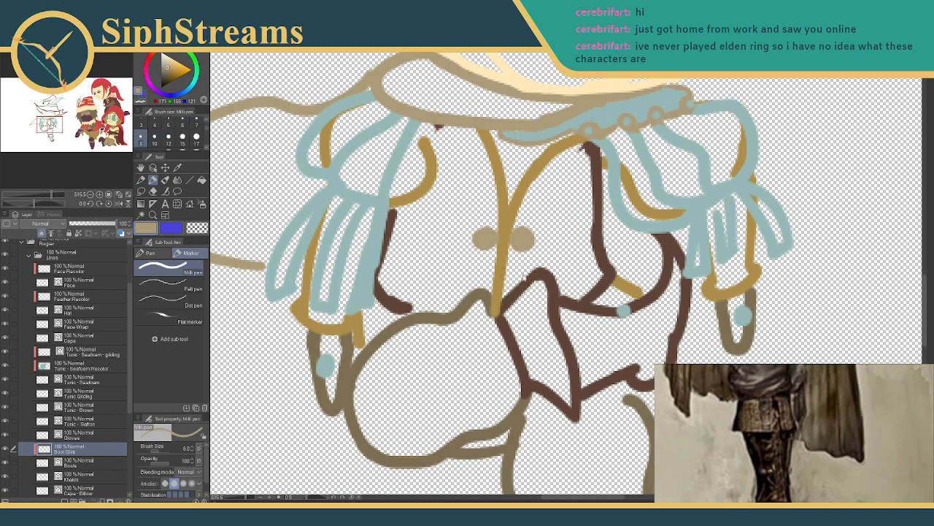
mouse_move(502, 300)
mouse_down()
mouse_move(543, 270)
mouse_move(558, 295)
mouse_move(557, 284)
mouse_up()
key(ctrl+z)
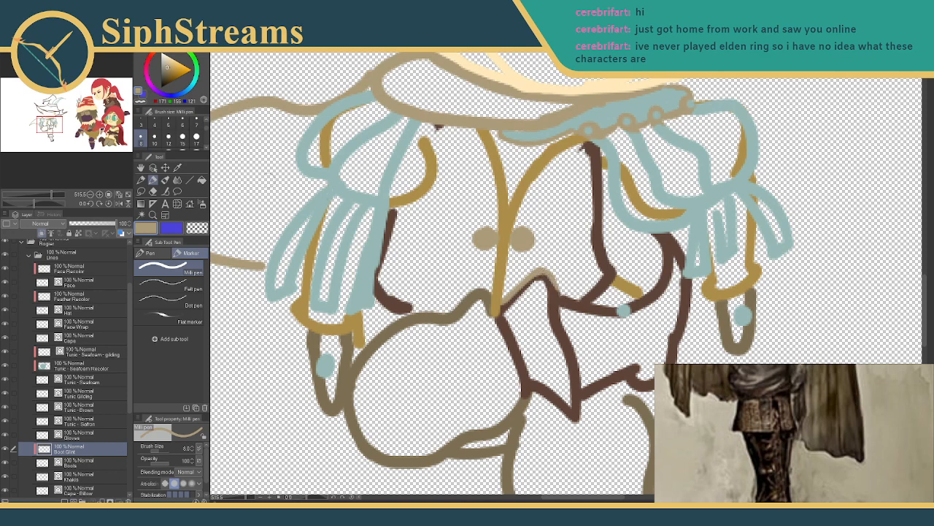
- Draw thinner tan trim from the flap's peak across to the blue gem and down the flap's edge to its tip
key(bracketleft)
key(bracketleft)
key(bracketleft)
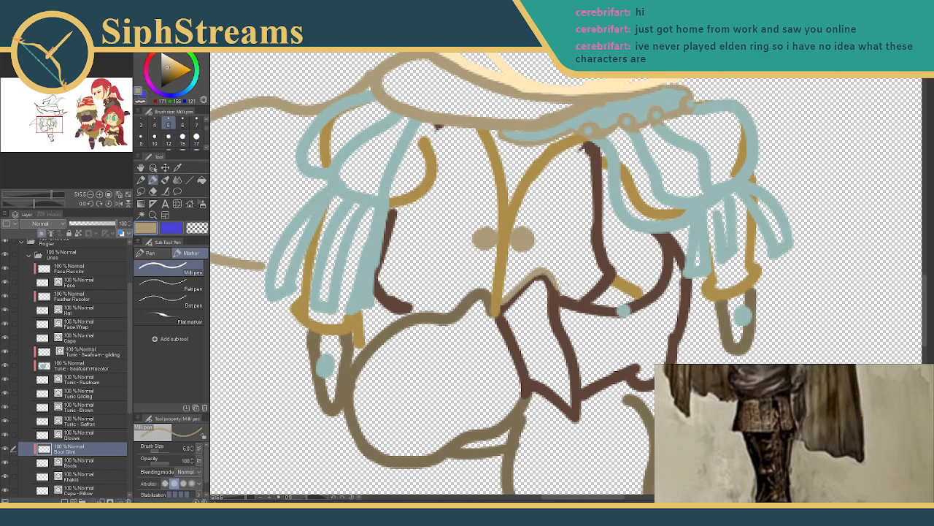
mouse_move(558, 285)
mouse_down()
mouse_move(593, 296)
mouse_move(583, 301)
mouse_move(618, 307)
mouse_up()
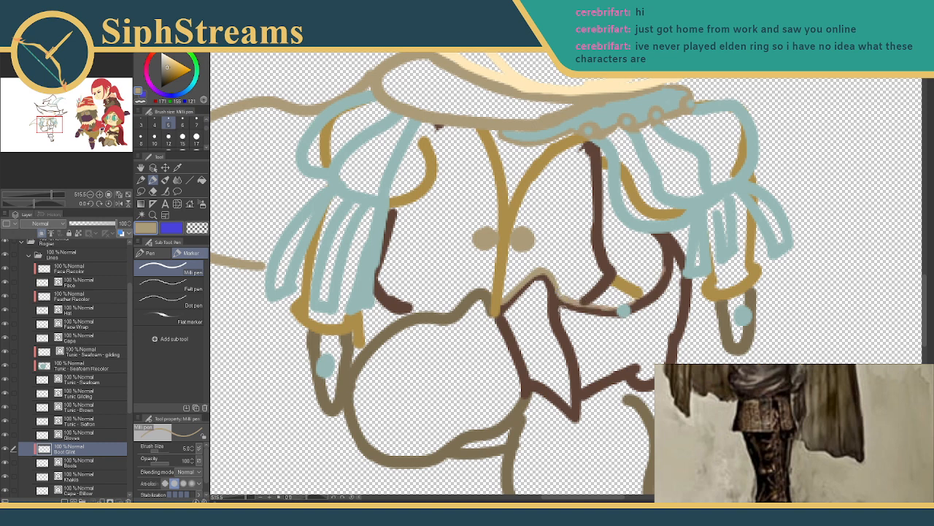
mouse_move(553, 290)
mouse_down()
mouse_move(557, 312)
mouse_move(582, 336)
mouse_move(565, 332)
mouse_move(580, 419)
mouse_up()
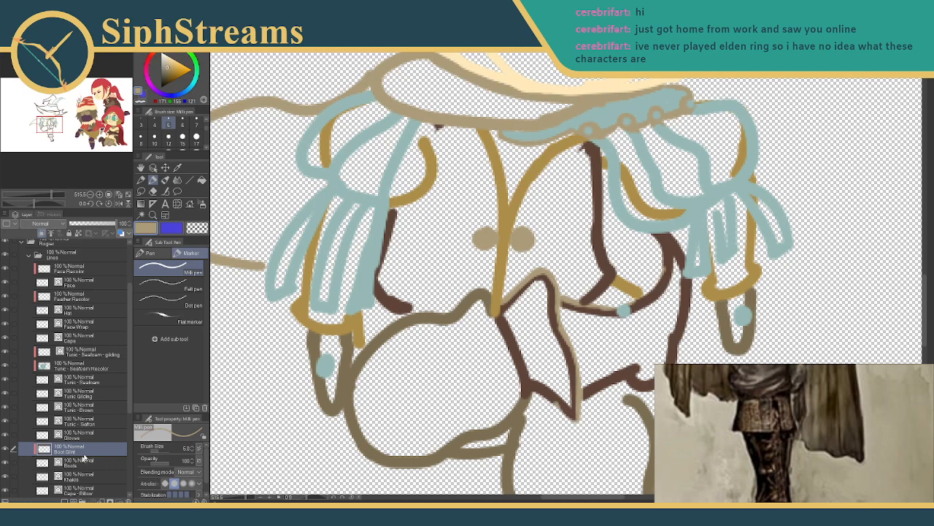
- Show the Color Fills layer again and extend the tan trim around the curved inner edge of the coat tail on Boot Glint
scroll(76, 438, down, 5)
click(6, 426)
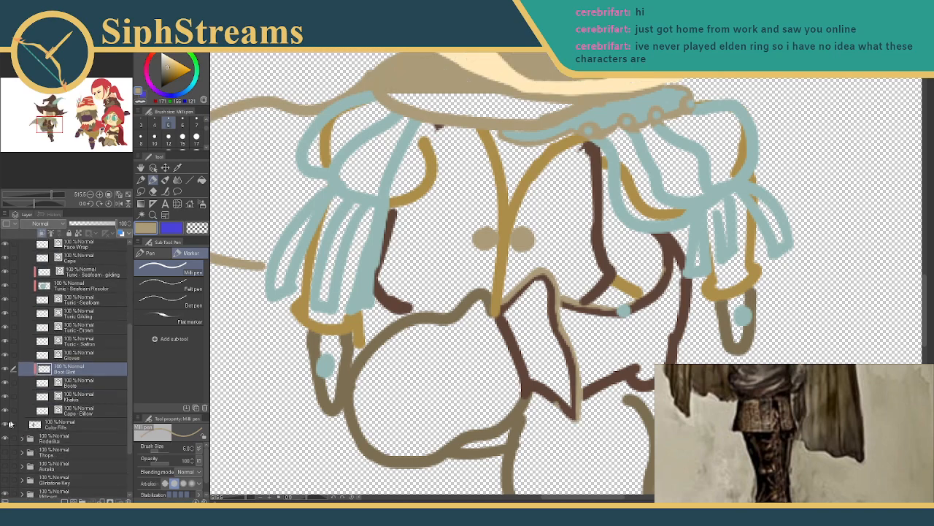
ctrl+click(570, 305)
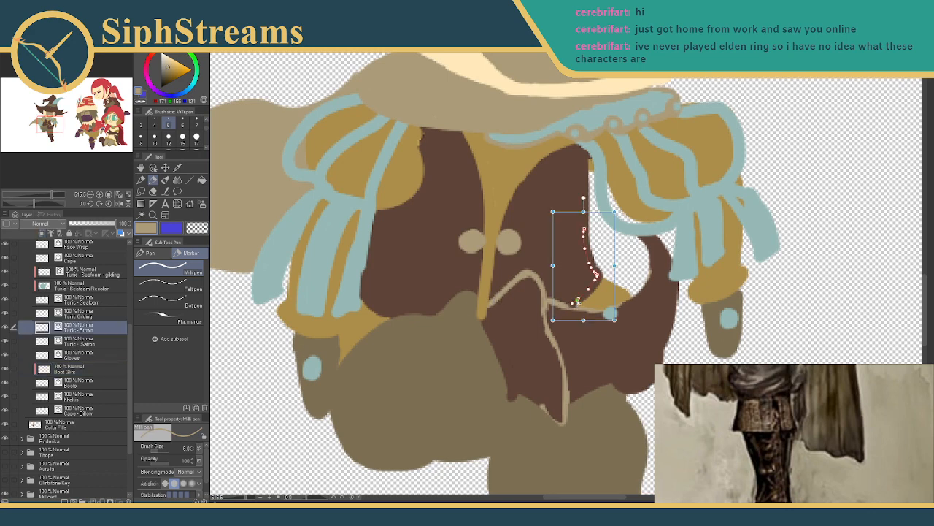
ctrl+click(605, 310)
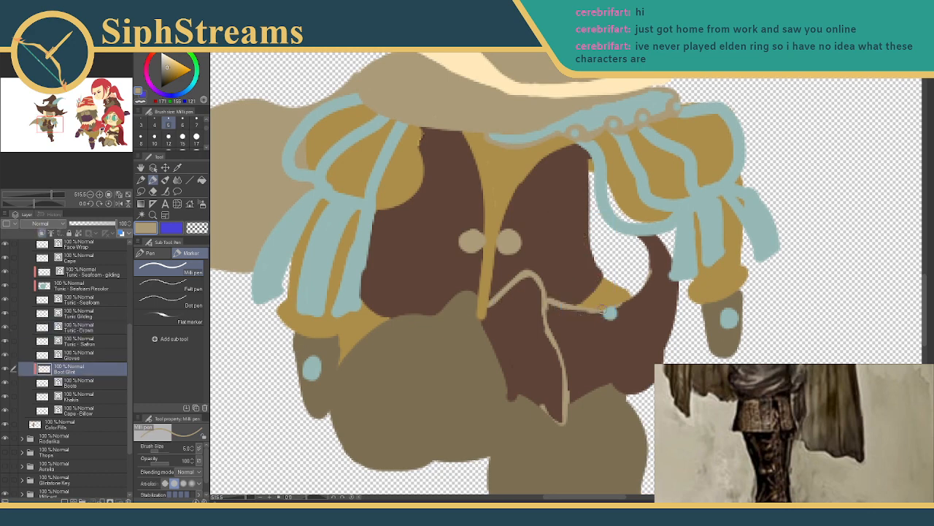
mouse_move(650, 272)
mouse_down()
mouse_move(608, 308)
mouse_move(649, 266)
mouse_move(630, 231)
mouse_up()
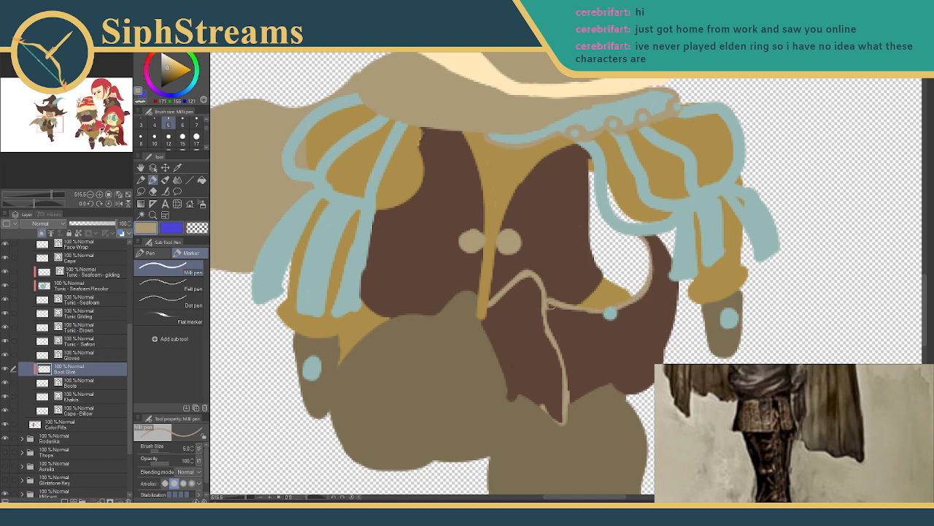
- Thicken the tan trim over the coat flap's peak and down its long edge to the tip
mouse_move(574, 307)
mouse_down()
mouse_move(540, 259)
mouse_move(521, 266)
mouse_move(517, 315)
mouse_up()
mouse_move(247, 499)
mouse_down()
mouse_move(234, 500)
mouse_move(247, 499)
mouse_up()
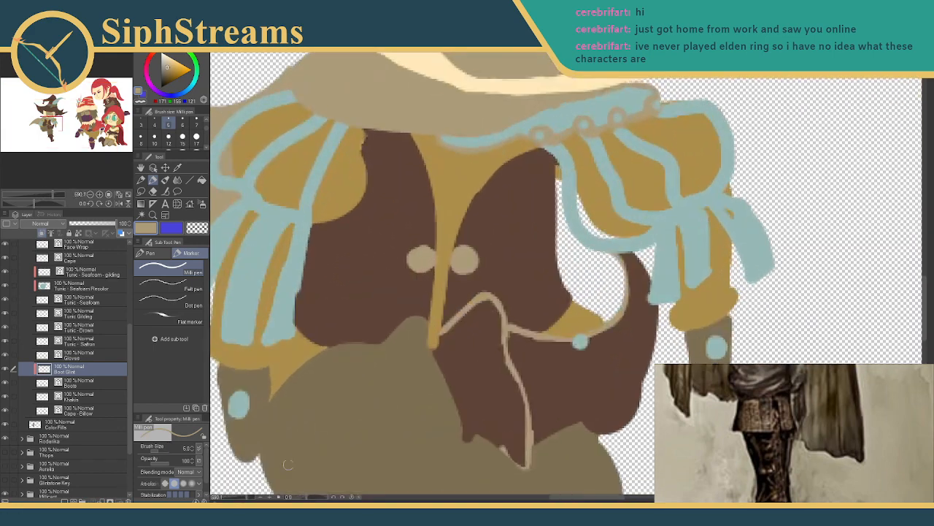
mouse_move(441, 337)
mouse_down()
mouse_move(474, 309)
mouse_move(490, 310)
mouse_move(477, 309)
mouse_move(496, 323)
mouse_move(490, 307)
mouse_move(498, 360)
mouse_move(503, 374)
mouse_move(502, 342)
mouse_move(520, 406)
mouse_move(517, 379)
mouse_move(521, 395)
mouse_move(523, 460)
mouse_up()
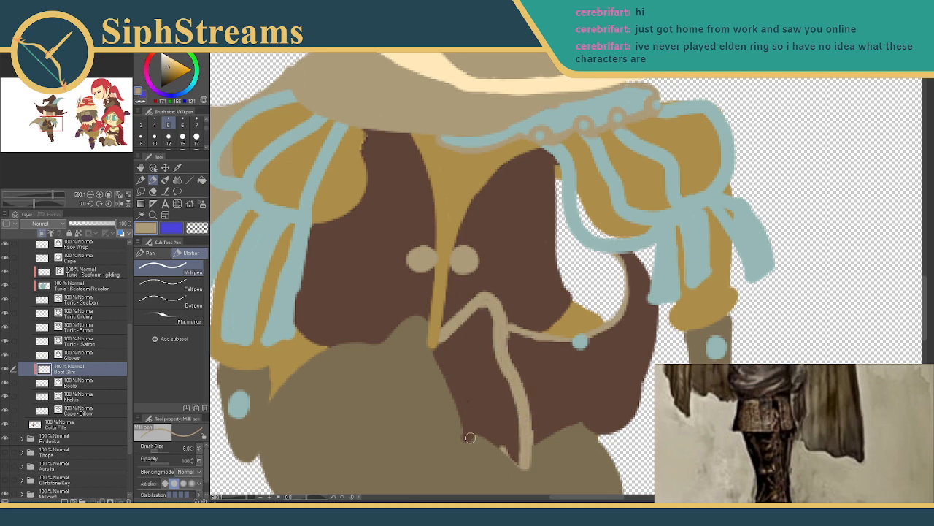
drag(479, 430, 522, 460)
click(157, 124)
click(152, 141)
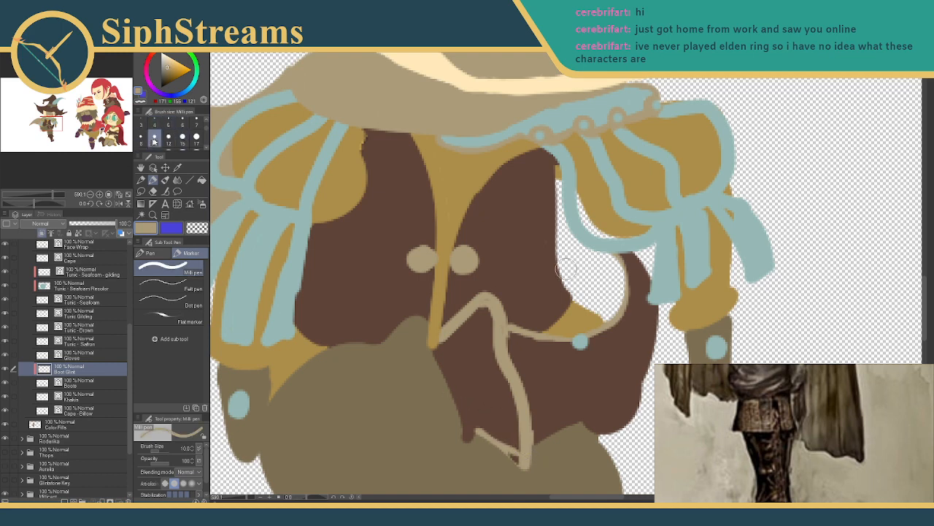
drag(536, 432, 535, 443)
drag(522, 355, 465, 264)
key(e)
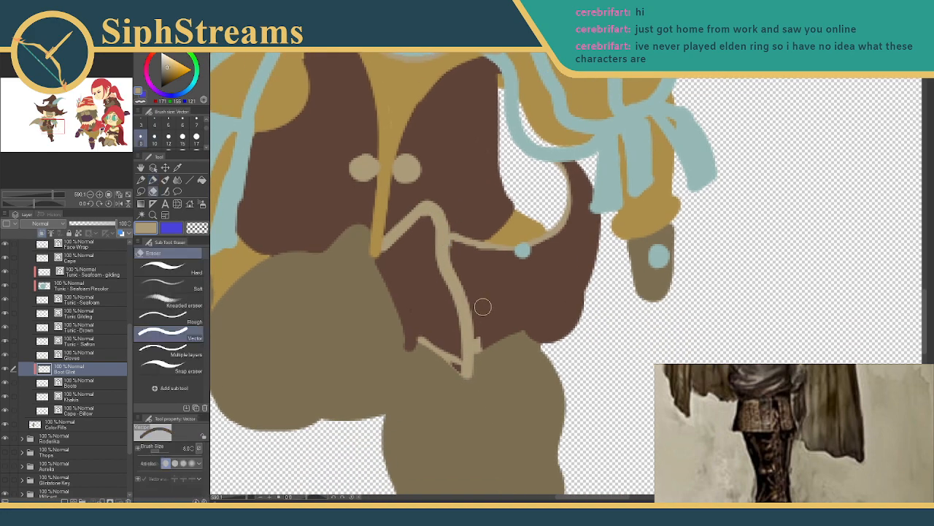
mouse_move(422, 335)
mouse_down()
mouse_move(425, 368)
mouse_move(451, 350)
mouse_move(454, 393)
mouse_up()
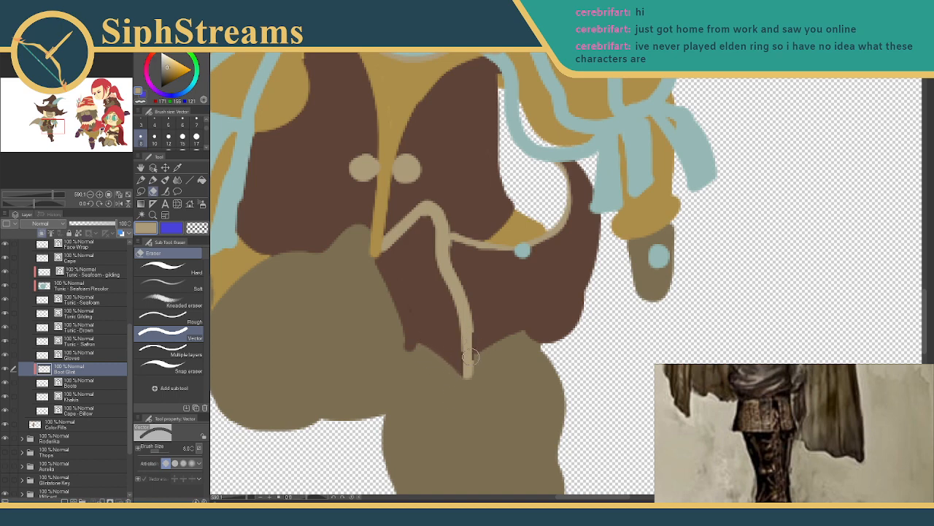
- Erase the lower part of the tan trim along the coat flap's long edge, clearing it away from the tip
drag(445, 301, 461, 422)
drag(434, 287, 475, 380)
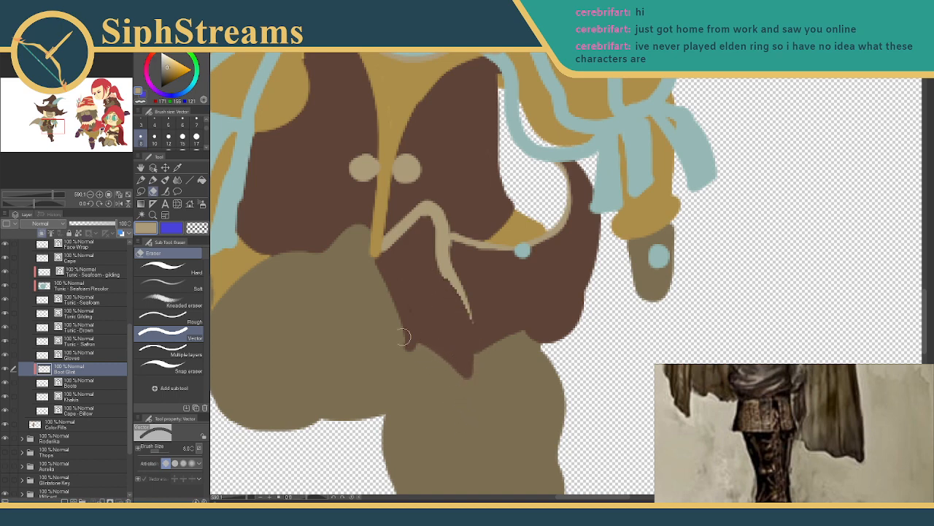
click(168, 267)
mouse_move(400, 312)
mouse_down()
mouse_move(434, 354)
mouse_move(430, 300)
mouse_move(442, 248)
mouse_move(439, 257)
mouse_move(473, 327)
mouse_up()
- Redraw the lower end of the flap's tan trim with the size 10 Milli pen, stopping short of the tip
click(152, 180)
mouse_move(462, 283)
mouse_down()
mouse_move(477, 376)
mouse_move(489, 321)
mouse_up()
key(e)
key(p)
drag(446, 265, 469, 341)
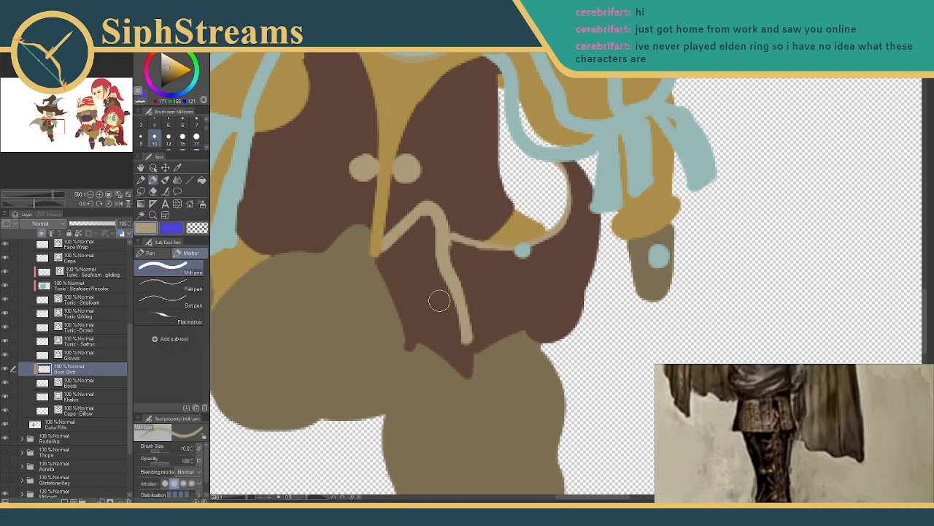
- Taper the trim's lower end to a point with the Hard eraser at size 12
click(153, 192)
click(168, 135)
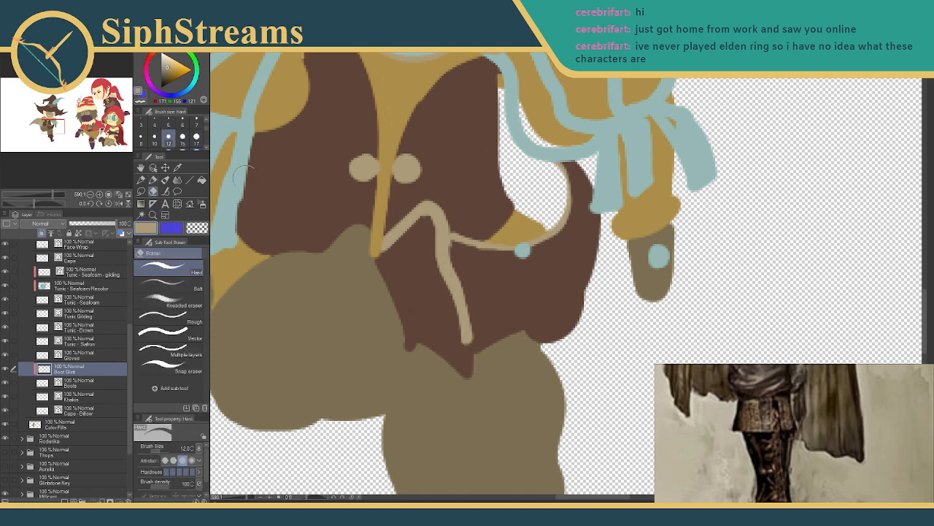
drag(430, 277, 469, 340)
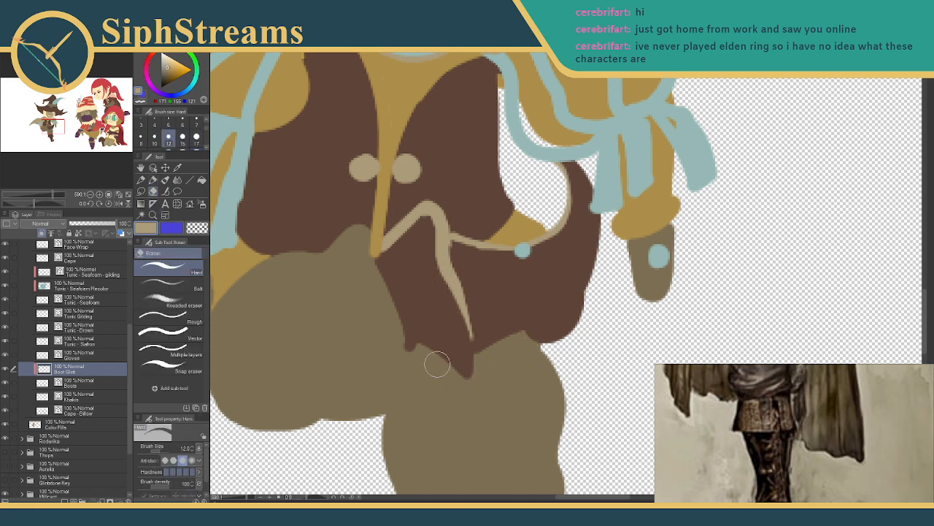
- Examine the tapered coat trim against the character's whole outfit
key(p)
mouse_move(452, 236)
mouse_down()
mouse_move(511, 251)
mouse_move(444, 271)
mouse_move(417, 358)
mouse_move(403, 327)
mouse_move(431, 323)
mouse_up()
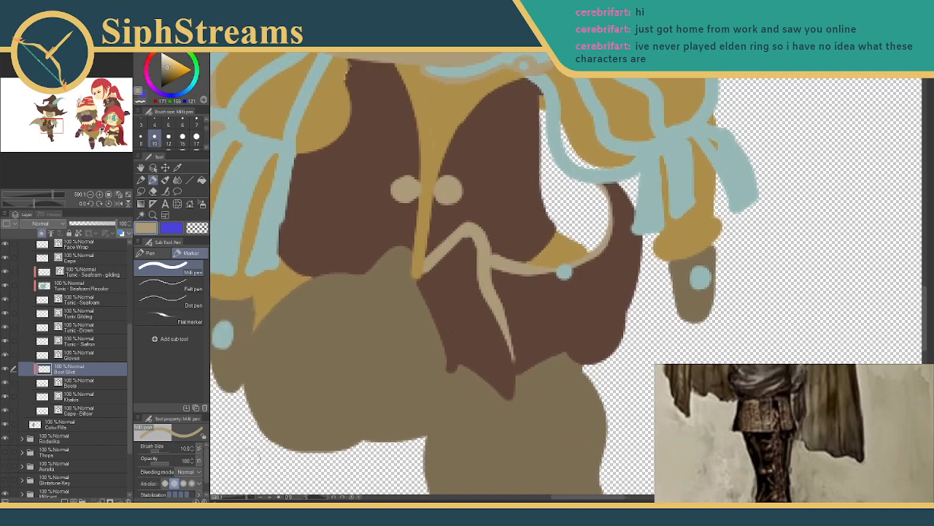
drag(243, 499, 242, 500)
drag(278, 422, 278, 409)
drag(371, 317, 294, 342)
drag(243, 499, 245, 499)
mouse_move(393, 337)
mouse_down()
mouse_move(406, 316)
mouse_move(399, 306)
mouse_move(390, 338)
mouse_up()
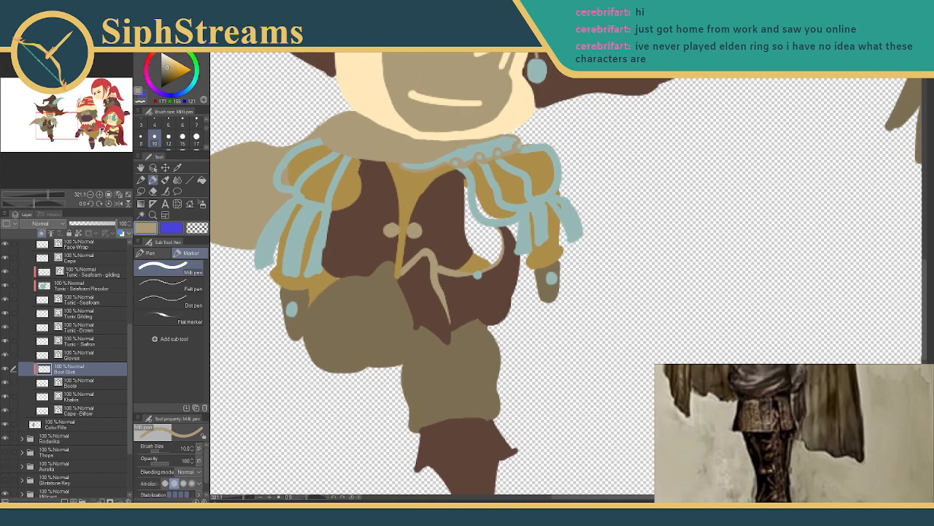
drag(244, 500, 246, 500)
- Hide the Color Fills layer and erase the stray khaki line beneath the raised thigh on the Khakis layer
click(177, 167)
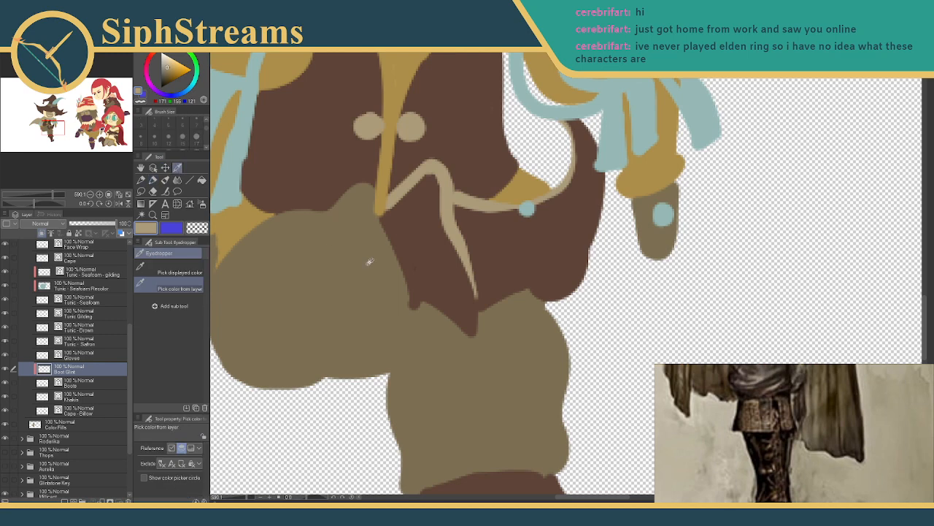
click(417, 261)
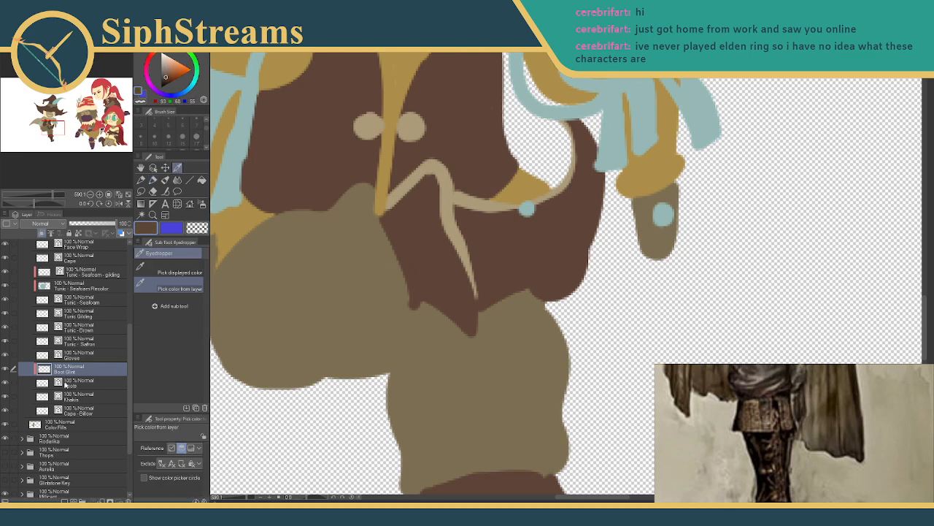
click(67, 400)
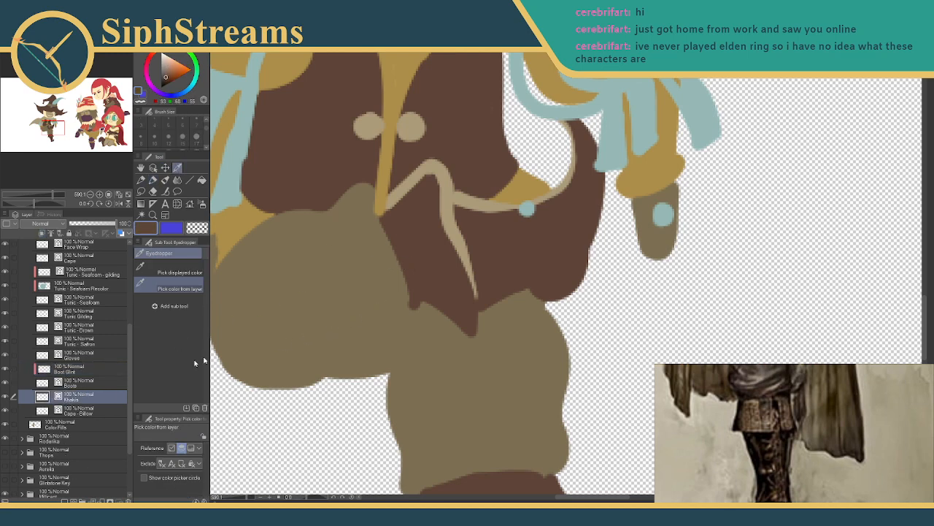
click(5, 426)
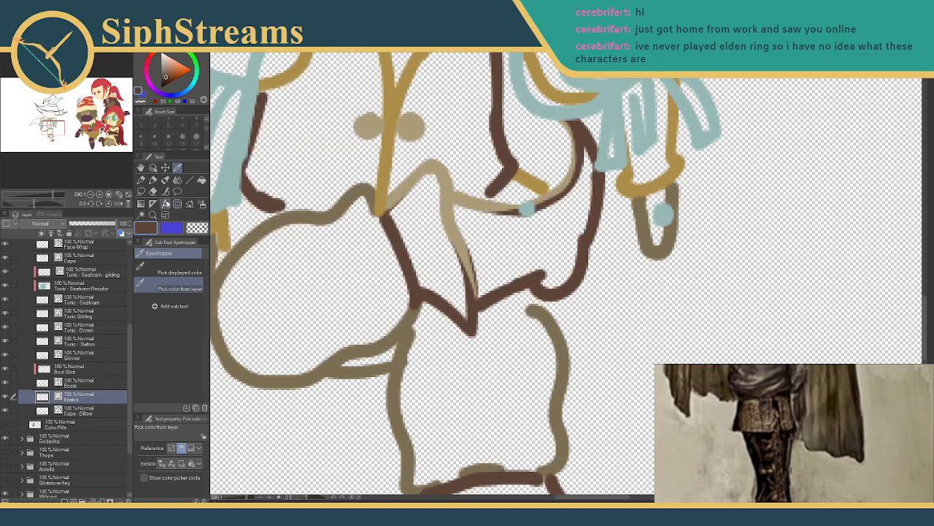
key(p)
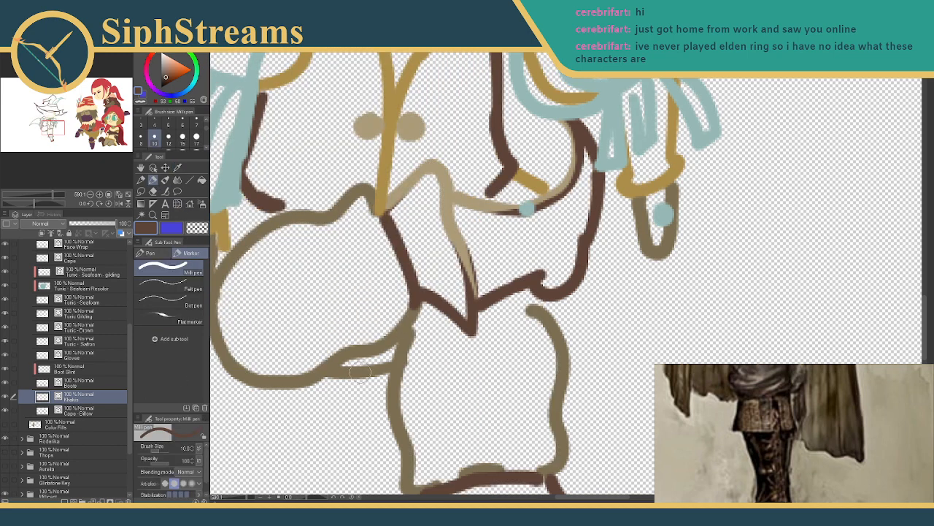
key(e)
mouse_move(355, 379)
mouse_down()
mouse_move(369, 371)
mouse_move(349, 374)
mouse_move(380, 367)
mouse_up()
key(p)
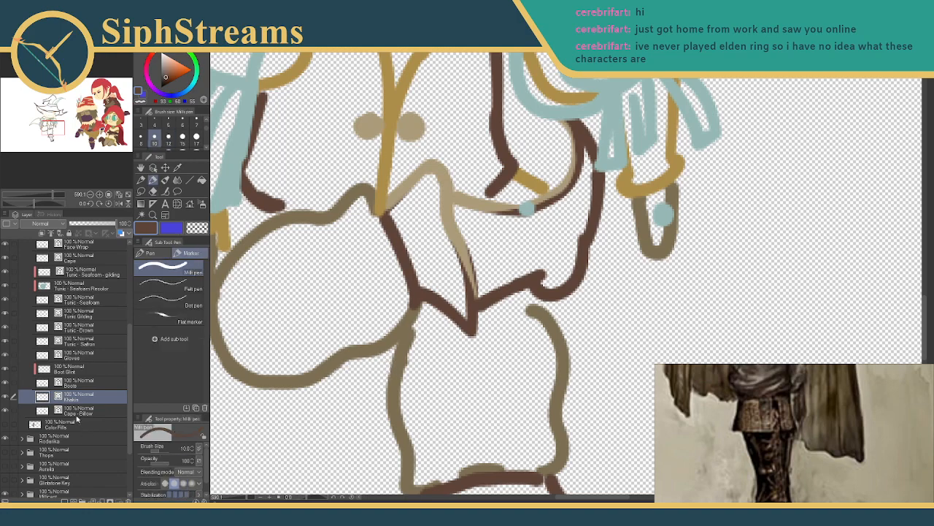
- Show and select the Color Fills layer and remove the leftover khaki fill beneath the raised thigh
click(77, 422)
click(6, 424)
mouse_move(310, 393)
mouse_down()
mouse_move(394, 344)
mouse_move(390, 329)
mouse_move(352, 341)
mouse_up()
key(ctrl+z)
key(e)
key(p)
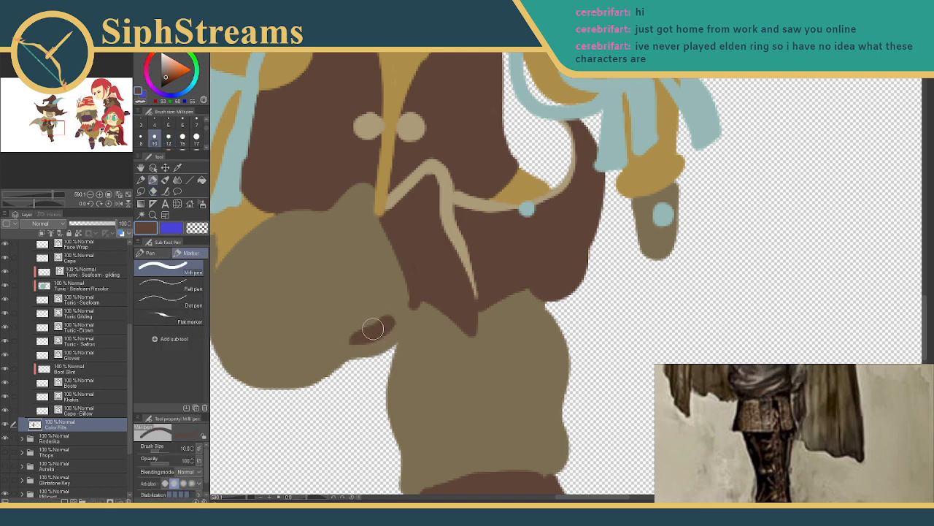
- Sample the trousers' khaki and clear the brown smudge from the underside of the raised thigh
click(177, 168)
click(291, 259)
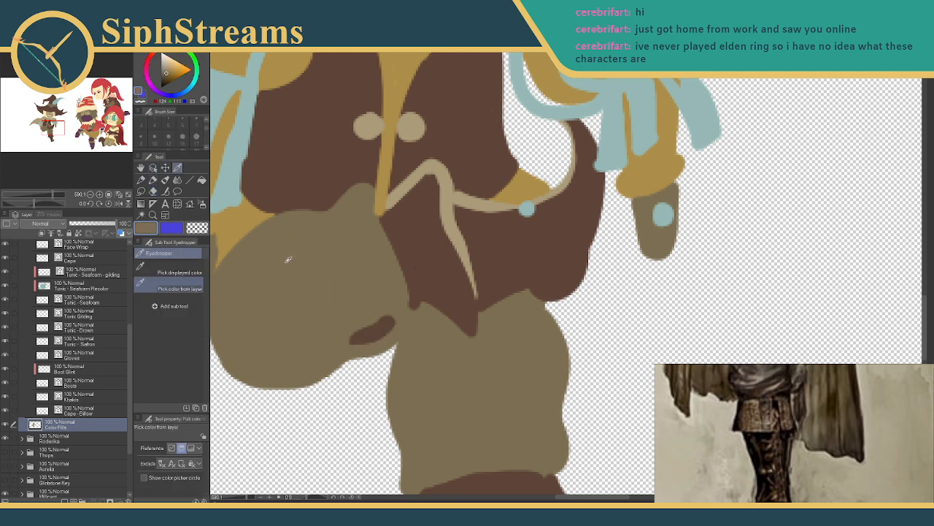
key(p)
mouse_move(329, 314)
mouse_down()
mouse_move(345, 341)
mouse_move(395, 320)
mouse_move(377, 318)
mouse_move(379, 306)
mouse_move(428, 322)
mouse_up()
key(ctrl+z)
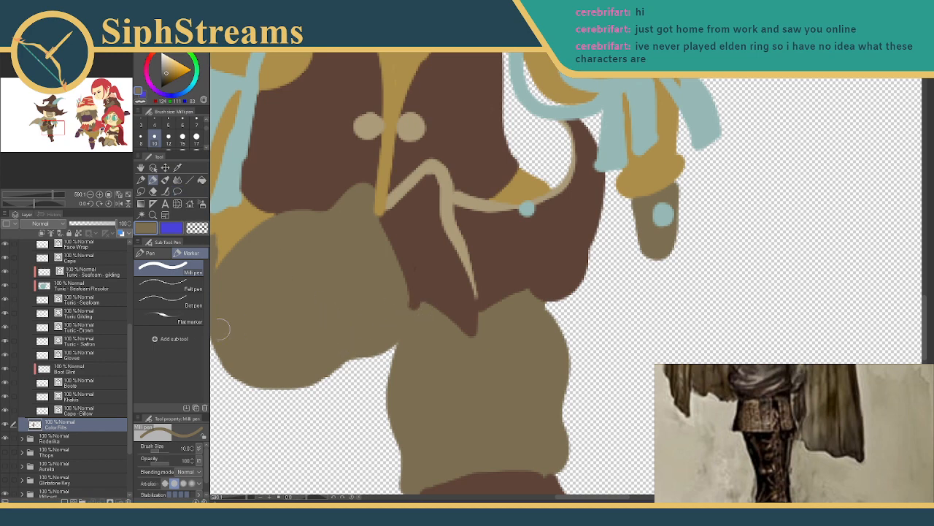
- Select the Boots layer and set the Milli pen to size 8
click(73, 356)
click(75, 368)
click(76, 382)
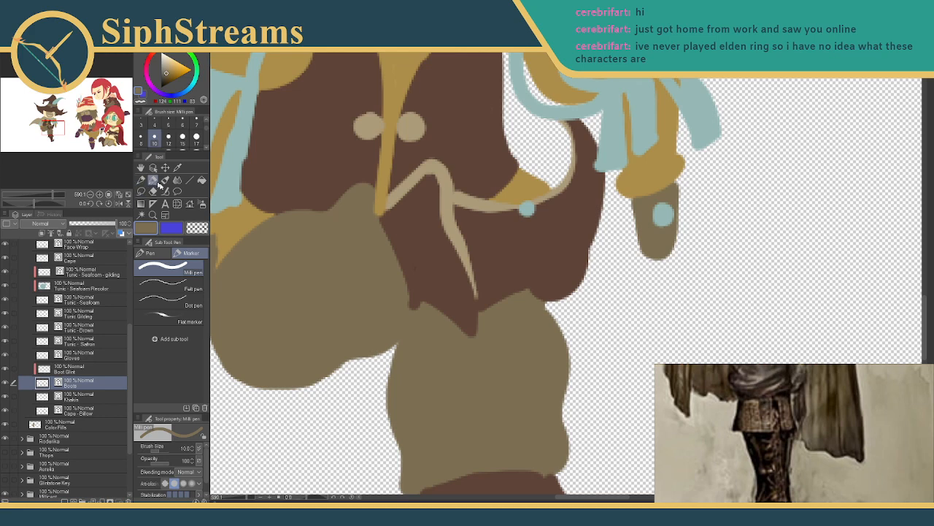
click(140, 136)
drag(411, 316, 442, 298)
drag(464, 332, 440, 311)
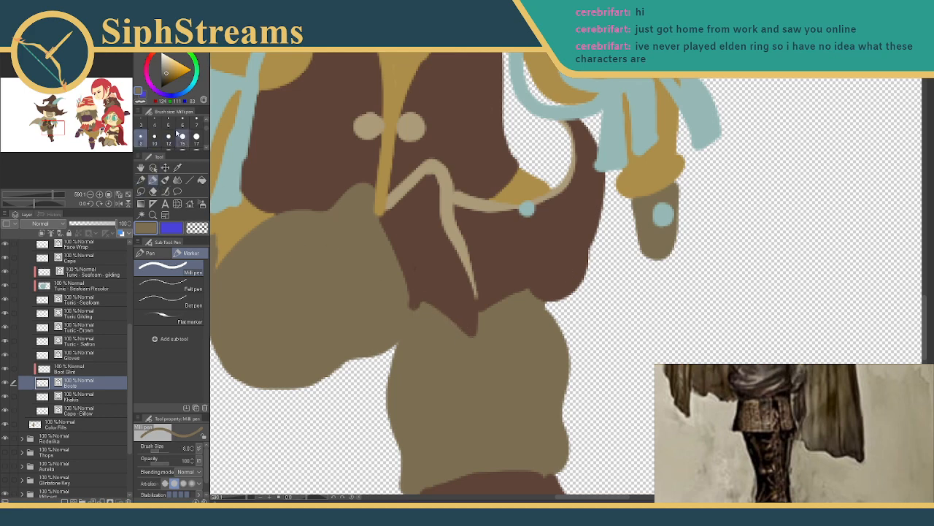
click(178, 167)
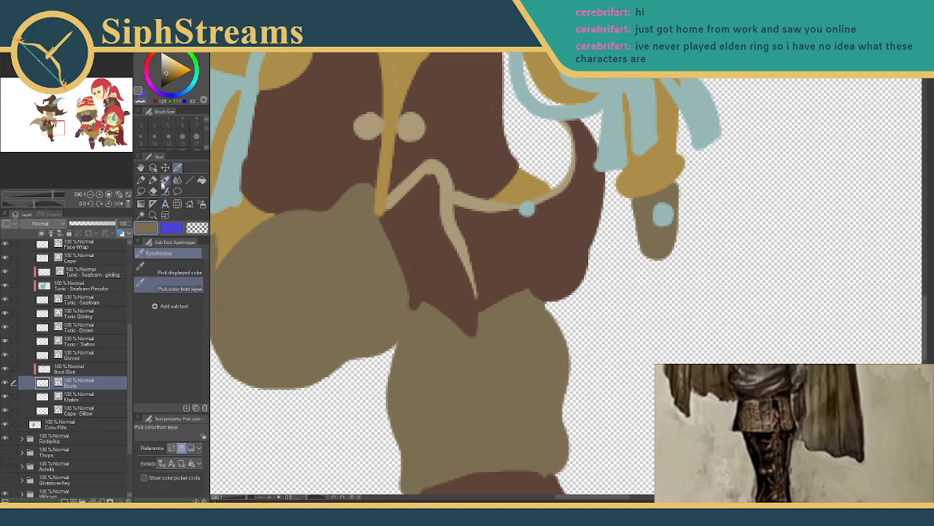
drag(292, 286, 295, 291)
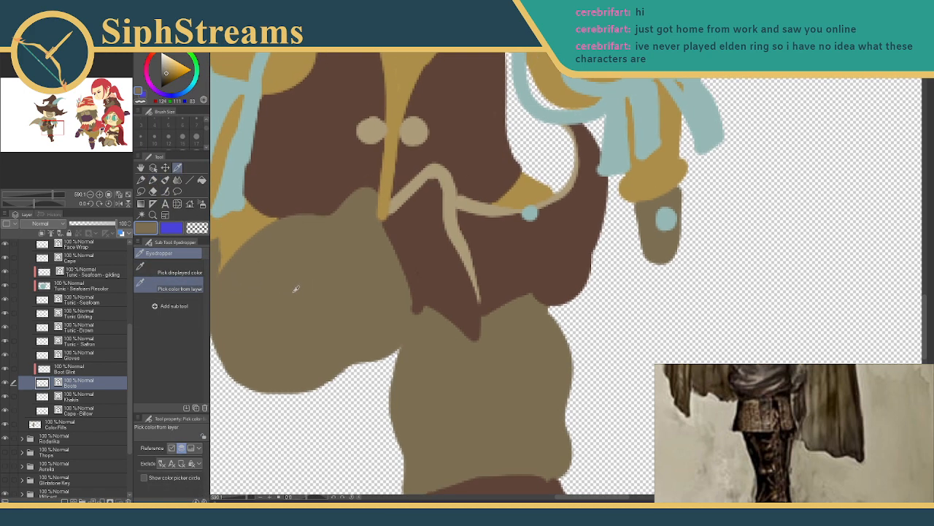
click(152, 180)
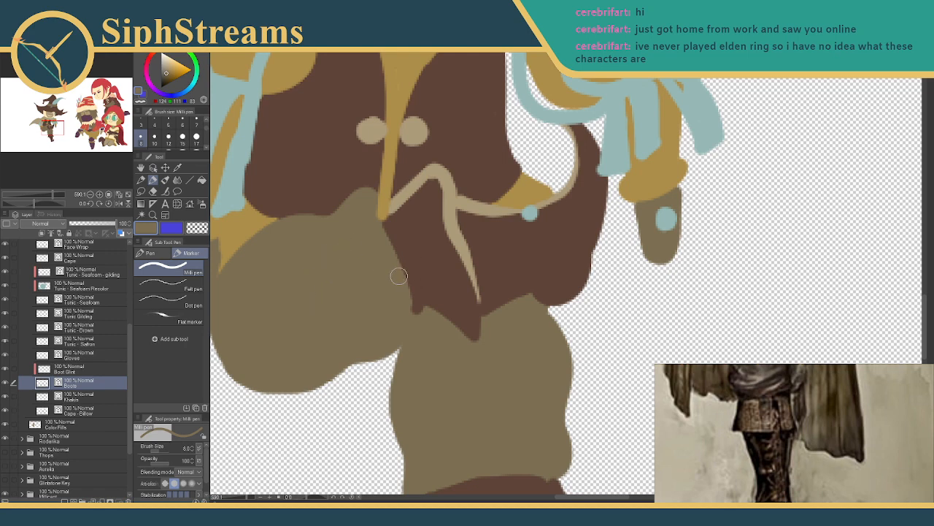
drag(423, 310, 456, 329)
key(ctrl+z)
- Sample the coat's brown and fill the notch in the flap's lower edge, straightening it from the corner to the tip
click(165, 168)
click(178, 168)
click(419, 261)
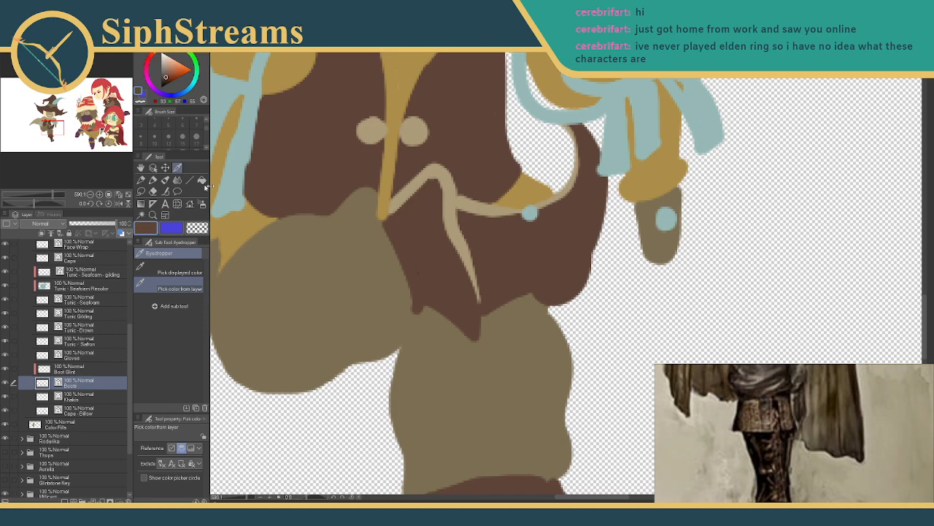
click(149, 179)
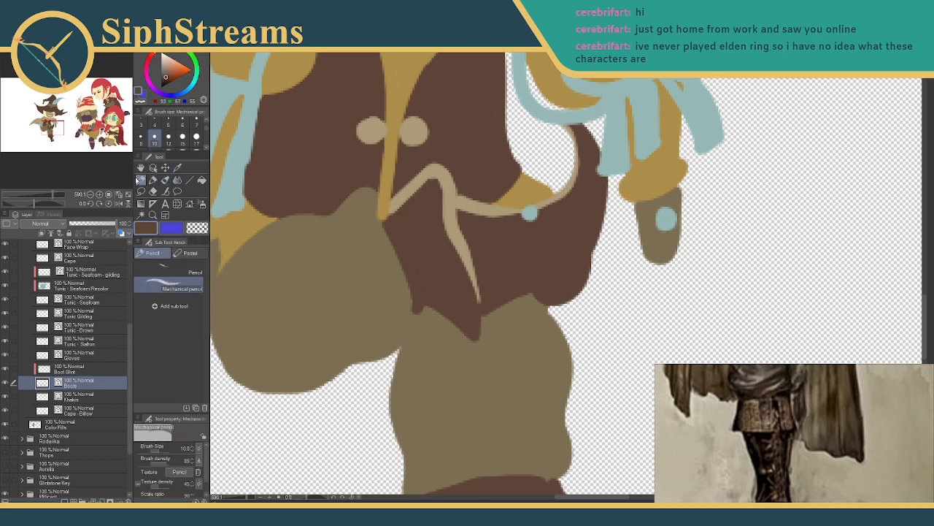
click(153, 179)
drag(423, 307, 469, 342)
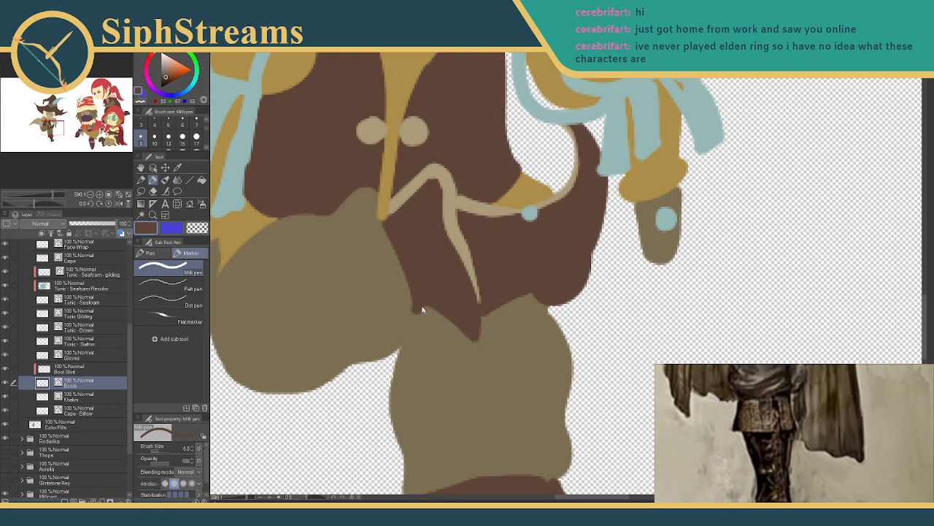
drag(420, 309, 470, 347)
mouse_move(401, 269)
mouse_down()
mouse_move(407, 240)
mouse_move(387, 266)
mouse_move(388, 343)
mouse_up()
mouse_move(459, 305)
mouse_down()
mouse_move(463, 270)
mouse_move(460, 304)
mouse_move(455, 285)
mouse_up()
key(ctrl+z)
key(ctrl+z)
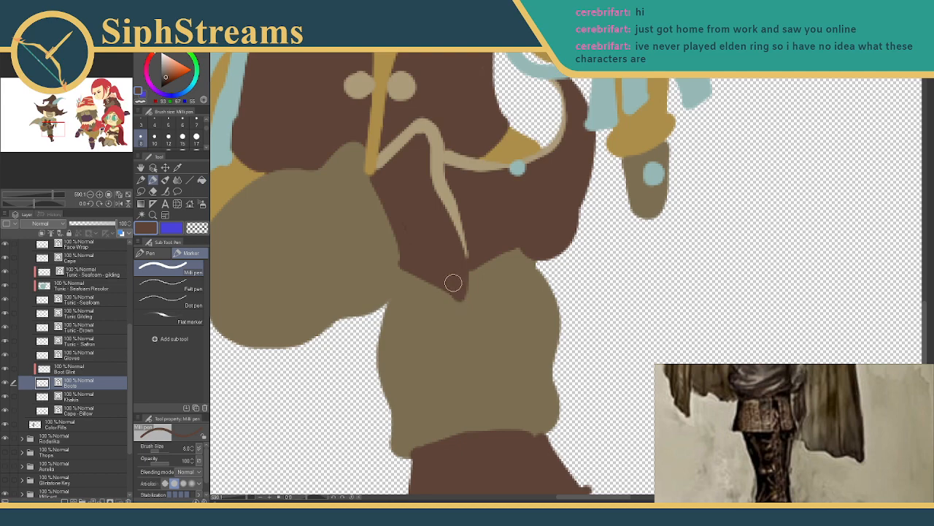
- Reshape the boot's rear edge above the ankle with brown pen strokes, retrying the curve several times
mouse_move(336, 259)
mouse_down()
mouse_move(357, 355)
mouse_move(363, 493)
mouse_up()
drag(349, 376, 316, 168)
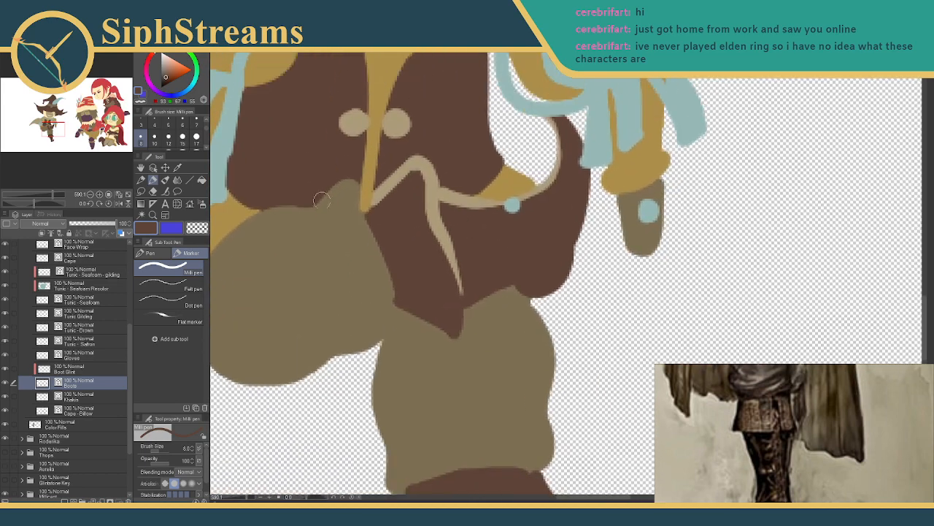
drag(390, 376, 334, 163)
drag(382, 329, 351, 196)
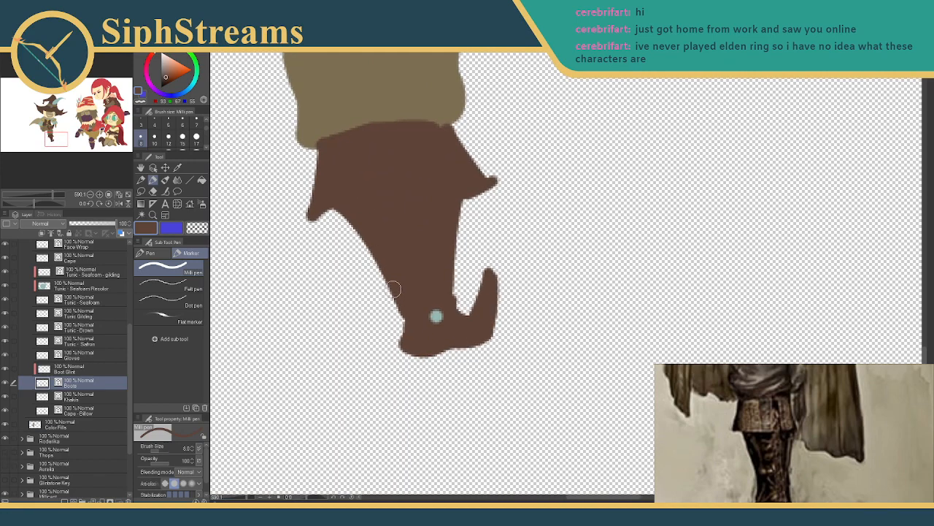
drag(379, 259, 400, 327)
key(ctrl+z)
drag(378, 262, 395, 314)
key(ctrl+z)
mouse_move(376, 254)
mouse_down()
mouse_move(398, 319)
mouse_move(382, 359)
mouse_up()
key(ctrl+z)
- Build up a larger rounded heel and a thicker sole on the brown boot
mouse_move(396, 309)
mouse_down()
mouse_move(408, 353)
mouse_move(437, 349)
mouse_move(393, 355)
mouse_move(485, 337)
mouse_up()
drag(405, 367, 504, 335)
key(ctrl+z)
mouse_move(387, 346)
mouse_down()
mouse_move(434, 358)
mouse_move(488, 342)
mouse_move(477, 350)
mouse_up()
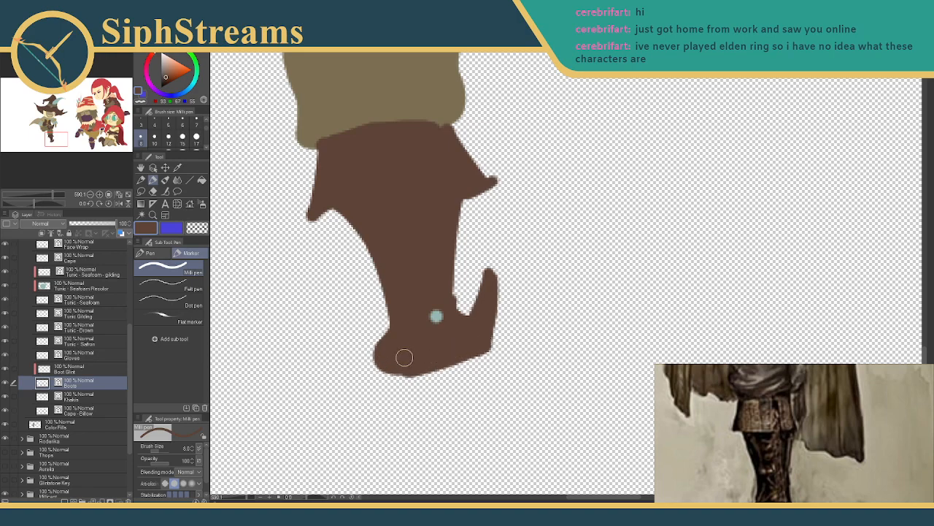
drag(376, 324, 372, 380)
- Extend the boot's pointed toe higher in brown and smooth its inner edge, using the Color Fills layer for the cleanup
mouse_move(336, 251)
mouse_down()
mouse_move(359, 394)
mouse_move(357, 269)
mouse_up()
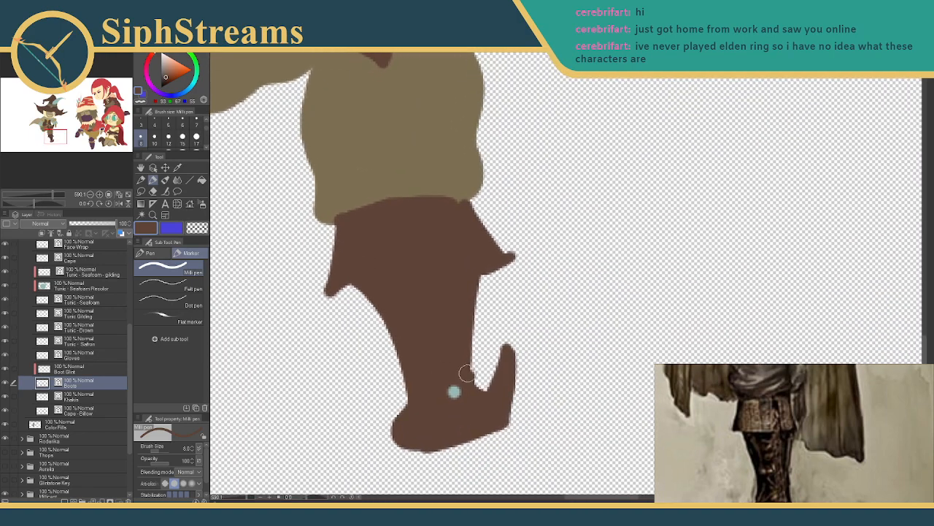
mouse_move(509, 417)
mouse_down()
mouse_move(512, 274)
mouse_move(533, 312)
mouse_move(491, 405)
mouse_up()
mouse_move(523, 344)
mouse_down()
mouse_move(517, 382)
mouse_move(526, 347)
mouse_move(507, 385)
mouse_move(505, 356)
mouse_up()
key(e)
key(p)
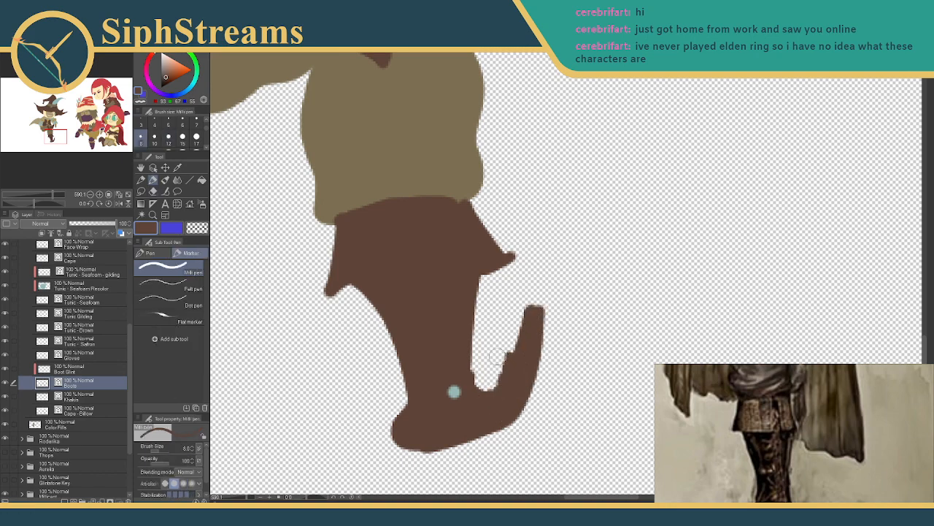
click(85, 423)
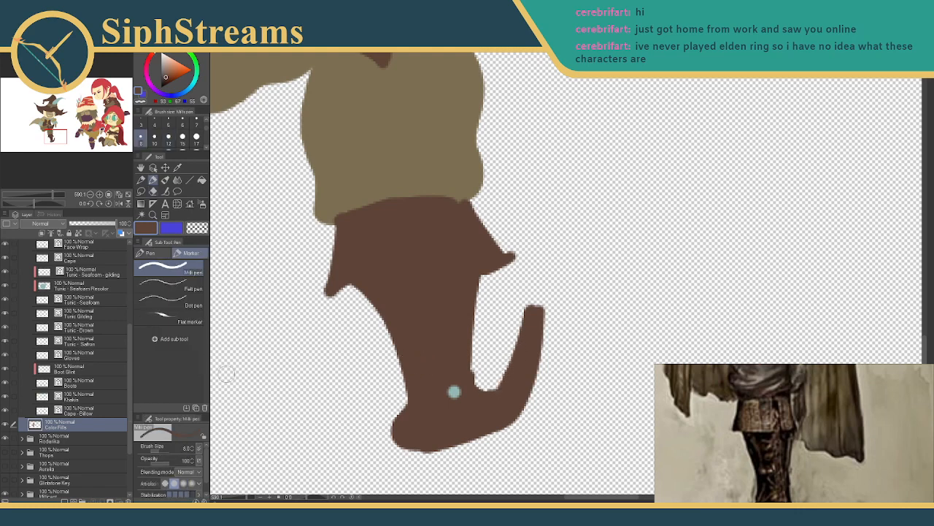
click(5, 425)
click(5, 425)
- Fill the hollow behind the ankle in brown so the boot's rear edge runs straight down to the heel
drag(245, 498, 237, 499)
drag(315, 377, 303, 454)
drag(400, 375, 355, 389)
drag(238, 498, 286, 353)
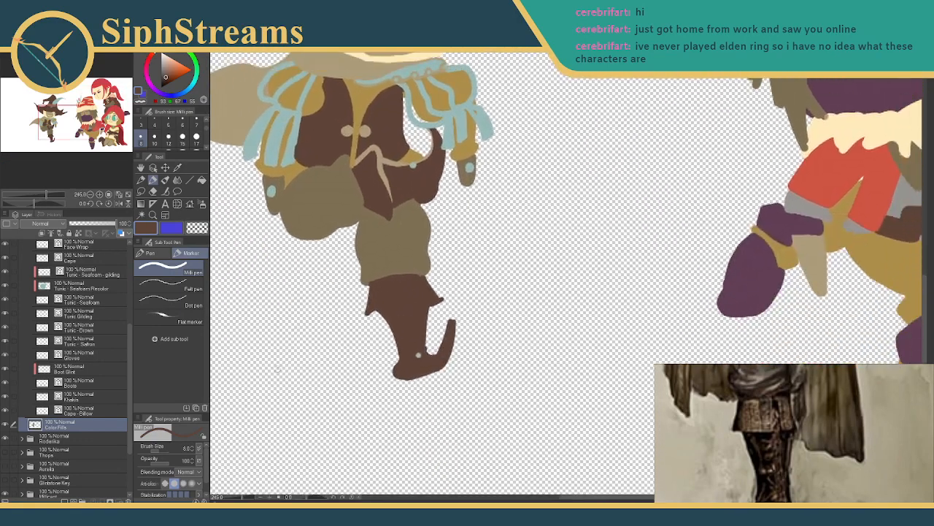
drag(242, 500, 246, 500)
drag(287, 381, 472, 287)
drag(390, 305, 391, 371)
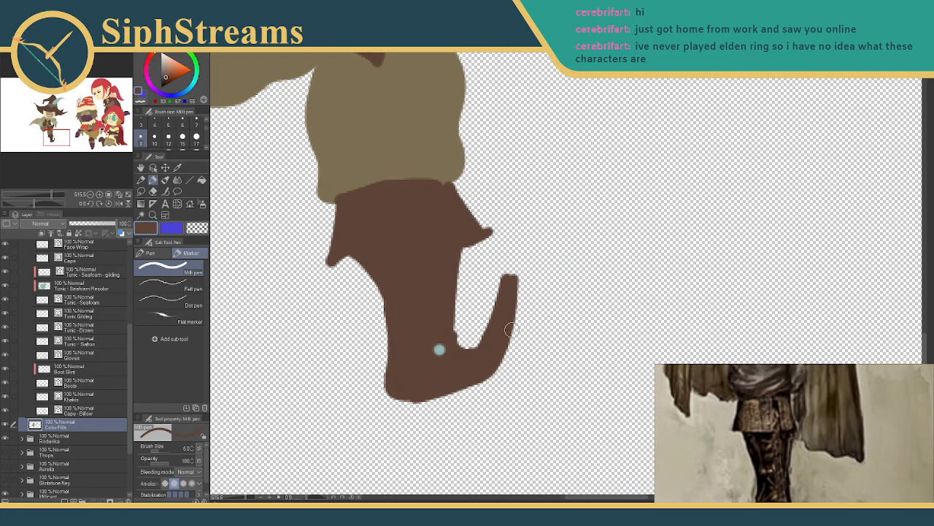
- Erase the boot's upright toe tip on the Boots layer and redraw it curling inward towards the shaft
drag(507, 281, 511, 285)
click(79, 381)
key(e)
mouse_move(486, 283)
mouse_down()
mouse_move(546, 282)
mouse_move(481, 295)
mouse_move(524, 304)
mouse_move(486, 319)
mouse_move(499, 322)
mouse_move(482, 343)
mouse_move(482, 288)
mouse_move(496, 363)
mouse_up()
key(p)
drag(489, 293, 502, 347)
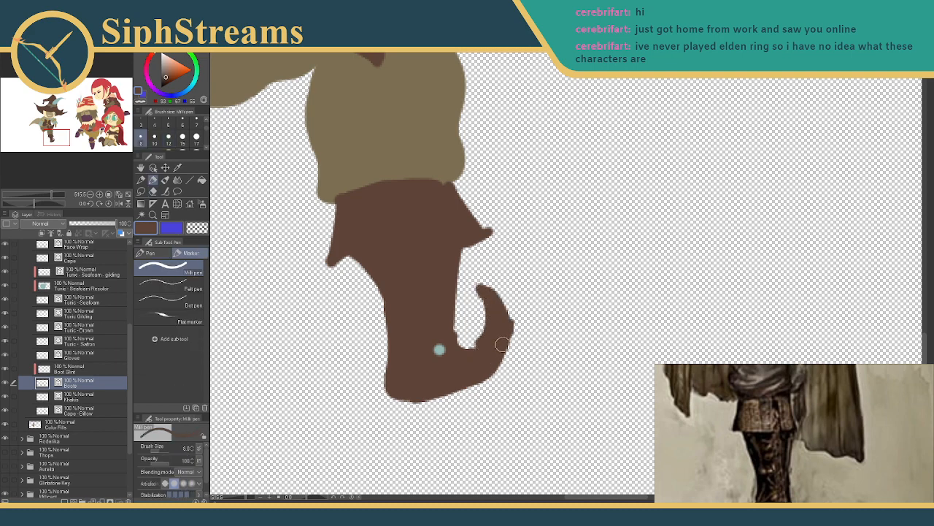
- Smooth the curled toe's inner and outer contours and touch up the underside of the heel in brown
drag(495, 297, 492, 362)
drag(488, 328, 471, 345)
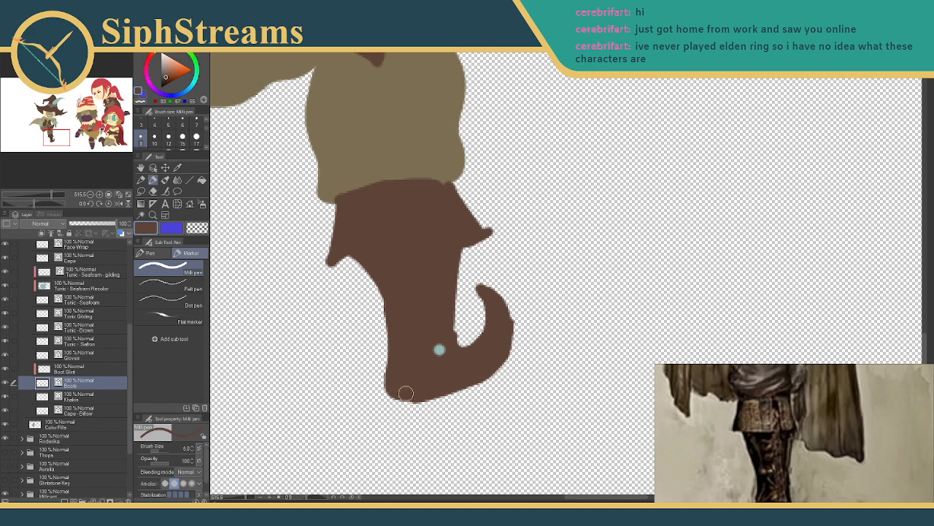
drag(400, 394, 440, 386)
key(e)
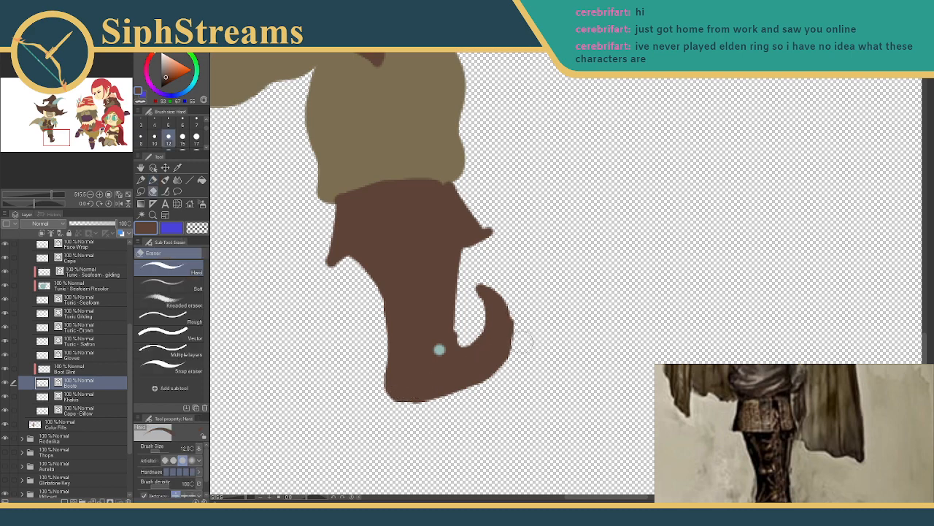
- Adjust the outer curve of the boot's curled toe by moving its vector point on the Boots layer
key(p)
ctrl+click(512, 328)
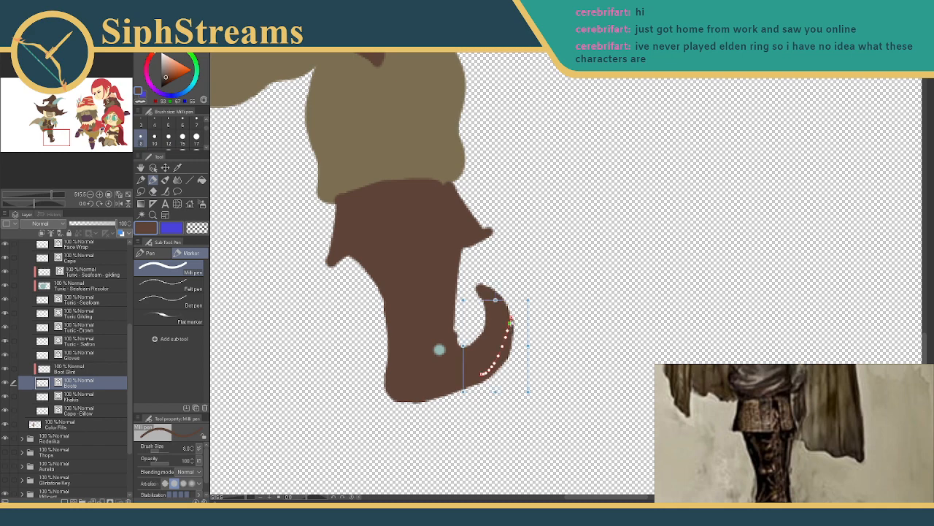
drag(501, 321, 510, 325)
- Lengthen the left sleeve's outermost hanging ribbon on the Tunic - Seafoam layer so it flares outward below the puff
drag(245, 498, 241, 498)
drag(314, 369, 278, 474)
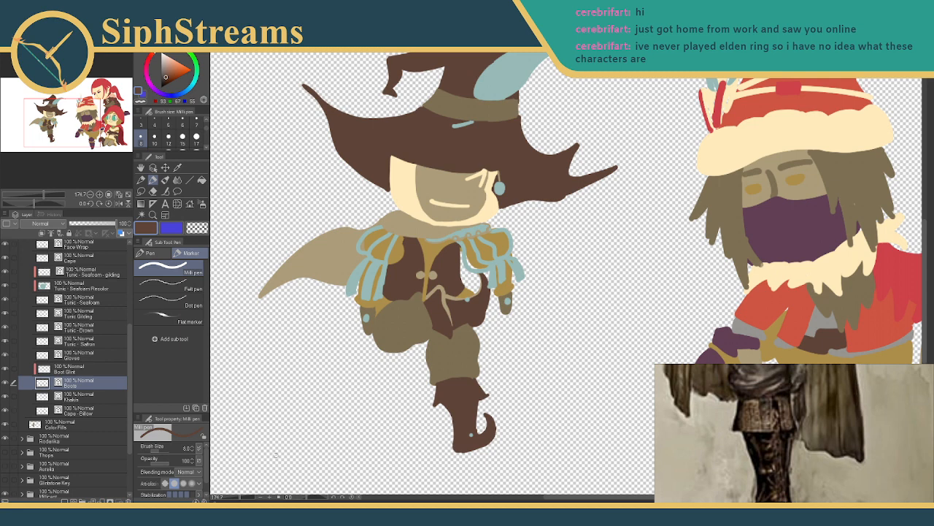
mouse_move(323, 206)
mouse_down()
mouse_move(316, 196)
mouse_move(331, 214)
mouse_up()
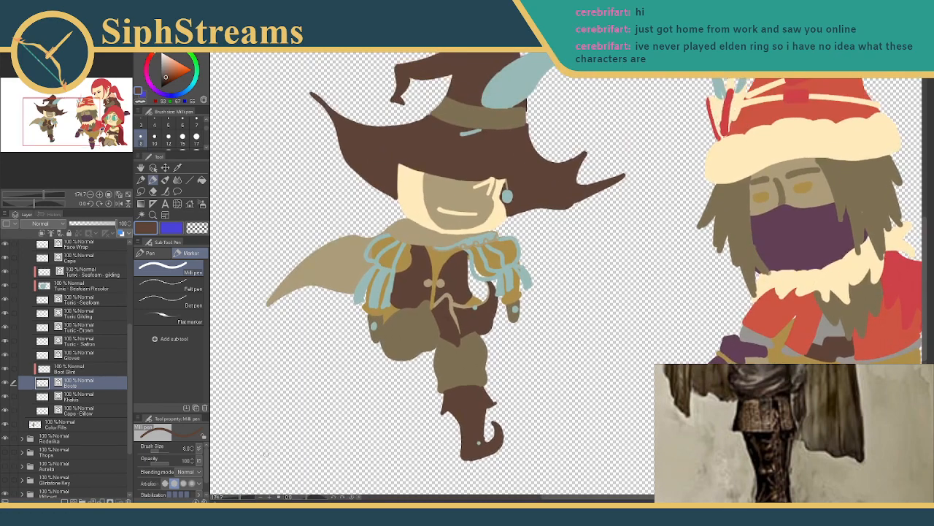
drag(247, 498, 251, 498)
drag(351, 292, 441, 349)
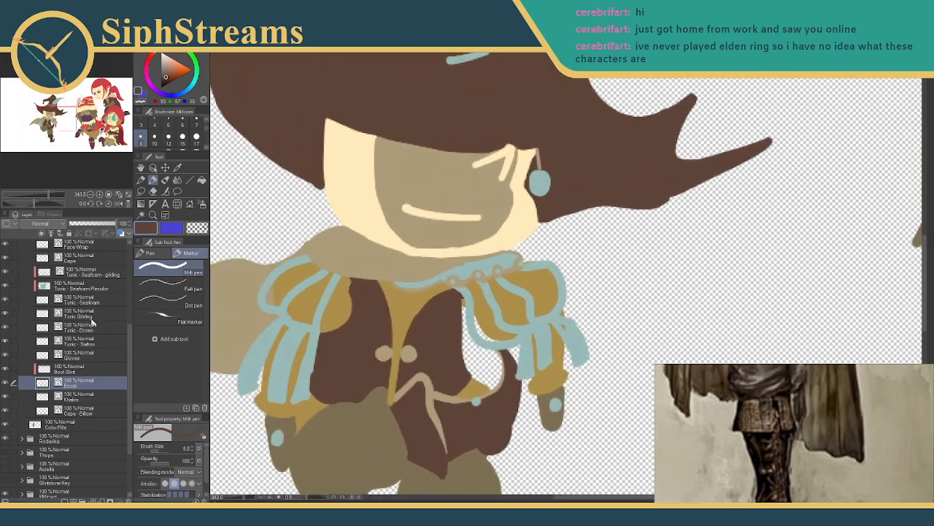
click(95, 303)
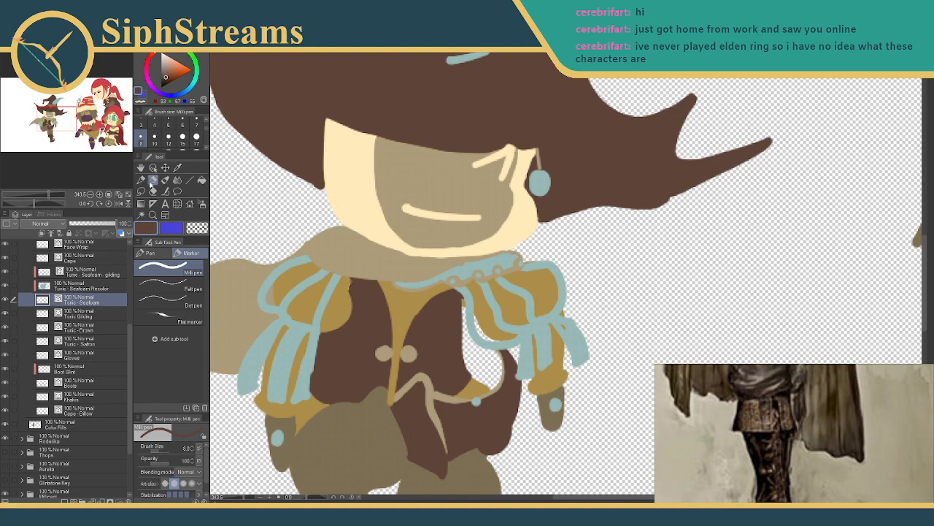
drag(417, 318, 497, 260)
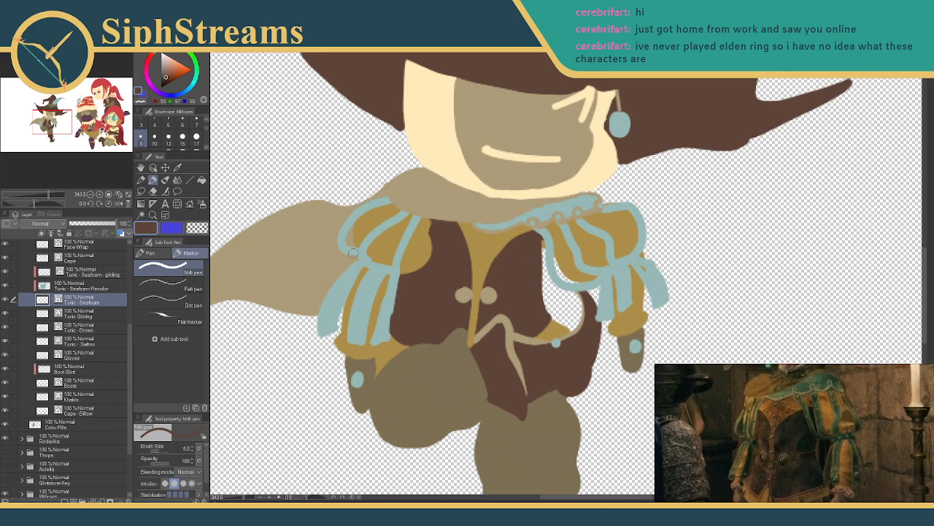
drag(355, 267, 314, 340)
- Hide the Color Fills layer and rework the left sleeve's outermost ribbon as a solid seafoam shape
key(e)
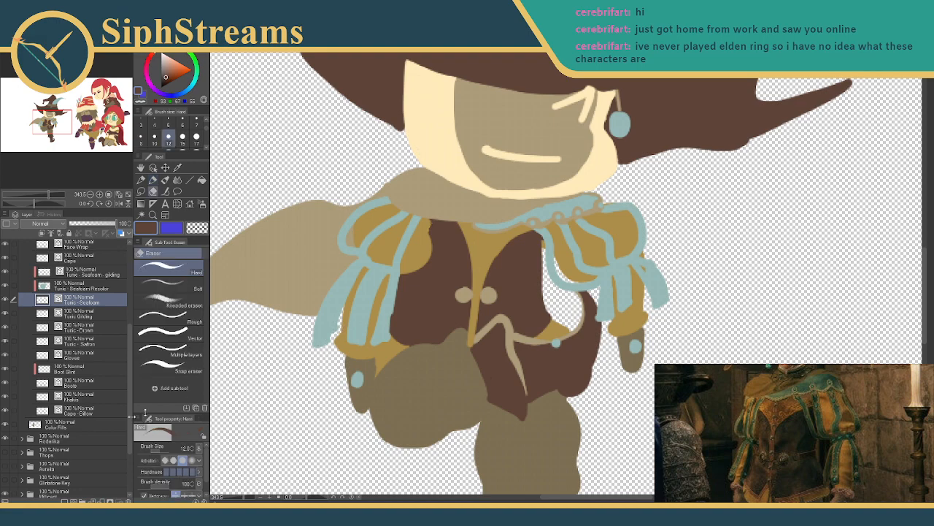
click(6, 424)
mouse_move(343, 318)
mouse_down()
mouse_move(335, 345)
mouse_move(344, 299)
mouse_up()
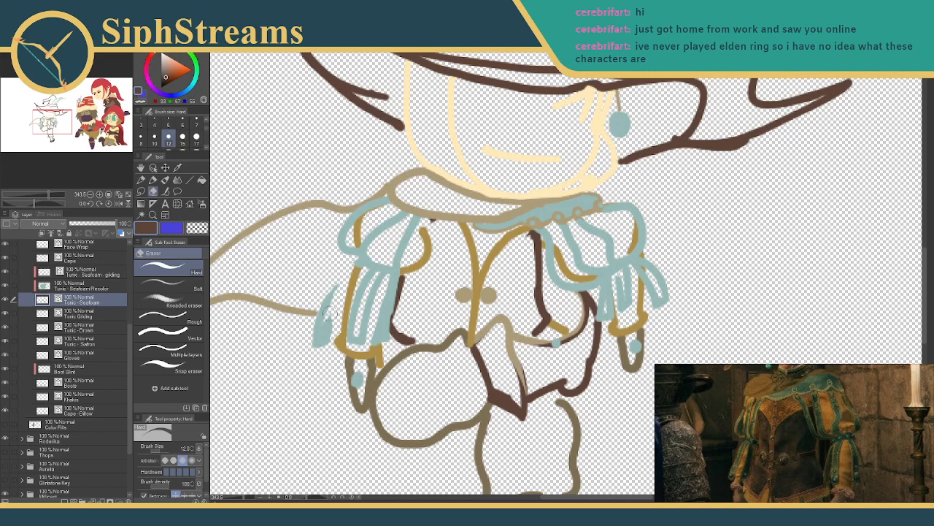
key(p)
drag(324, 325, 349, 284)
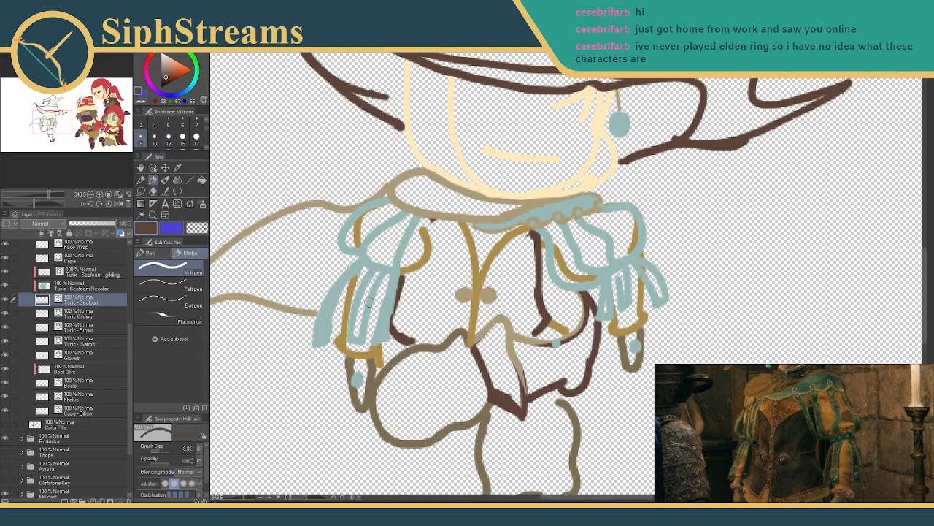
- Replace the left sleeve's thin inner ribbon lines with two broad solid seafoam ribbons and show the Color Fills layer again
key(e)
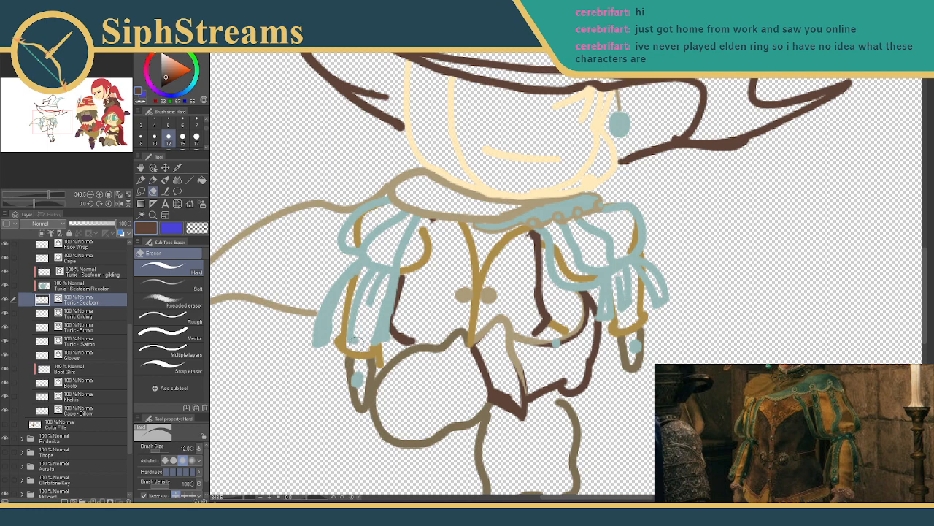
drag(360, 320, 379, 287)
key(p)
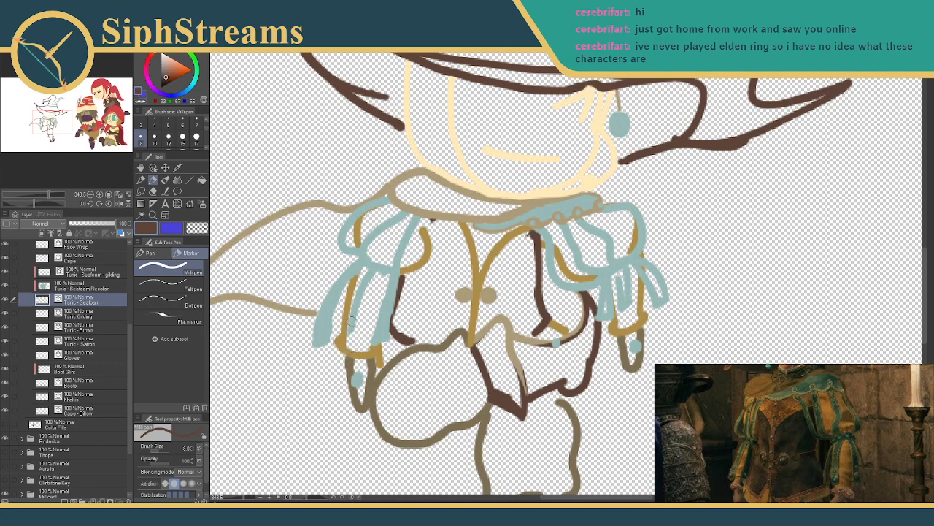
mouse_move(358, 335)
mouse_down()
mouse_move(369, 299)
mouse_move(355, 325)
mouse_move(383, 334)
mouse_move(380, 342)
mouse_move(392, 287)
mouse_move(387, 293)
mouse_move(397, 288)
mouse_up()
key(e)
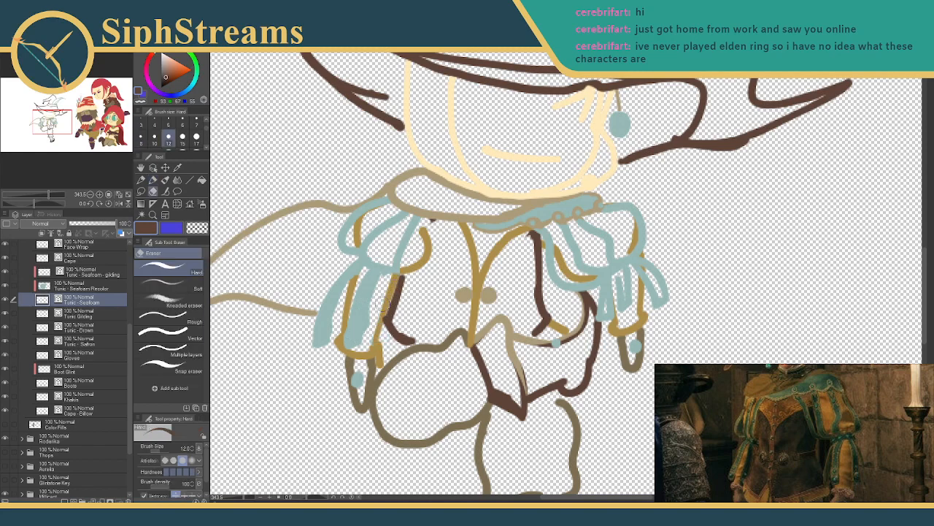
key(p)
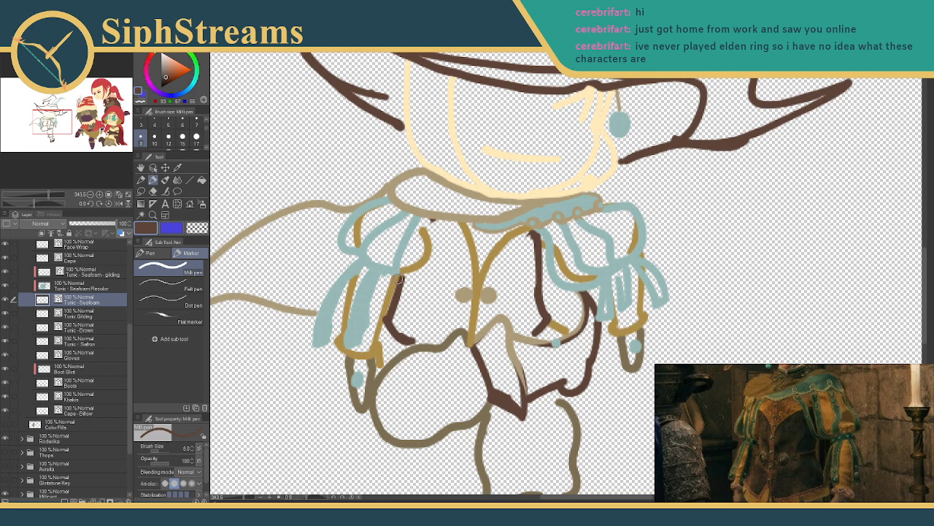
drag(394, 271, 378, 327)
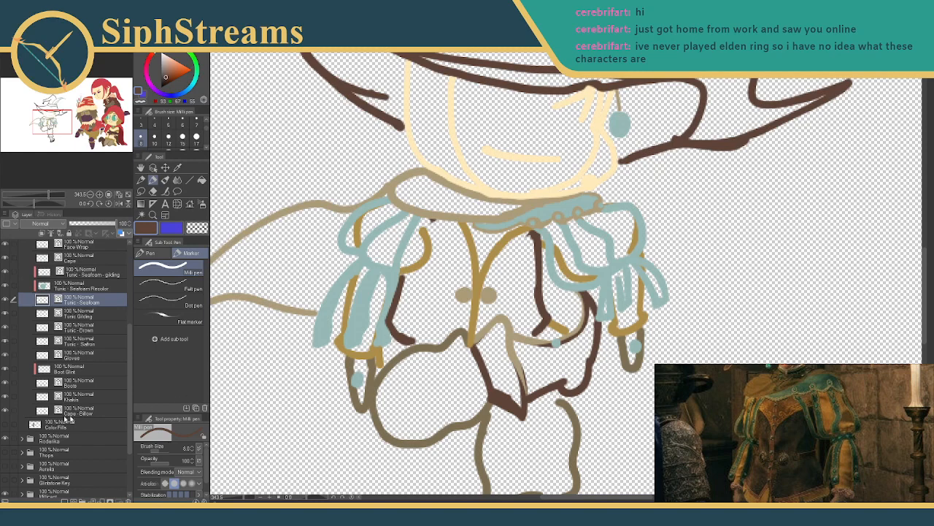
click(5, 424)
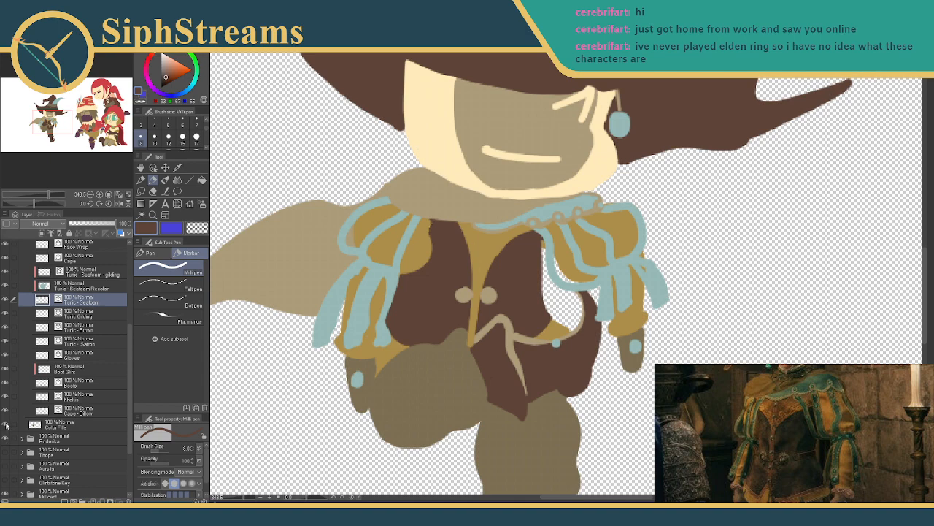
- Hide the Color Fills layer and erase the hanging ribbons below the right sleeve's puff
click(5, 425)
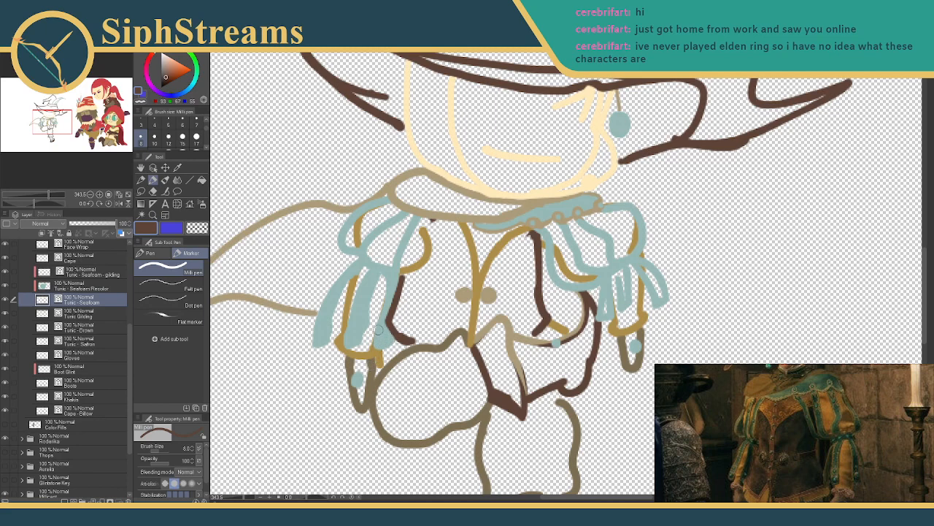
mouse_move(477, 350)
mouse_down()
mouse_move(400, 335)
mouse_move(317, 394)
mouse_up()
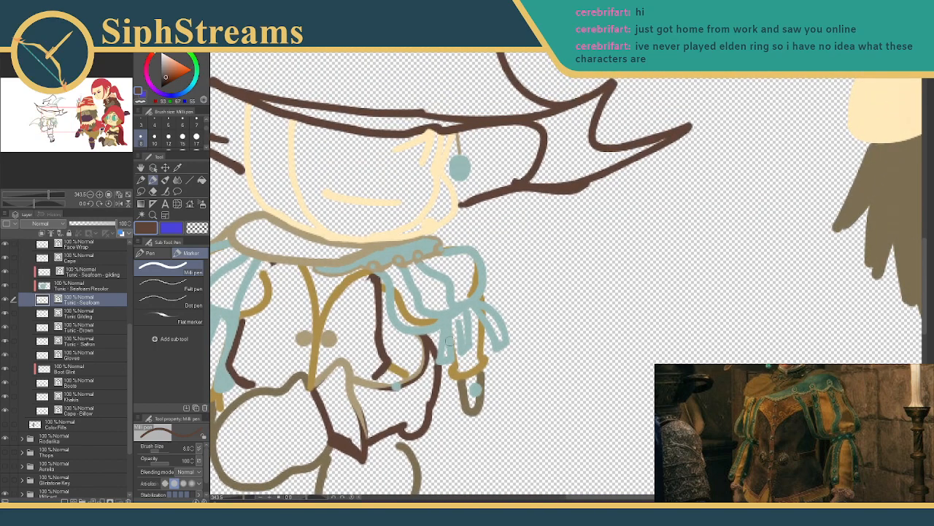
key(e)
mouse_move(440, 361)
mouse_down()
mouse_move(491, 328)
mouse_move(468, 319)
mouse_move(504, 312)
mouse_move(501, 327)
mouse_up()
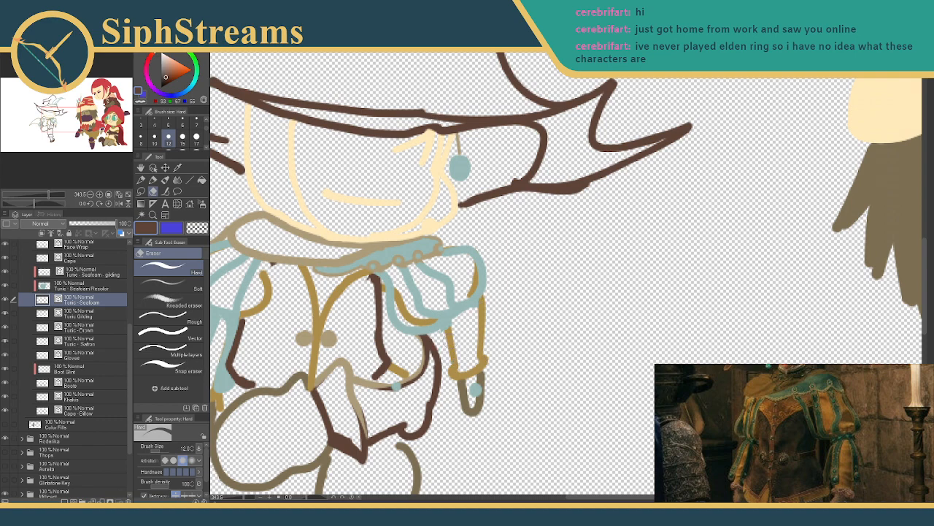
- Redraw the right sleeve's outer ribbon curving outward from the puff, closing its end and inner edge, and start the innermost ribbon
key(p)
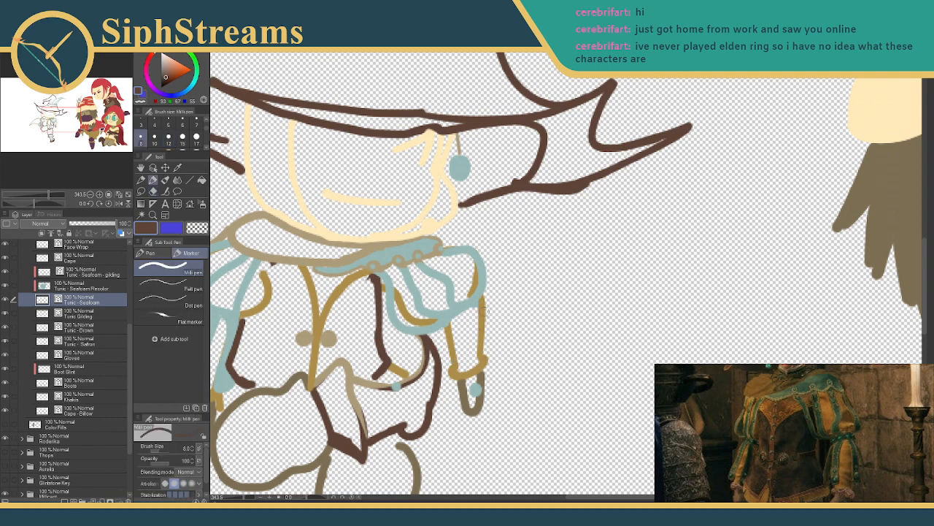
drag(486, 310, 502, 349)
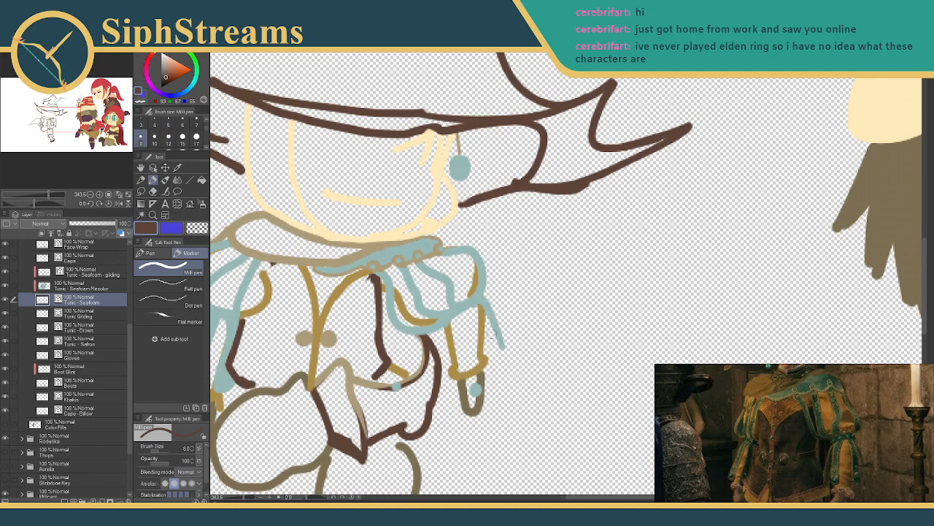
key(ctrl+z)
drag(479, 299, 511, 356)
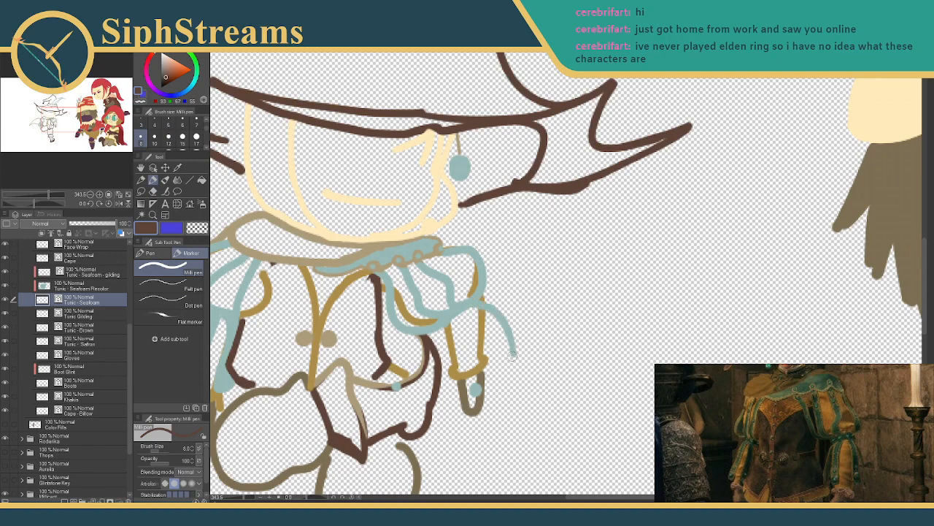
mouse_move(483, 303)
mouse_down()
mouse_move(559, 282)
mouse_move(544, 281)
mouse_move(503, 358)
mouse_up()
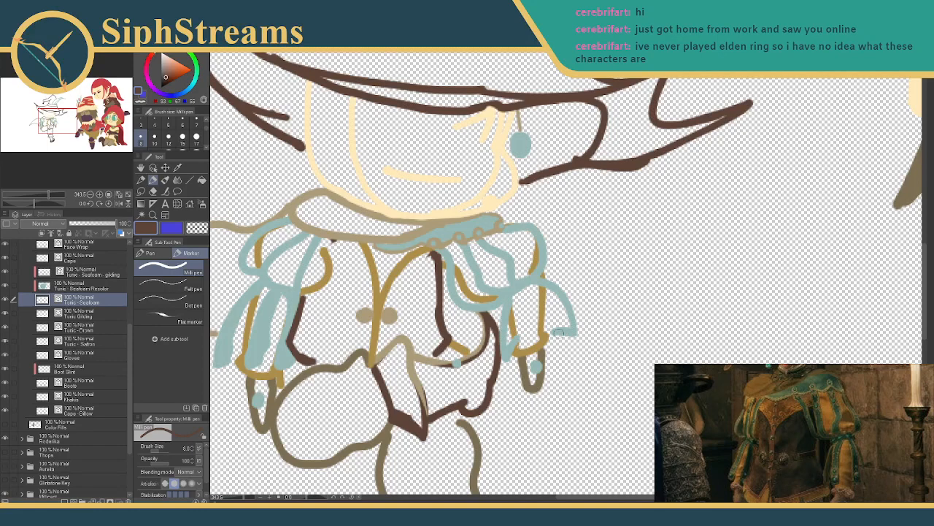
drag(569, 336, 520, 304)
key(ctrl+z)
mouse_move(571, 334)
mouse_down()
mouse_move(520, 291)
mouse_move(566, 335)
mouse_up()
key(ctrl+z)
drag(523, 287, 563, 334)
key(ctrl+z)
drag(518, 287, 563, 335)
- Draw the right sleeve's middle and inner ribbons as broad solid seafoam shapes and show the Color Fills layer again
drag(522, 292, 546, 339)
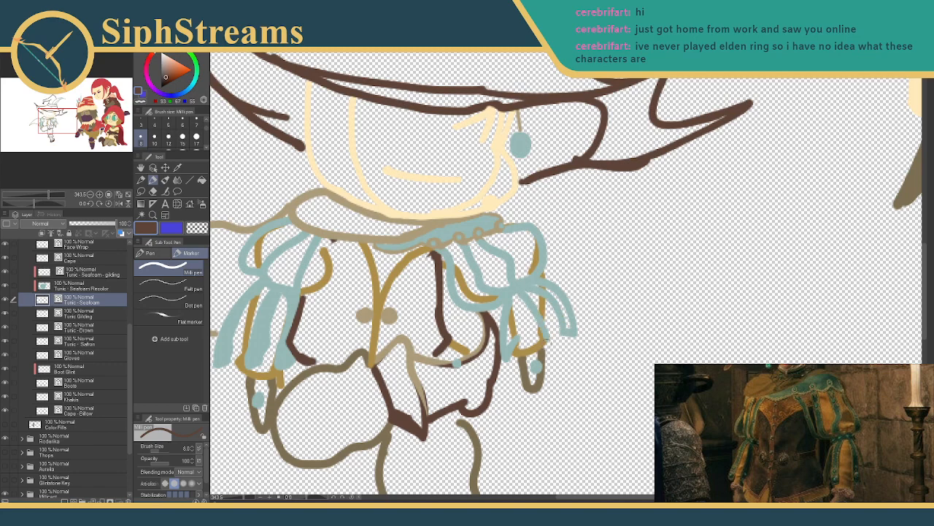
key(ctrl+z)
mouse_move(517, 293)
mouse_down()
mouse_move(539, 360)
mouse_move(544, 336)
mouse_move(533, 340)
mouse_move(508, 292)
mouse_move(518, 297)
mouse_move(518, 335)
mouse_up()
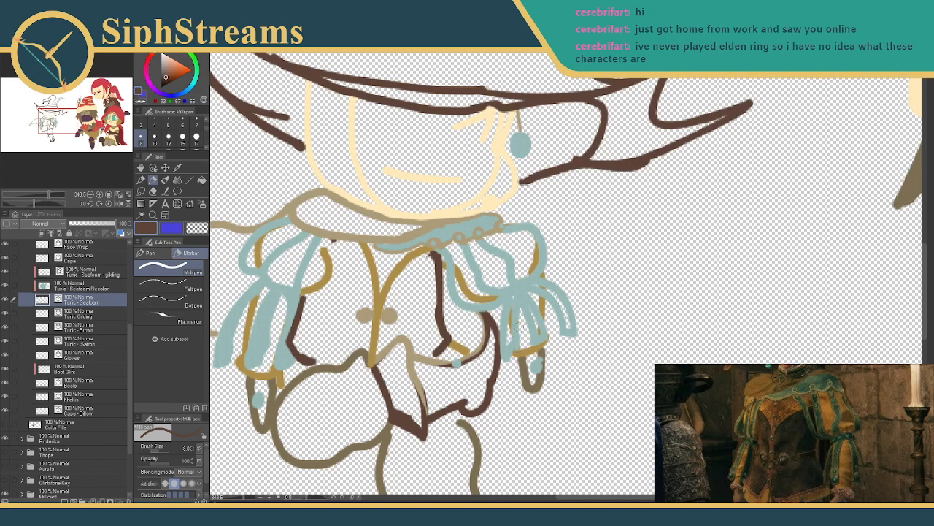
key(ctrl+z)
drag(517, 298, 516, 346)
mouse_move(513, 307)
mouse_down()
mouse_move(519, 324)
mouse_move(549, 310)
mouse_move(544, 291)
mouse_move(560, 308)
mouse_move(535, 317)
mouse_move(539, 331)
mouse_move(516, 336)
mouse_move(520, 295)
mouse_up()
key(ctrl+z)
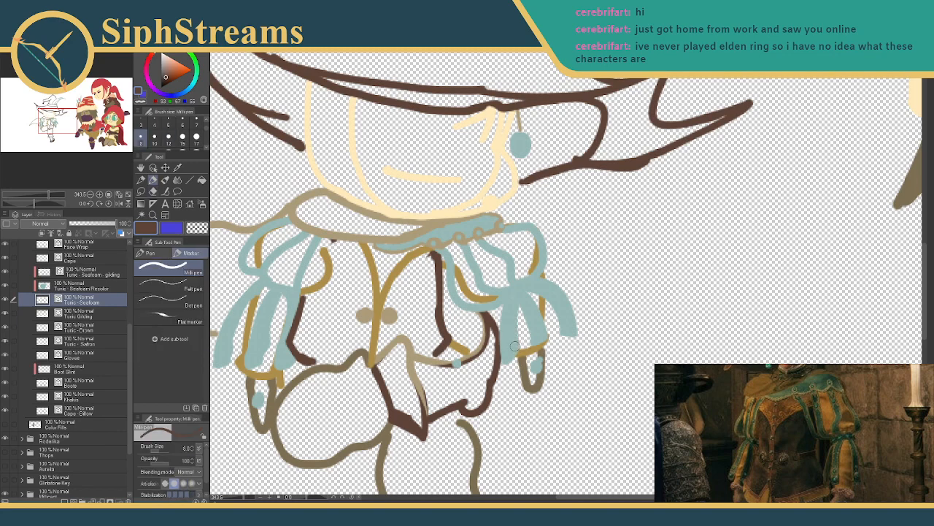
drag(467, 314, 515, 352)
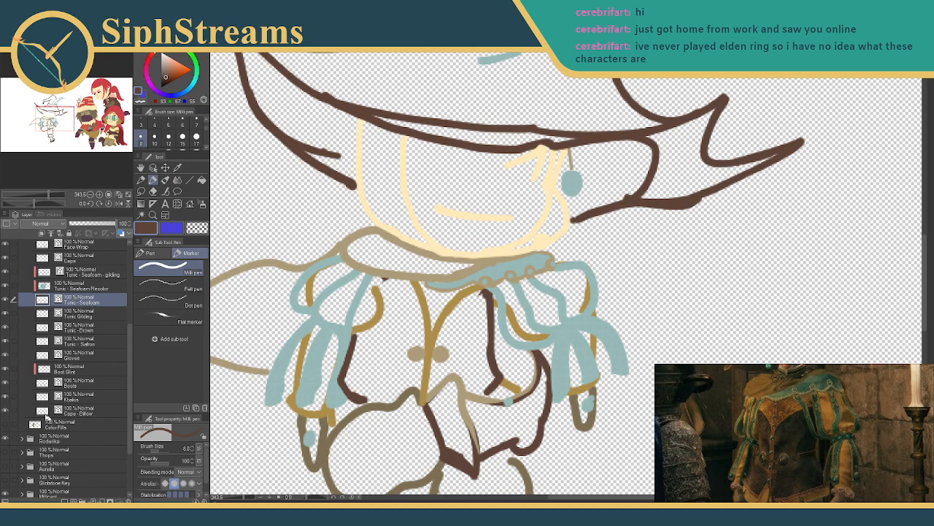
click(6, 425)
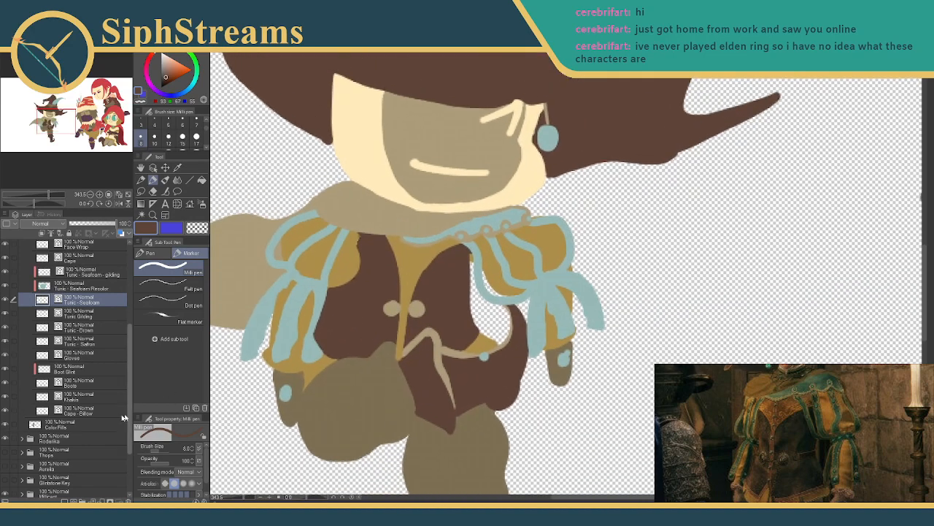
click(6, 426)
click(6, 426)
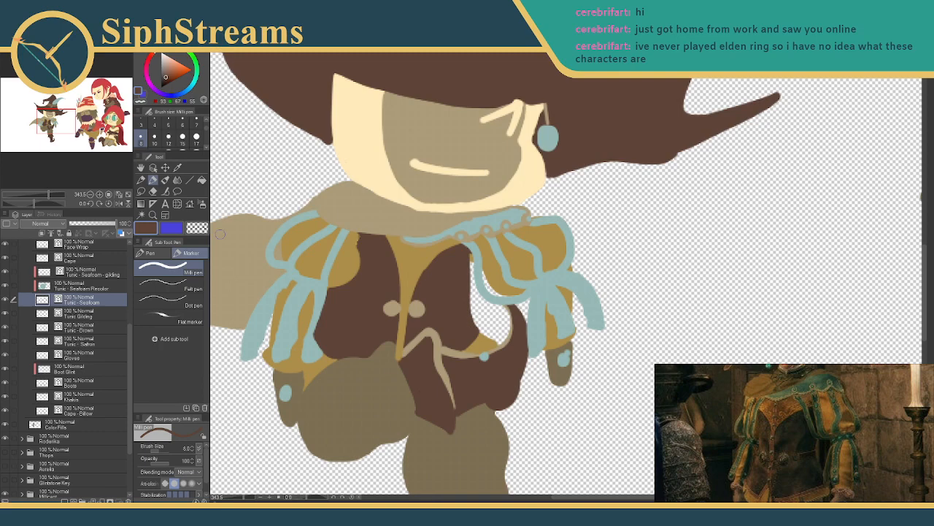
- Sample the sleeve's gold and touch up the fill around the right sleeve's ribbons on the Color Fills layer
click(177, 167)
click(570, 338)
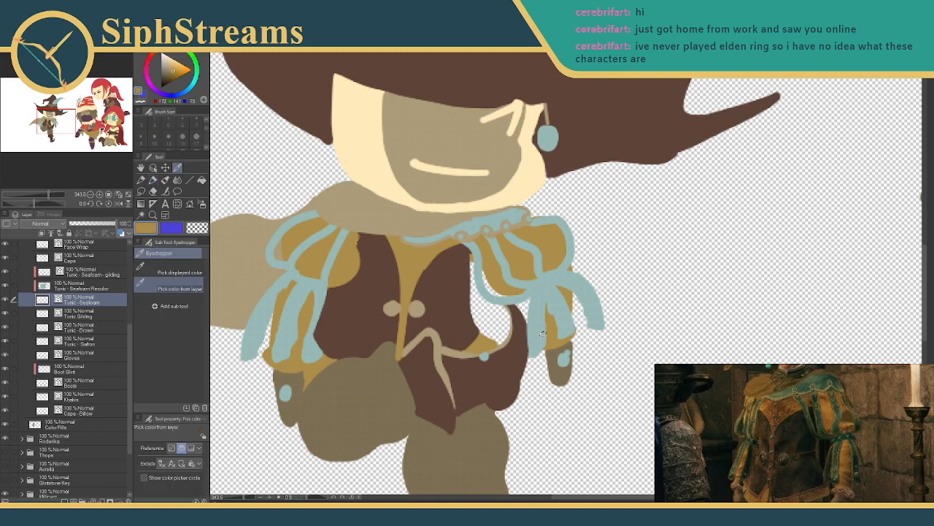
click(152, 179)
click(65, 429)
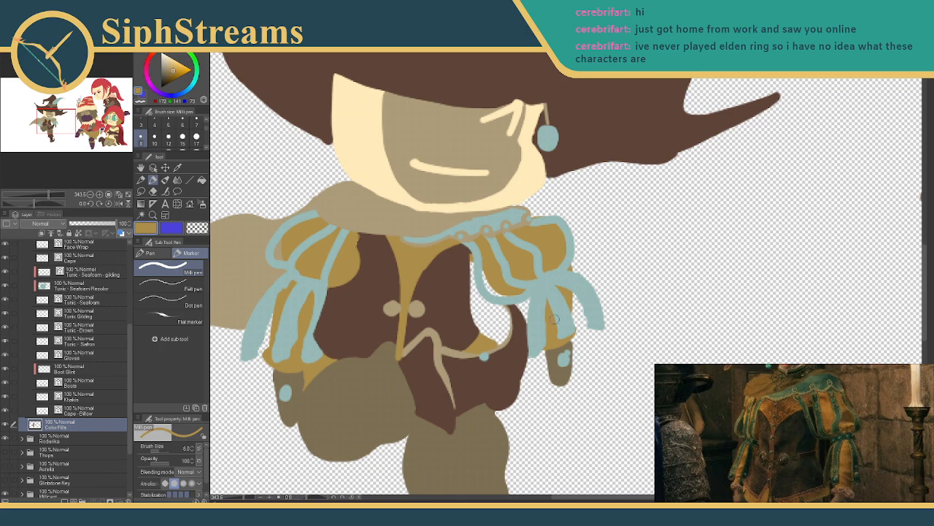
mouse_move(538, 263)
mouse_down()
mouse_move(563, 324)
mouse_move(536, 264)
mouse_move(553, 302)
mouse_move(592, 285)
mouse_move(598, 294)
mouse_up()
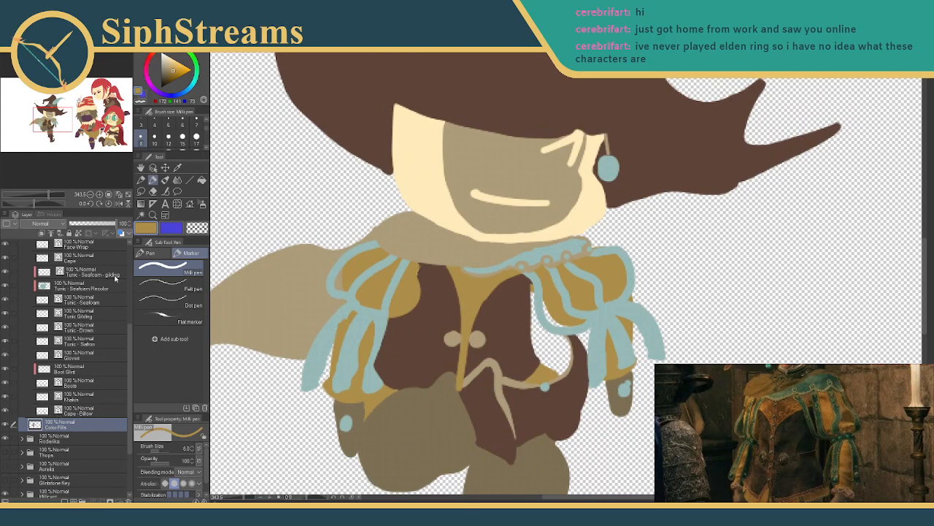
- Sample the ribbons' seafoam and broaden the ribbon ends on the cape-side sleeve on the Tunic - Seafoam layer
click(177, 167)
click(323, 351)
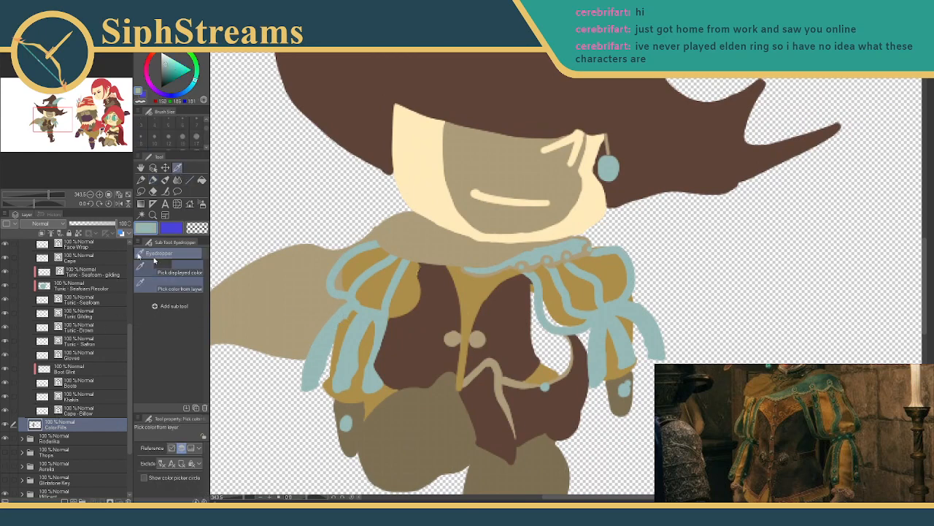
click(153, 179)
click(86, 303)
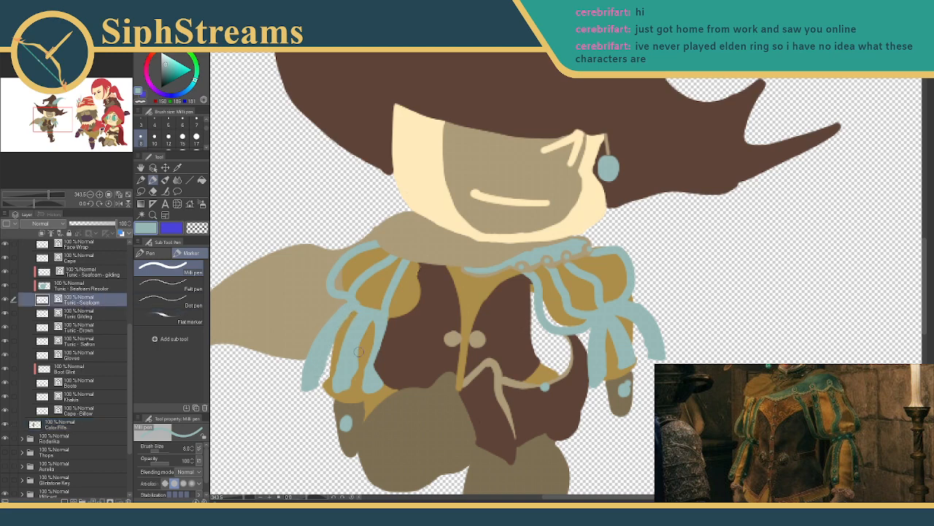
drag(353, 367, 352, 387)
key(e)
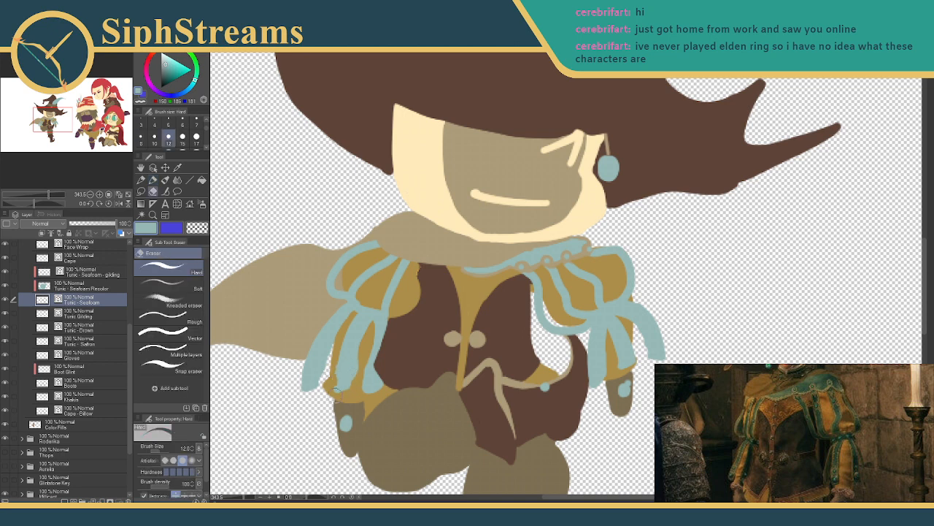
key(p)
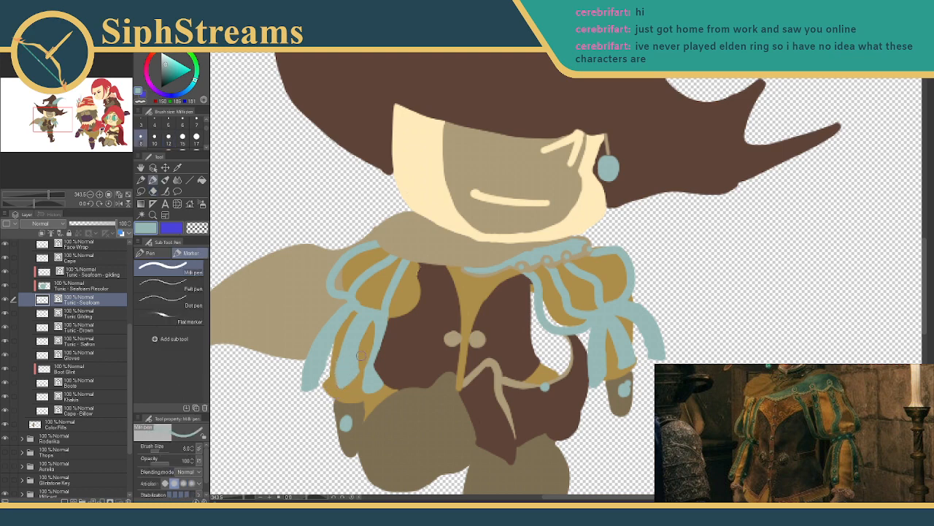
key(e)
key(p)
drag(339, 377, 340, 384)
drag(381, 380, 371, 385)
key(alt+])
key(alt+[)
key(alt+])
key(alt+[)
key(alt+])
key(e)
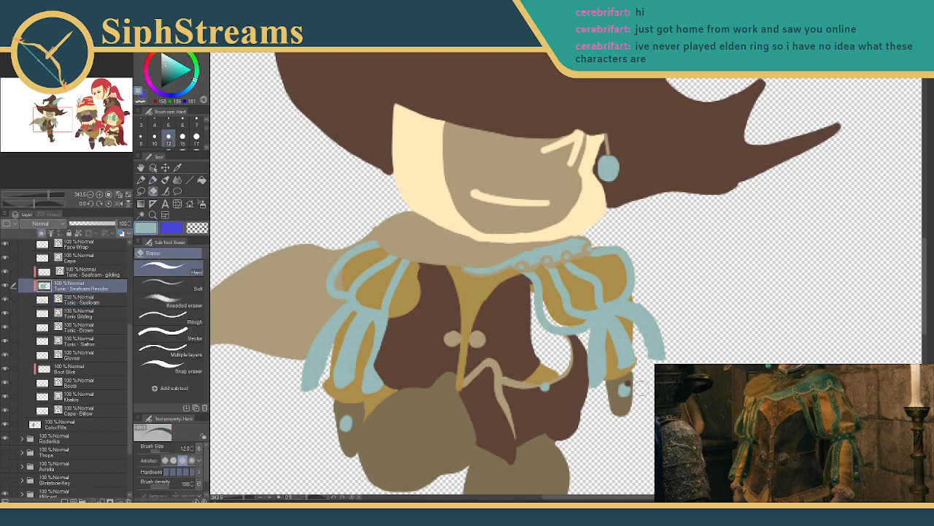
key(p)
click(88, 299)
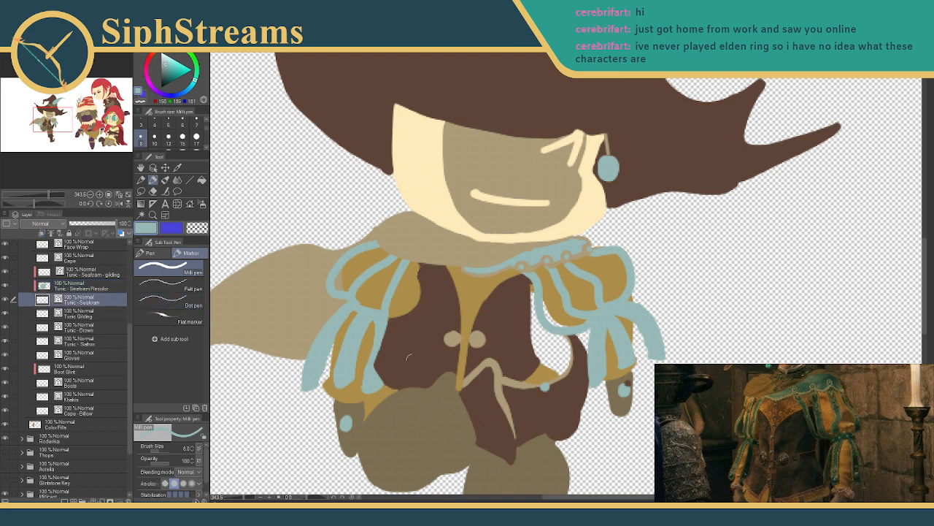
key(e)
key(p)
- Hide the Tunic - Seafoam Recolor layer and sample a muted green from the cape-side puff's trim
drag(406, 248, 374, 249)
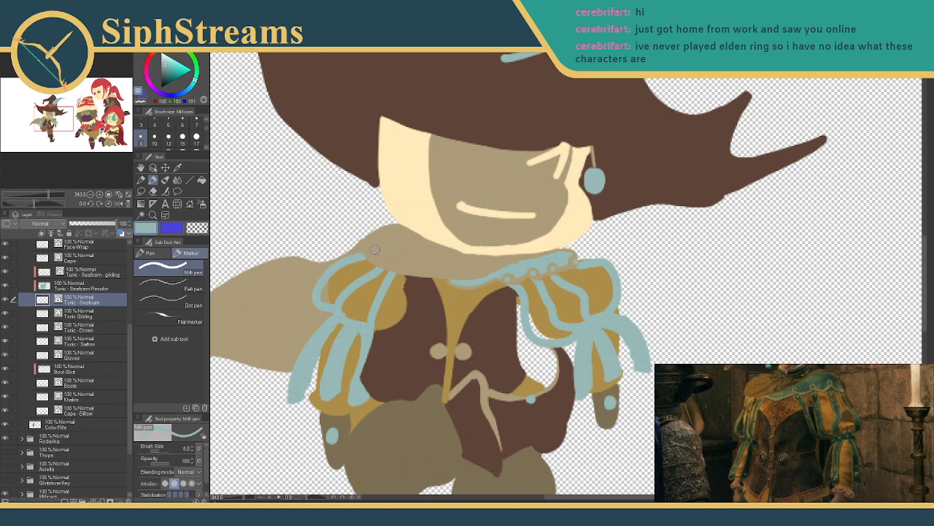
drag(244, 497, 237, 499)
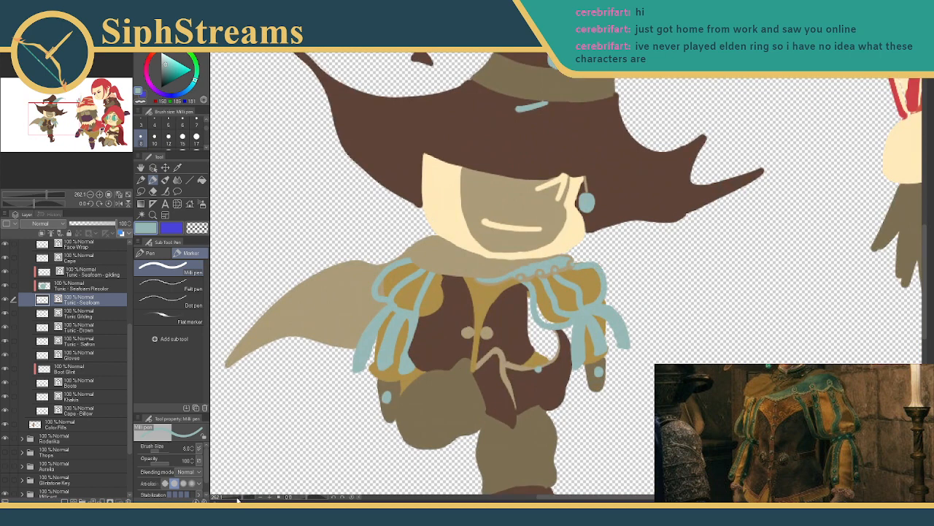
click(7, 285)
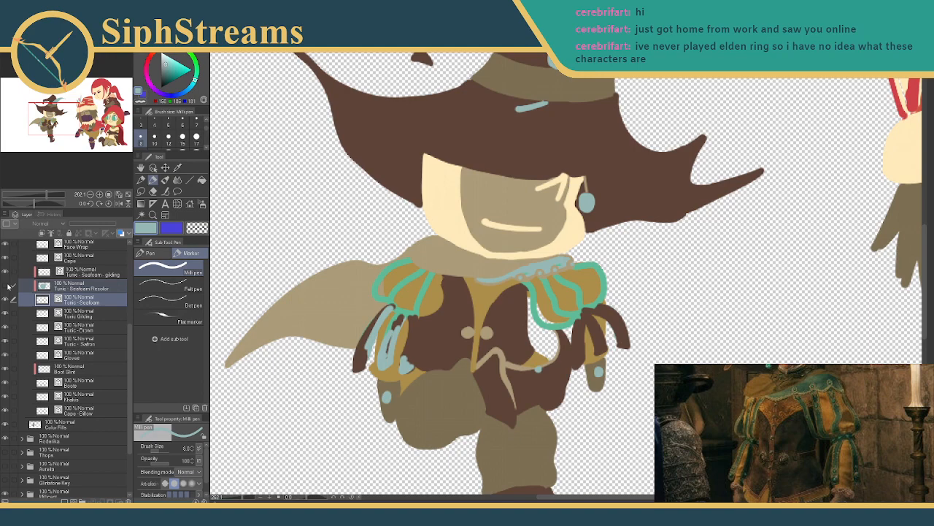
click(177, 167)
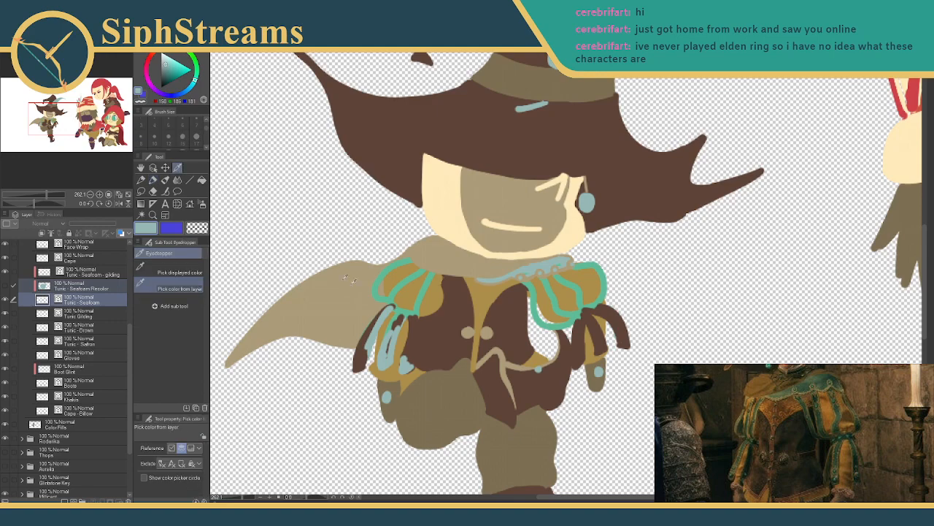
click(380, 278)
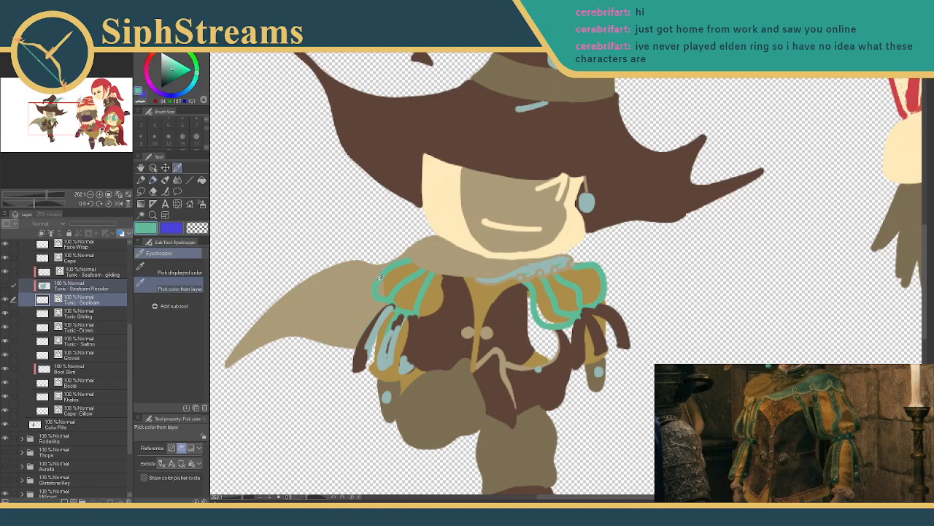
click(381, 321)
click(387, 272)
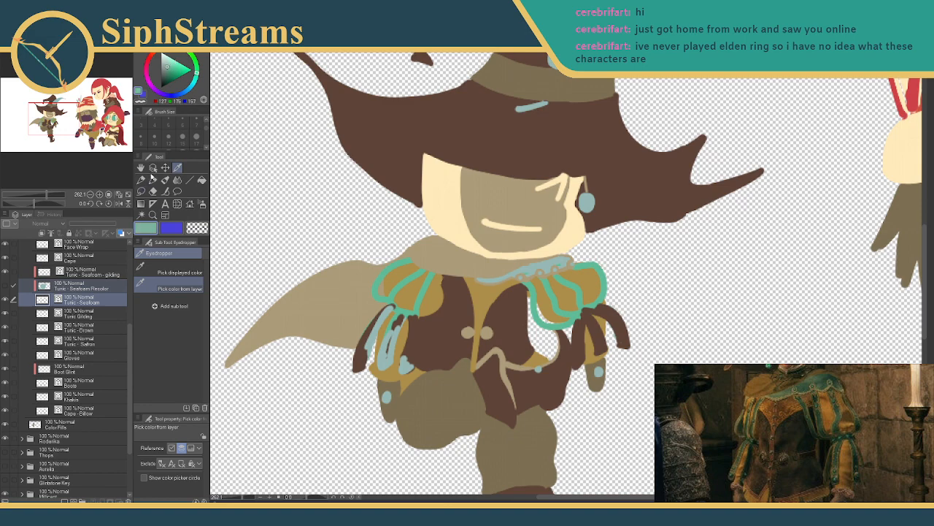
- Test the sampled green with a scribble above the cape and undo it
click(153, 180)
mouse_move(343, 185)
mouse_down()
mouse_move(337, 241)
mouse_move(382, 247)
mouse_up()
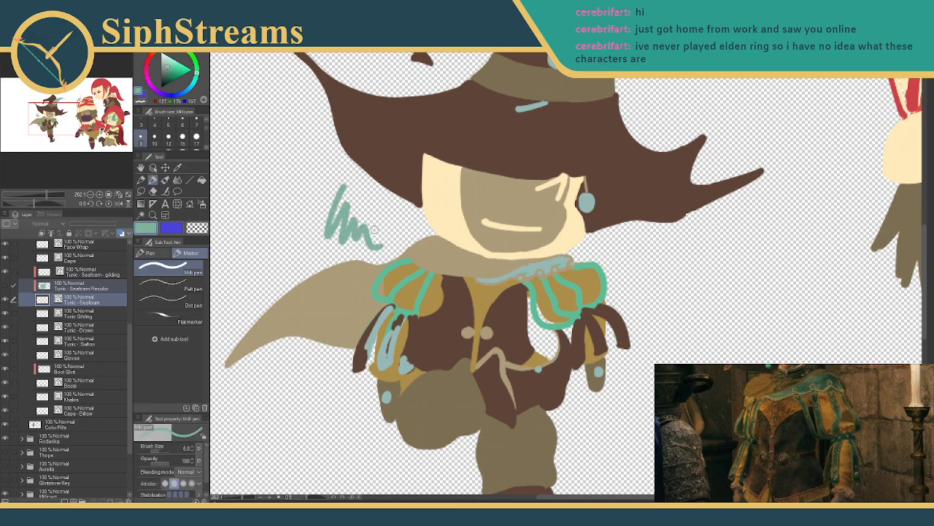
key(ctrl+z)
key(ctrl+z)
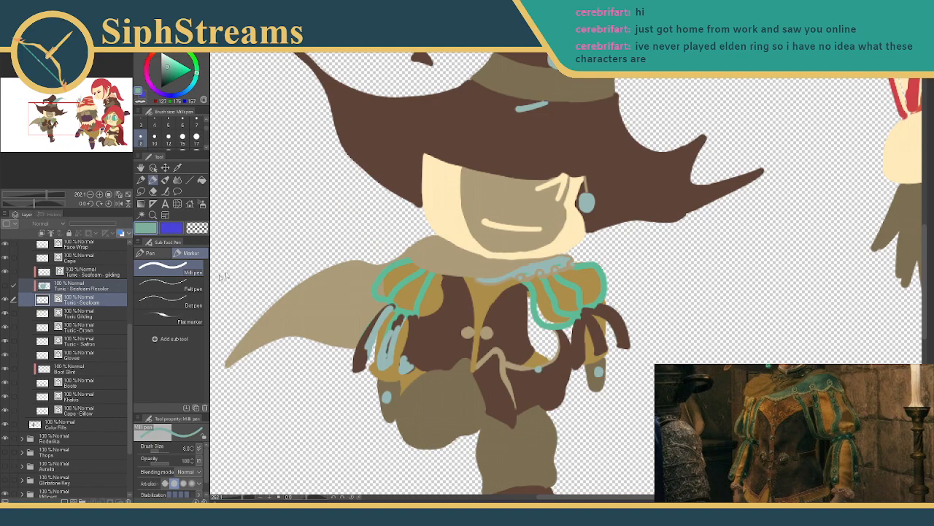
- Show the Tunic - Seafoam Recolor layer and repaint the tunic's seafoam trim and ribbons muted green with the pen at size 250
click(75, 287)
click(5, 287)
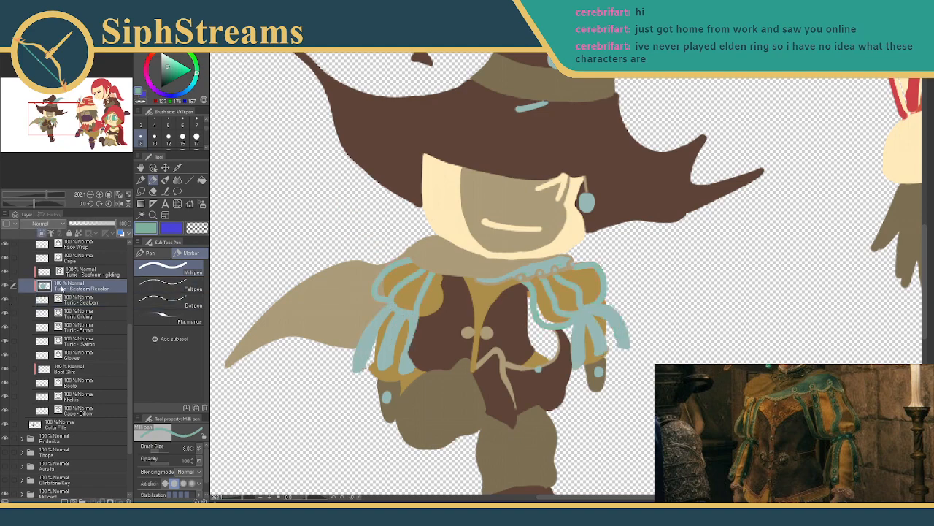
key(ctrl+minus)
key(ctrl+minus)
key(ctrl+minus)
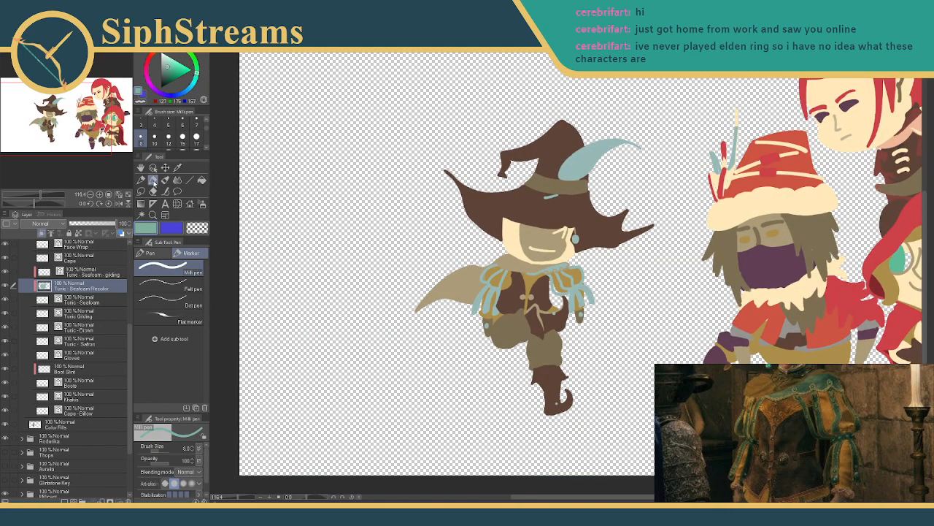
scroll(206, 130, up, 1)
drag(207, 130, 207, 140)
click(182, 137)
mouse_move(532, 277)
mouse_down()
mouse_move(549, 285)
mouse_move(547, 304)
mouse_up()
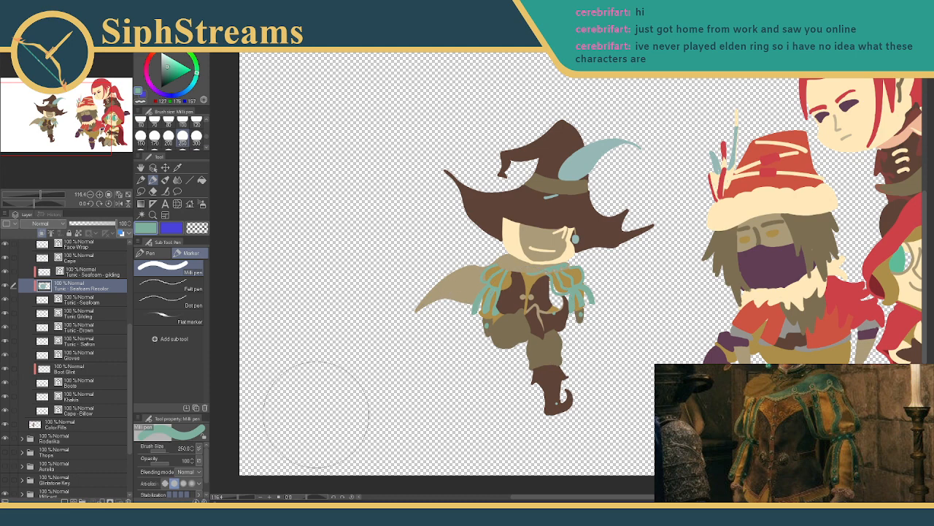
drag(237, 499, 247, 498)
drag(300, 369, 494, 96)
drag(446, 336, 380, 98)
mouse_move(420, 66)
mouse_down()
mouse_move(432, 273)
mouse_move(427, 392)
mouse_up()
drag(398, 157, 382, 453)
drag(404, 354, 346, 421)
drag(324, 360, 260, 247)
mouse_move(390, 289)
mouse_down()
mouse_move(346, 380)
mouse_move(383, 265)
mouse_move(401, 117)
mouse_up()
mouse_move(355, 343)
mouse_down()
mouse_move(390, 221)
mouse_move(404, 349)
mouse_up()
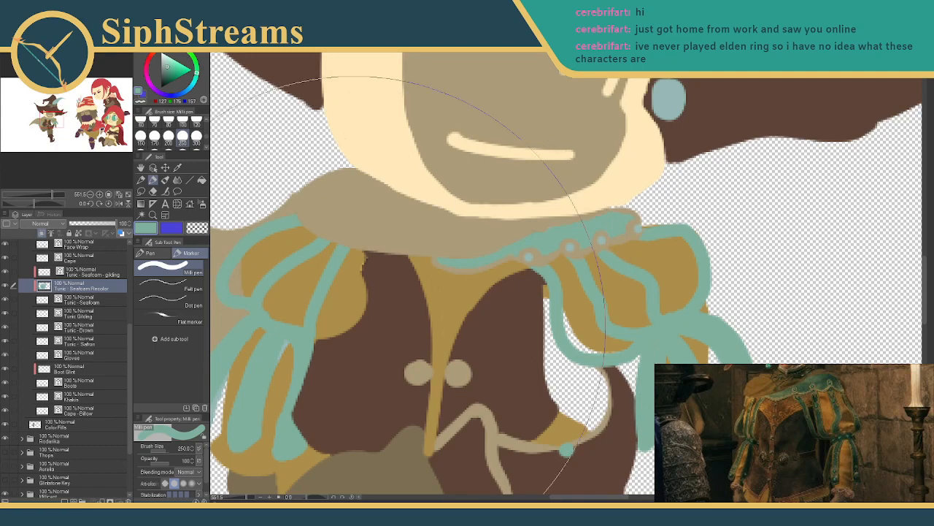
drag(356, 328, 375, 282)
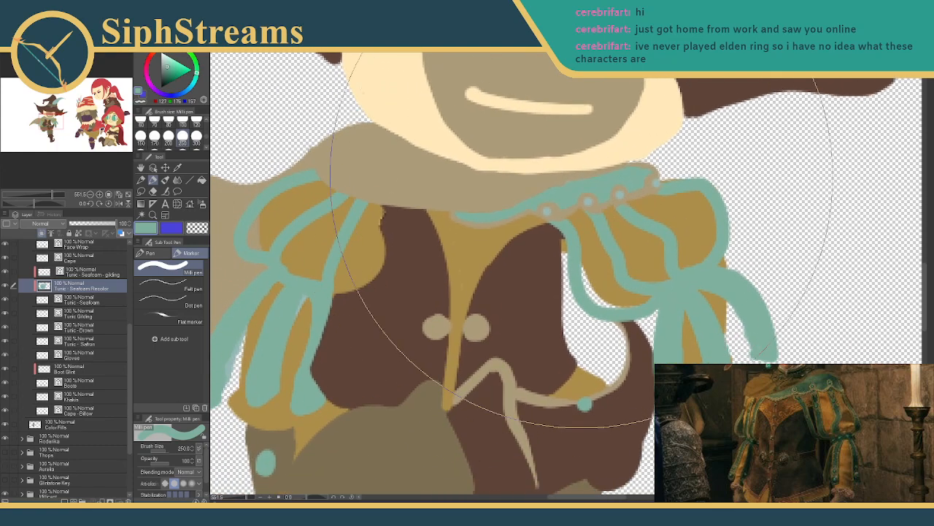
mouse_move(351, 278)
mouse_down()
mouse_move(382, 233)
mouse_move(379, 274)
mouse_up()
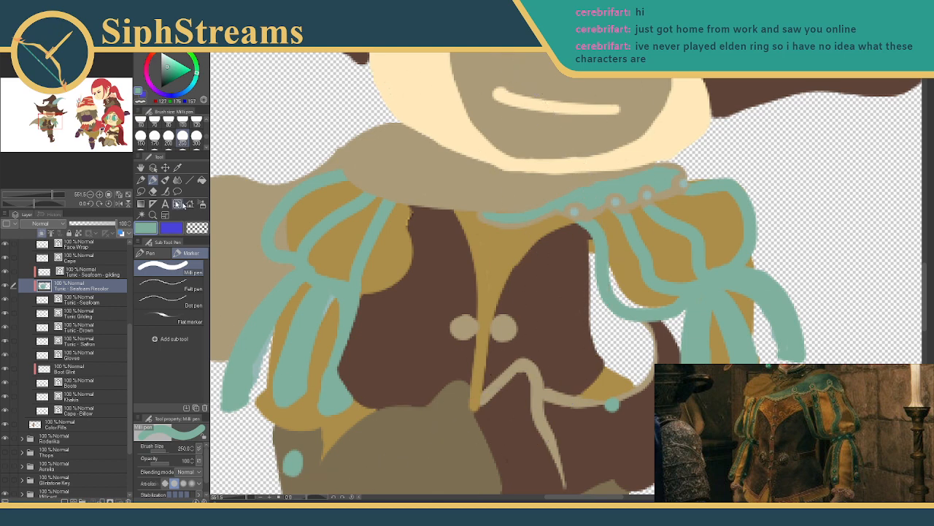
- Sample the sleeve's gold and touch up the pale gap between the cape-side sleeve's ribbons on the Color Fills layer with a size 10 pen
click(154, 122)
click(65, 301)
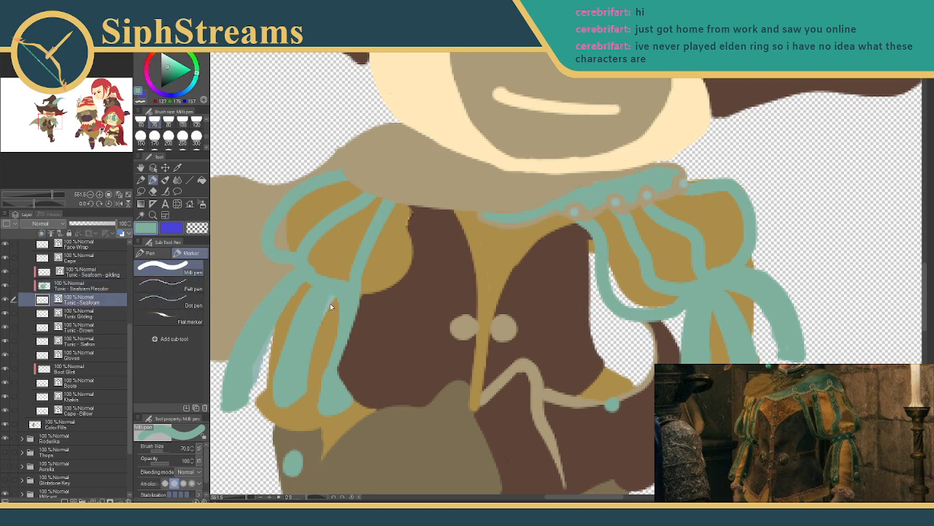
click(63, 422)
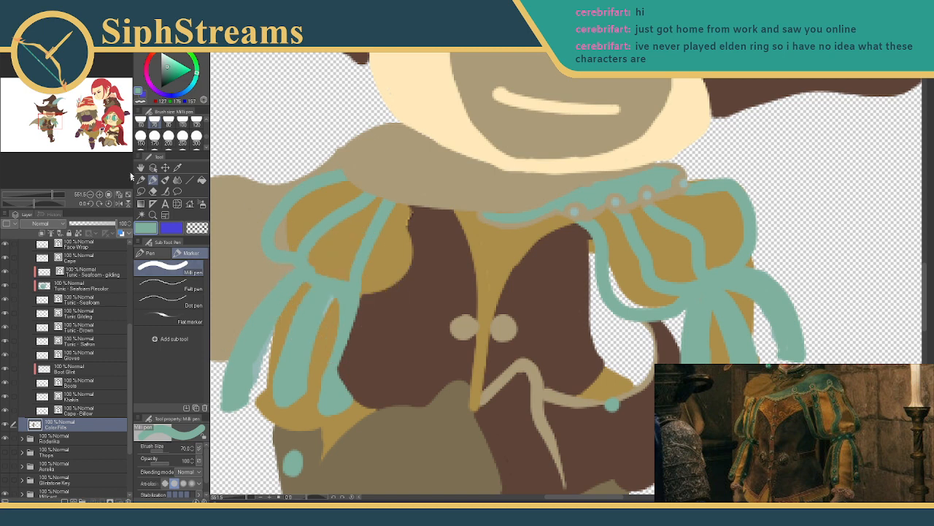
click(177, 167)
click(319, 334)
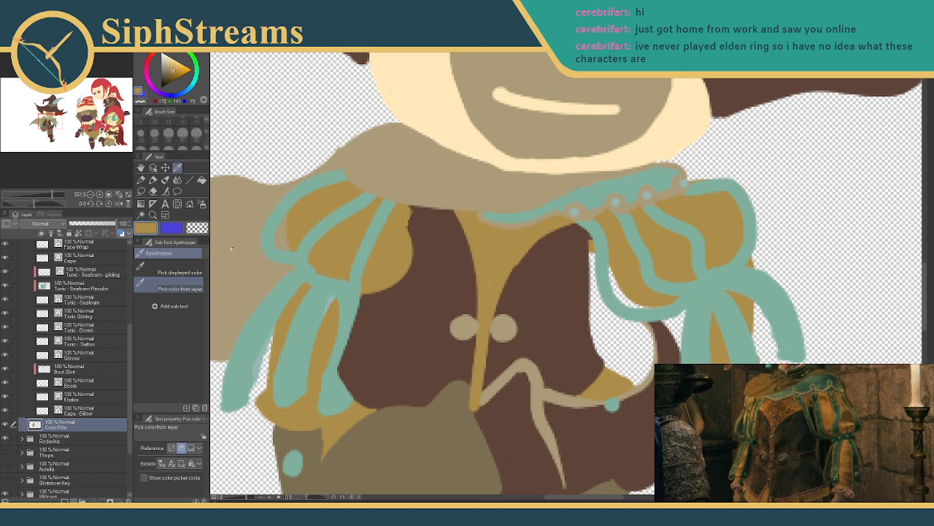
click(153, 180)
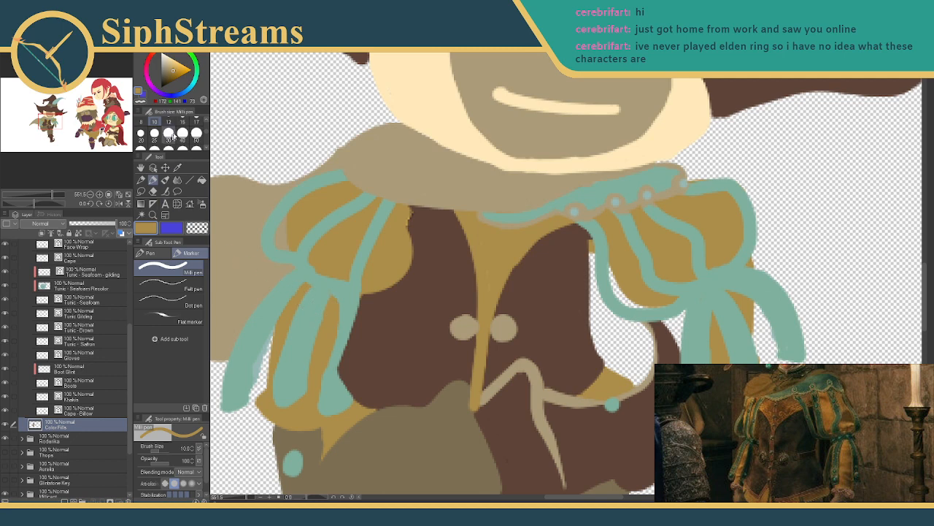
- Sample the muted green and fill the gaps where the sleeve ribbons meet the puffs on the Tunic - Seafoam layer
click(178, 168)
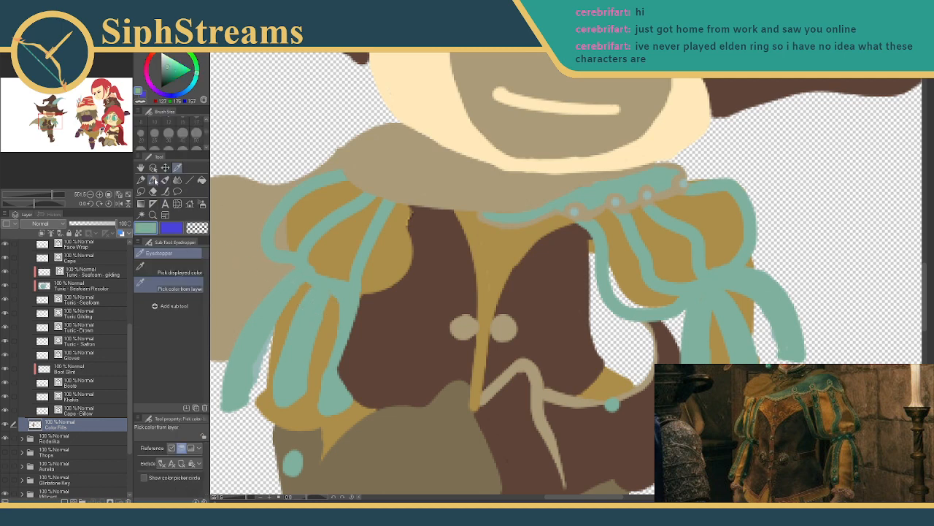
click(153, 179)
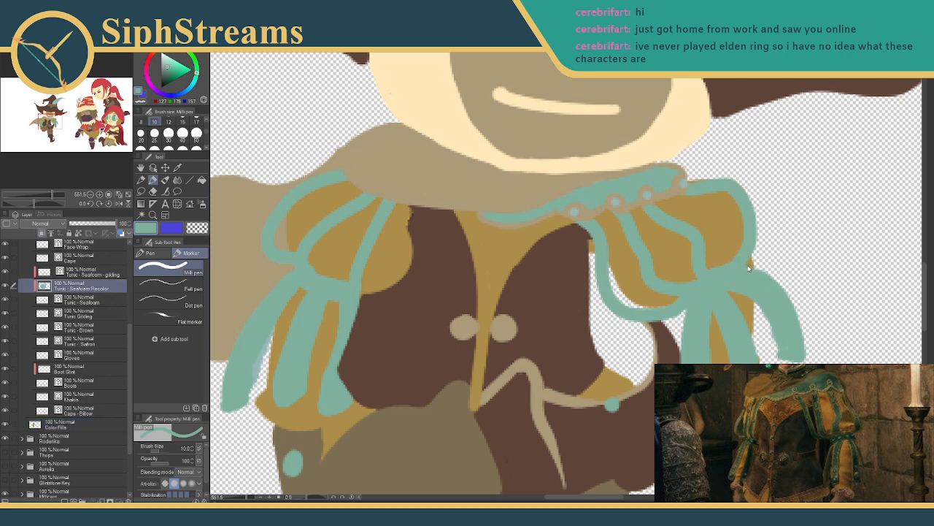
click(84, 299)
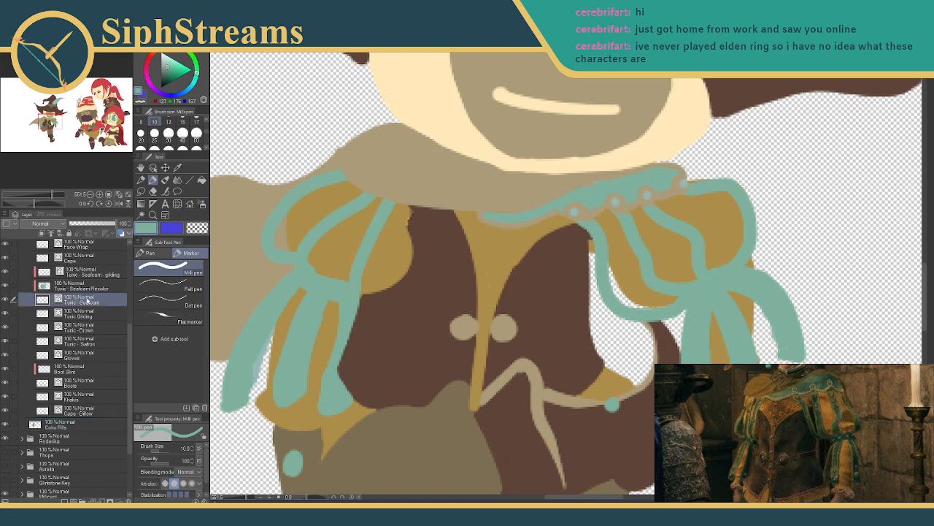
click(91, 314)
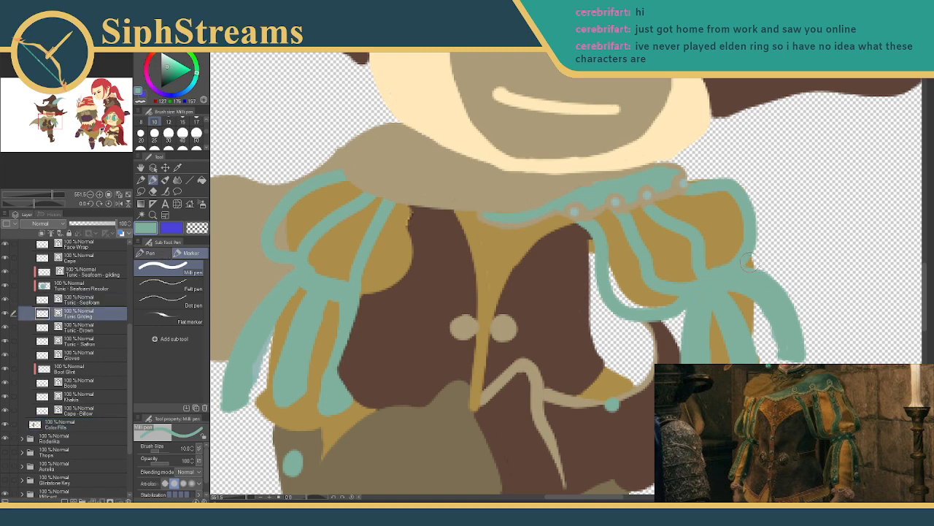
click(79, 302)
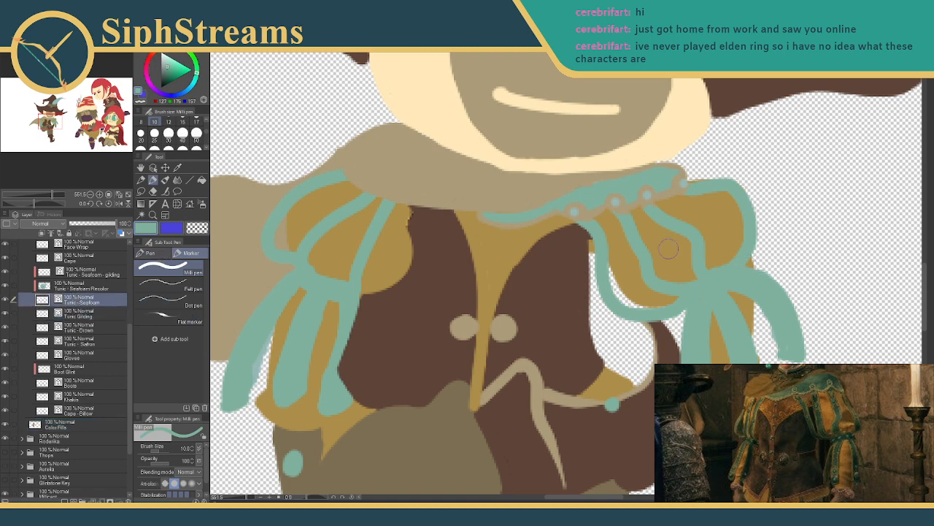
drag(746, 266, 739, 270)
drag(287, 325, 294, 315)
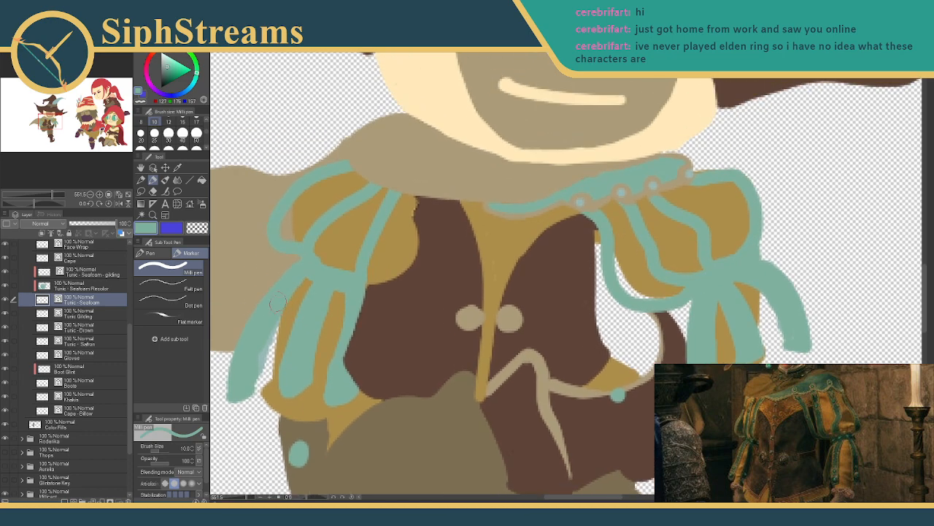
drag(407, 264, 424, 311)
mouse_move(392, 271)
mouse_down()
mouse_move(375, 223)
mouse_move(387, 209)
mouse_up()
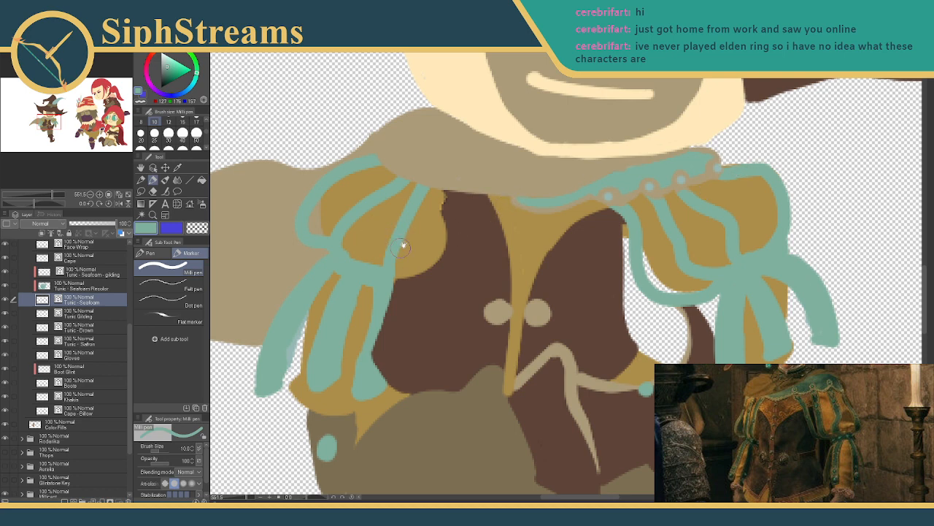
drag(398, 249, 410, 214)
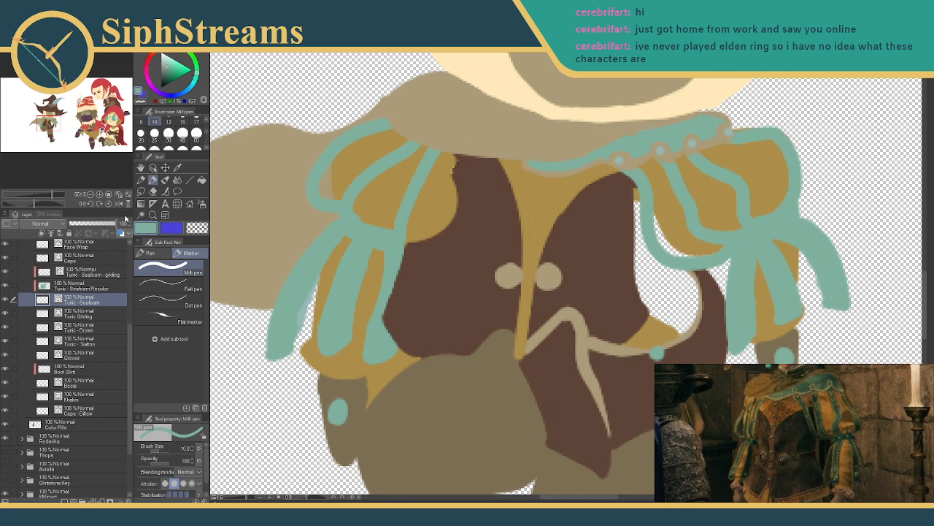
- Try to touch up the cape-side sleeve's edge with the sampled gold on the Tunic Gilding layer, and undo it
click(177, 168)
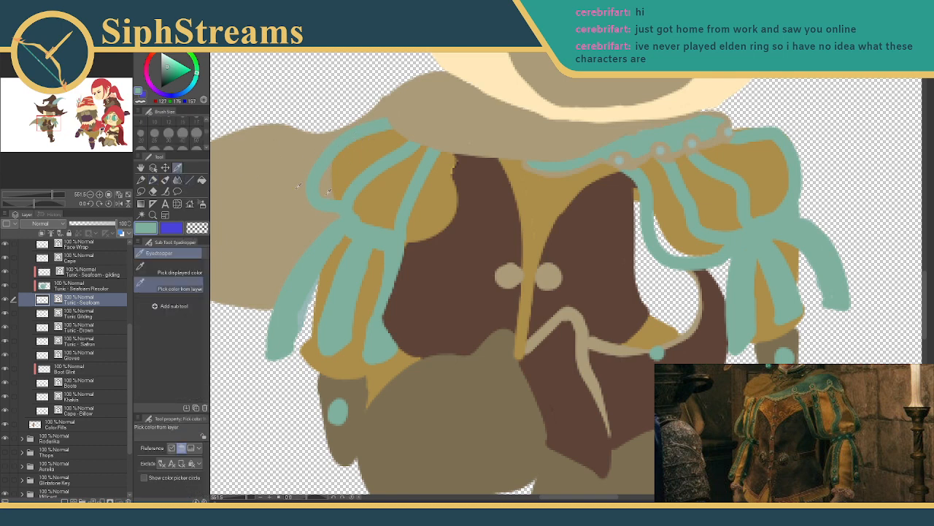
click(548, 189)
click(154, 180)
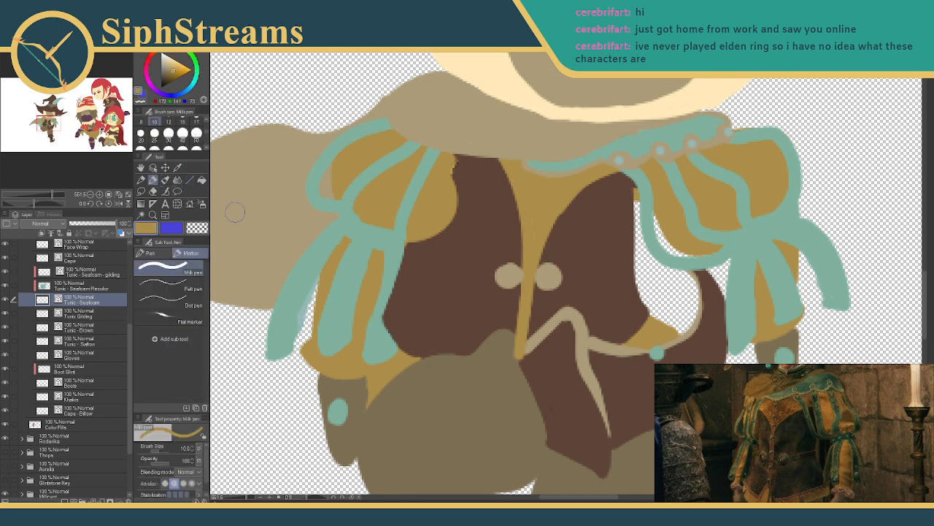
click(85, 316)
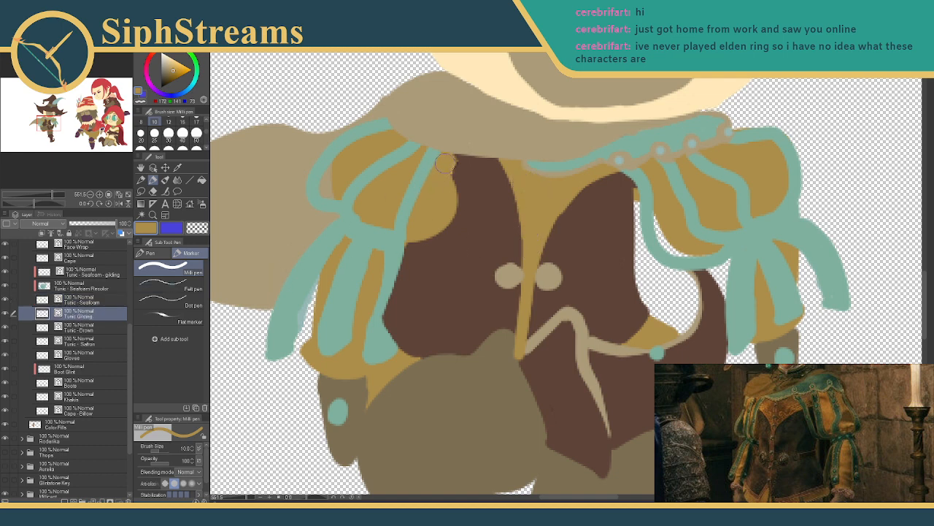
mouse_move(456, 178)
mouse_down()
mouse_move(482, 154)
mouse_move(467, 55)
mouse_move(419, 307)
mouse_move(446, 77)
mouse_move(445, 158)
mouse_move(430, 221)
mouse_move(453, 253)
mouse_move(472, 152)
mouse_move(468, 187)
mouse_move(436, 227)
mouse_move(489, 177)
mouse_move(501, 139)
mouse_move(376, 303)
mouse_move(358, 250)
mouse_move(366, 231)
mouse_move(365, 244)
mouse_up()
key(ctrl+z)
drag(124, 381, 125, 320)
key(ctrl+z)
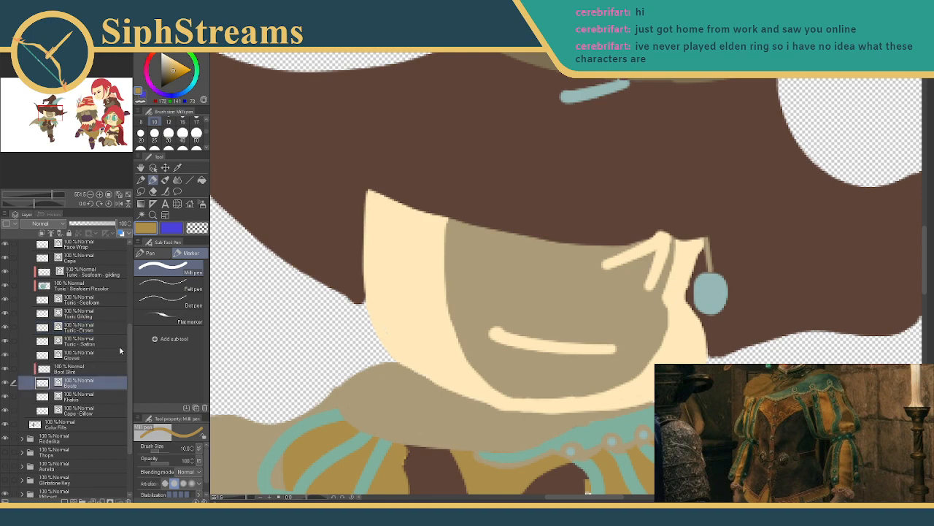
- Show the Paper layer to put the cream background behind the characters
scroll(130, 371, up, 5)
mouse_move(426, 343)
mouse_down()
mouse_move(448, 306)
mouse_move(438, 335)
mouse_move(457, 267)
mouse_move(517, 311)
mouse_up()
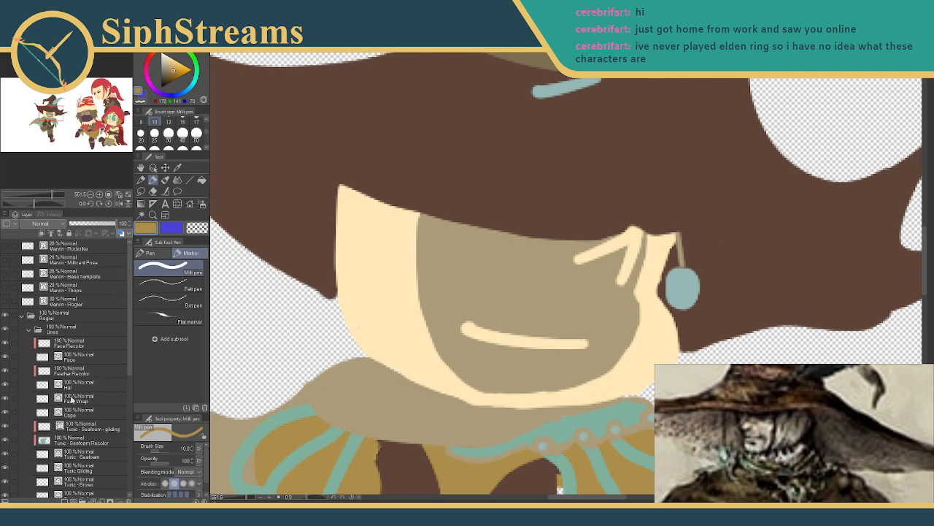
scroll(120, 353, down, 5)
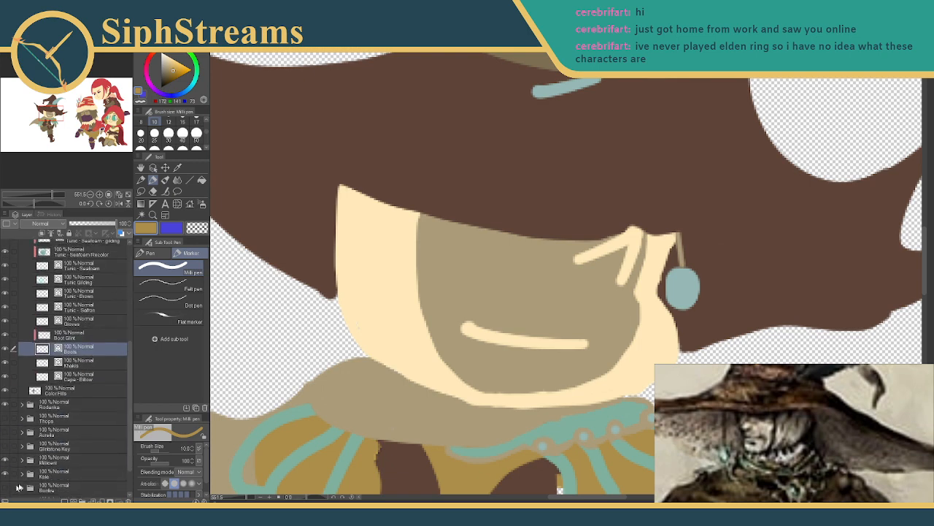
scroll(18, 489, down, 1)
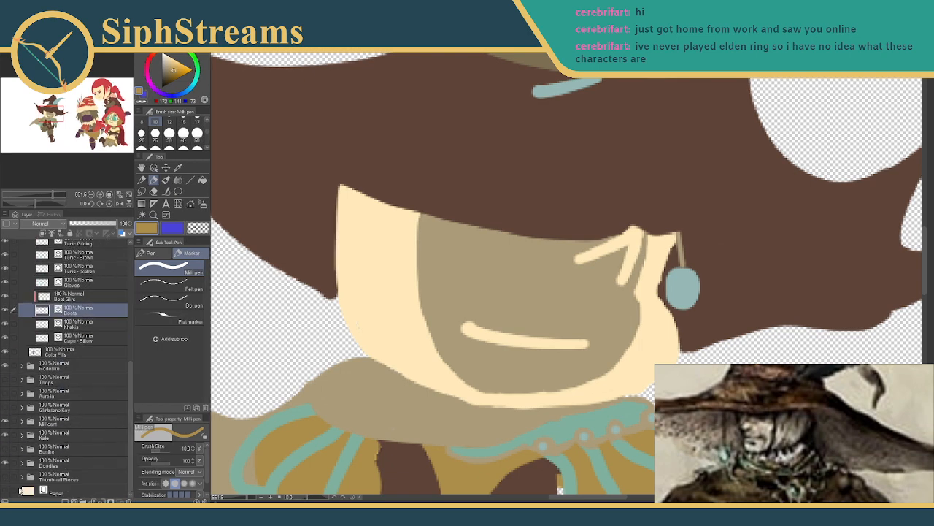
click(5, 491)
- Sample the paper's cream and fill both parts of Rogier's taupe face wrap with it on the Color Fills layer
mouse_move(248, 497)
mouse_down()
mouse_move(237, 499)
mouse_move(248, 498)
mouse_up()
click(178, 167)
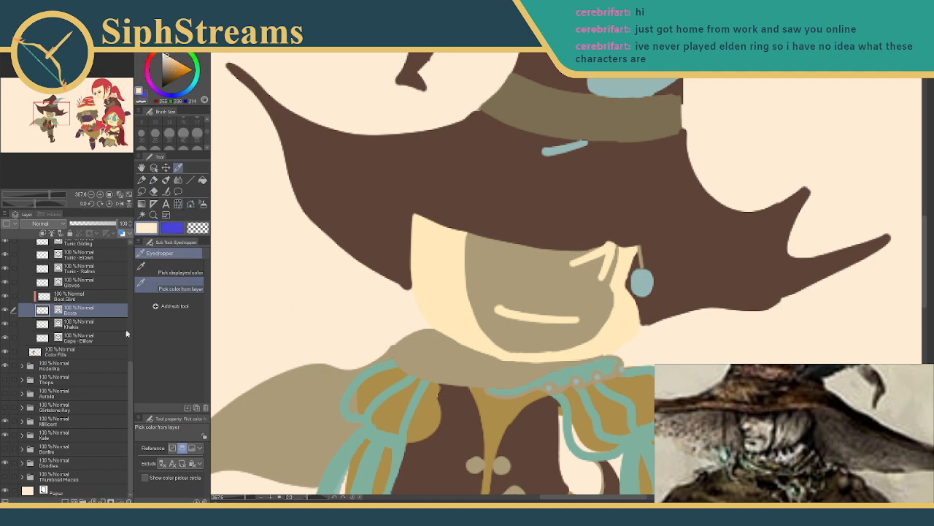
click(203, 179)
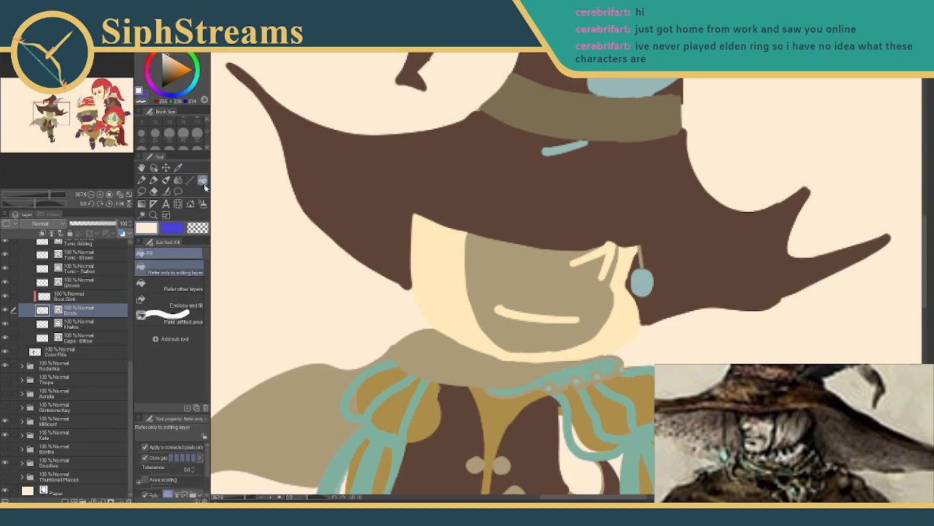
click(68, 349)
click(475, 277)
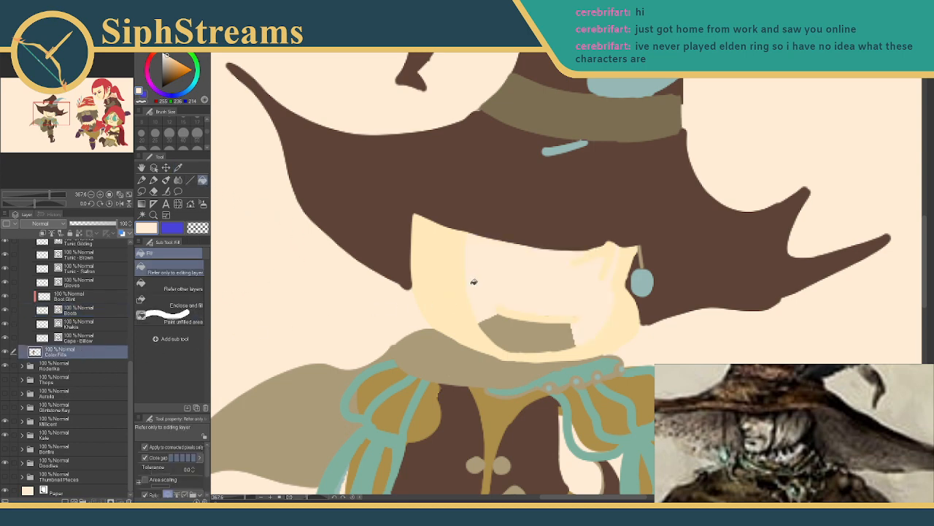
click(502, 327)
- Hide the Face Recolor layer so the mouth and eye lines use their original taupe
drag(338, 305, 329, 258)
drag(258, 267, 234, 362)
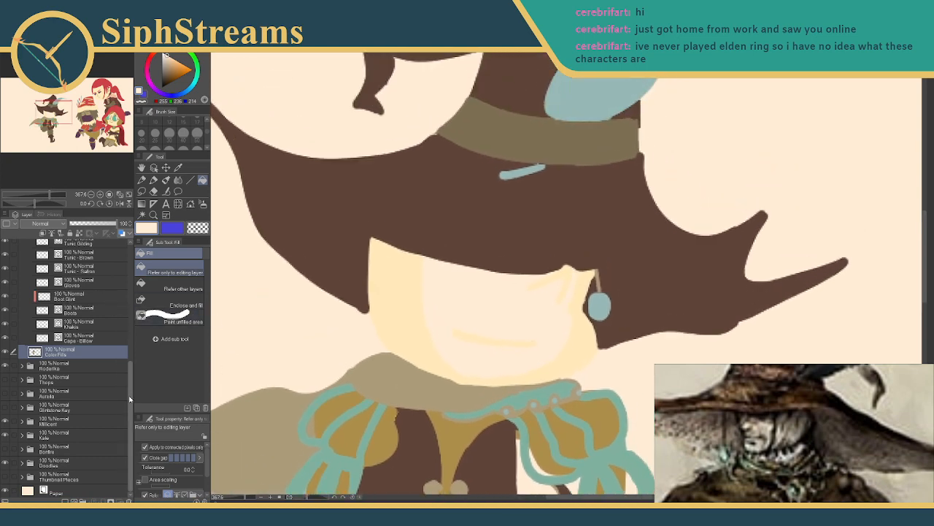
drag(132, 381, 135, 265)
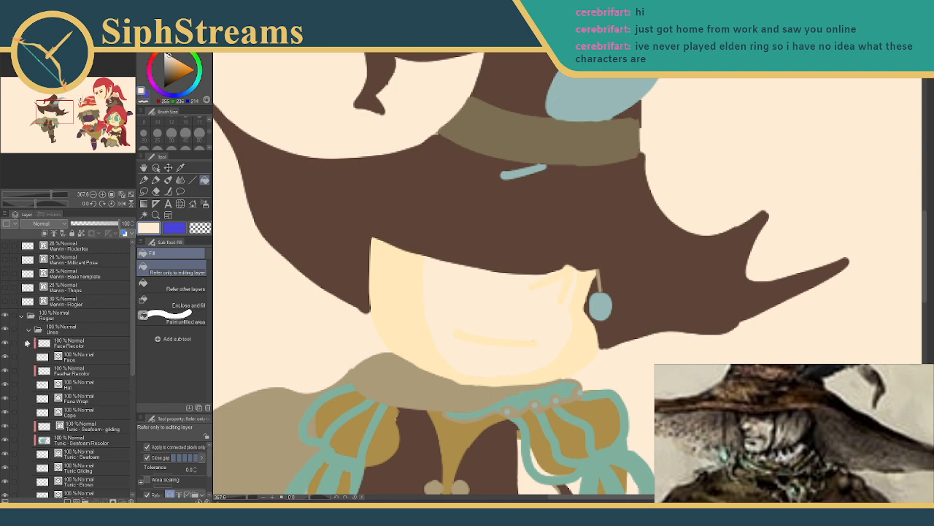
click(6, 344)
drag(298, 336, 285, 321)
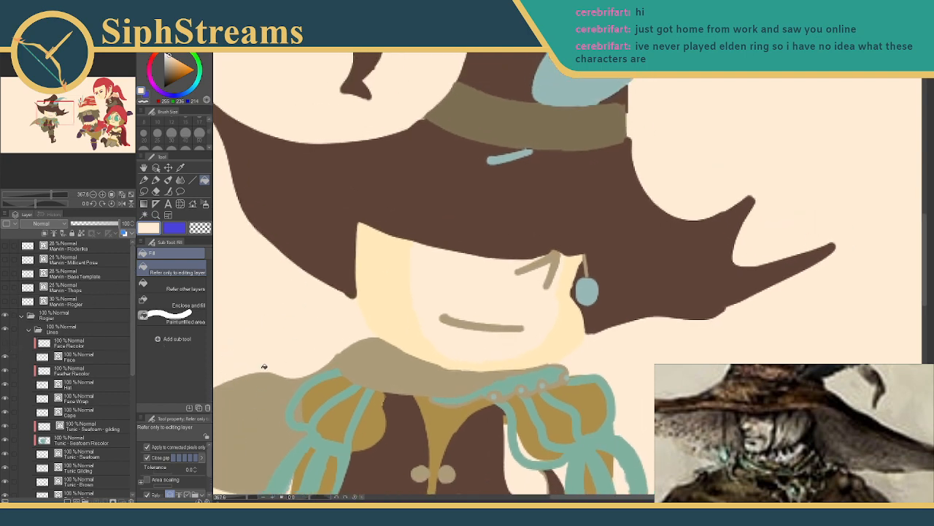
drag(349, 306, 340, 276)
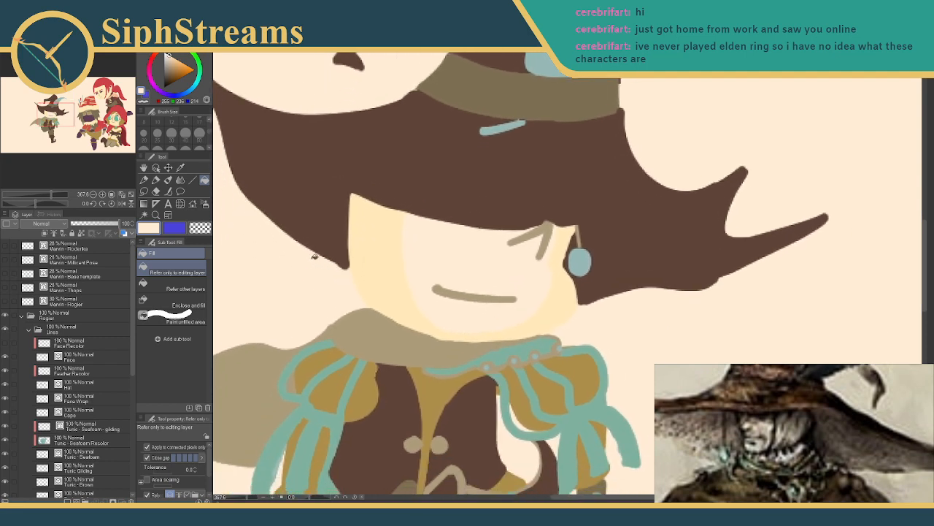
- Lasso the whole Rogier figure on its collapsed folder, enlarge it, reposition it beside the other characters and apply the transformation
drag(247, 496, 239, 499)
drag(361, 376, 322, 379)
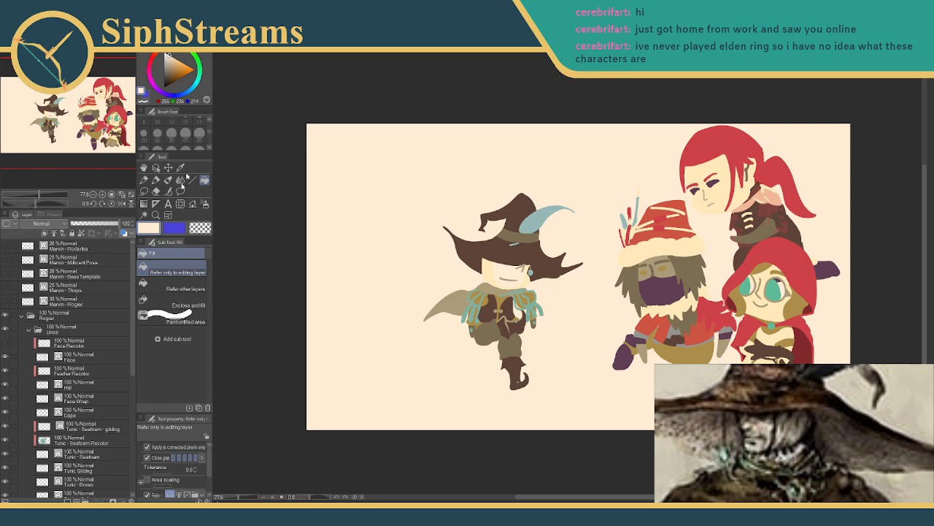
click(20, 317)
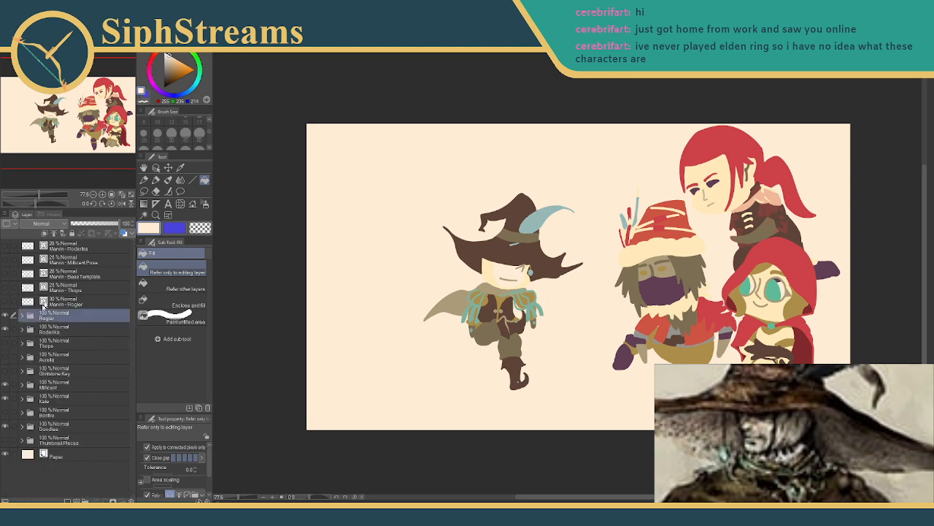
click(144, 191)
mouse_move(437, 169)
mouse_down()
mouse_move(366, 301)
mouse_move(427, 411)
mouse_move(520, 424)
mouse_move(581, 380)
mouse_move(602, 312)
mouse_move(609, 248)
mouse_move(554, 157)
mouse_up()
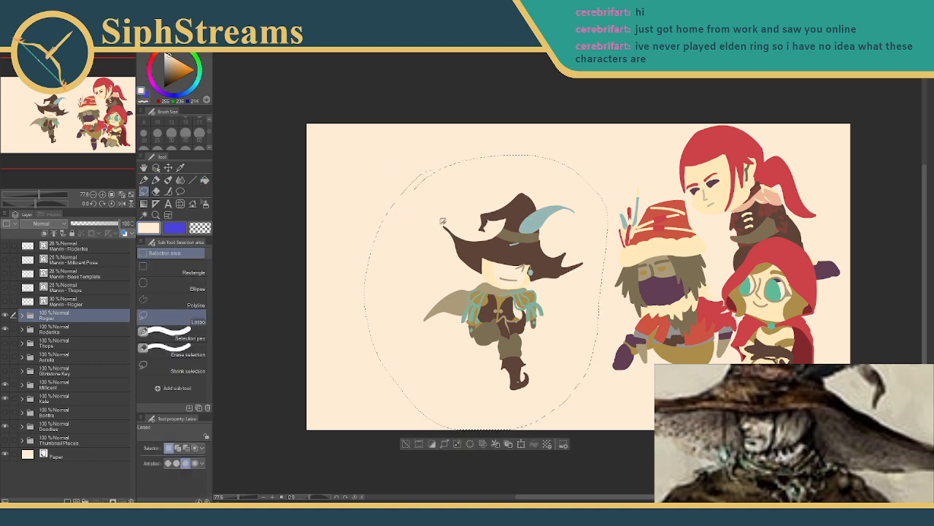
click(524, 444)
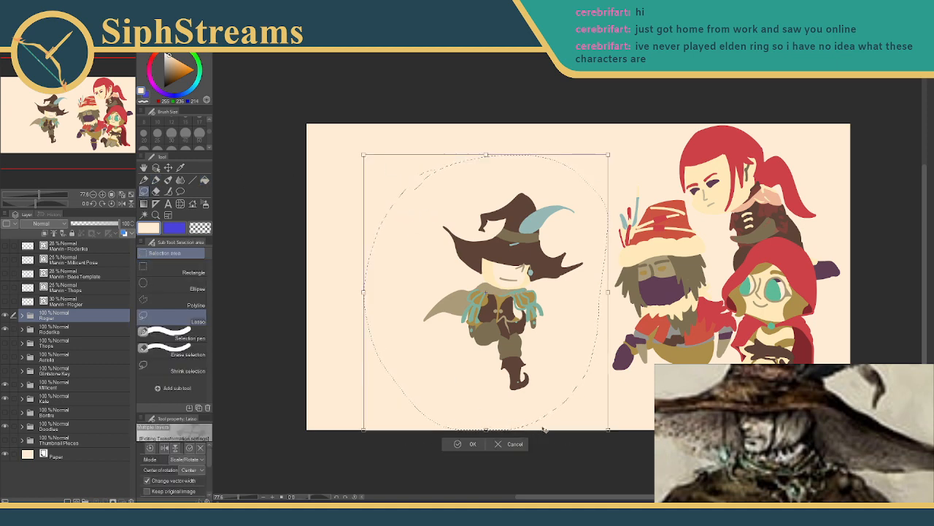
drag(652, 467, 652, 468)
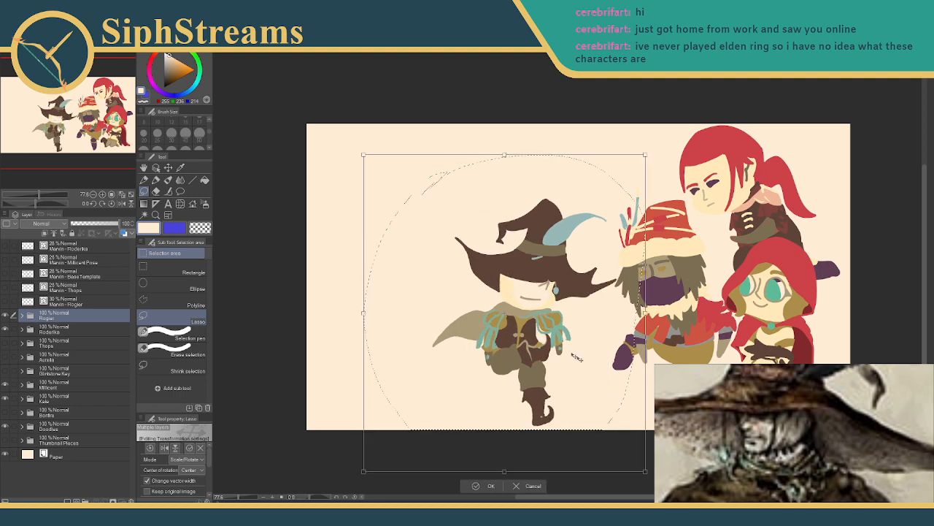
drag(529, 320, 520, 306)
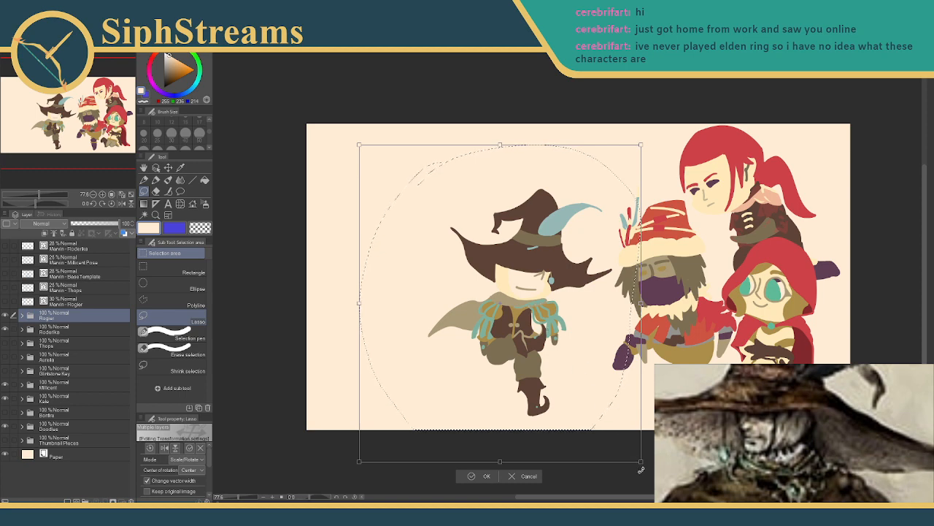
drag(640, 461, 673, 498)
drag(563, 361, 533, 331)
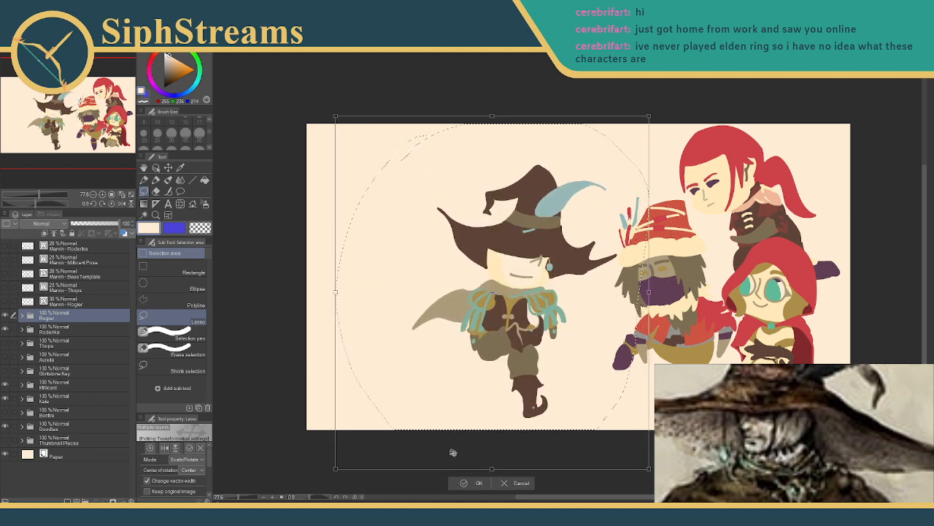
click(468, 483)
- Shrink the selection around the enlarged figure and clear it
click(464, 482)
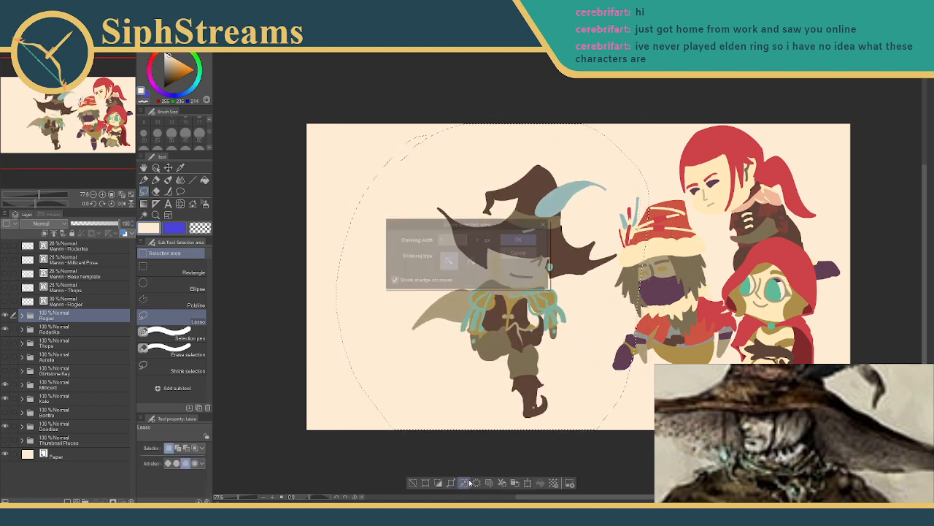
click(519, 241)
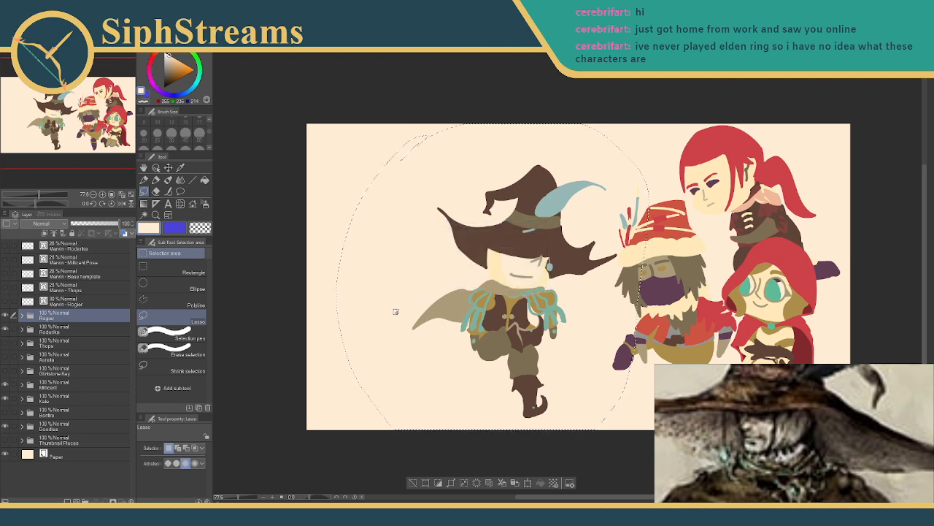
click(412, 483)
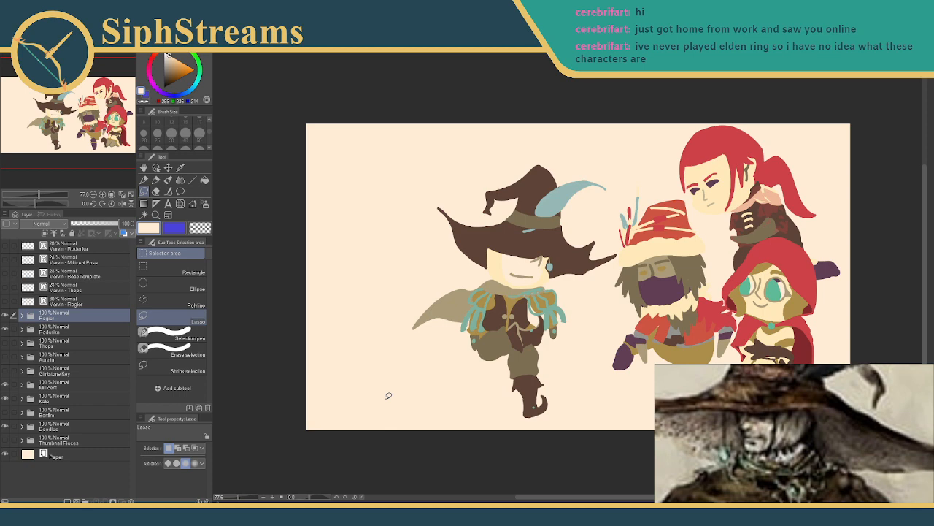
- Sample the mouth line's taupe for the size 10 pen and make the Face layer inside the Rogier folder active
drag(238, 497, 247, 498)
drag(269, 302, 324, 303)
click(180, 168)
click(389, 291)
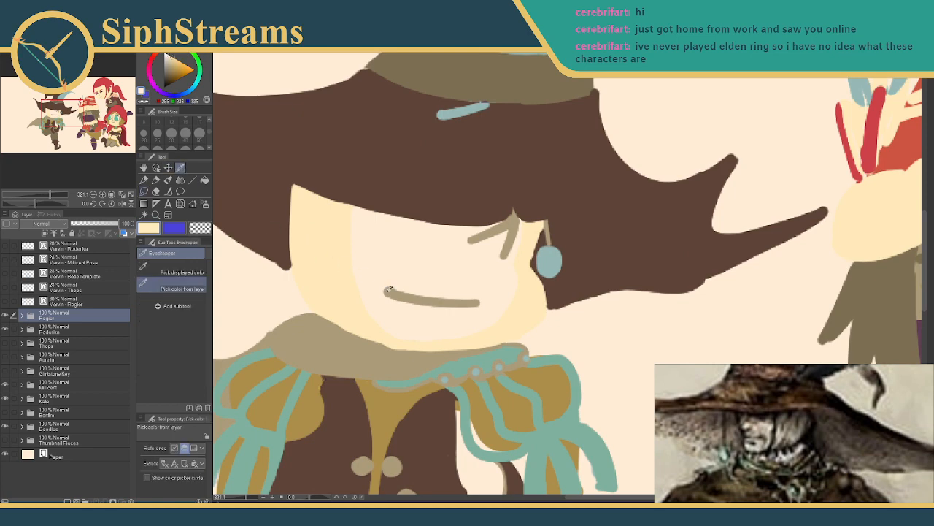
click(156, 180)
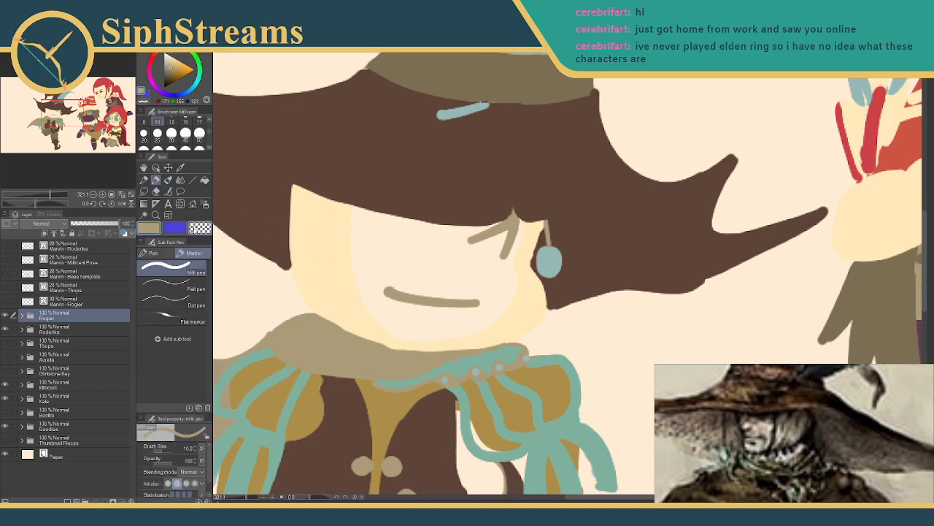
click(22, 316)
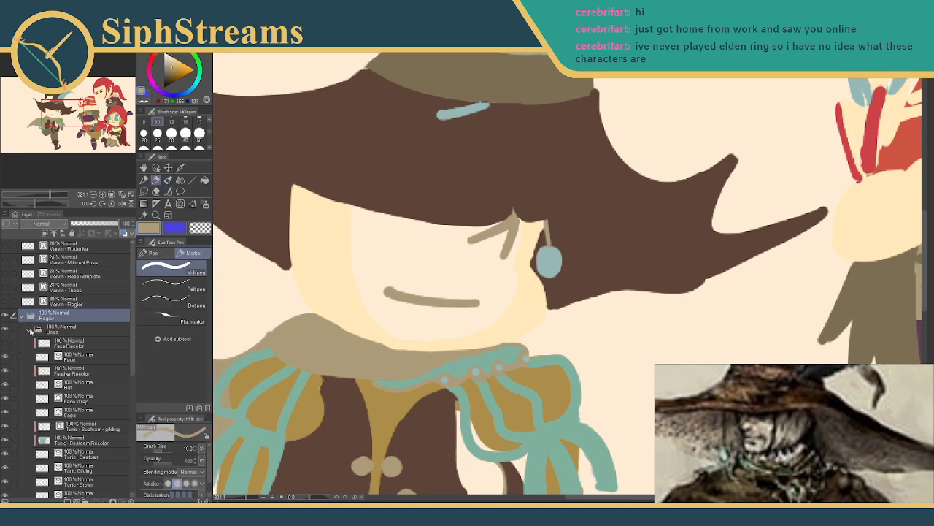
drag(132, 360, 132, 420)
scroll(121, 398, down, 1)
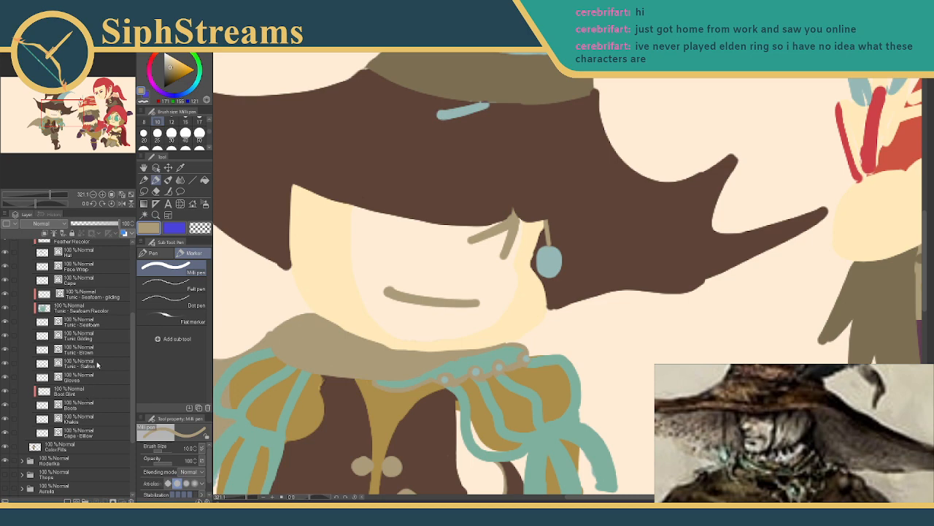
scroll(135, 367, up, 2)
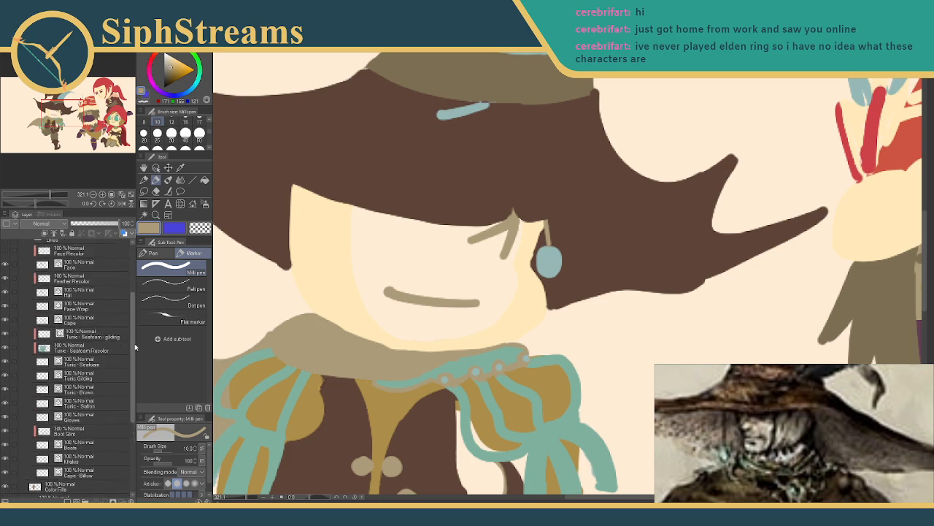
click(79, 271)
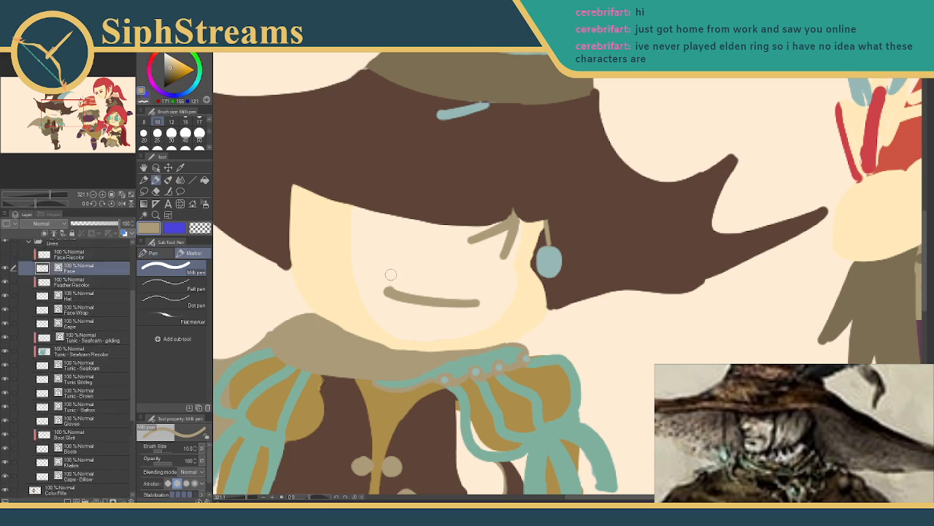
- Draw a short slanted cheek crease across the end of the mouth farthest from the earring, redoing the stroke until it fits
drag(399, 269, 387, 321)
key(ctrl+z)
mouse_move(395, 275)
mouse_down()
mouse_move(383, 316)
mouse_move(378, 282)
mouse_move(373, 293)
mouse_up()
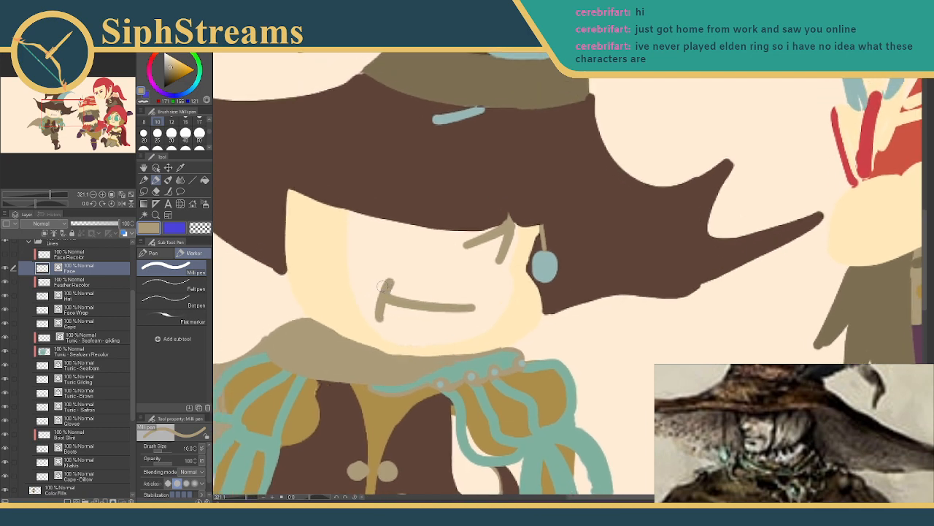
key(ctrl+z)
drag(393, 263, 391, 318)
key(ctrl+z)
drag(392, 276, 380, 323)
key(ctrl+z)
drag(393, 275, 380, 323)
key(ctrl+z)
drag(393, 275, 380, 323)
- Sample the face wrap's cream colour and toggle the Face Wrap layer's visibility to check which lines it holds
drag(386, 366, 407, 434)
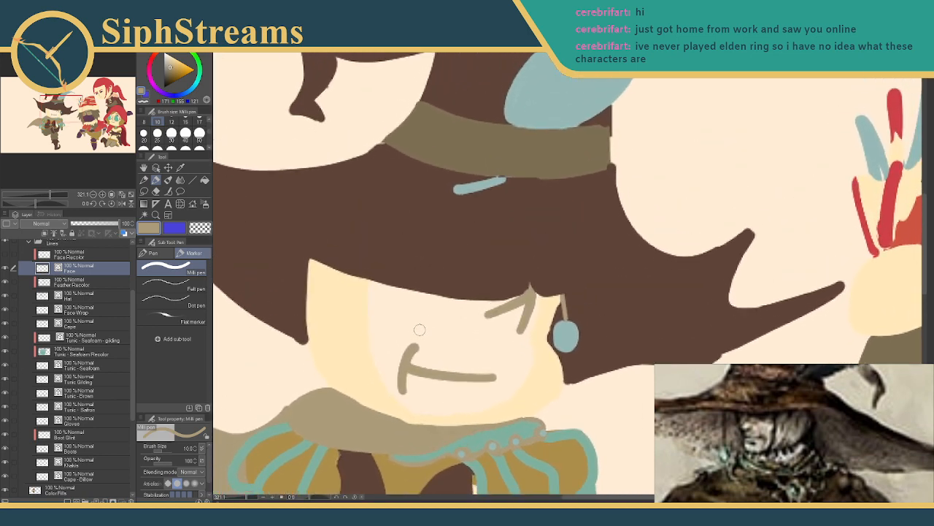
drag(399, 378, 419, 312)
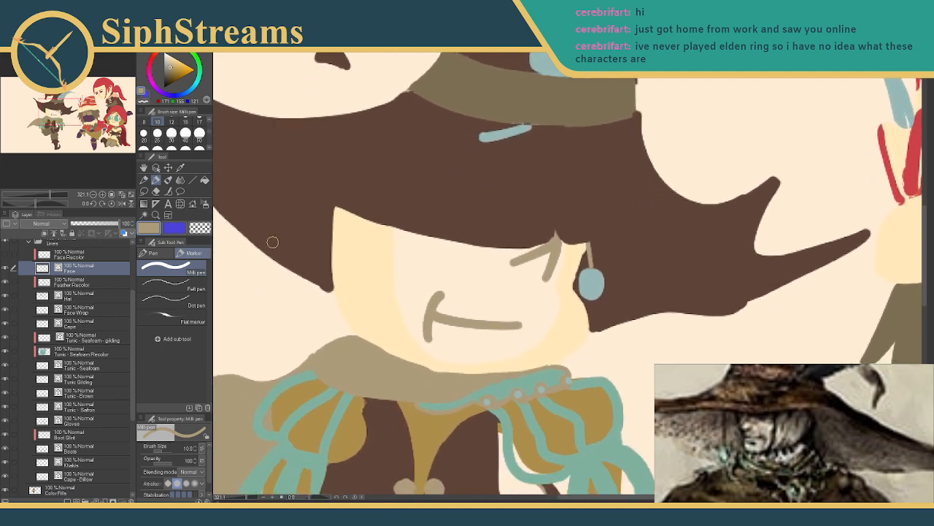
click(180, 167)
click(328, 264)
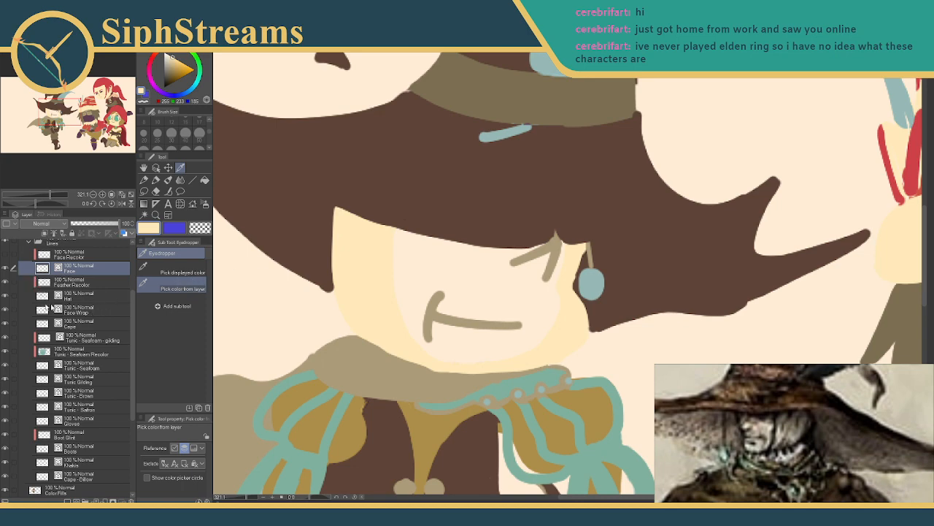
click(6, 311)
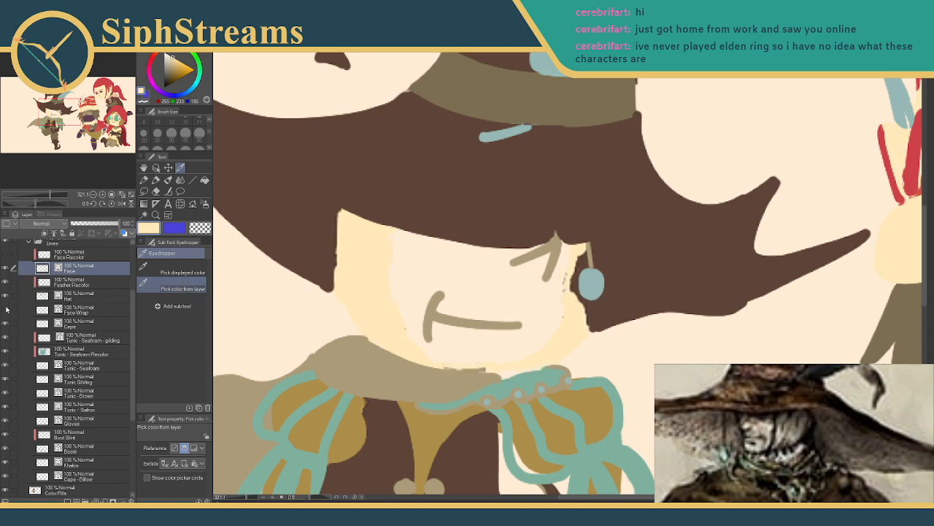
click(5, 310)
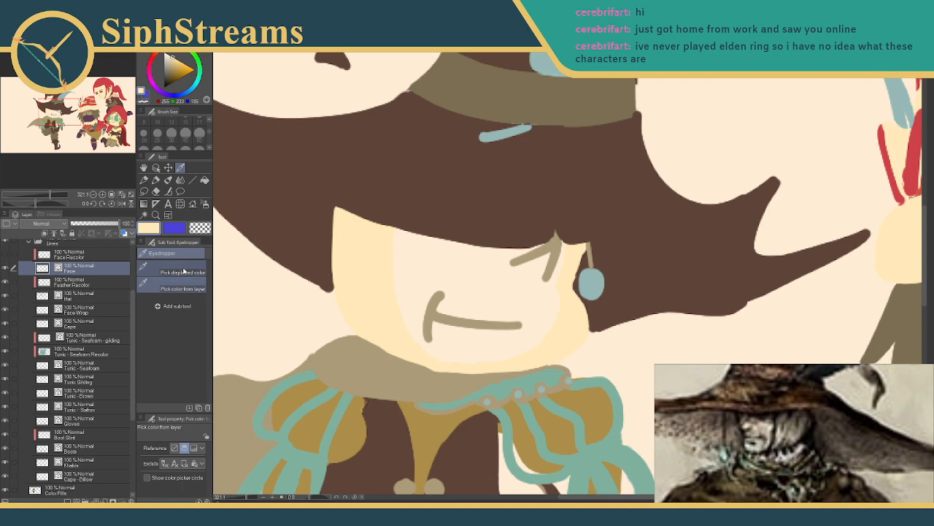
- Activate the Face Wrap layer and erase the wrap's outer edge below the hat brim with the size 12 hard eraser
click(155, 180)
scroll(328, 242, down, 2)
scroll(328, 242, up, 1)
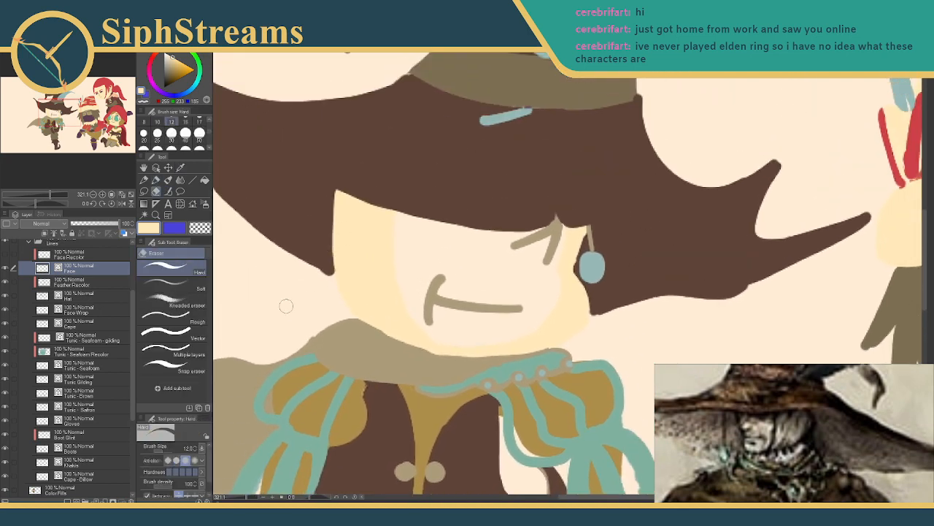
click(84, 313)
key(e)
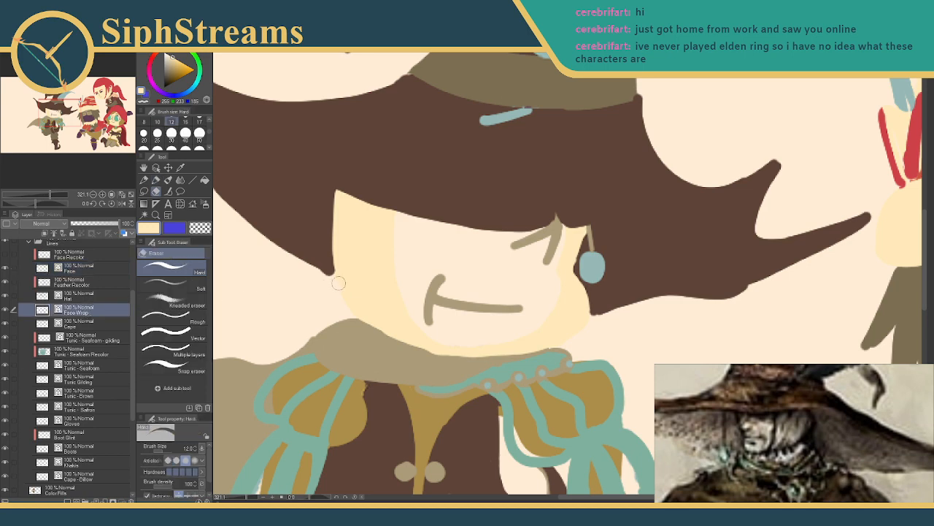
drag(334, 225, 350, 294)
mouse_move(335, 198)
mouse_down()
mouse_move(344, 282)
mouse_move(344, 251)
mouse_up()
key(p)
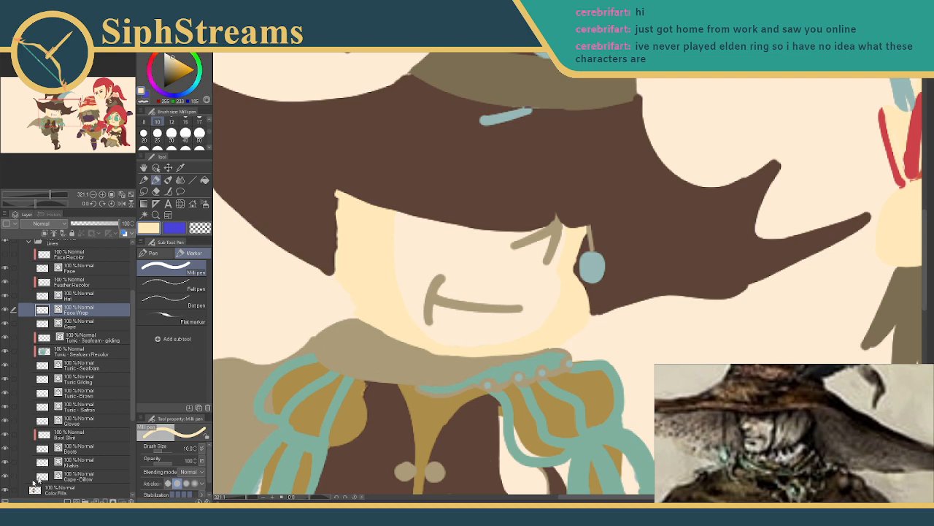
- With the Color Fills layer hidden, tidy the face wrap's doubled outer line and pull stray fragments away from it
click(4, 491)
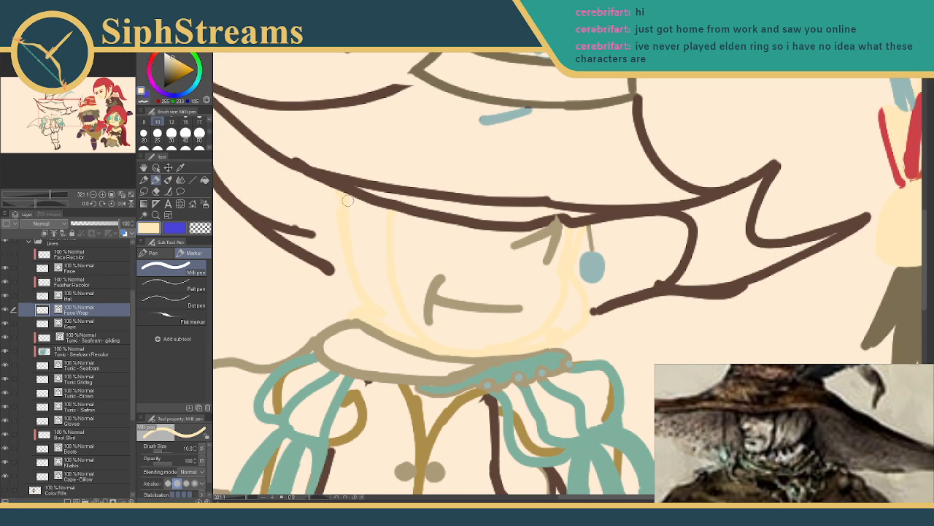
key(e)
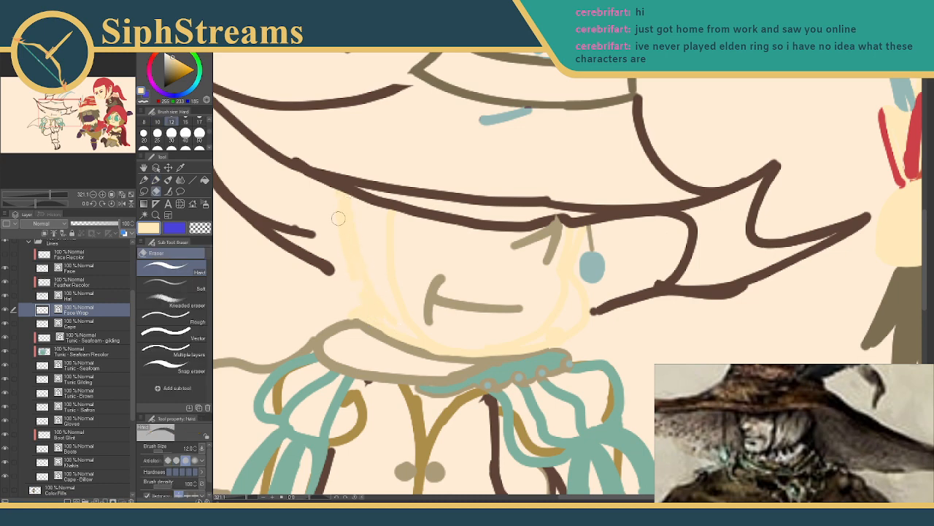
key(p)
ctrl+click(352, 271)
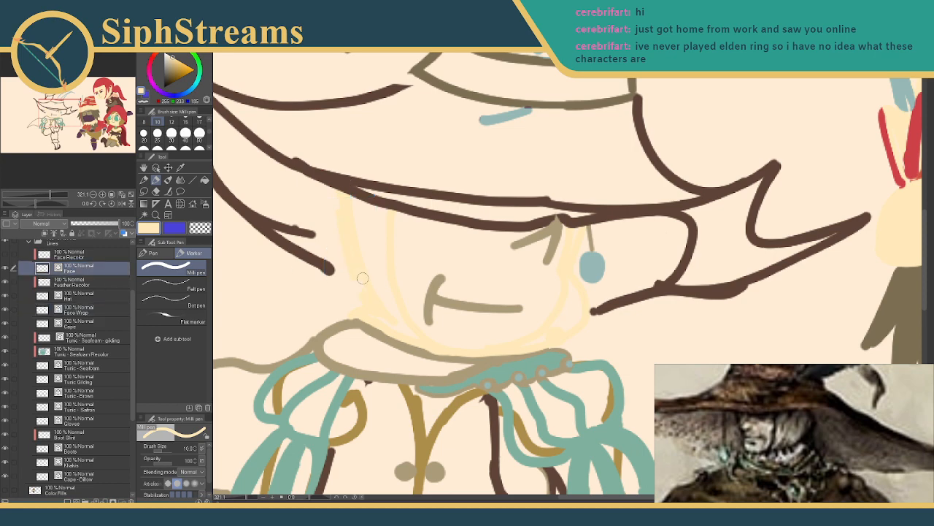
key(e)
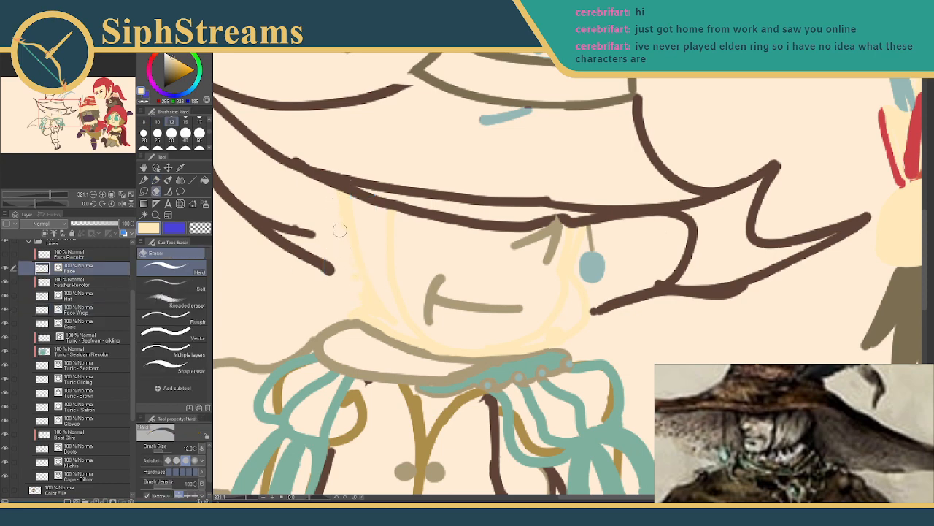
key(p)
drag(356, 299, 311, 284)
key(e)
key(p)
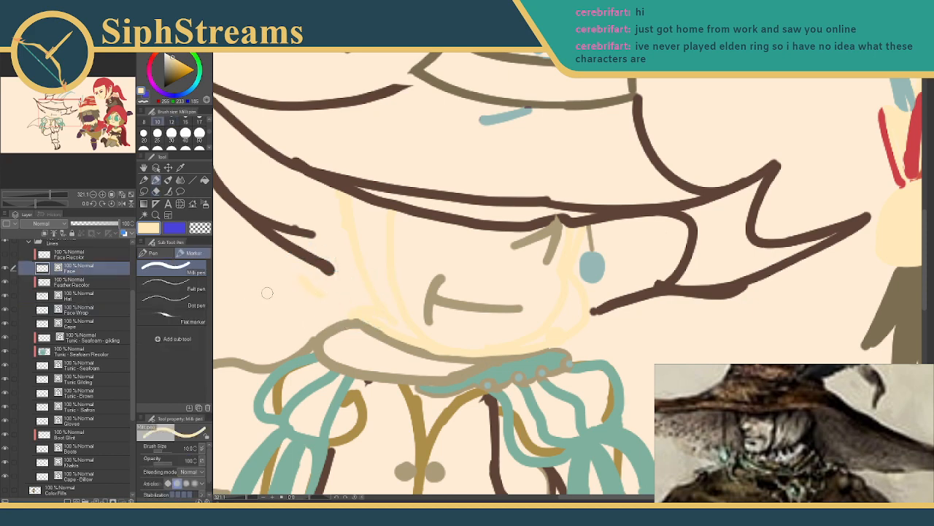
- On the Face Wrap layer, move the leftover line fragment under the hat brim clear of the wrap's outline and erase it
click(79, 311)
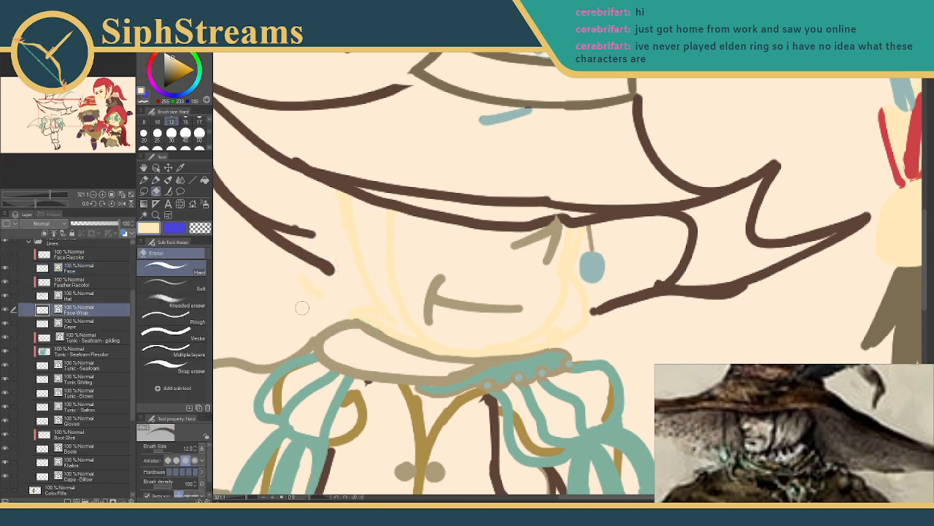
ctrl+click(345, 225)
drag(345, 224, 332, 215)
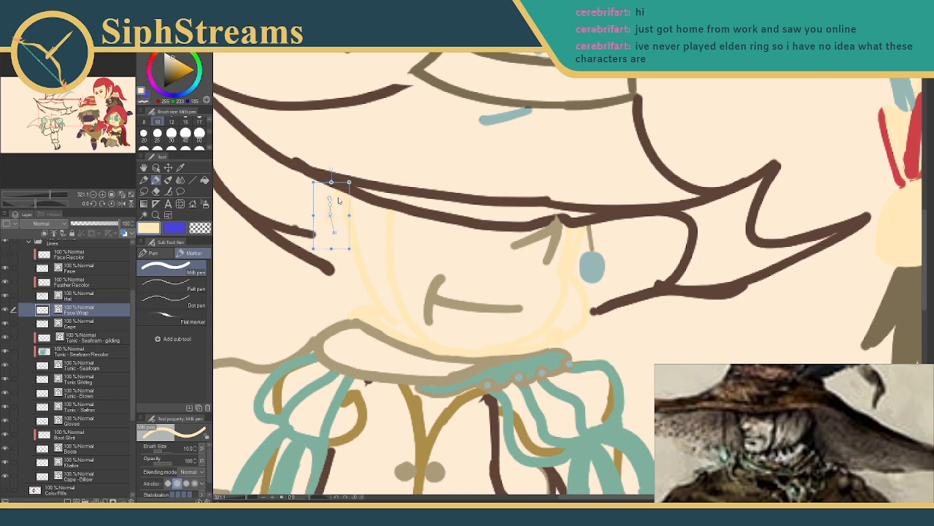
key(e)
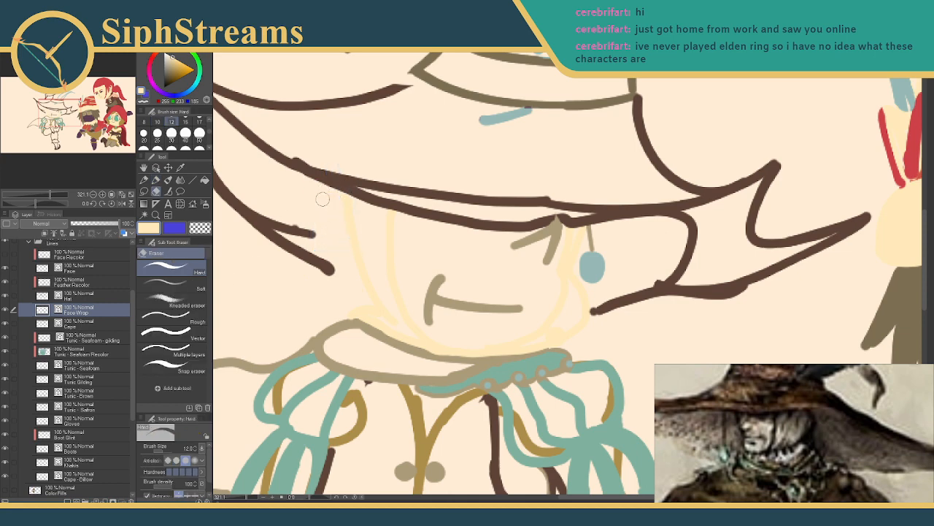
key(p)
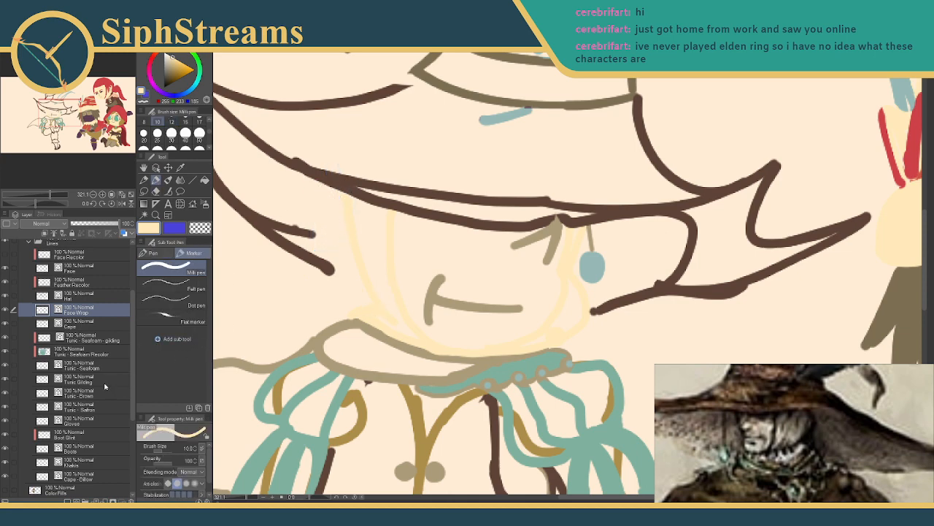
- Show the Color Fills layer again and erase its fill along the outer side of the face wrap
click(6, 491)
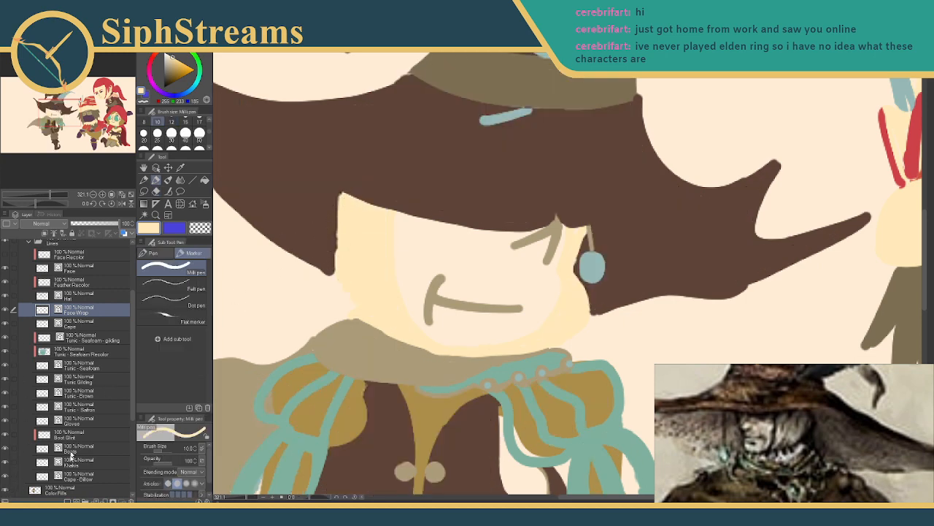
click(72, 489)
key(e)
mouse_move(340, 206)
mouse_down()
mouse_move(345, 273)
mouse_move(341, 231)
mouse_move(357, 266)
mouse_move(362, 239)
mouse_move(349, 278)
mouse_move(352, 310)
mouse_move(399, 336)
mouse_move(337, 202)
mouse_move(330, 243)
mouse_move(347, 267)
mouse_up()
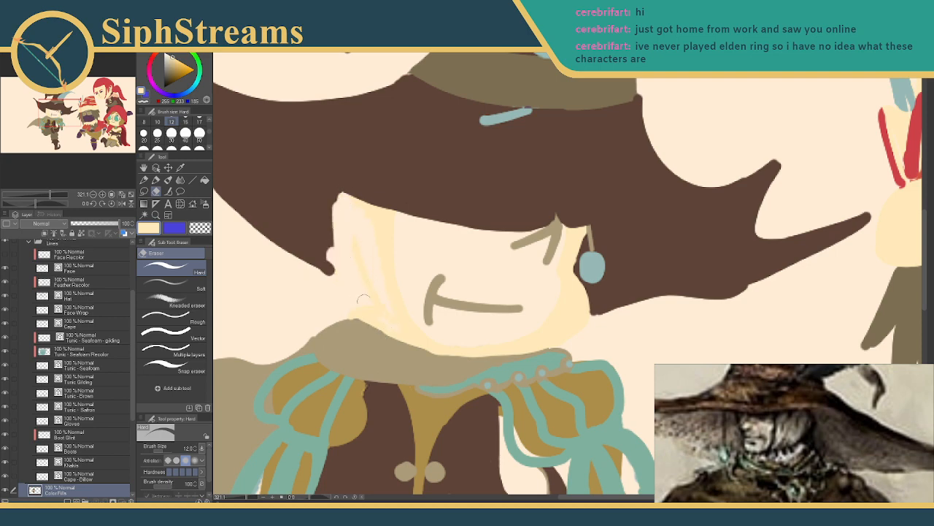
key(p)
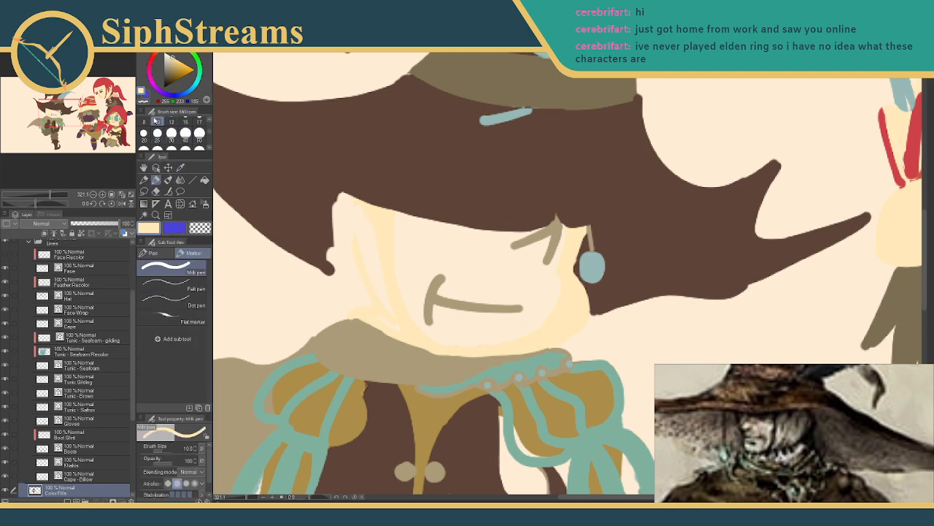
- Redraw the upper end of the wrap's outer line in cream on the Face Wrap layer
click(84, 309)
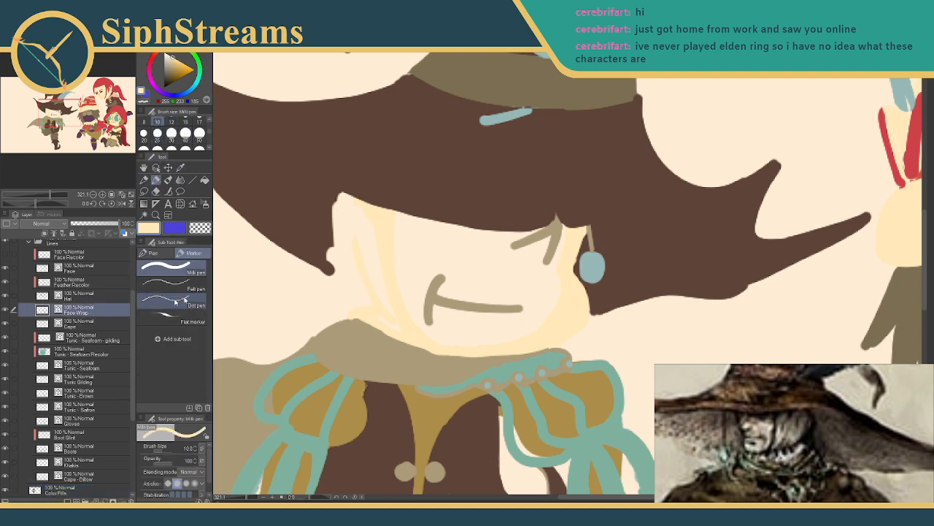
drag(345, 198, 341, 196)
key(e)
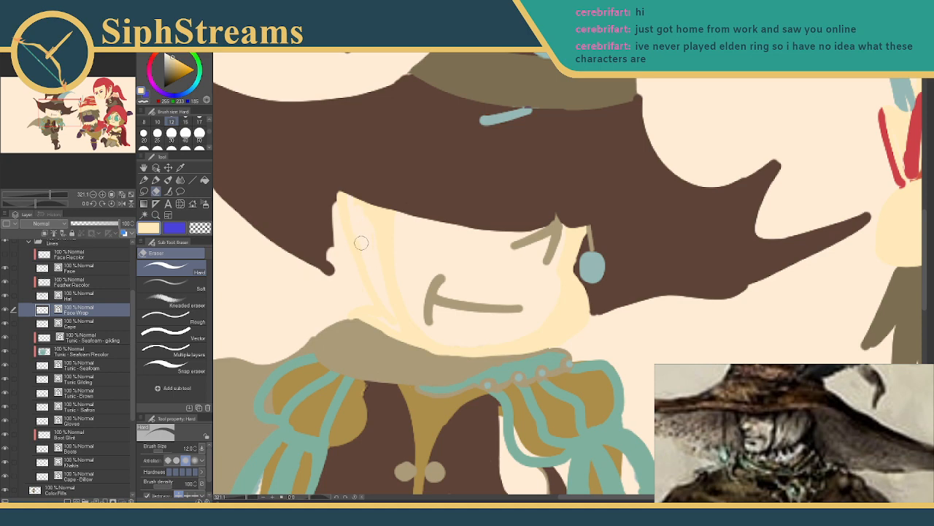
- On the Color Fills layer, fill the gaps inside the wrap with cream and trim the fill along its inner edge
key(p)
click(66, 488)
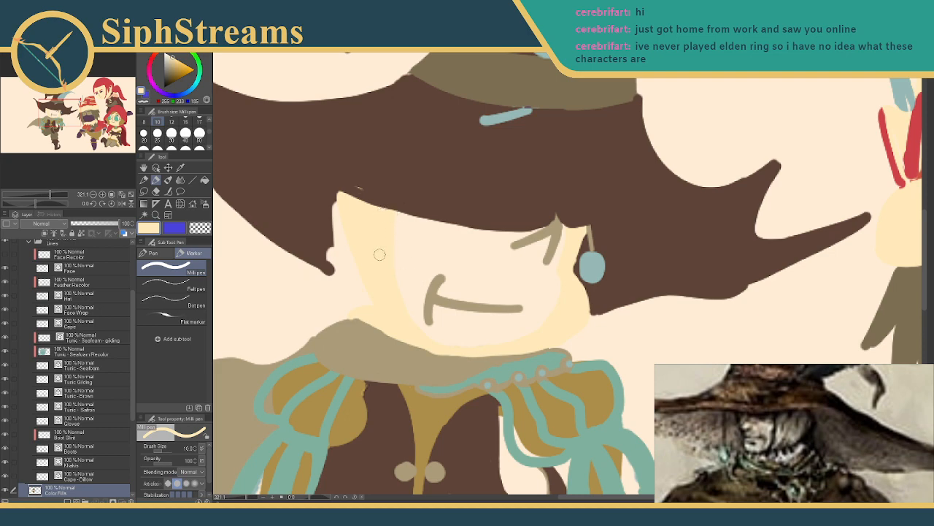
key(e)
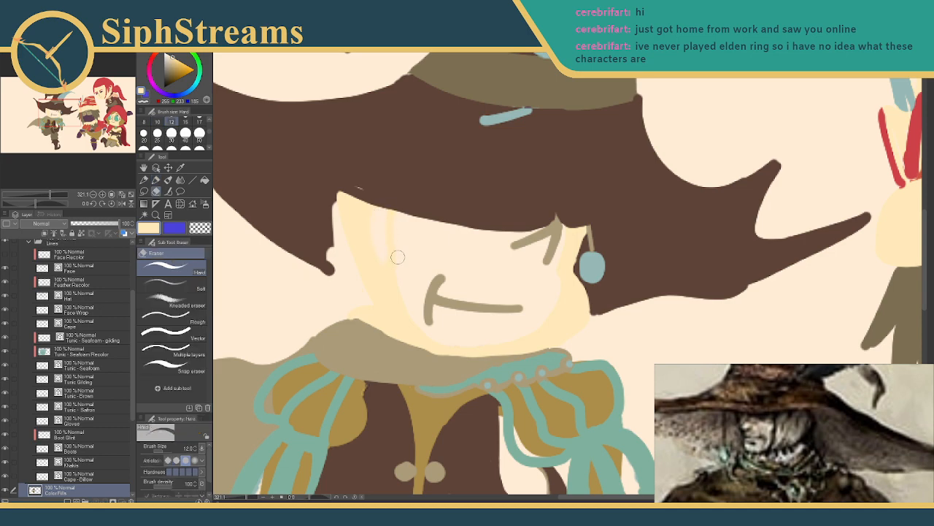
key(p)
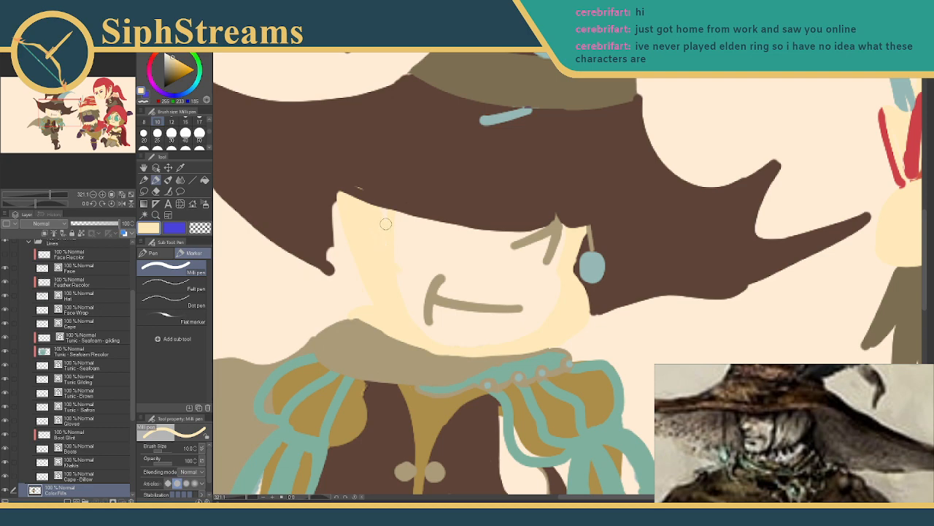
key(e)
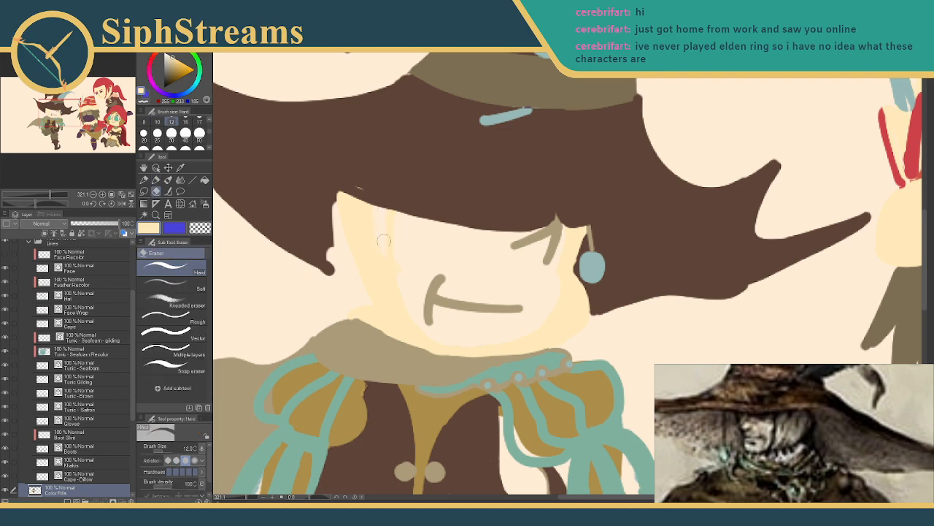
key(p)
key(e)
key(p)
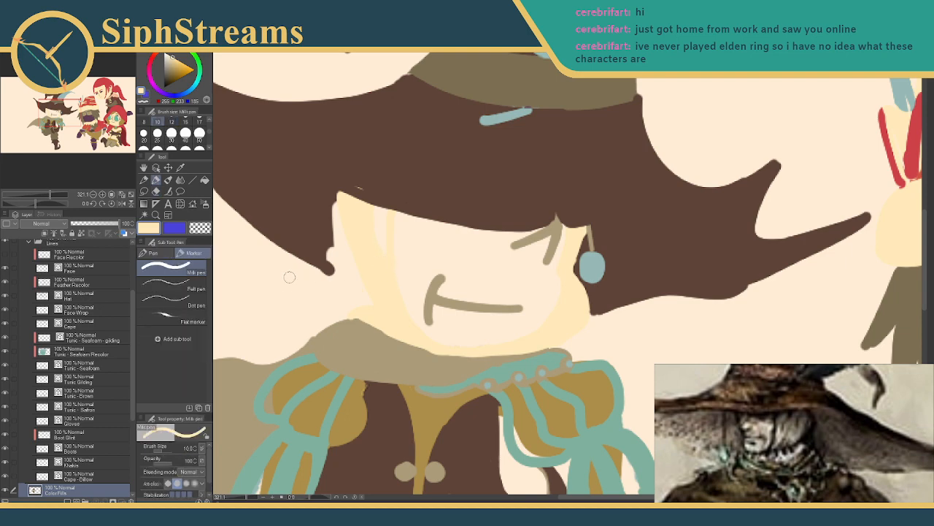
- Erase the fill along the face wrap's upper outer corner where it meets the hat brim
key(e)
drag(339, 193, 336, 232)
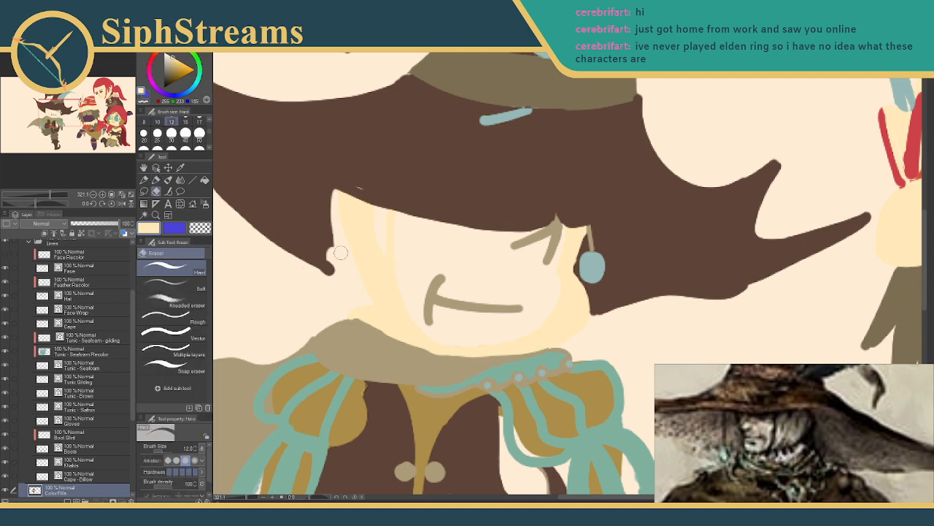
key(p)
ctrl+click(342, 202)
key(ctrl+z)
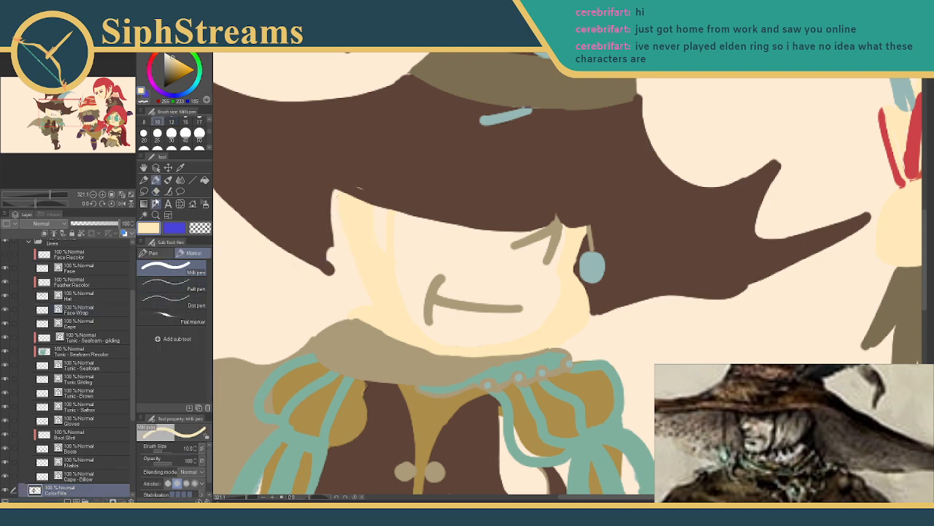
- Sample the hat's dark brown and try brown strokes between the hat brim and the face wrap's outer edge
click(180, 167)
click(233, 188)
click(156, 180)
mouse_move(334, 190)
mouse_down()
mouse_move(343, 252)
mouse_move(334, 197)
mouse_move(338, 219)
mouse_up()
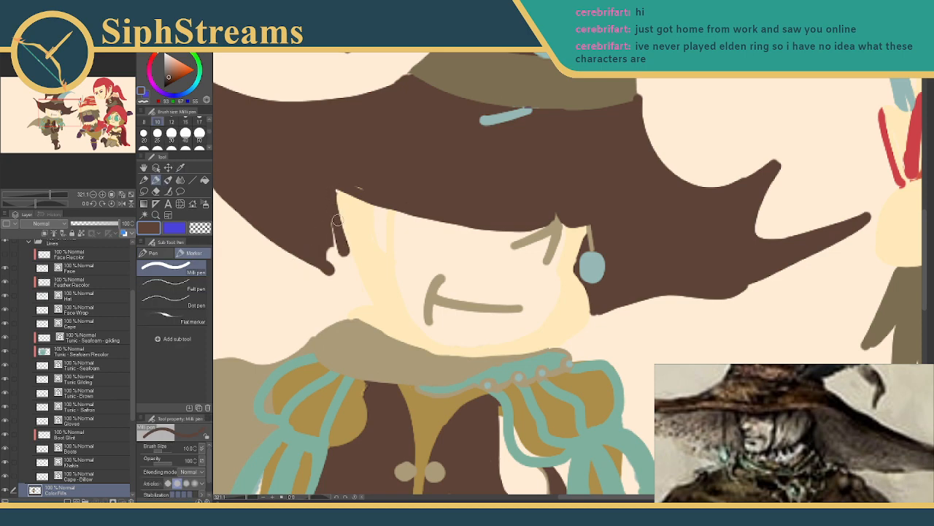
key(ctrl+z)
key(ctrl+z)
mouse_move(318, 261)
mouse_down()
mouse_move(363, 280)
mouse_move(320, 237)
mouse_move(325, 248)
mouse_up()
key(ctrl+z)
- Undo the hat line adjustments and paint dark brown on Color Fills to close the gap between brim and face wrap
ctrl+click(328, 276)
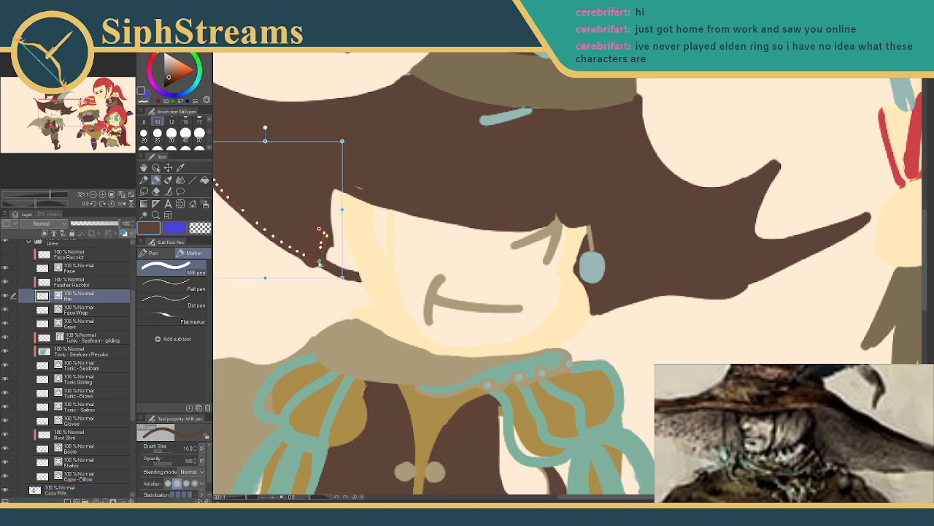
ctrl+click(333, 247)
key(ctrl+z)
key(ctrl+z)
key(ctrl+z)
drag(328, 242, 340, 260)
drag(335, 195, 352, 276)
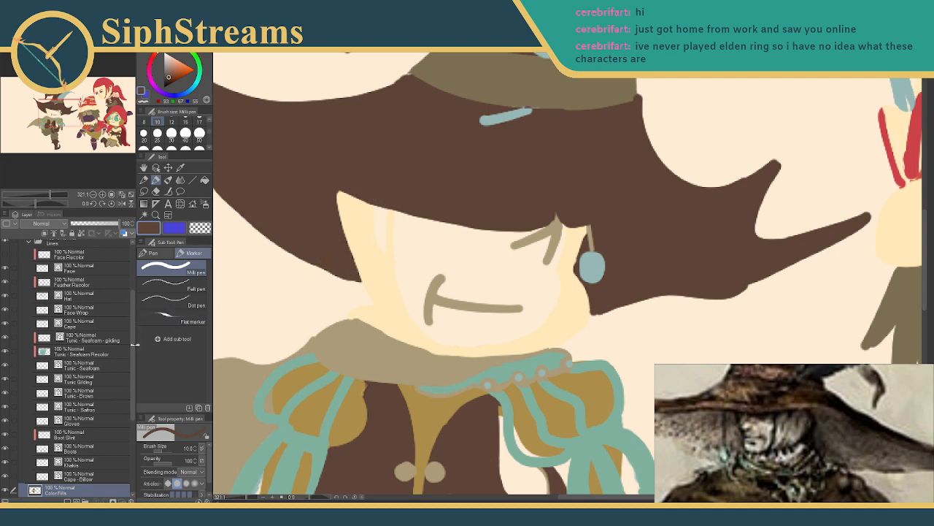
- Erase the old inner line on the Face Wrap layer so the strip beside the cheek is narrower
click(94, 312)
key(e)
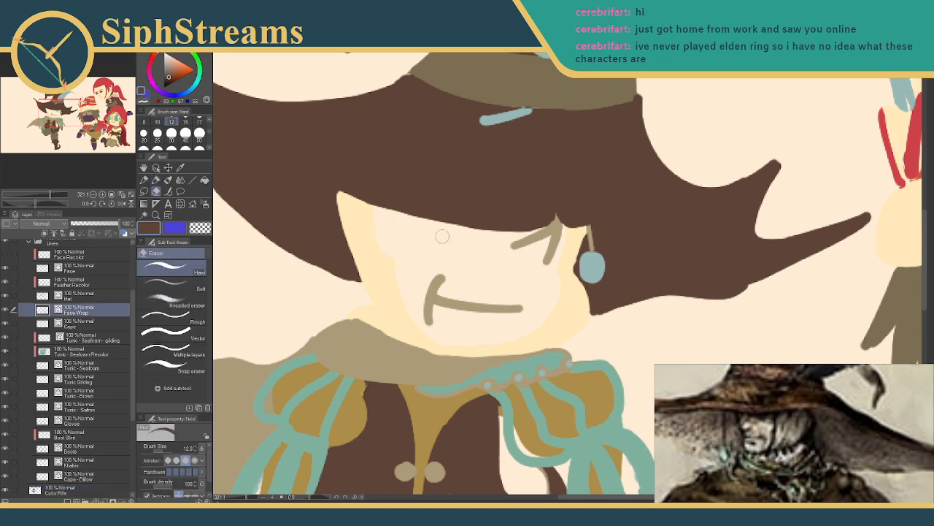
key(p)
drag(409, 279, 395, 295)
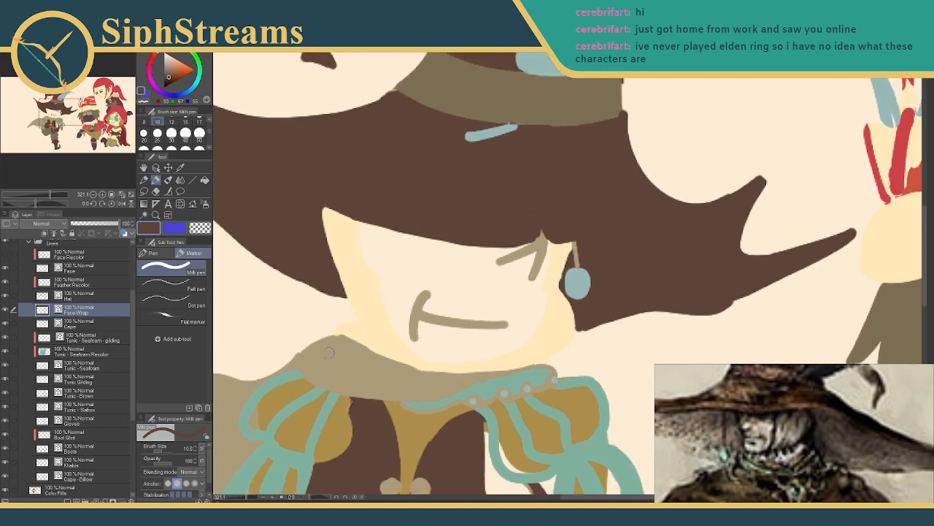
drag(304, 352, 383, 311)
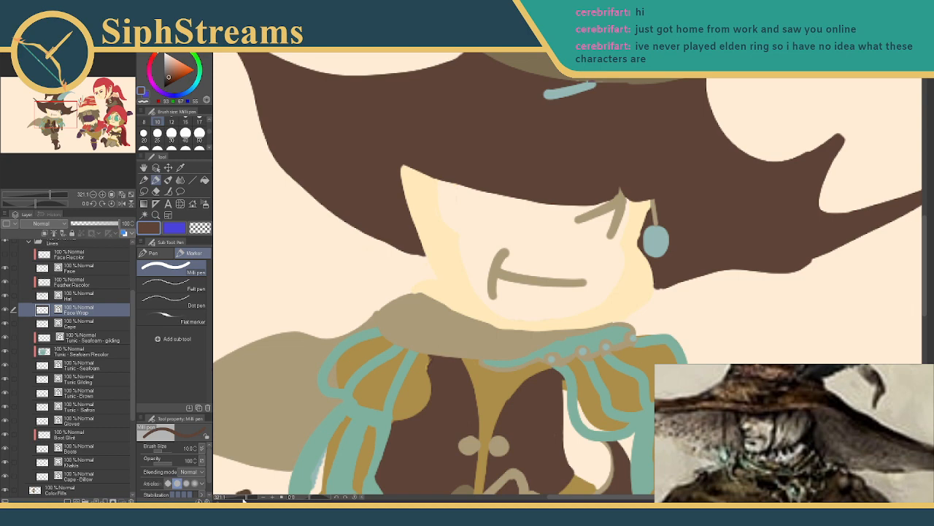
drag(247, 500, 243, 499)
drag(302, 430, 214, 367)
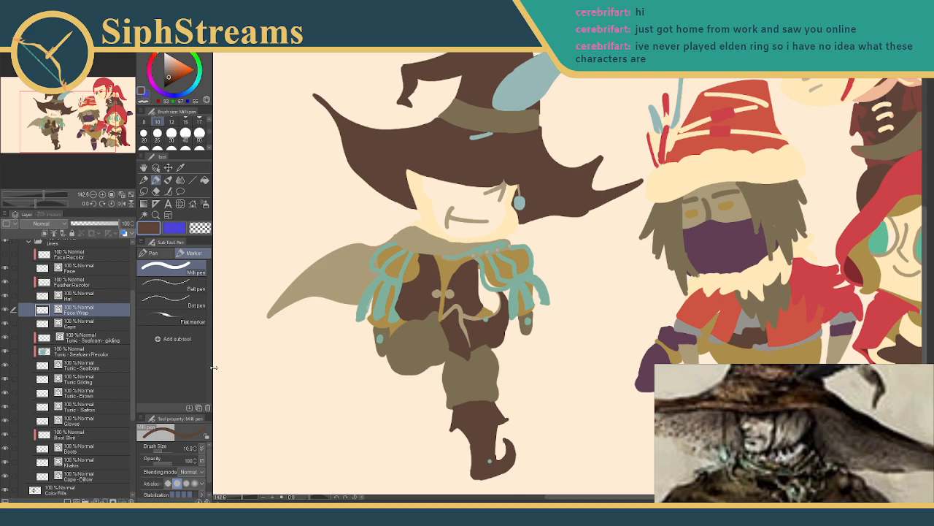
- Sample the hat band's olive-brown as the drawing colour for the Milli pen on the Face Wrap layer
drag(399, 216, 394, 288)
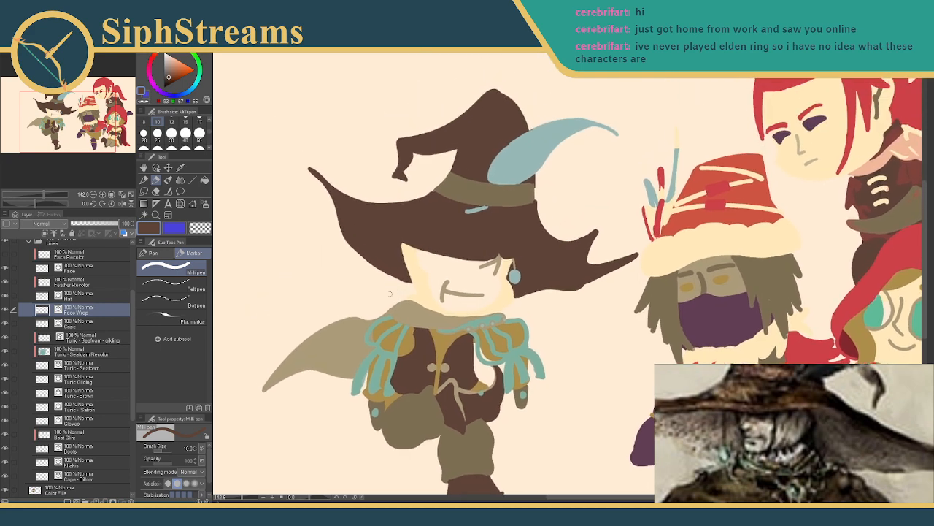
drag(243, 499, 247, 498)
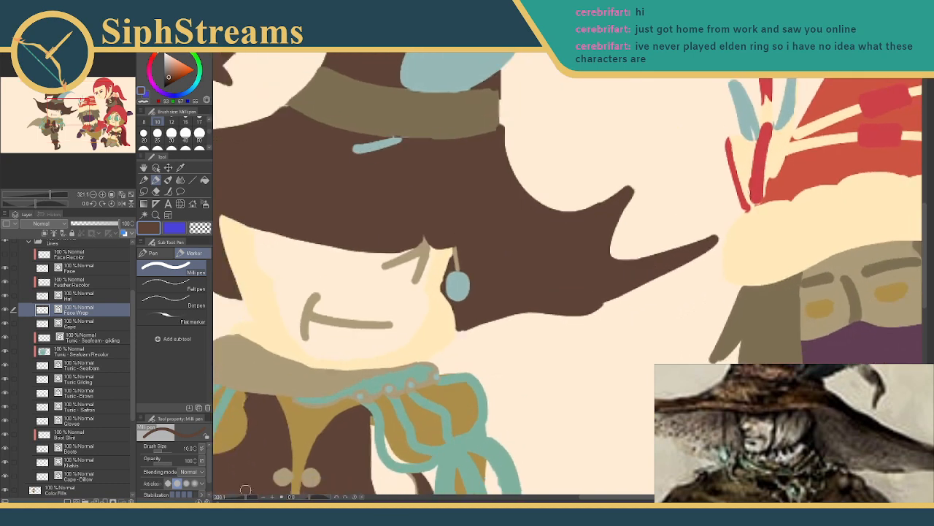
drag(284, 322, 484, 302)
click(180, 167)
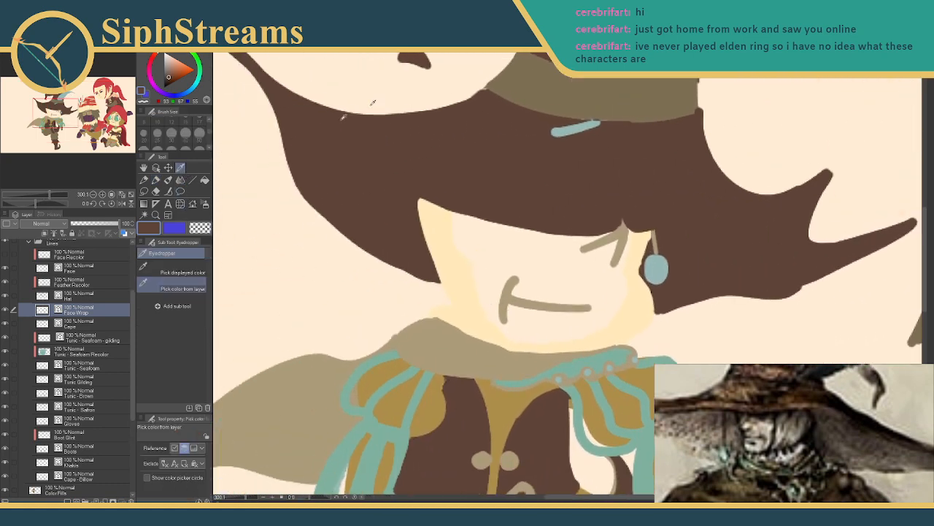
click(537, 90)
click(156, 179)
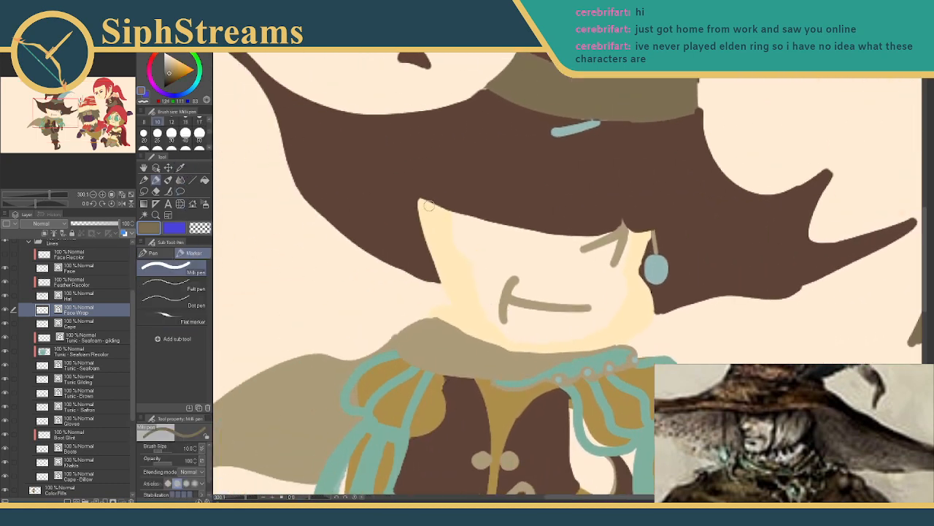
- Outline the left edge of the face wrap from the hat brim down to the scarf with a size 6 pen
scroll(414, 213, down, 1)
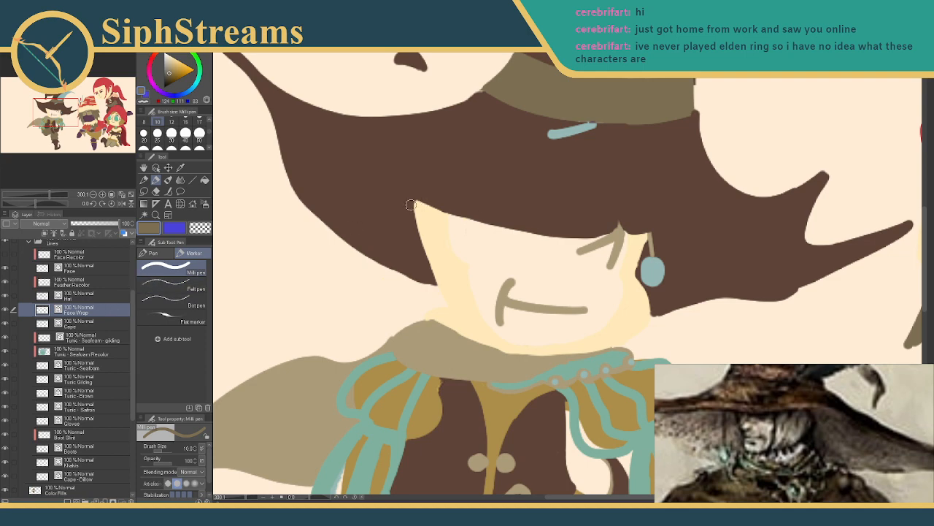
click(143, 126)
mouse_move(415, 201)
mouse_down()
mouse_move(425, 256)
mouse_move(447, 299)
mouse_up()
key(ctrl+z)
key(ctrl+z)
mouse_move(415, 199)
mouse_down()
mouse_move(454, 316)
mouse_move(438, 311)
mouse_move(449, 312)
mouse_up()
- Outline the right edge of the face wrap from the earring around the jaw and along under the chin
mouse_move(633, 273)
mouse_down()
mouse_move(649, 315)
mouse_move(611, 341)
mouse_up()
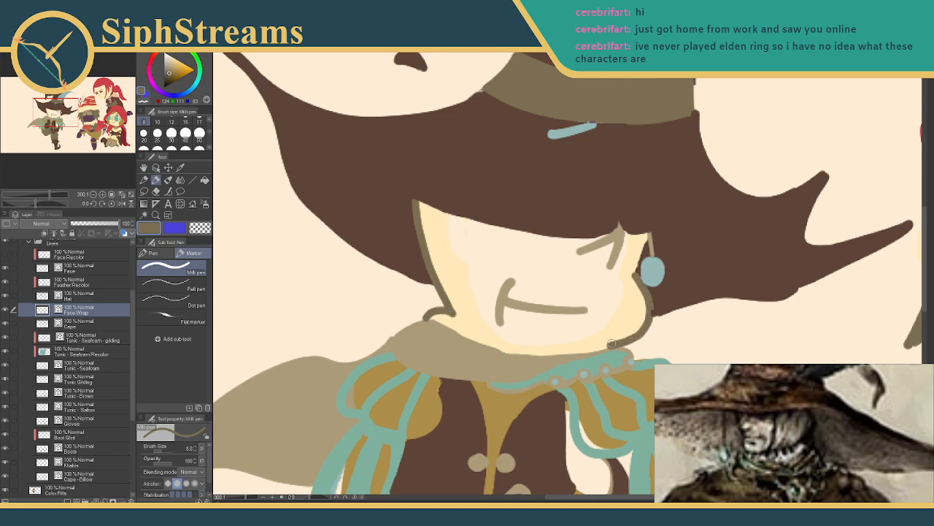
drag(649, 234, 635, 273)
drag(610, 345, 540, 355)
key(ctrl+z)
key(ctrl+z)
key(ctrl+y)
key(ctrl+z)
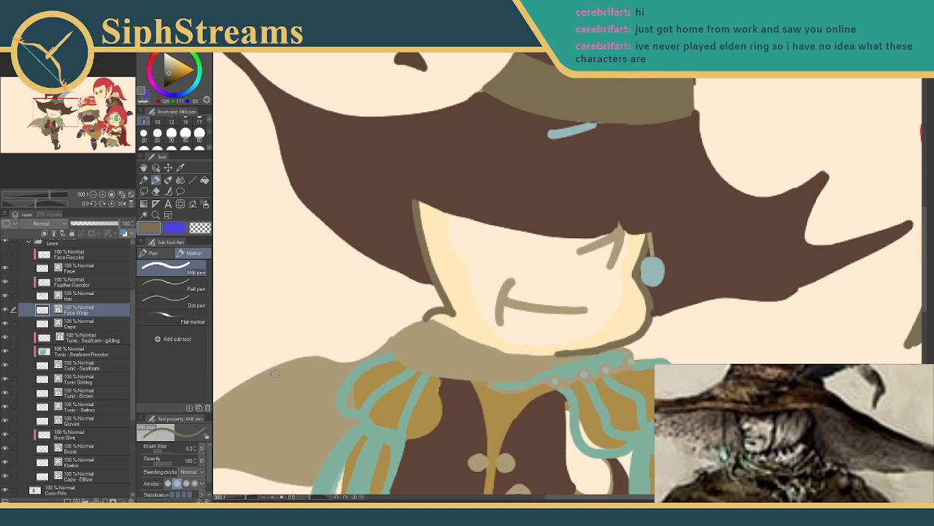
drag(81, 308, 79, 330)
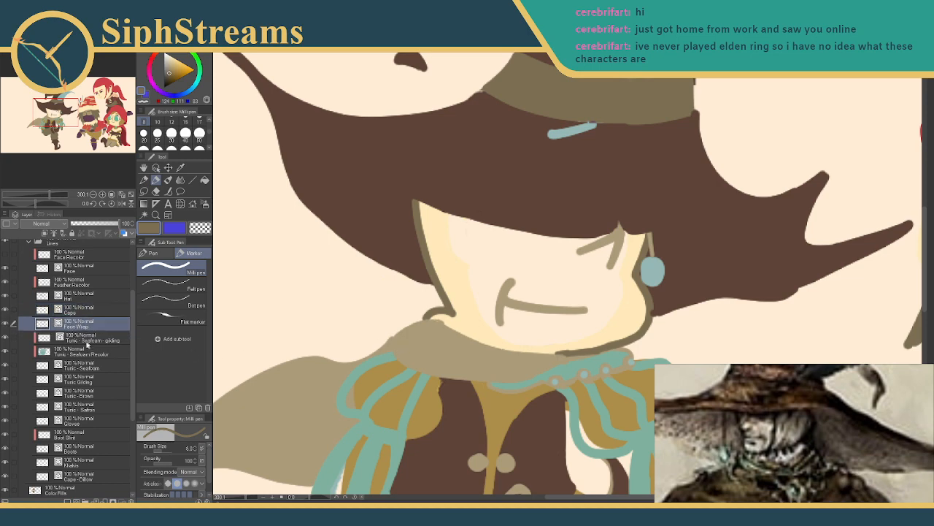
drag(308, 358, 291, 395)
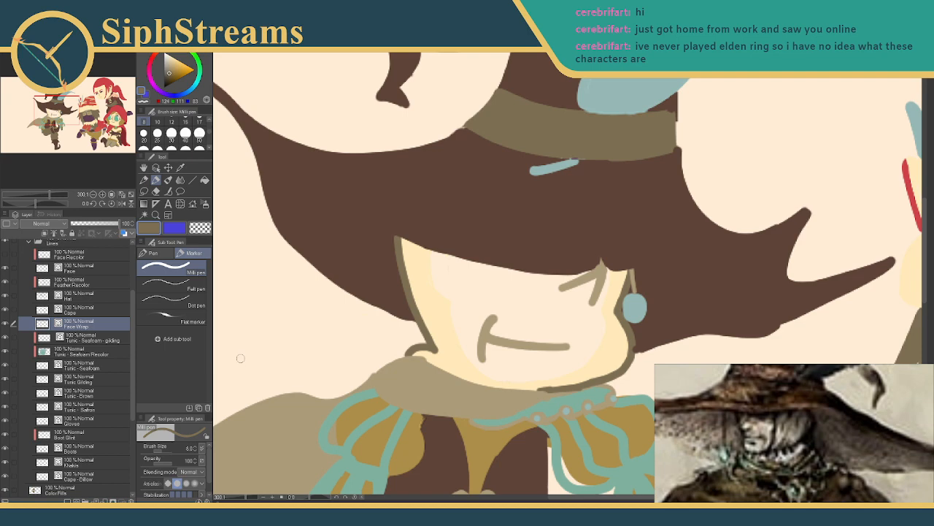
mouse_move(443, 295)
mouse_down()
mouse_move(443, 309)
mouse_move(436, 299)
mouse_up()
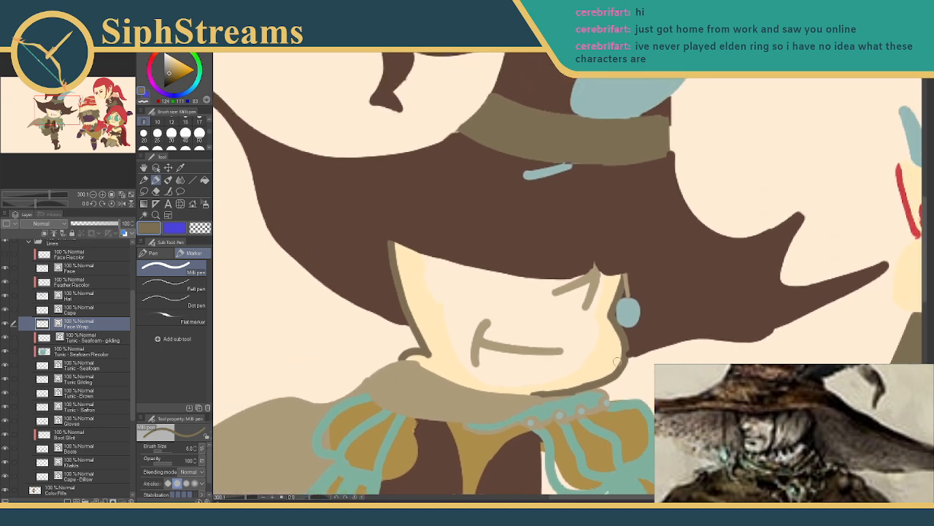
drag(94, 325, 84, 308)
- Nudge a control point of the chin outline on the Face Wrap layer slightly up toward the jaw
ctrl+click(573, 395)
ctrl+click(573, 395)
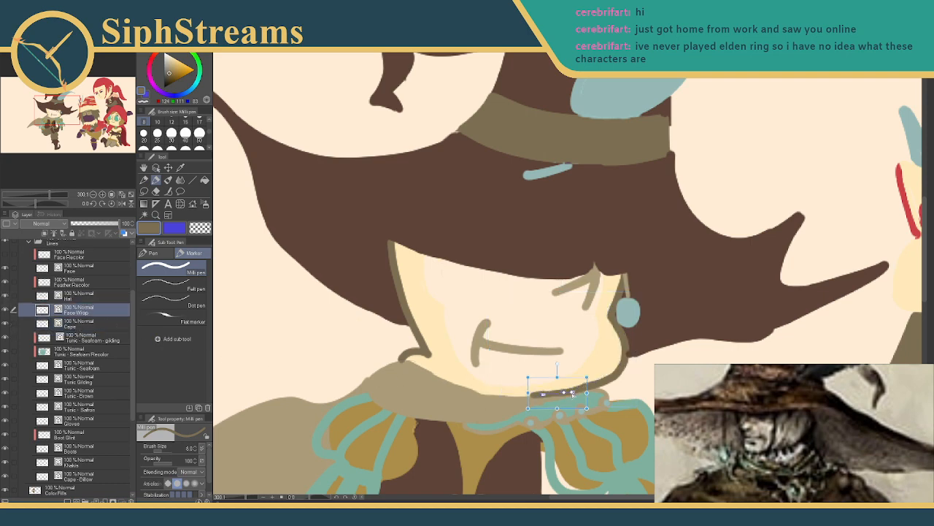
drag(573, 394, 579, 390)
ctrl+click(571, 393)
- Extend the end of the Cape - Billow layer's upper edge line further up along the scarf
ctrl+click(371, 382)
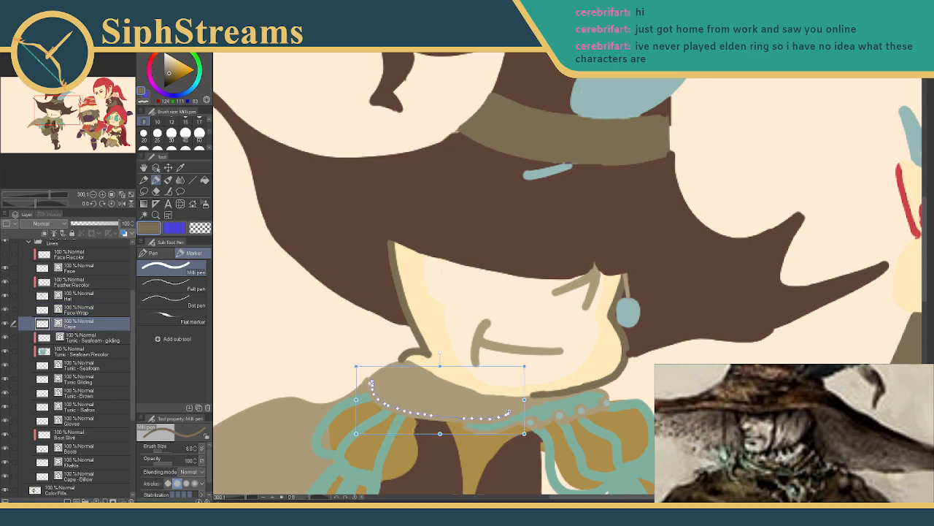
ctrl+click(366, 383)
drag(375, 381, 376, 377)
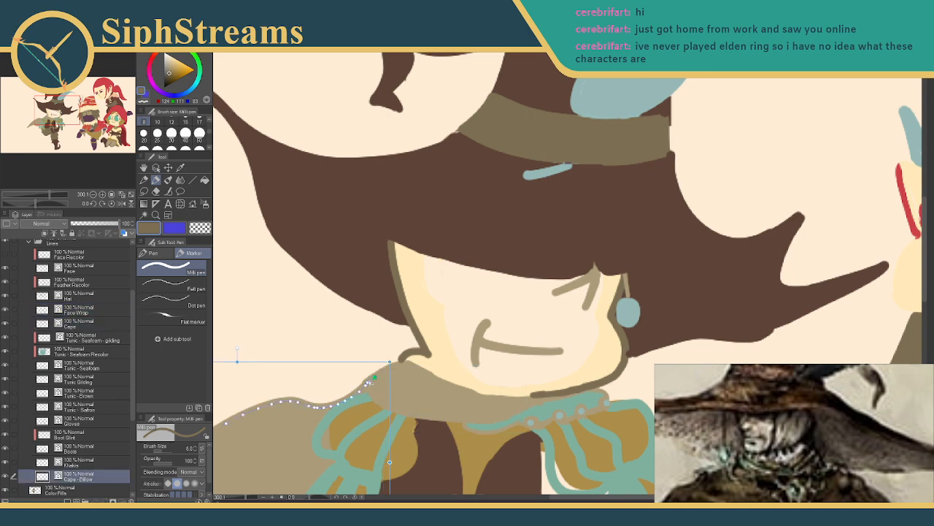
ctrl+click(420, 416)
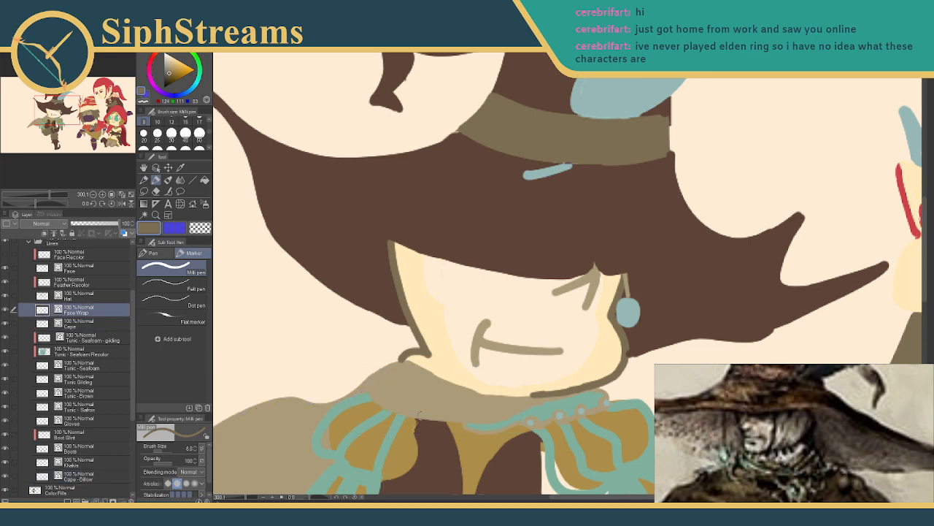
ctrl+click(373, 376)
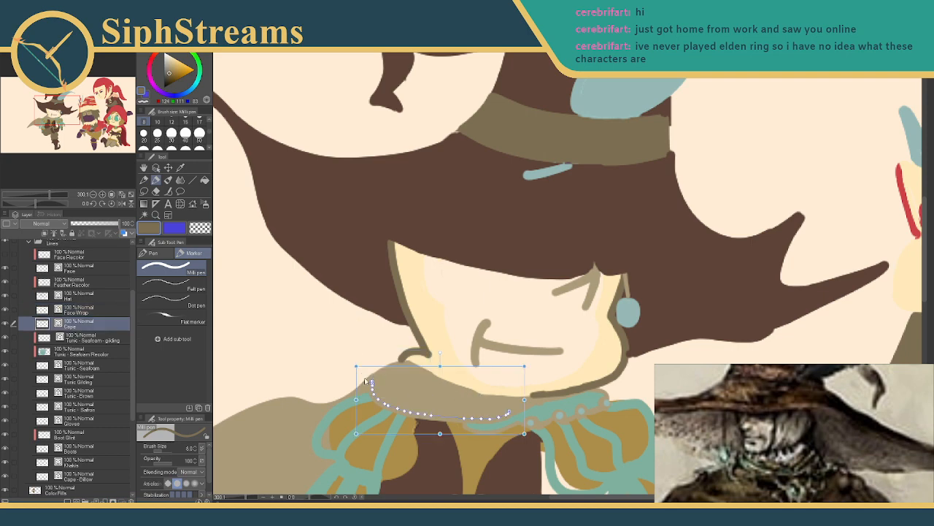
ctrl+click(371, 379)
drag(380, 377, 381, 376)
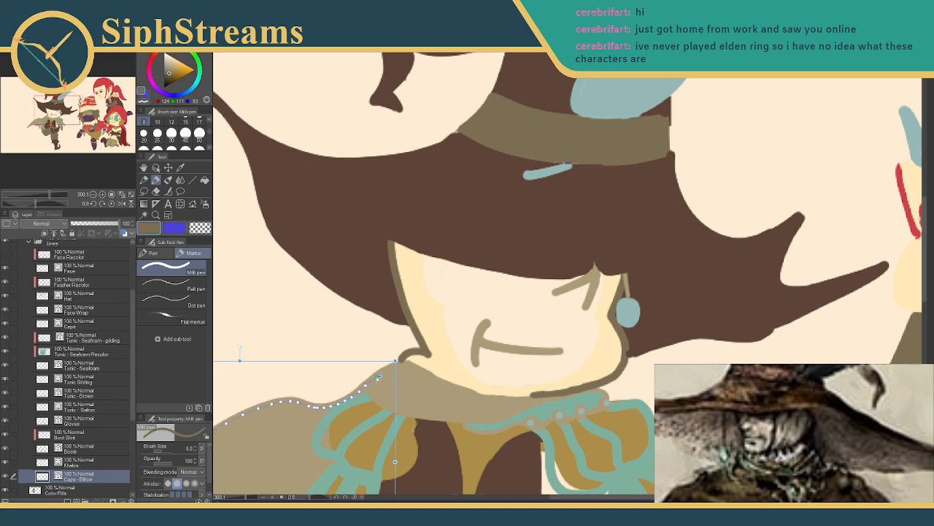
ctrl+click(384, 392)
mouse_move(483, 370)
mouse_down()
mouse_move(744, 253)
mouse_move(499, 319)
mouse_up()
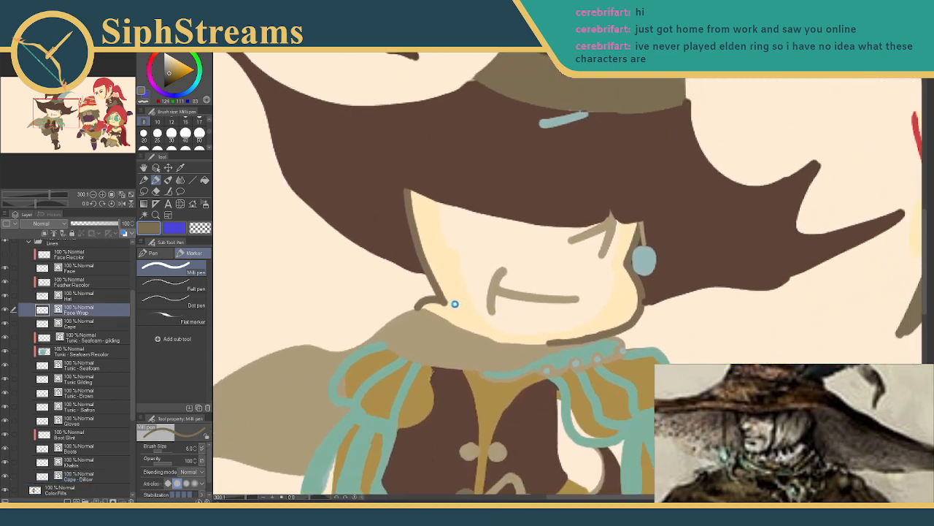
ctrl+click(419, 304)
ctrl+click(429, 319)
ctrl+click(437, 300)
mouse_move(524, 275)
mouse_down()
mouse_move(503, 252)
mouse_move(535, 311)
mouse_up()
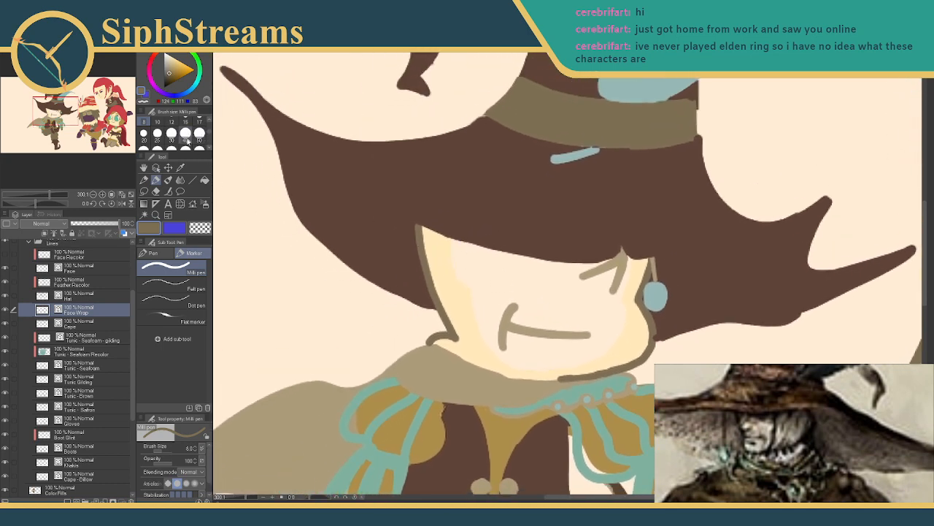
- Lower the hat brim's edge over the face on the Color Fills layer, using the sampled hat brown and a size 30 Milli pen
click(181, 169)
click(430, 196)
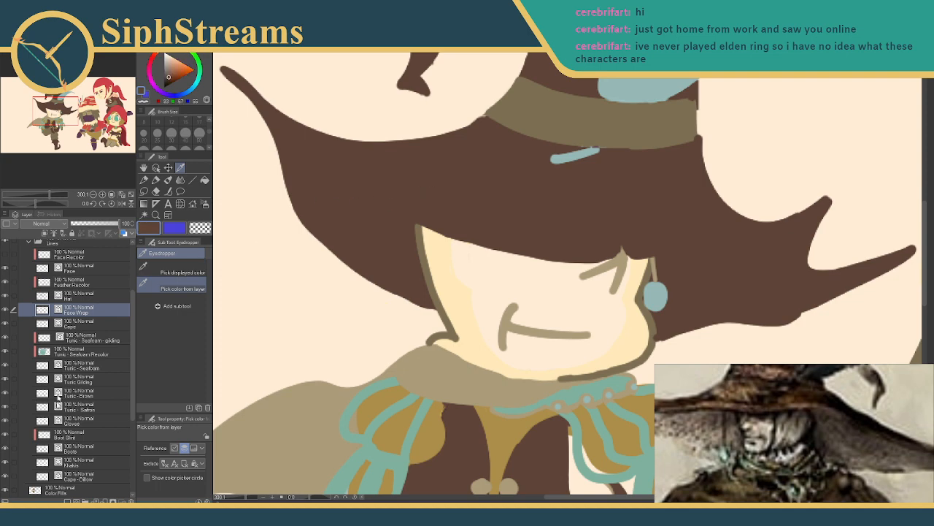
click(64, 475)
click(56, 489)
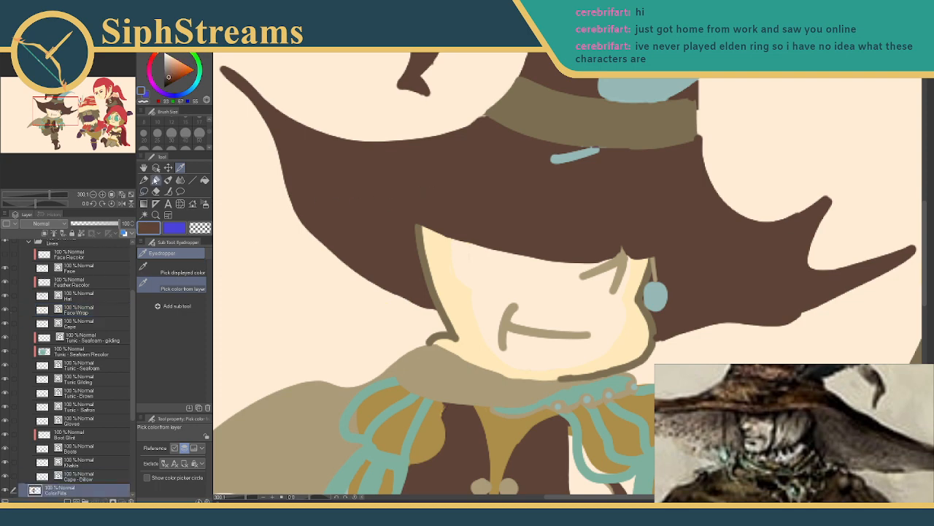
click(156, 179)
click(171, 134)
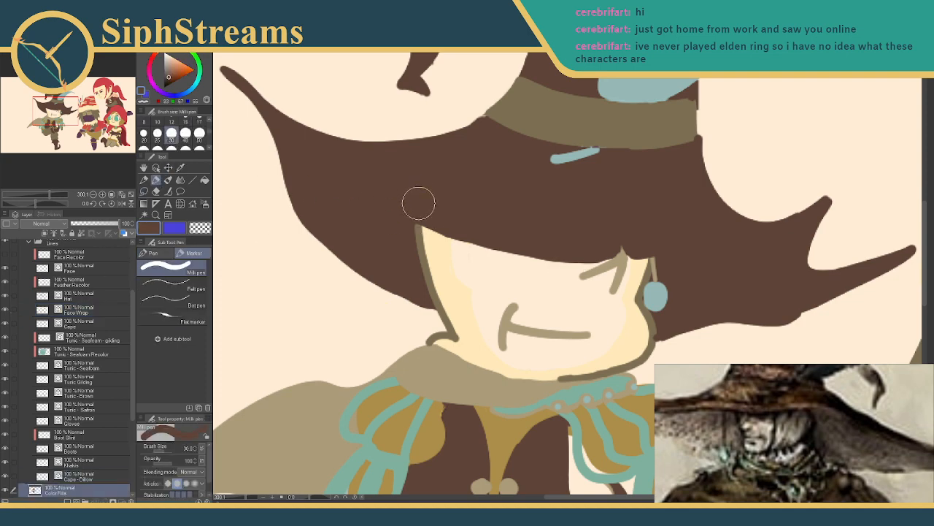
mouse_move(465, 239)
mouse_down()
mouse_move(550, 249)
mouse_move(626, 229)
mouse_up()
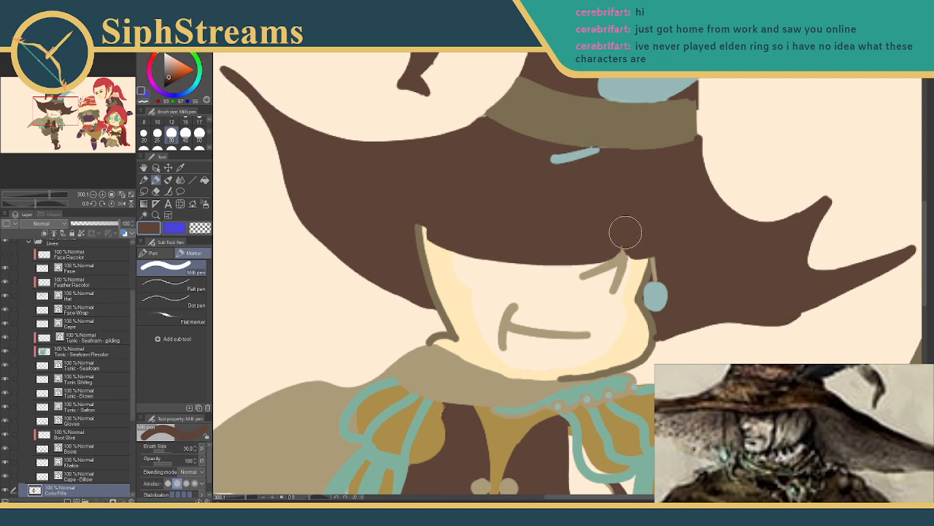
key(ctrl+x)
click(496, 191)
key(ctrl+z)
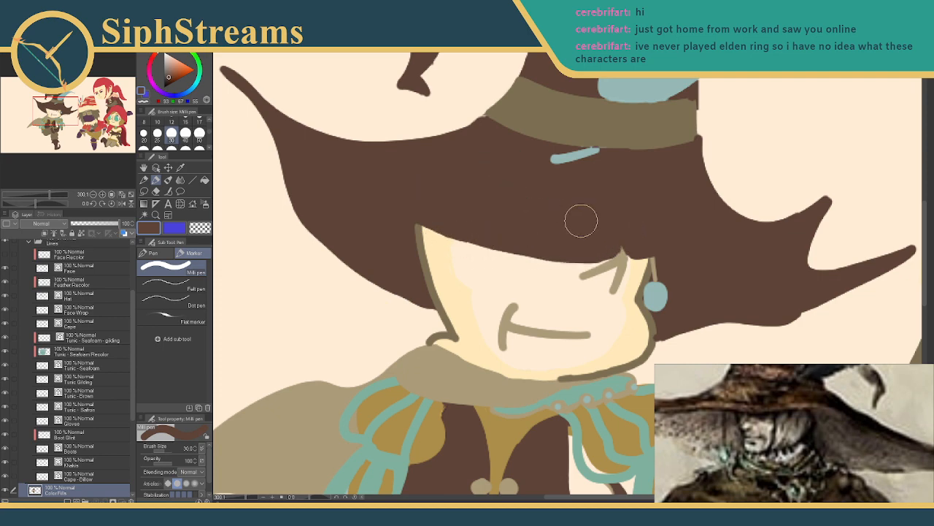
mouse_move(609, 230)
mouse_down()
mouse_move(524, 255)
mouse_move(464, 248)
mouse_up()
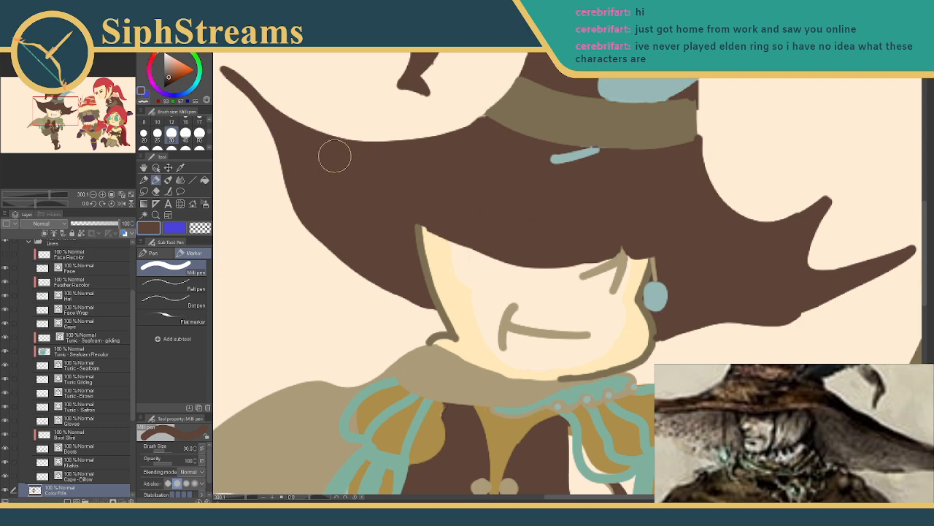
- Adjust the brim line on the Hat layer with the pen at size 10, shifting its control point beside the eye
ctrl+click(426, 222)
ctrl+click(422, 230)
ctrl+click(433, 222)
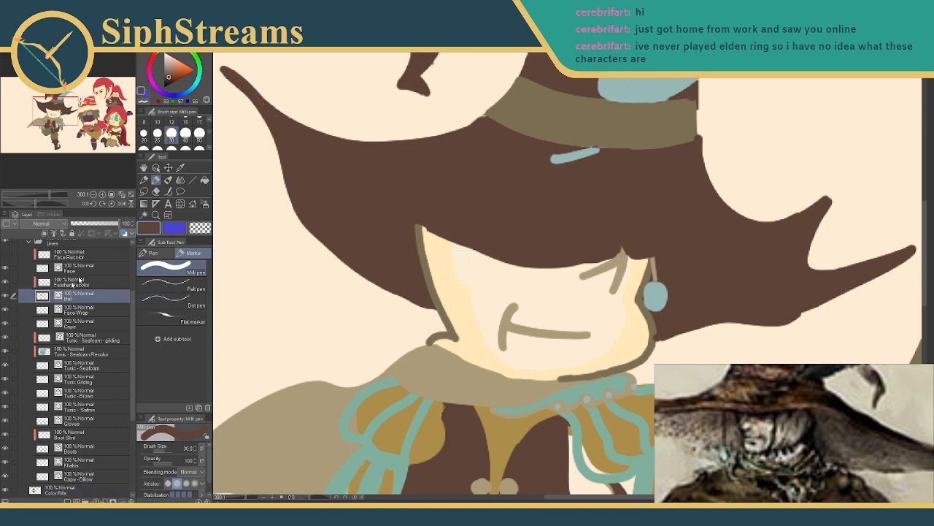
click(157, 119)
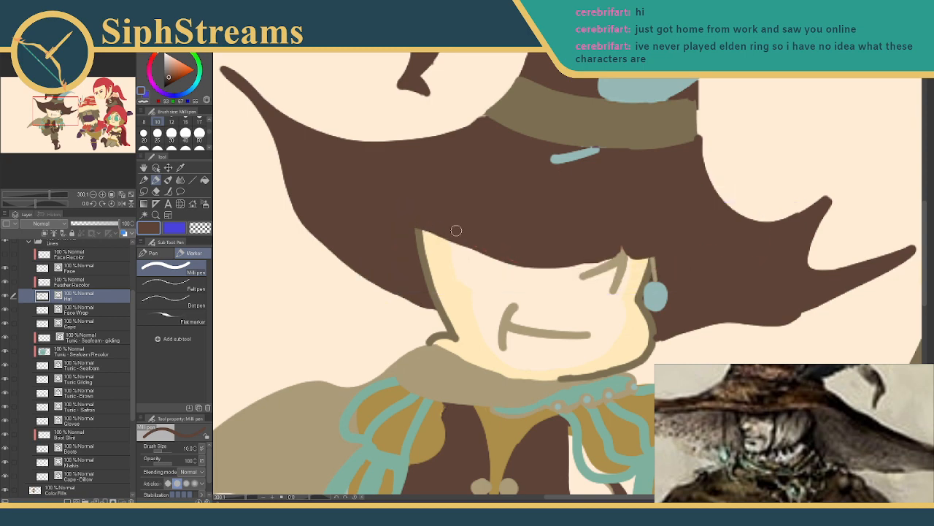
ctrl+click(604, 255)
mouse_move(606, 258)
mouse_down()
mouse_move(602, 243)
mouse_move(613, 235)
mouse_move(597, 253)
mouse_up()
- Erase the excess brown fill along the brim's lower edge above the face on the Color Fills layer
click(73, 488)
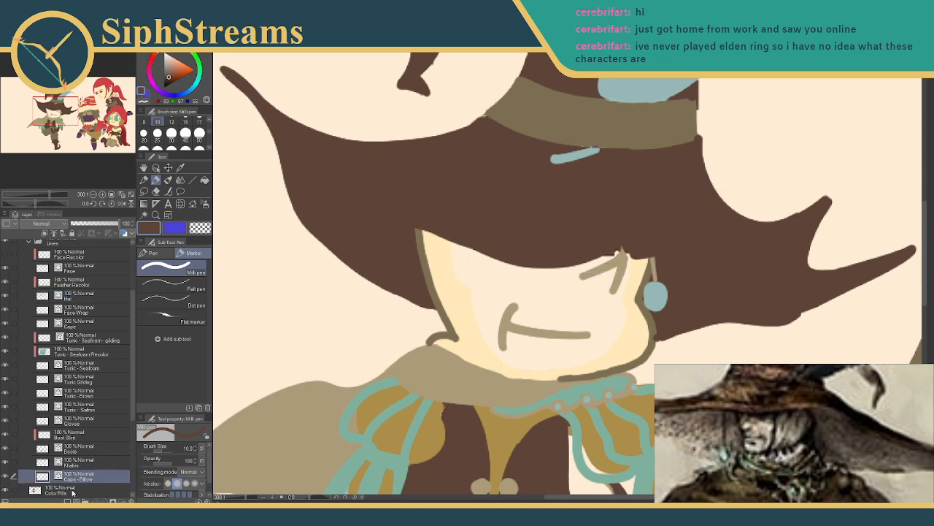
key(e)
mouse_move(617, 250)
mouse_down()
mouse_move(576, 271)
mouse_move(589, 265)
mouse_move(567, 270)
mouse_move(631, 245)
mouse_move(454, 265)
mouse_up()
mouse_move(542, 266)
mouse_down()
mouse_move(431, 261)
mouse_move(549, 261)
mouse_move(504, 265)
mouse_up()
key(p)
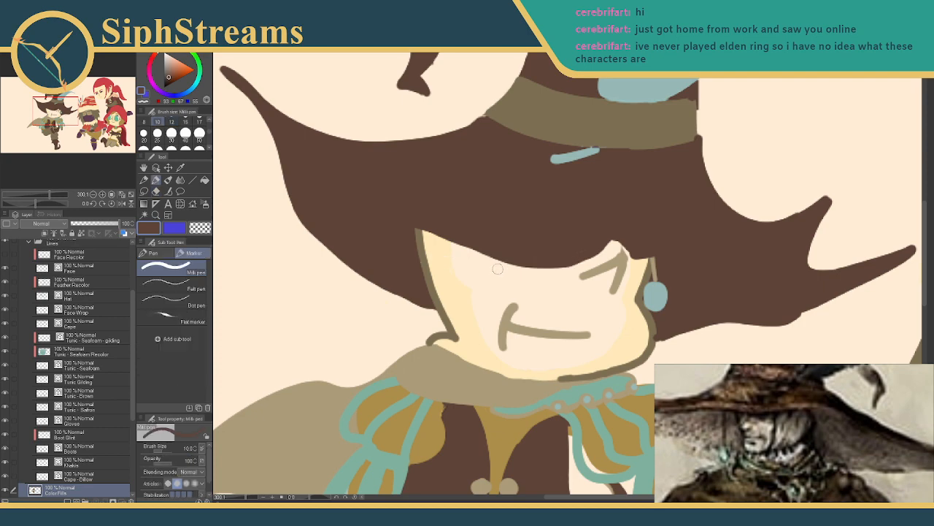
- Reshape the Hat layer's brim line above the eye and fill the leftover gap with brown on the Color Fills layer
ctrl+click(629, 257)
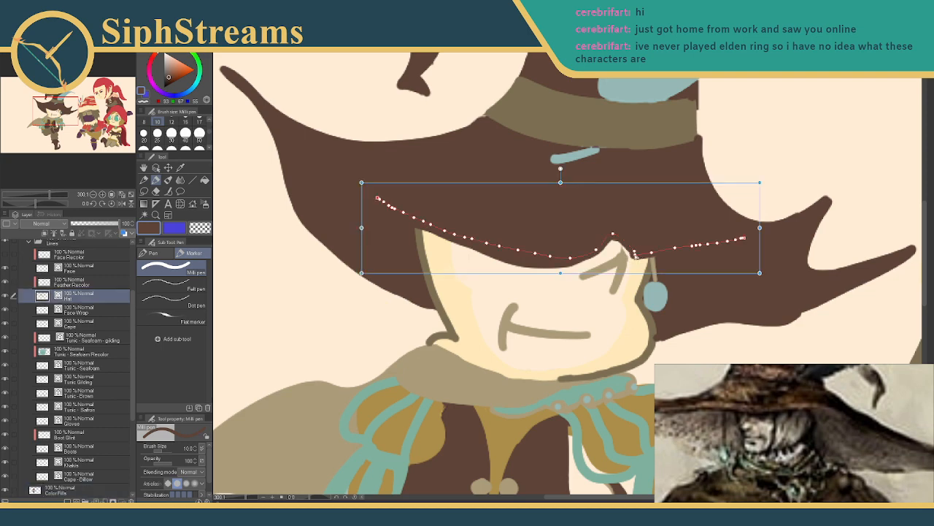
mouse_move(635, 255)
mouse_down()
mouse_move(644, 253)
mouse_move(636, 250)
mouse_up()
mouse_move(611, 234)
mouse_down()
mouse_move(611, 251)
mouse_move(576, 262)
mouse_up()
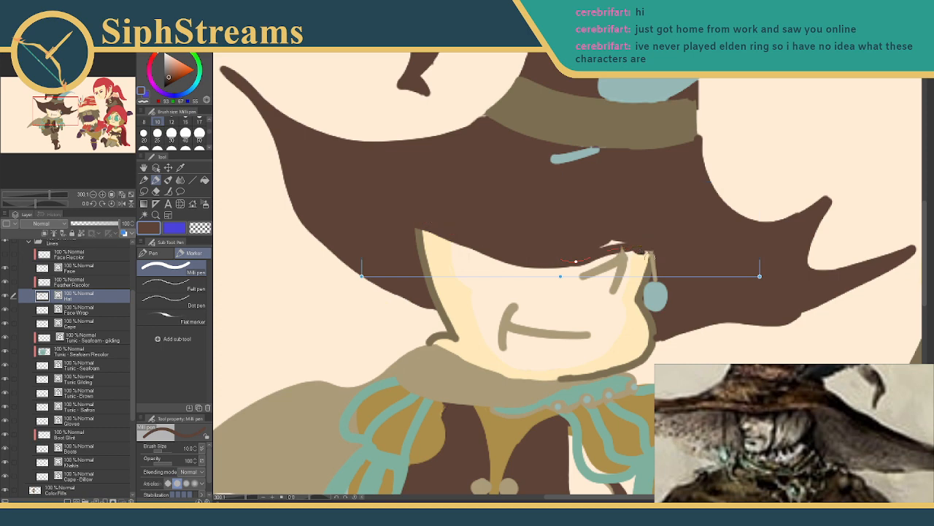
ctrl+click(645, 256)
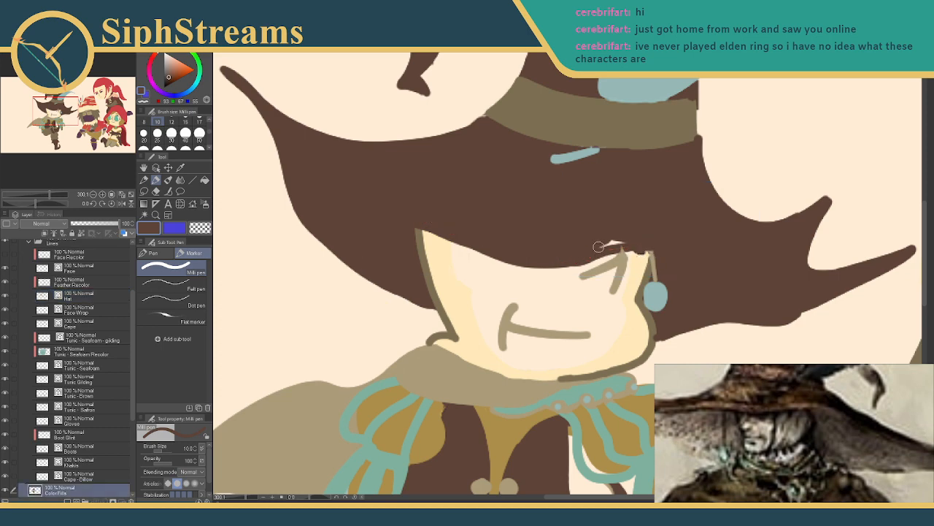
drag(603, 246, 627, 238)
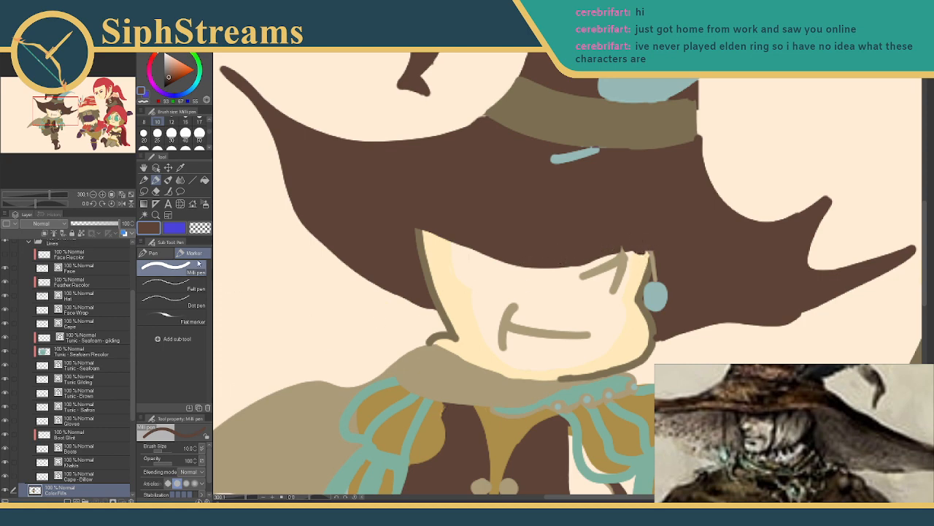
- Sample the face wrap's pale yellow from the Color Fills layer and select the eye strokes on the Face layer
click(181, 168)
click(642, 276)
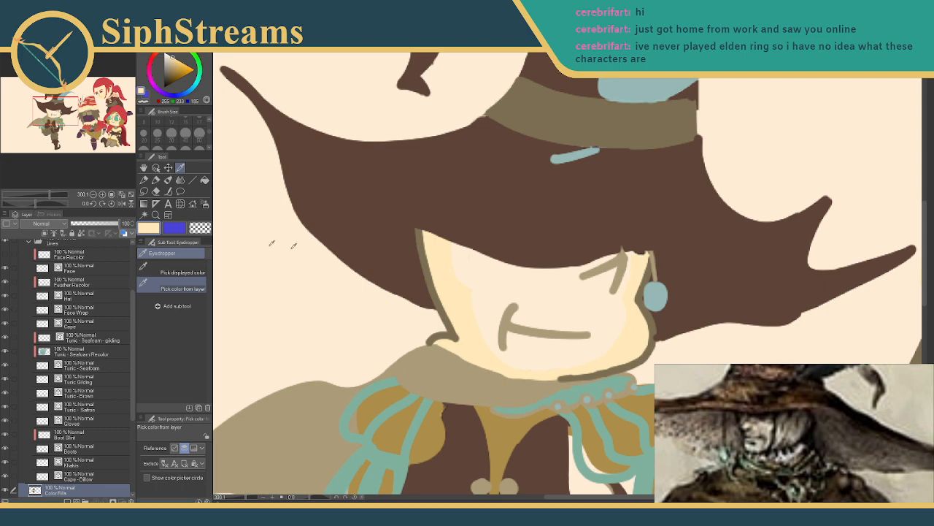
click(156, 180)
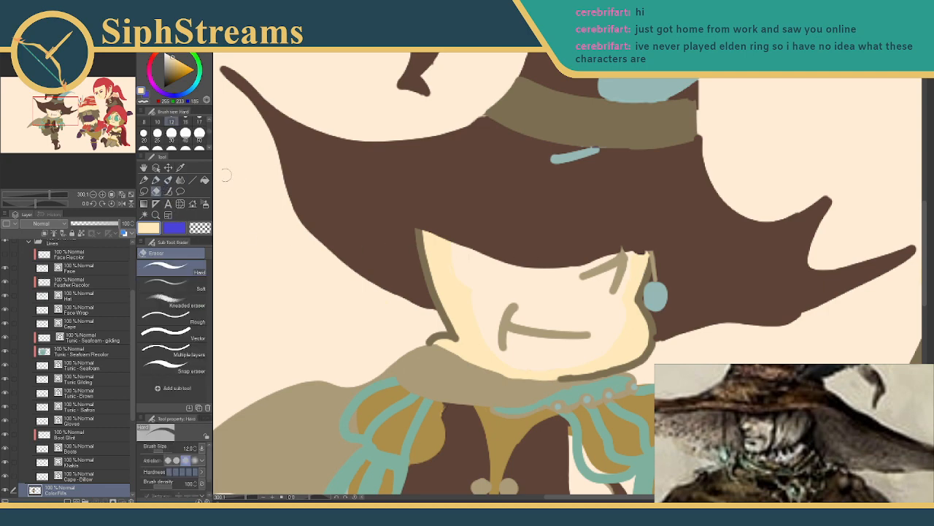
ctrl+click(622, 253)
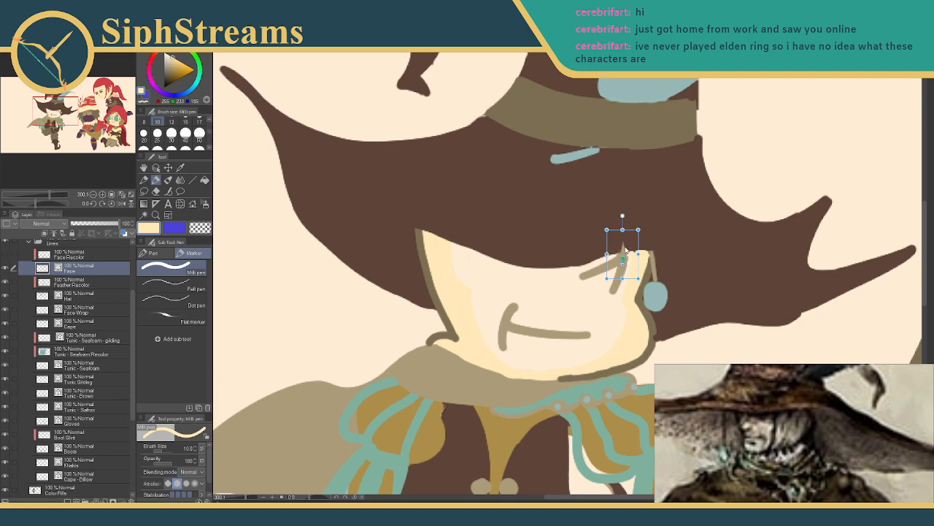
ctrl+click(626, 258)
ctrl+click(626, 257)
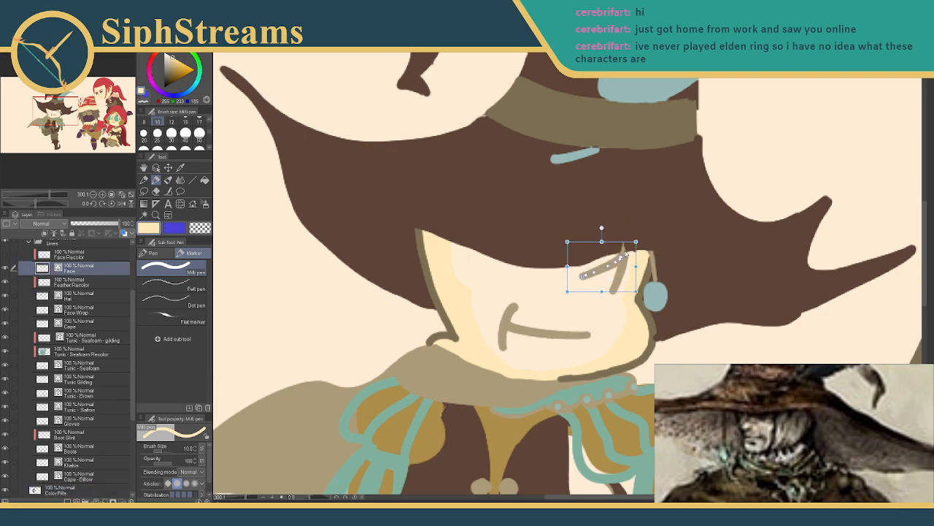
- Adjust the eye's vertical stroke on the Face layer so its upper tip clears the hat brim
ctrl+click(625, 252)
ctrl+click(625, 251)
ctrl+click(626, 252)
ctrl+click(627, 260)
drag(623, 261, 629, 334)
ctrl+click(632, 305)
ctrl+click(633, 304)
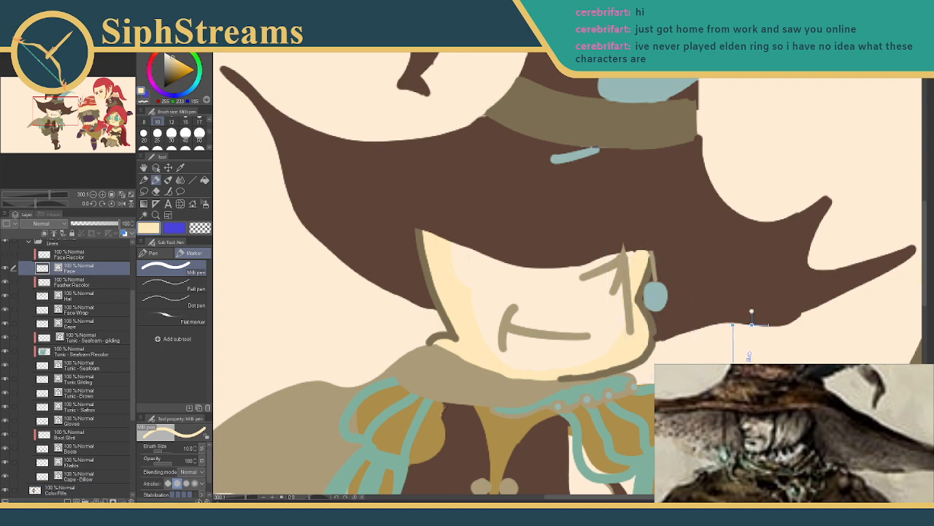
key(ctrl+z)
ctrl+click(632, 305)
key(e)
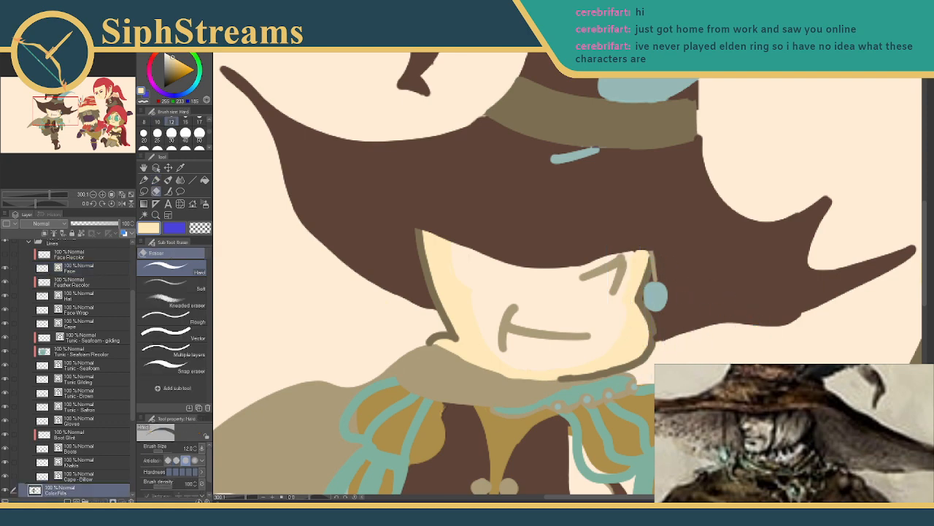
- Nudge the eye's slanted stroke on the Face layer to meet the top of the vertical stroke
key(p)
ctrl+click(726, 360)
ctrl+click(726, 360)
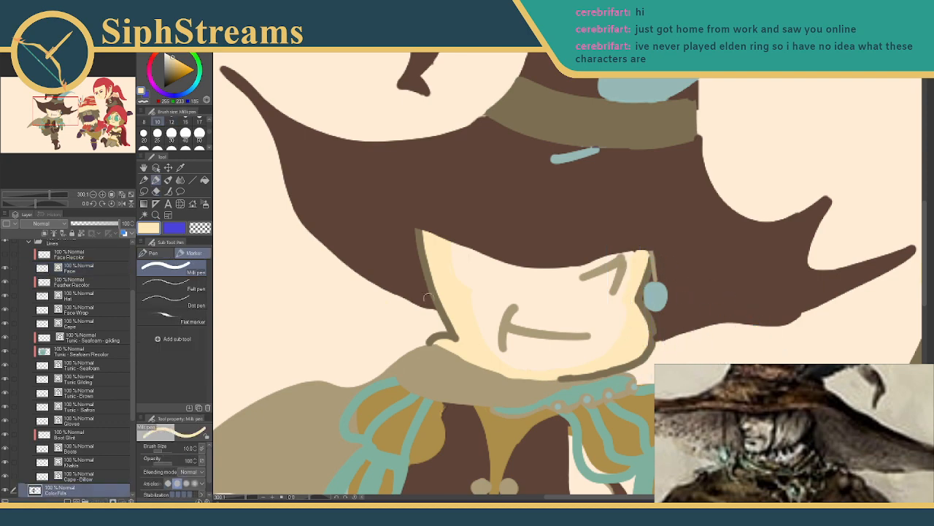
ctrl+click(620, 260)
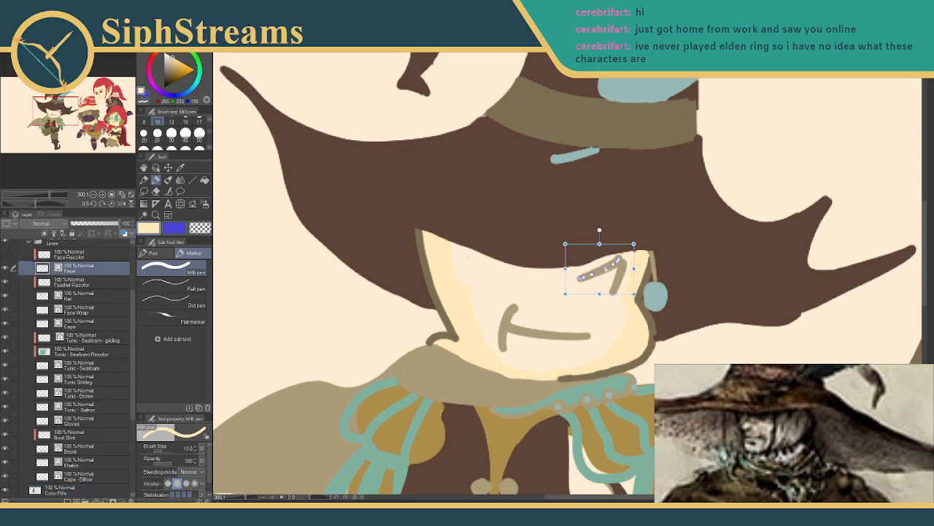
drag(605, 269, 607, 274)
ctrl+click(604, 280)
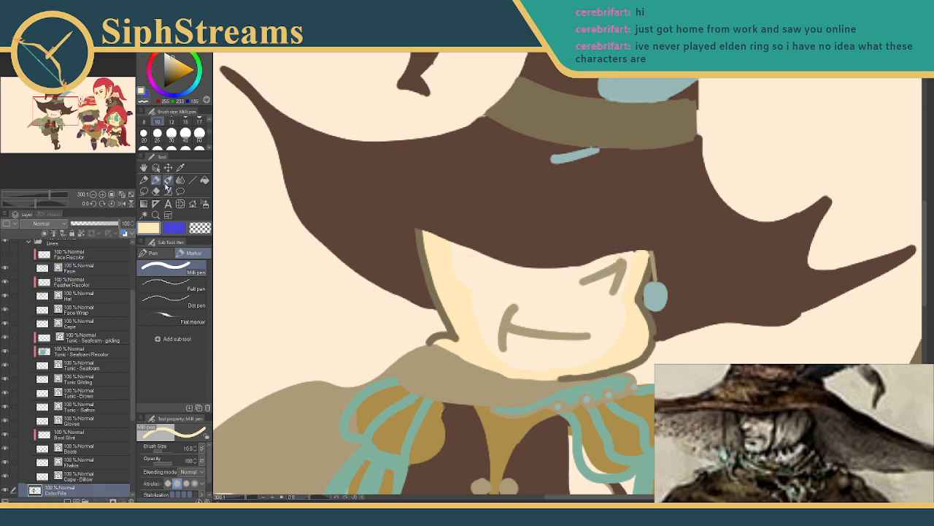
- Sample the tan eye-line colour and extend the top of the eye with the size 10 Milli pen on the Face layer
key(i)
ctrl+click(500, 275)
click(610, 270)
key(p)
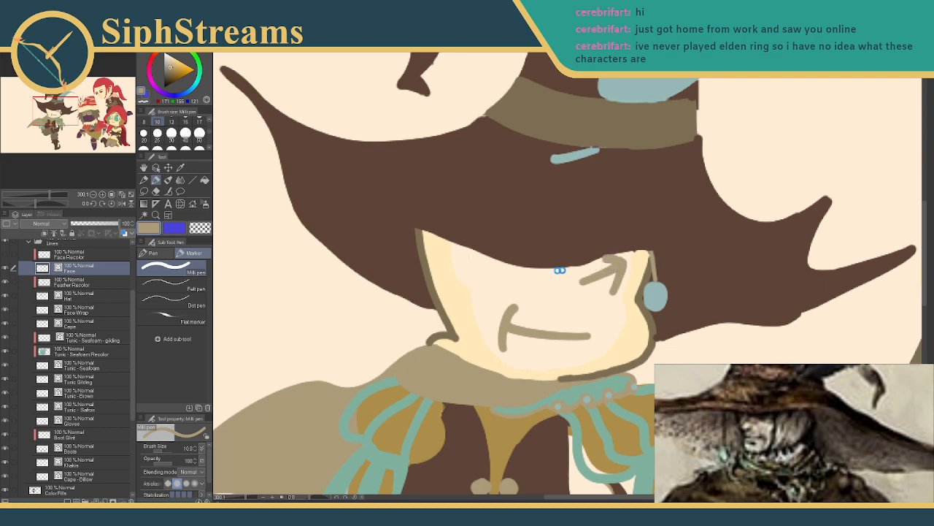
- Sample the face wrap's pale yellow beside the eye for the size 10 Milli pen
drag(414, 278, 385, 286)
key(i)
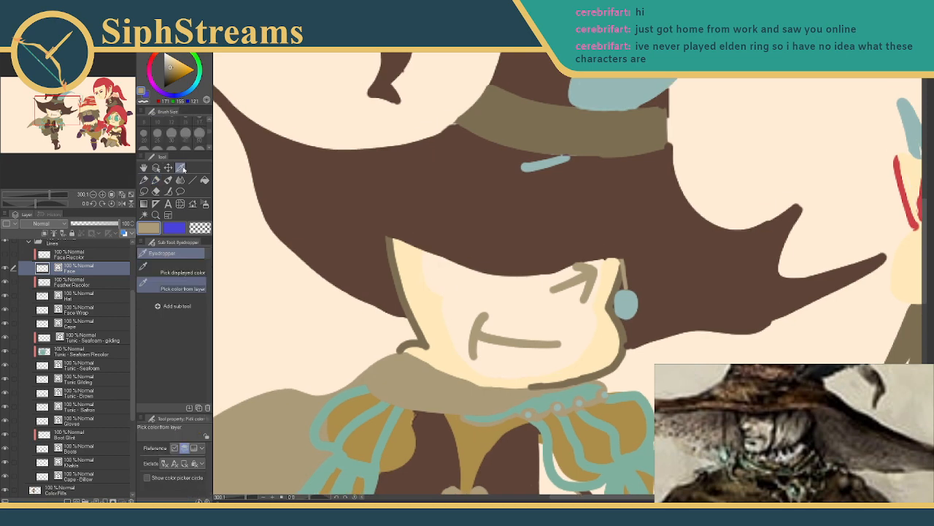
click(603, 283)
key(p)
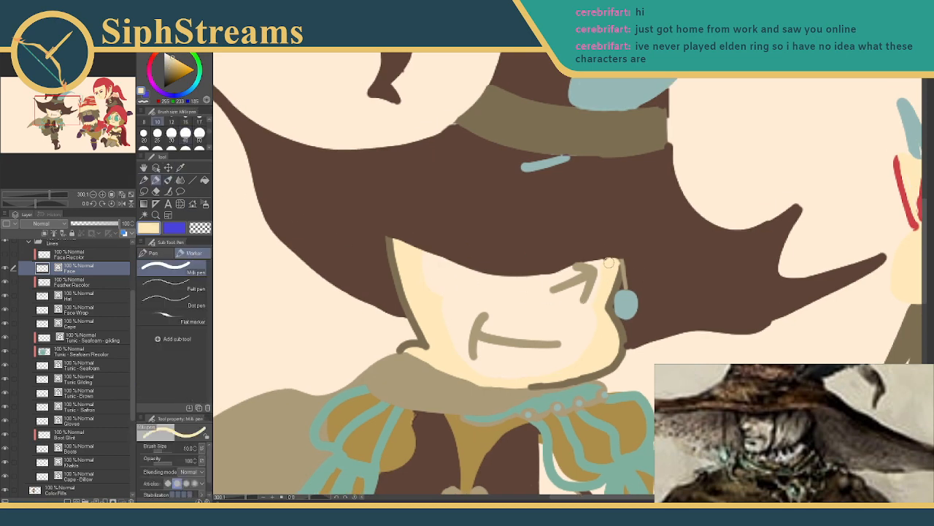
mouse_move(553, 269)
mouse_down()
mouse_move(559, 255)
mouse_move(566, 279)
mouse_up()
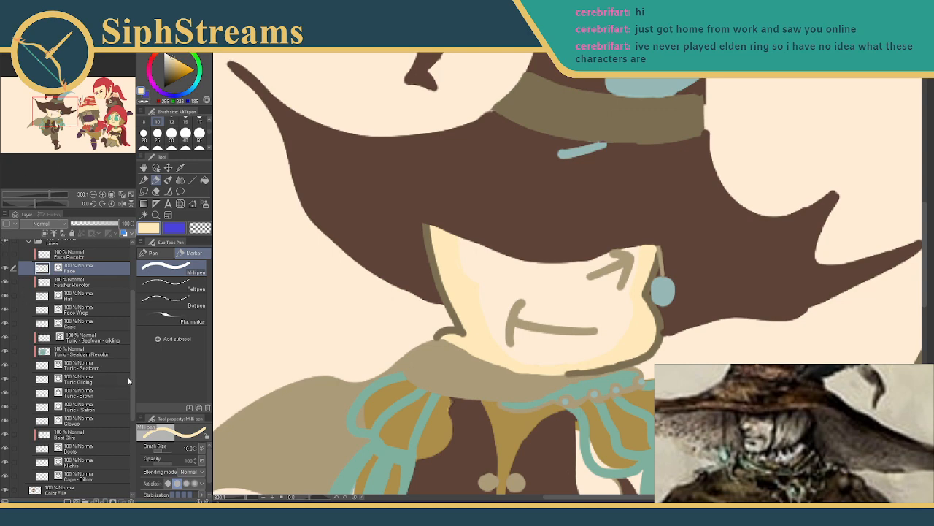
- Hide and show the Color Fills layer to check the line work beneath the fills
scroll(69, 449, down, 2)
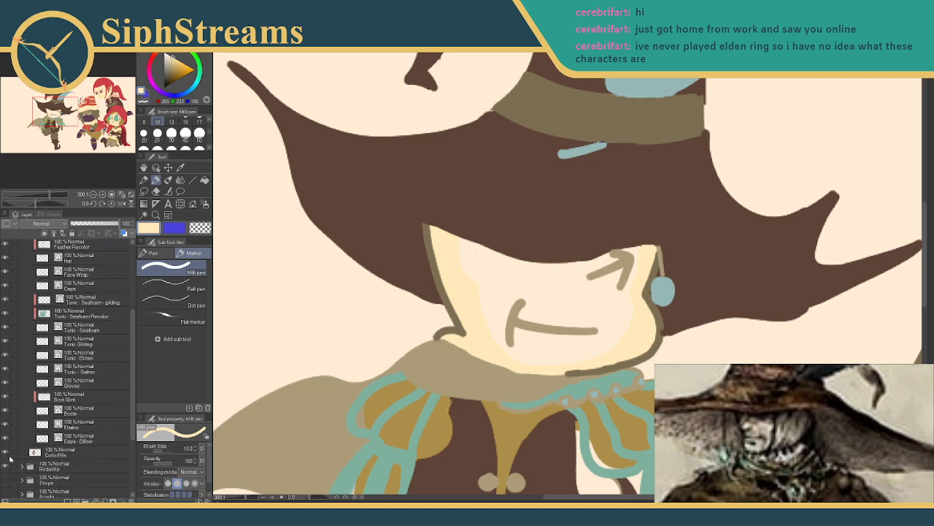
click(7, 454)
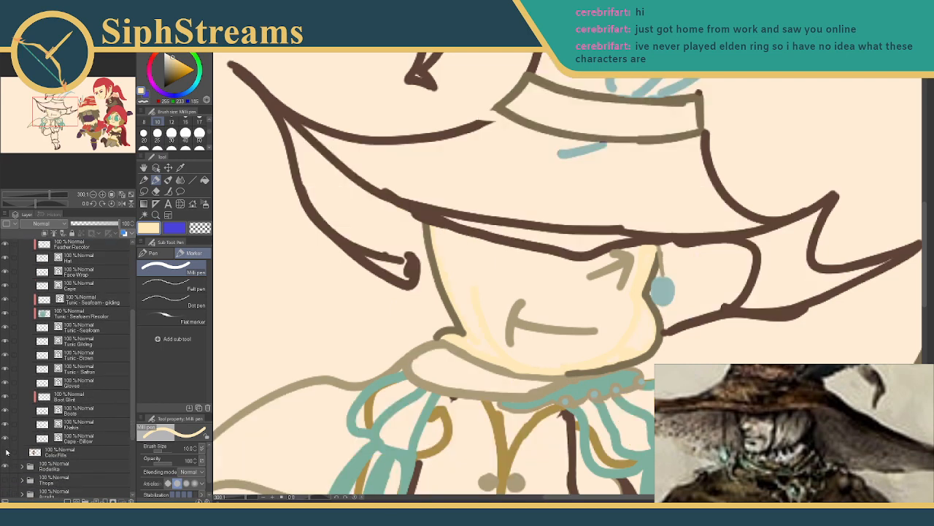
click(6, 454)
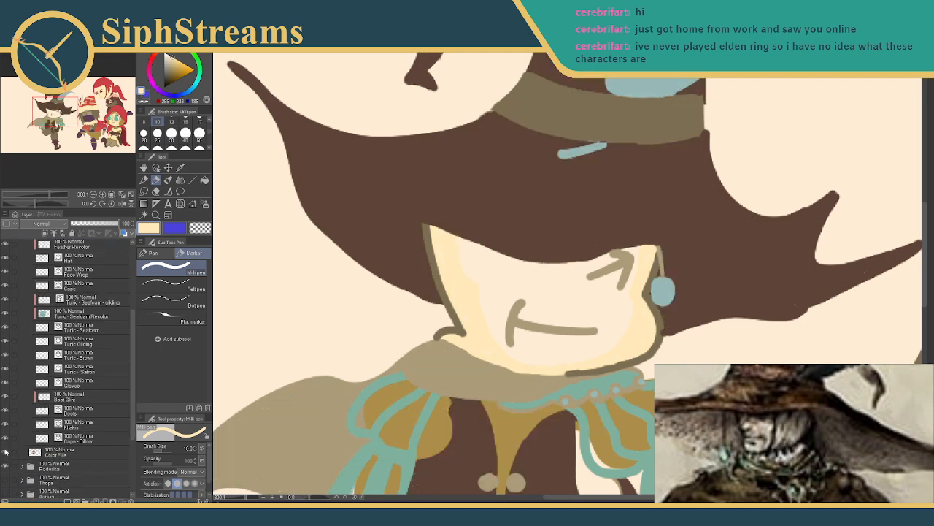
click(67, 276)
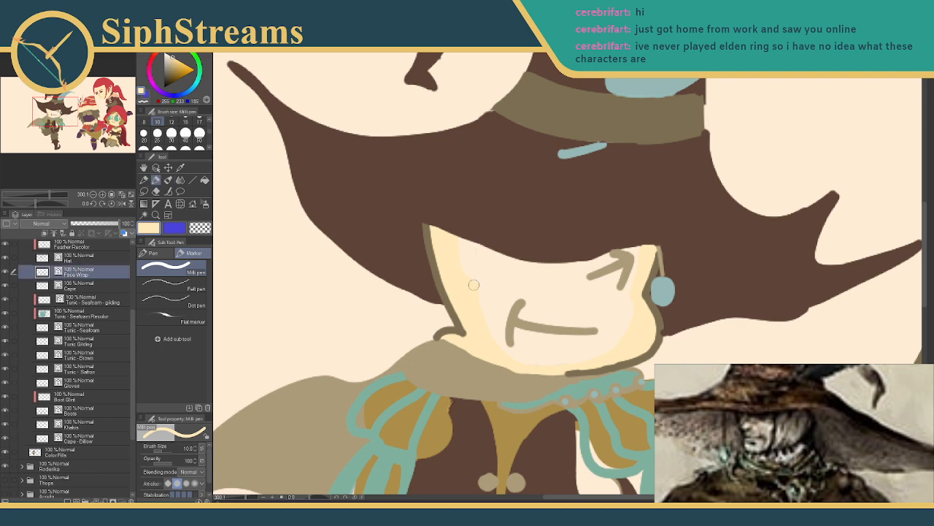
ctrl+click(456, 232)
ctrl+click(455, 237)
drag(454, 241, 452, 242)
- Add a new layer directly above Color Fills and clip it to the layer below
click(65, 454)
click(67, 500)
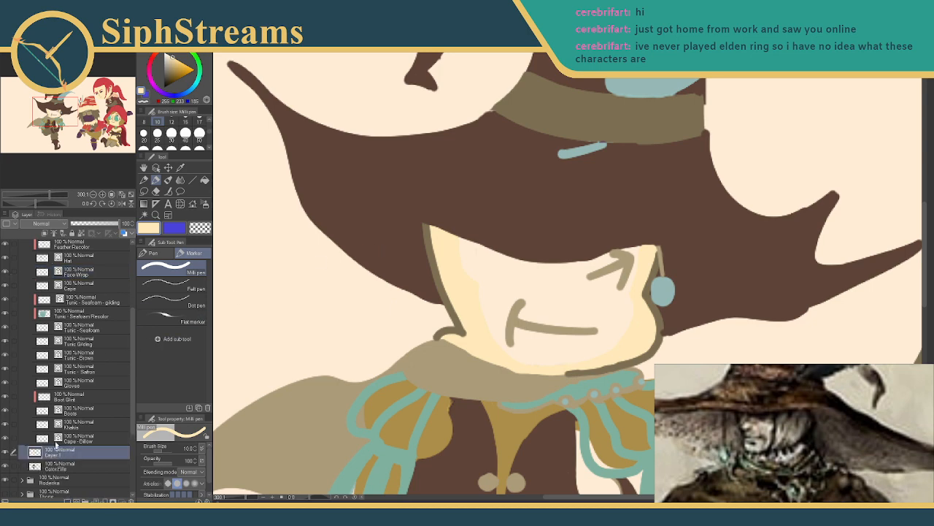
click(45, 233)
- Sample the paler skin tone and recolour the face wrap's fill with it on the clipped Layer 1
click(180, 168)
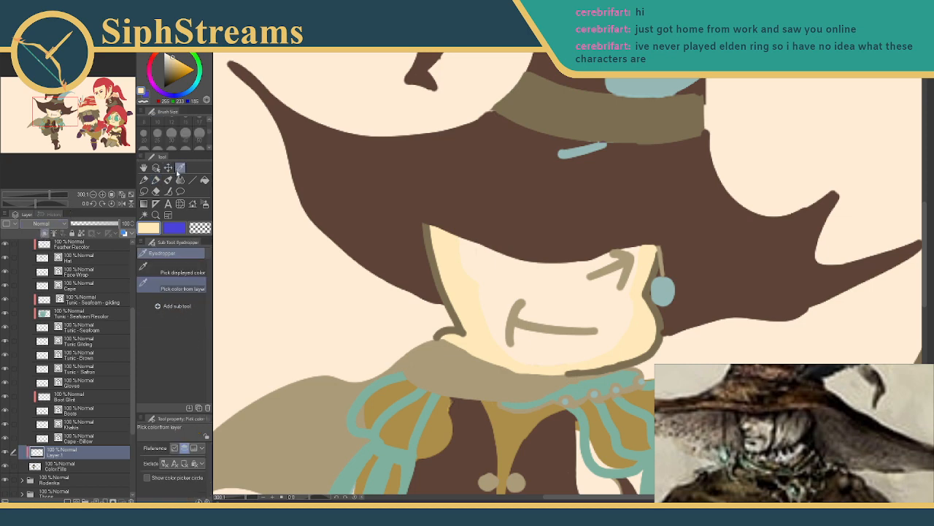
click(156, 179)
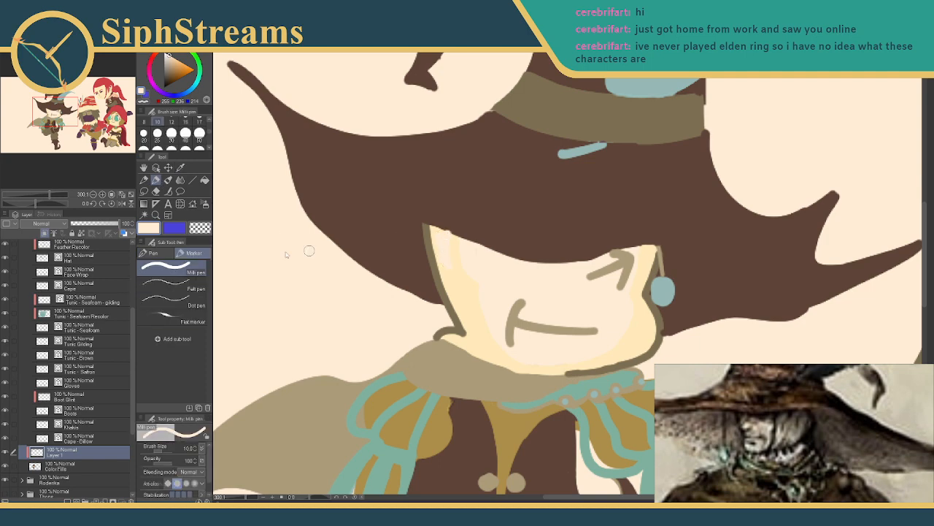
click(204, 180)
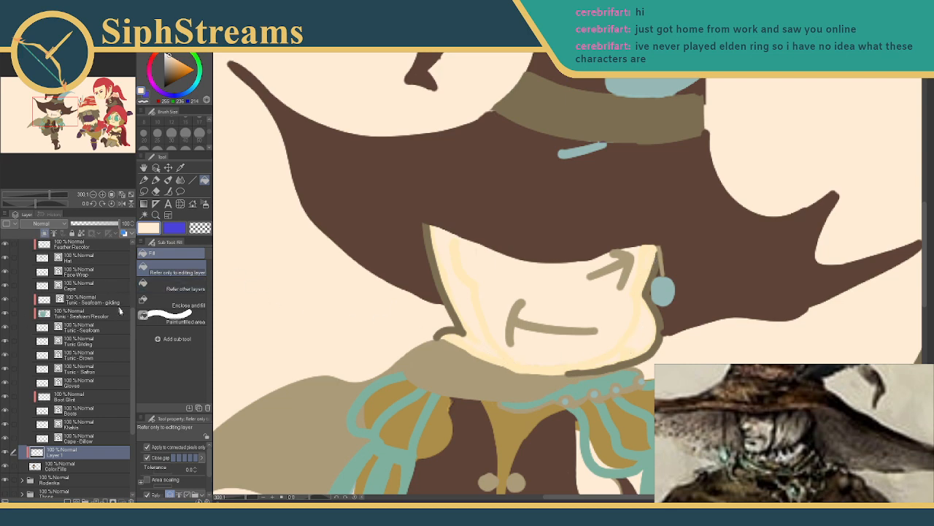
- Sample the pale yellow from the wrap lines and fill the face area with it on Layer 1
click(76, 275)
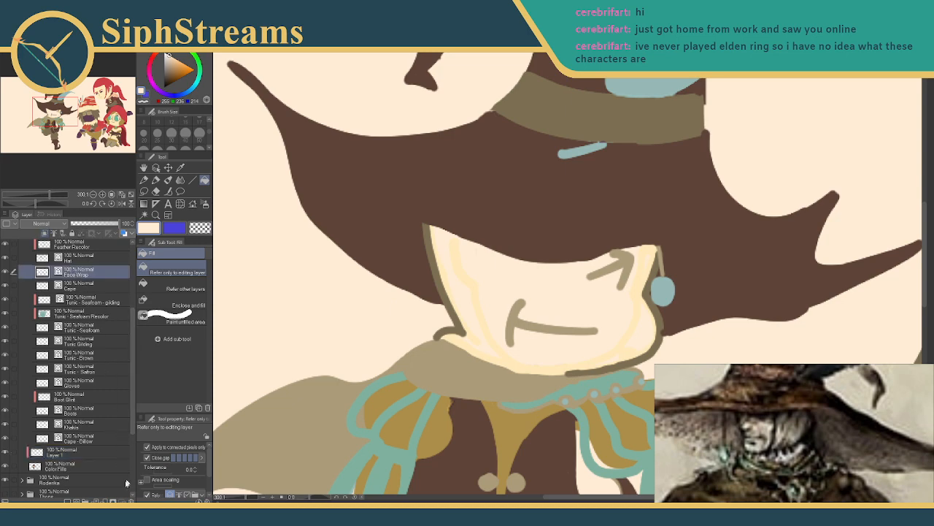
click(54, 457)
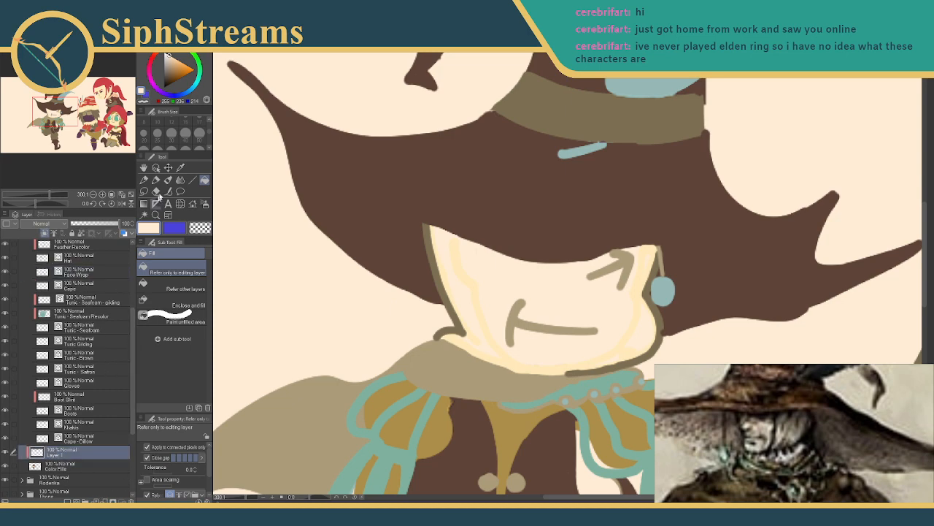
click(180, 167)
click(457, 248)
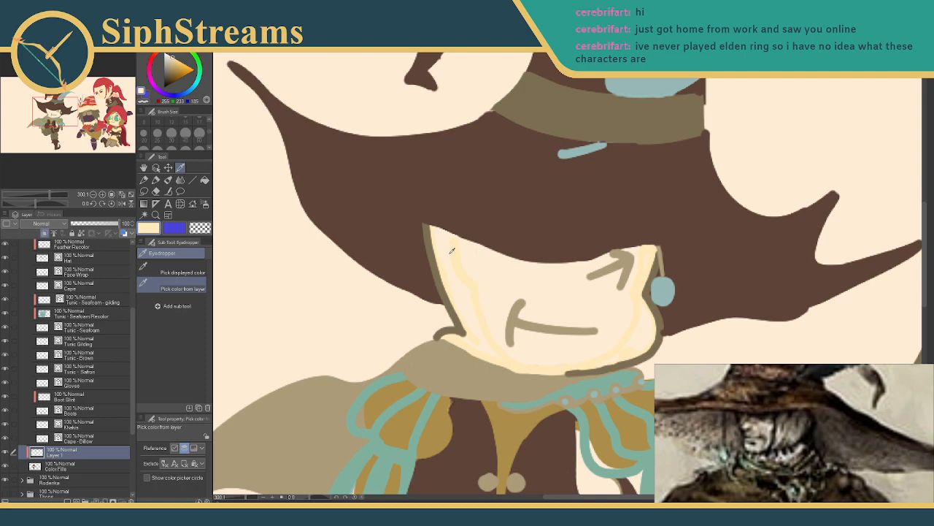
click(204, 181)
click(485, 273)
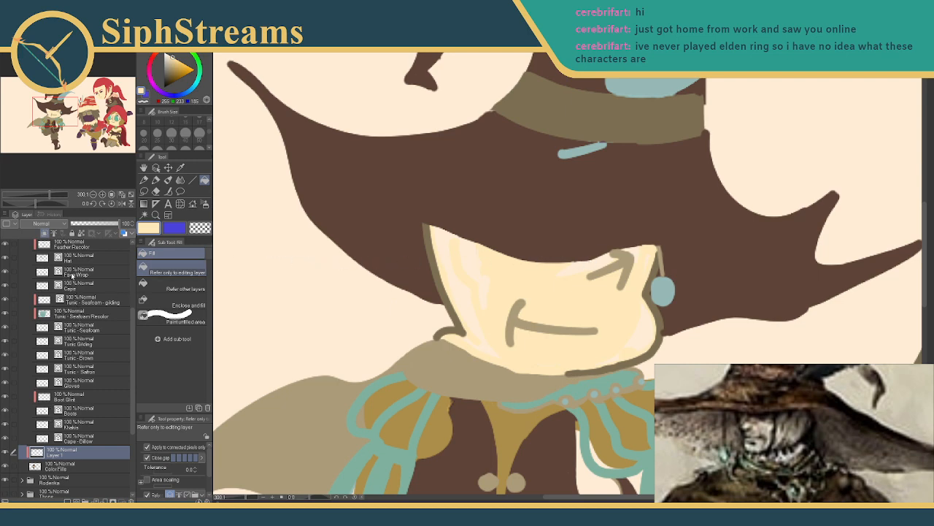
- Add two new layers above Face Wrap and move the second one above Face Recolor in the Lines folder
click(77, 273)
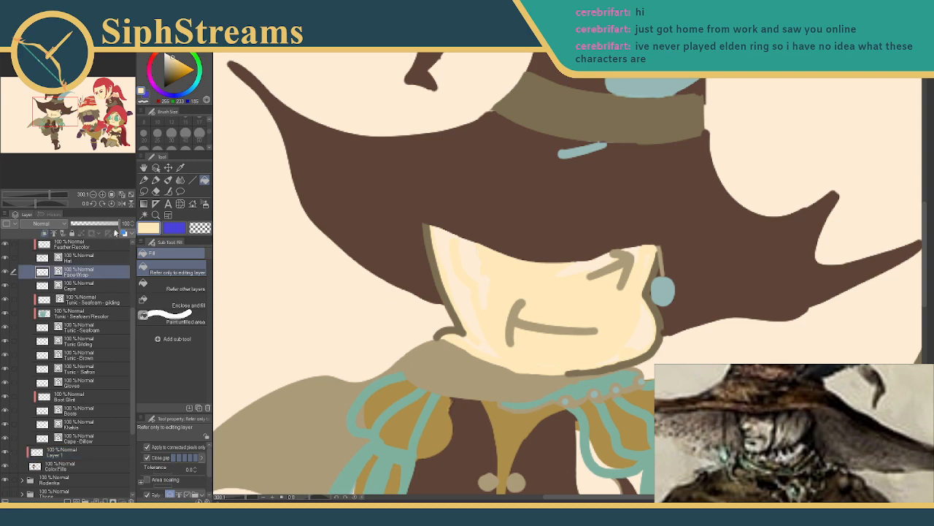
key(ctrl+shift+n)
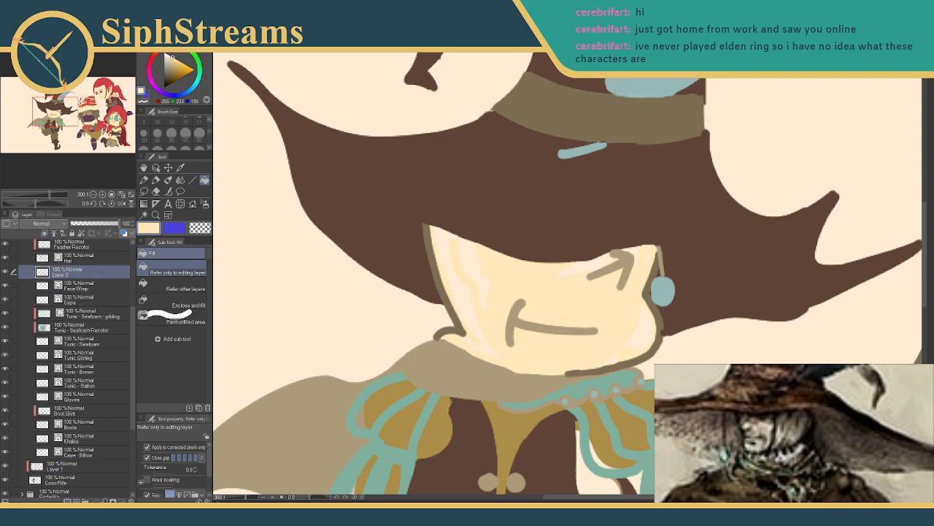
key(ctrl+shift+n)
mouse_move(64, 276)
mouse_down()
mouse_move(69, 292)
mouse_move(73, 245)
mouse_move(75, 275)
mouse_up()
scroll(113, 311, up, 4)
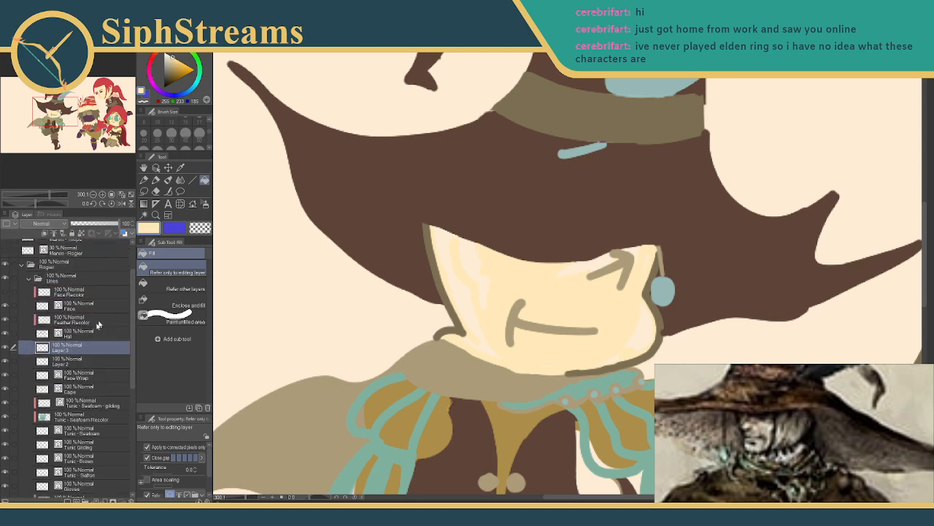
drag(66, 352, 84, 304)
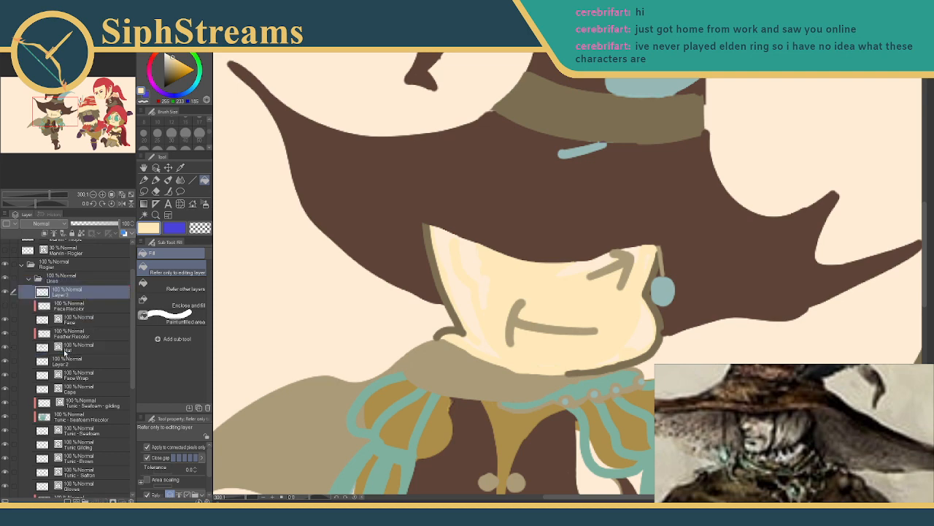
- Rename the new layer above Face Wrap as "Wrap color alt" and clip it to the layer below
click(67, 362)
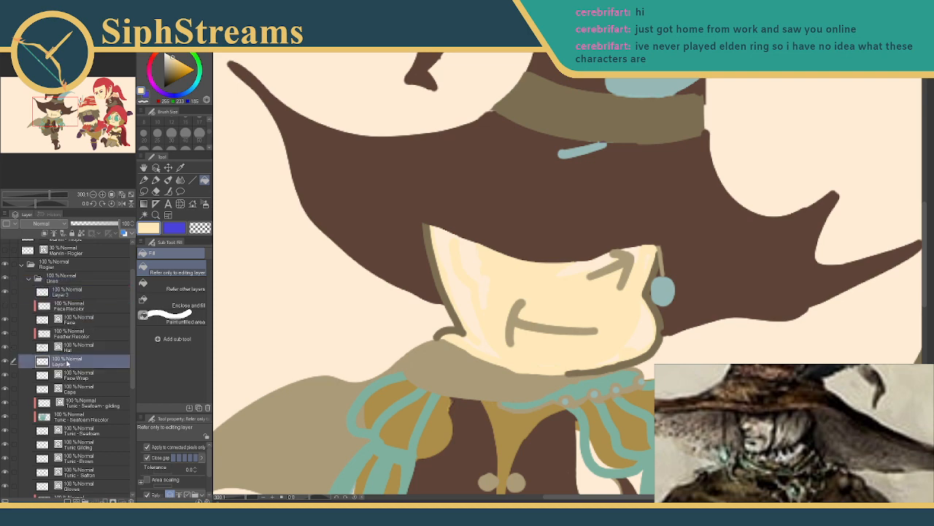
double_click(66, 363)
text(Wrap color all)
key(Return)
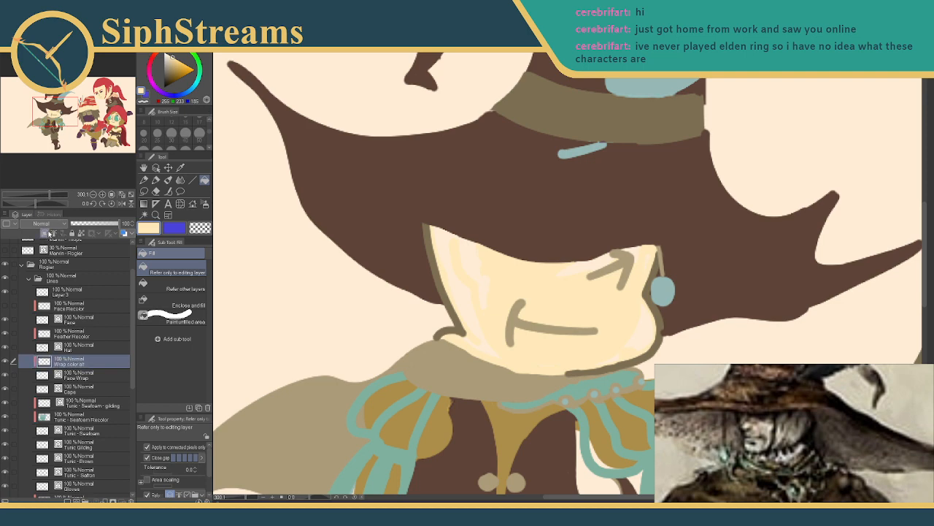
- Set the Milli pen to size 30 and sample the paler skin tone for the Wrap color alt layer
click(155, 180)
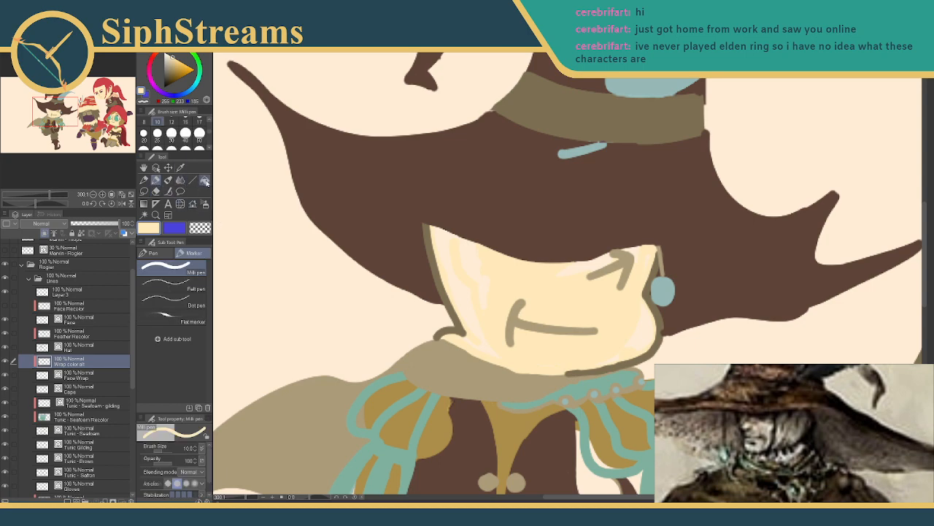
click(204, 180)
click(159, 182)
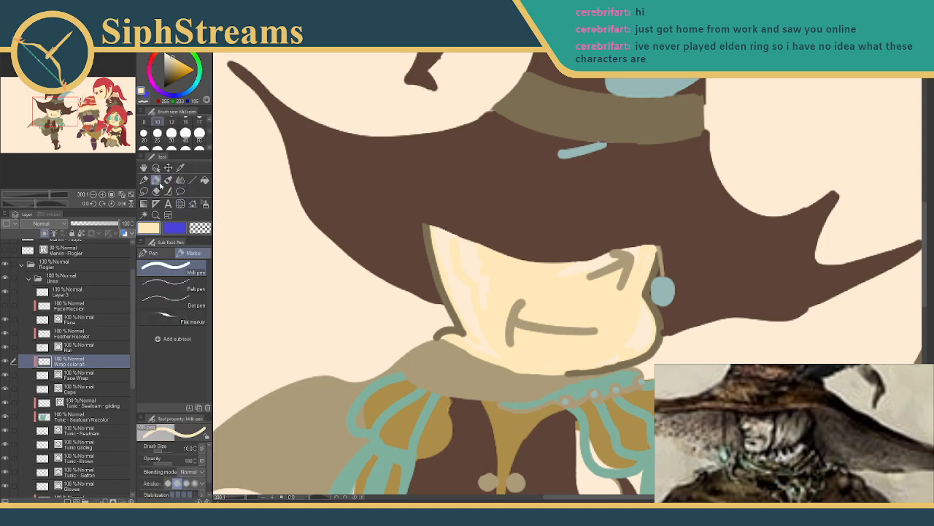
click(172, 136)
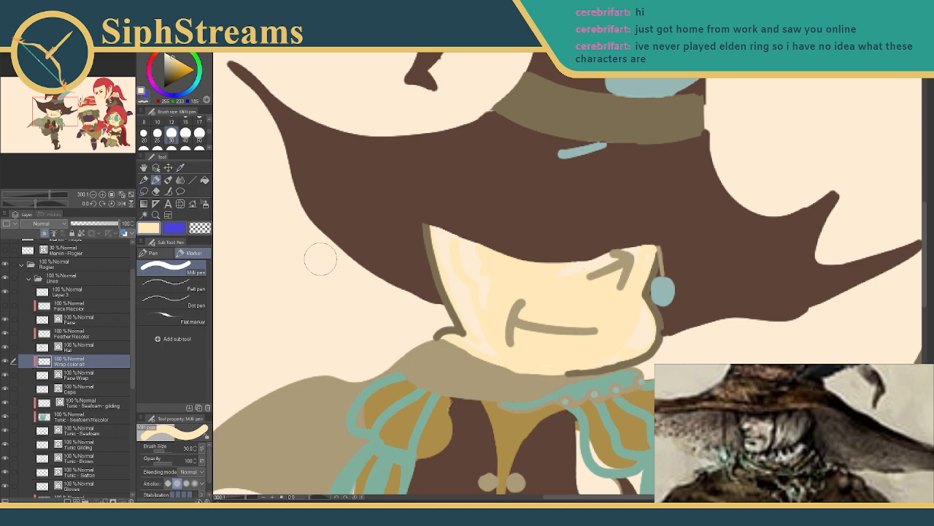
click(183, 168)
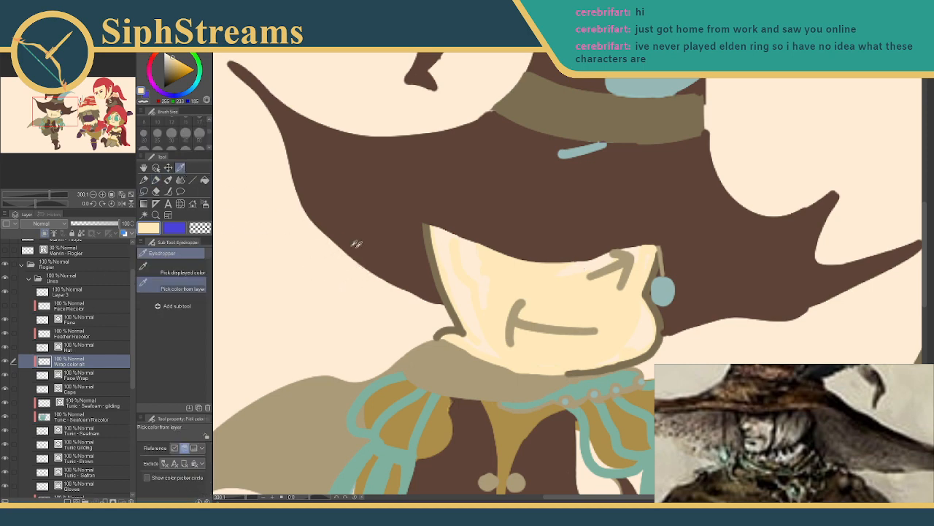
click(455, 275)
click(157, 180)
- Paint the paler tone over the yellow wrap lines along the face's left side and chin on Wrap color alt
mouse_move(445, 253)
mouse_down()
mouse_move(455, 282)
mouse_move(442, 256)
mouse_up()
key(ctrl+z)
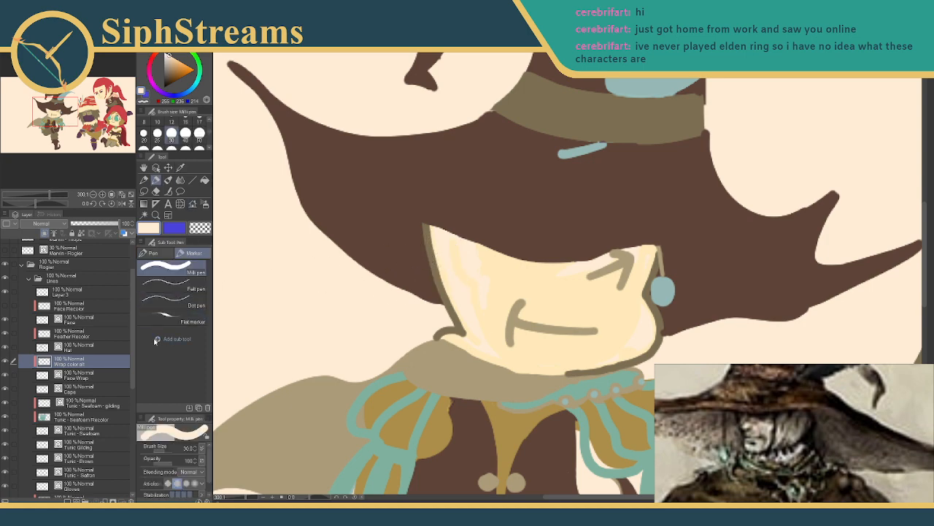
ctrl+click(454, 253)
key(ctrl+z)
mouse_move(451, 245)
mouse_down()
mouse_move(492, 347)
mouse_move(478, 338)
mouse_move(524, 367)
mouse_move(586, 370)
mouse_move(522, 358)
mouse_up()
drag(249, 497, 254, 497)
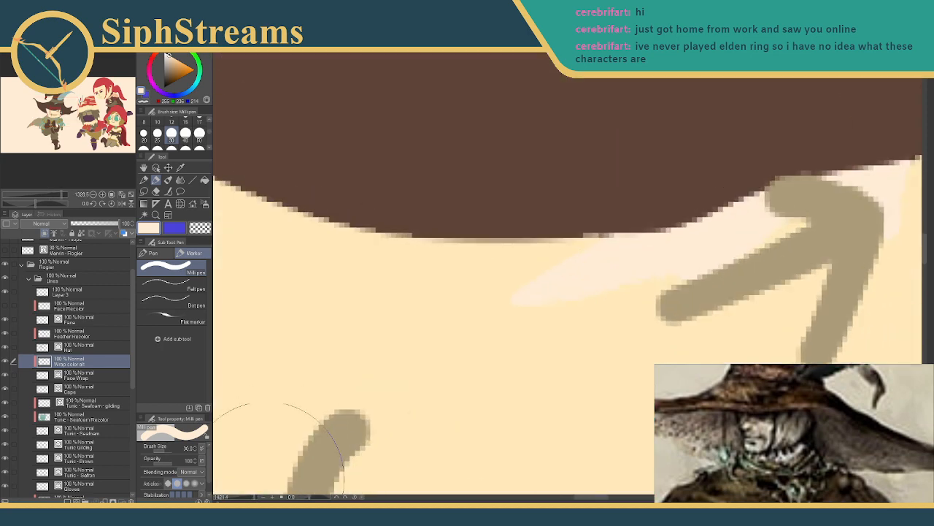
drag(307, 375, 446, 129)
drag(256, 498, 251, 498)
mouse_move(450, 336)
mouse_down()
mouse_move(450, 278)
mouse_move(421, 224)
mouse_move(385, 82)
mouse_move(401, 173)
mouse_move(466, 293)
mouse_move(444, 331)
mouse_move(388, 330)
mouse_move(487, 351)
mouse_move(627, 364)
mouse_move(707, 363)
mouse_move(698, 354)
mouse_move(758, 353)
mouse_move(680, 355)
mouse_move(806, 337)
mouse_move(671, 359)
mouse_up()
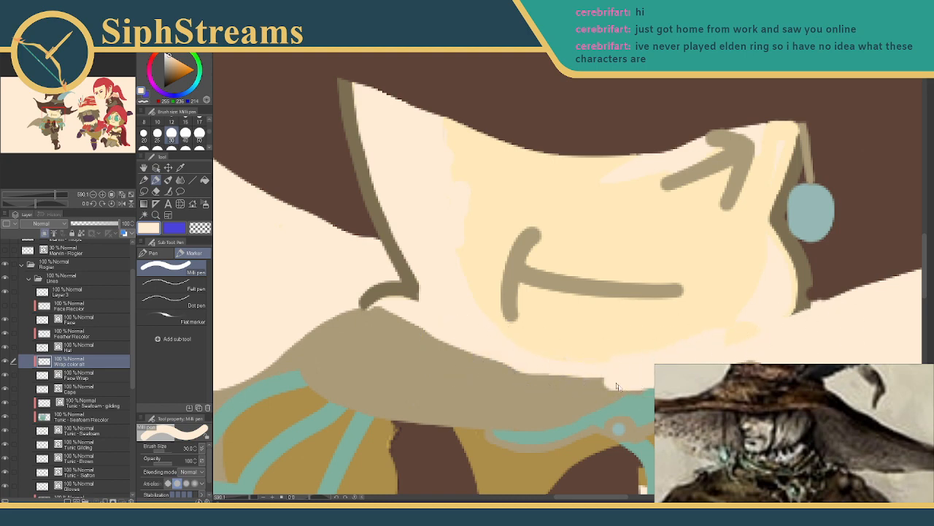
- Try to adjust the jaw outline's lower end on the Face Wrap layer with Wrap color alt temporarily hidden
click(81, 376)
key(ctrl+z)
key(ctrl+z)
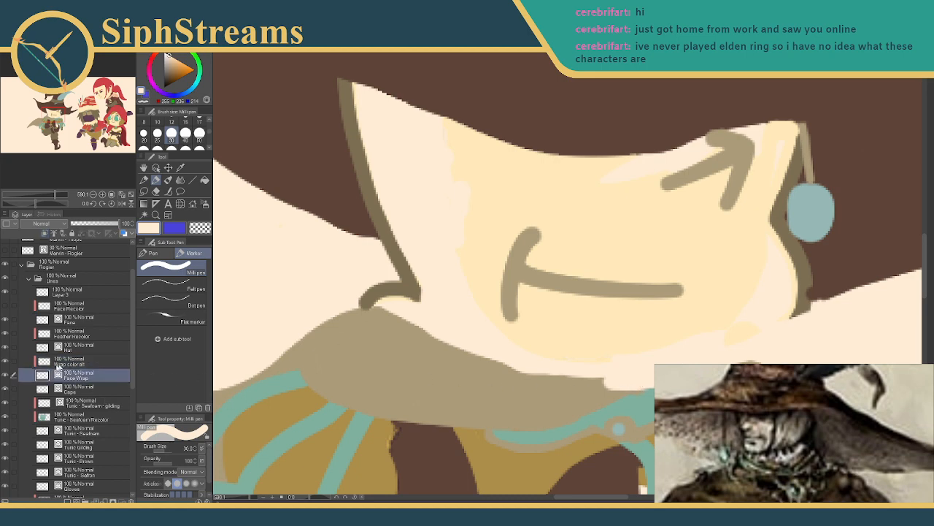
click(4, 362)
ctrl+click(633, 381)
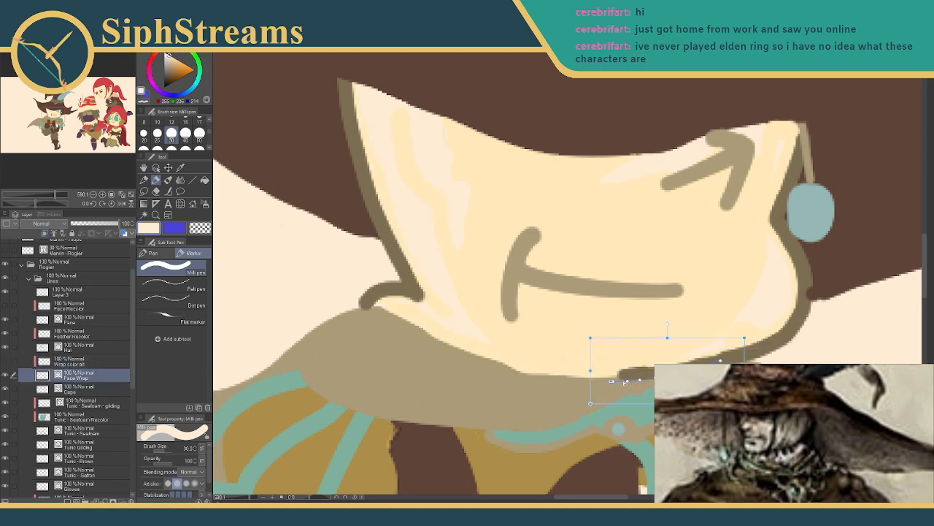
ctrl+click(628, 398)
ctrl+click(611, 380)
click(5, 362)
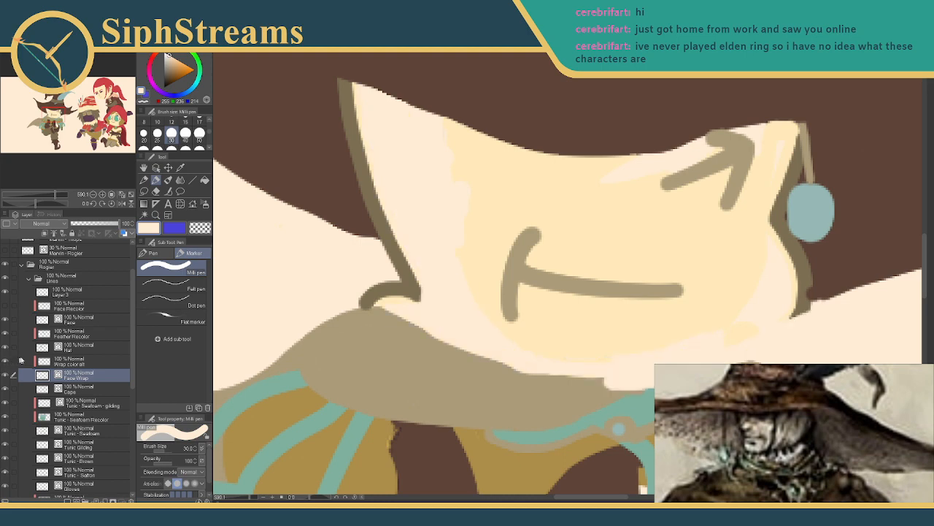
- Undo the trial changes to the jaw outline on Face Wrap
key(e)
key(ctrl+z)
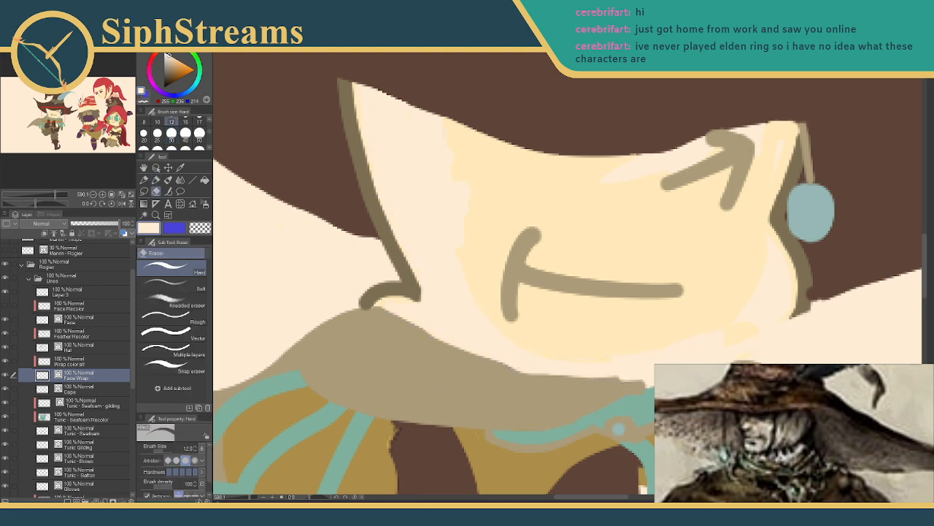
key(p)
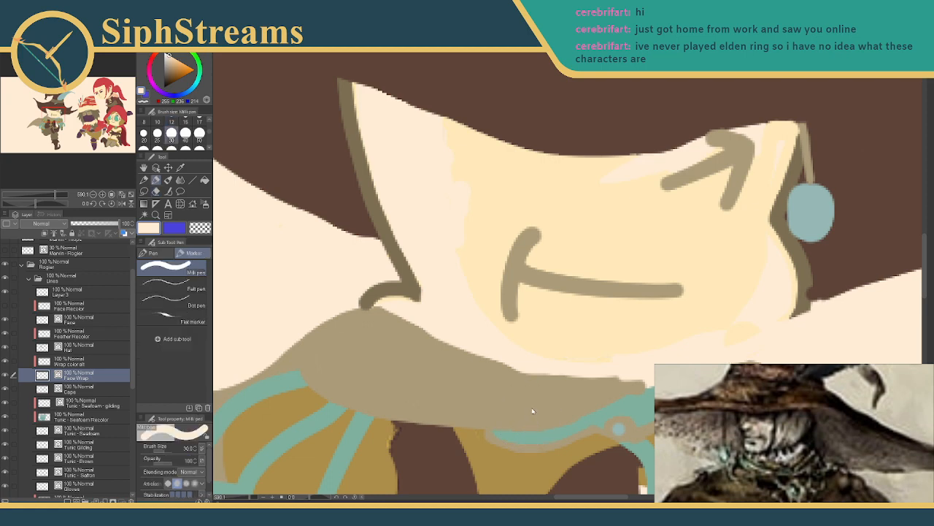
key(ctrl+y)
key(ctrl+z)
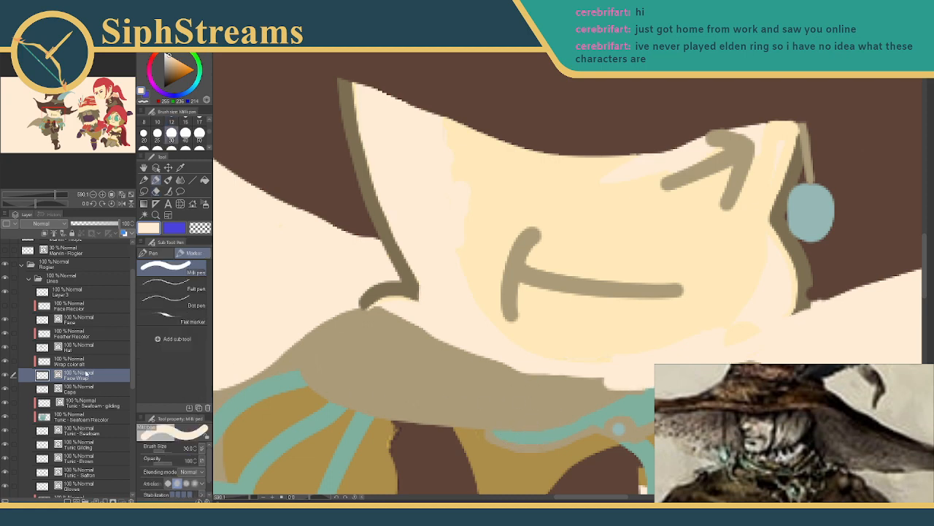
key(ctrl+y)
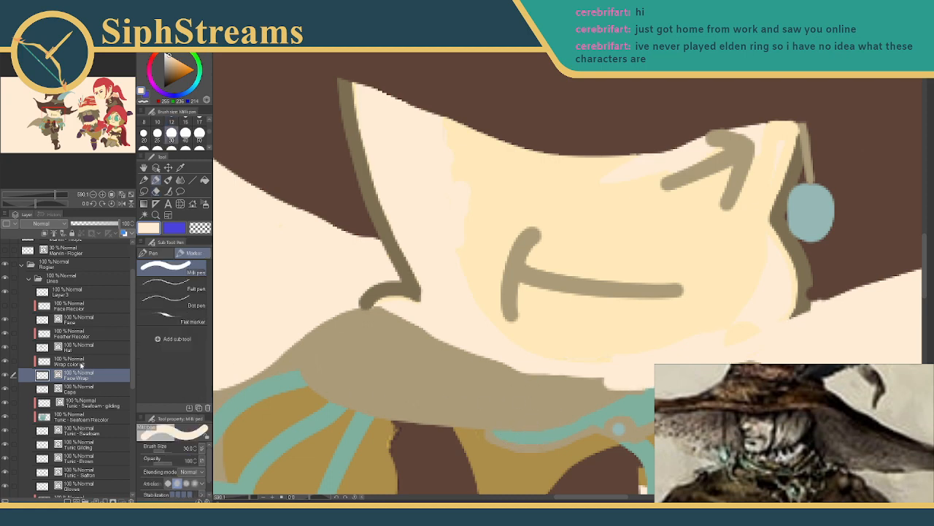
key(ctrl+z)
key(ctrl+y)
key(ctrl+y)
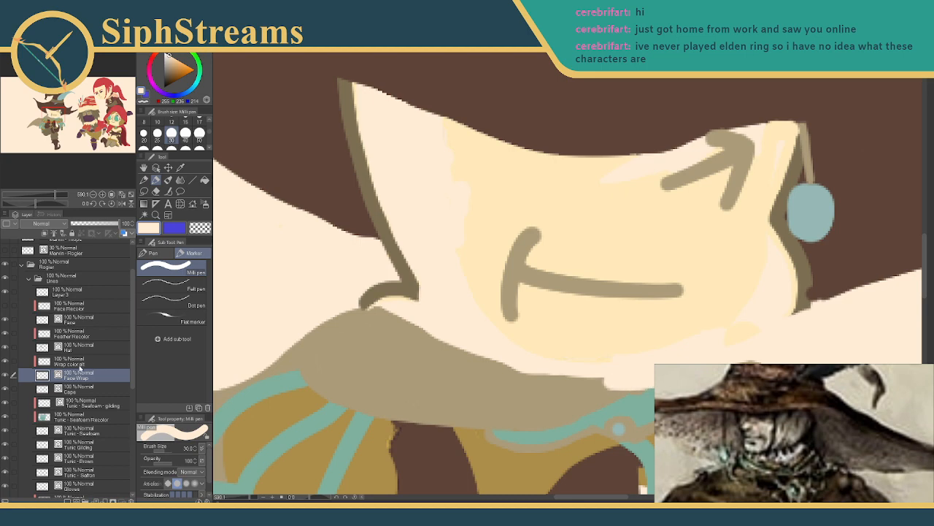
- On Wrap color alt, erase the paint covering the jaw outline and paint the wrap lines beside the eye in the paler tone
click(90, 361)
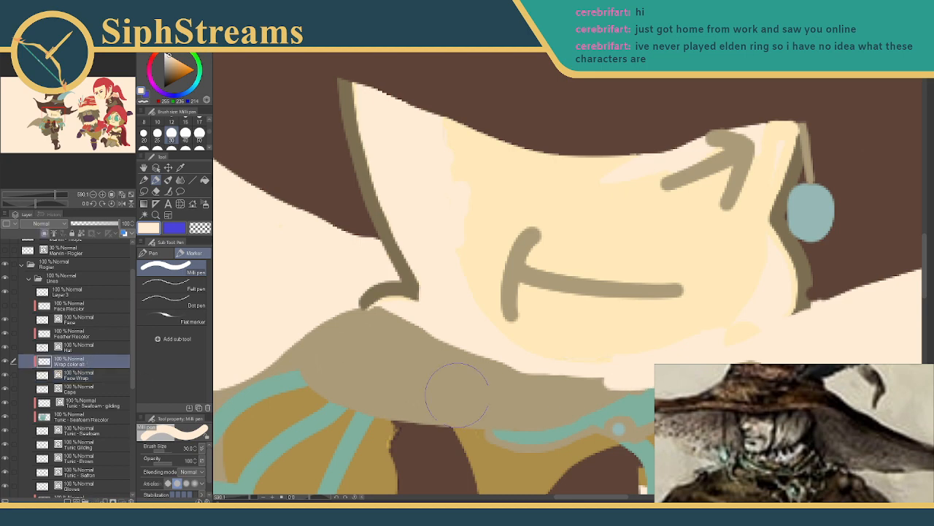
key(e)
mouse_move(605, 389)
mouse_down()
mouse_move(780, 346)
mouse_move(816, 326)
mouse_move(747, 356)
mouse_move(806, 300)
mouse_move(798, 317)
mouse_move(745, 339)
mouse_move(810, 310)
mouse_up()
key(p)
key(e)
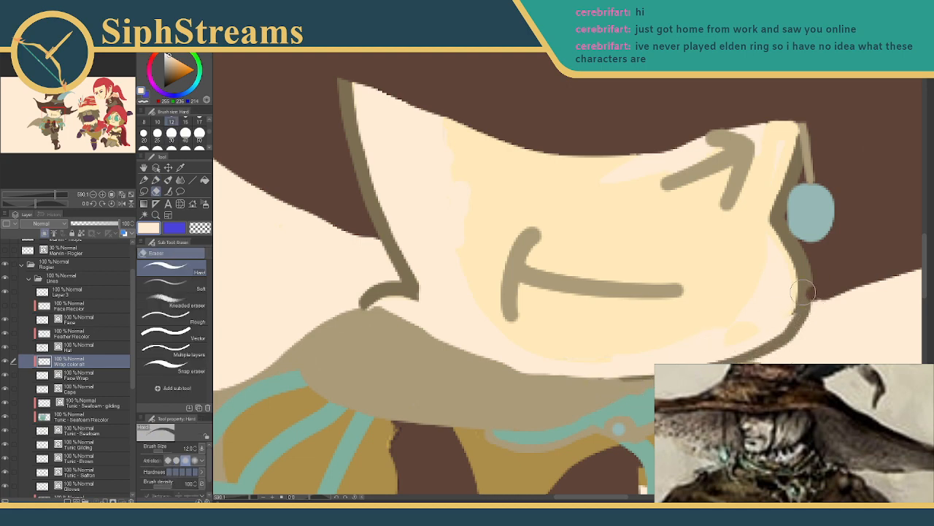
key(p)
mouse_move(698, 330)
mouse_down()
mouse_move(731, 323)
mouse_move(752, 288)
mouse_move(736, 225)
mouse_move(774, 111)
mouse_move(755, 154)
mouse_up()
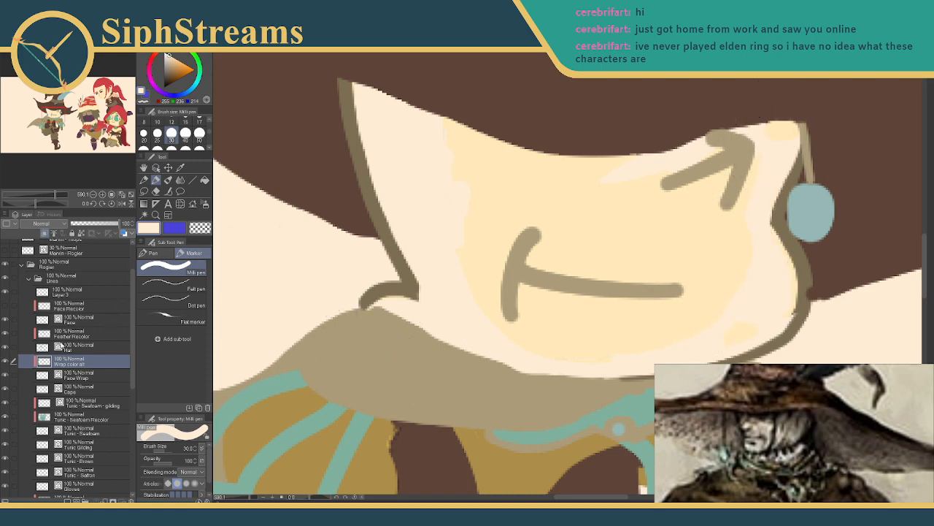
- Toggle the visibility of the Face, Hat, Color Fills and Layer 1 layers to check which one holds the face colours
click(5, 320)
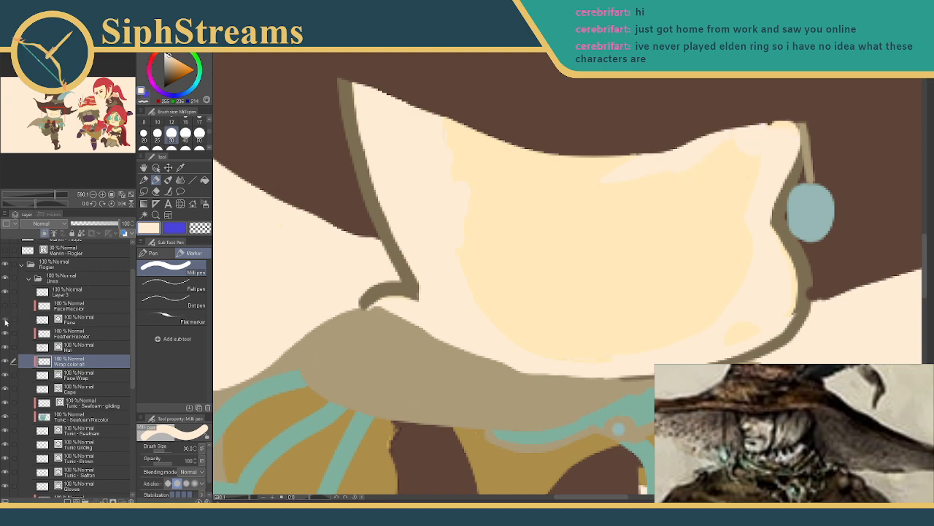
click(6, 319)
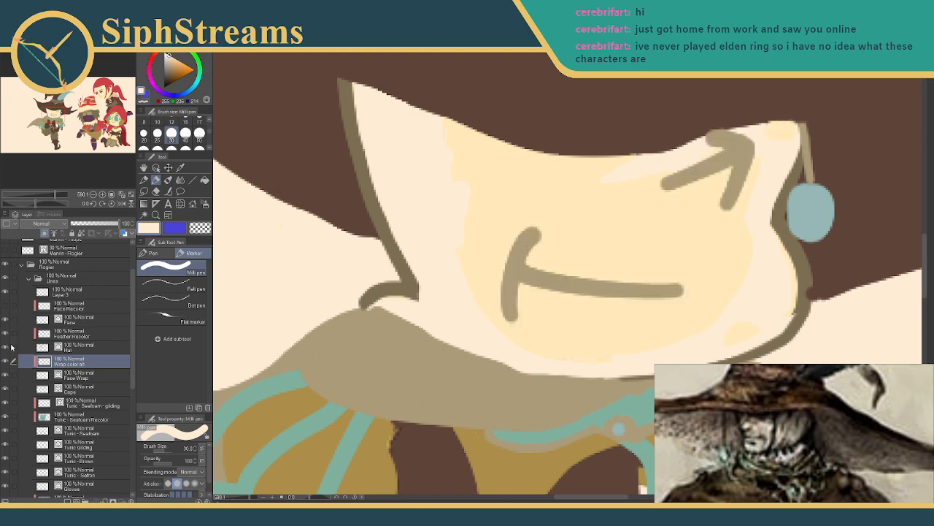
click(6, 346)
click(6, 346)
click(70, 375)
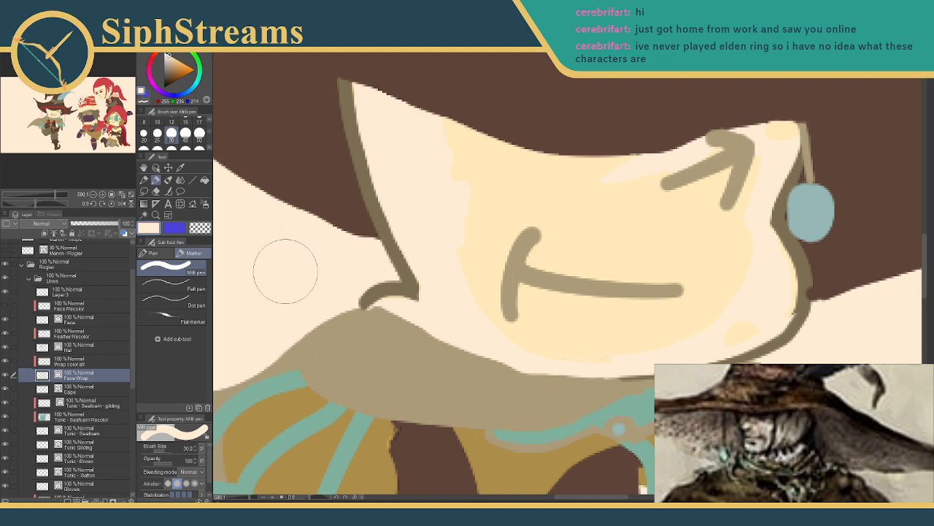
mouse_move(251, 499)
mouse_down()
mouse_move(236, 499)
mouse_move(254, 499)
mouse_up()
drag(313, 312, 322, 436)
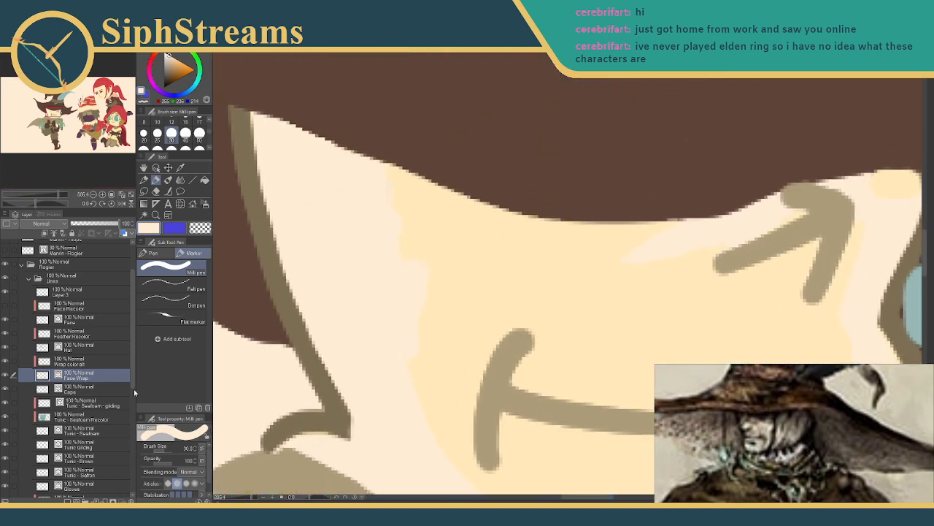
scroll(91, 426, down, 5)
click(67, 390)
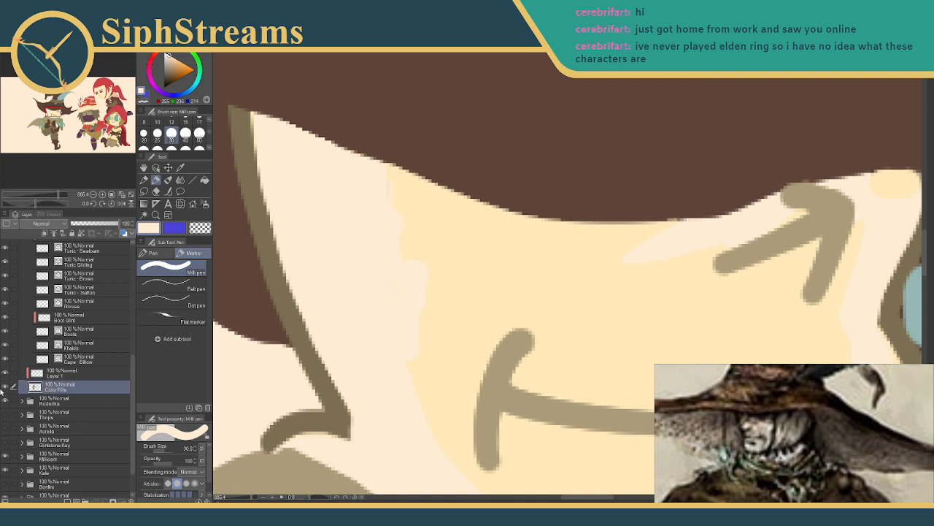
click(6, 388)
click(7, 387)
click(7, 374)
click(6, 374)
- On Layer 1, sample the pale yellow and paint a small patch of it along the brim's edge at the face's left side
click(80, 375)
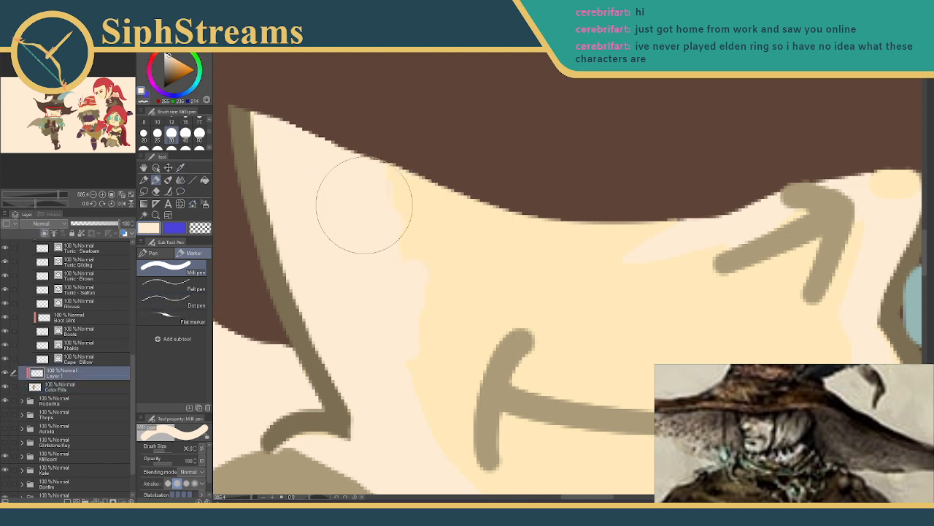
key(i)
click(427, 265)
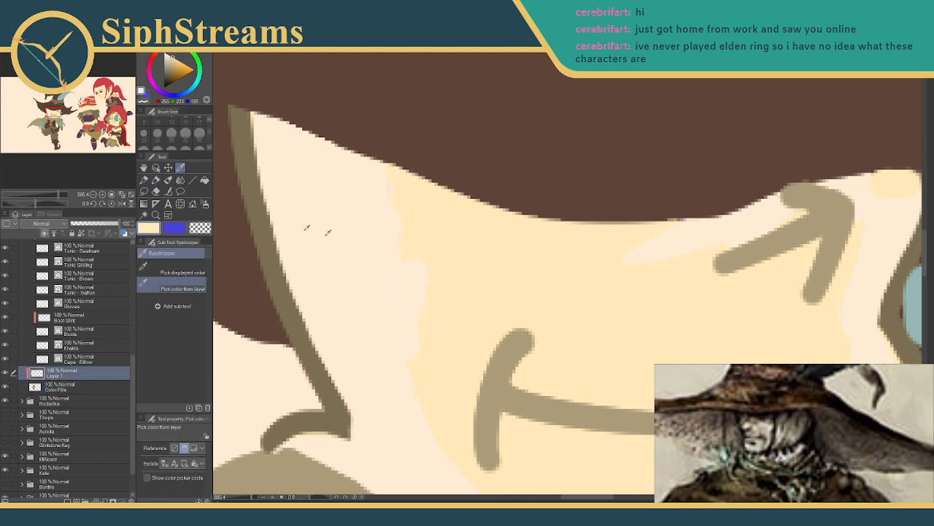
click(148, 181)
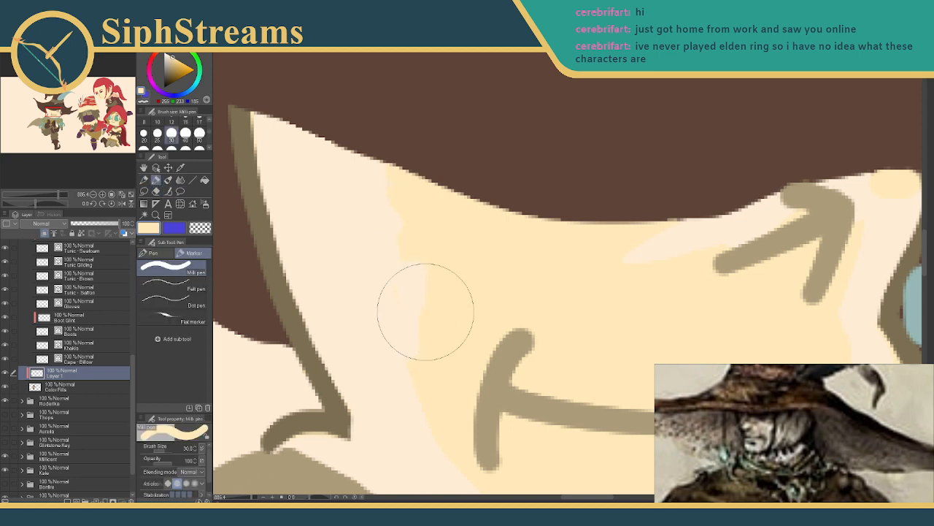
drag(351, 186, 378, 240)
mouse_move(374, 149)
mouse_down()
mouse_move(307, 172)
mouse_move(326, 259)
mouse_move(378, 362)
mouse_up()
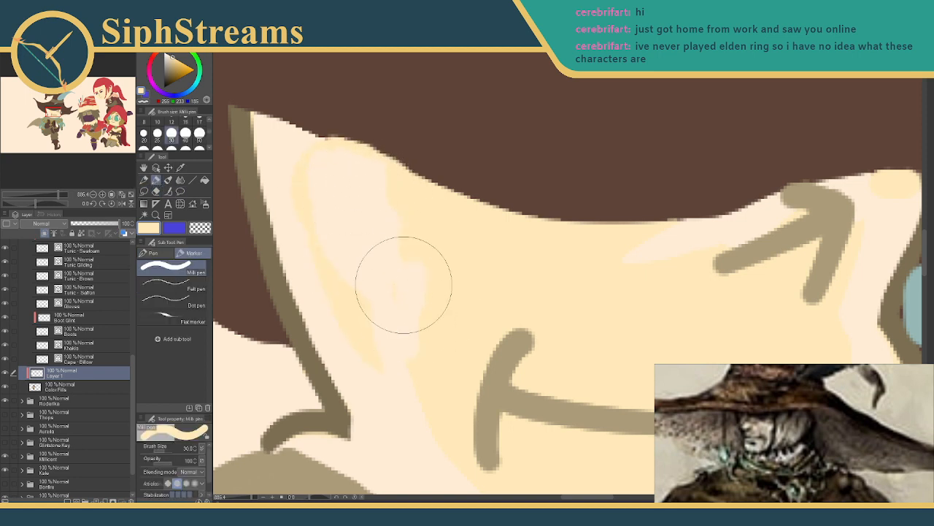
key(ctrl+z)
key(ctrl+z)
drag(370, 161, 397, 219)
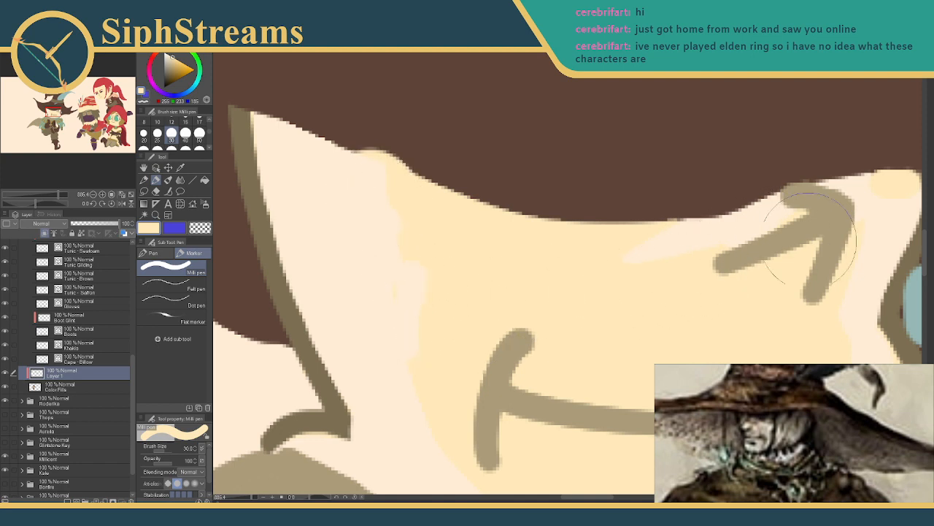
- Toggle the line layers of the Rogier folder one by one to examine which contributes to the brim edge
drag(573, 334, 648, 362)
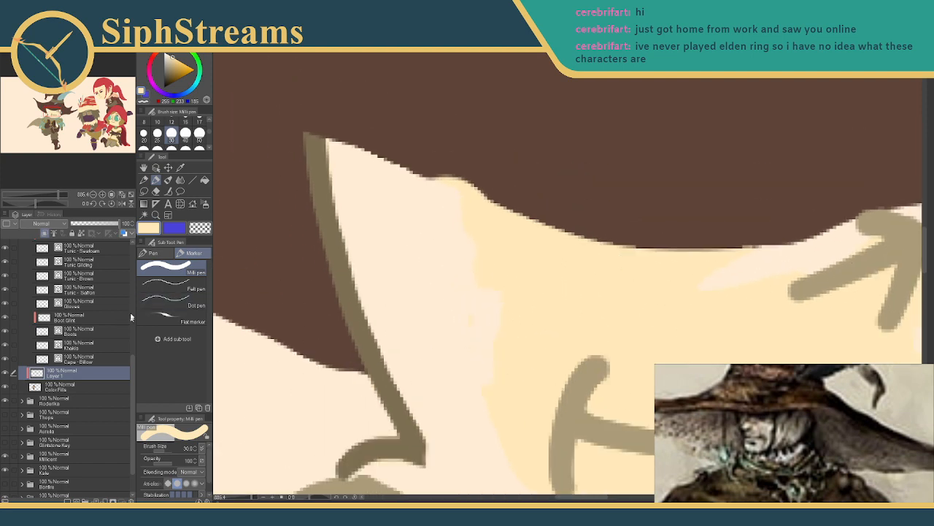
scroll(21, 357, up, 6)
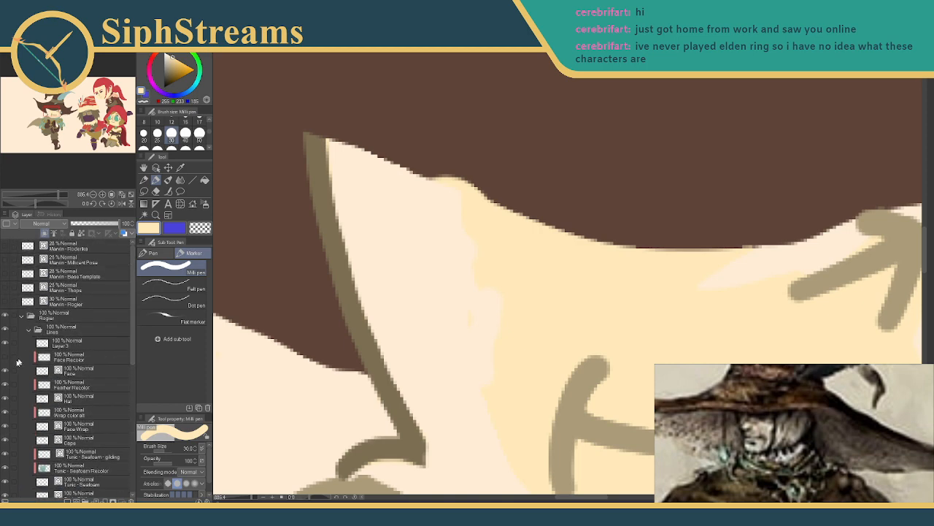
click(6, 370)
click(7, 373)
click(5, 397)
click(8, 402)
click(6, 442)
click(6, 441)
click(6, 427)
click(6, 431)
scroll(76, 409, down, 5)
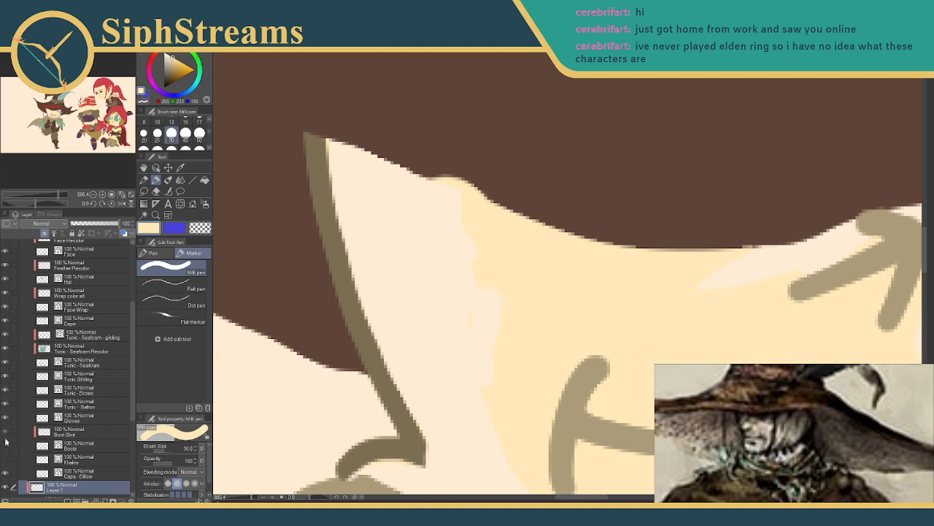
mouse_move(344, 290)
mouse_down()
mouse_move(251, 284)
mouse_move(118, 338)
mouse_up()
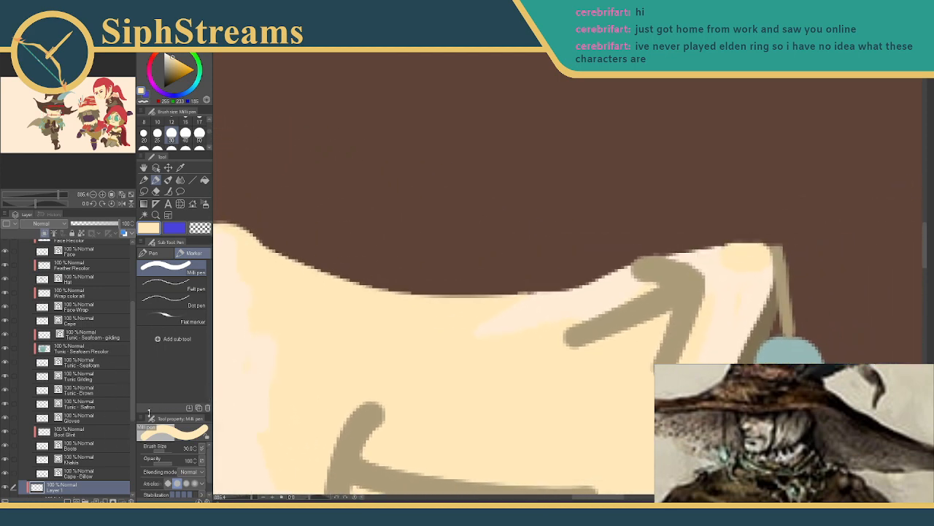
scroll(124, 446, down, 5)
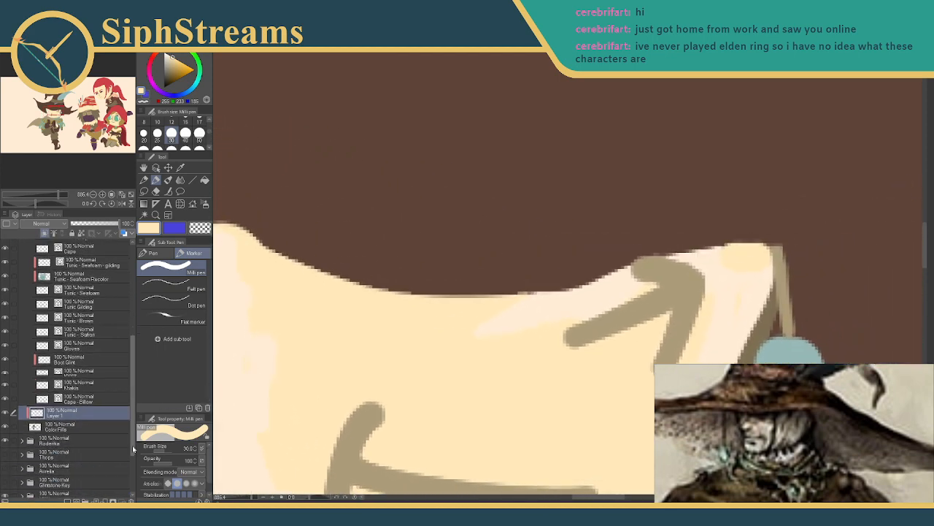
click(181, 167)
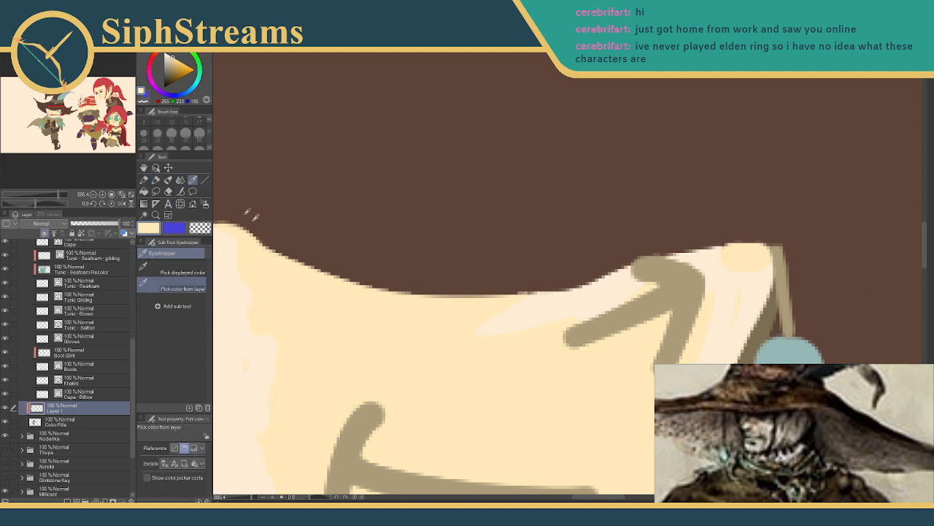
click(156, 178)
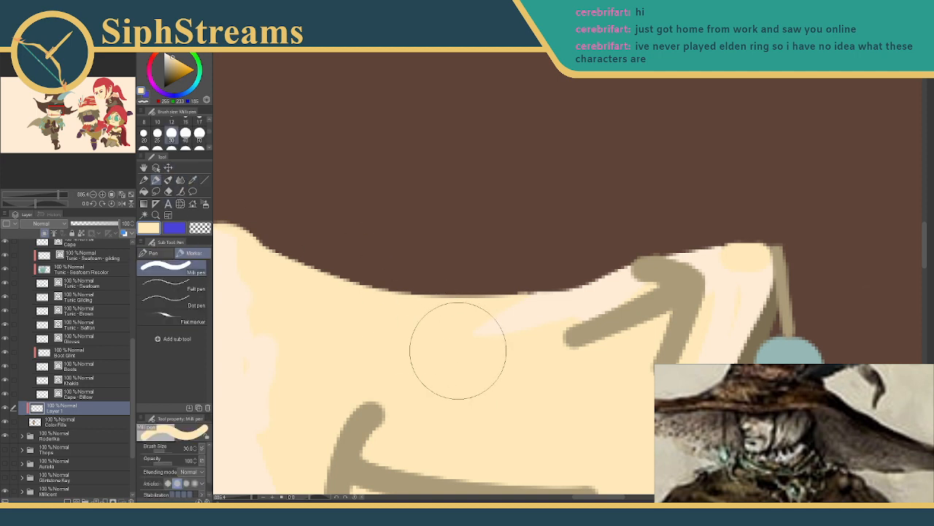
mouse_move(340, 285)
mouse_down()
mouse_move(436, 180)
mouse_move(411, 163)
mouse_move(496, 233)
mouse_up()
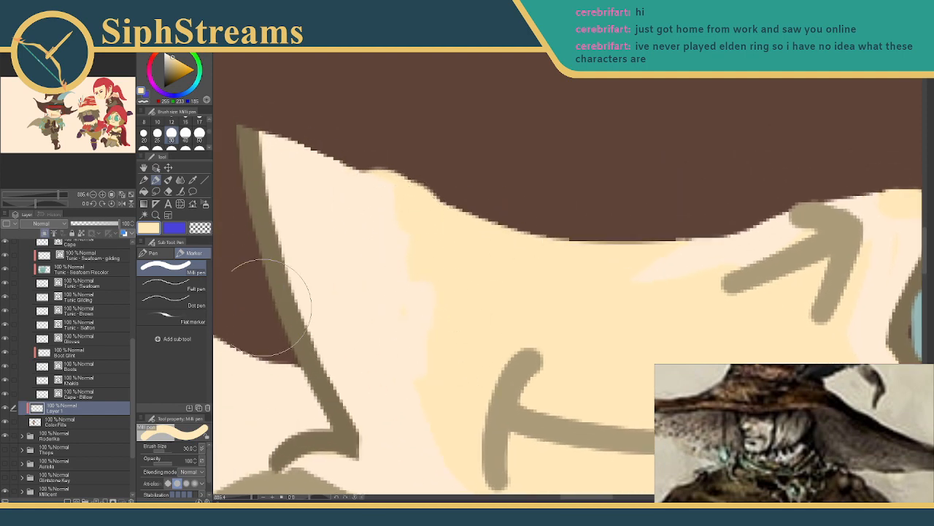
- Toggle the Face Wrap, Wrap color alt, Hat, Face and Face Recolor layers one by one to examine what each contributes around the brim
scroll(130, 385, up, 5)
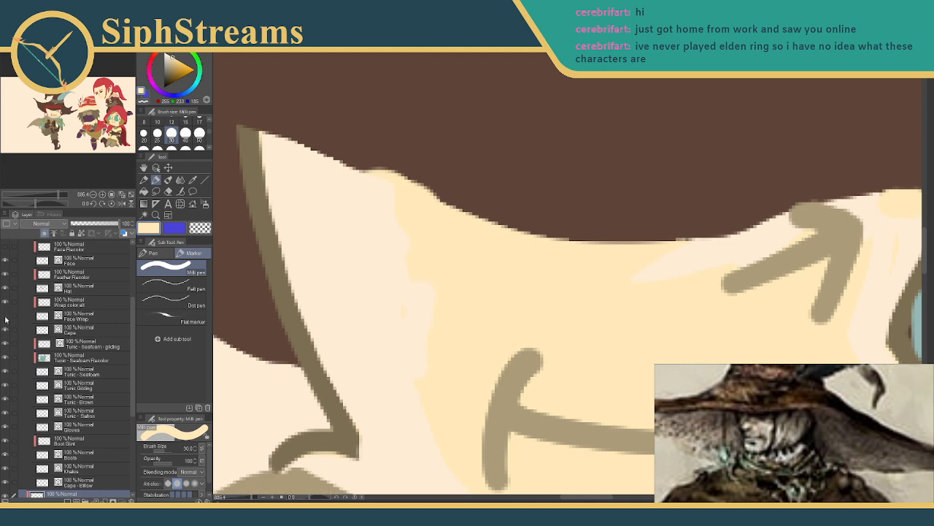
click(6, 319)
click(5, 319)
click(5, 319)
click(6, 319)
click(6, 307)
click(6, 306)
click(5, 309)
click(4, 310)
click(6, 294)
click(6, 293)
click(6, 294)
click(5, 261)
click(6, 261)
drag(137, 288, 142, 288)
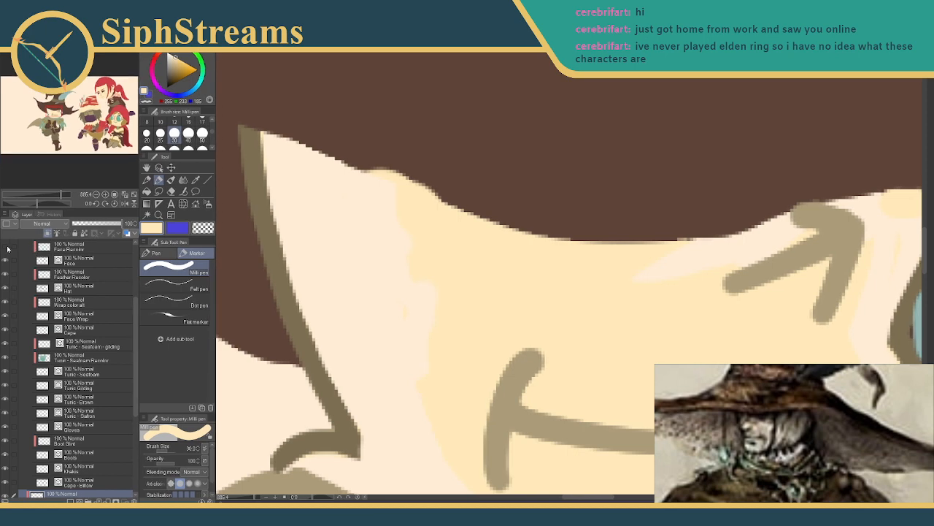
click(6, 249)
click(5, 247)
drag(143, 313, 142, 272)
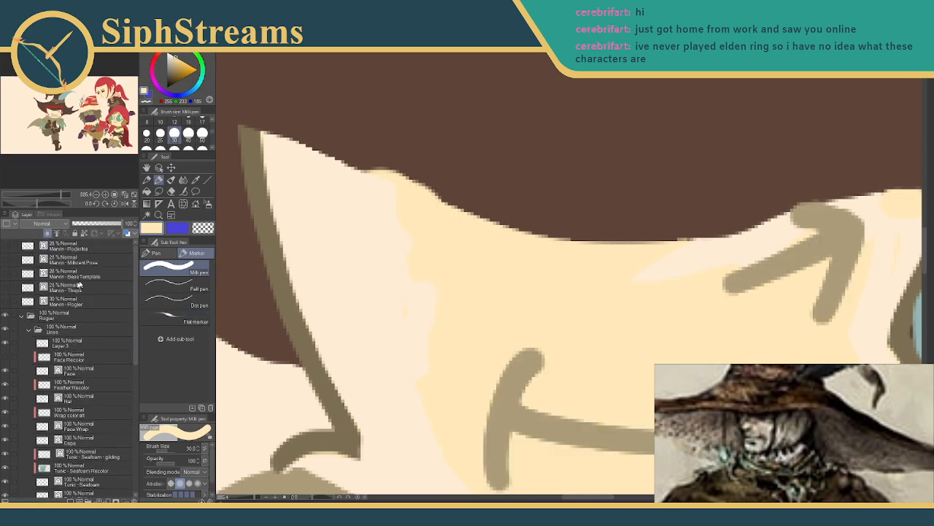
- Pick strokes around the face wrap's lower edge to check whether they belong to the Cape - Billow or Face Wrap layer
mouse_move(410, 279)
mouse_down()
mouse_move(424, 275)
mouse_move(337, 257)
mouse_move(302, 223)
mouse_move(417, 255)
mouse_move(375, 163)
mouse_move(433, 230)
mouse_move(389, 198)
mouse_up()
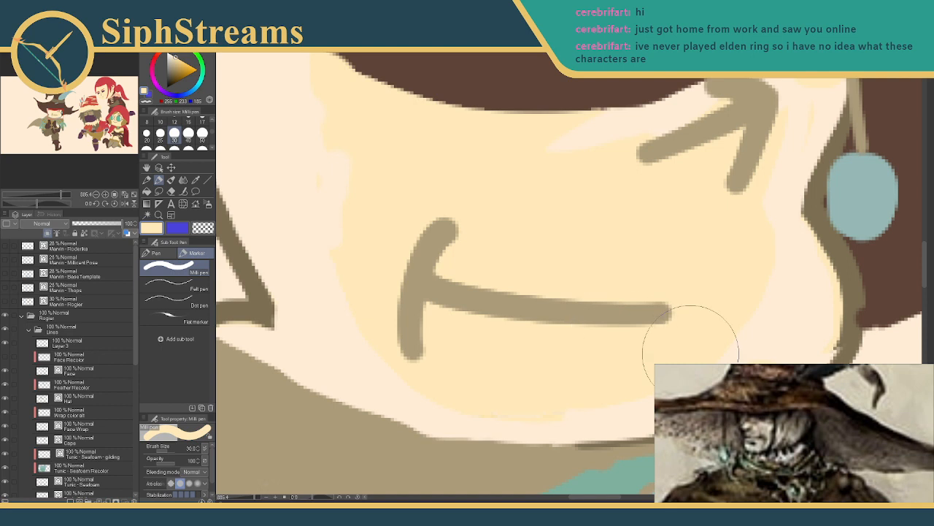
ctrl+click(770, 380)
key(ctrl+shift+n)
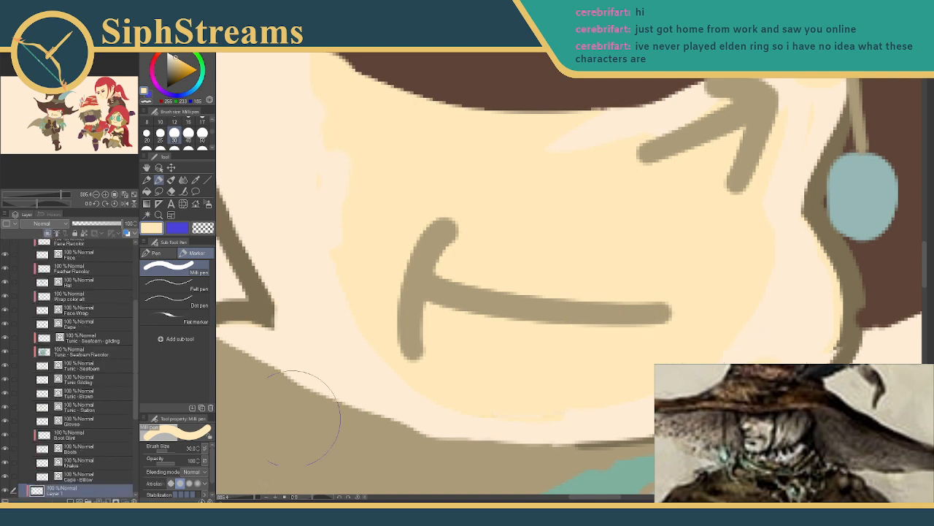
drag(138, 398, 135, 394)
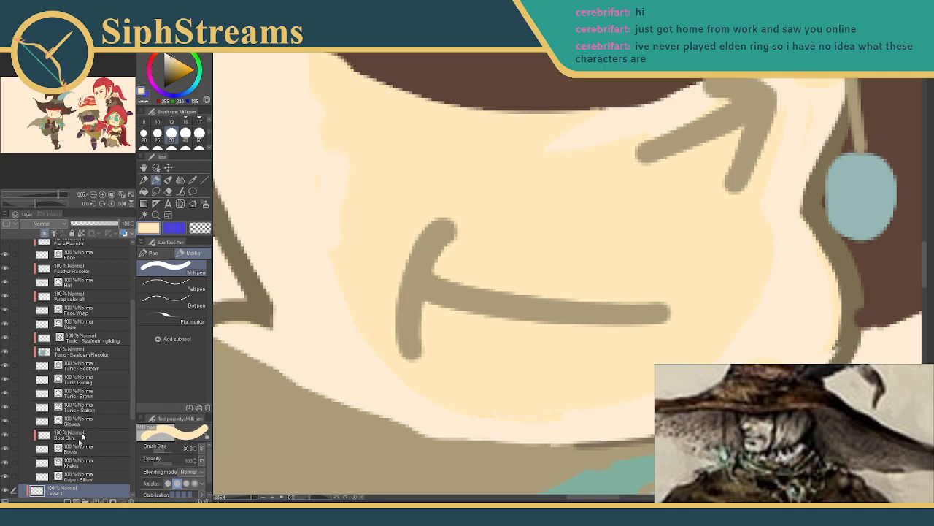
click(69, 473)
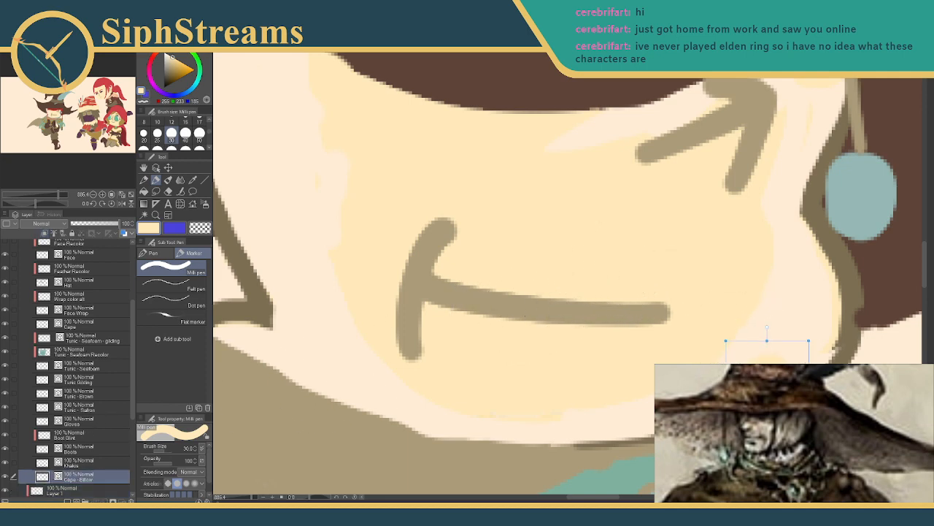
mouse_move(833, 332)
mouse_down()
mouse_move(884, 376)
mouse_move(900, 377)
mouse_move(828, 318)
mouse_move(803, 311)
mouse_move(843, 318)
mouse_up()
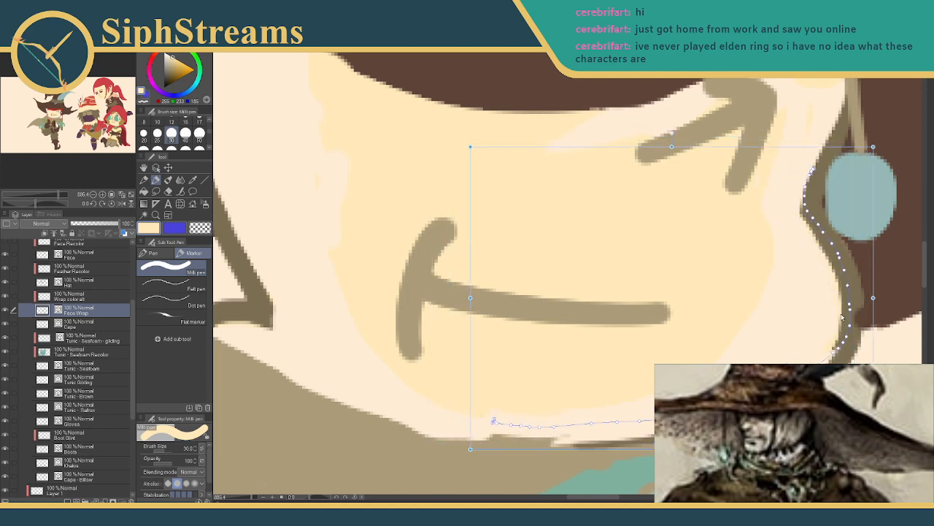
key(ctrl+z)
key(ctrl+z)
- Try to fill the pale wedge under the hat brim with the pale yellow on the Cape - Billow layer
drag(746, 310, 487, 265)
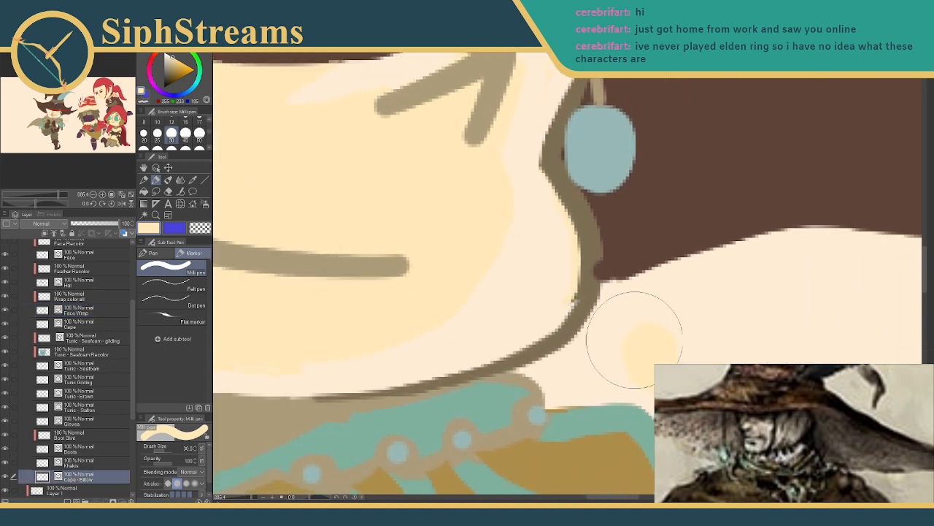
key(e)
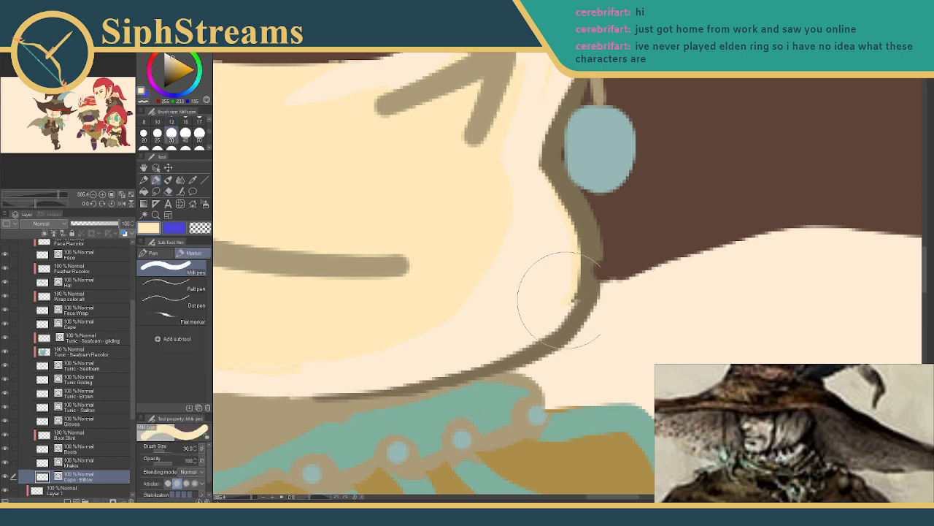
drag(522, 303, 625, 469)
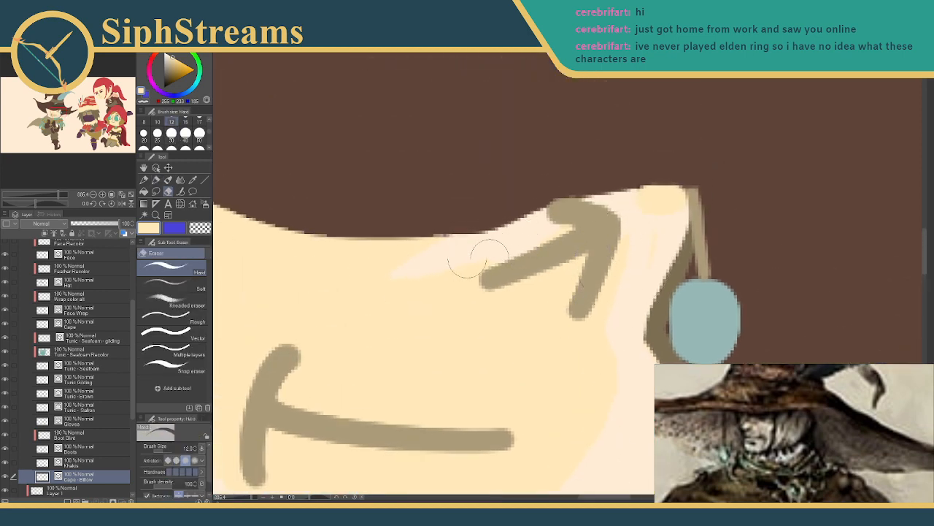
key(p)
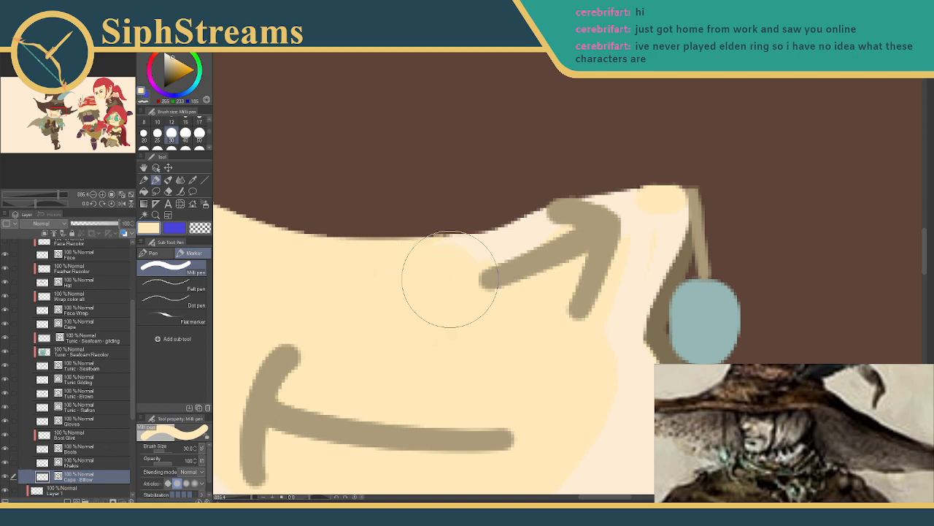
drag(583, 242, 642, 229)
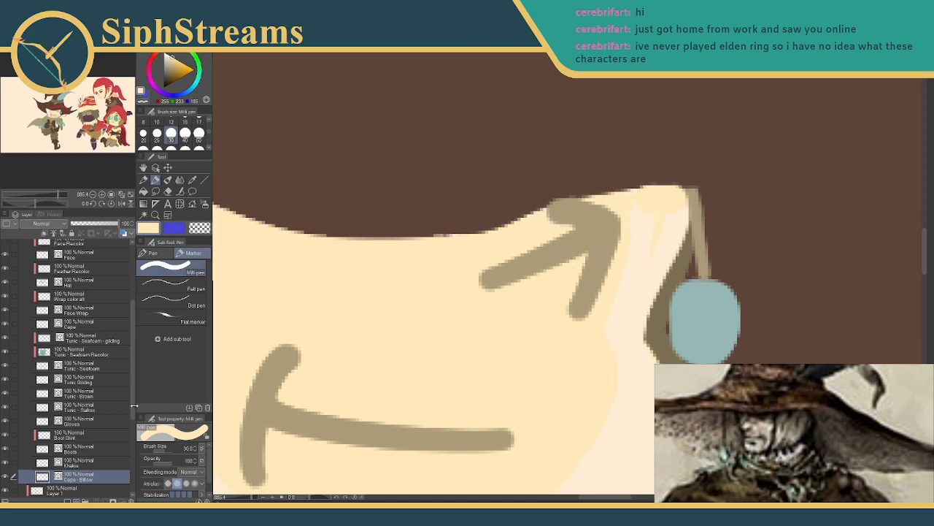
scroll(110, 407, down, 3)
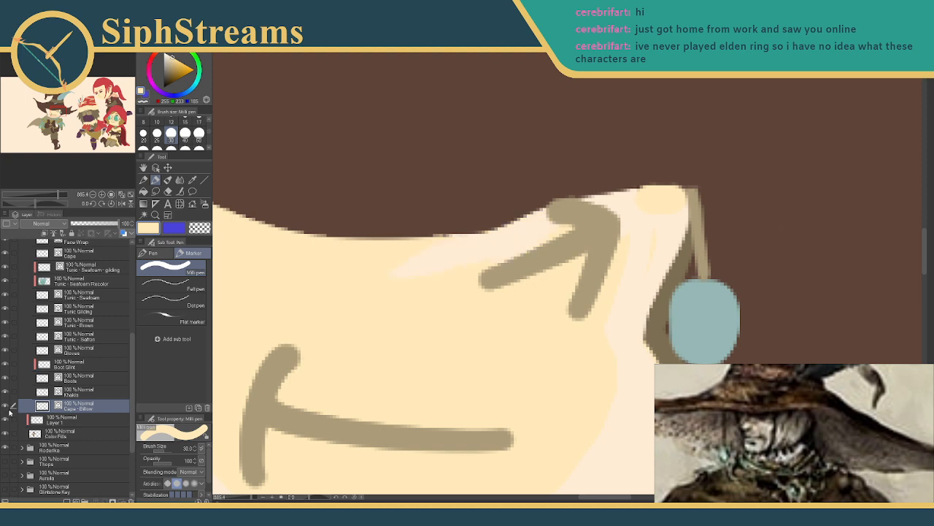
click(5, 405)
click(6, 406)
- On the Face layer, paint pale yellow over the pale wedge under the hat brim with the Milli pen at size 12
scroll(75, 334, up, 6)
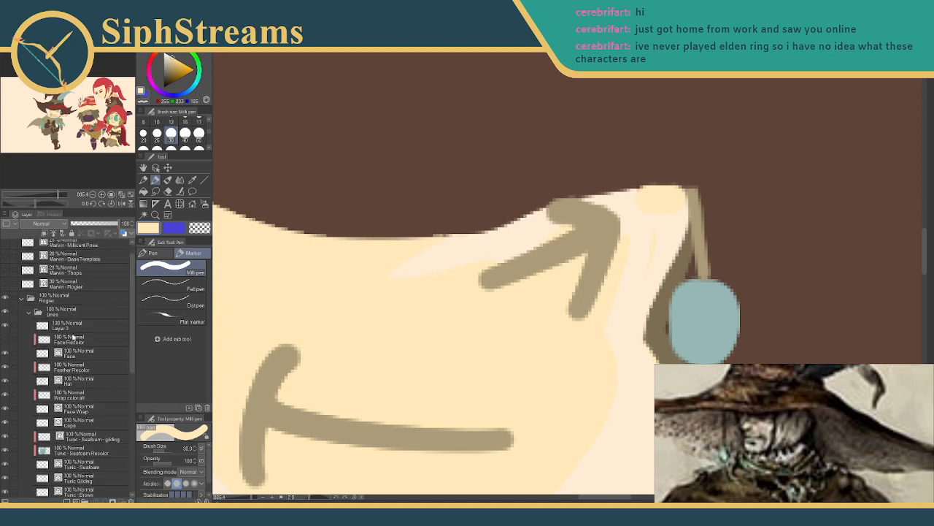
click(60, 355)
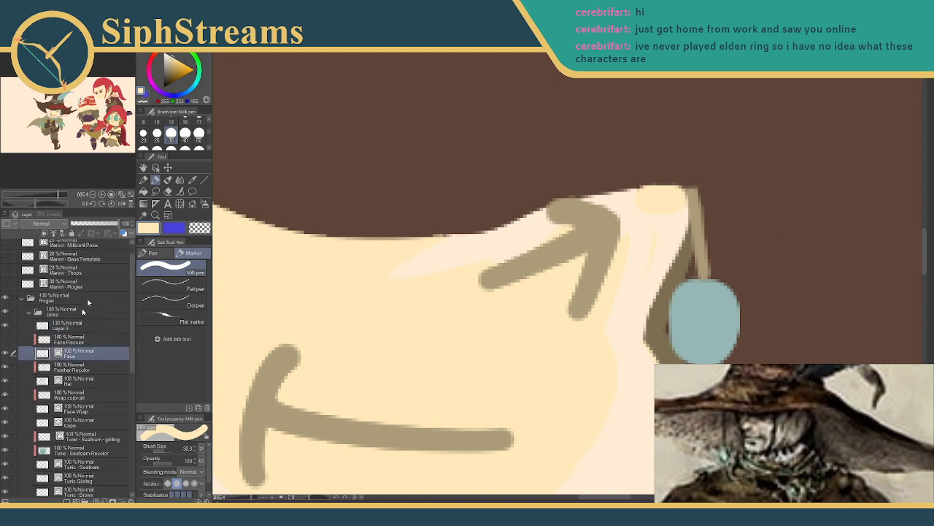
mouse_move(396, 292)
mouse_down()
mouse_move(448, 282)
mouse_move(402, 282)
mouse_up()
key(ctrl+z)
click(172, 122)
mouse_move(372, 270)
mouse_down()
mouse_move(499, 244)
mouse_move(536, 225)
mouse_move(415, 255)
mouse_move(490, 246)
mouse_move(607, 197)
mouse_move(619, 199)
mouse_move(635, 234)
mouse_move(630, 254)
mouse_move(641, 228)
mouse_move(627, 291)
mouse_move(664, 242)
mouse_up()
drag(593, 281, 510, 180)
key(ctrl+z)
key(ctrl+z)
key(ctrl+z)
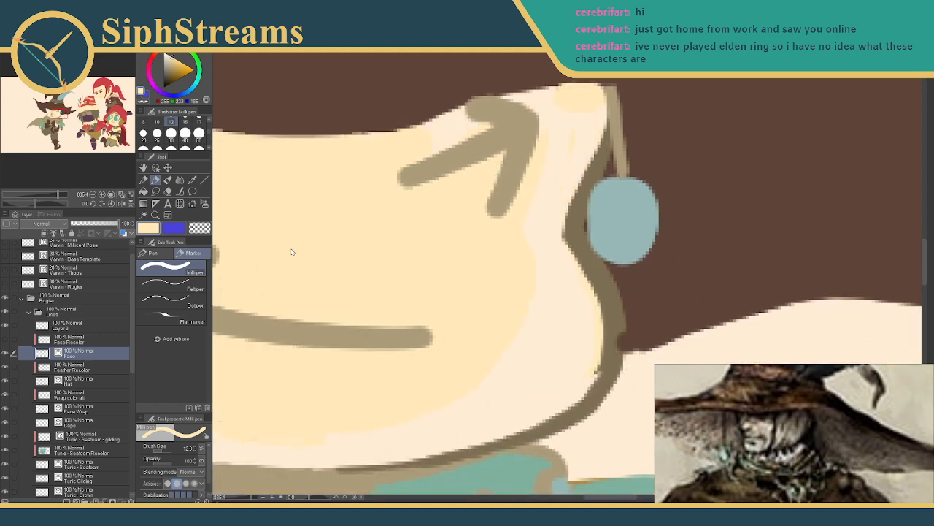
drag(352, 153, 427, 129)
key(ctrl+z)
key(ctrl+z)
- Move the Hat layer together with its clipped Feather Recolor layer above Face Recolor and Face in the layer order
mouse_move(351, 188)
mouse_down()
mouse_move(409, 419)
mouse_move(399, 403)
mouse_up()
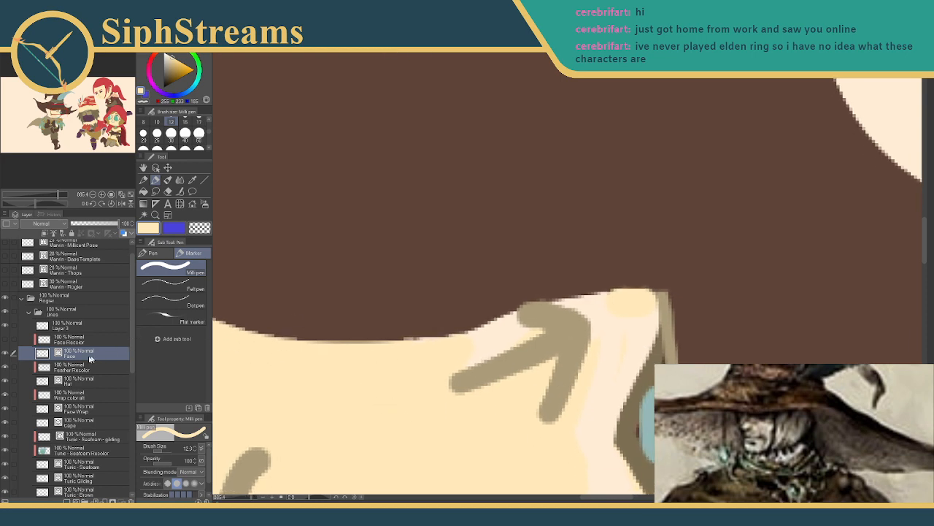
click(73, 382)
ctrl+click(73, 368)
drag(74, 369, 93, 330)
mouse_move(294, 364)
mouse_down()
mouse_move(479, 214)
mouse_move(603, 178)
mouse_move(307, 329)
mouse_up()
drag(398, 314, 532, 290)
key(ctrl+z)
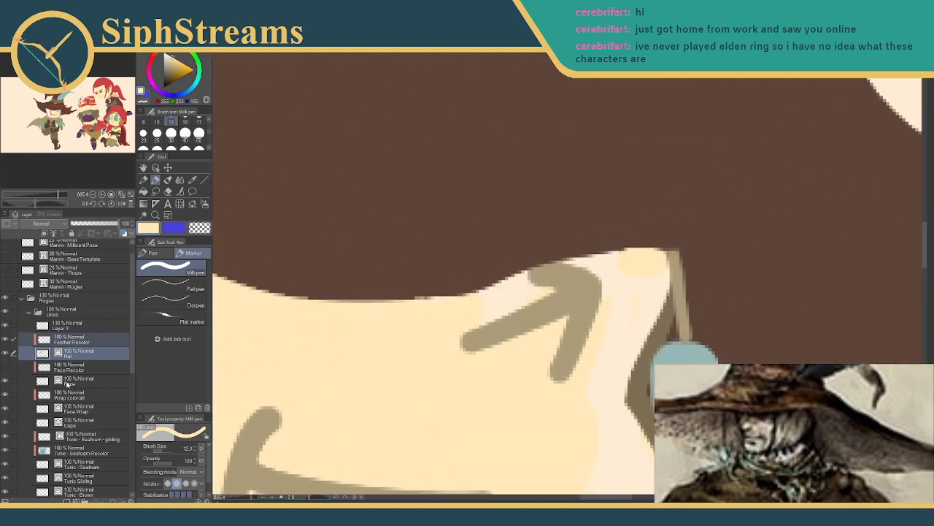
- On the Face layer, extend the pale yellow slightly along the brim's underside beside the eye line
click(66, 382)
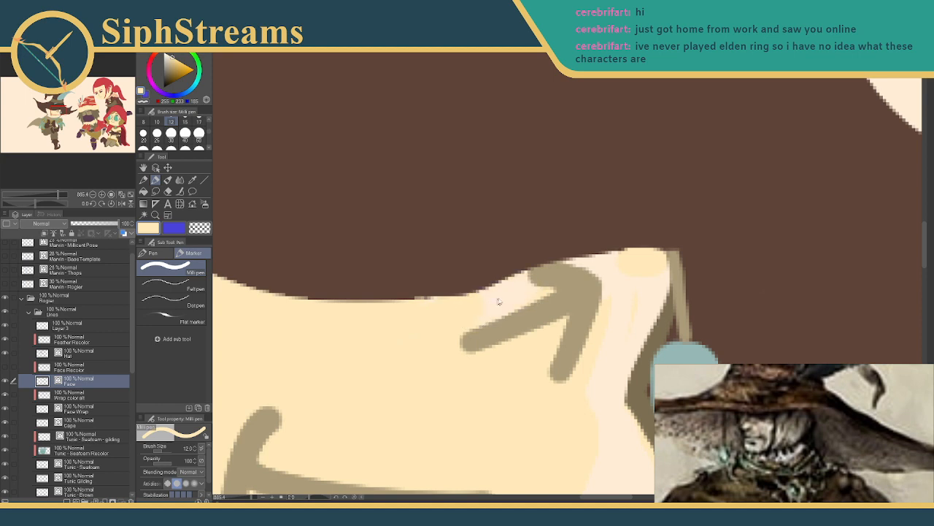
mouse_move(470, 292)
mouse_down()
mouse_move(428, 287)
mouse_move(476, 304)
mouse_up()
mouse_move(612, 259)
mouse_down()
mouse_move(643, 306)
mouse_move(640, 281)
mouse_move(621, 293)
mouse_move(604, 352)
mouse_move(636, 272)
mouse_move(644, 289)
mouse_move(629, 351)
mouse_up()
- Sample the pale cream of the wrap and paint over the stray yellow streaks between the eye line and the wrap's outline
click(74, 404)
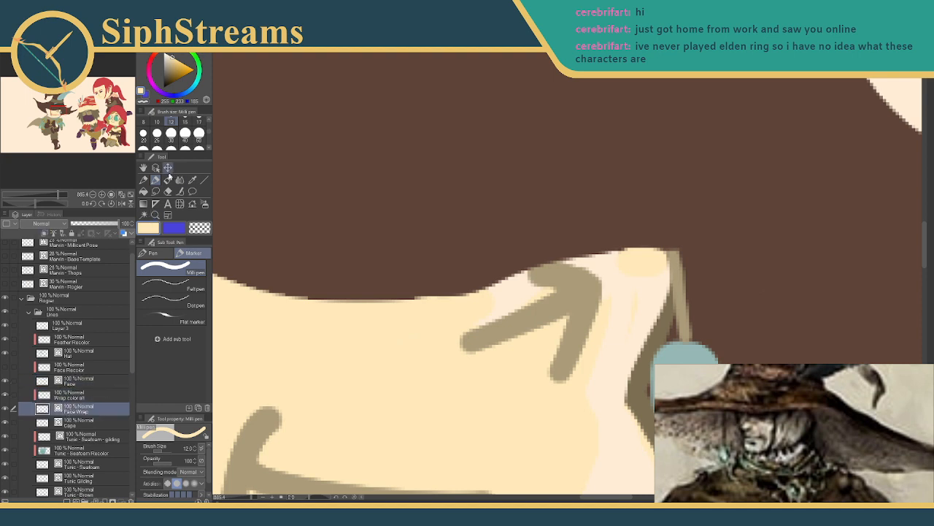
click(193, 180)
click(611, 334)
click(155, 179)
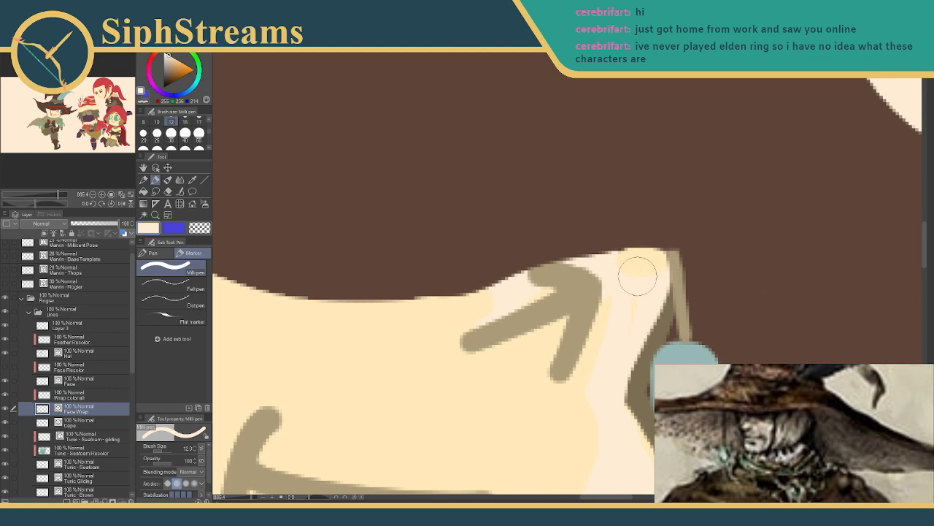
drag(629, 311, 634, 298)
click(75, 394)
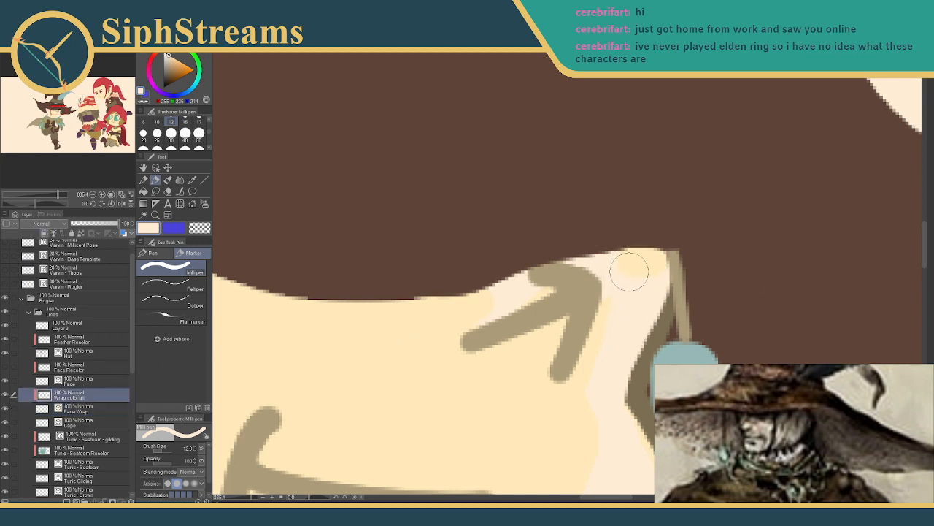
- Check the Face layer's visibility and erase its pale yellow patch at the brim corner above the earring
click(4, 380)
click(5, 379)
click(82, 381)
key(e)
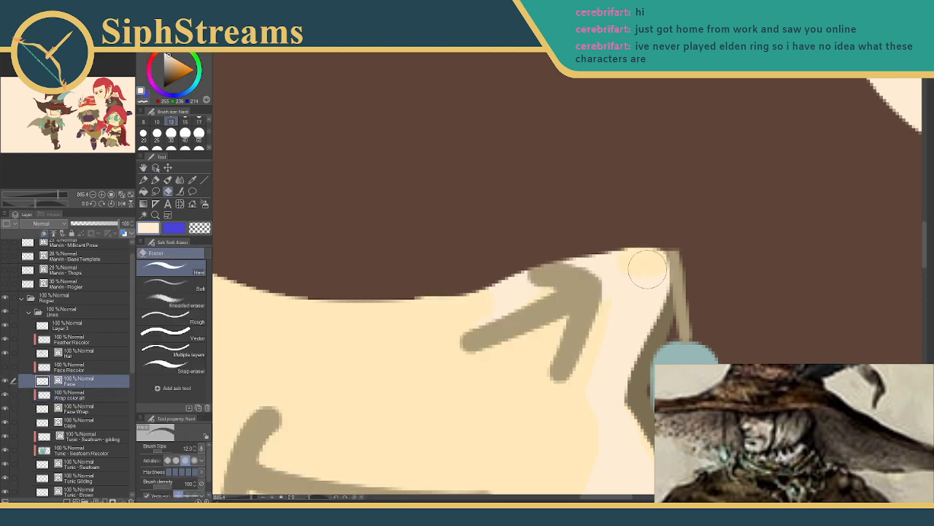
mouse_move(557, 373)
mouse_down()
mouse_move(590, 199)
mouse_move(623, 201)
mouse_up()
- On Wrap color alt, paint the pale cream along the inner side of the face wrap's outline
key(p)
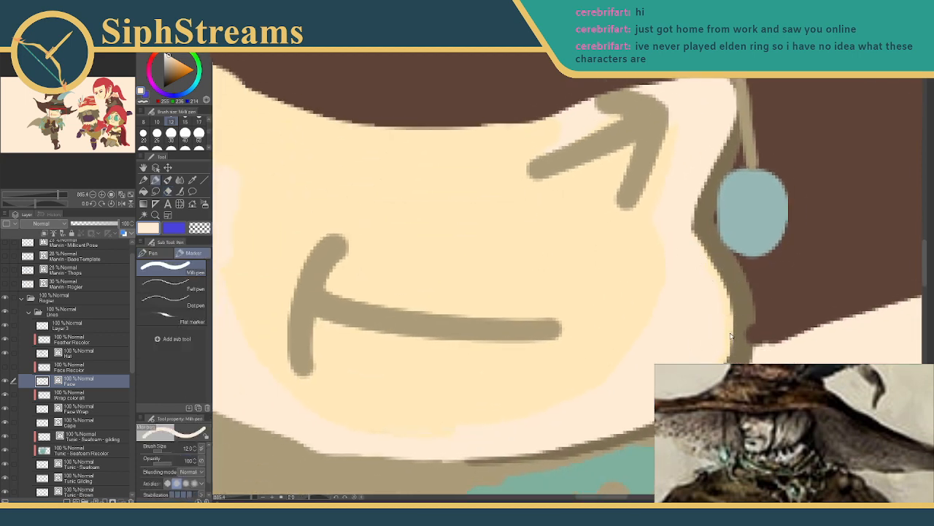
ctrl+click(729, 334)
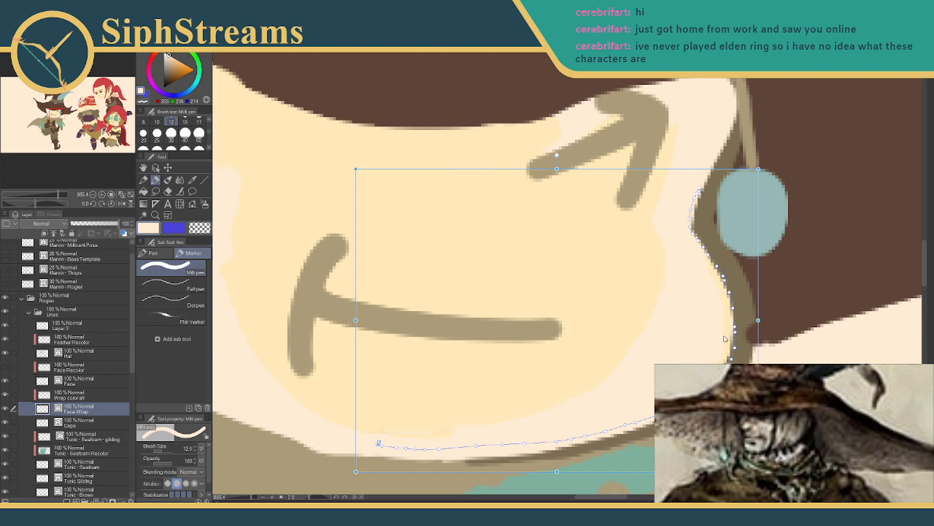
click(80, 395)
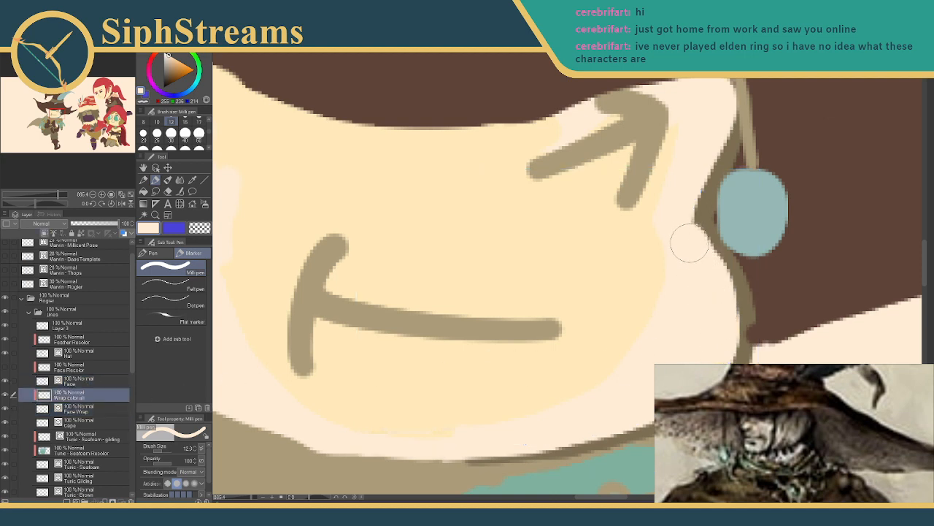
mouse_move(520, 308)
mouse_down()
mouse_move(586, 283)
mouse_move(671, 283)
mouse_up()
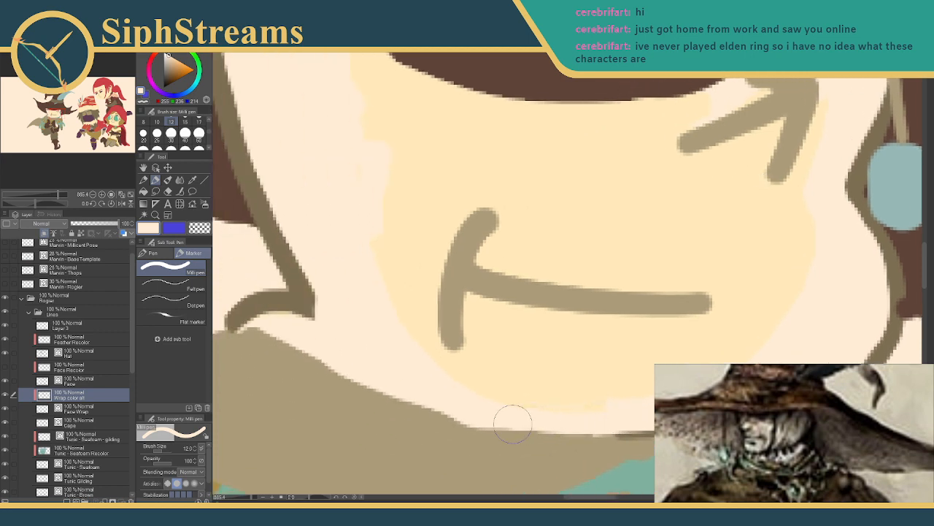
drag(593, 410, 573, 367)
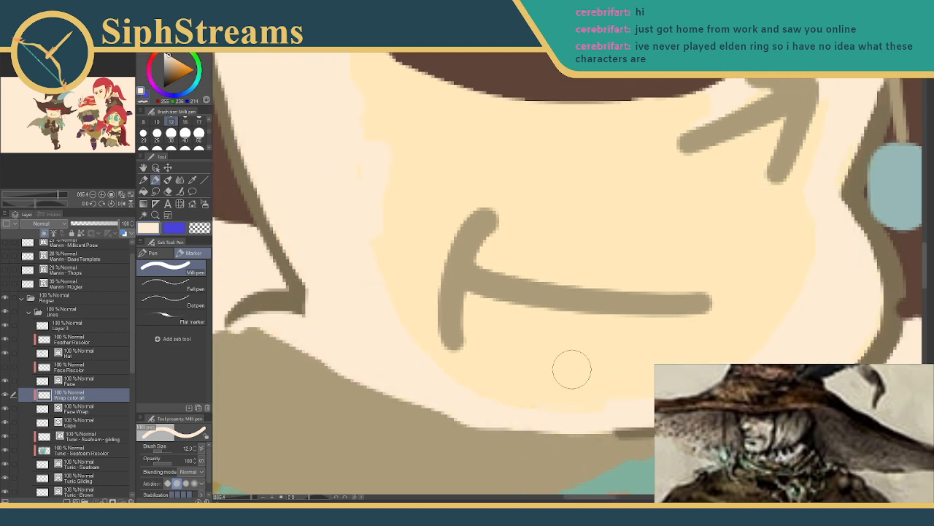
click(68, 372)
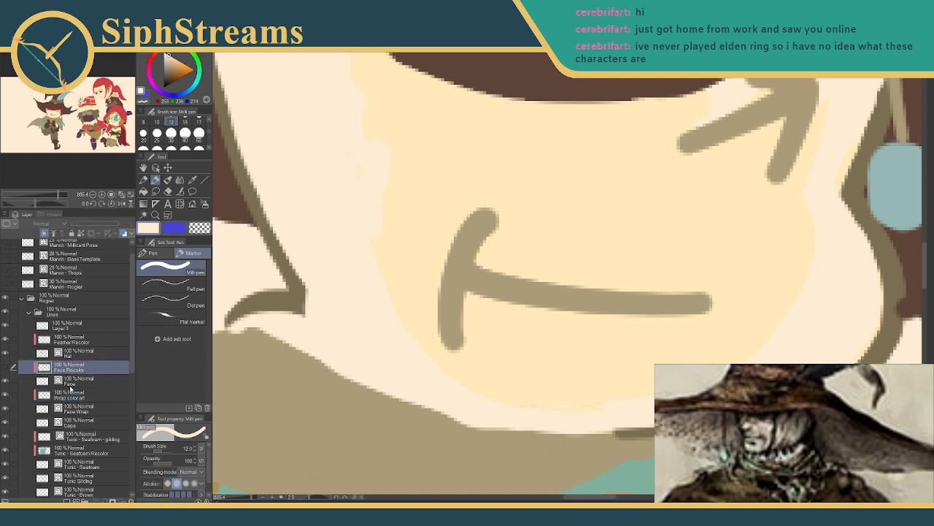
- On the Face layer, sample the pale yellow of the face and extend it beneath the brim towards the wrap's outline
click(71, 381)
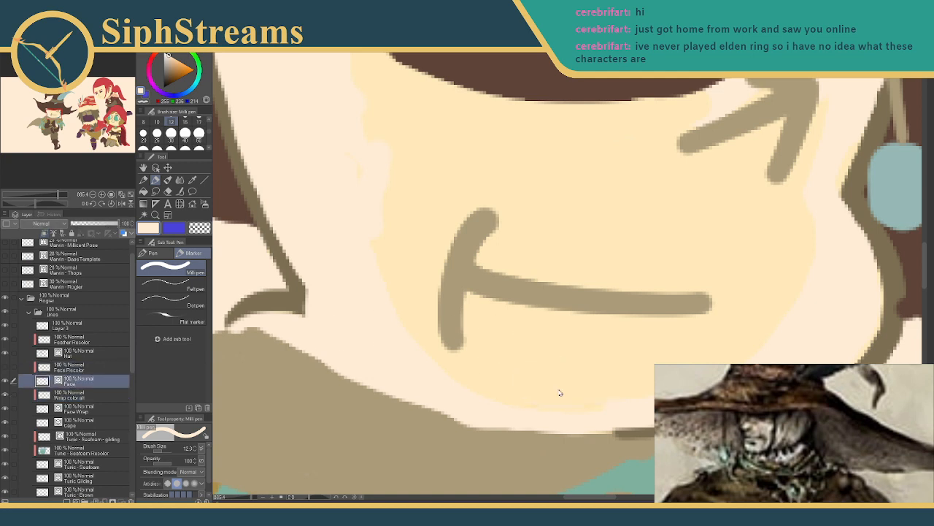
key(i)
click(575, 361)
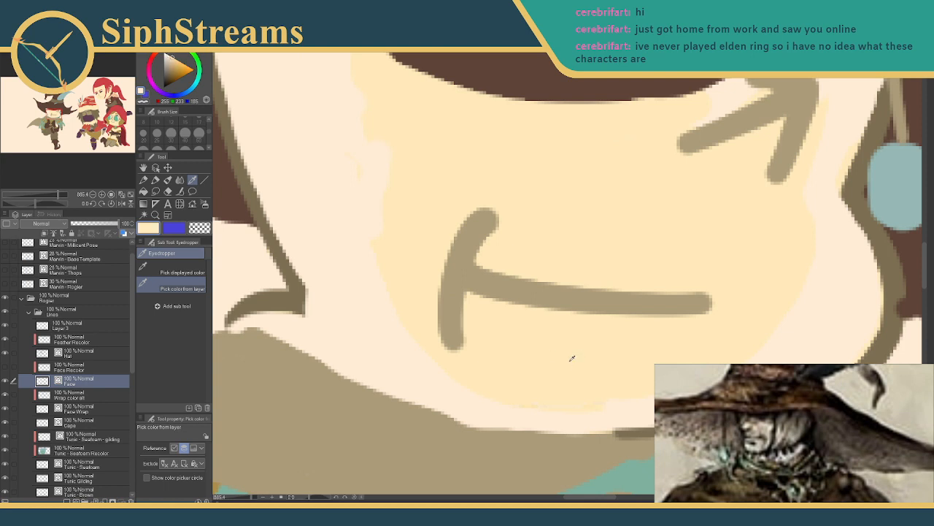
click(156, 181)
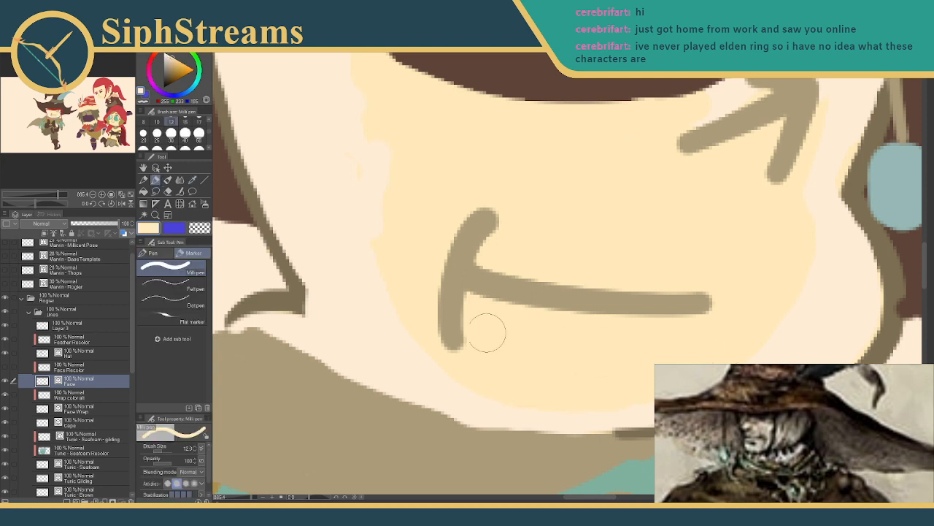
drag(469, 281, 501, 436)
drag(413, 310, 418, 397)
mouse_move(394, 260)
mouse_down()
mouse_move(405, 335)
mouse_move(433, 333)
mouse_move(381, 210)
mouse_move(374, 300)
mouse_move(357, 212)
mouse_move(363, 230)
mouse_move(338, 272)
mouse_move(365, 211)
mouse_move(363, 310)
mouse_move(350, 223)
mouse_move(367, 232)
mouse_move(371, 316)
mouse_move(378, 296)
mouse_move(395, 346)
mouse_move(356, 289)
mouse_move(411, 305)
mouse_up()
mouse_move(417, 381)
mouse_down()
mouse_move(394, 265)
mouse_move(382, 278)
mouse_up()
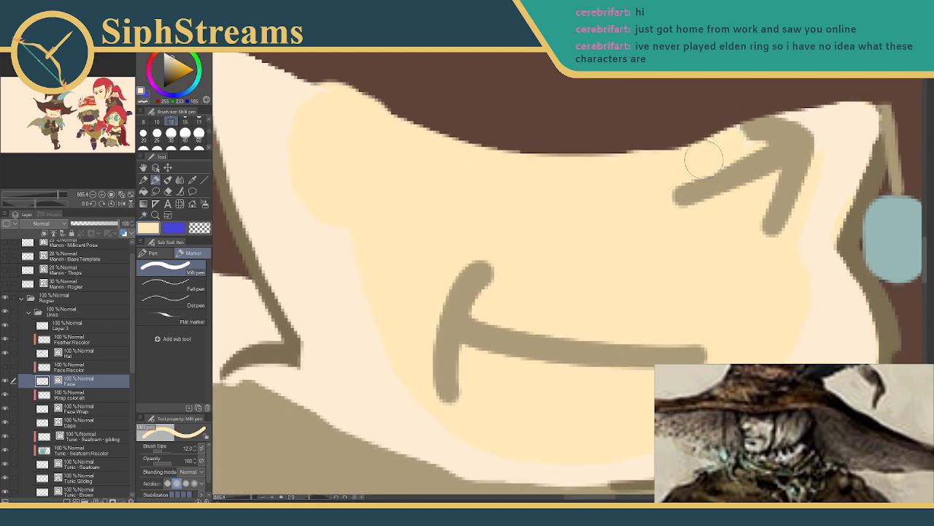
mouse_move(279, 481)
mouse_down()
mouse_move(250, 484)
mouse_move(248, 501)
mouse_move(221, 497)
mouse_move(246, 497)
mouse_up()
key(ctrl+z)
drag(326, 378, 231, 352)
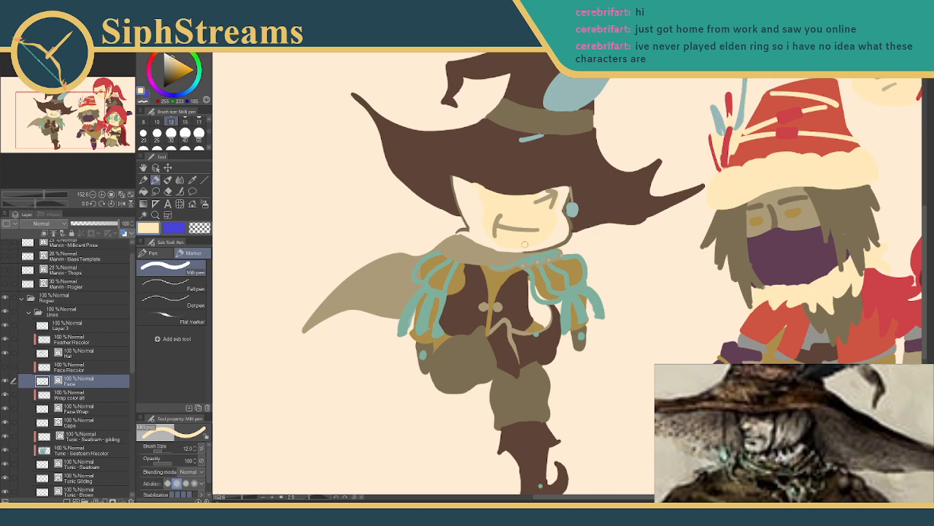
- Check the Face Recolor layer's visibility and hide the Wrap color alt layer
click(7, 371)
click(8, 369)
click(8, 395)
scroll(76, 394, down, 10)
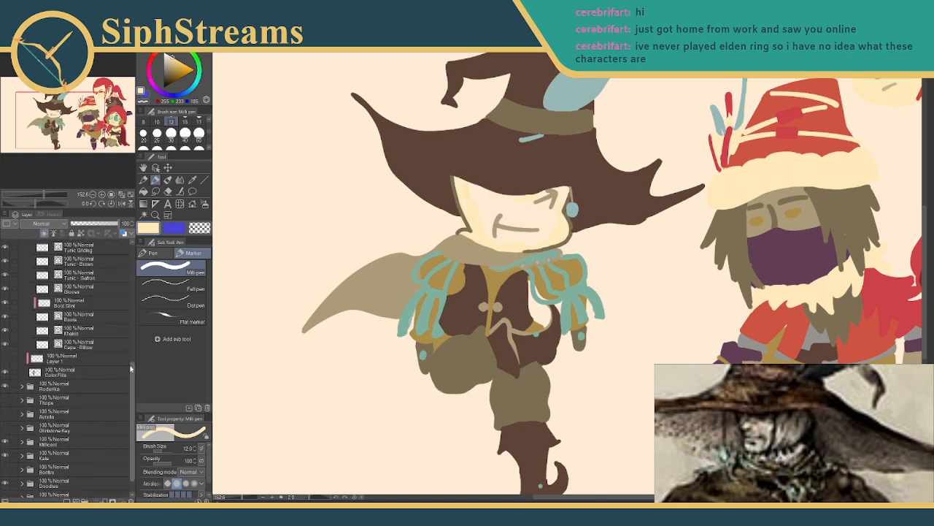
drag(131, 379, 134, 311)
drag(472, 208, 421, 286)
scroll(466, 270, up, 7)
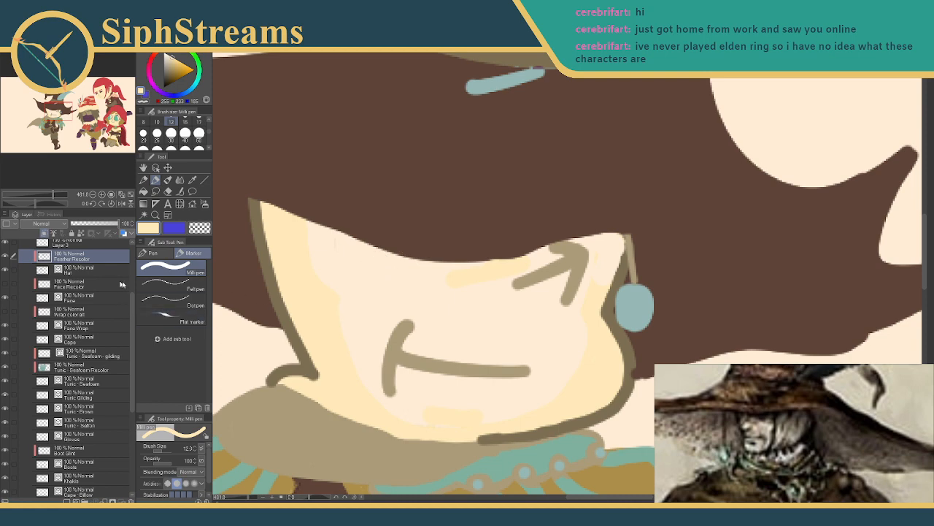
click(128, 336)
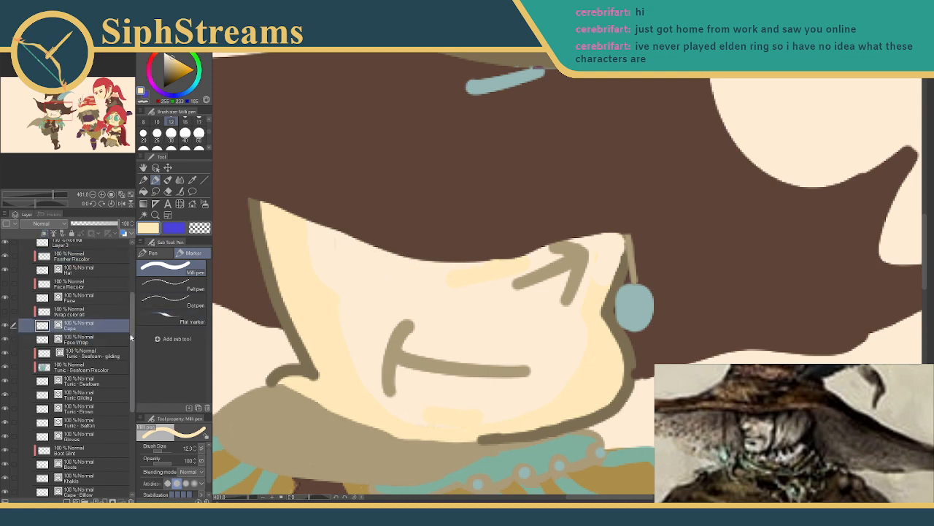
scroll(130, 344, up, 5)
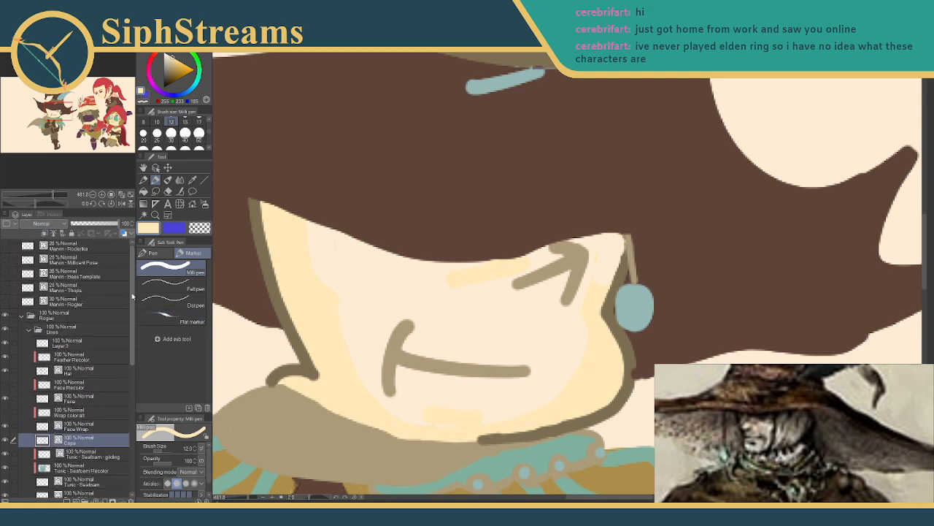
- Erase the stray pale yellow streaks beneath the brim and along the chin on the Face layer
click(77, 399)
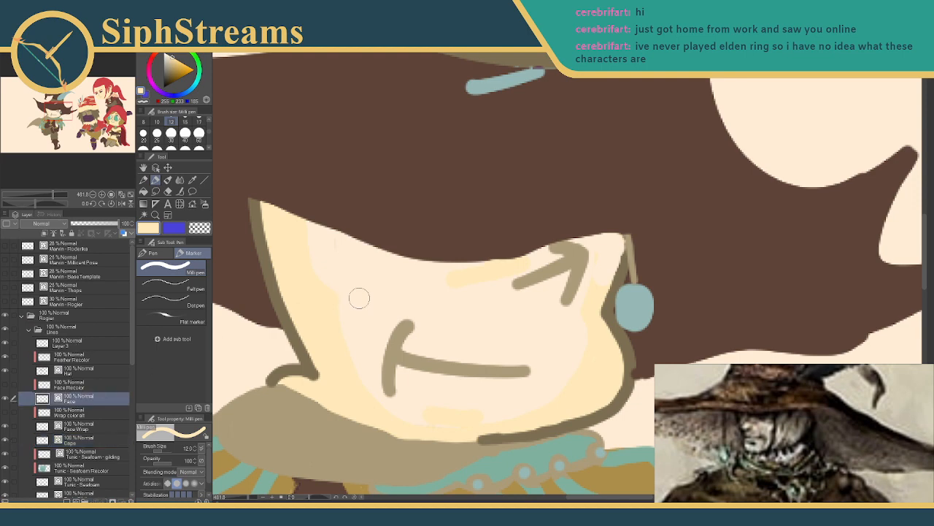
key(e)
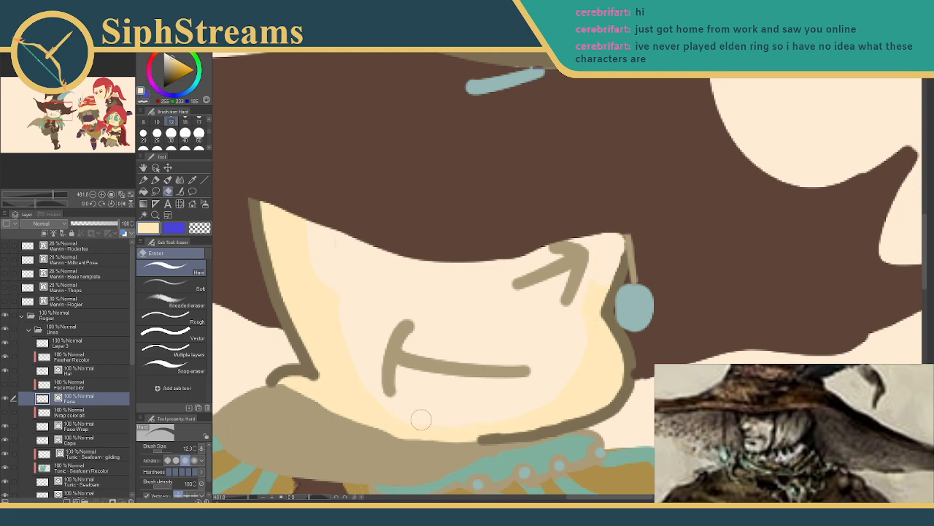
key(p)
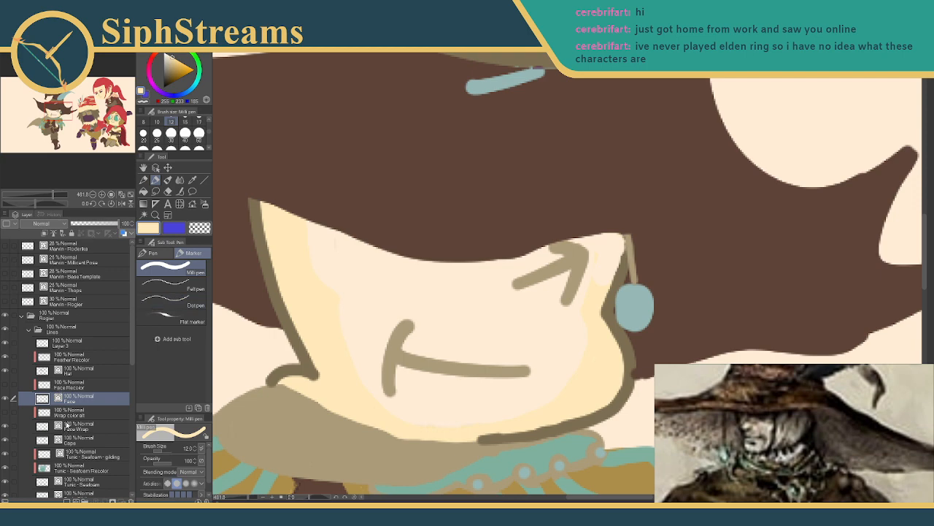
- On the Face Wrap layer, paint pale yellow into the brim corner between the eye line and the earring
click(79, 413)
click(82, 427)
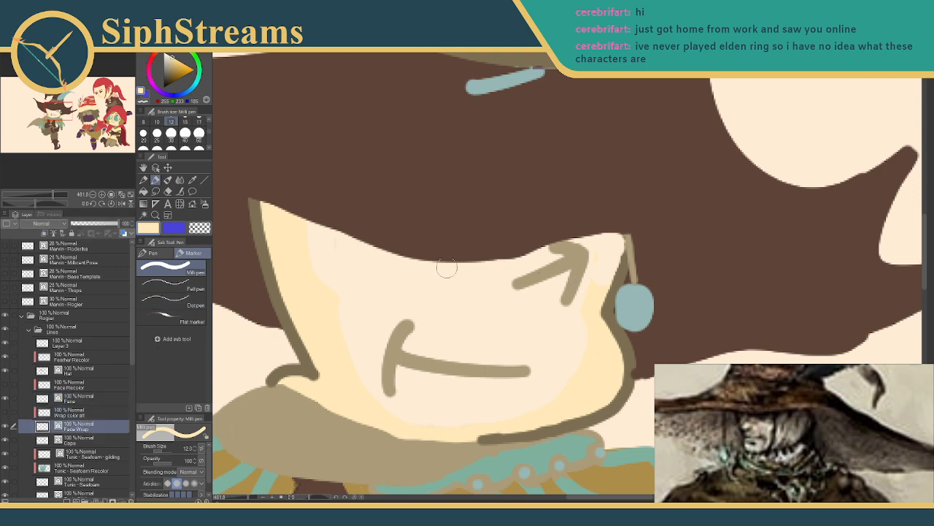
click(193, 181)
click(160, 182)
drag(608, 272, 617, 254)
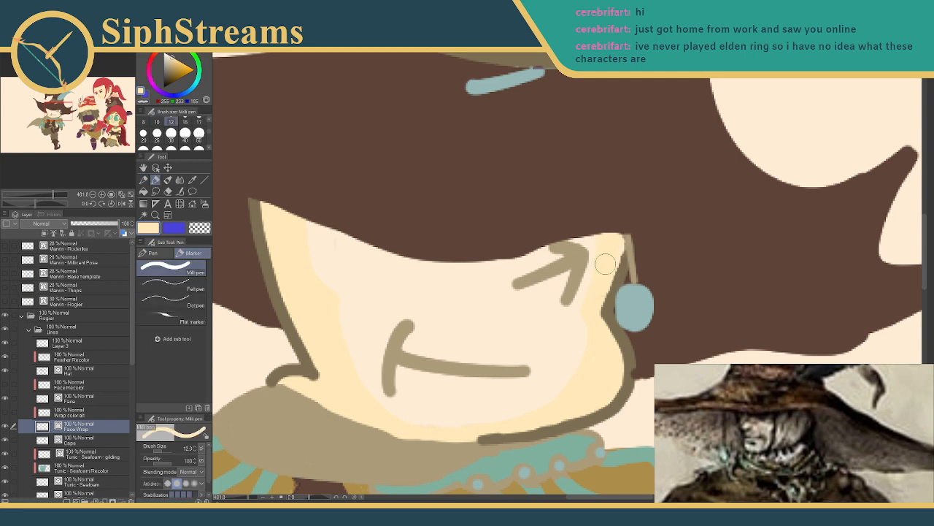
drag(615, 251, 605, 279)
mouse_move(507, 210)
mouse_down()
mouse_move(545, 182)
mouse_move(586, 253)
mouse_up()
drag(413, 284, 414, 297)
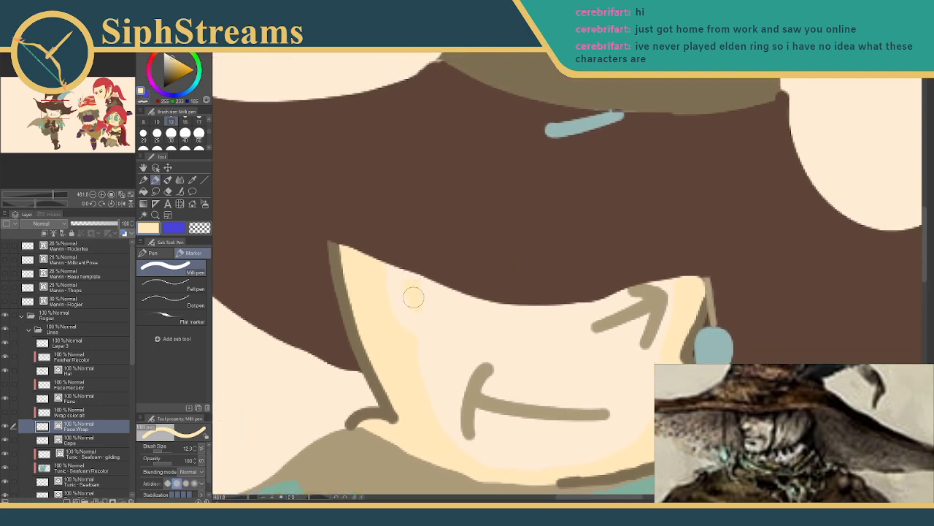
- Sample the face's pale cream and paint it over the upper face beneath the brim on the Face layer
click(192, 180)
click(436, 318)
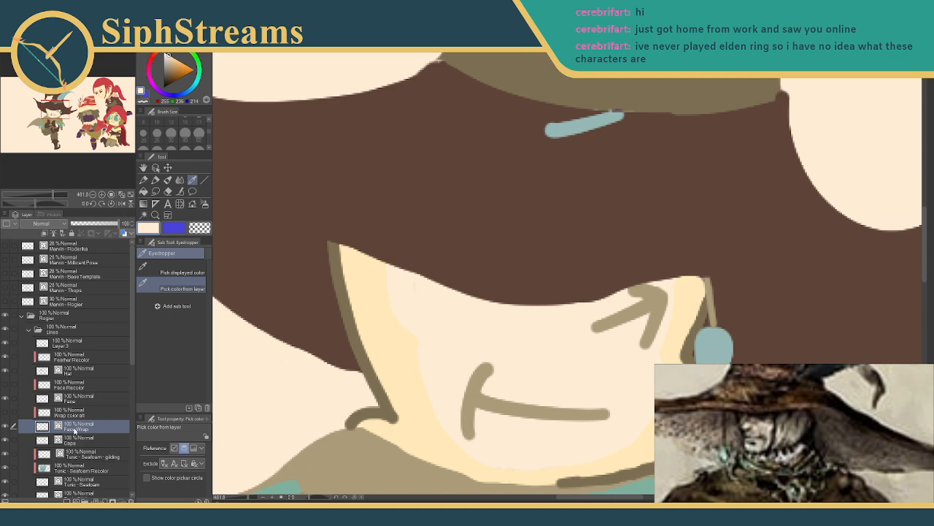
click(70, 399)
click(155, 179)
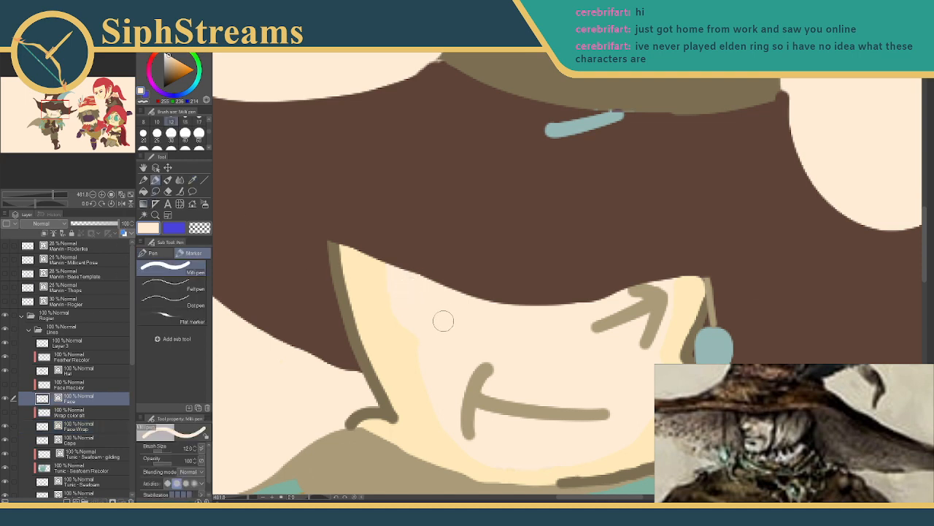
drag(426, 295, 305, 210)
drag(387, 342, 536, 202)
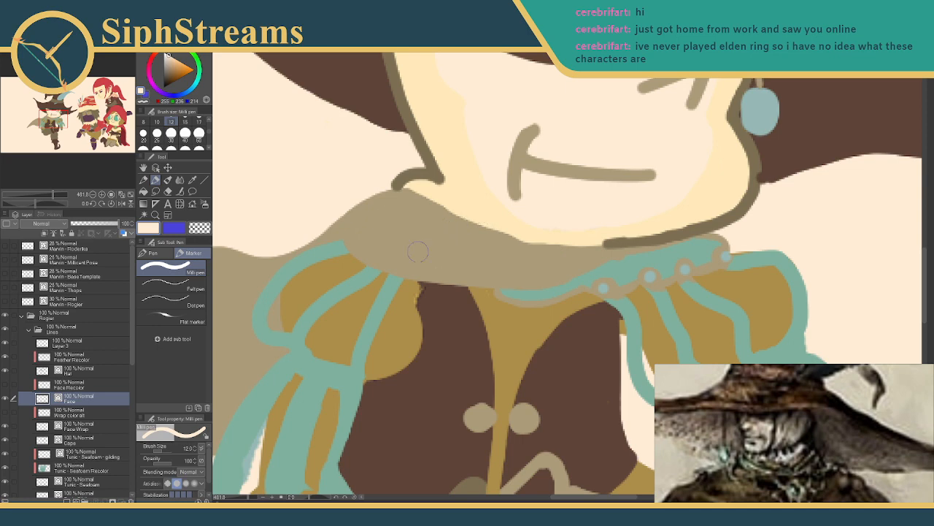
drag(422, 267, 418, 159)
drag(408, 303, 422, 187)
mouse_move(423, 232)
mouse_down()
mouse_move(377, 205)
mouse_move(386, 474)
mouse_up()
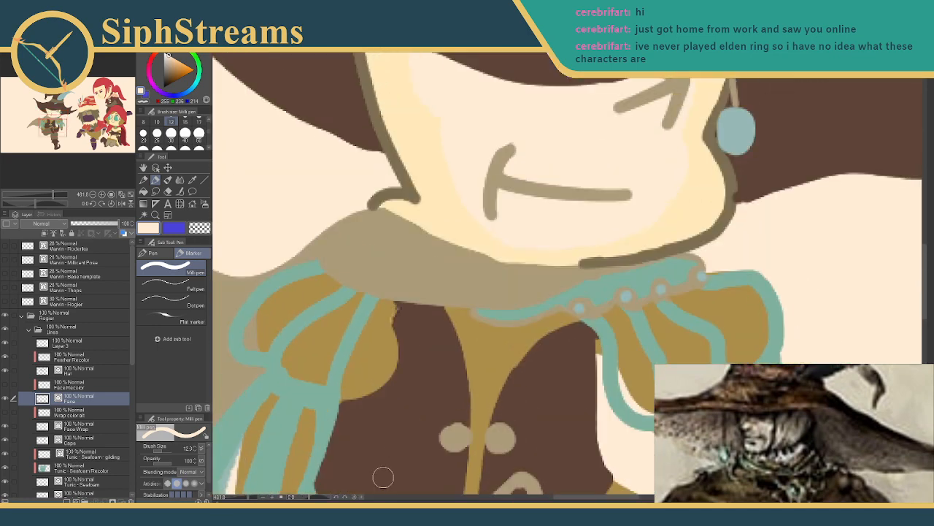
drag(376, 155, 355, 404)
mouse_move(379, 267)
mouse_down()
mouse_move(388, 221)
mouse_move(375, 263)
mouse_up()
mouse_move(372, 326)
mouse_down()
mouse_move(402, 277)
mouse_move(363, 290)
mouse_move(379, 258)
mouse_move(372, 264)
mouse_up()
- Try filling the face areas on the Color Fills layer with the olive-brown sampled from the wrap's outline
key(i)
click(347, 277)
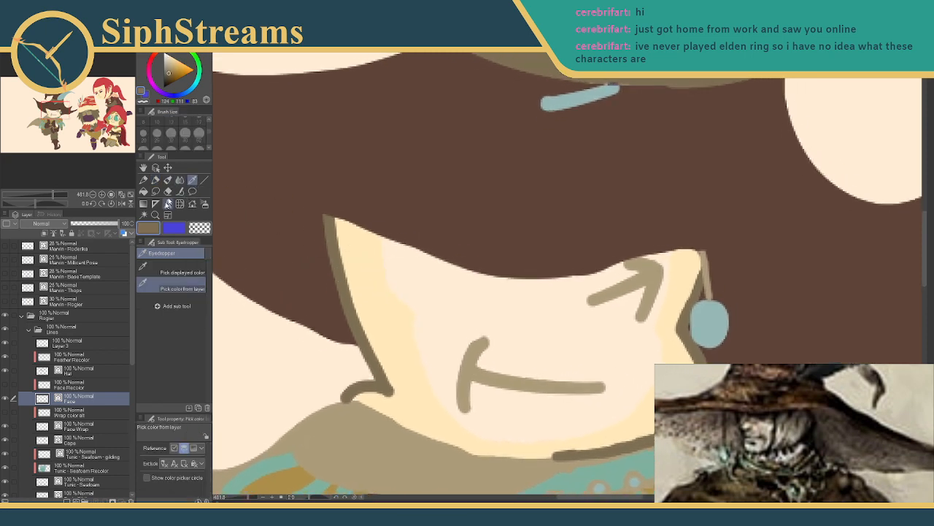
scroll(88, 365, down, 10)
click(82, 363)
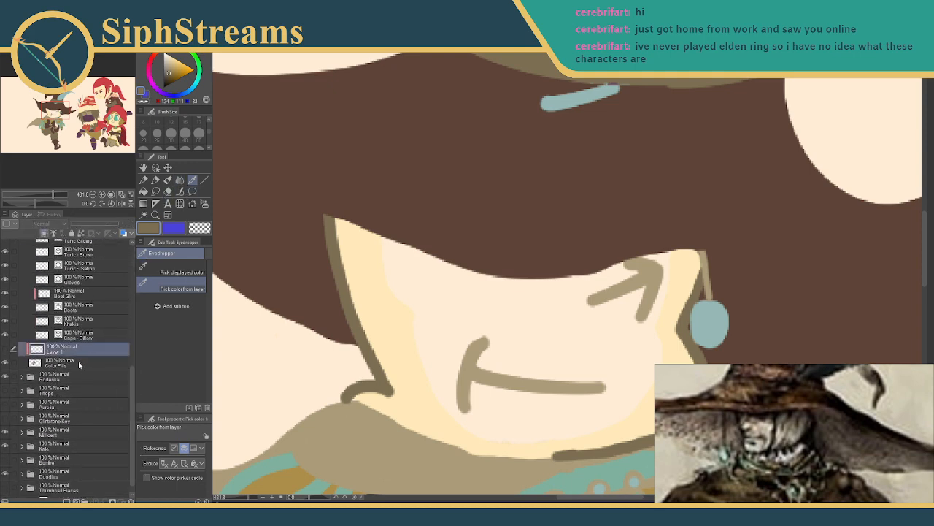
click(143, 191)
click(473, 316)
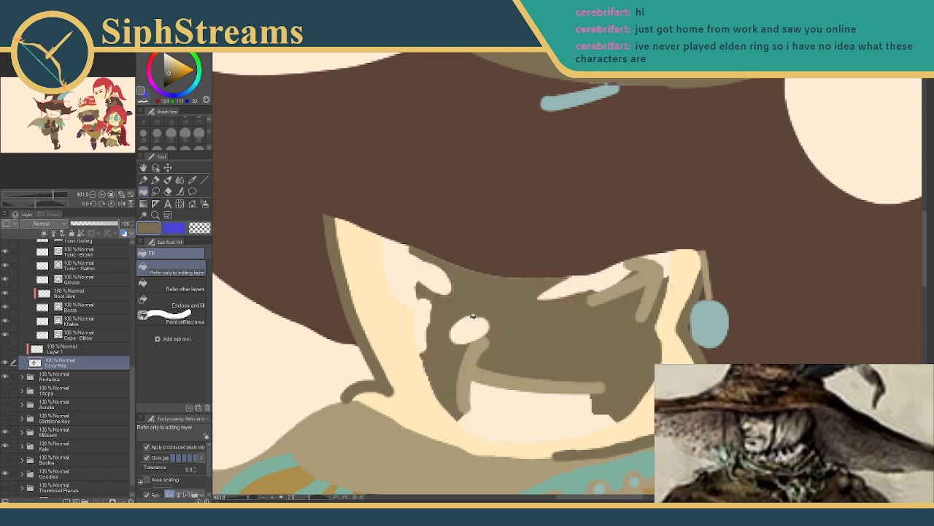
click(573, 289)
click(512, 406)
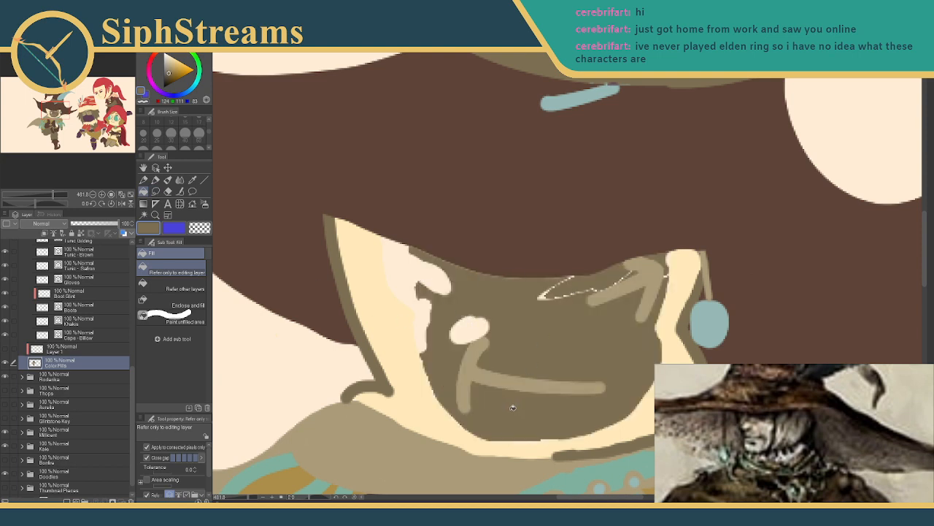
click(471, 314)
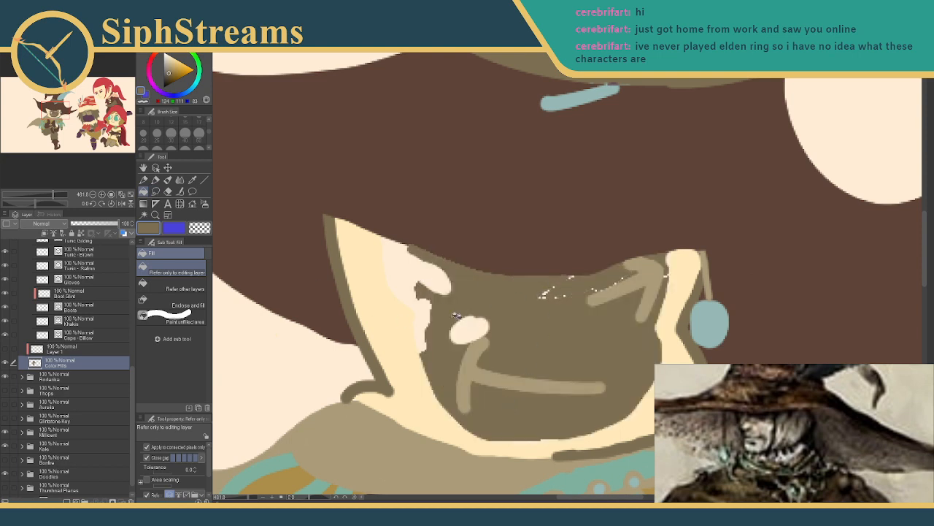
click(407, 275)
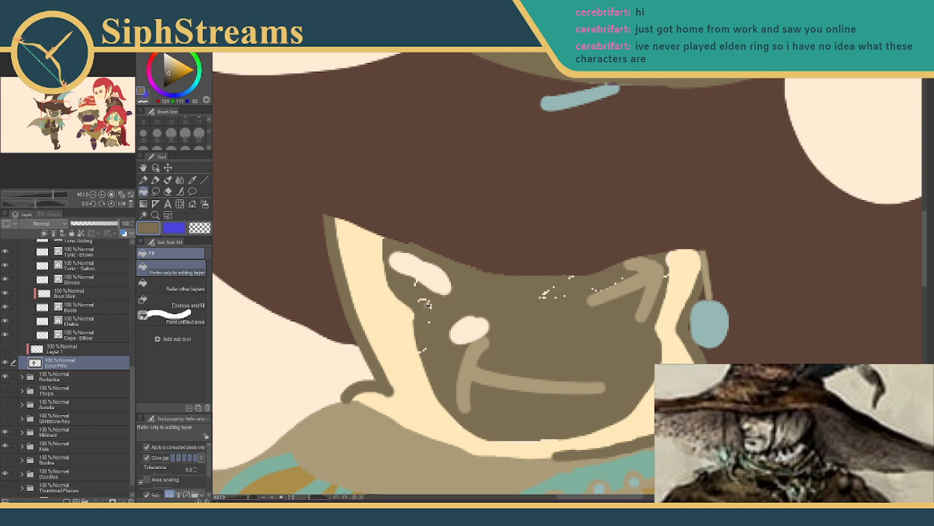
drag(317, 435, 306, 403)
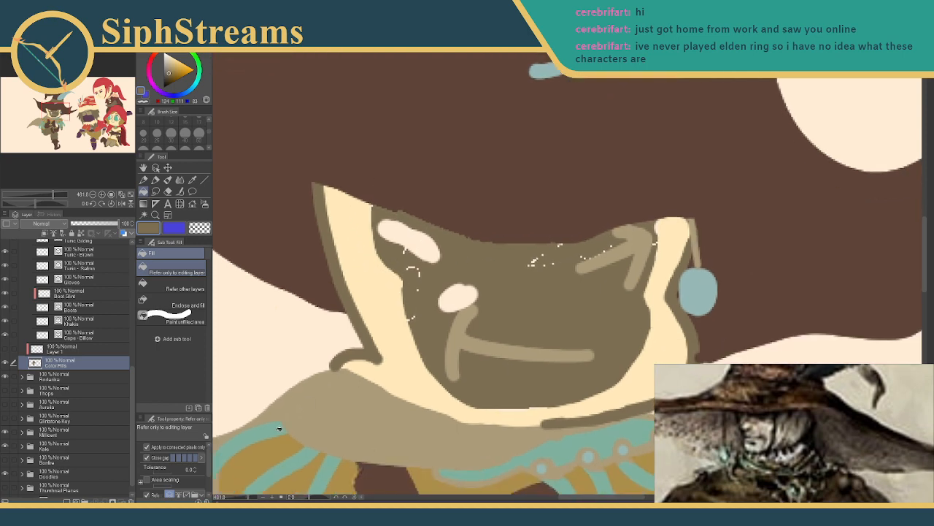
drag(250, 499, 243, 500)
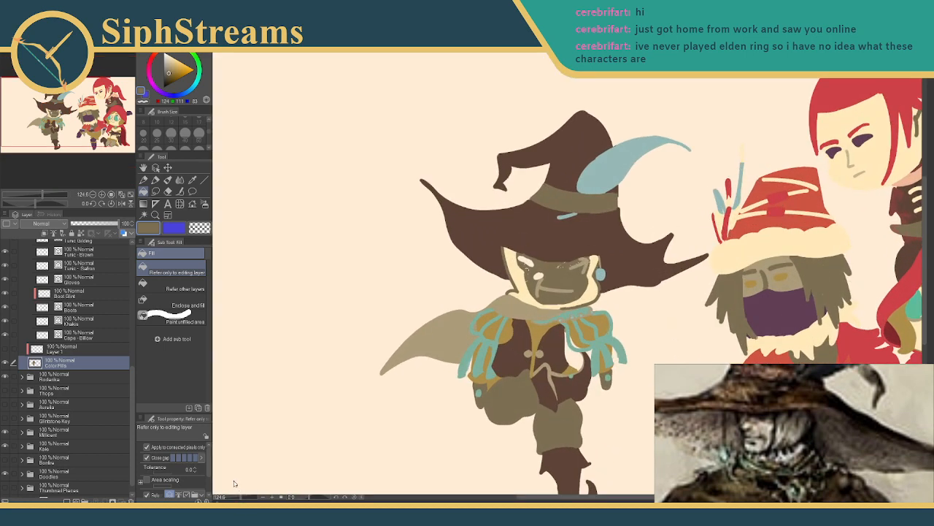
key(ctrl+z)
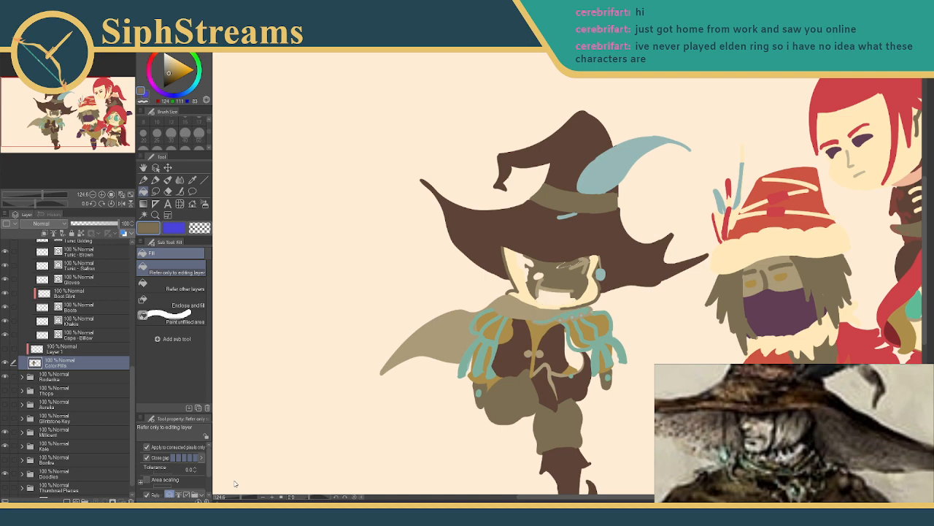
key(ctrl+z)
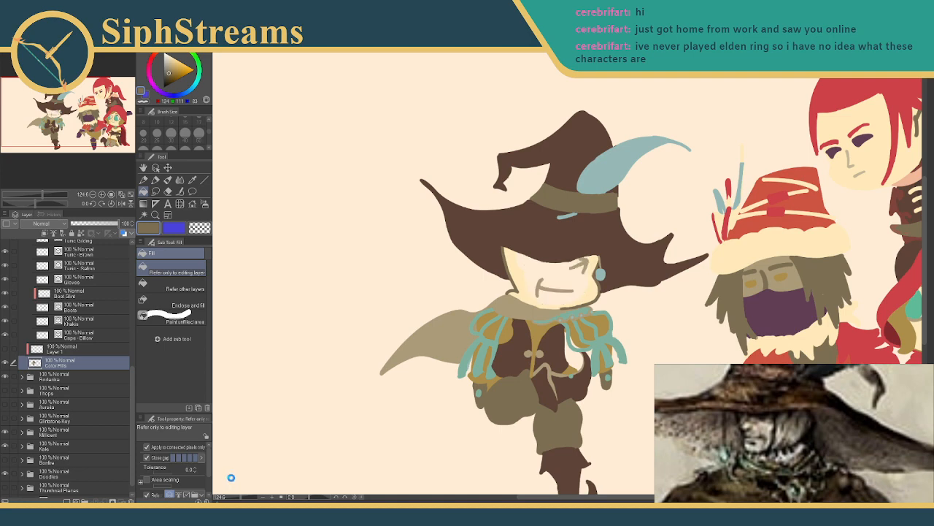
- Examine the whole hatted character, and the edges of the hat's crown, band and blue feather up close
drag(446, 379, 379, 389)
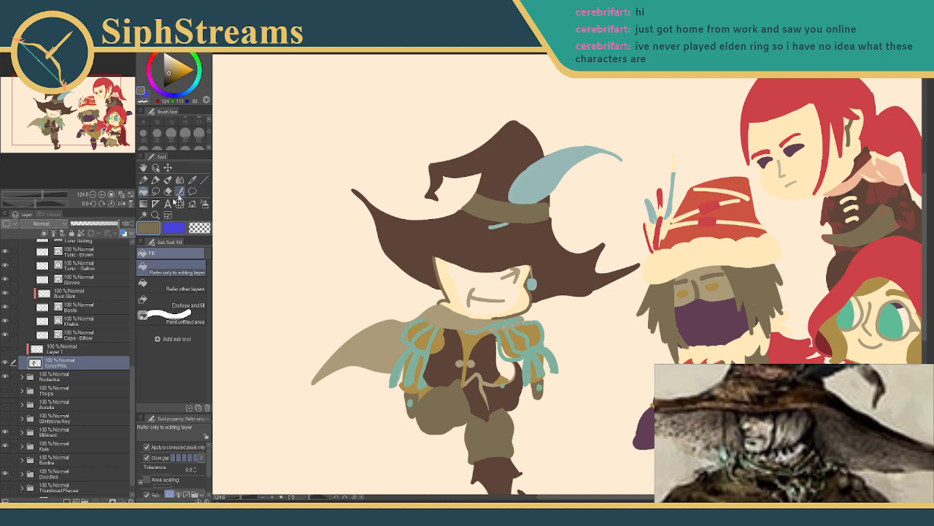
drag(322, 346, 321, 436)
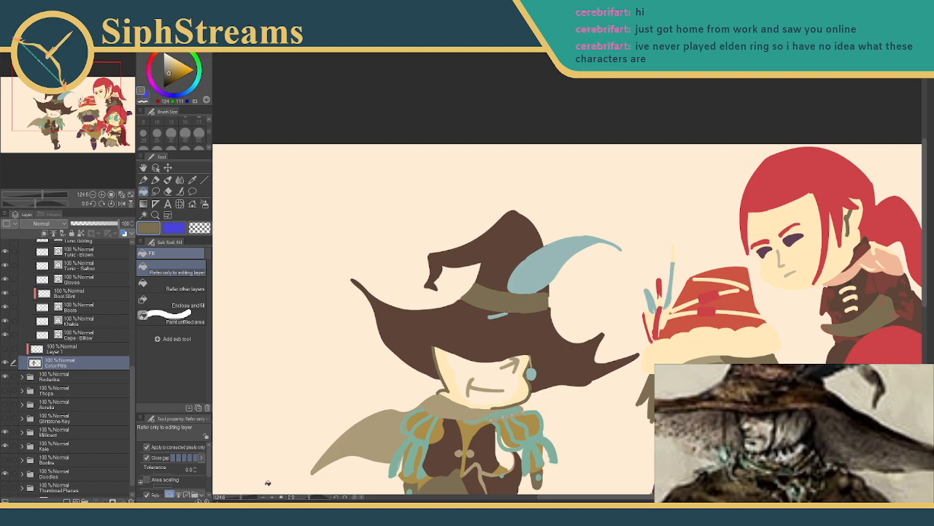
drag(241, 499, 250, 500)
mouse_move(277, 456)
mouse_down()
mouse_move(293, 383)
mouse_move(294, 459)
mouse_up()
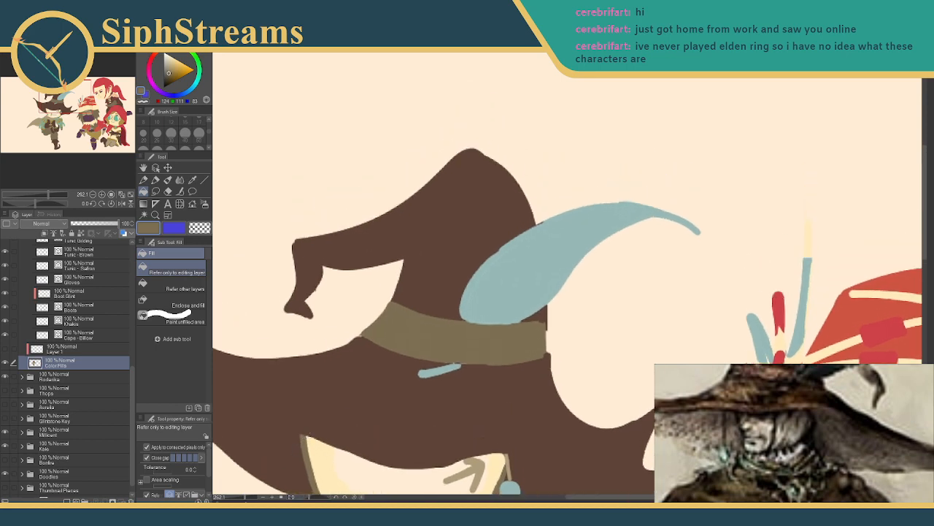
drag(244, 499, 249, 500)
drag(255, 379, 281, 398)
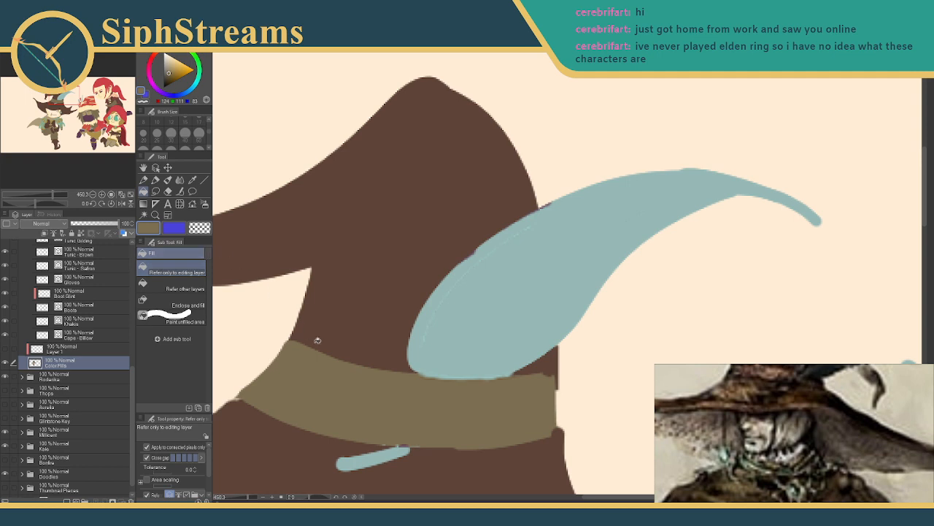
drag(345, 346, 334, 327)
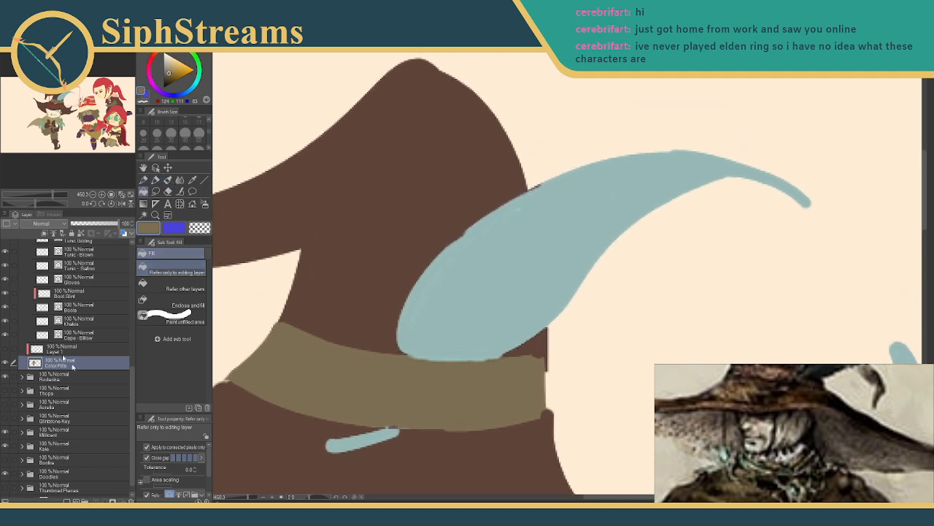
drag(132, 407, 134, 313)
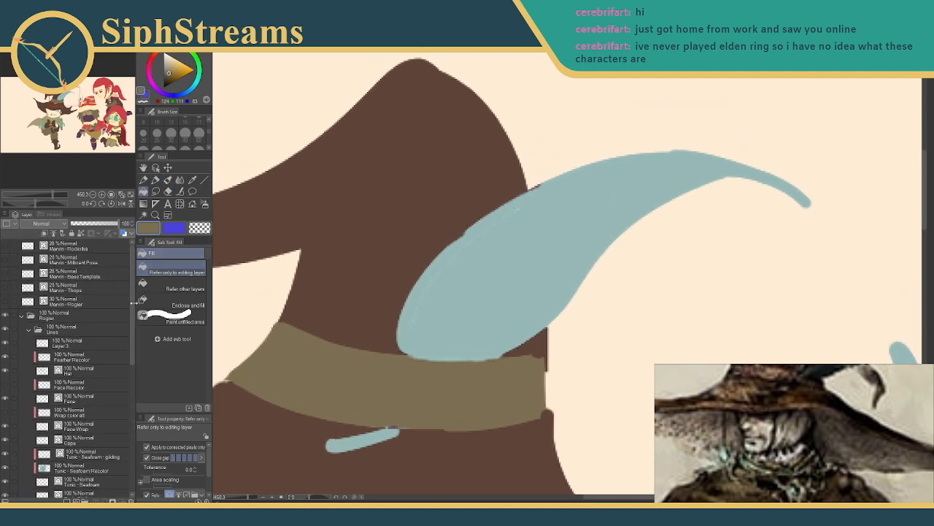
- On the Feather Recolor layer, paint shading along the feather's underside and quill in the tunic fringe's seafoam green, using a size 40 marker
click(90, 358)
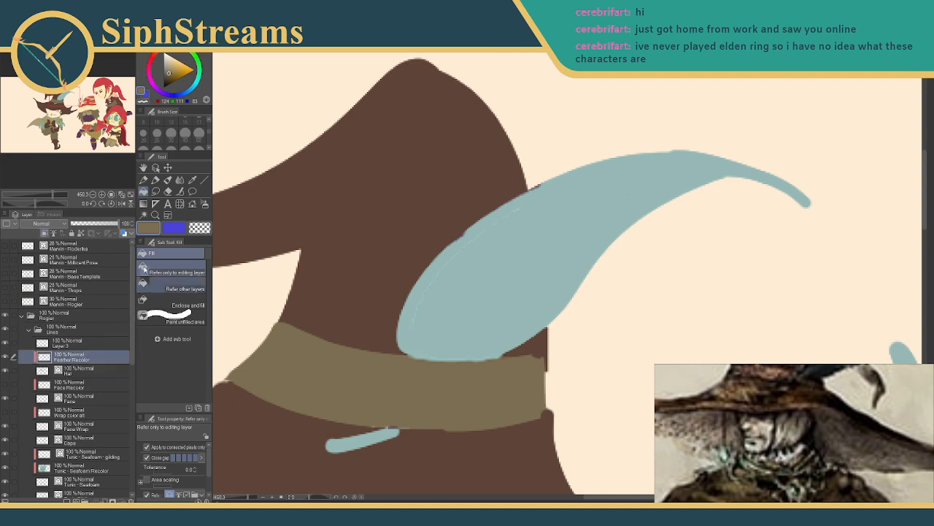
click(194, 182)
drag(430, 410, 275, 267)
drag(249, 498, 242, 499)
click(333, 357)
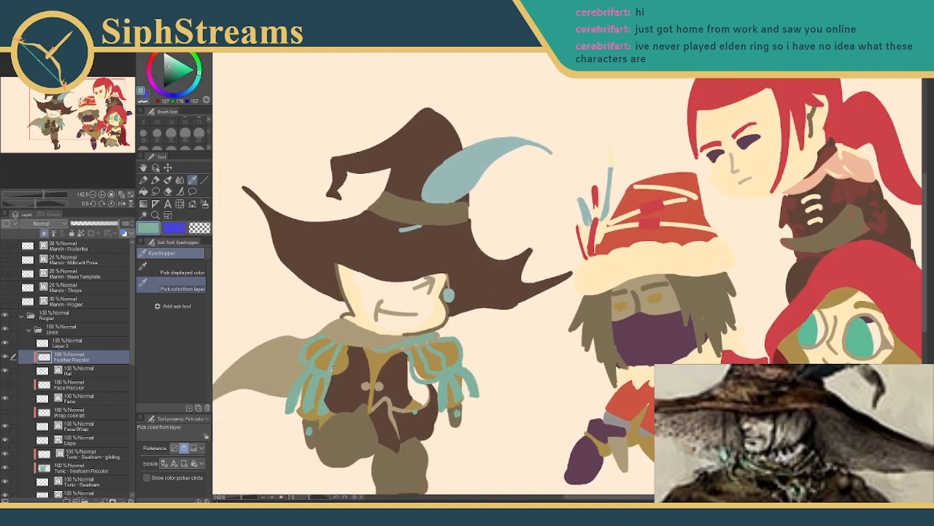
drag(242, 498, 246, 498)
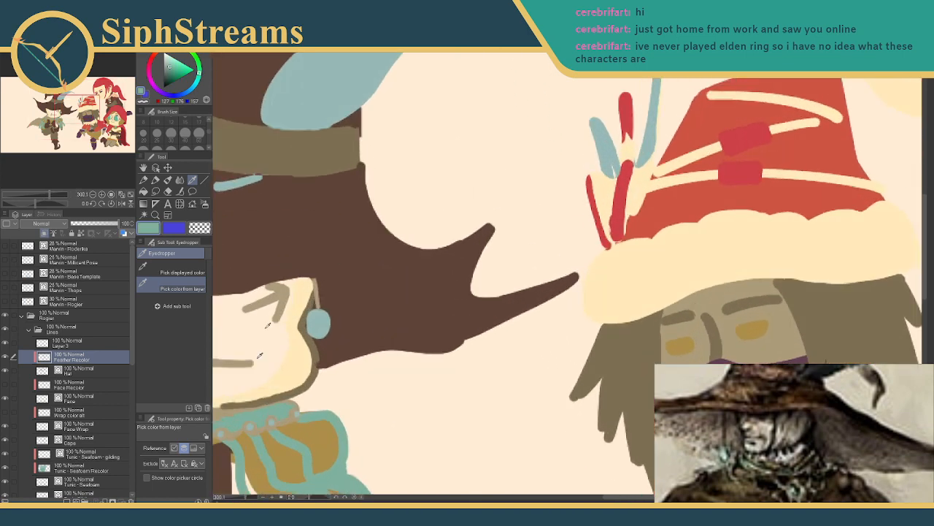
drag(354, 182, 374, 389)
click(155, 181)
click(185, 133)
mouse_move(350, 299)
mouse_down()
mouse_move(324, 343)
mouse_move(353, 302)
mouse_move(553, 229)
mouse_up()
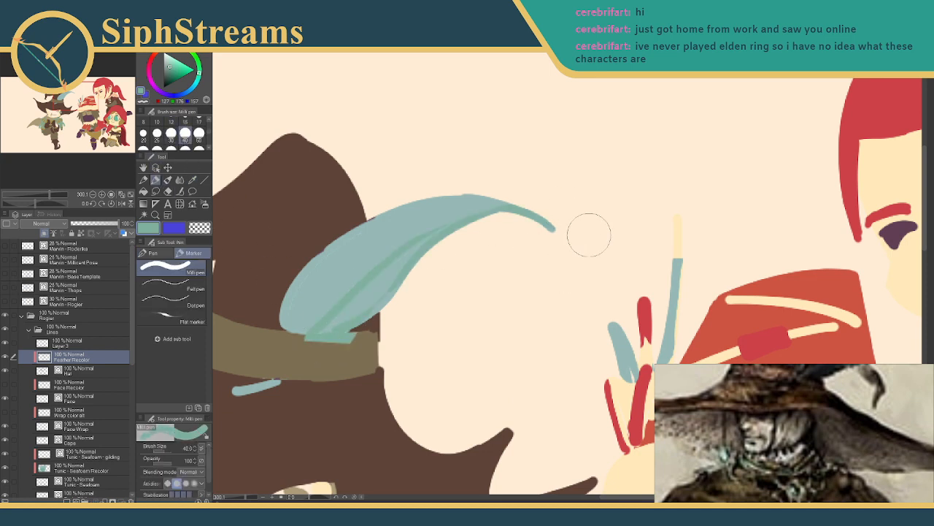
drag(352, 337, 490, 273)
drag(344, 349, 388, 340)
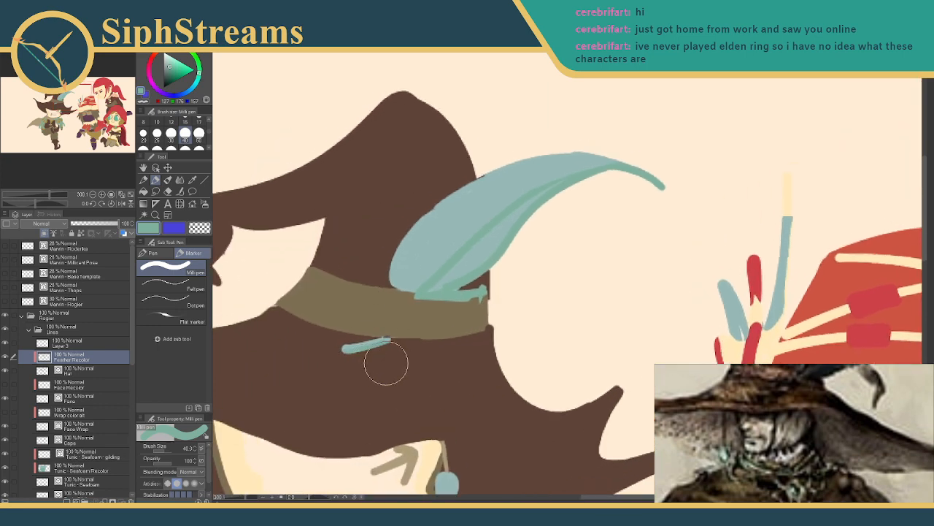
- Erase the green shading that spills over the hat band at the feather's base
key(e)
drag(407, 302, 497, 285)
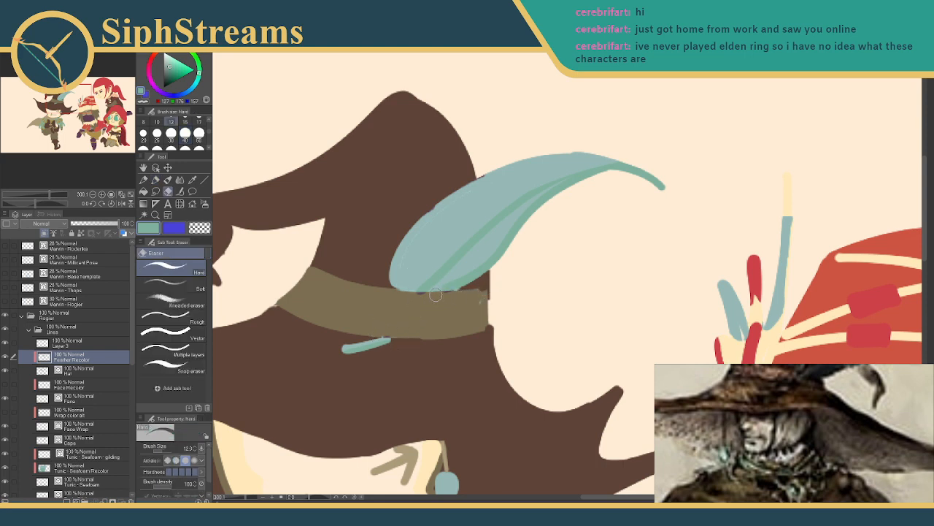
key(p)
key(e)
key(p)
key(ctrl+z)
key(ctrl+z)
key(ctrl+z)
key(e)
drag(492, 291, 399, 303)
key(p)
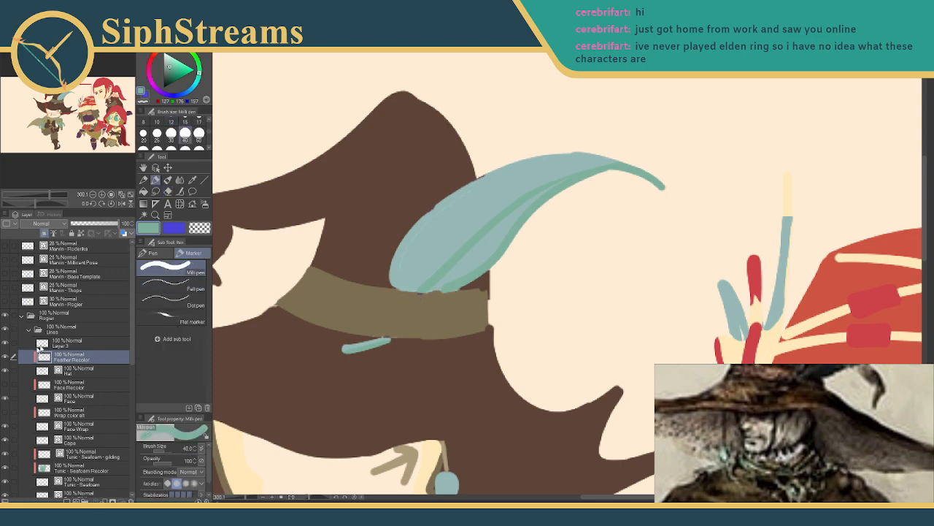
- On the Hat layer, extend and round both ends of the hat band with its own olive-brown, using a size 10 marker
click(69, 370)
key(e)
key(p)
click(193, 180)
click(310, 271)
key(p)
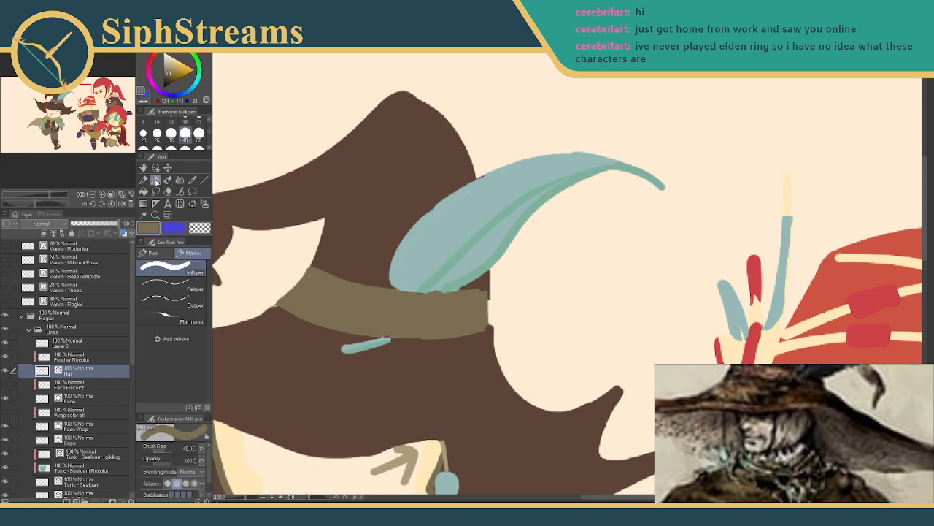
click(157, 122)
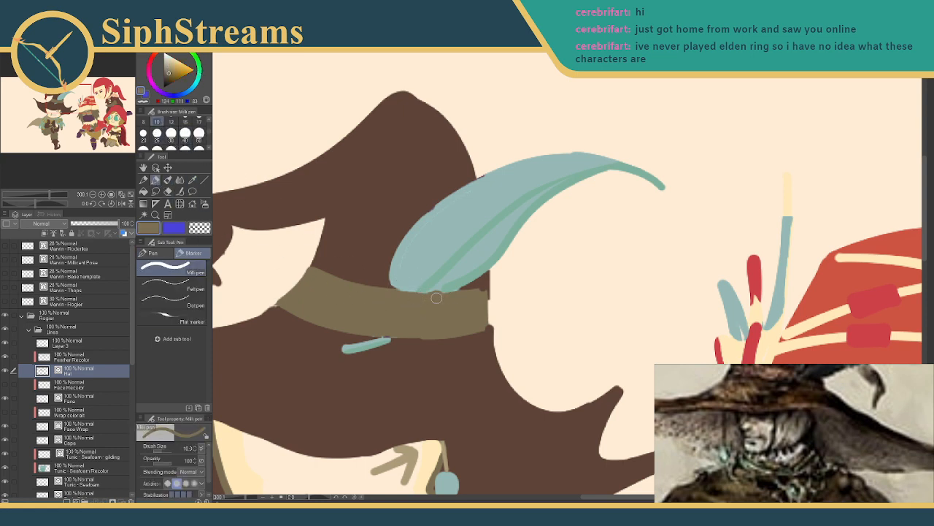
drag(476, 293, 485, 327)
key(ctrl+z)
drag(489, 293, 493, 325)
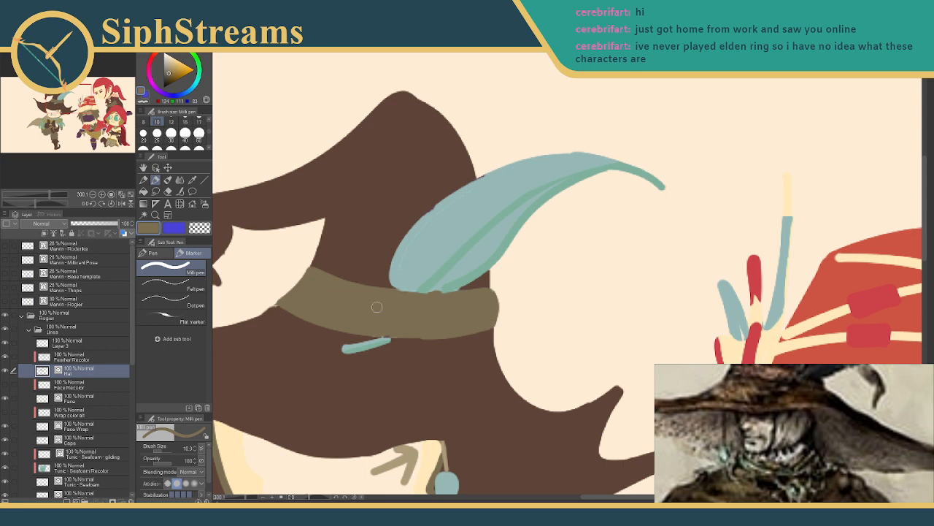
drag(306, 273, 278, 300)
- Trim the quill's end beneath the hat band with the eraser on the Feather Recolor layer
ctrl+click(80, 359)
click(80, 359)
key(e)
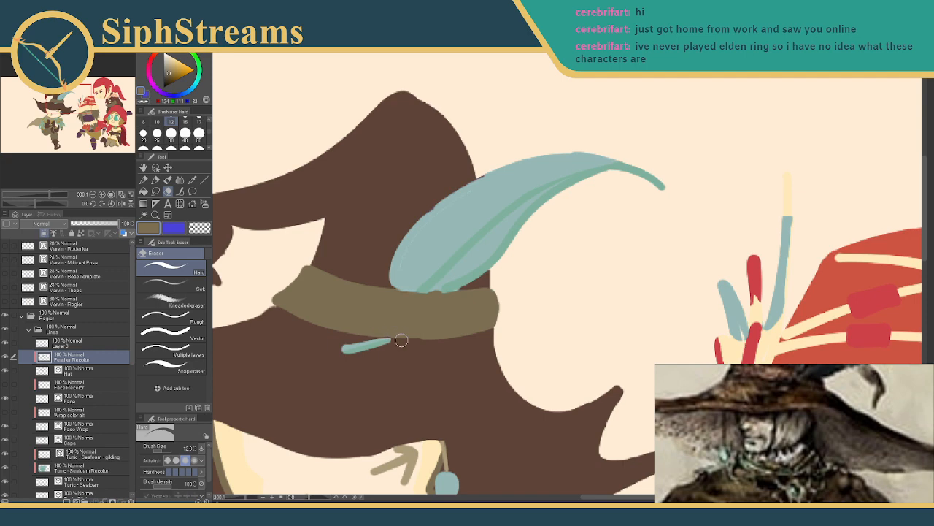
drag(414, 328, 410, 367)
key(p)
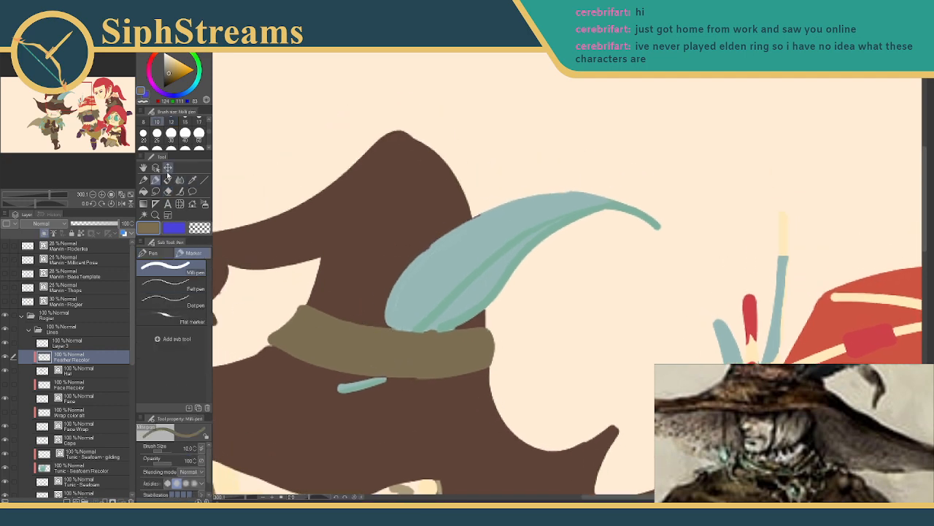
- Sample the feather's light blue and retouch the feather's base and upper edge with a size 5 marker
click(192, 179)
click(226, 211)
key(p)
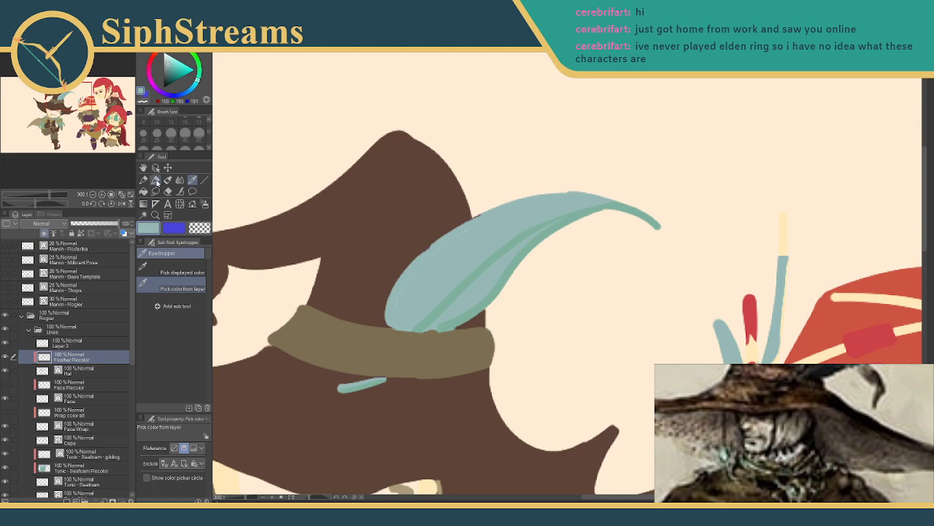
click(144, 122)
click(199, 135)
drag(209, 135, 209, 132)
scroll(209, 132, up, 1)
click(171, 121)
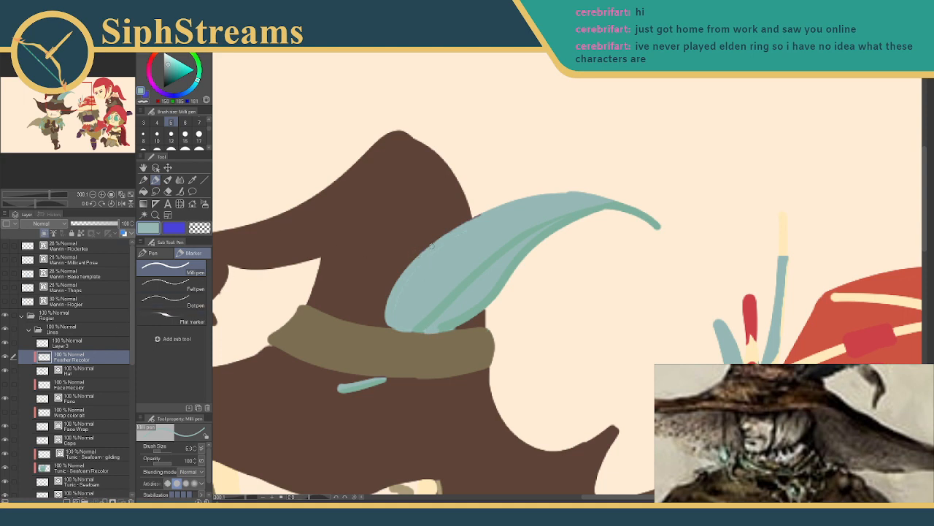
key(ctrl+z)
- On the Color Fills layer, fill the feather's lower half with the seafoam green sampled from its shading
drag(133, 358, 131, 474)
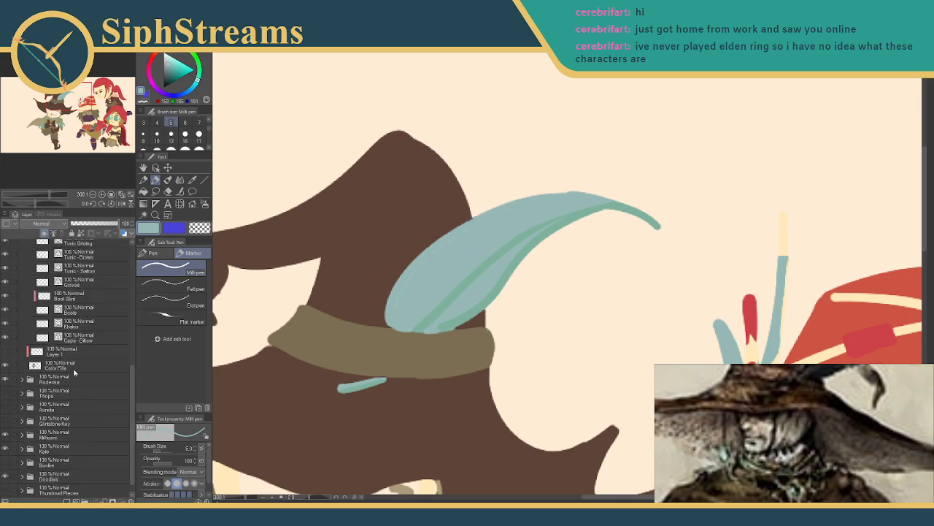
click(74, 368)
click(192, 179)
click(445, 294)
click(143, 191)
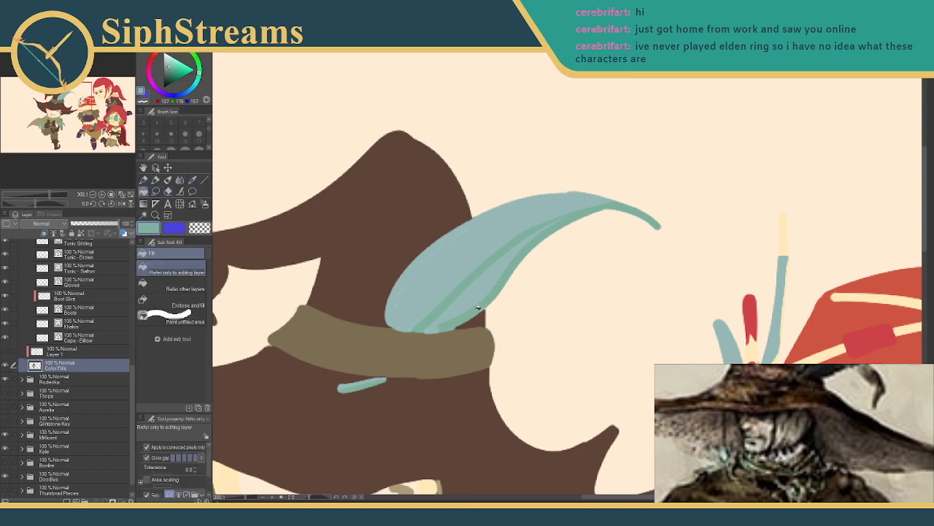
click(480, 309)
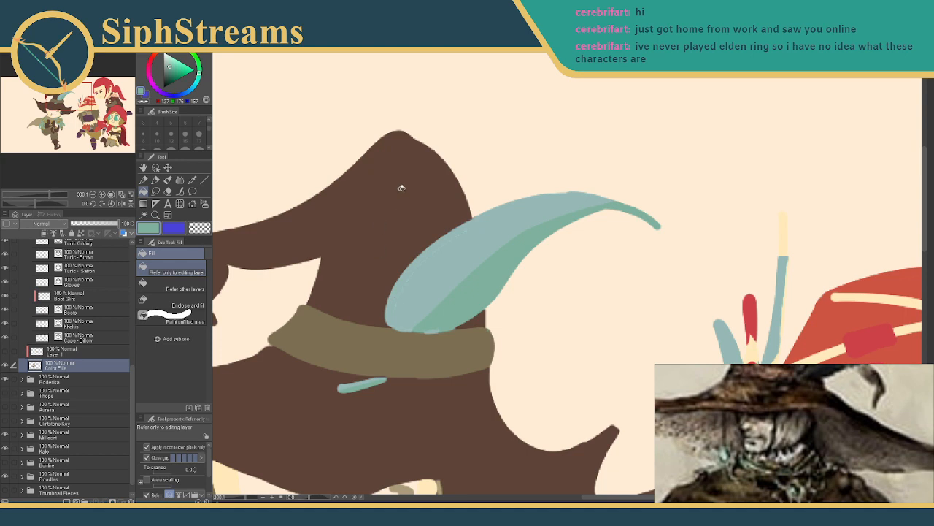
- Cover the light blue spot at the feather's green base with seafoam green on the Feather Recolor layer, using a size 4 marker
drag(348, 211, 392, 219)
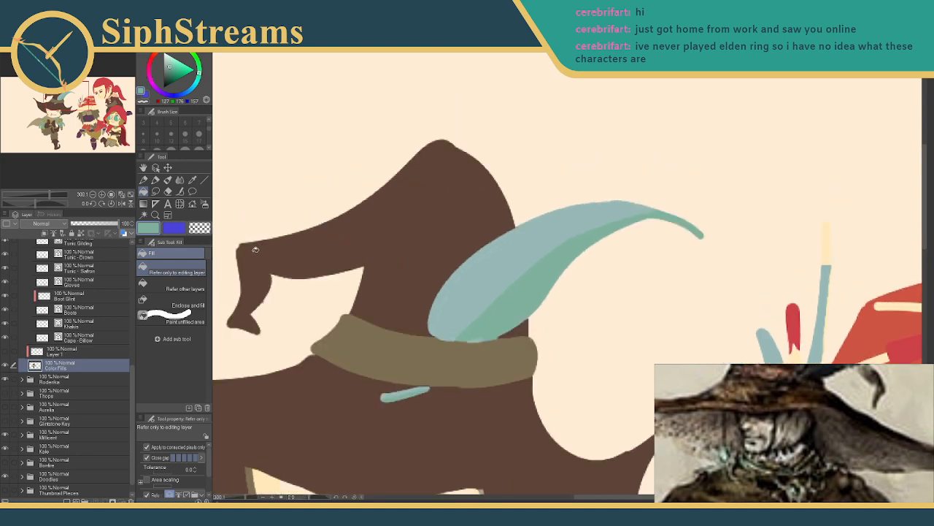
drag(249, 498, 251, 498)
drag(351, 286, 406, 182)
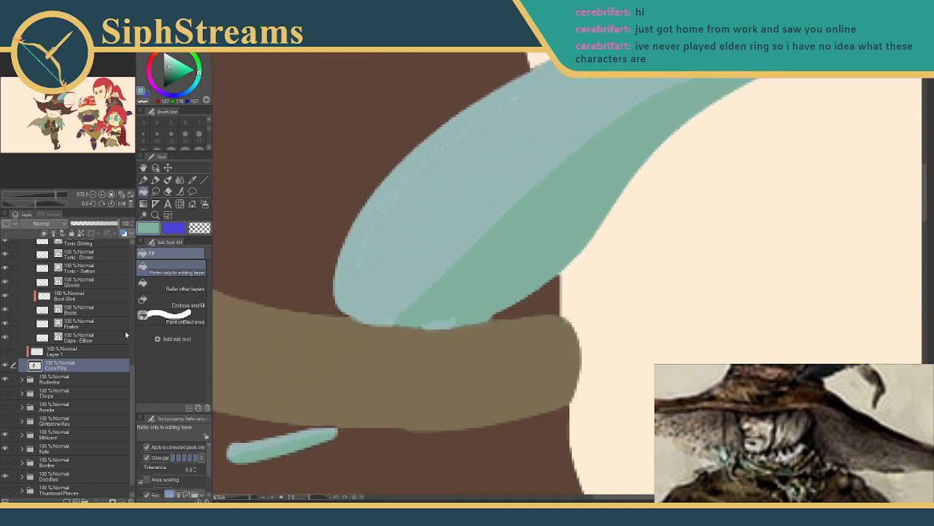
scroll(117, 307, up, 5)
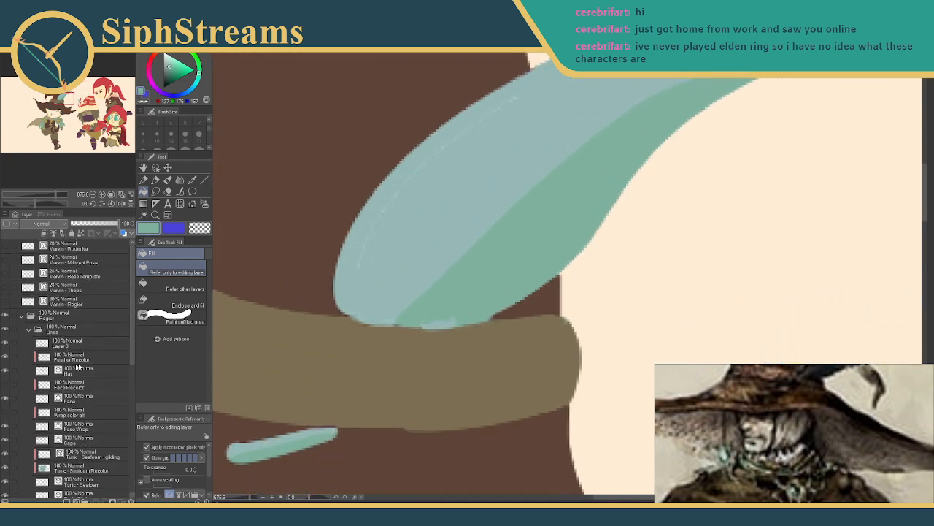
click(75, 360)
click(168, 179)
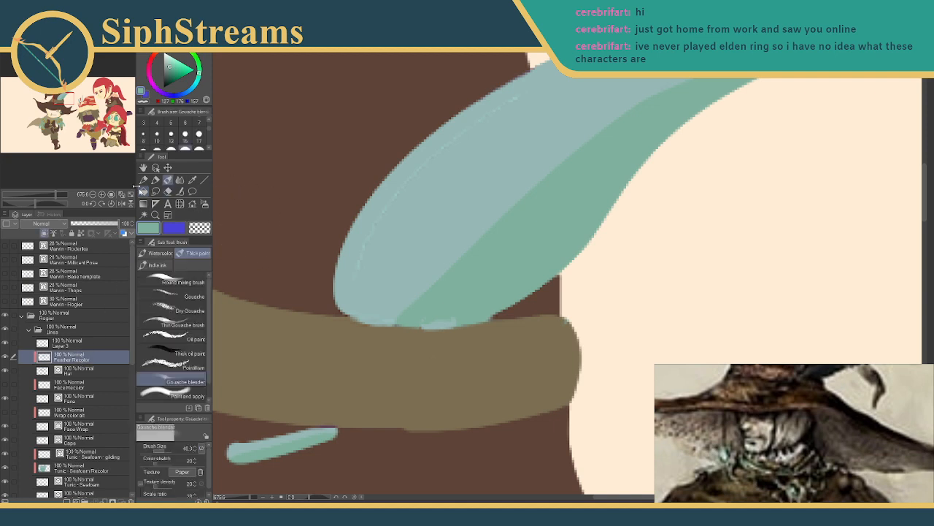
click(155, 180)
mouse_move(420, 320)
mouse_down()
mouse_move(449, 321)
mouse_move(407, 320)
mouse_move(446, 325)
mouse_move(488, 315)
mouse_up()
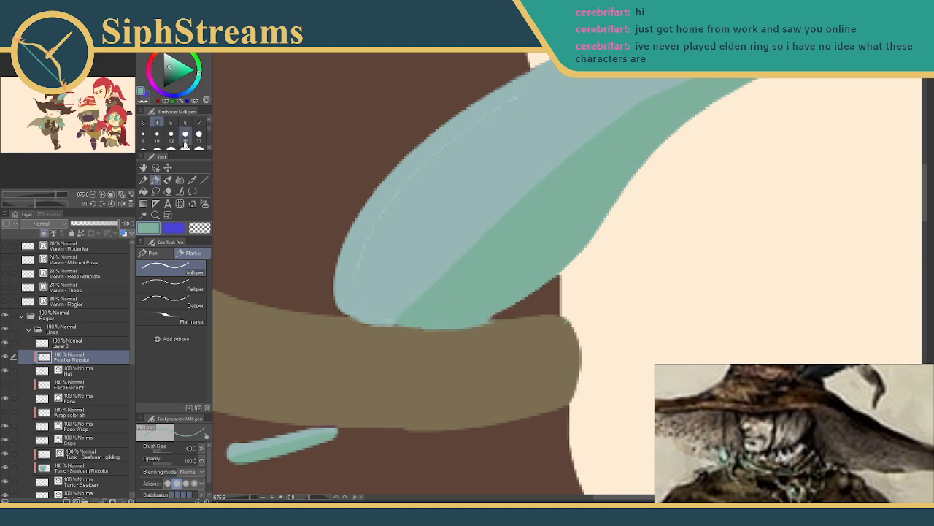
- Paint over the thin broken line inside the feather with its light blue on the Color Fills layer, using a size 12 marker
click(192, 179)
click(155, 180)
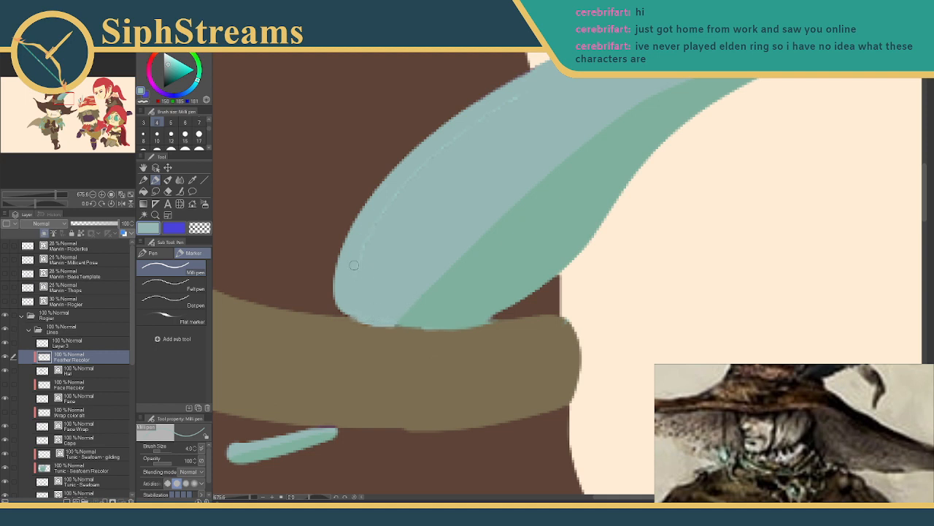
drag(133, 341, 132, 441)
click(75, 408)
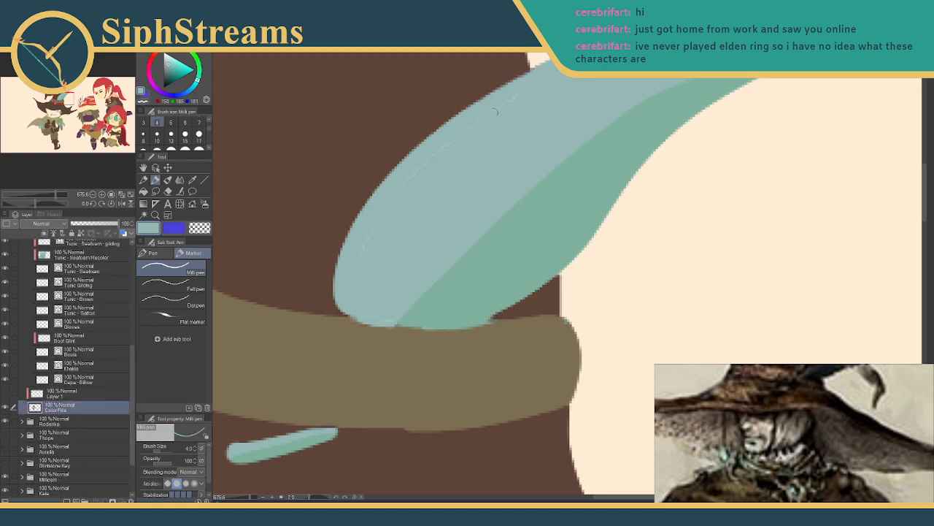
click(171, 133)
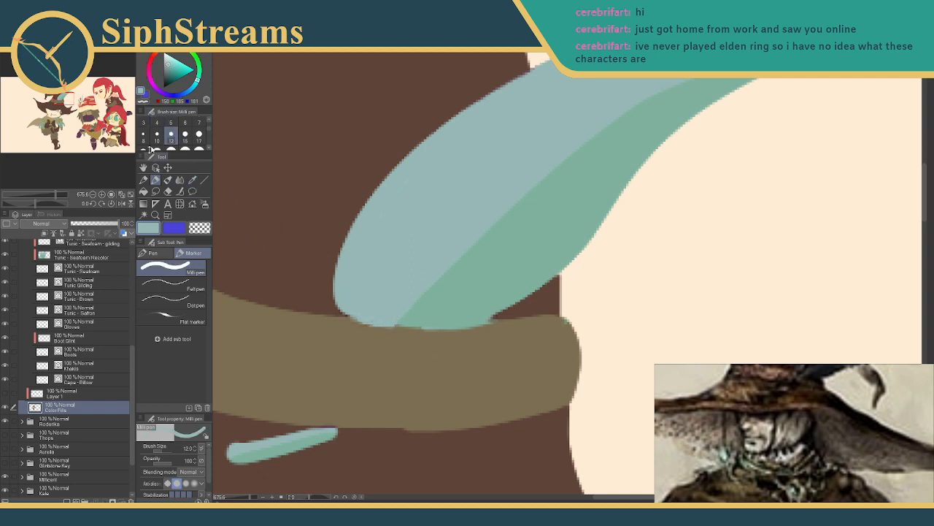
- Sample the hat band's olive-brown, and erase the ragged base of the feather along the band on the Feather Recolor layer
click(192, 179)
click(227, 299)
key(p)
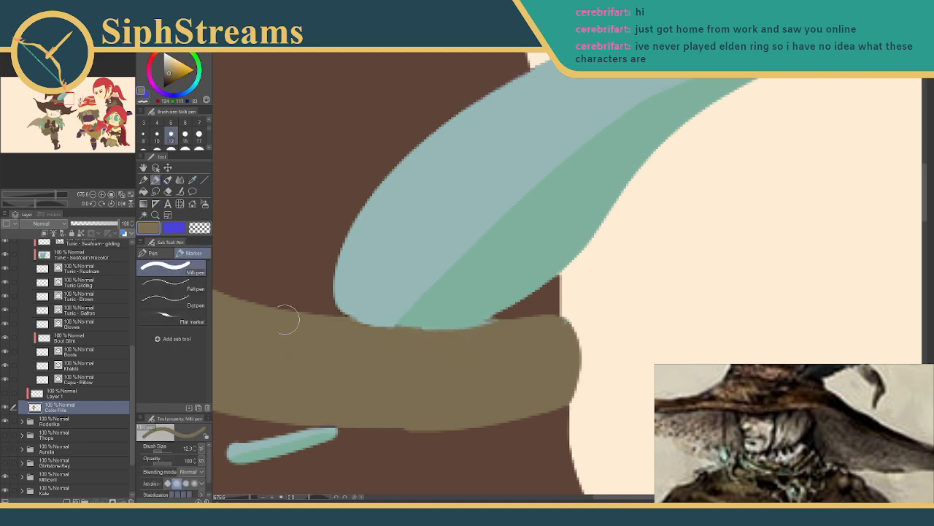
scroll(128, 369, up, 5)
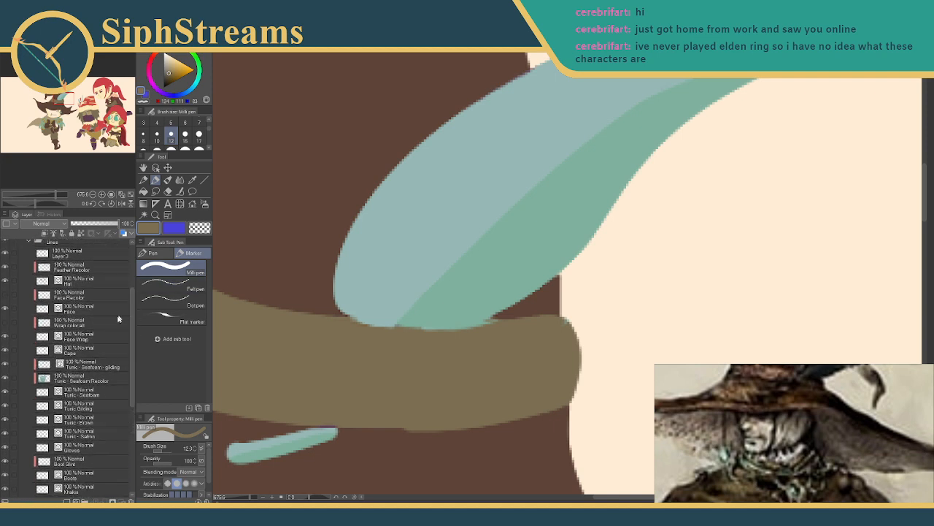
scroll(125, 360, up, 4)
click(78, 358)
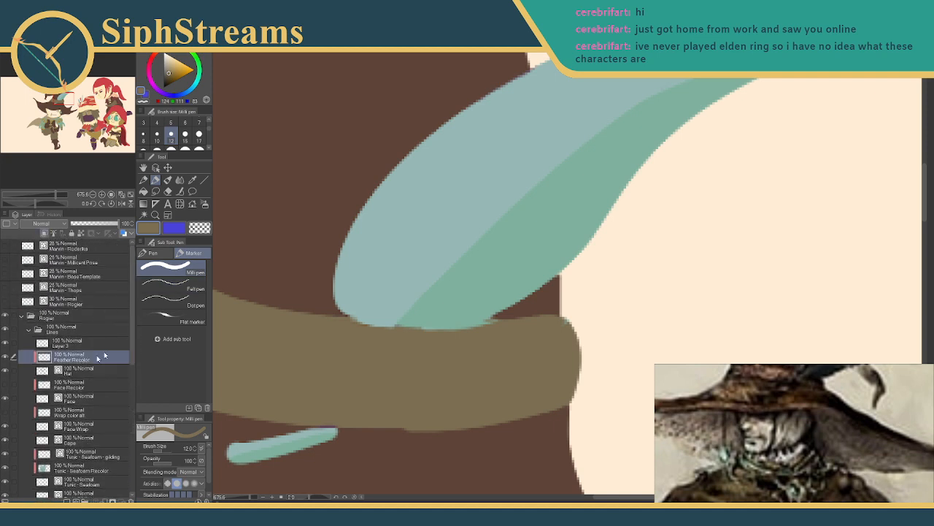
key(e)
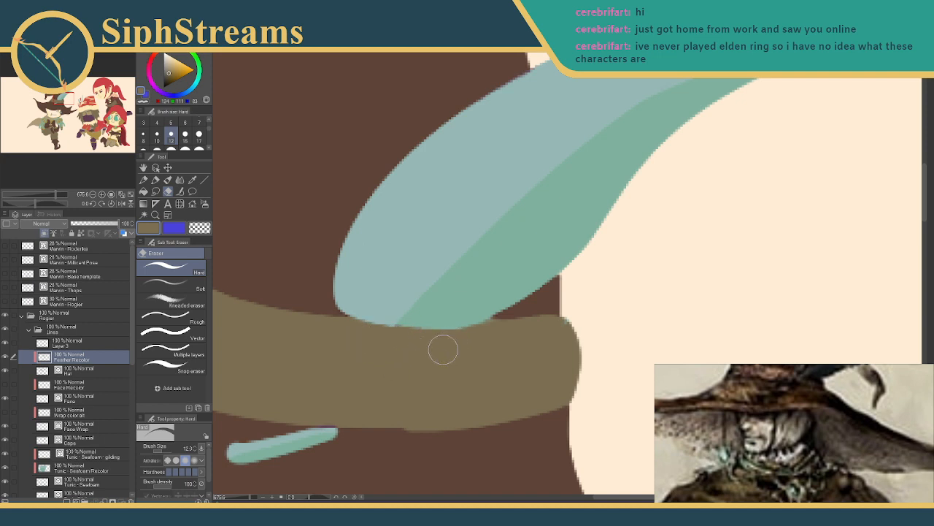
key(p)
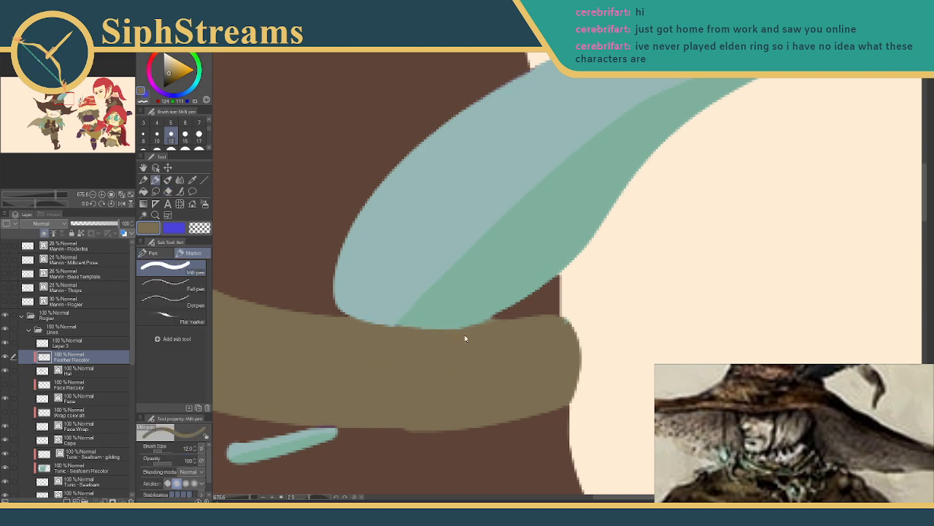
key(e)
key(p)
key(e)
key(p)
- Retouch the quill's end just beneath the hat band with the feather's light blue, using a size 4 marker
mouse_move(282, 326)
mouse_down()
mouse_move(308, 310)
mouse_move(402, 310)
mouse_move(372, 279)
mouse_up()
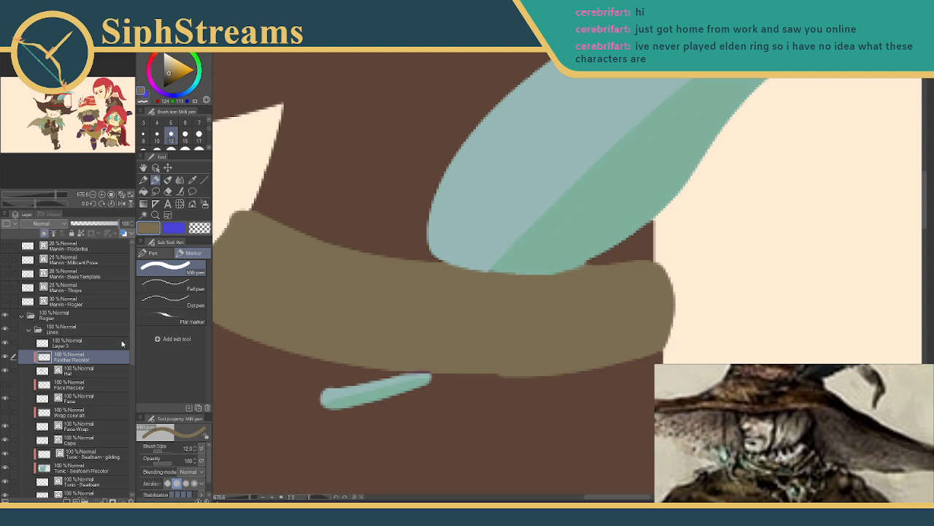
click(156, 123)
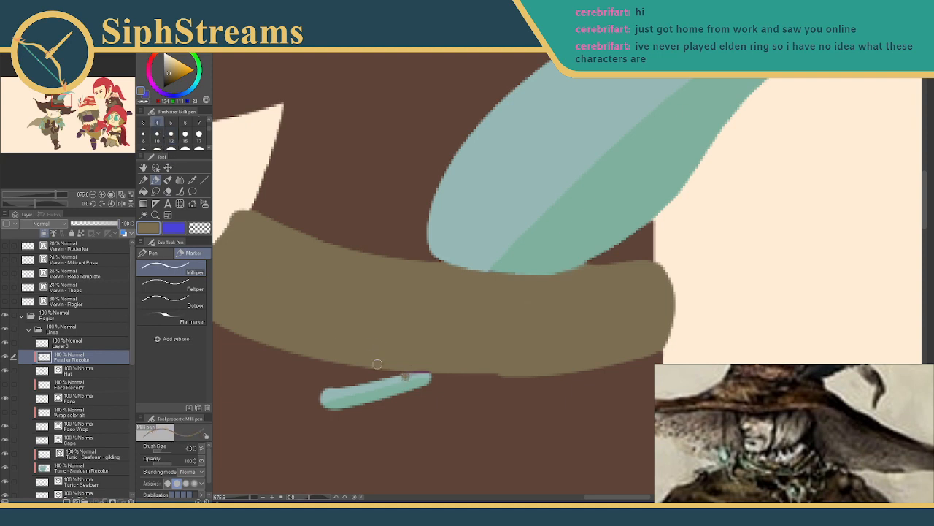
click(192, 179)
click(157, 180)
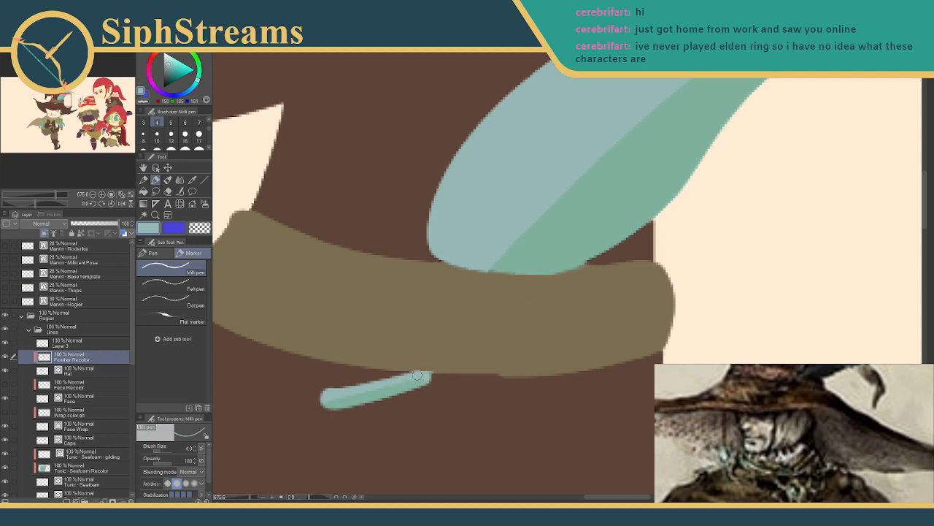
- Examine the whole illustration, and the edges of the hat band and quill up close
drag(297, 313, 333, 374)
drag(249, 498, 238, 498)
drag(342, 434, 294, 446)
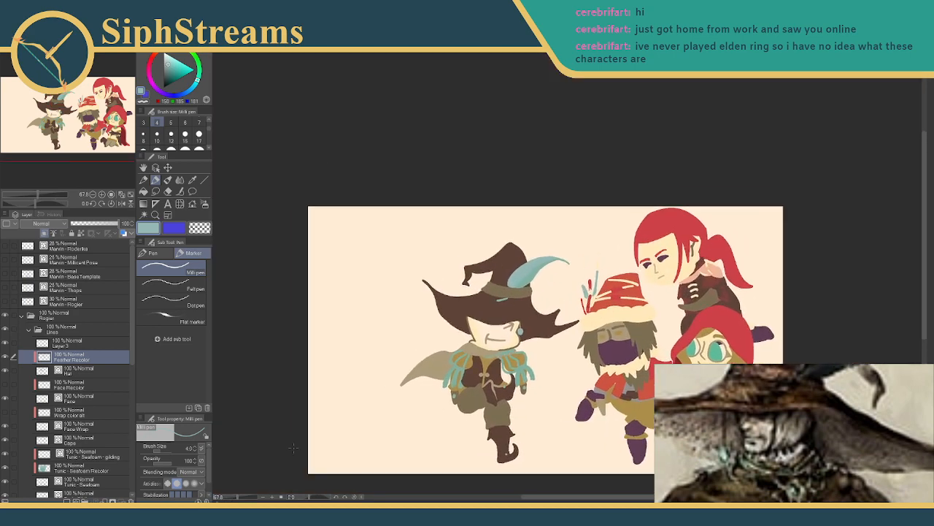
drag(239, 499, 255, 499)
drag(511, 365, 701, 226)
drag(292, 314, 737, 208)
drag(268, 368, 741, 135)
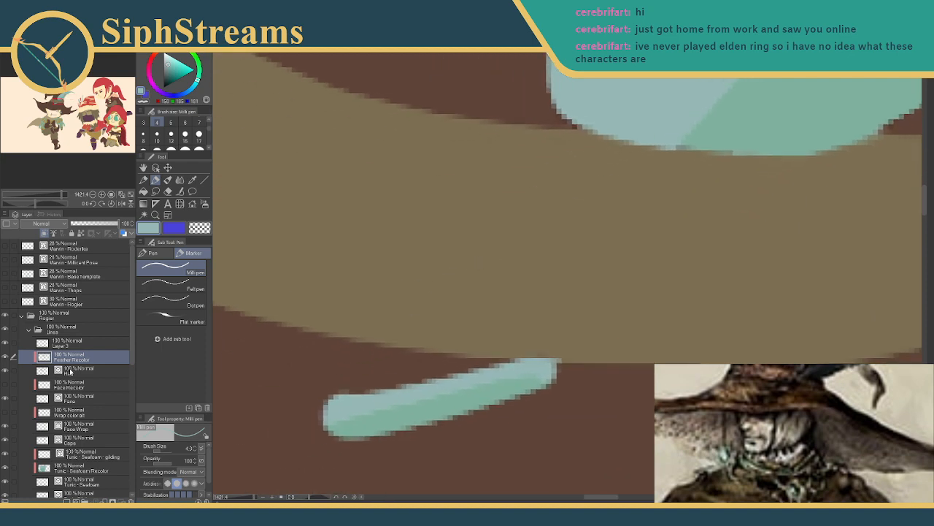
- Extend the quill's tip beneath the hat band with the feather's light blue on the Hat layer, using a size 3 marker
click(76, 370)
click(145, 180)
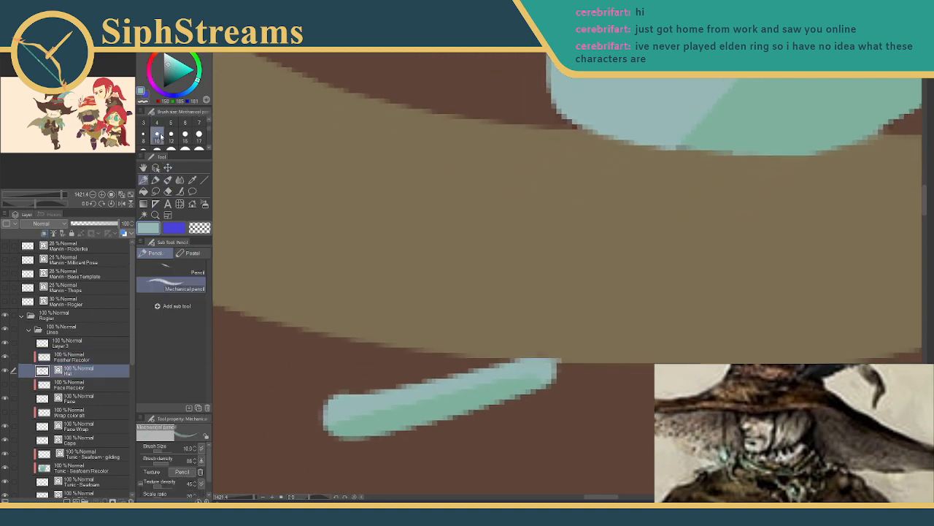
click(155, 179)
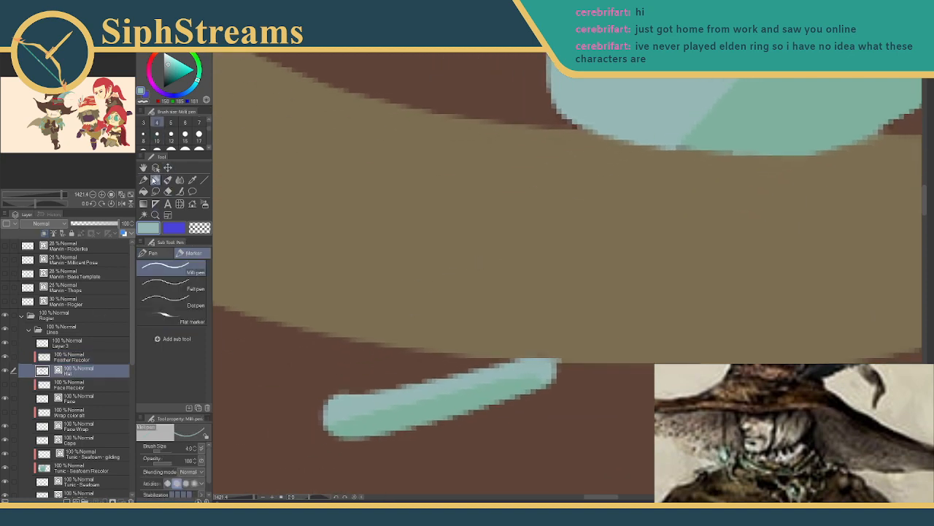
click(143, 122)
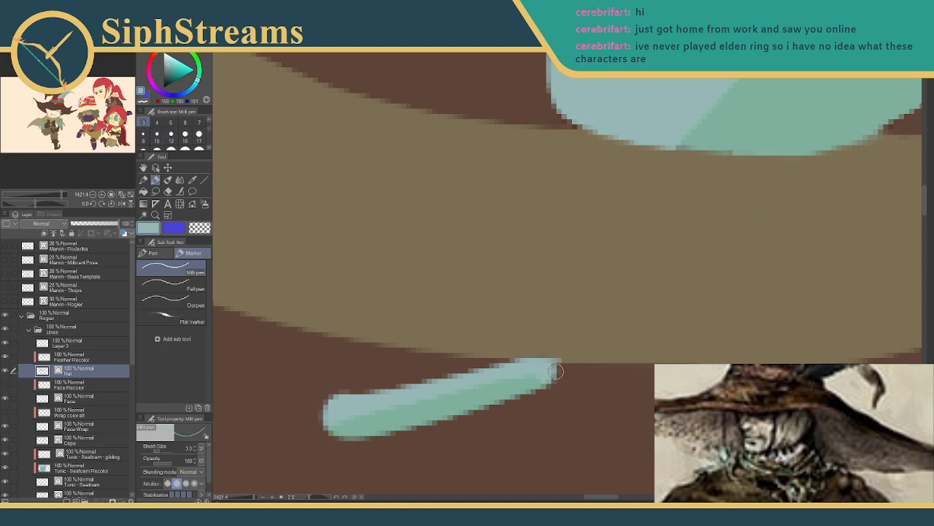
mouse_move(568, 369)
mouse_down()
mouse_move(509, 364)
mouse_move(576, 367)
mouse_up()
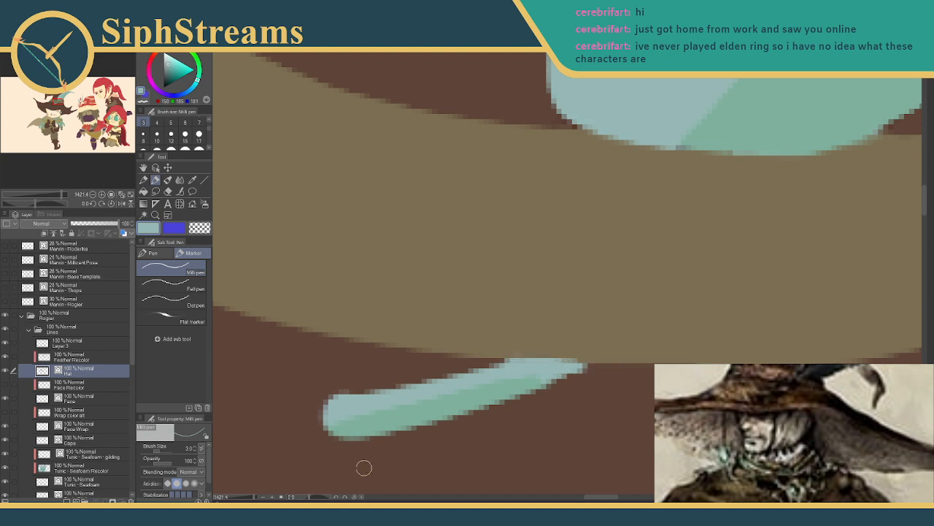
- Sample the quill's darker green and retouch the underside of its tip on the Feather Recolor layer, using the size 3 marker
key(i)
click(369, 422)
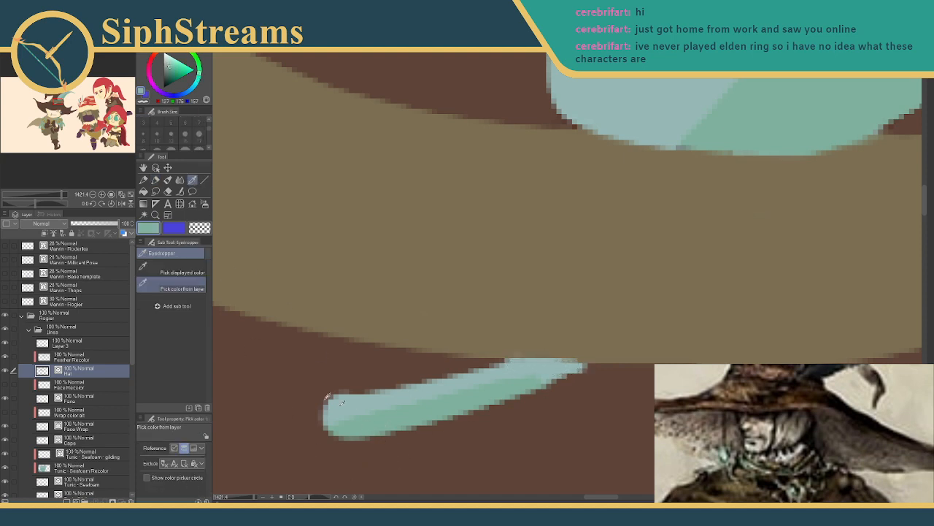
click(70, 358)
click(155, 179)
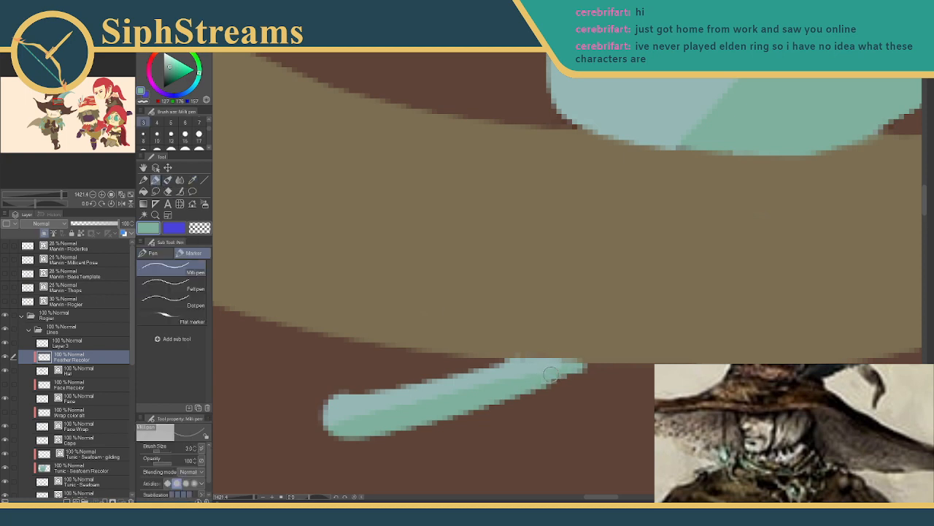
click(242, 499)
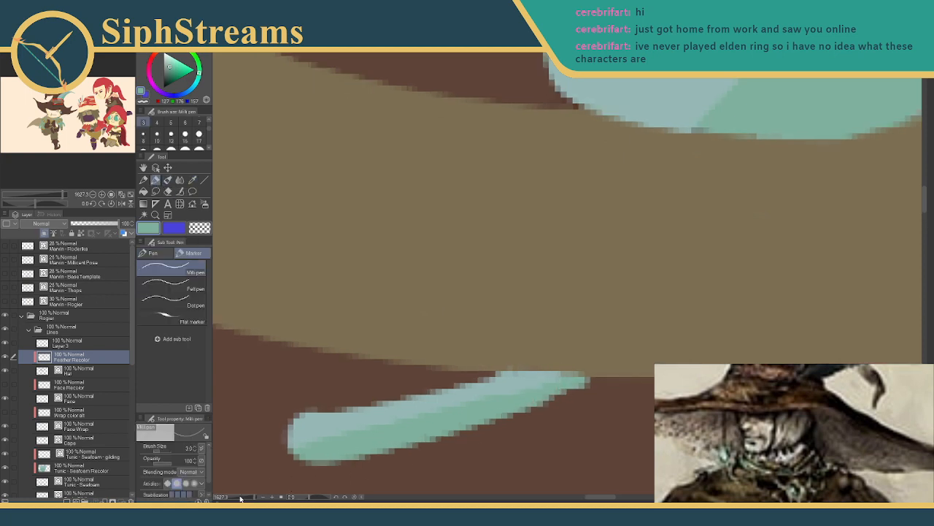
drag(252, 499, 238, 499)
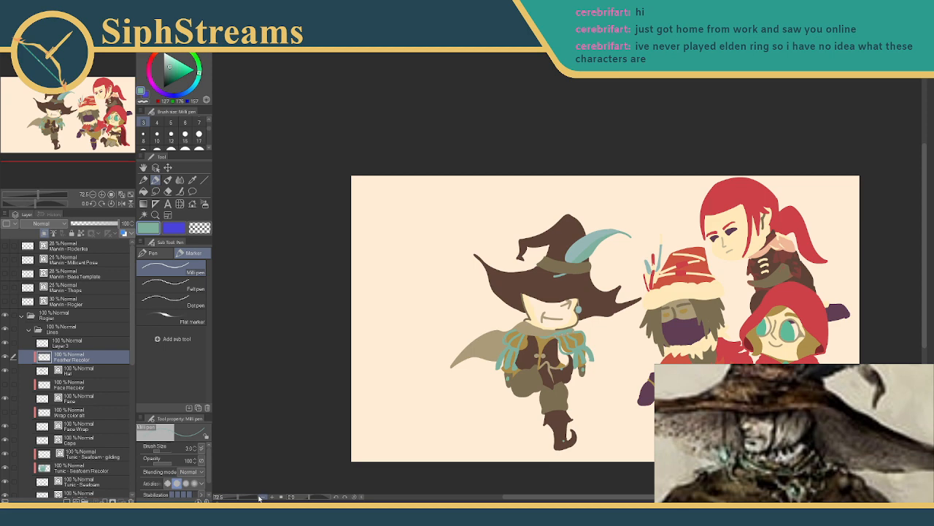
- Collapse the Lines and Rogier folders, show the Thops folder, and move the whole Rogier folder clear of the bearded character
click(29, 329)
click(22, 315)
click(5, 344)
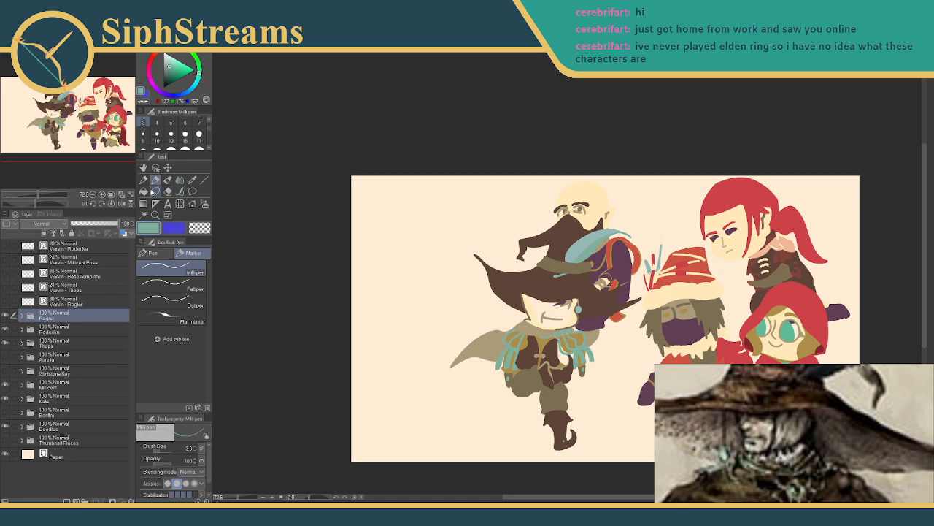
click(168, 168)
drag(522, 340, 420, 324)
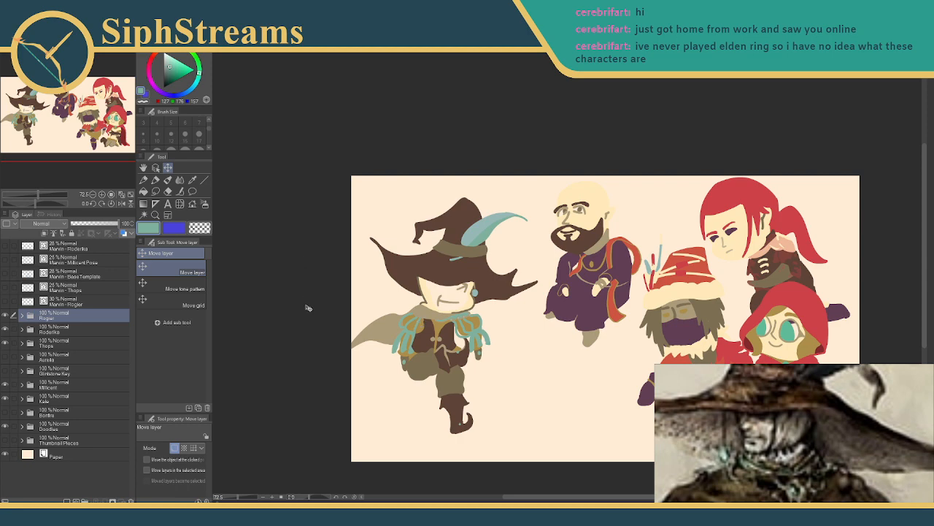
- Sample the hat's brown, darken it, and fill the underside of the brim on both sides of the face on the Color Fills layer
scroll(436, 256, up, 5)
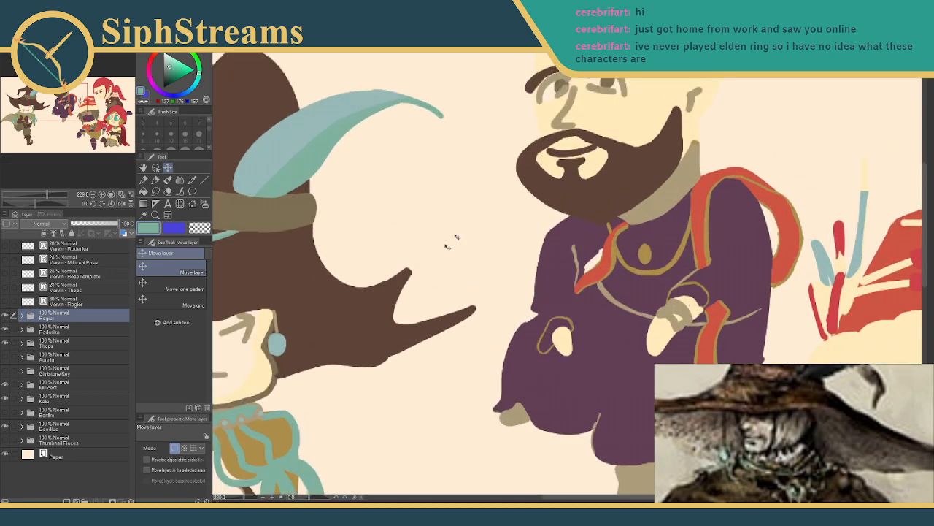
drag(359, 270, 658, 280)
click(193, 180)
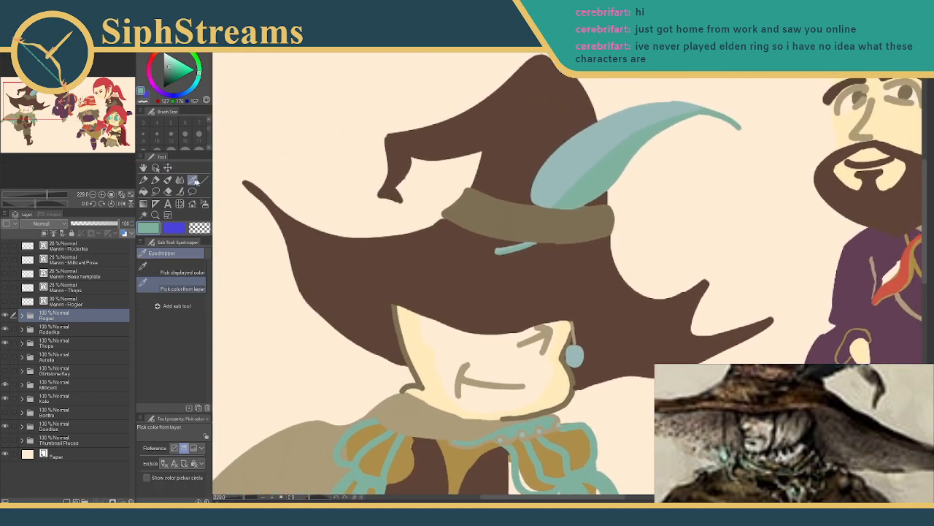
click(364, 300)
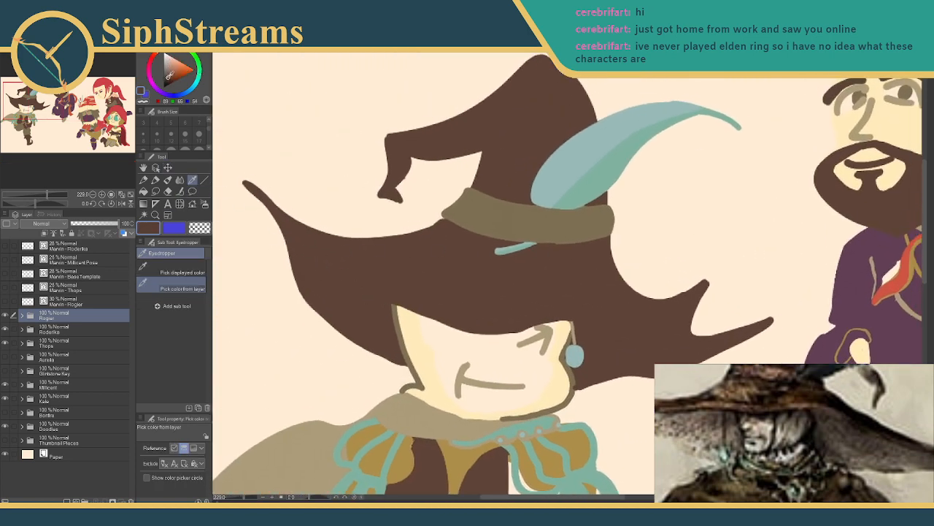
drag(167, 78, 168, 80)
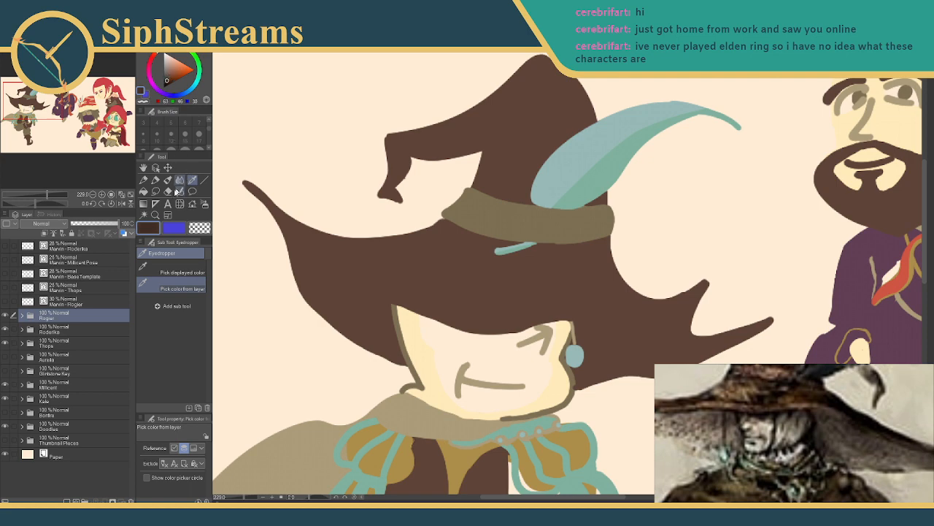
click(143, 192)
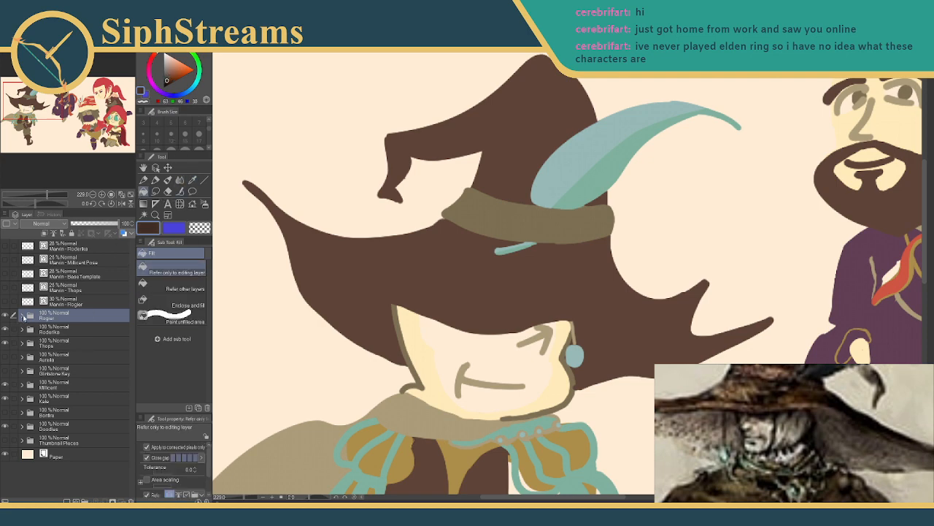
click(23, 316)
click(58, 358)
click(352, 304)
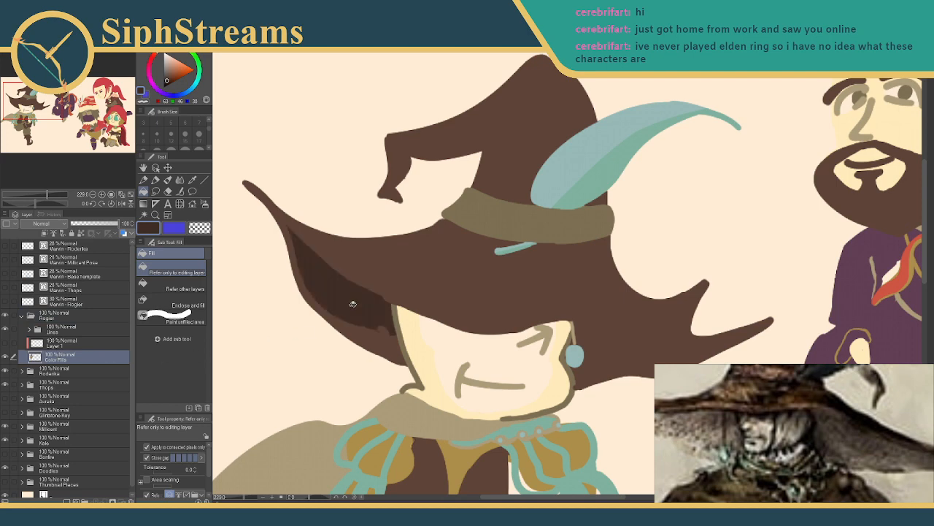
click(604, 354)
click(664, 355)
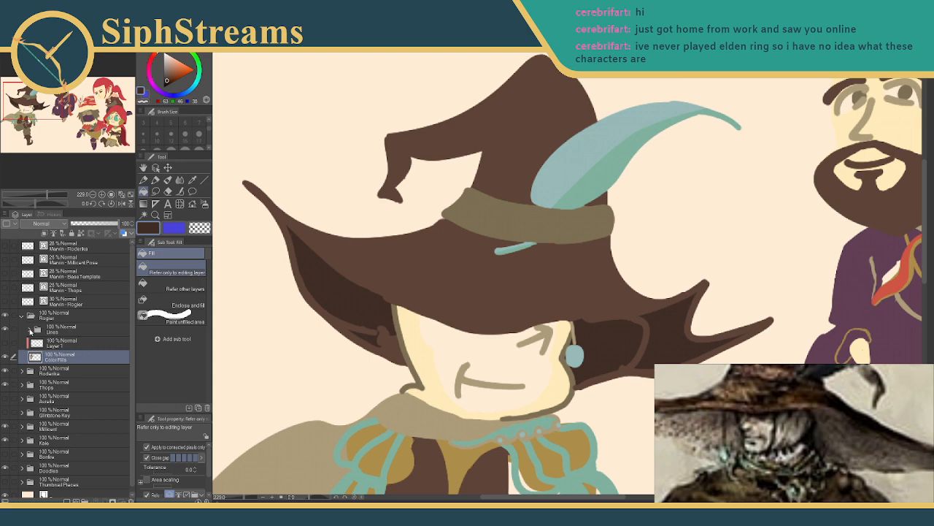
- Paint over the brown lines inside the brim's underside with the dark brown on the Feather Recolor layer, using a size 15 marker
click(29, 330)
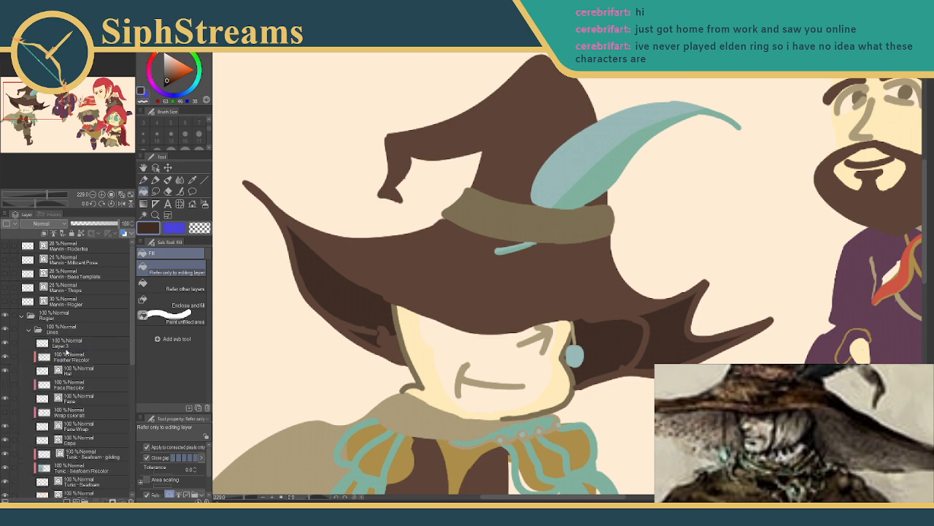
click(66, 348)
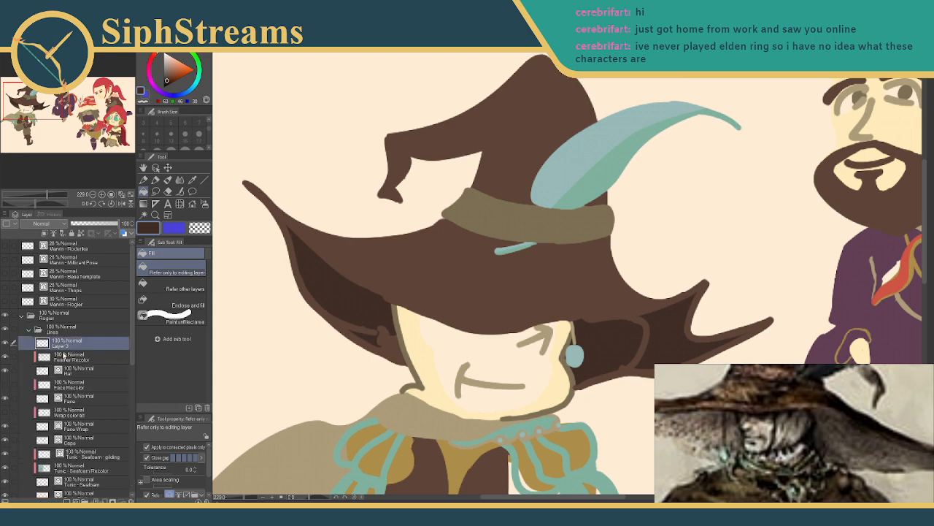
click(63, 356)
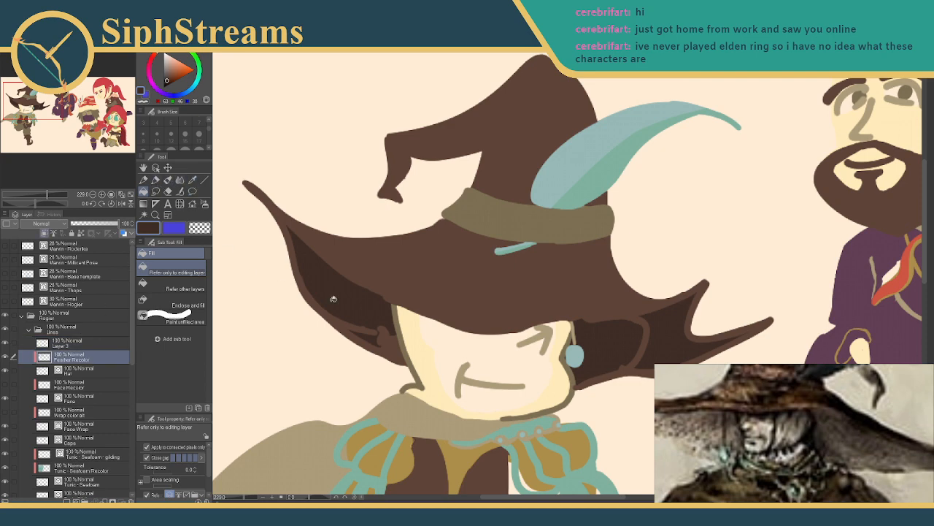
click(155, 179)
click(185, 135)
mouse_move(343, 319)
mouse_down()
mouse_move(387, 330)
mouse_move(395, 348)
mouse_move(377, 339)
mouse_up()
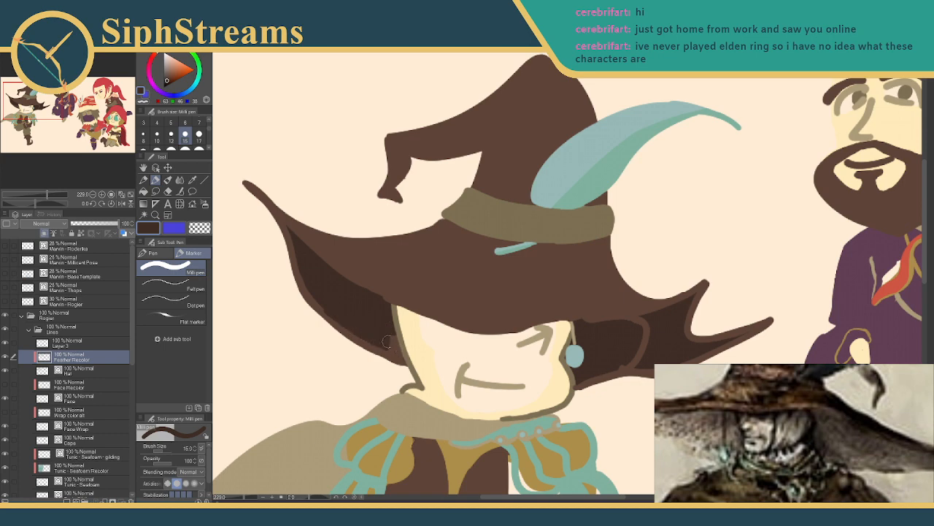
drag(377, 302, 392, 310)
mouse_move(609, 351)
mouse_down()
mouse_move(657, 358)
mouse_move(660, 336)
mouse_move(649, 320)
mouse_move(593, 330)
mouse_move(656, 316)
mouse_move(566, 327)
mouse_up()
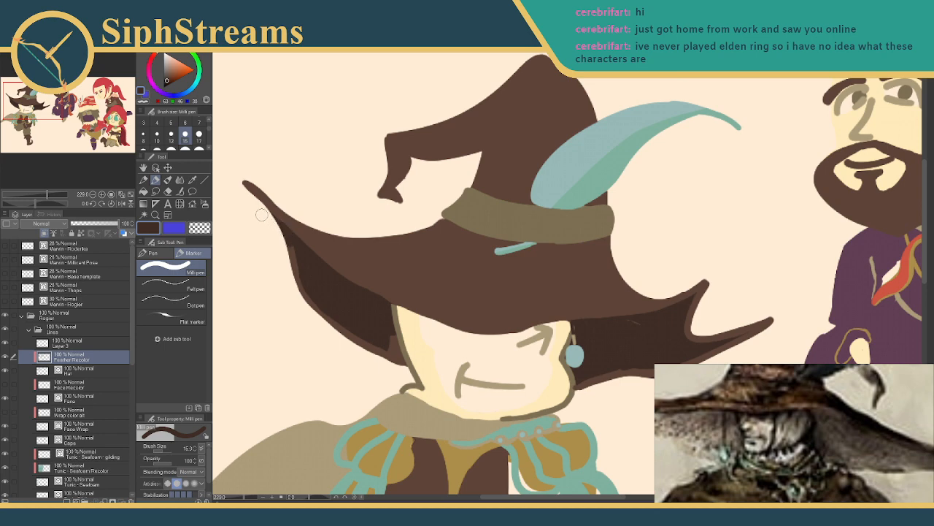
mouse_move(289, 244)
mouse_down()
mouse_move(304, 288)
mouse_move(290, 259)
mouse_move(363, 364)
mouse_move(336, 323)
mouse_move(365, 339)
mouse_up()
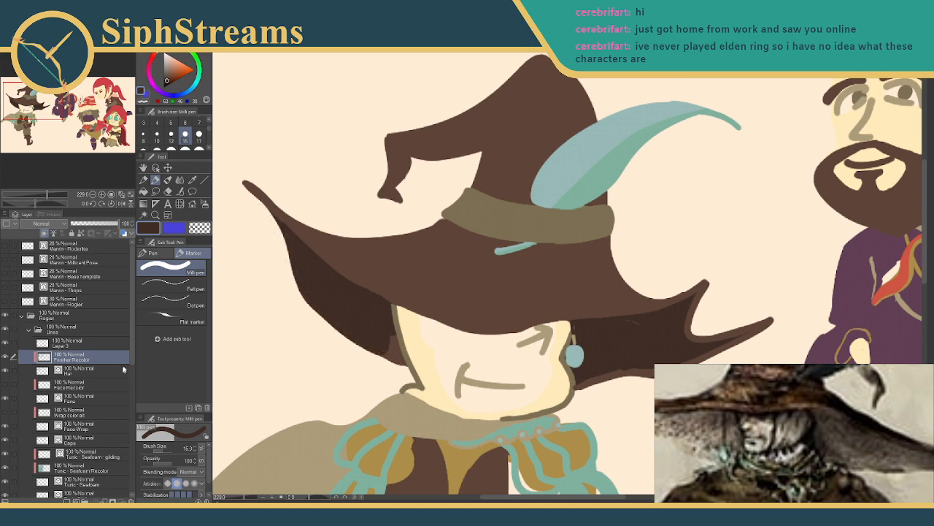
- Fill the leftover brown strip of the brim's underside beside the face with dark brown on the Color Fills layer
scroll(91, 429, down, 5)
click(70, 422)
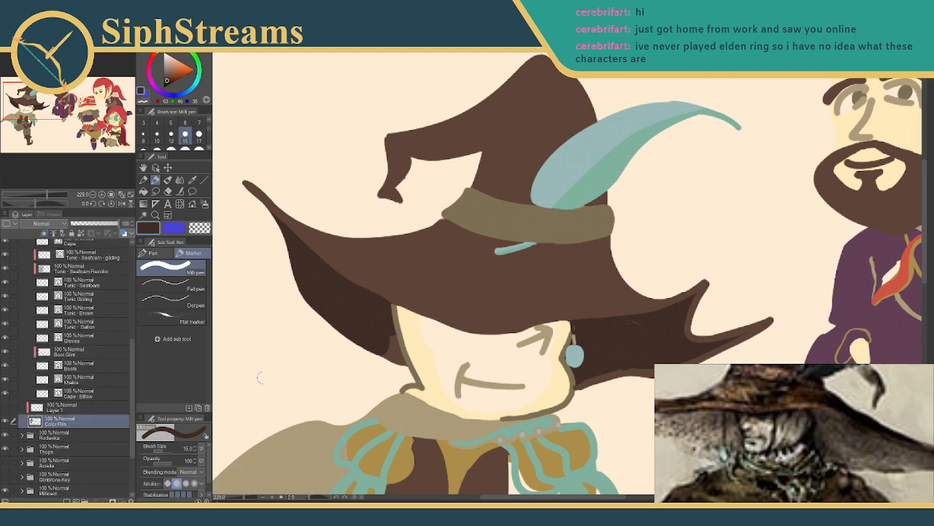
mouse_move(396, 332)
mouse_down()
mouse_move(390, 359)
mouse_move(388, 350)
mouse_up()
key(ctrl+z)
click(144, 192)
click(397, 351)
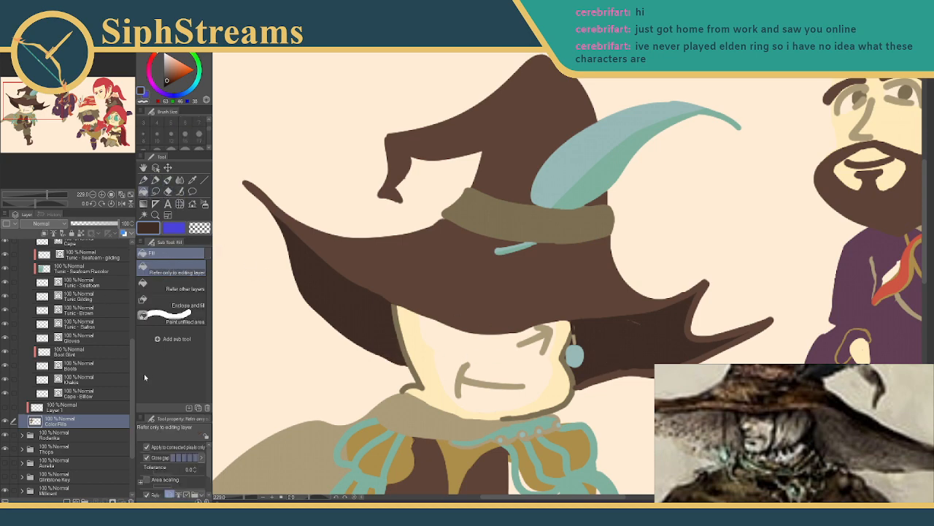
- Delete Layer 3 from the Lines folder
scroll(98, 326, up, 4)
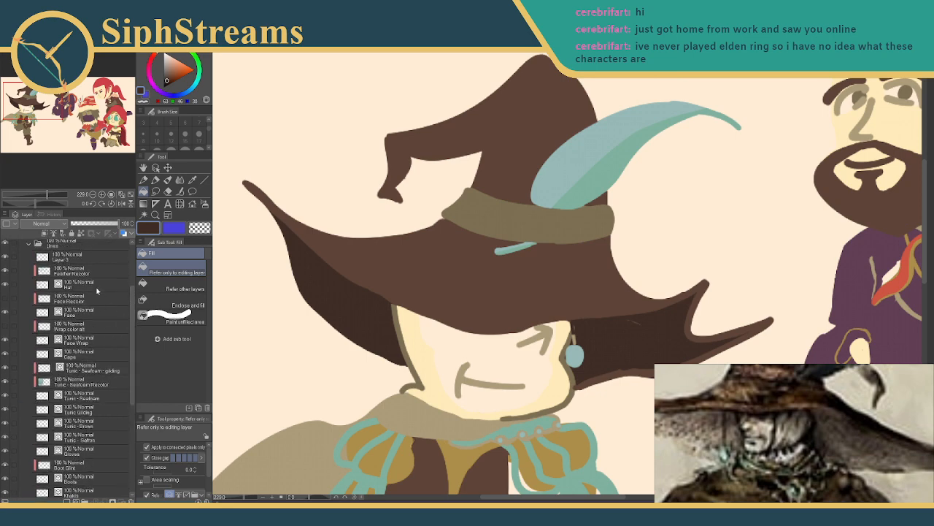
click(98, 292)
key(e)
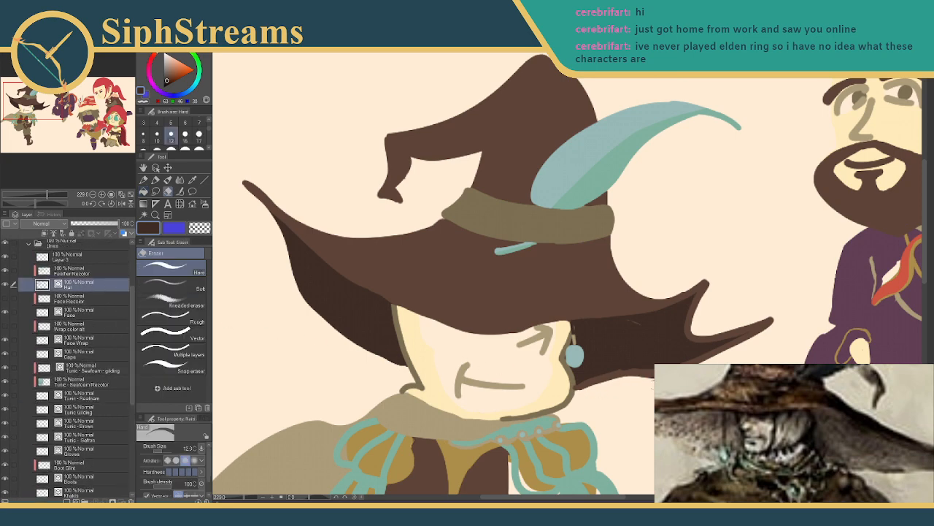
key(g)
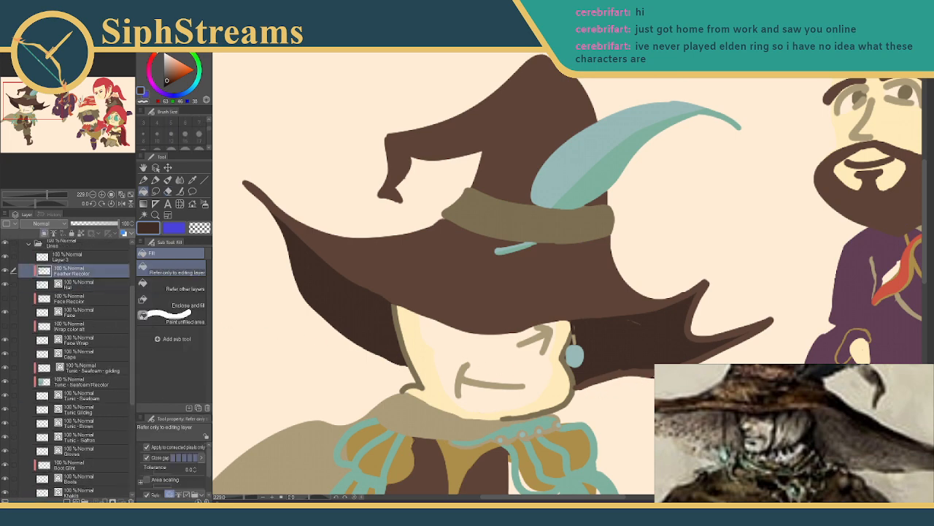
right_click(74, 253)
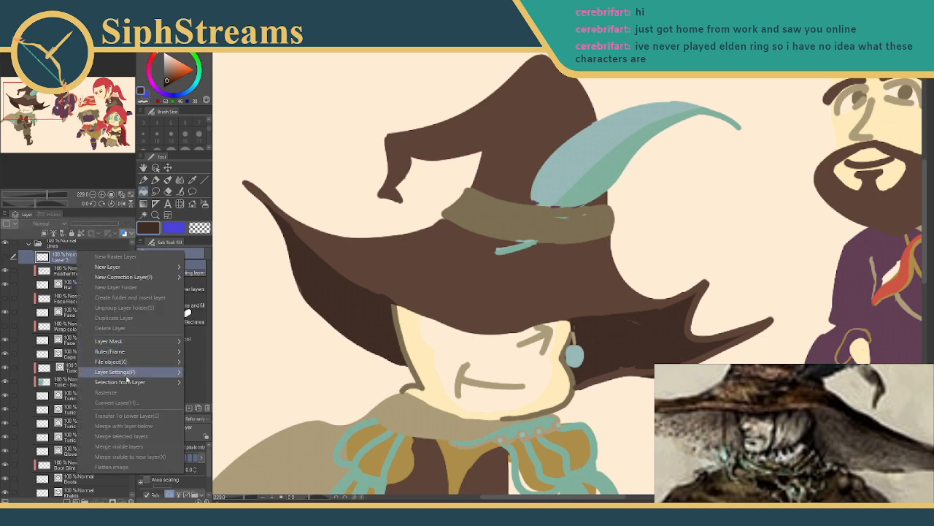
click(66, 265)
right_click(82, 262)
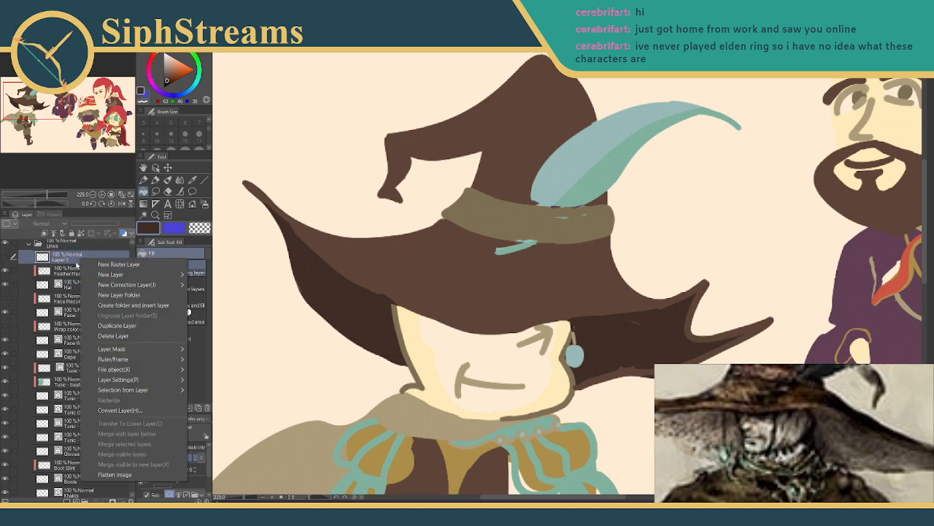
click(135, 335)
- Toggle the visibility of Layer 1 to check what it holds
drag(135, 343, 139, 408)
click(55, 392)
click(4, 391)
click(5, 392)
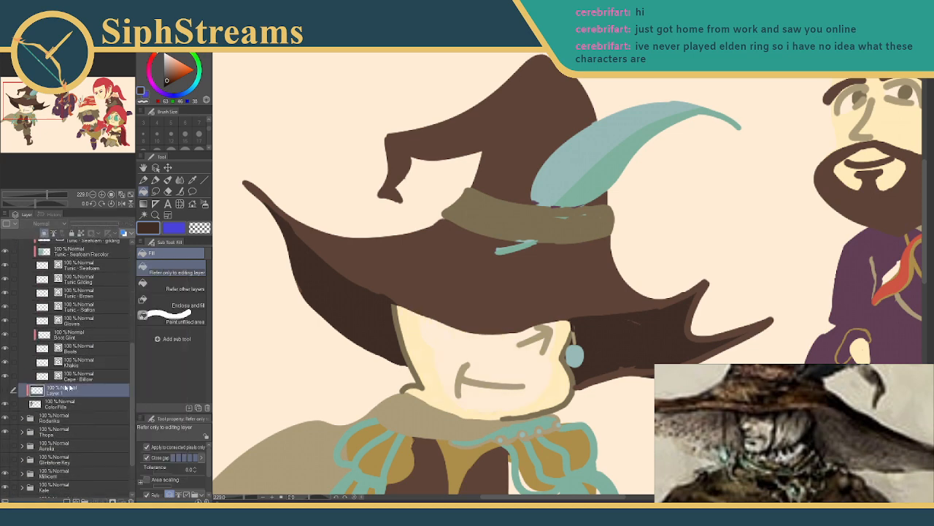
- Examine the ragged lower edge of the brim behind the earring up close and identify the layer it belongs to
drag(244, 498, 248, 497)
drag(434, 434, 402, 288)
drag(666, 353, 450, 335)
ctrl+shift+click(501, 316)
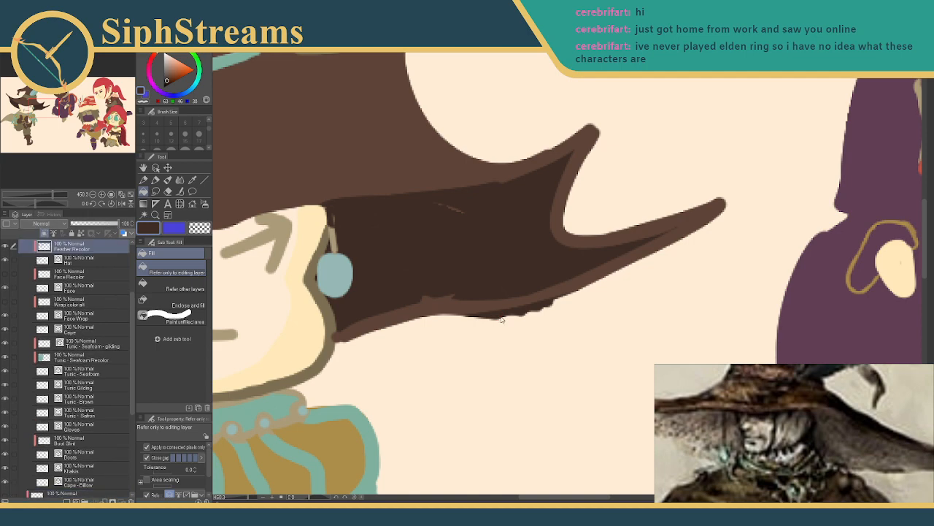
click(83, 271)
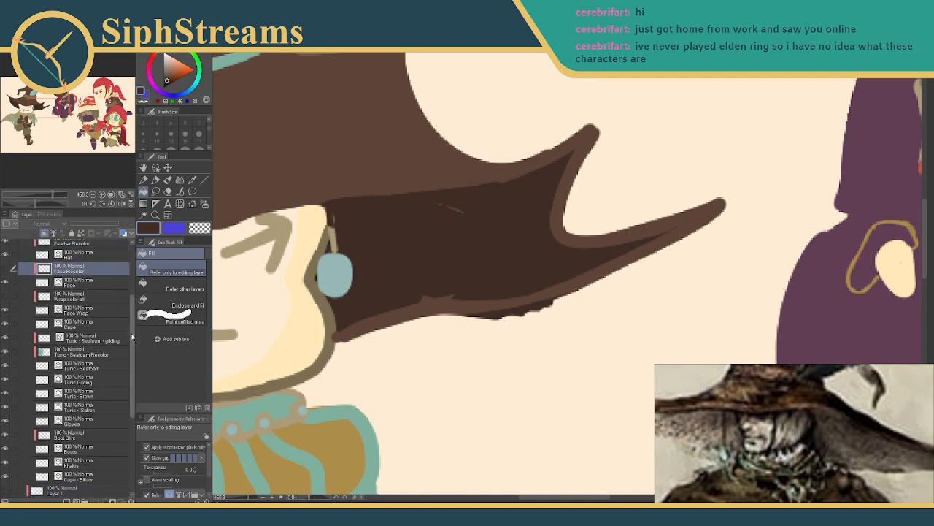
drag(131, 338, 120, 247)
- Select the Hat vector layer with the Simplify vector line tool and hide the Feather Recolor layer to expose the brim's lines
click(67, 358)
key(ctrl+z)
key(ctrl+z)
key(ctrl+z)
key(ctrl+y)
key(ctrl+y)
key(ctrl+y)
click(86, 357)
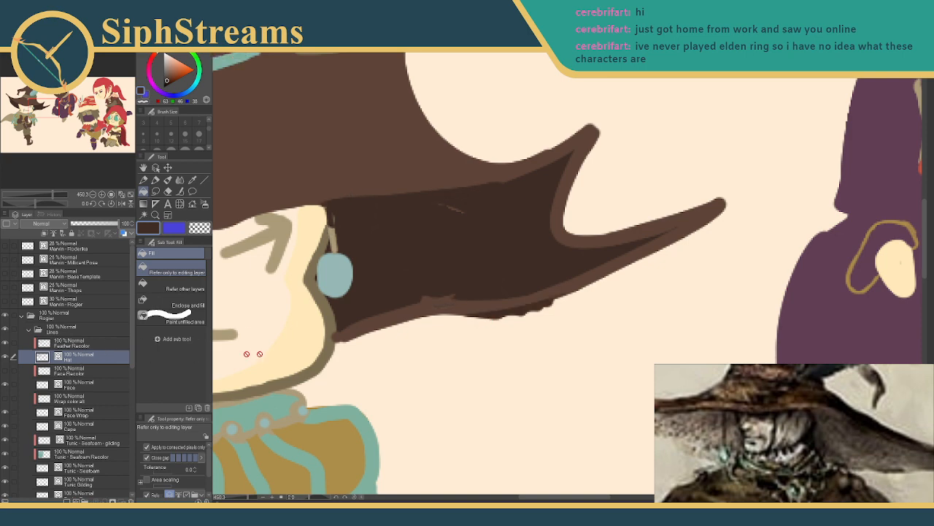
click(180, 191)
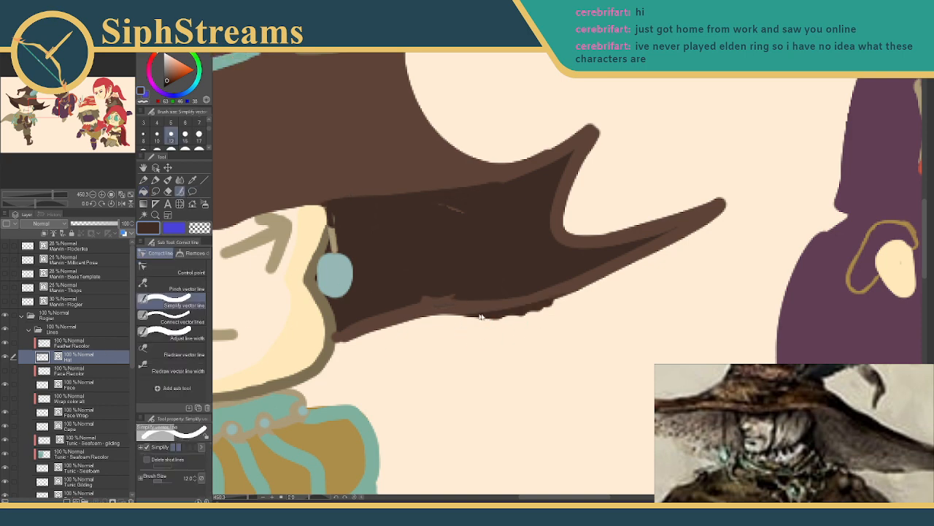
click(6, 342)
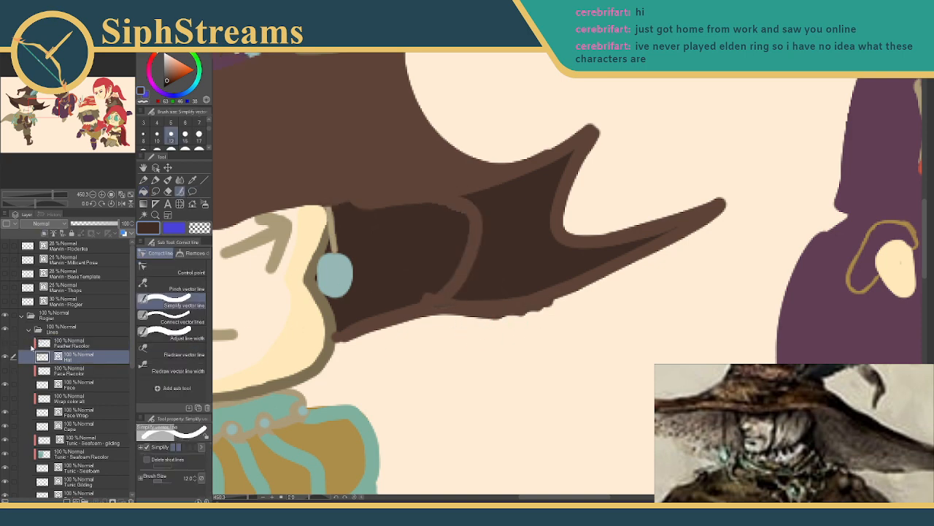
- Try to pull the stray line fragments off the brim's ragged lower edge and extend the edge line towards the brim's tip
ctrl+click(511, 316)
mouse_move(510, 319)
mouse_down()
mouse_move(522, 367)
mouse_move(499, 319)
mouse_move(512, 352)
mouse_up()
key(ctrl+z)
key(ctrl+z)
drag(540, 305, 543, 374)
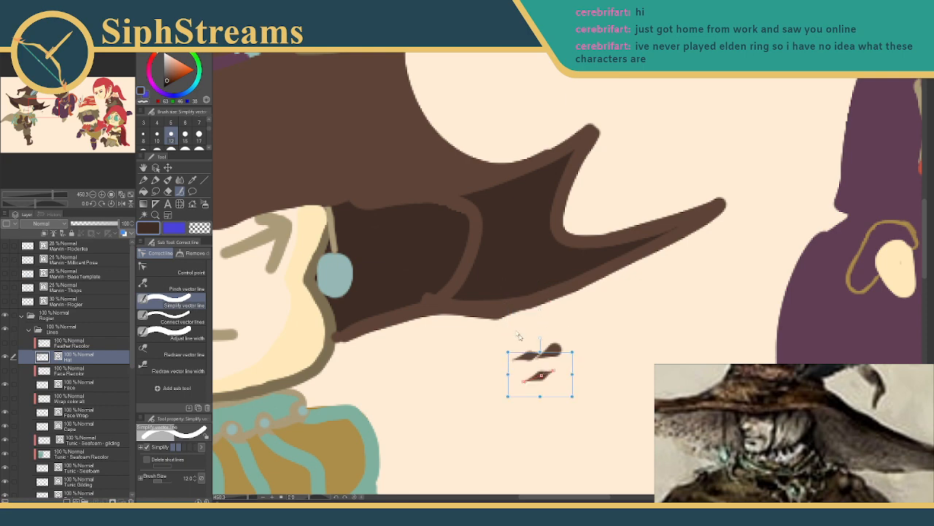
ctrl+click(497, 316)
mouse_move(497, 314)
mouse_down()
mouse_move(528, 311)
mouse_move(556, 292)
mouse_up()
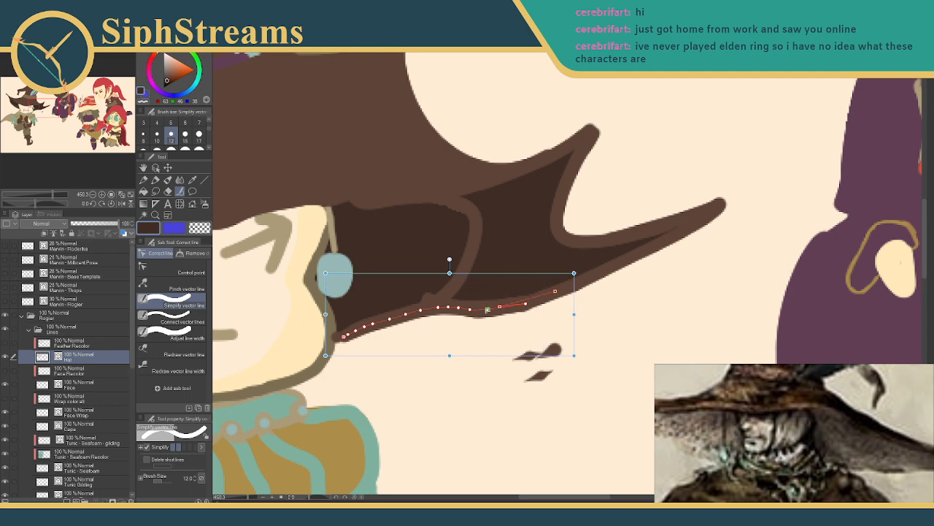
- Erase the detached line fragments below the brim and show the Feather Recolor layer again
key(e)
mouse_move(552, 354)
mouse_down()
mouse_move(527, 355)
mouse_move(560, 366)
mouse_up()
key(y)
drag(439, 345, 525, 422)
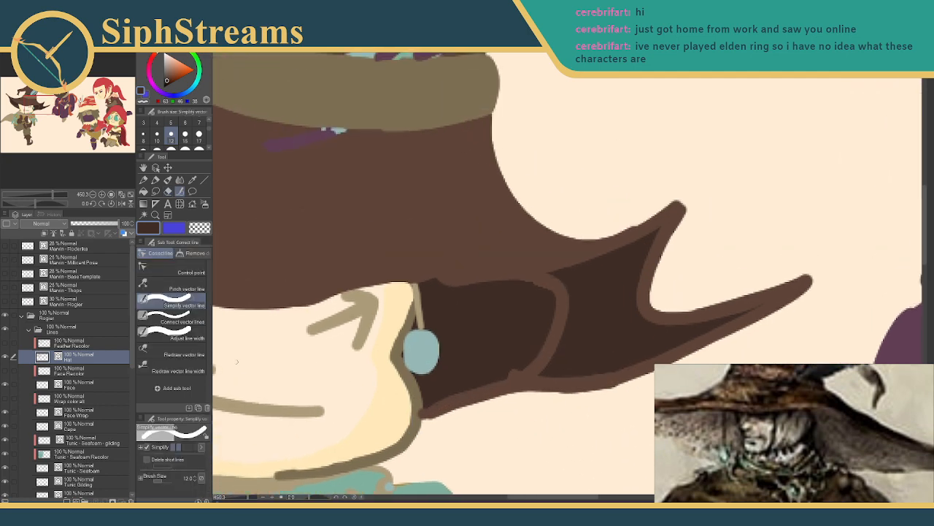
click(6, 343)
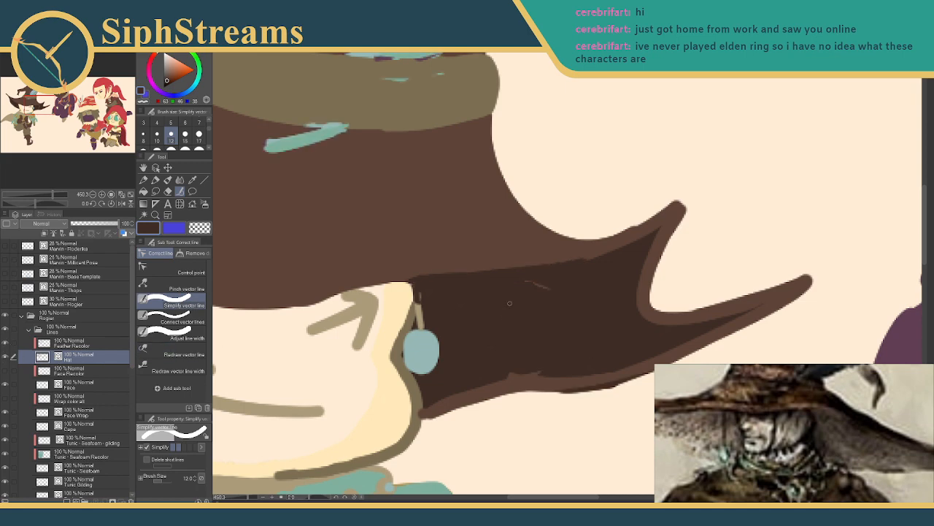
- Try to paint dark brown over the leftover marks and lower edge of the brim's underside on the Hat layer
key(p)
mouse_move(567, 304)
mouse_down()
mouse_move(517, 292)
mouse_move(536, 294)
mouse_up()
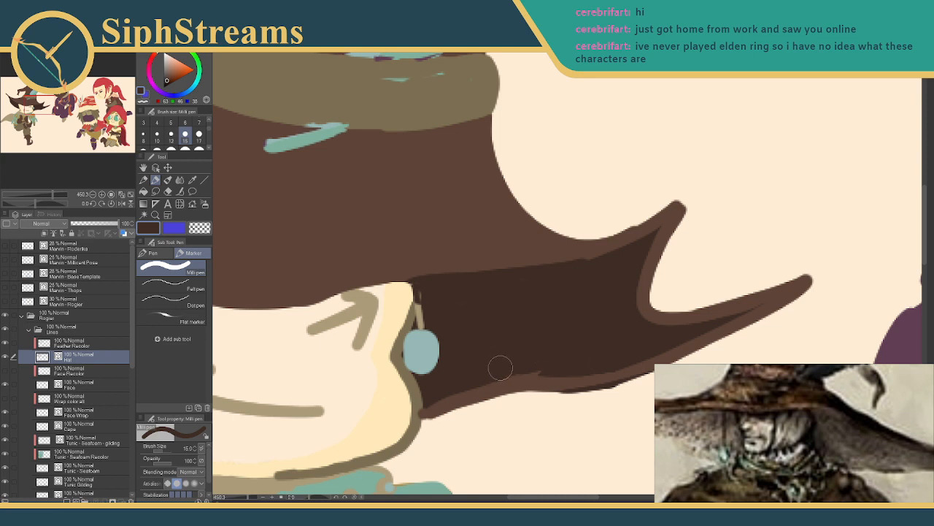
mouse_move(513, 364)
mouse_down()
mouse_move(435, 422)
mouse_move(439, 385)
mouse_up()
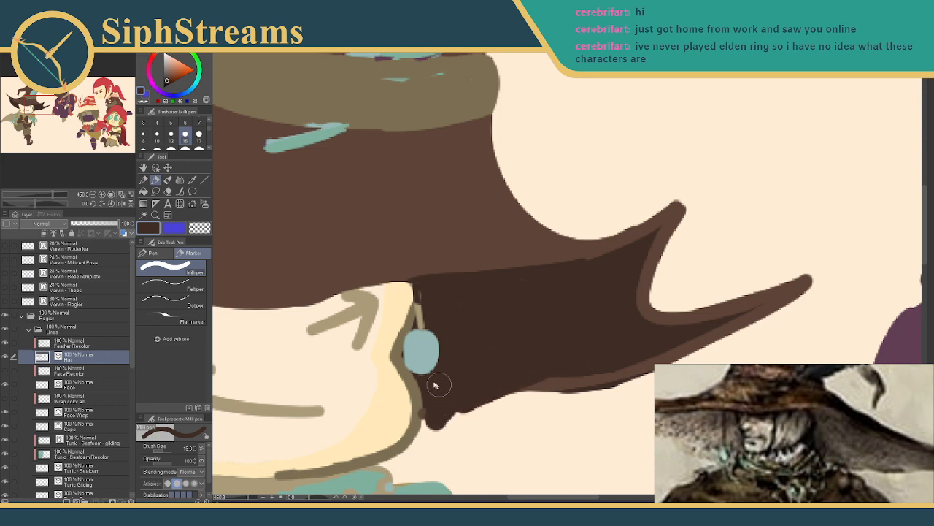
key(ctrl+z)
- Undo the recent brim line edits, back to the smooth lower edge and the state before Layer 3 was deleted
click(67, 340)
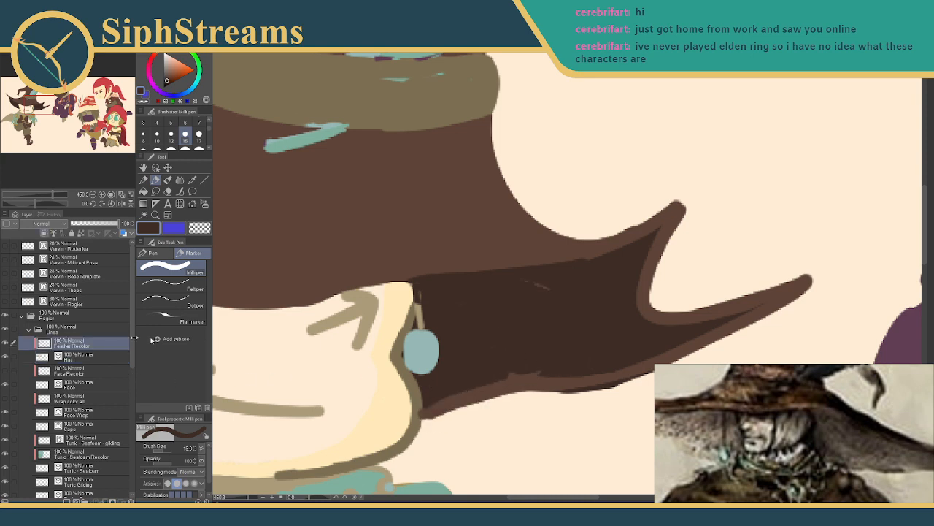
ctrl+shift+click(540, 285)
ctrl+shift+click(540, 285)
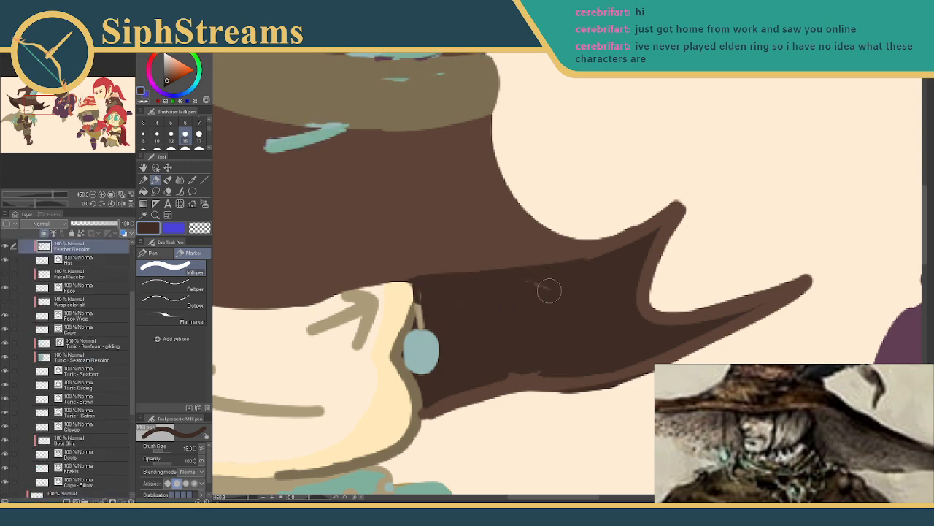
key(ctrl+z)
key(ctrl+z)
key(ctrl+z)
key(ctrl+z)
key(ctrl+z)
key(ctrl+z)
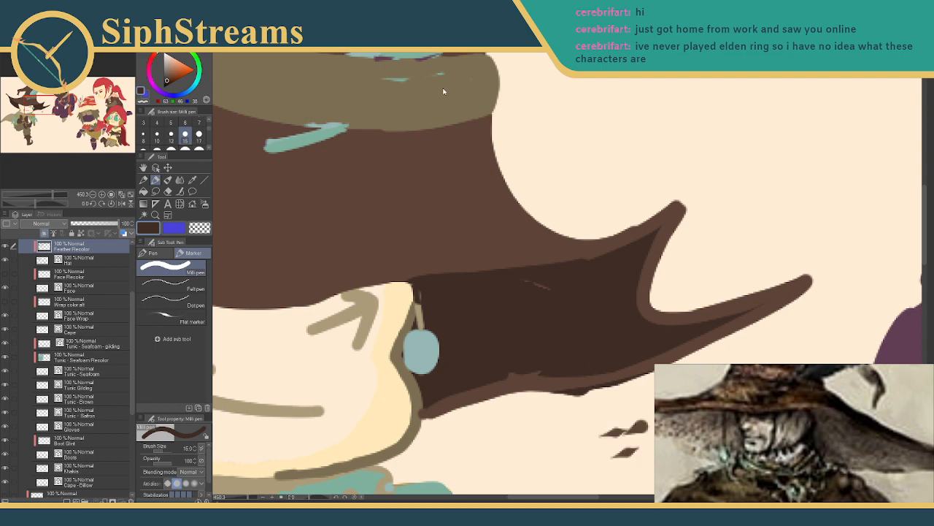
key(ctrl+z)
key(ctrl+z)
key(ctrl+shift+n)
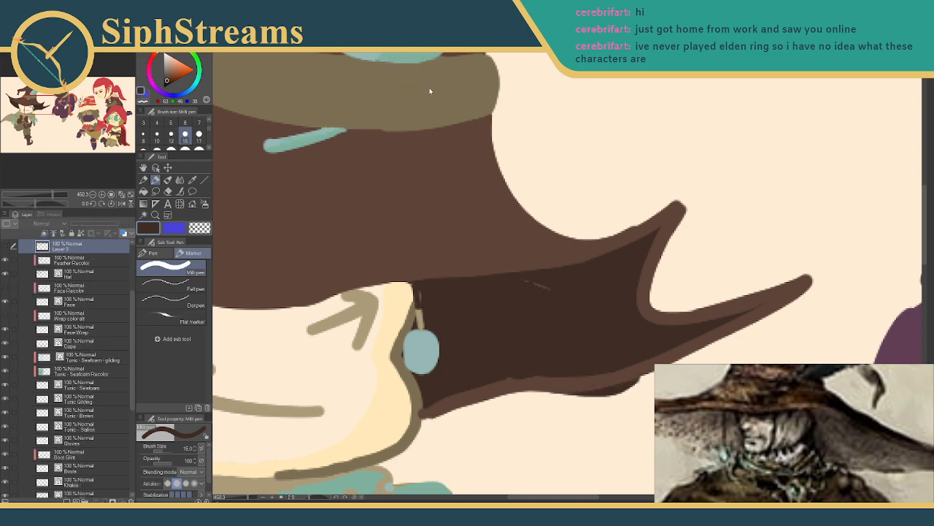
- Hide the Feather Recolor layer and erase the line bulging below the brim's lower edge on the Hat layer
click(7, 260)
ctrl+click(600, 399)
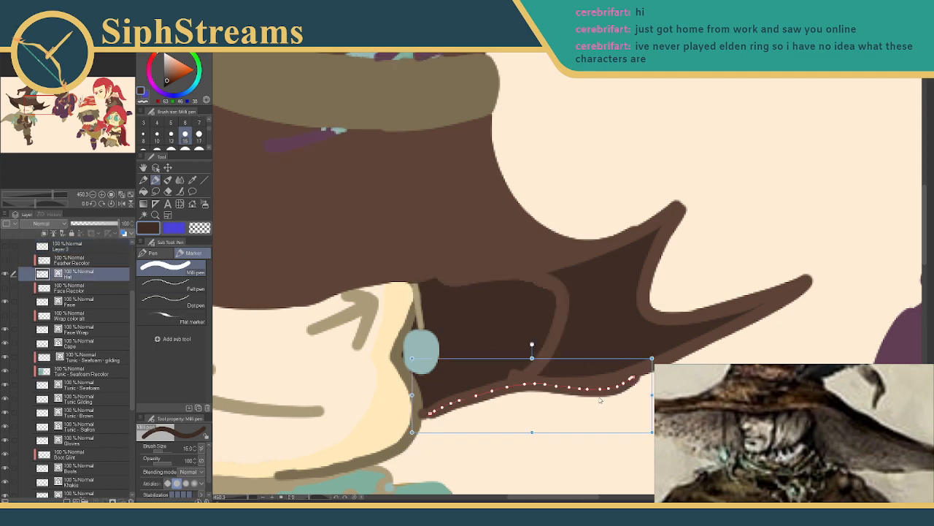
mouse_move(432, 354)
mouse_down()
mouse_move(884, 306)
mouse_move(831, 350)
mouse_move(387, 364)
mouse_move(381, 356)
mouse_up()
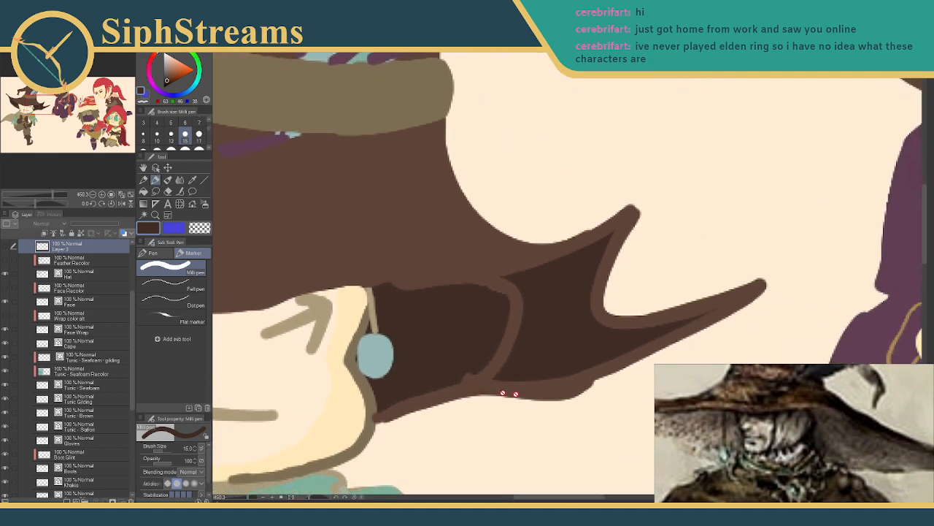
ctrl+click(549, 398)
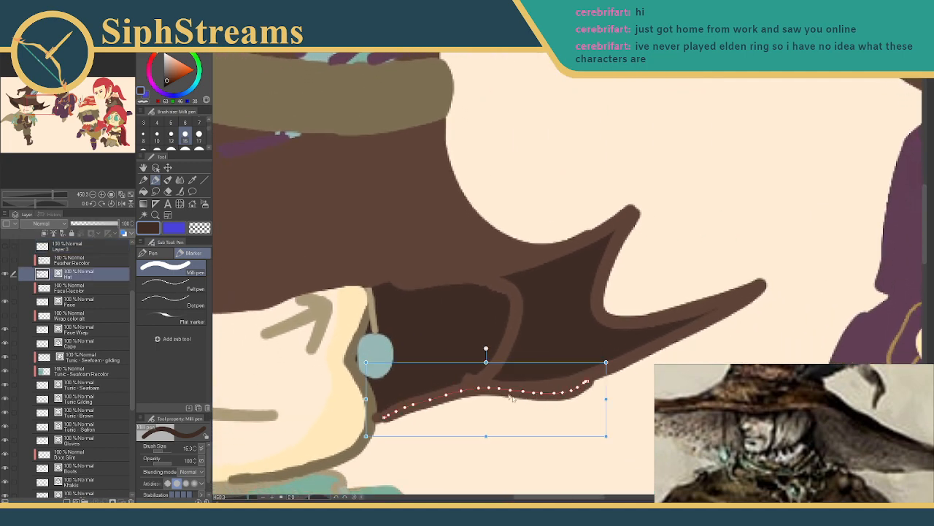
key(e)
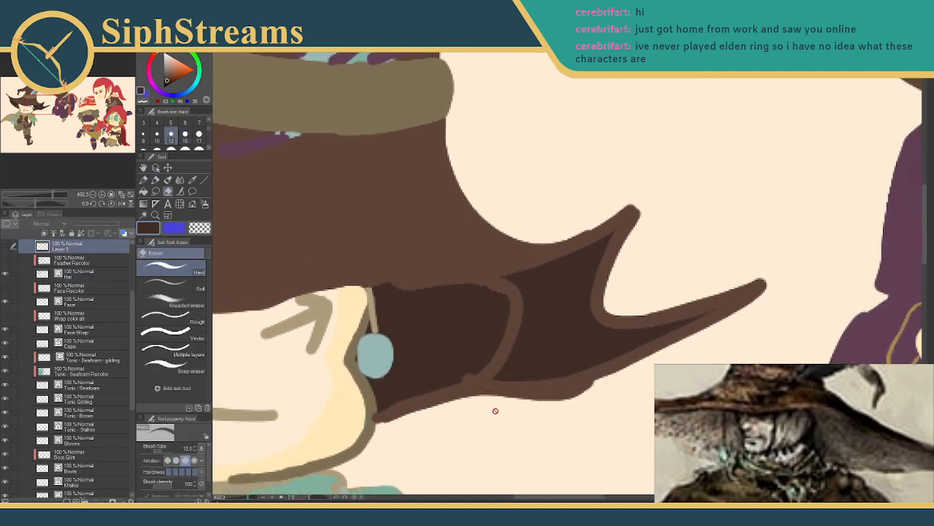
ctrl+click(521, 402)
mouse_move(521, 403)
mouse_down()
mouse_move(566, 402)
mouse_move(549, 404)
mouse_move(598, 386)
mouse_move(574, 399)
mouse_move(592, 388)
mouse_move(467, 404)
mouse_move(527, 399)
mouse_move(496, 399)
mouse_move(453, 421)
mouse_up()
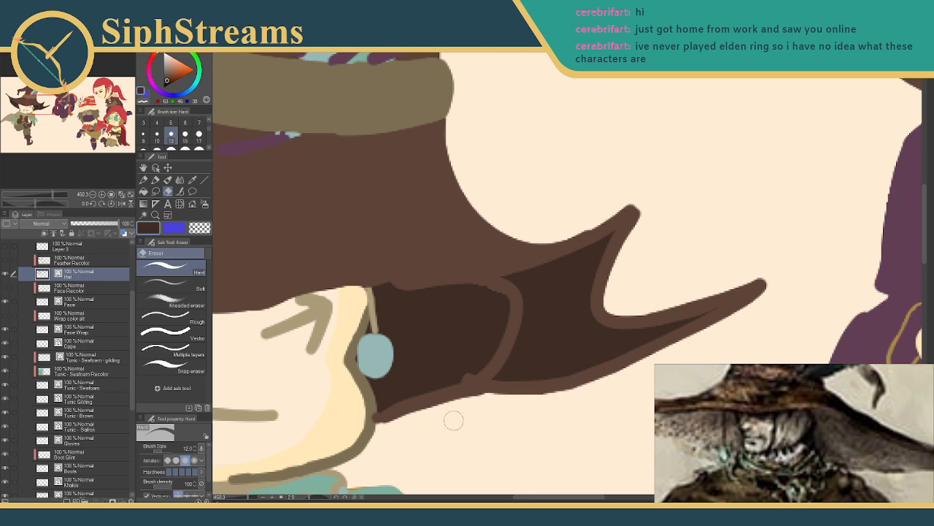
key(p)
ctrl+click(478, 387)
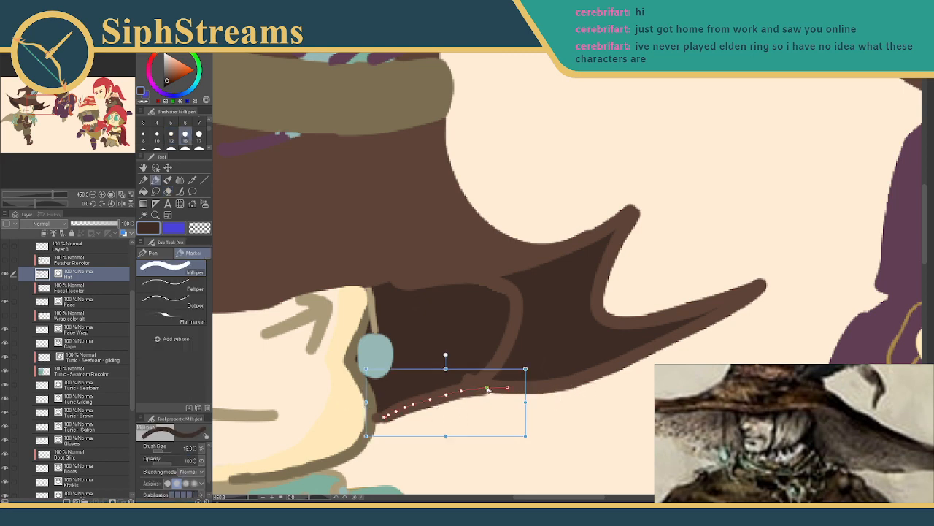
- Show the Feather Recolor layer and paint dark brown over the brim's lower edge beside the face with a size 10 pen
drag(268, 295, 519, 266)
drag(415, 265, 669, 331)
drag(270, 291, 363, 357)
click(86, 260)
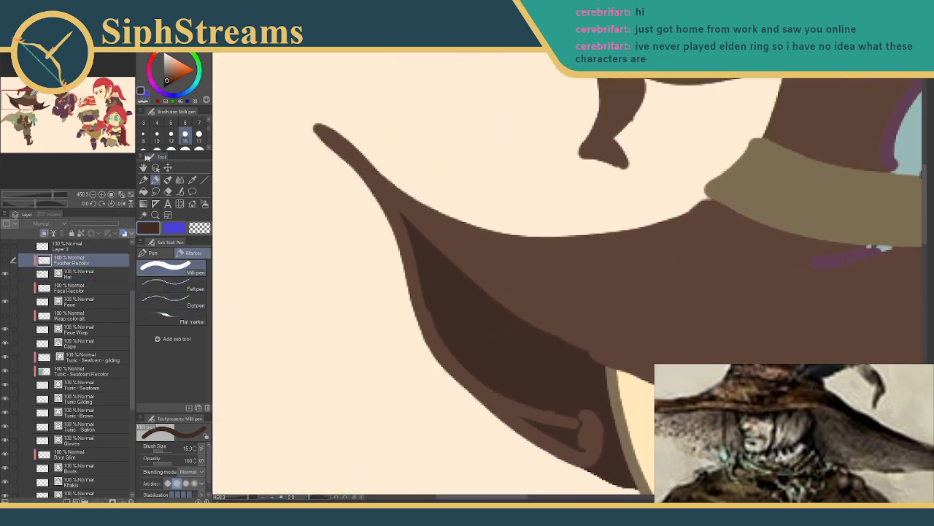
click(157, 134)
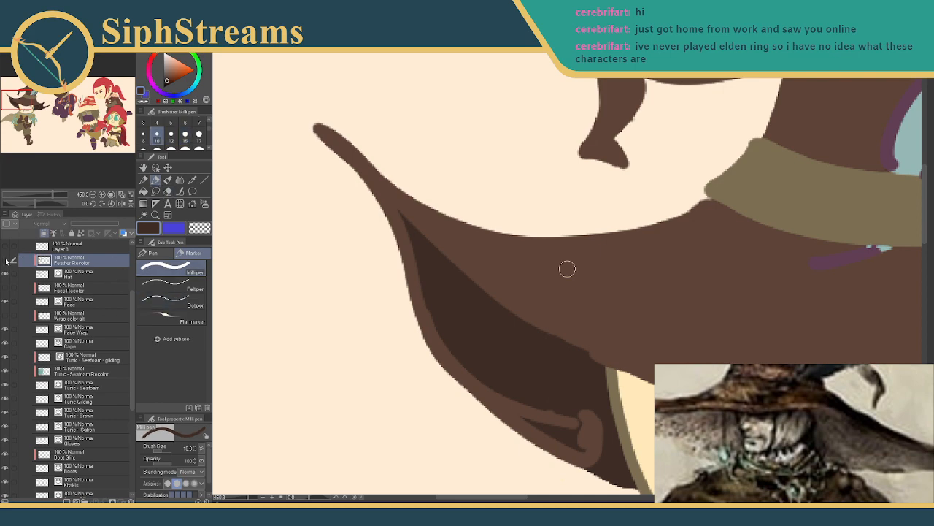
click(5, 261)
drag(459, 332, 197, 233)
drag(506, 291, 192, 234)
drag(392, 263, 308, 284)
mouse_move(357, 393)
mouse_down()
mouse_move(348, 363)
mouse_move(314, 411)
mouse_move(319, 367)
mouse_move(346, 365)
mouse_up()
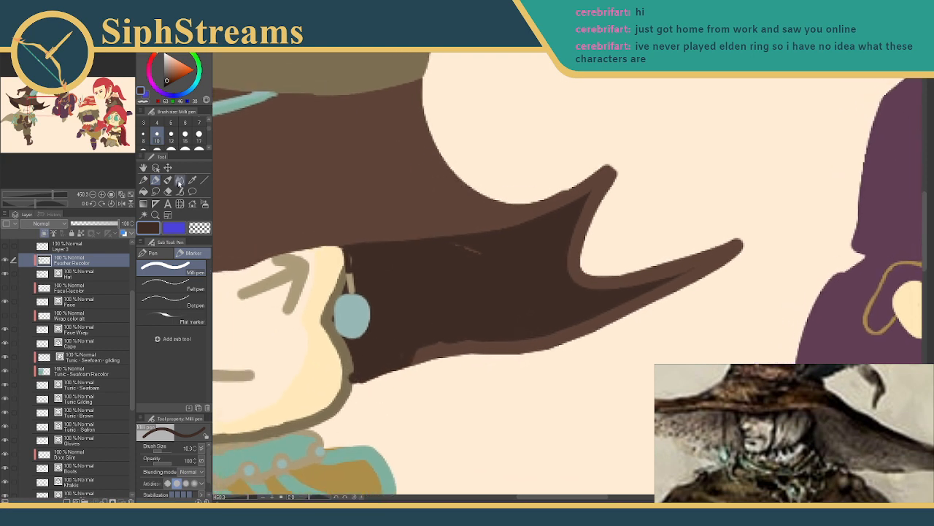
- Sample the olive face outline colour and repaint the outline where it meets the brim beside the earring
key(i)
click(337, 335)
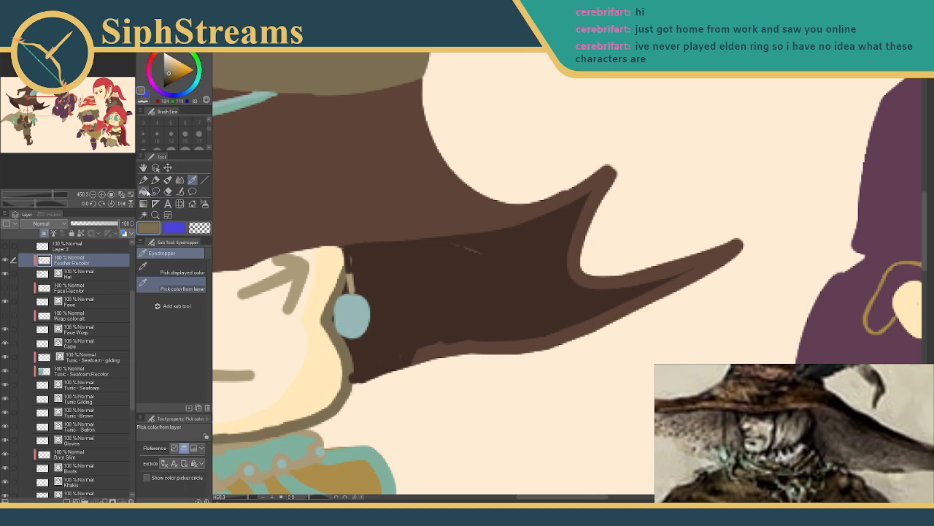
click(155, 180)
mouse_move(327, 370)
mouse_down()
mouse_move(348, 380)
mouse_move(347, 394)
mouse_move(346, 383)
mouse_up()
drag(340, 250, 341, 285)
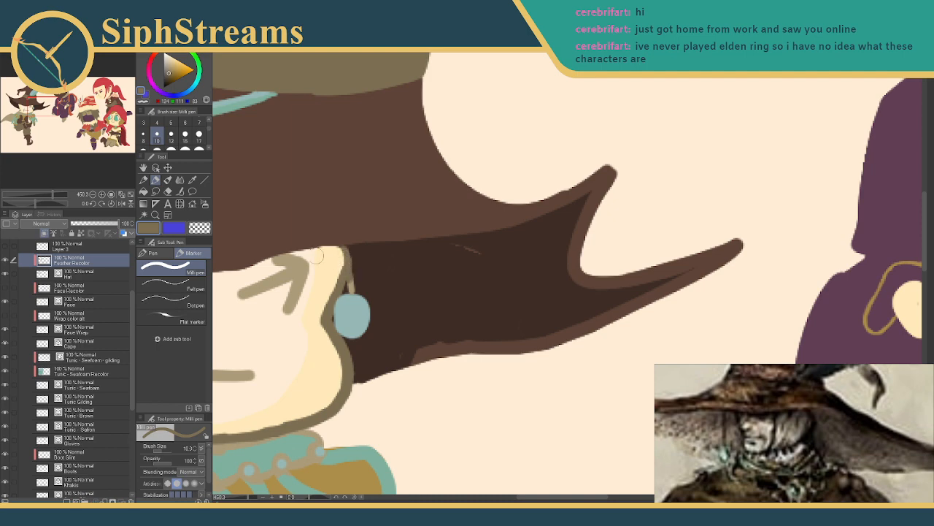
- Sample the tan of the earring's wire and repaint the wire's missing upper part up to the hat
click(192, 179)
click(351, 281)
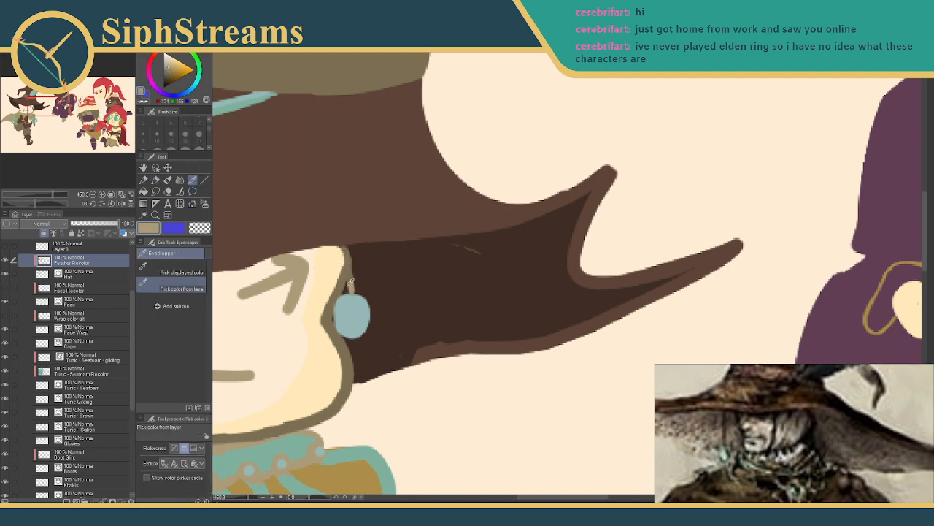
key(e)
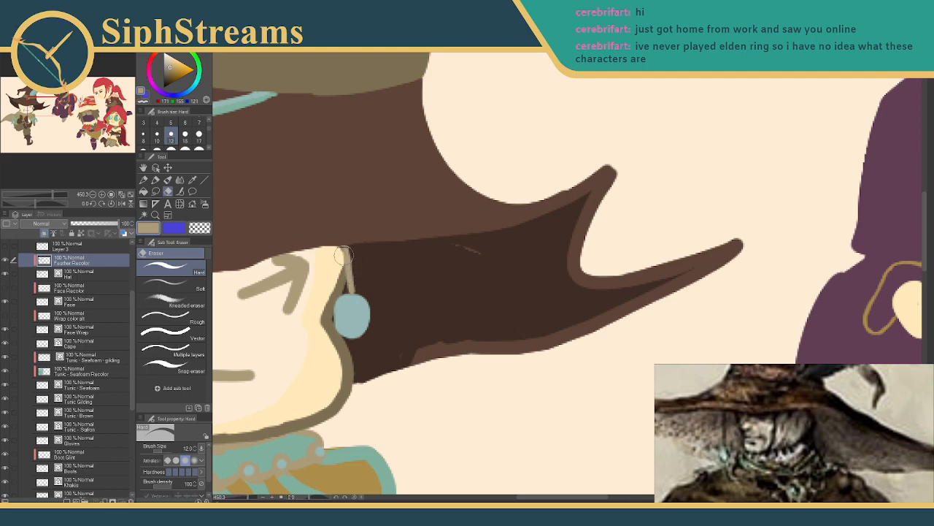
- Sample the underside's dark brown and paint over the lighter line along the brim's lower edge out to the long tip
key(i)
drag(388, 314, 341, 288)
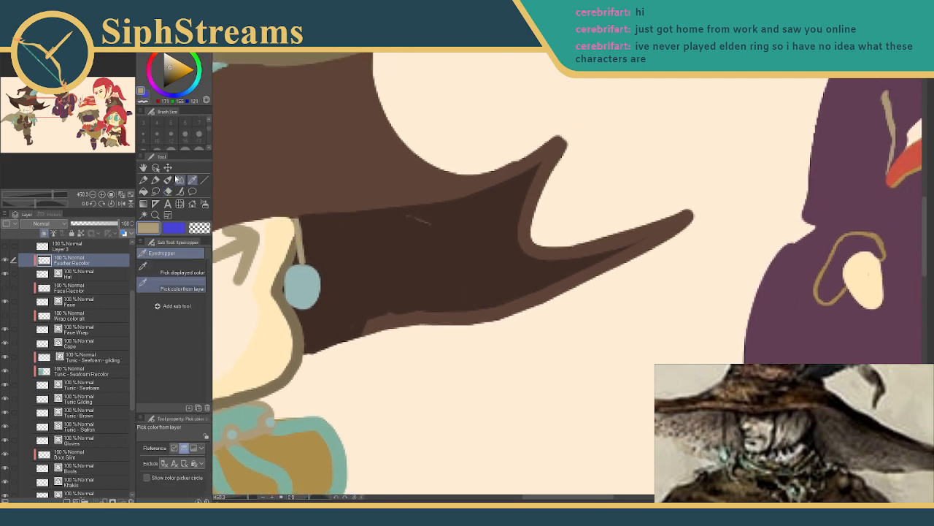
click(156, 179)
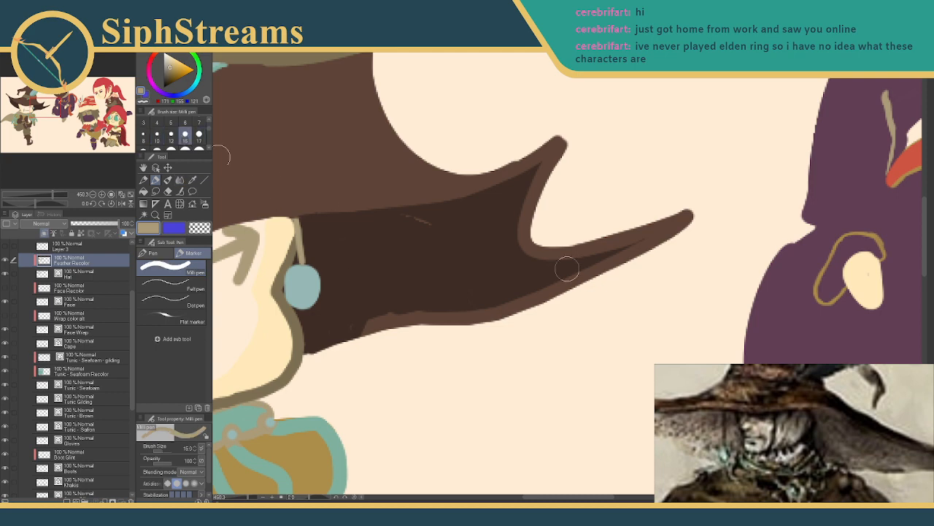
drag(341, 336, 511, 311)
key(ctrl+z)
alt+click(381, 268)
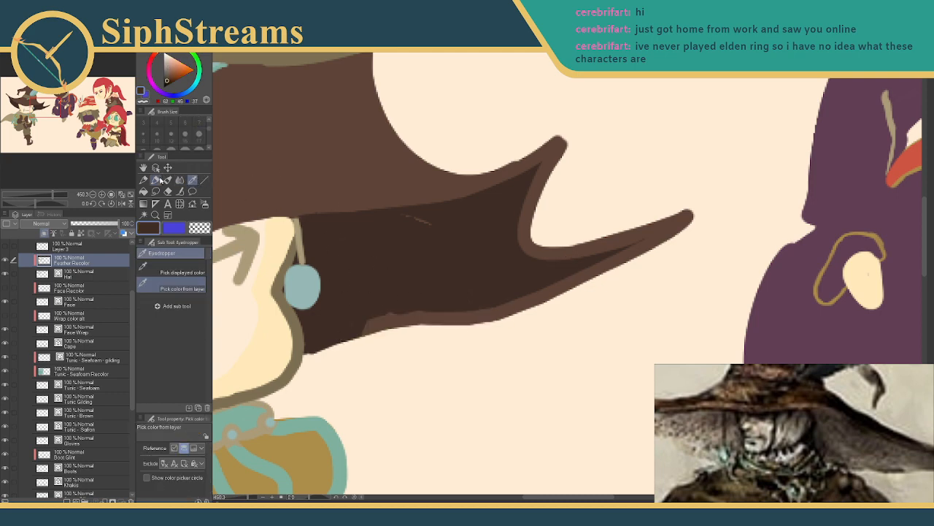
key(p)
mouse_move(358, 332)
mouse_down()
mouse_move(474, 317)
mouse_move(555, 288)
mouse_up()
mouse_move(460, 310)
mouse_down()
mouse_move(580, 267)
mouse_move(571, 228)
mouse_up()
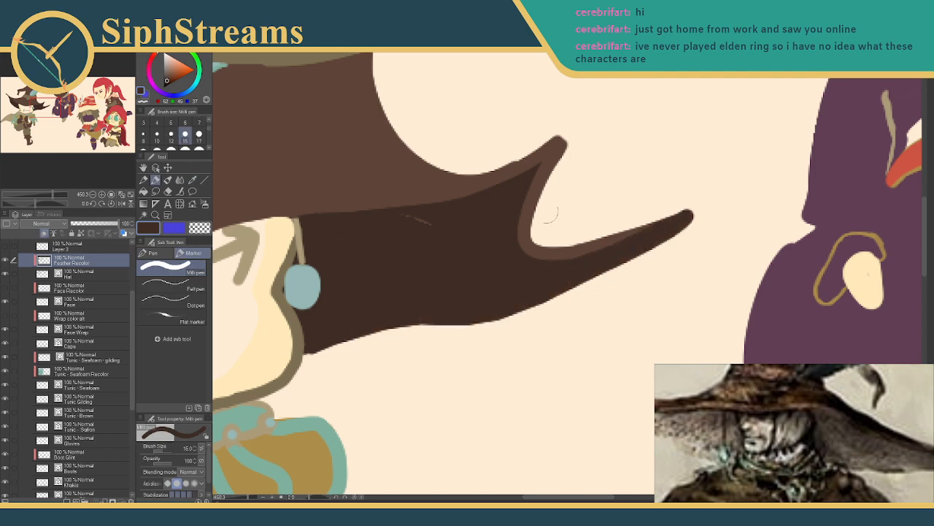
- Paint dark brown over the lighter line around the notch between the brim's two pointed tips
mouse_move(564, 152)
mouse_down()
mouse_move(517, 219)
mouse_move(549, 173)
mouse_move(520, 262)
mouse_up()
drag(524, 226, 535, 265)
drag(541, 207, 573, 294)
drag(517, 242, 613, 275)
drag(532, 256, 584, 259)
drag(433, 283, 590, 310)
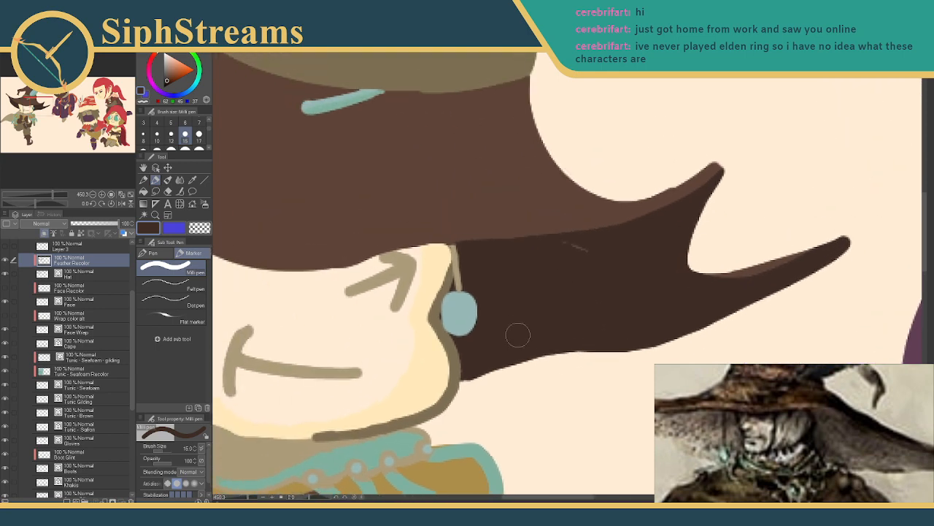
drag(482, 387, 636, 330)
- On the Face Wrap layer, move the long outline strokes at both sides of the hatted character's face off their edges
drag(246, 497, 240, 498)
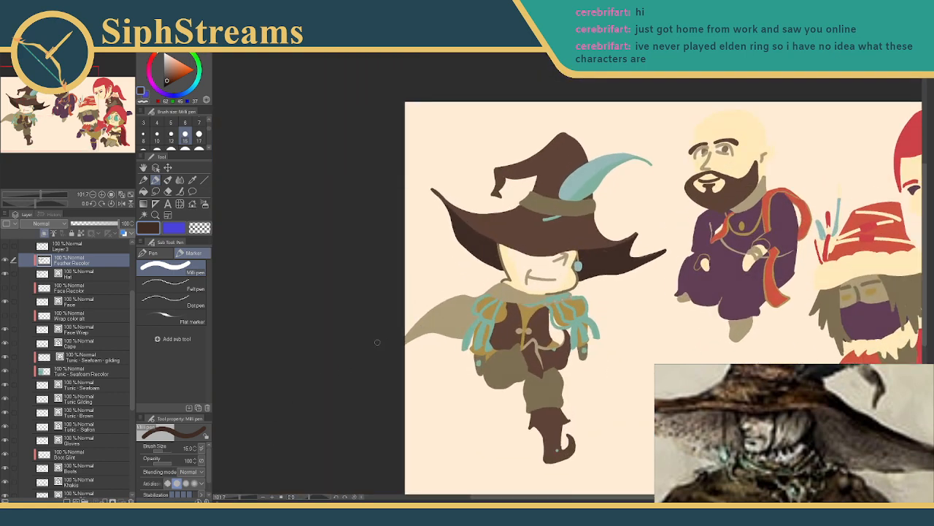
drag(339, 357, 273, 428)
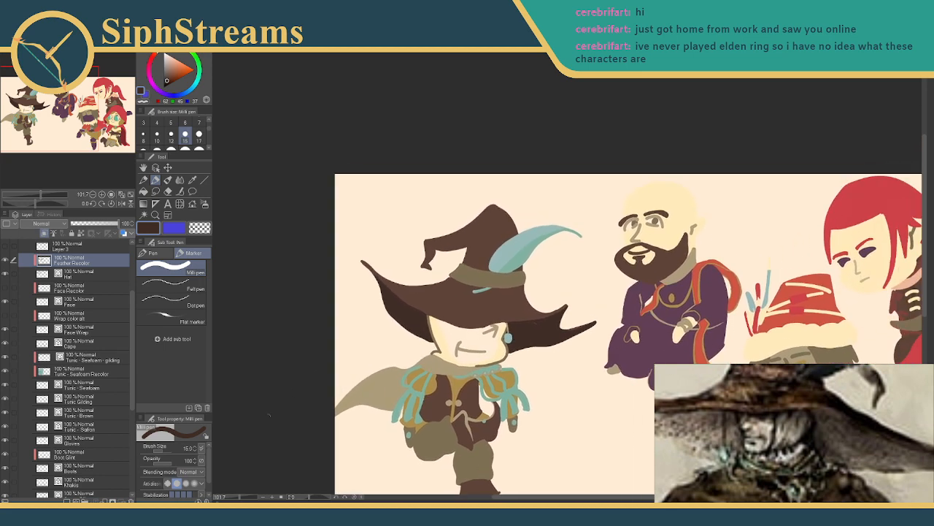
drag(241, 499, 244, 499)
mouse_move(276, 453)
mouse_down()
mouse_move(541, 167)
mouse_move(488, 199)
mouse_move(441, 366)
mouse_up()
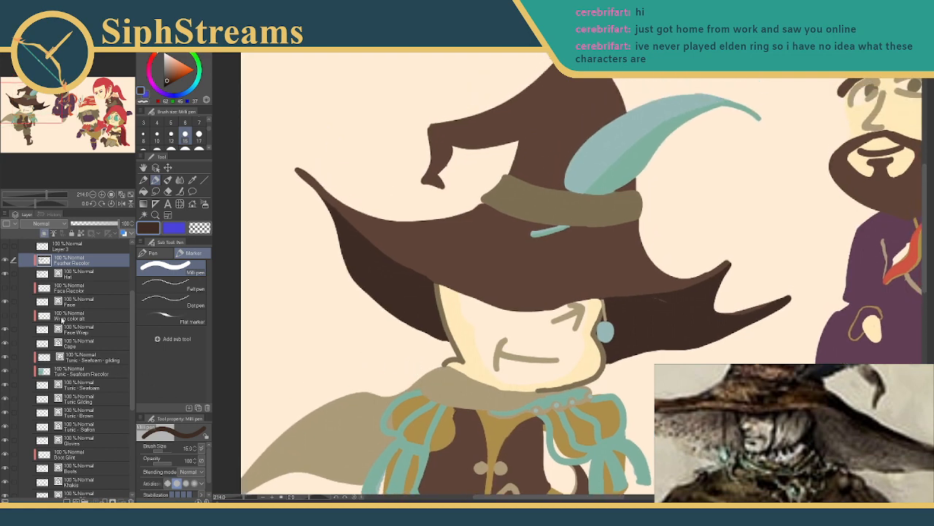
click(61, 332)
click(5, 330)
click(5, 330)
drag(445, 330, 421, 333)
drag(450, 364, 452, 364)
drag(600, 371, 371, 349)
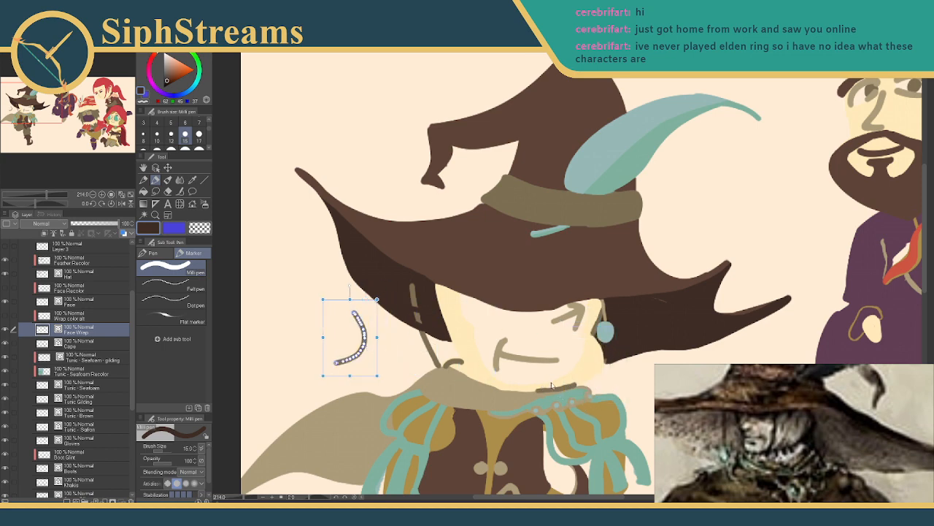
- Move the outline fragments along the chin and collar out to the blank background beside the hat brim
drag(554, 392, 334, 366)
drag(517, 388, 330, 364)
mouse_move(571, 388)
mouse_down()
mouse_move(463, 368)
mouse_move(519, 363)
mouse_up()
click(575, 388)
drag(573, 388, 407, 360)
key(ctrl+z)
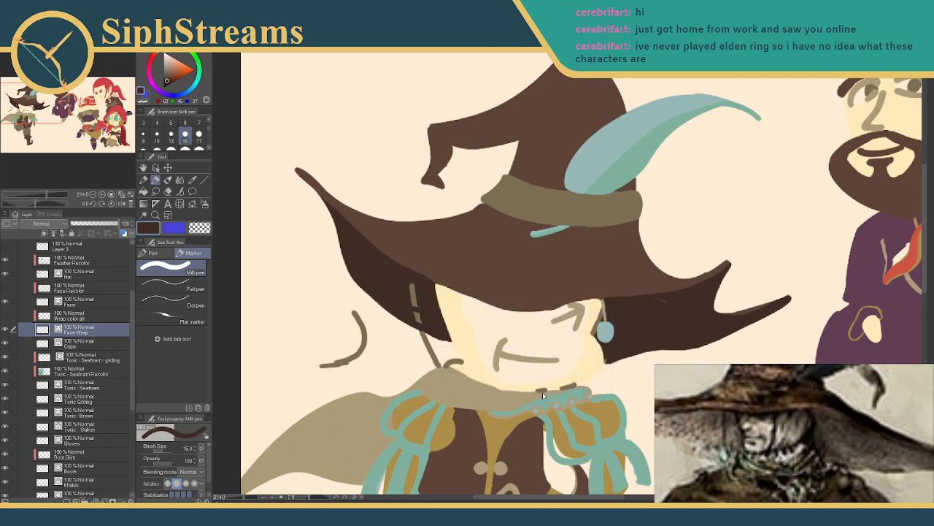
drag(543, 393, 326, 355)
click(570, 388)
drag(570, 389, 338, 359)
- Move the outline fragments near the earring and the long stroke lying over the brim out to the blank background
mouse_move(597, 322)
mouse_down()
mouse_move(421, 325)
mouse_move(334, 353)
mouse_up()
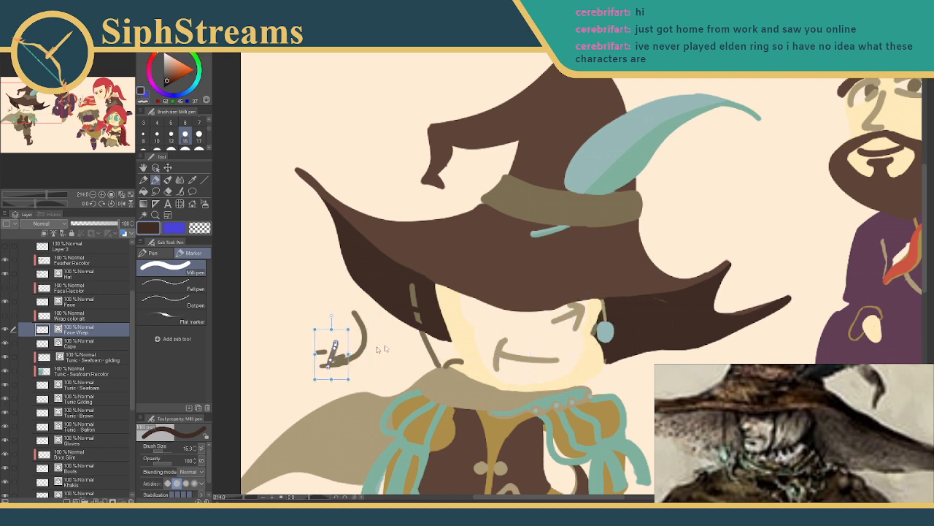
ctrl+click(595, 333)
drag(594, 332, 322, 365)
drag(434, 343, 303, 349)
- Erase the outline strokes gathered on the blank background beside the character
mouse_move(533, 305)
mouse_down()
mouse_move(509, 270)
mouse_move(515, 305)
mouse_up()
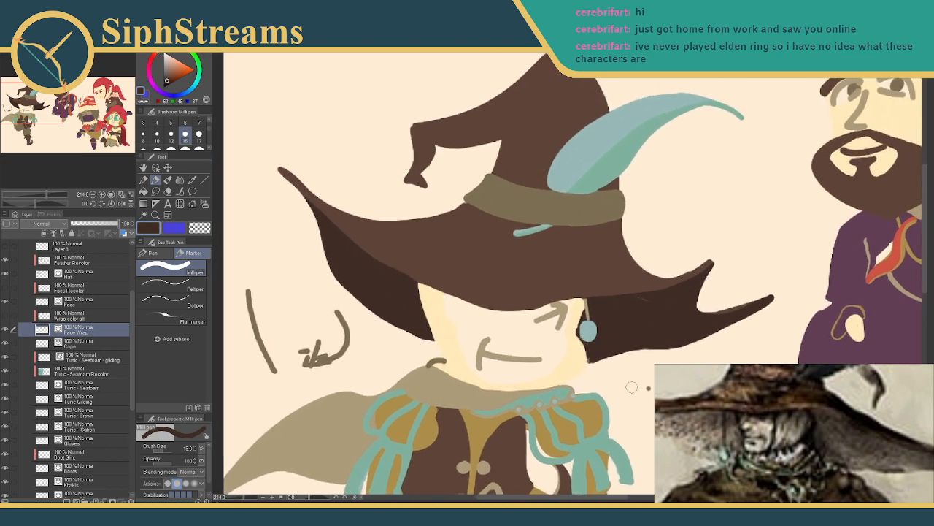
key(e)
mouse_move(261, 348)
mouse_down()
mouse_move(248, 293)
mouse_move(265, 379)
mouse_move(249, 275)
mouse_move(270, 345)
mouse_move(279, 341)
mouse_move(304, 363)
mouse_move(352, 339)
mouse_move(325, 353)
mouse_move(347, 353)
mouse_move(326, 335)
mouse_move(284, 367)
mouse_move(314, 352)
mouse_move(303, 351)
mouse_move(342, 318)
mouse_up()
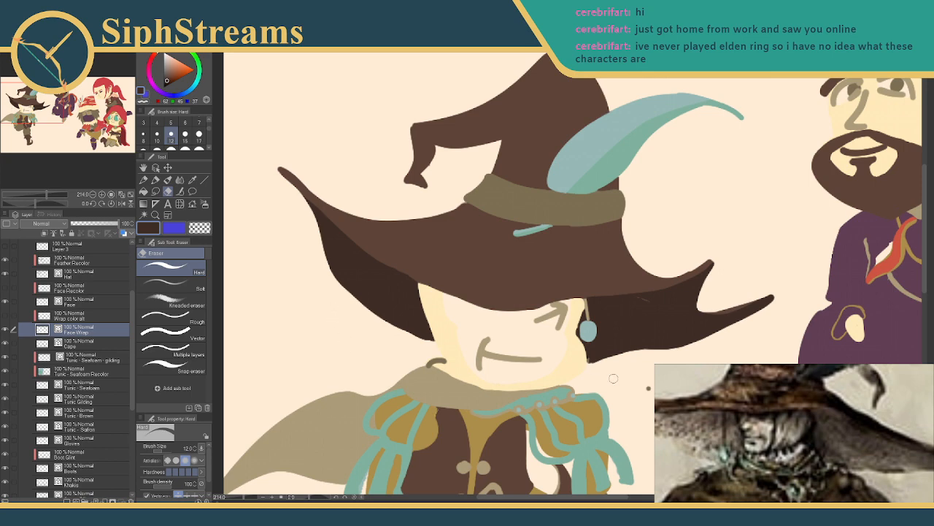
- Sample the face's pale yellow shading and tidy the cheek edge where it meets the brim's lower corner
key(p)
click(243, 500)
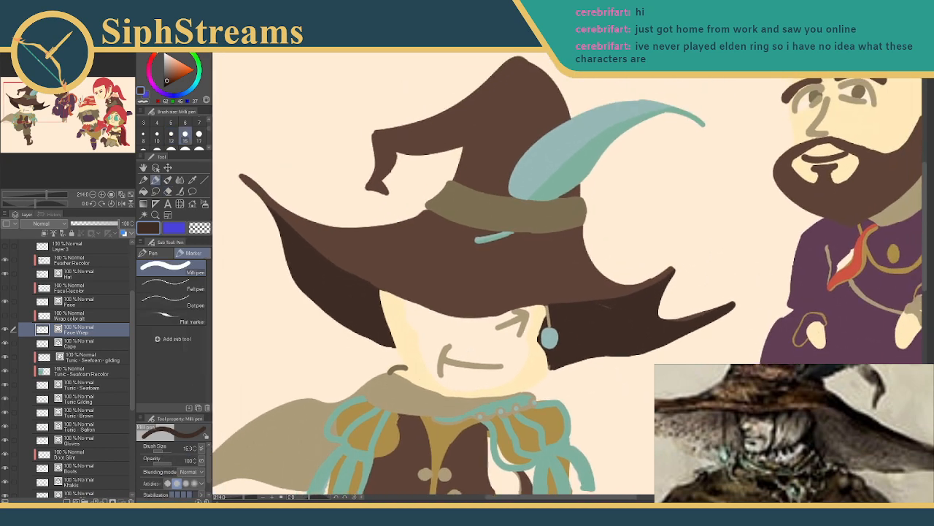
drag(243, 499, 250, 499)
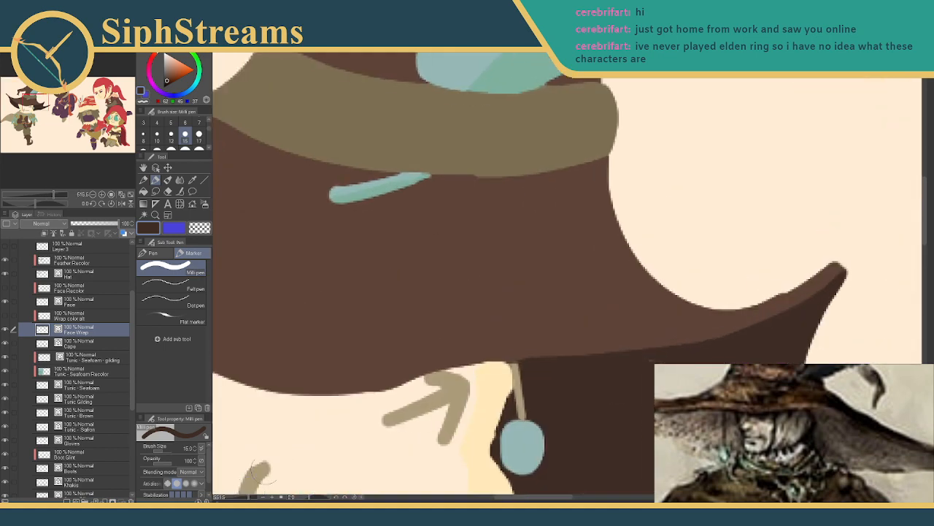
drag(252, 454, 584, 233)
mouse_move(528, 252)
mouse_down()
mouse_move(492, 363)
mouse_move(445, 344)
mouse_up()
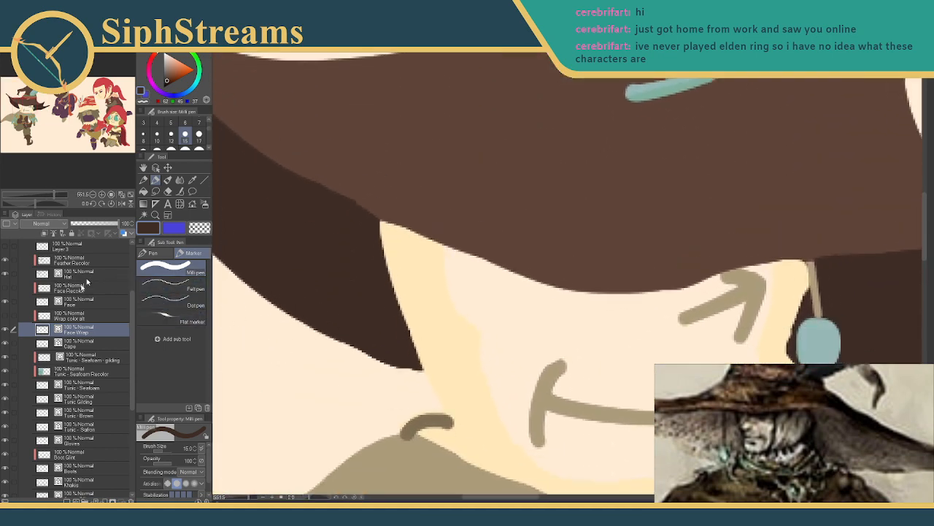
click(192, 179)
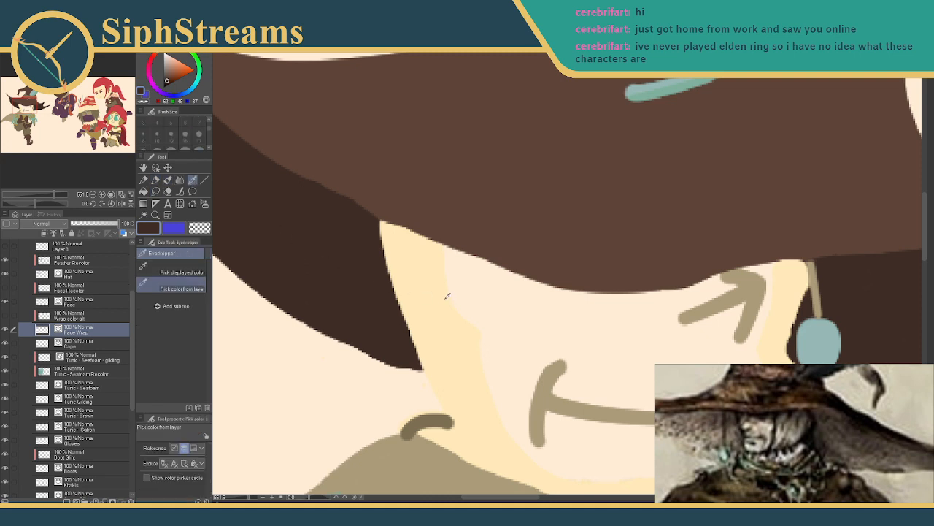
click(271, 225)
click(155, 179)
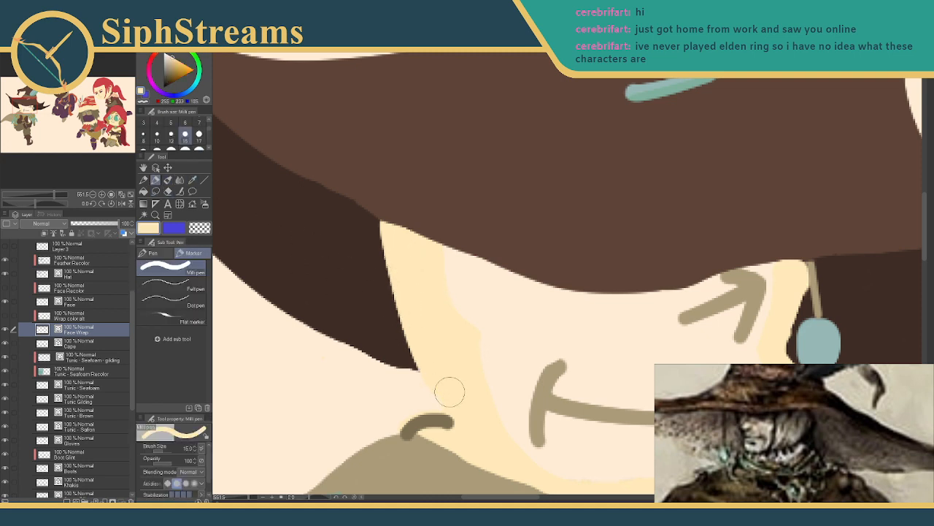
mouse_move(447, 341)
mouse_down()
mouse_move(374, 248)
mouse_move(427, 299)
mouse_up()
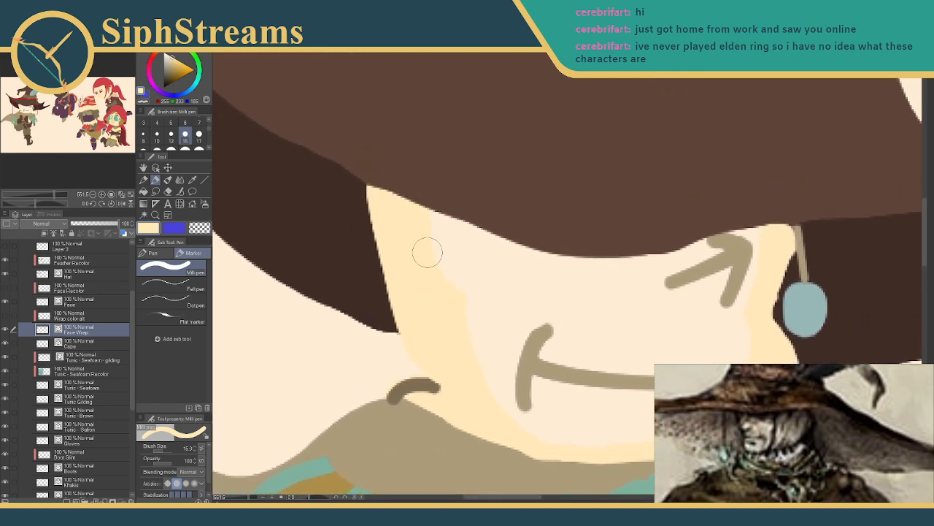
- On the Feather Recolor layer, sample the underside's dark brown and cover the leftover outline bit at the brim's corner below the earring
drag(282, 227, 119, 244)
drag(518, 288, 248, 315)
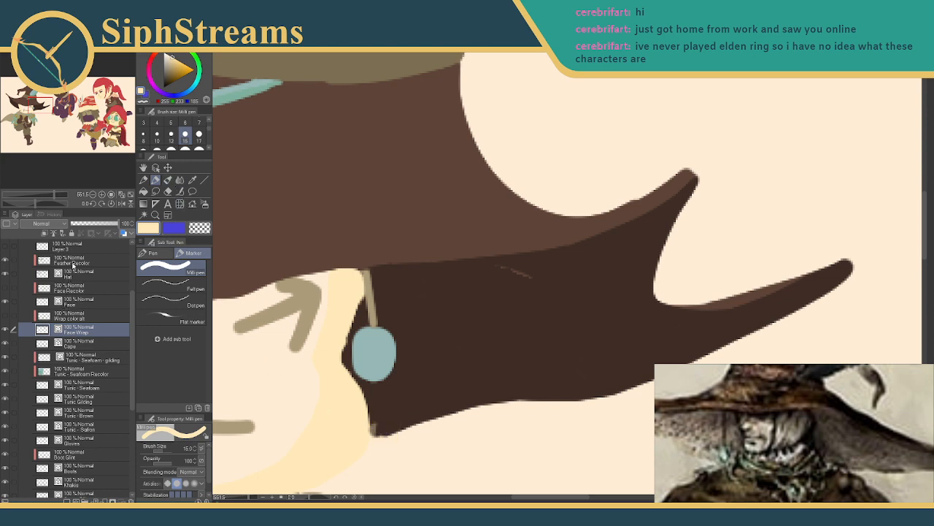
click(71, 261)
click(192, 179)
click(379, 297)
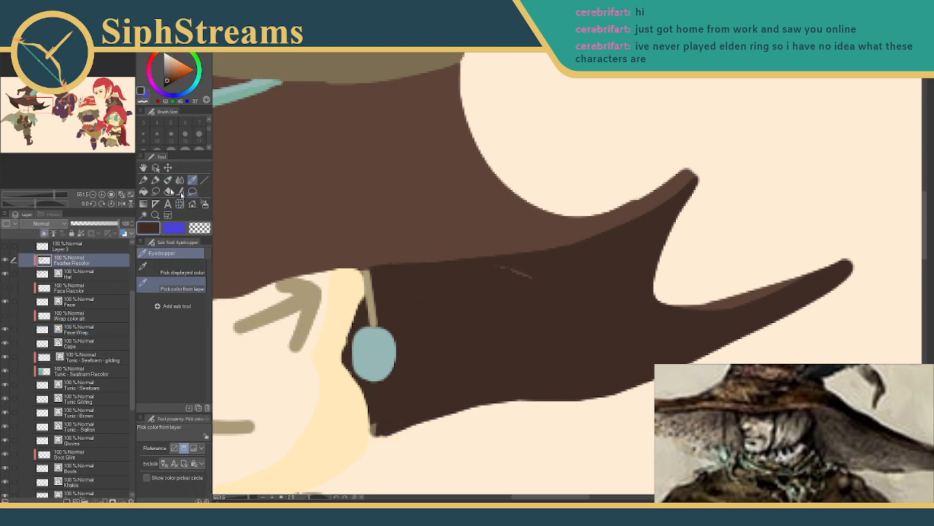
click(156, 179)
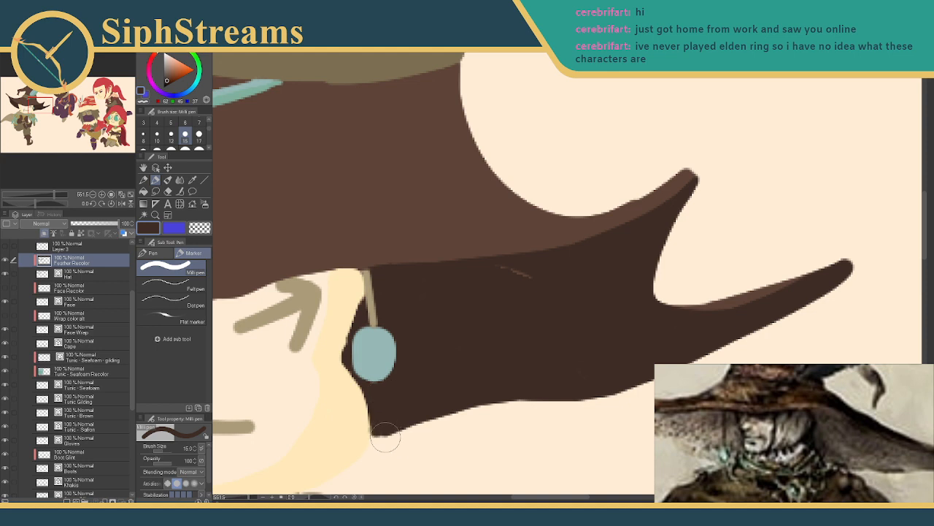
- Delete the hidden Layer 3 from the character's Lines folder
scroll(111, 314, up, 2)
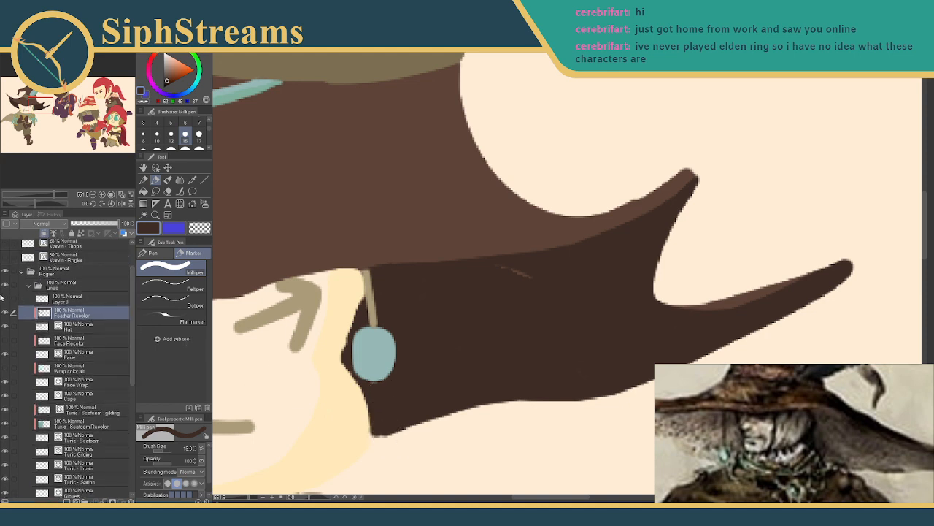
click(71, 299)
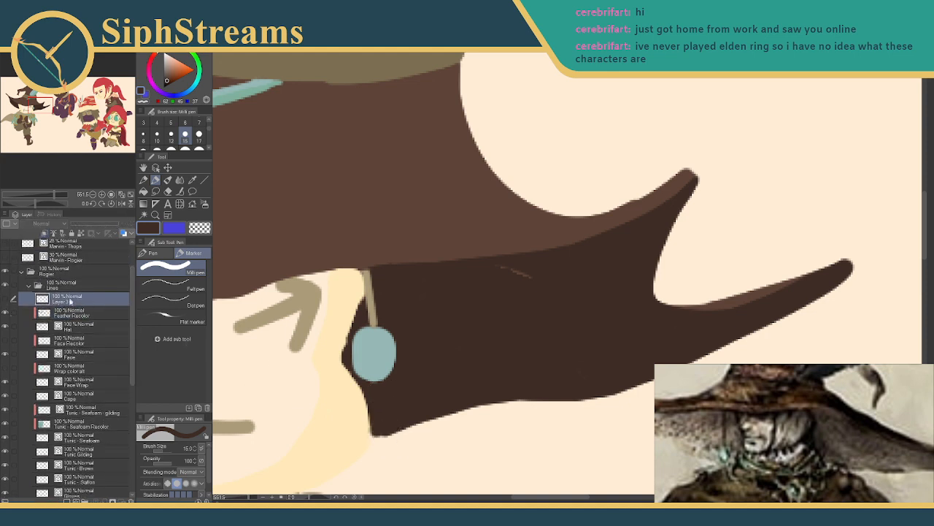
click(130, 500)
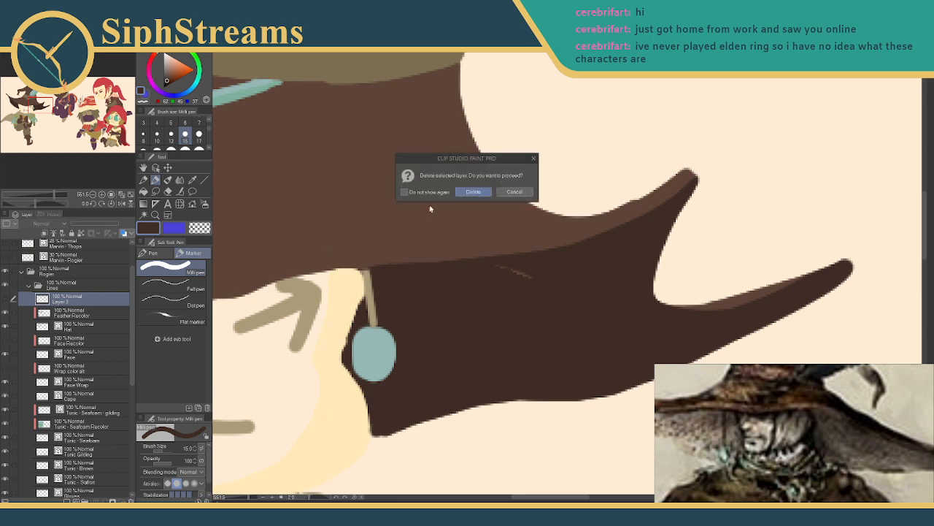
click(473, 193)
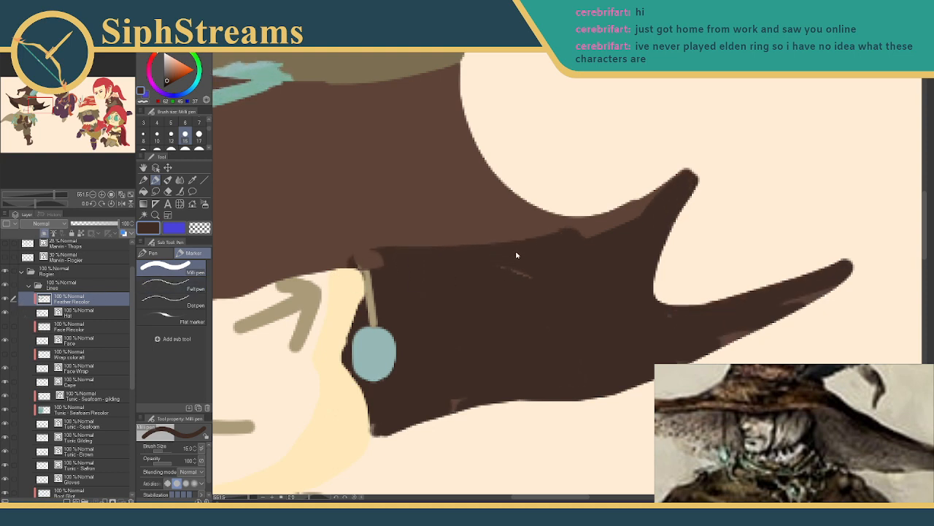
- Check the Hat layer by toggling its visibility, and paint dark brown over the brim underside's stray line on the Color Fills layer
click(42, 314)
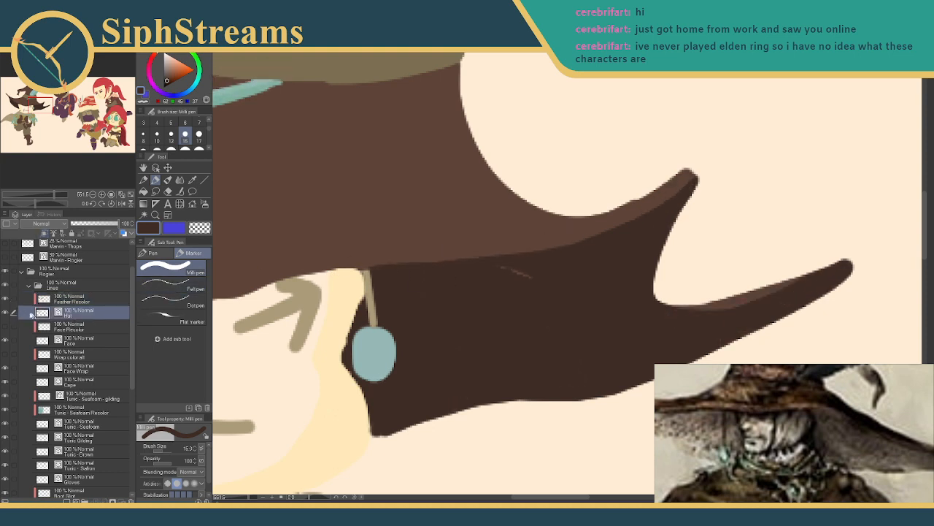
click(6, 313)
click(8, 314)
click(6, 315)
click(7, 315)
scroll(129, 328, down, 10)
click(66, 363)
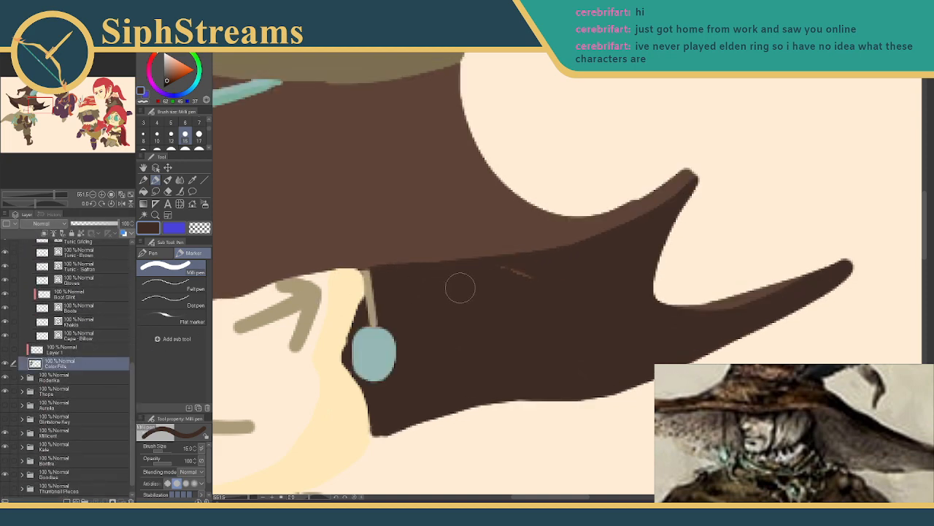
drag(390, 302, 541, 313)
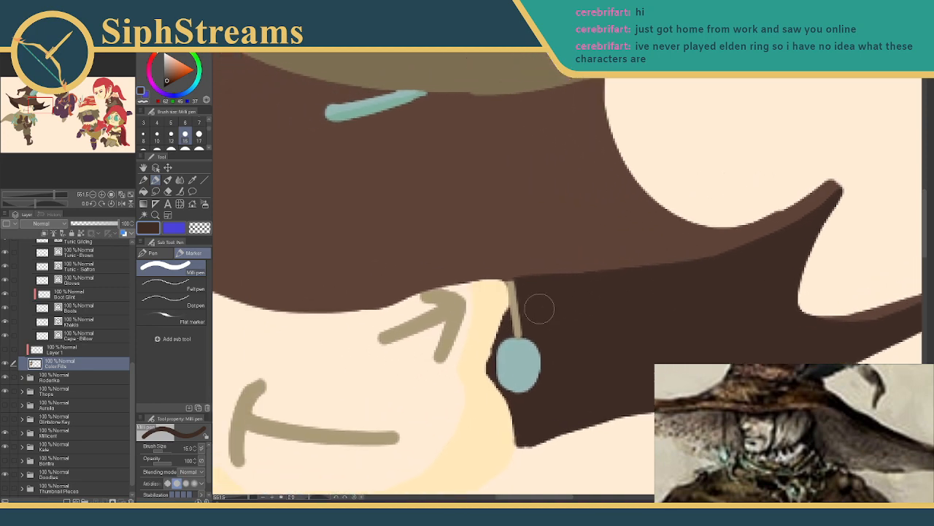
- Examine the hatted character's cleaned-up colours beside the other characters in the group illustration
drag(335, 329, 505, 303)
drag(390, 313, 317, 416)
drag(251, 499, 242, 500)
drag(322, 383, 331, 326)
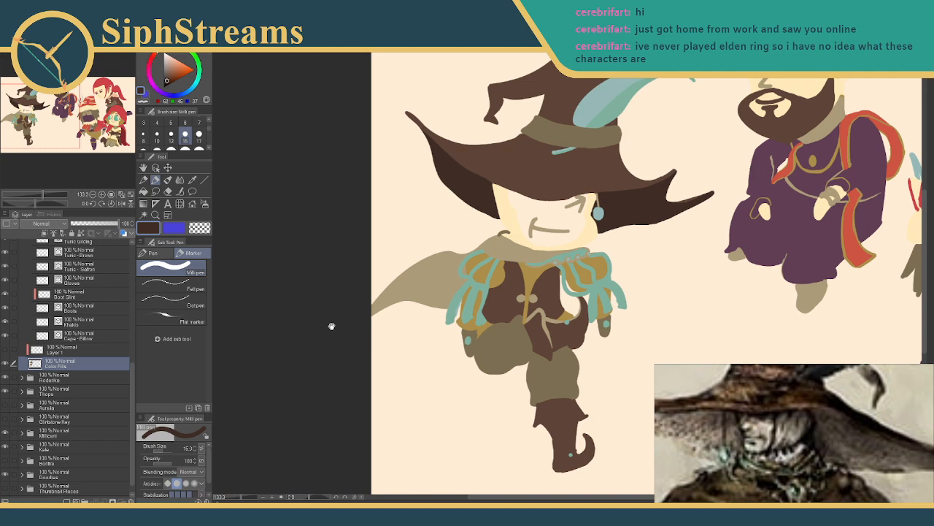
drag(471, 225, 373, 197)
drag(559, 145, 315, 219)
drag(438, 191, 434, 135)
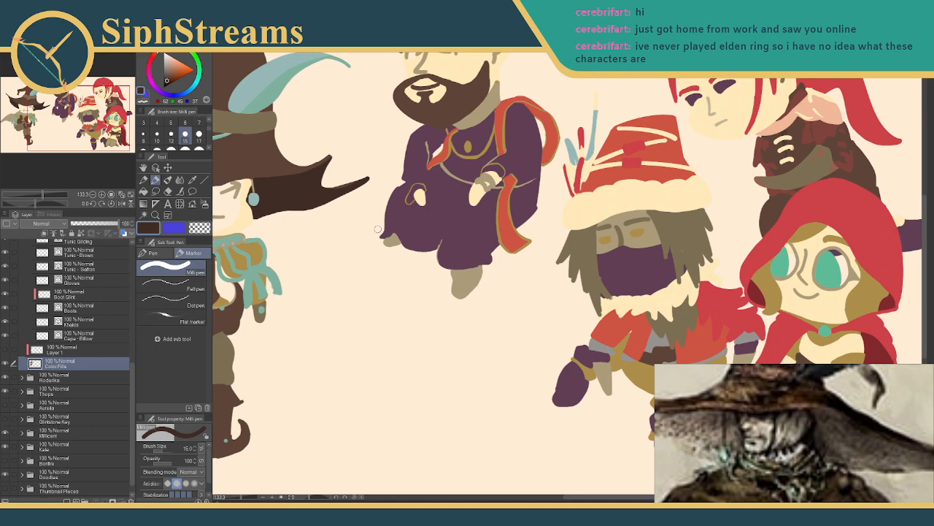
drag(426, 312, 469, 228)
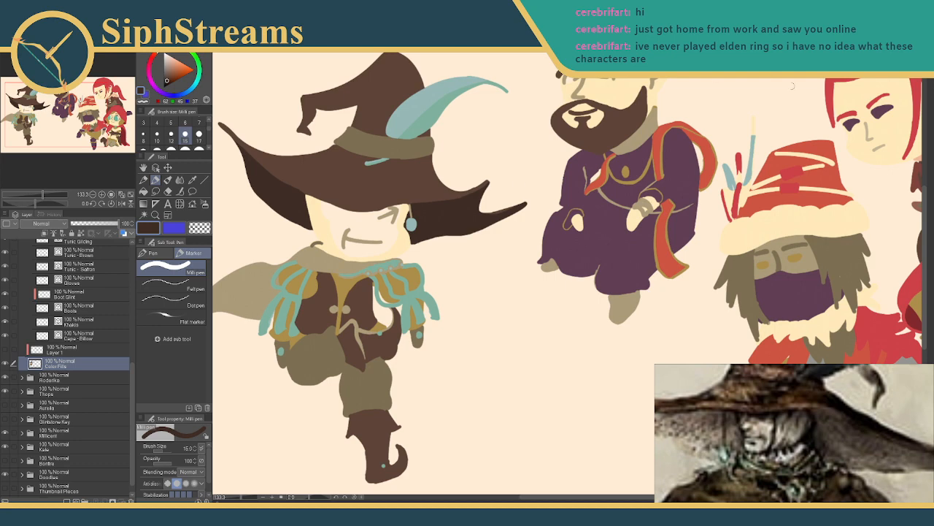
drag(524, 256, 542, 274)
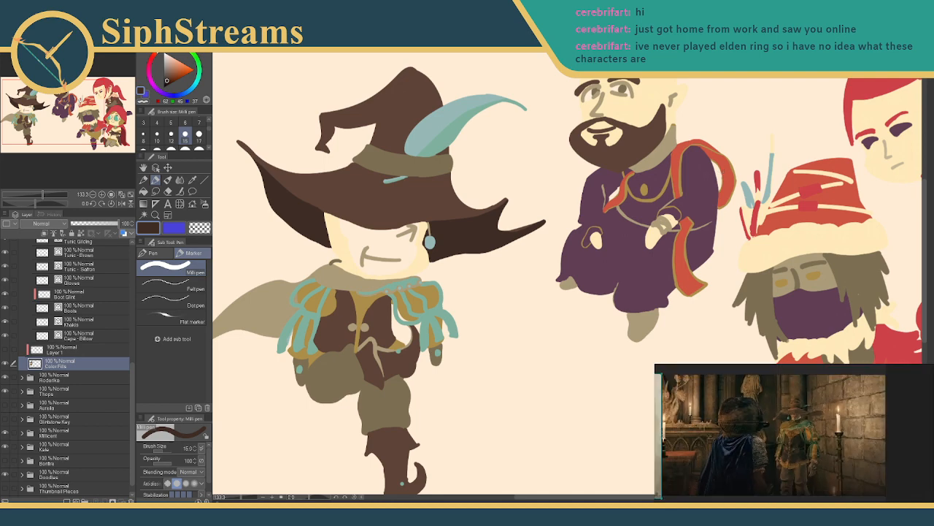
alt+click(482, 264)
mouse_move(647, 287)
mouse_down()
mouse_move(382, 208)
mouse_move(577, 220)
mouse_move(578, 253)
mouse_up()
scroll(576, 219, down, 5)
scroll(576, 219, up, 1)
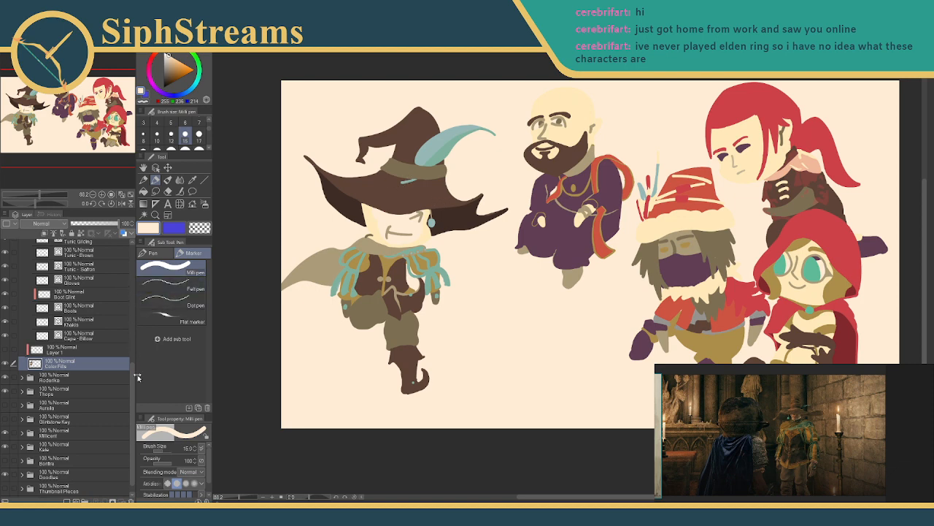
- On the Feather Recolor layer, sample the green of the feather's quill below the hat band and repaint the earring with it
scroll(88, 334, up, 8)
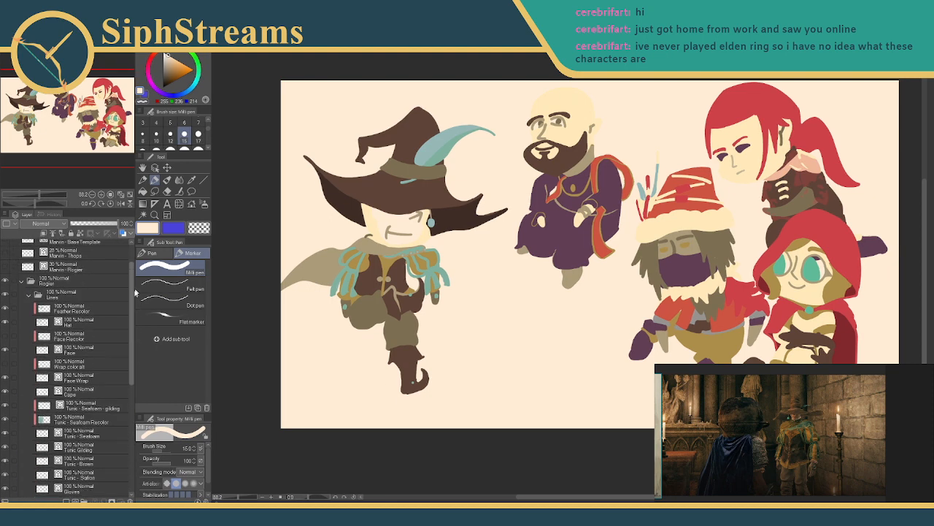
click(88, 332)
click(80, 319)
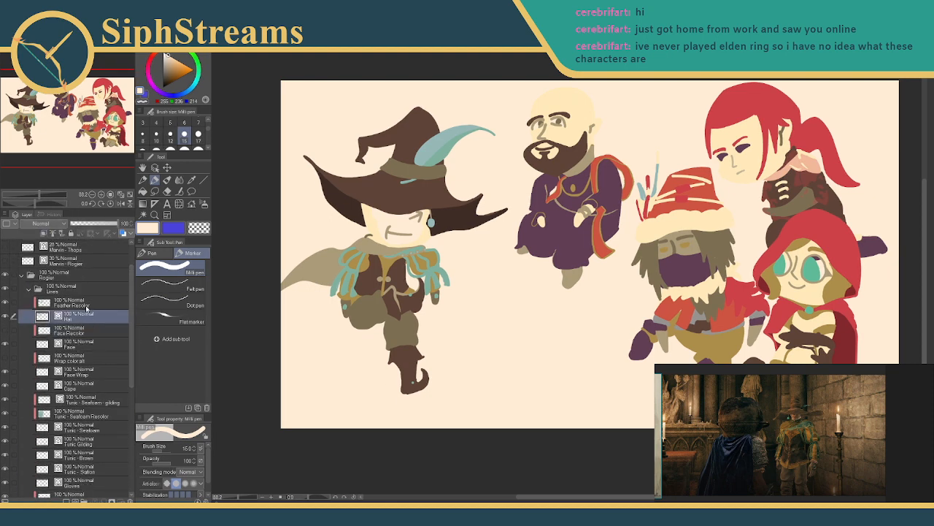
click(82, 305)
drag(237, 498, 246, 499)
drag(329, 229, 629, 416)
drag(269, 215, 598, 450)
drag(327, 242, 515, 282)
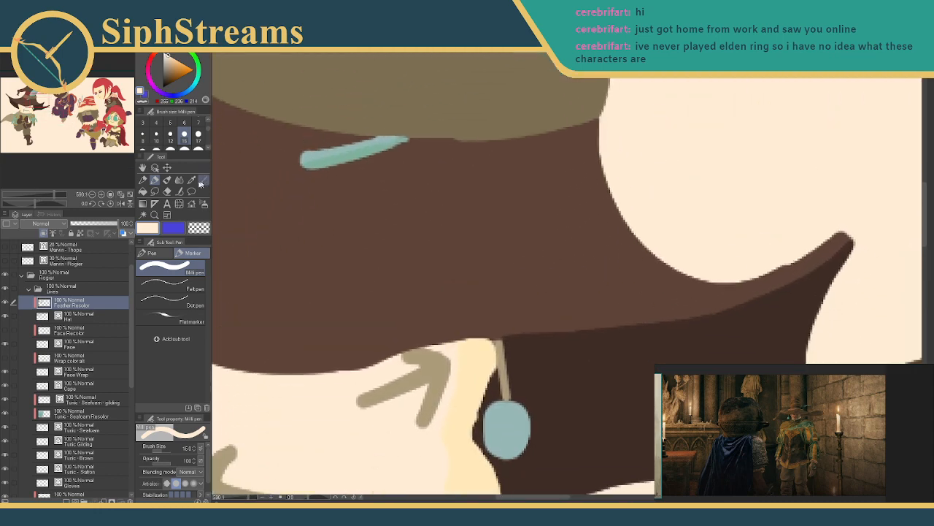
click(192, 180)
click(319, 161)
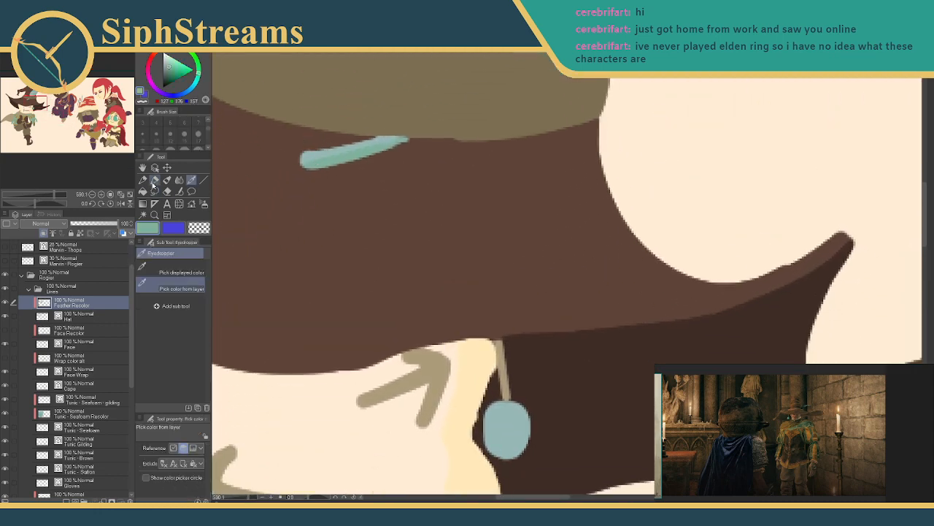
click(154, 180)
drag(411, 302, 344, 161)
mouse_move(401, 210)
mouse_down()
mouse_move(400, 267)
mouse_move(392, 218)
mouse_up()
mouse_move(419, 297)
mouse_down()
mouse_move(411, 278)
mouse_move(420, 283)
mouse_move(410, 300)
mouse_move(468, 315)
mouse_up()
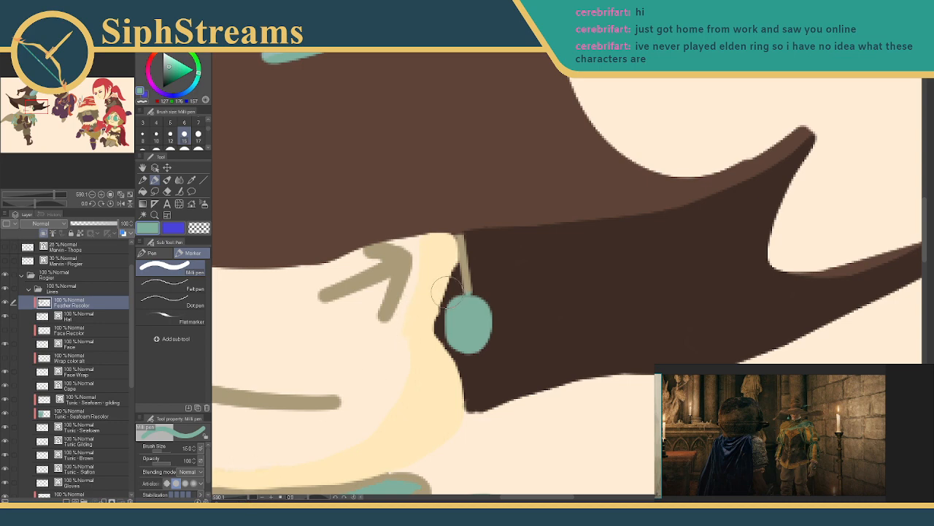
- Sample the tan line colour and set the Milli pen's brush size to 3
click(192, 180)
click(424, 256)
key(p)
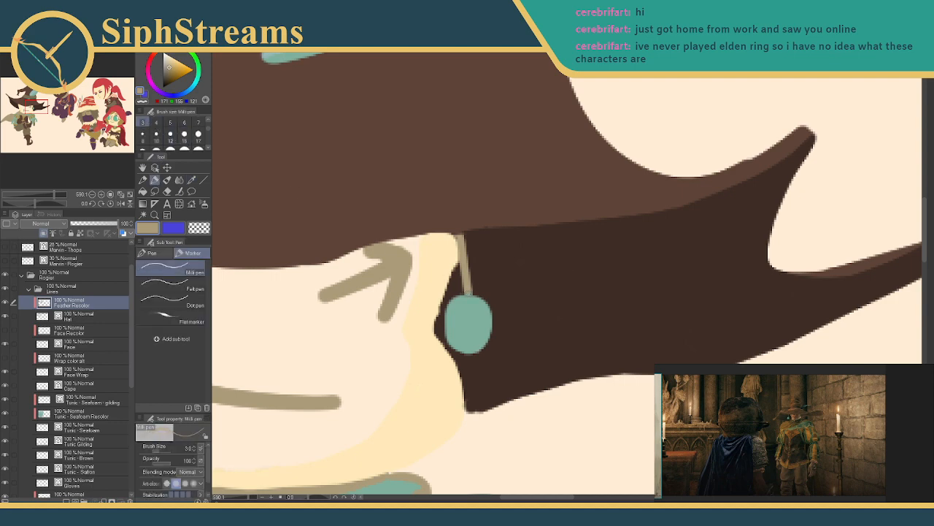
scroll(506, 297, down, 2)
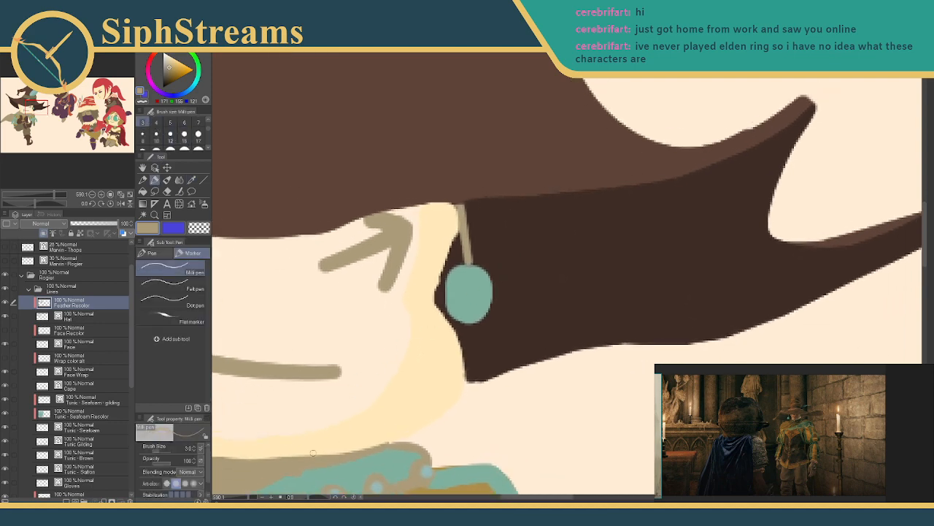
mouse_move(257, 499)
mouse_down()
mouse_move(233, 500)
mouse_move(241, 499)
mouse_up()
drag(364, 436, 293, 410)
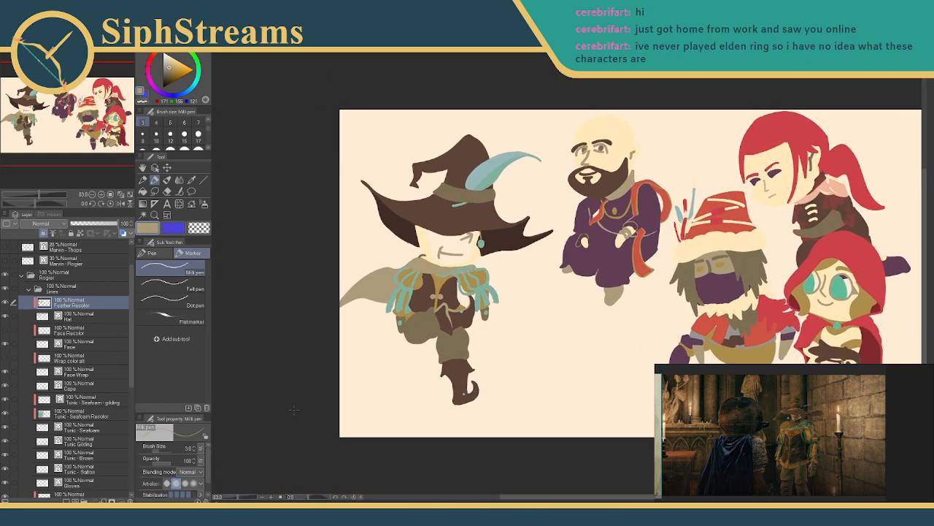